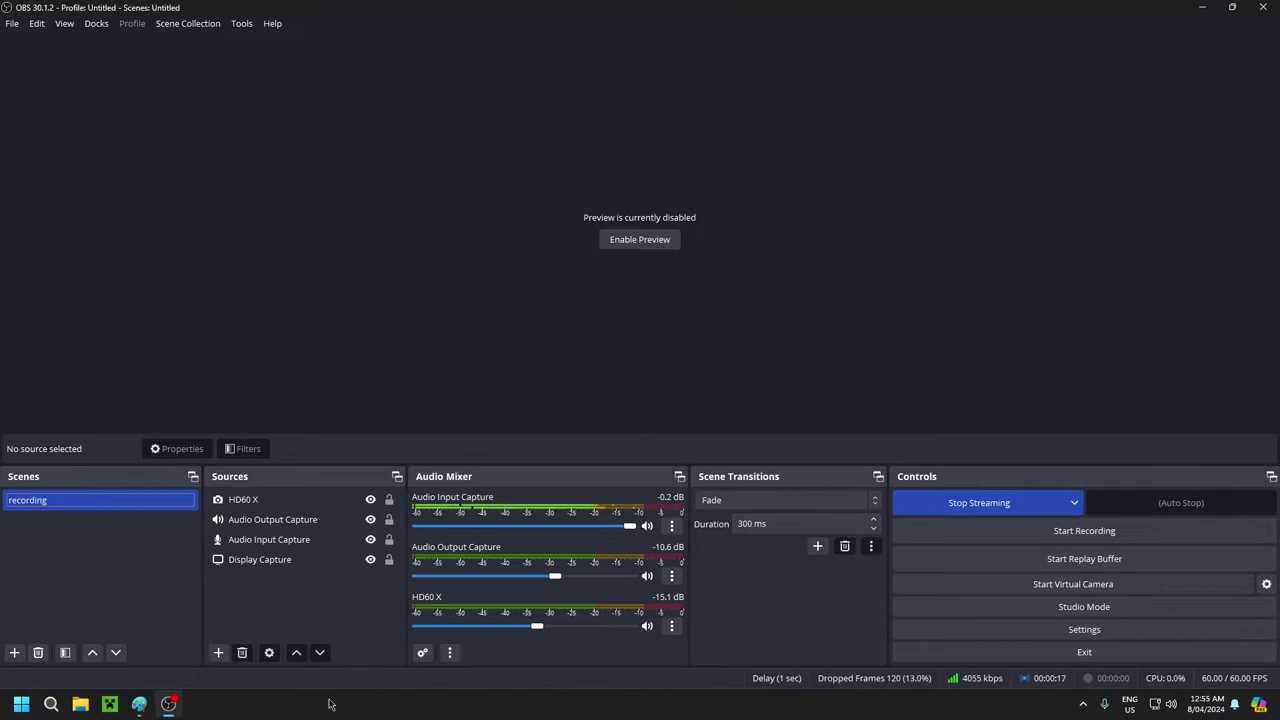
Switch to Paint and draw a black stick figure with a 5 px brush: legs, body, arms and an oval head
left_click(136, 706)
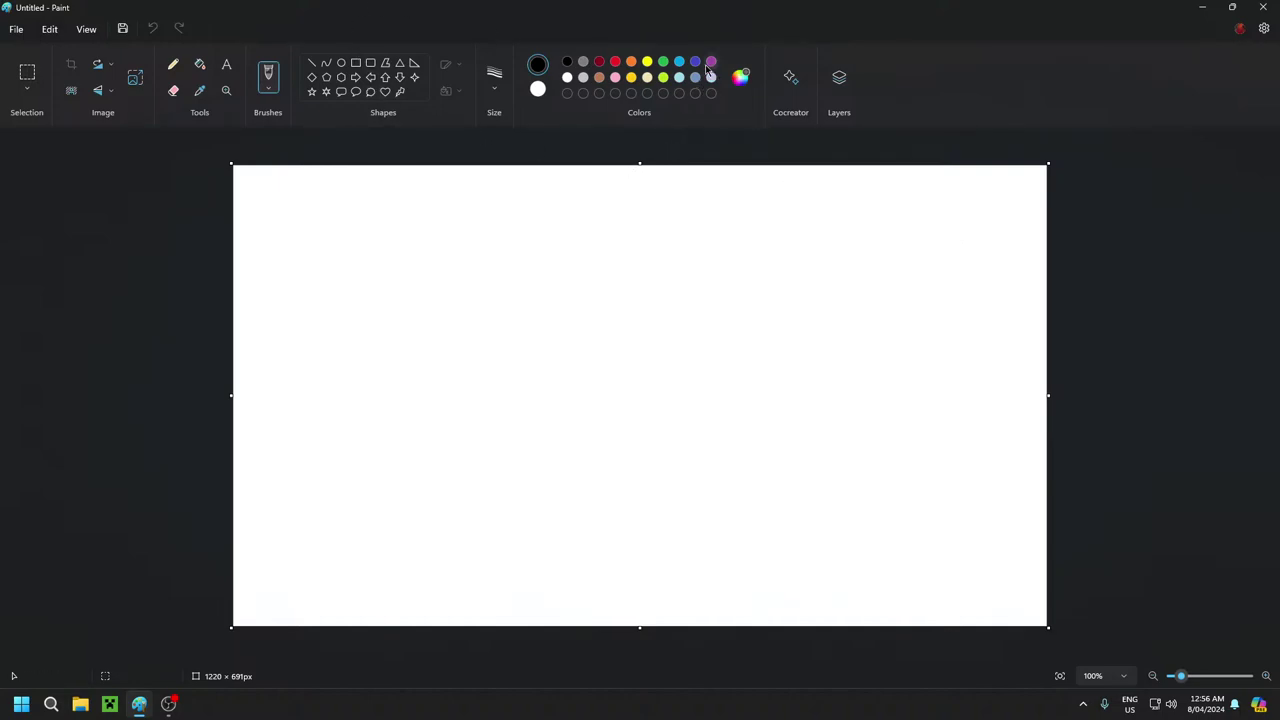
left_click(496, 91)
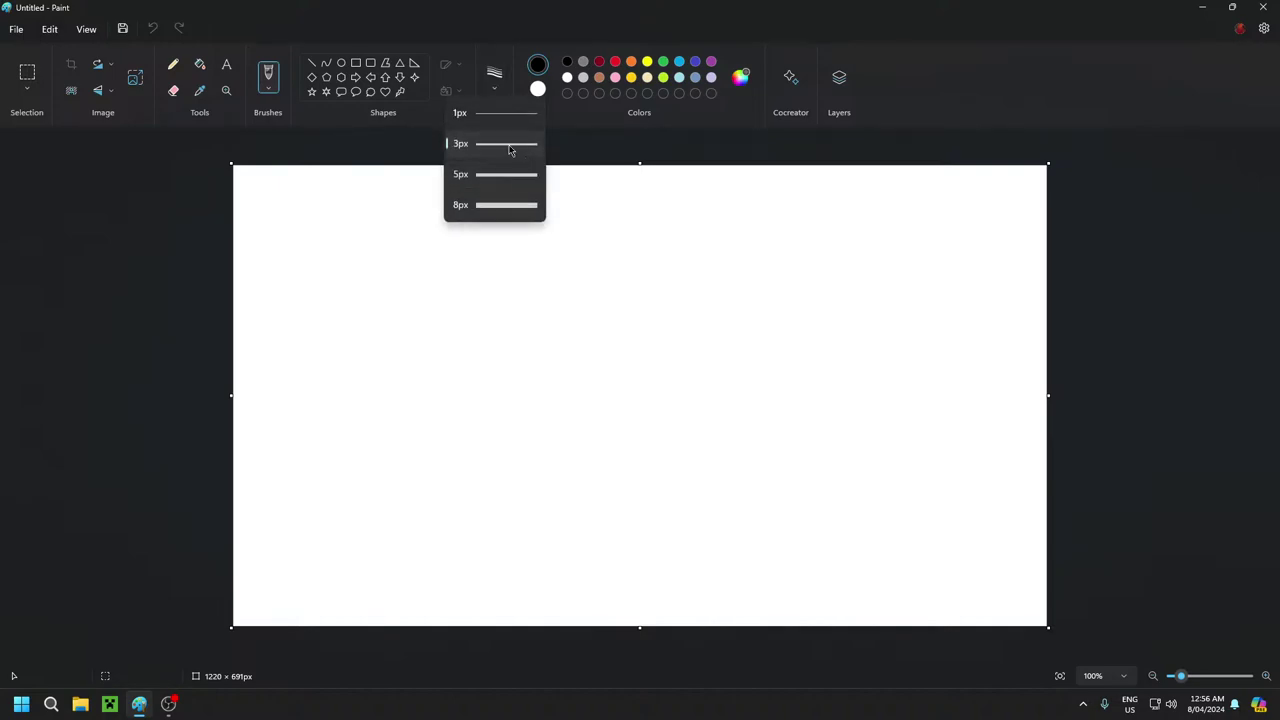
left_click(512, 152)
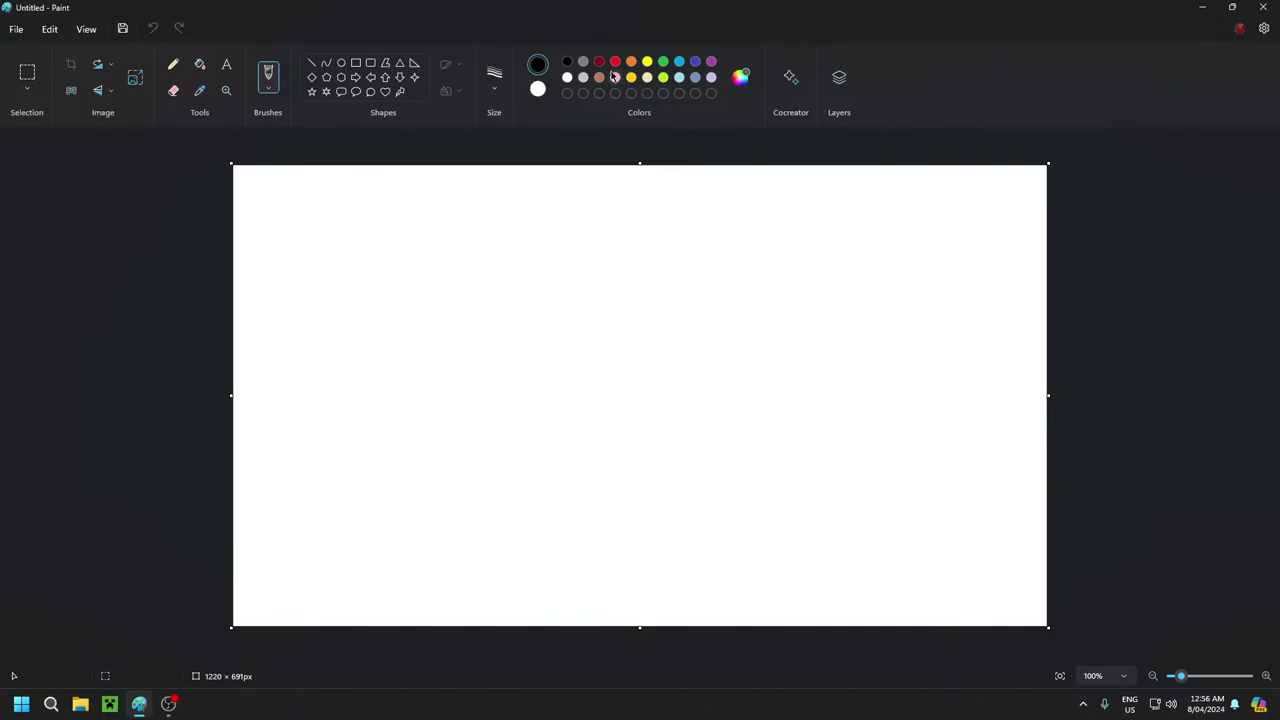
left_click(494, 76)
left_click(506, 178)
left_click_drag(384, 478, 326, 568)
left_click_drag(383, 480, 375, 568)
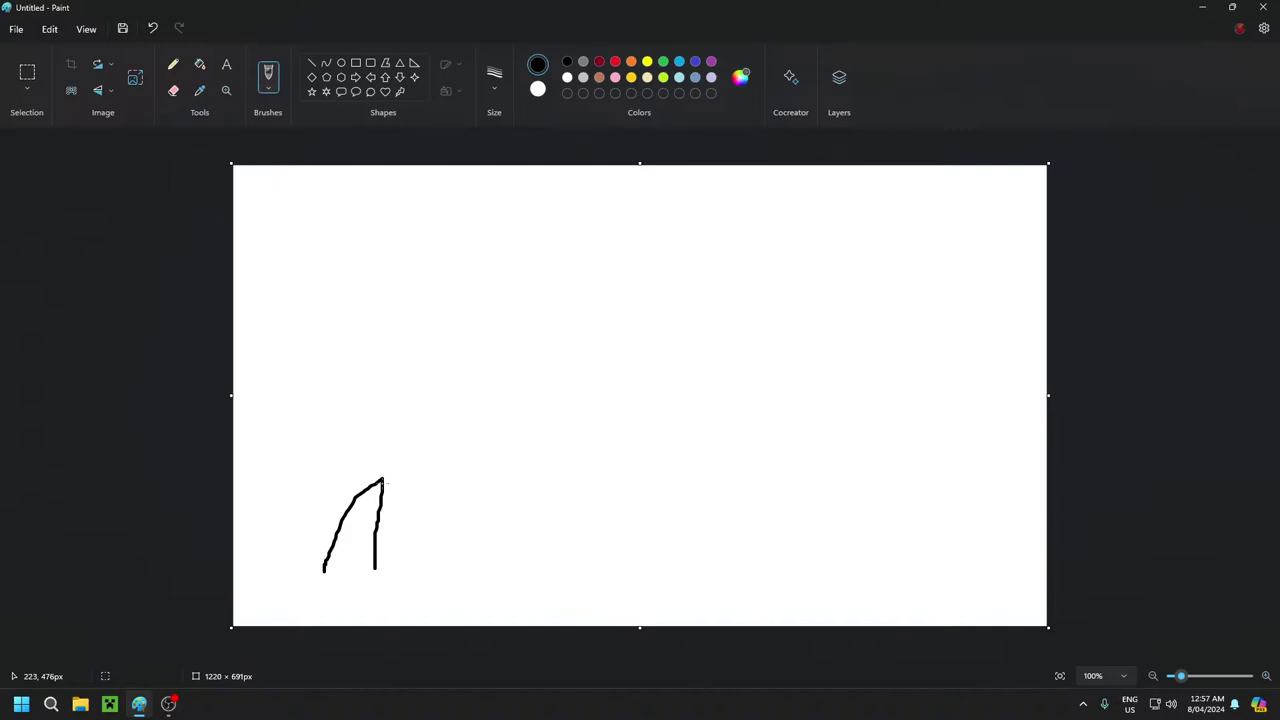
mouse_move(382, 482)
left_mouse_down()
mouse_move(394, 336)
mouse_move(303, 434)
left_mouse_up()
mouse_move(398, 382)
left_mouse_down()
mouse_move(448, 432)
mouse_move(453, 472)
left_mouse_up()
mouse_move(394, 337)
left_mouse_down()
mouse_move(333, 285)
mouse_move(436, 276)
mouse_move(443, 313)
mouse_move(394, 338)
left_mouse_up()
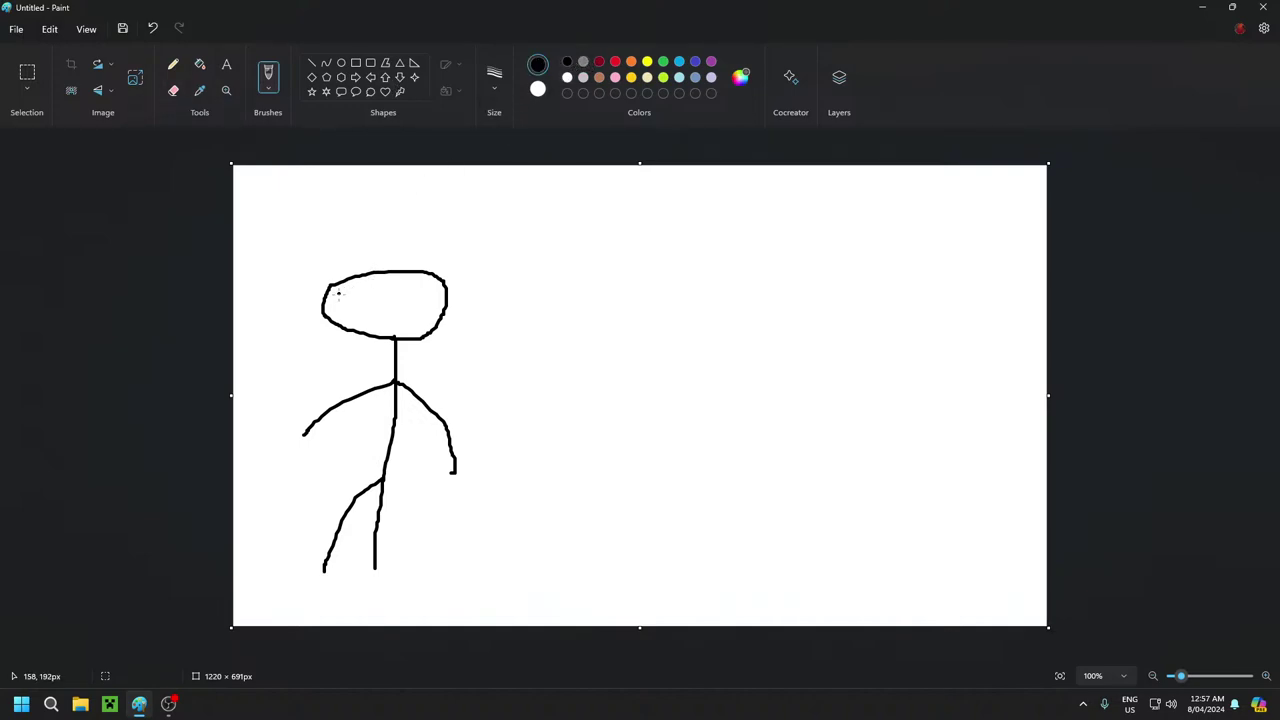
Draw two round eyes overlapping the head's upper corners and paint out the head outline inside them in white
mouse_move(342, 292)
left_mouse_down()
mouse_move(334, 247)
mouse_move(367, 281)
mouse_move(354, 291)
mouse_move(441, 269)
mouse_move(468, 280)
mouse_move(466, 313)
mouse_move(437, 313)
mouse_move(426, 280)
left_mouse_up()
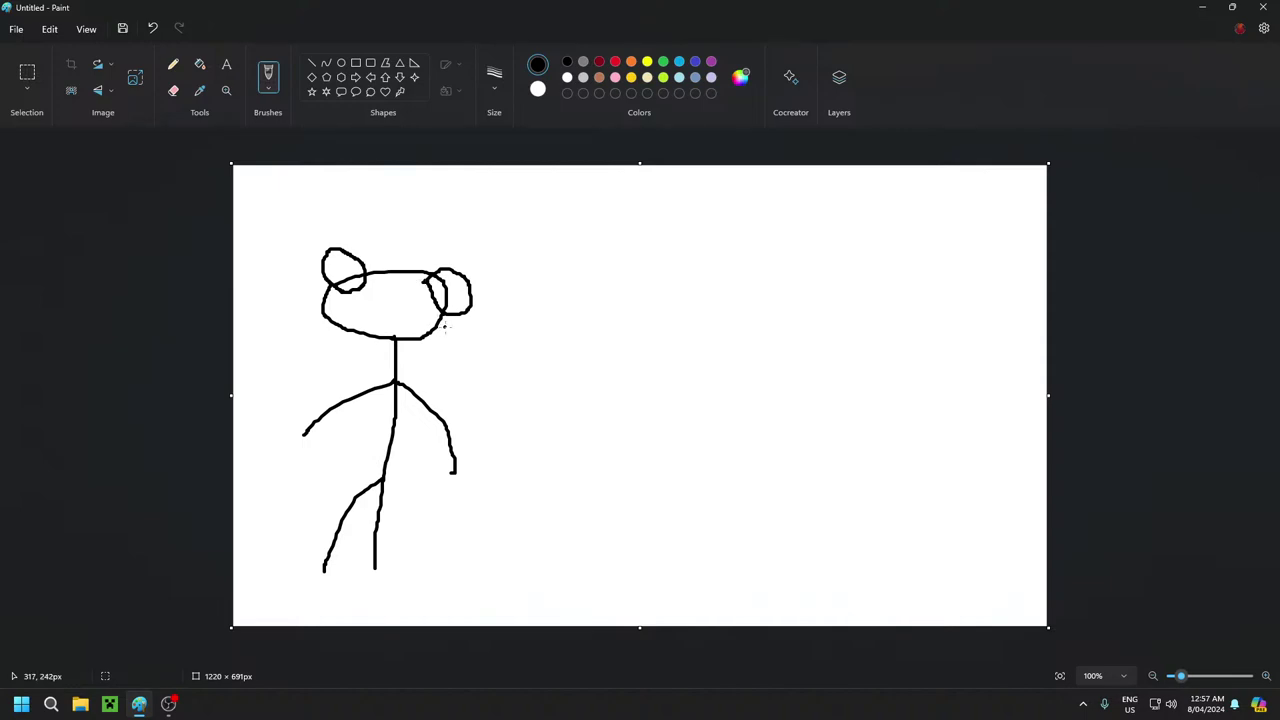
left_click(567, 77)
left_click_drag(446, 282, 450, 309)
left_click_drag(340, 284, 346, 276)
left_click_drag(344, 278, 357, 277)
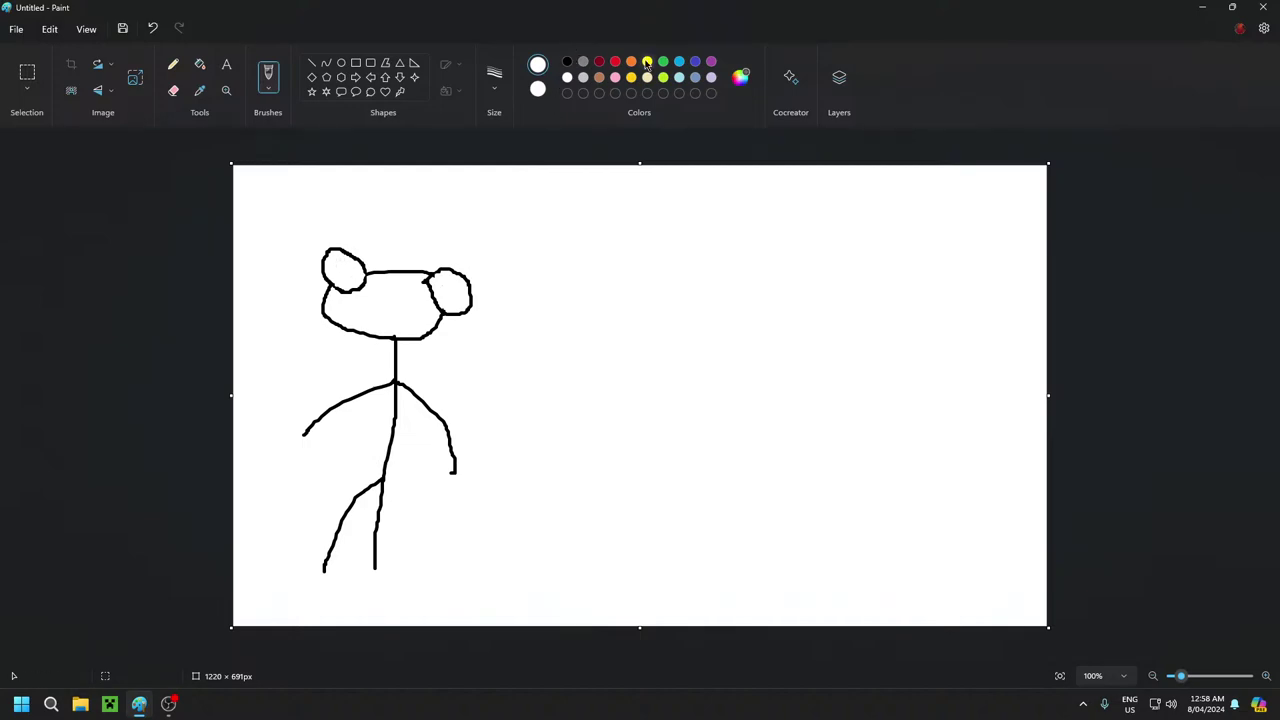
Paint a light turquoise pupil in each eye and draw a straight black mouth across the lower face
left_click(567, 63)
left_click(506, 198)
left_click(679, 77)
left_click_drag(446, 286, 448, 297)
left_click(567, 61)
left_click_drag(354, 320, 411, 322)
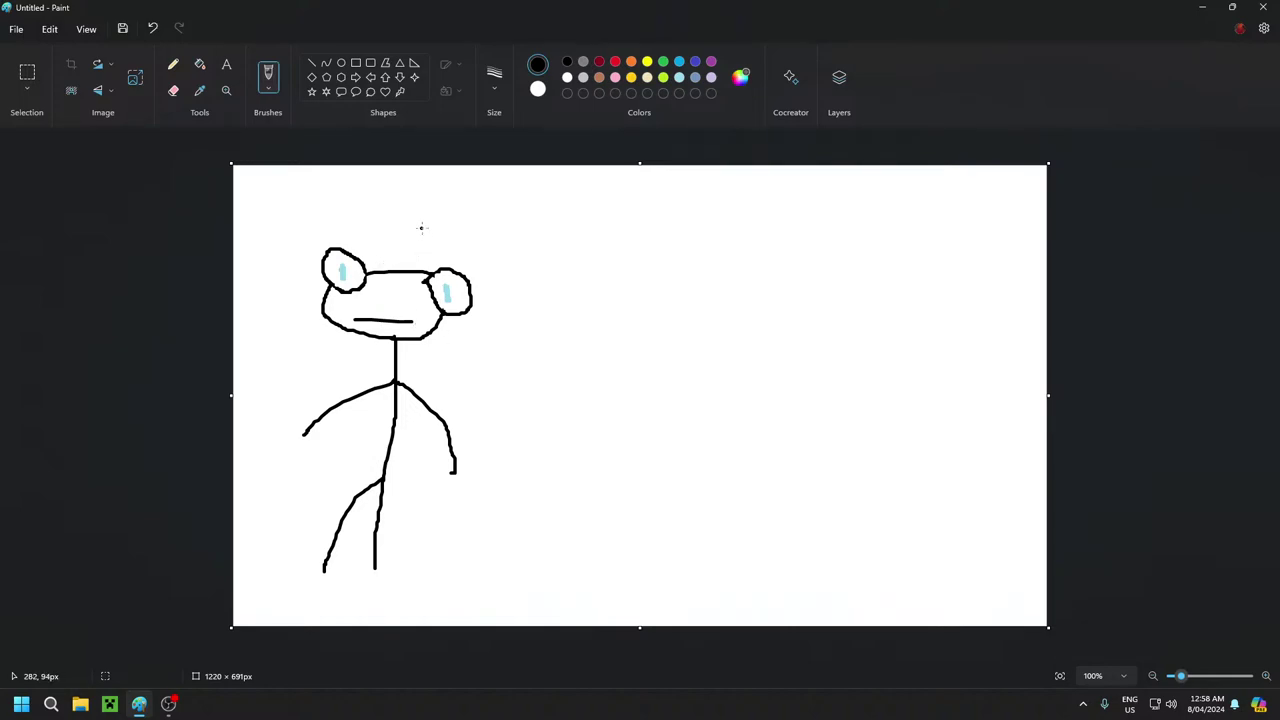
Outline a stepped top hat in brown above the head and draw two black horizontal band lines across it
left_click(599, 78)
mouse_move(351, 249)
left_mouse_down()
mouse_move(446, 257)
mouse_move(445, 231)
mouse_move(415, 234)
mouse_move(415, 183)
mouse_move(363, 183)
mouse_move(363, 238)
left_mouse_up()
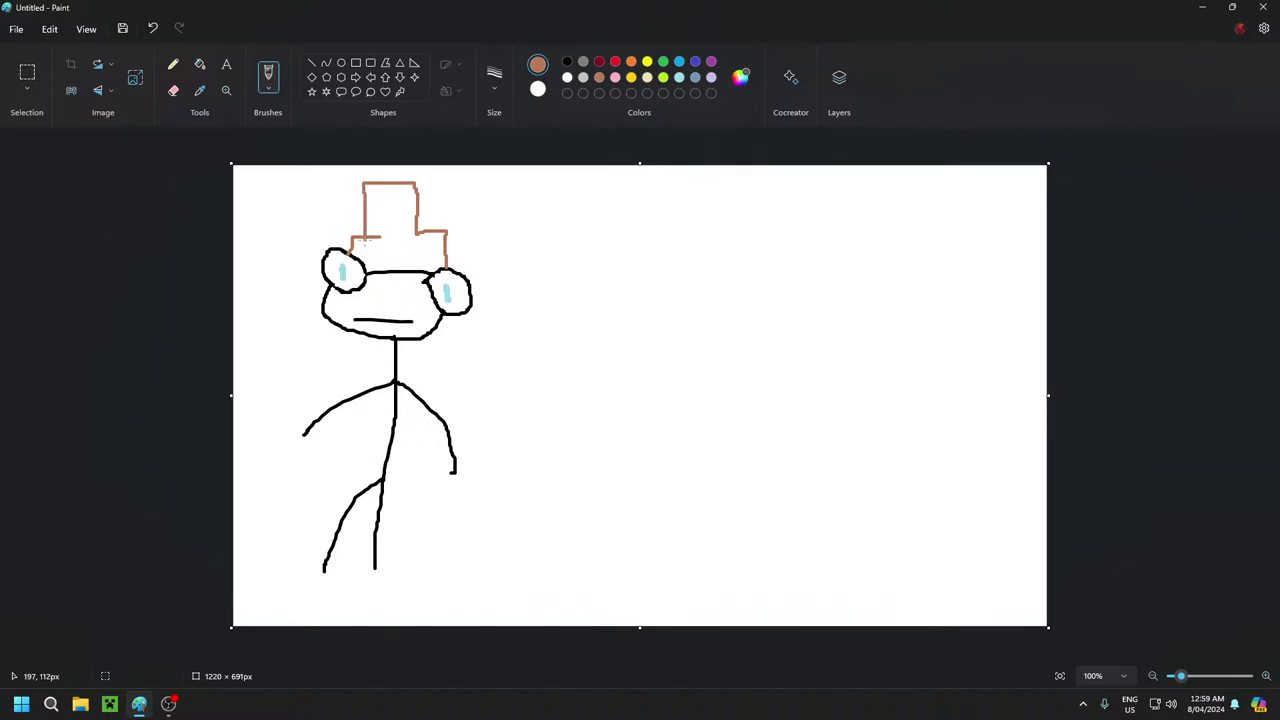
left_click(566, 63)
left_click_drag(366, 216, 414, 216)
left_click_drag(367, 206, 414, 206)
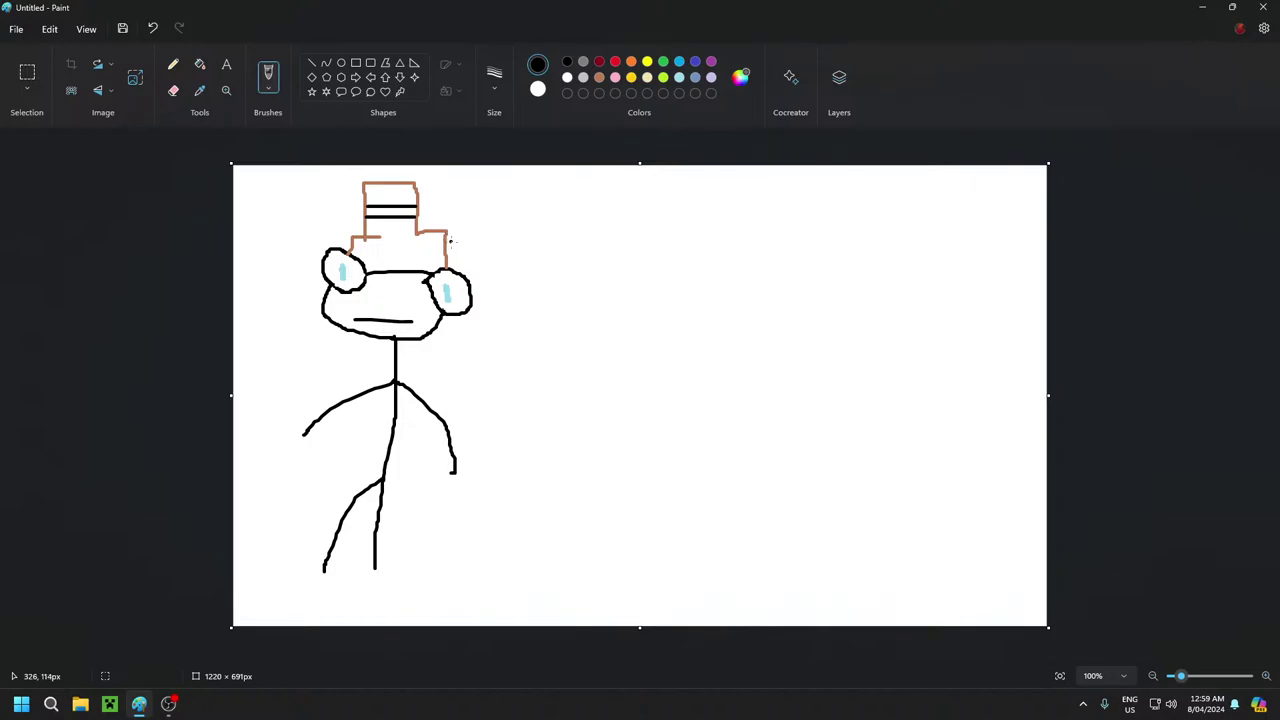
Fill the hat's brim and crown with brown, leaving the strip between the band lines white
left_click(600, 79)
left_click(199, 64)
left_click(399, 253)
left_click(390, 194)
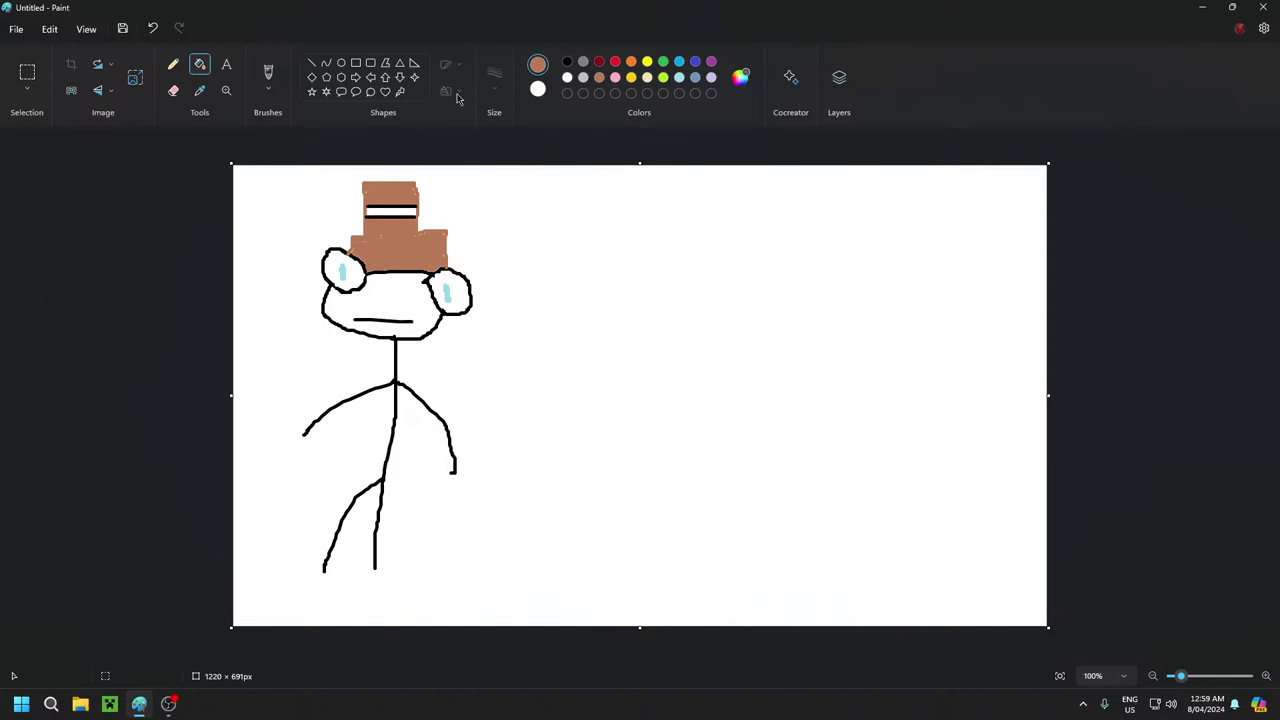
Draw a long, thin pointed black nose from the middle of the face to the head's outline with the brush
left_click(567, 62)
left_click(268, 72)
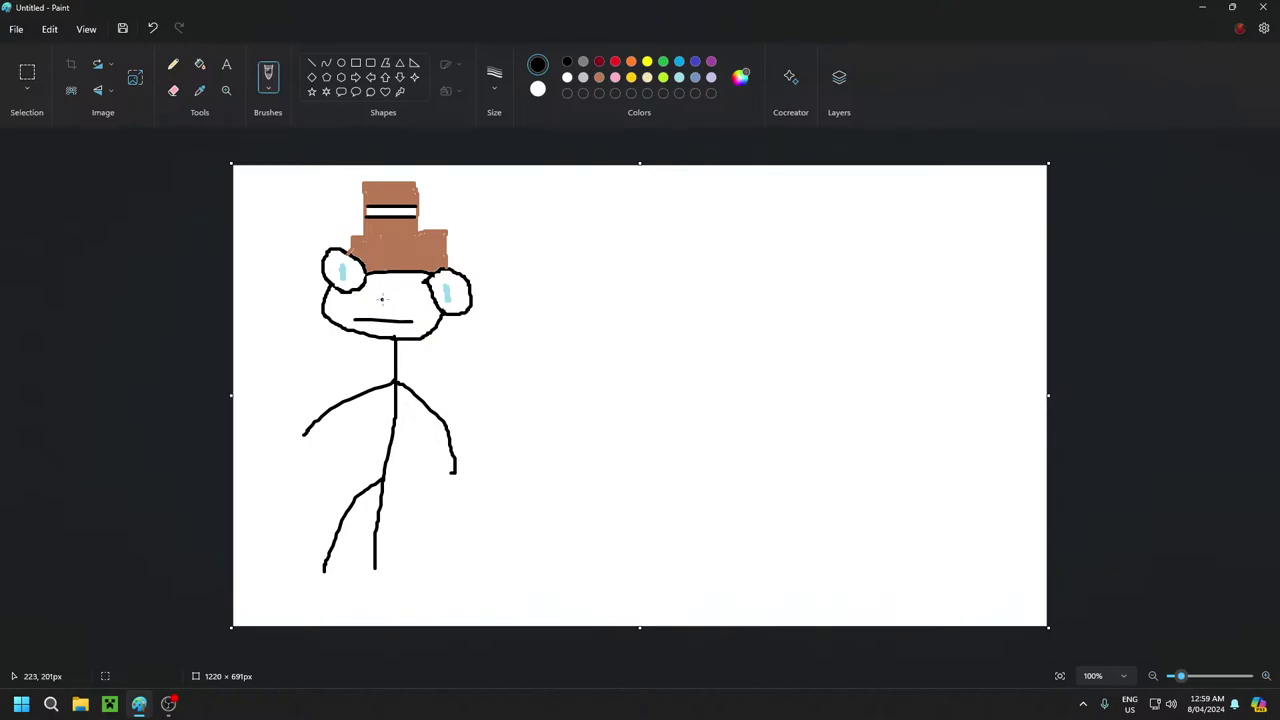
mouse_move(383, 297)
left_mouse_down()
mouse_move(326, 297)
mouse_move(382, 304)
left_mouse_up()
Draw an indigo shoe outline at the end of each of the figure's legs
left_click(696, 62)
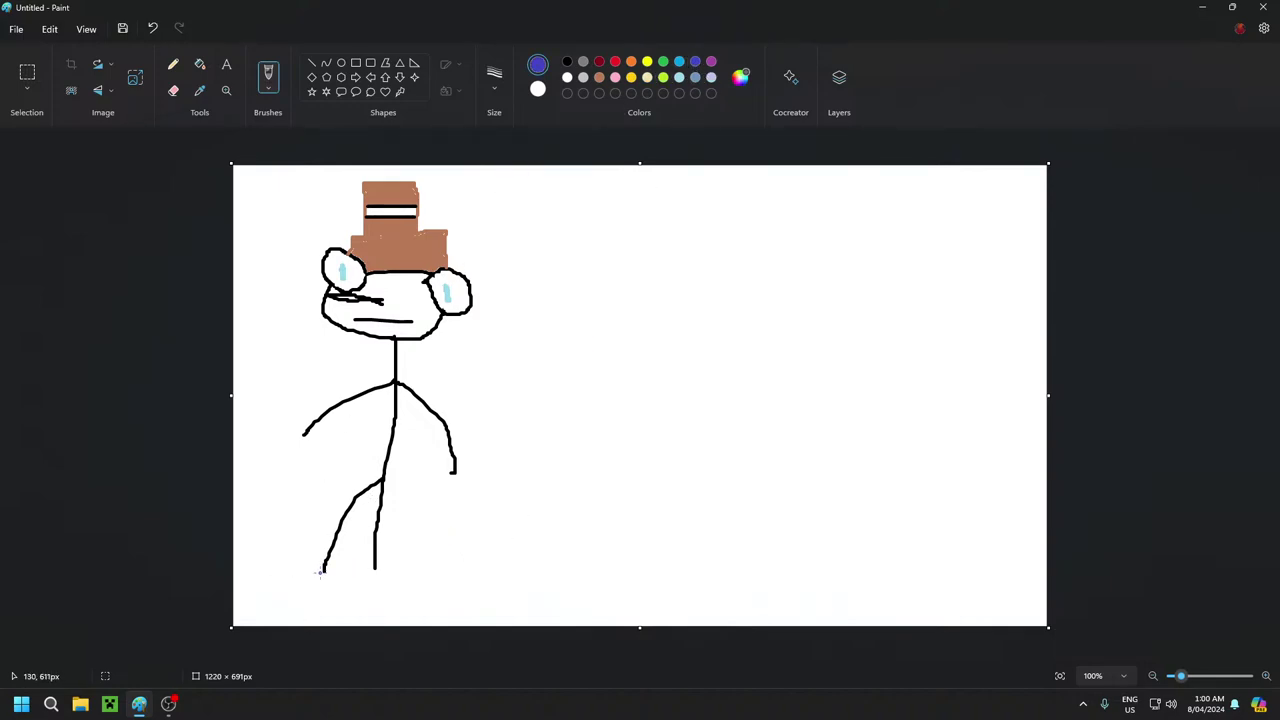
mouse_move(322, 573)
left_mouse_down()
mouse_move(266, 562)
mouse_move(252, 580)
mouse_move(330, 571)
left_mouse_up()
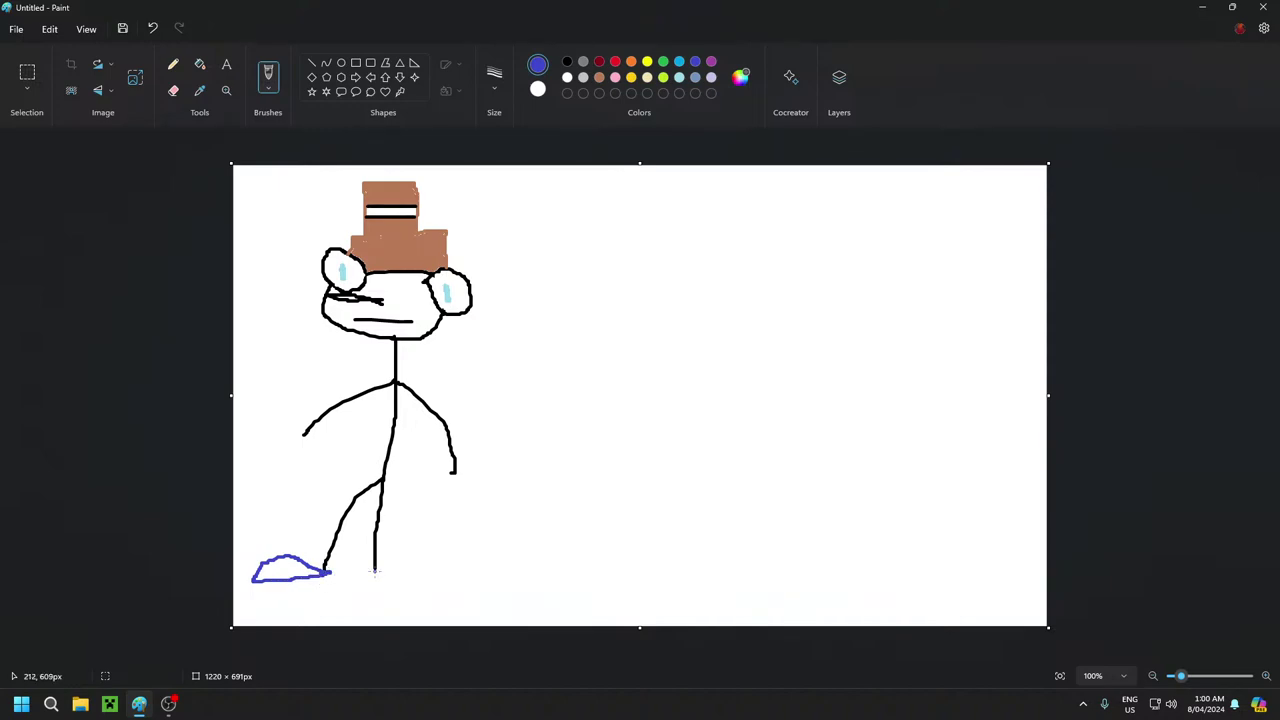
mouse_move(375, 571)
left_mouse_down()
mouse_move(438, 536)
mouse_move(469, 563)
mouse_move(445, 577)
mouse_move(376, 568)
left_mouse_up()
Start a text box on the blank canvas beside the hat and set its text to bold, size 18
left_click(225, 68)
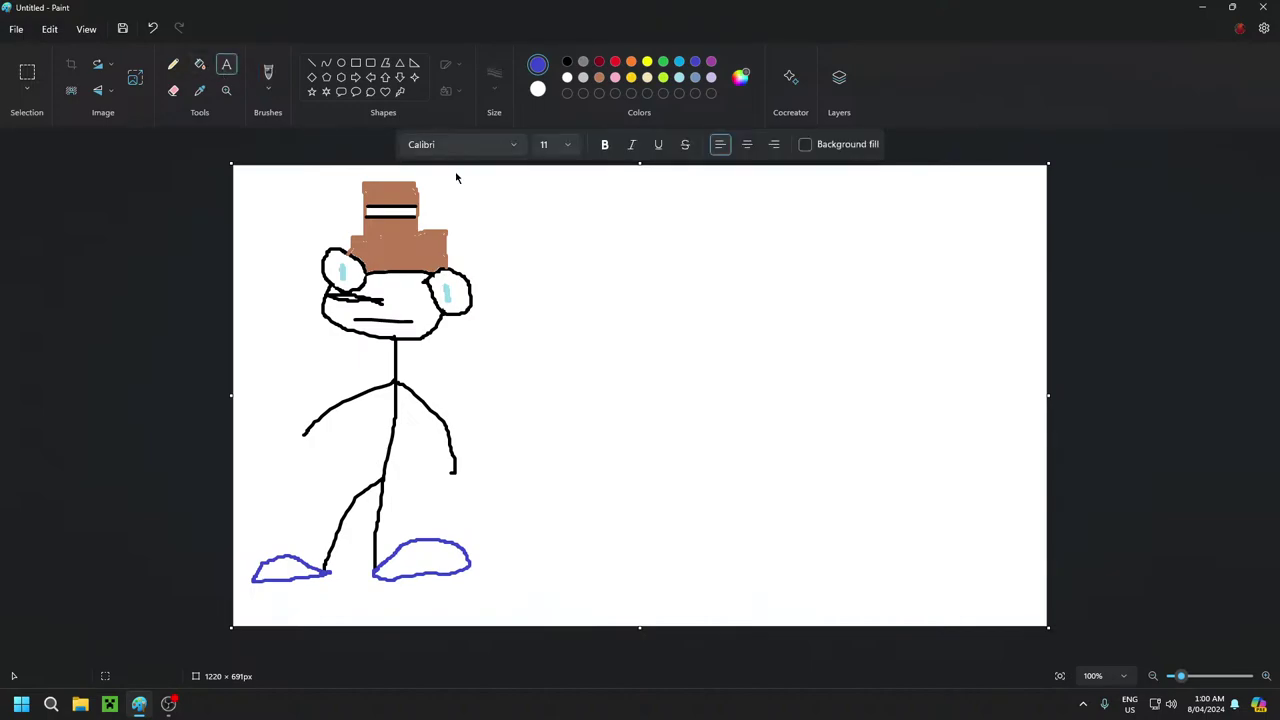
left_click(524, 209)
left_click(566, 145)
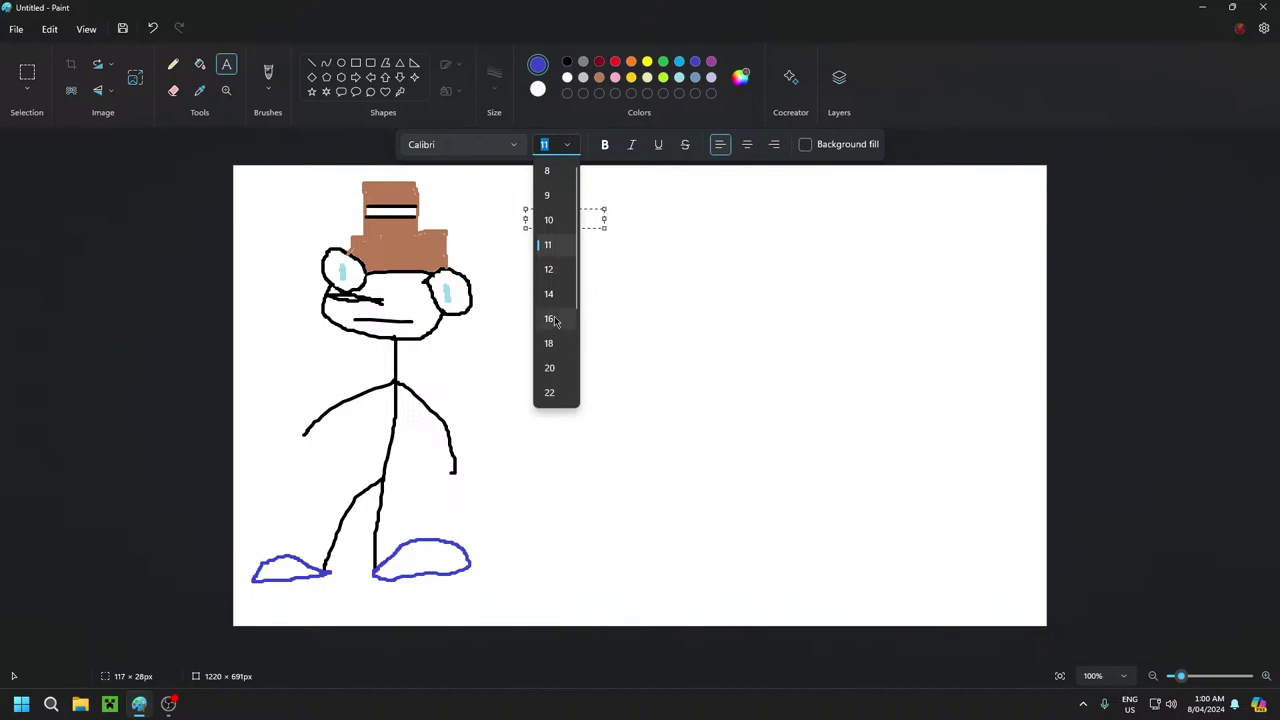
left_click(549, 318)
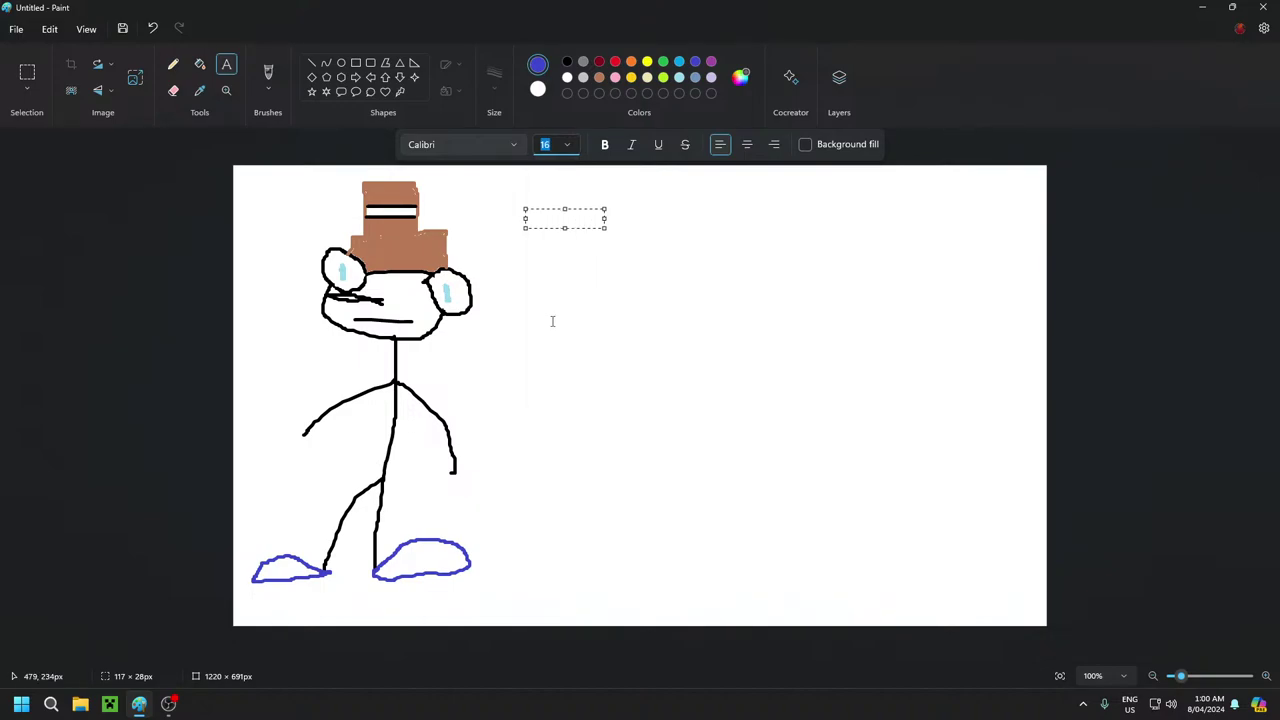
left_click(564, 217)
left_click(605, 145)
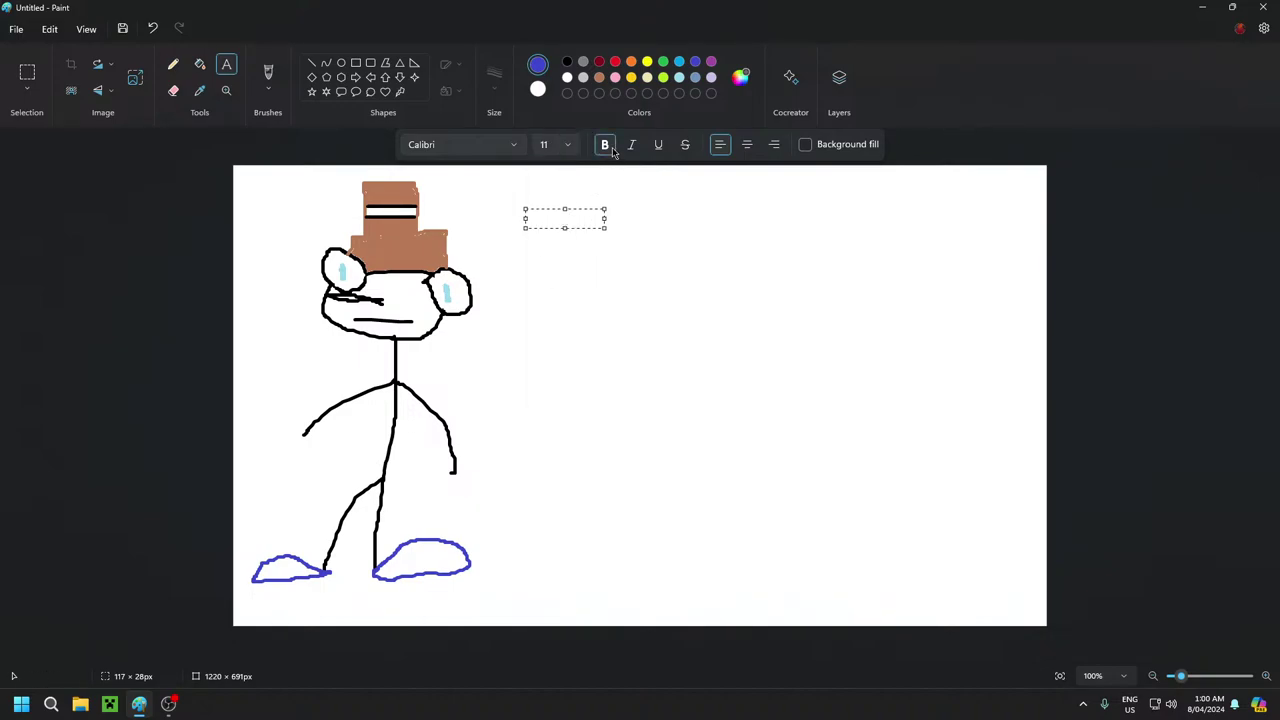
left_click(564, 144)
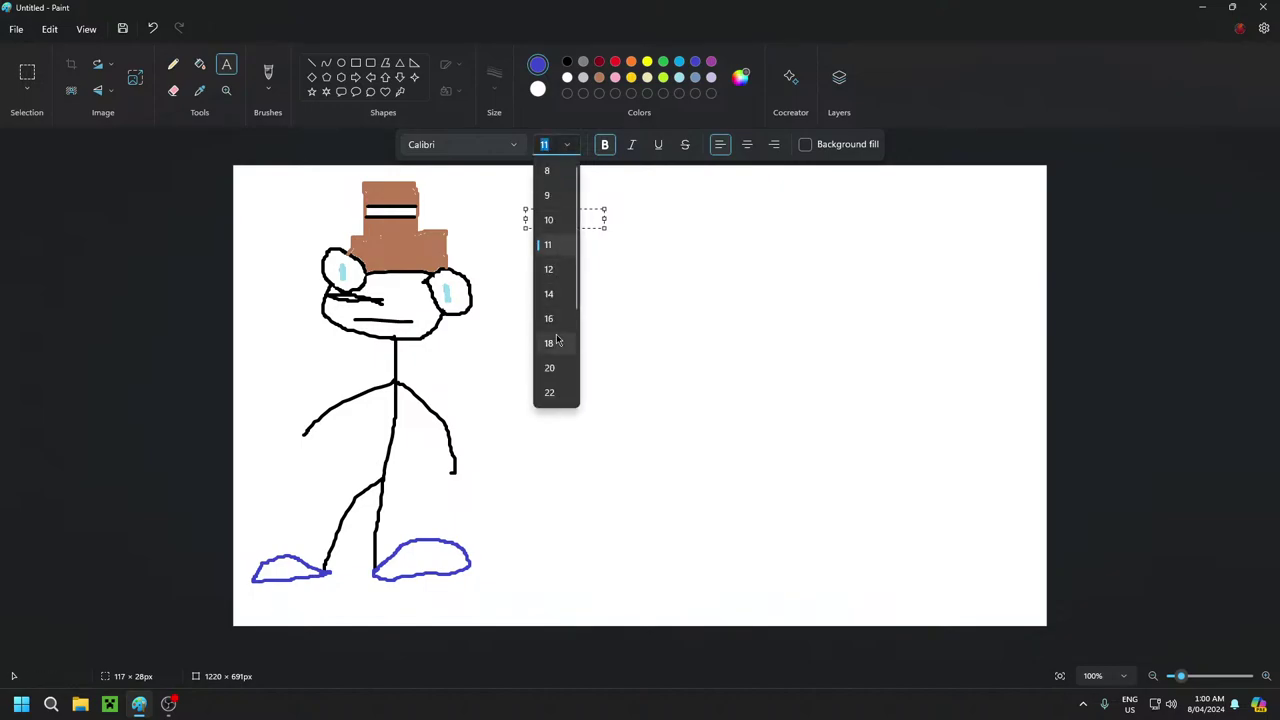
left_click(549, 343)
left_click(548, 216)
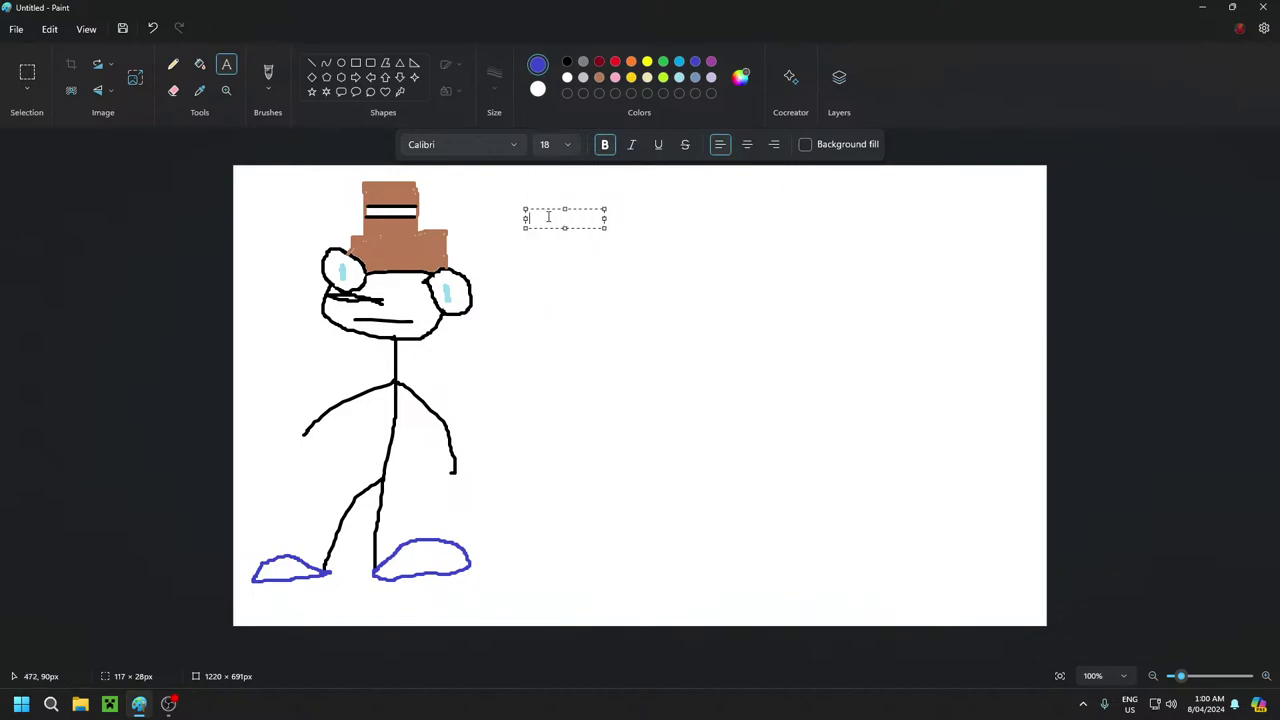
type("B")
key("ctrl+a")
key("BackSpace")
Enter the label "Phrahnckee" in black, move it right next to the hat, and place it on the canvas
left_click(567, 62)
type("f")
key("BackSpace")
type("P")
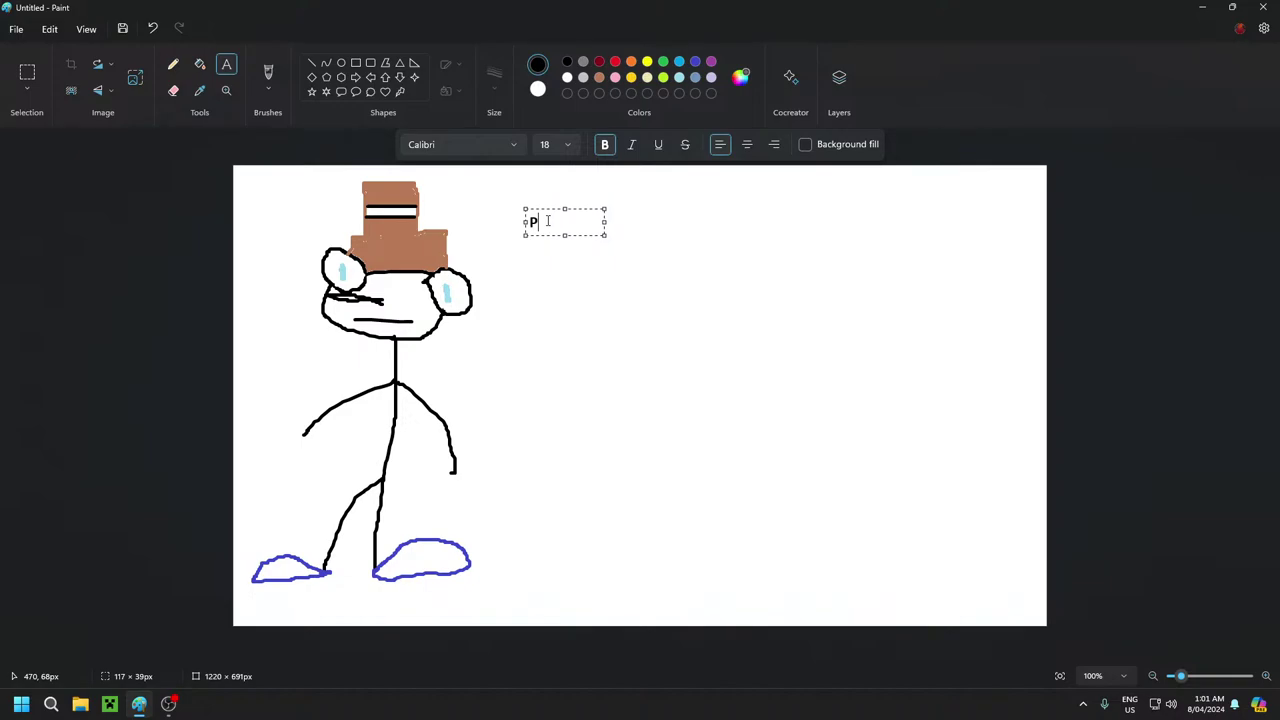
type("hrahnckee")
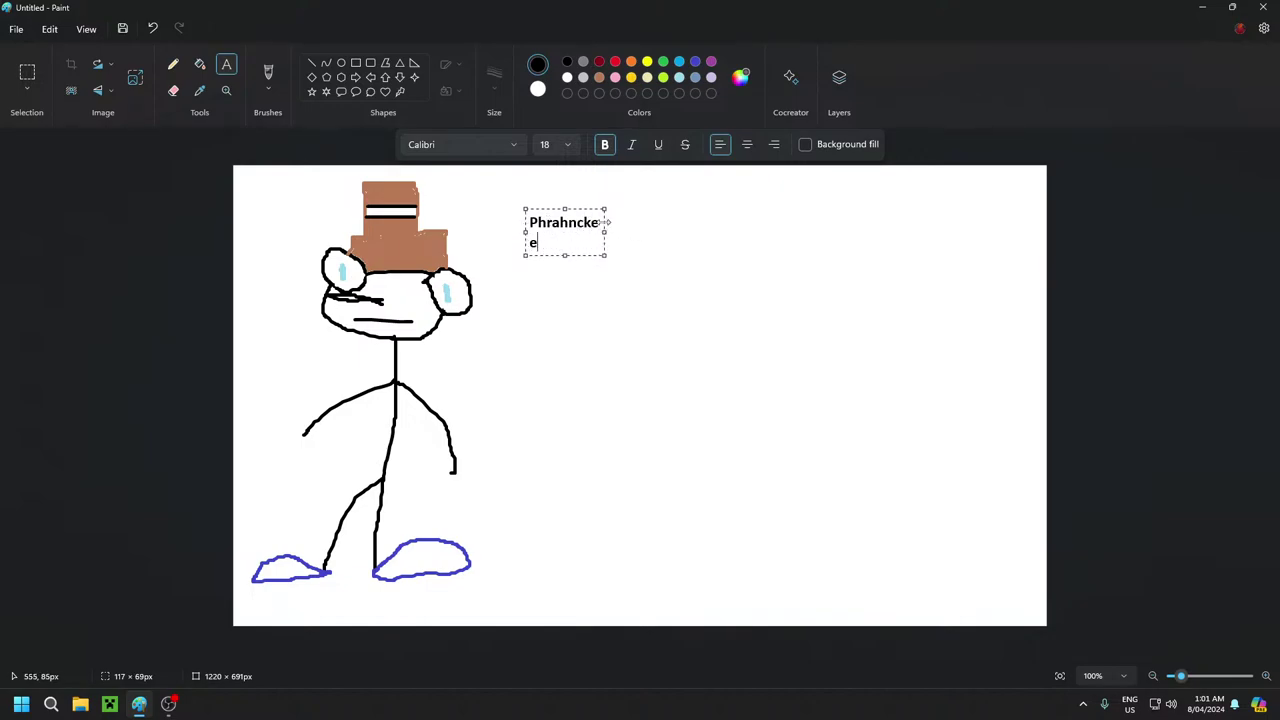
left_click_drag(591, 210, 492, 184)
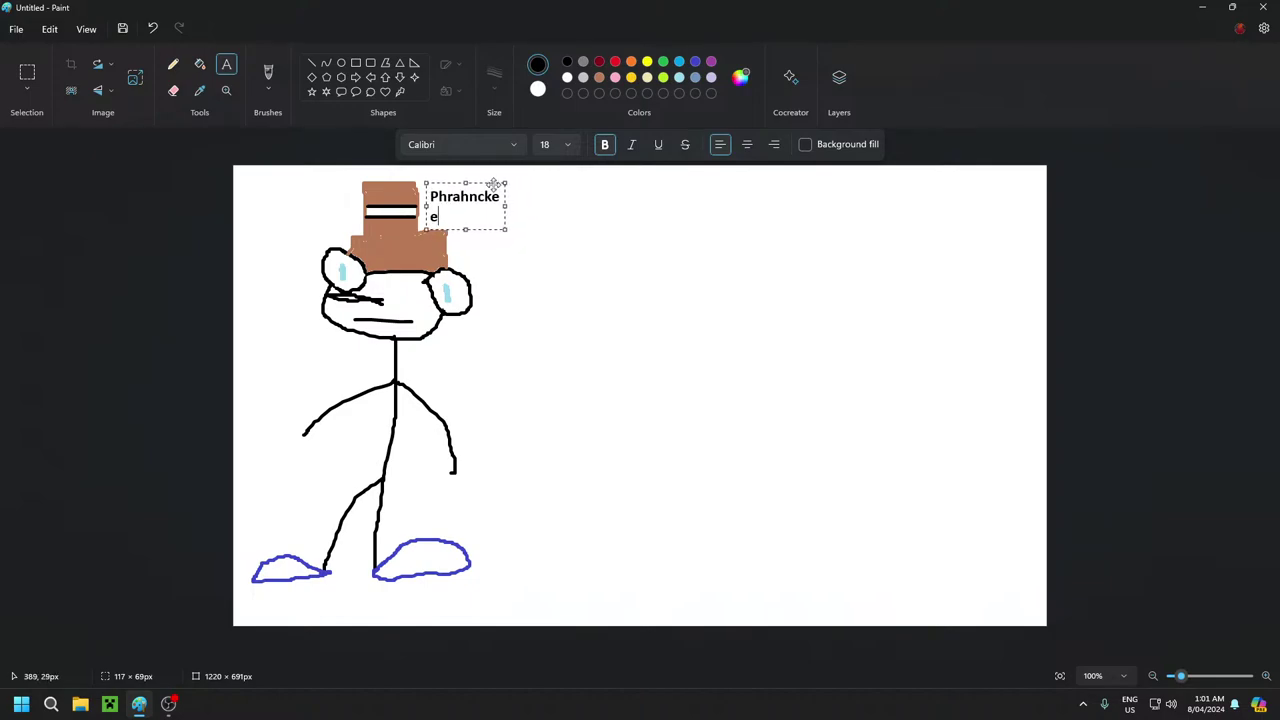
left_click(582, 298)
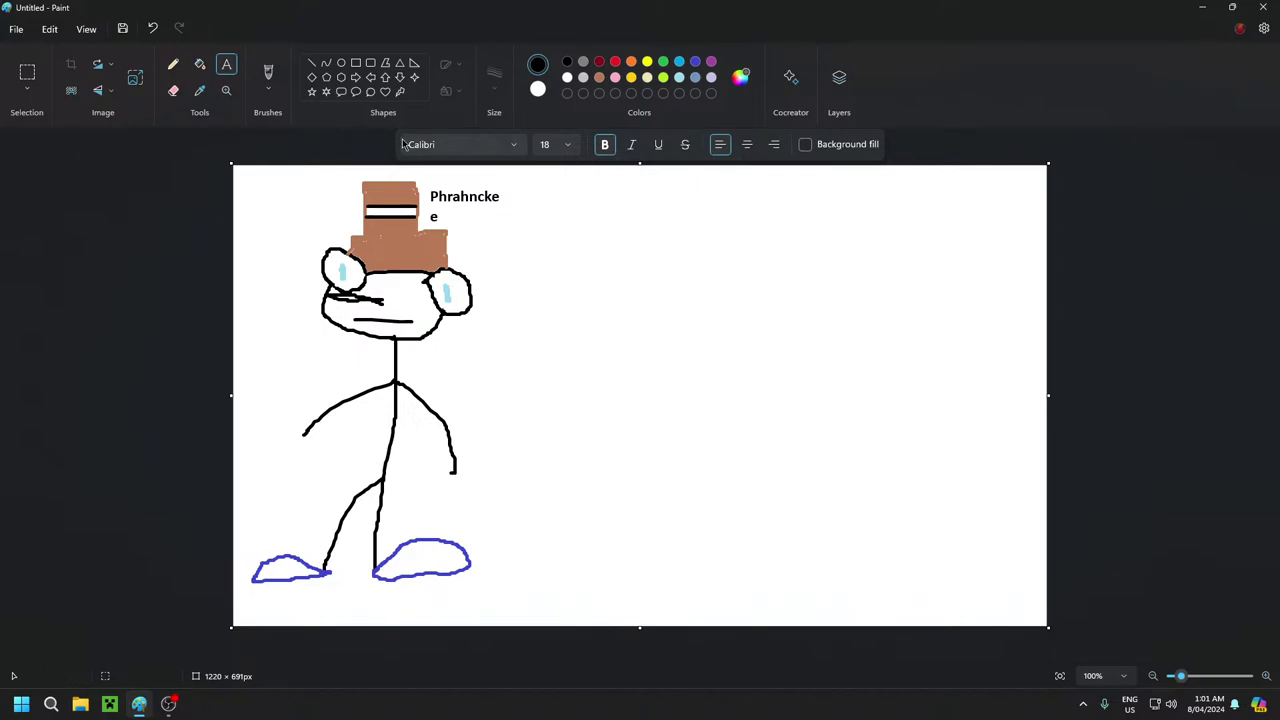
Draw thin 1 px black shading lines inside the head along its outline with the brush
left_click(268, 72)
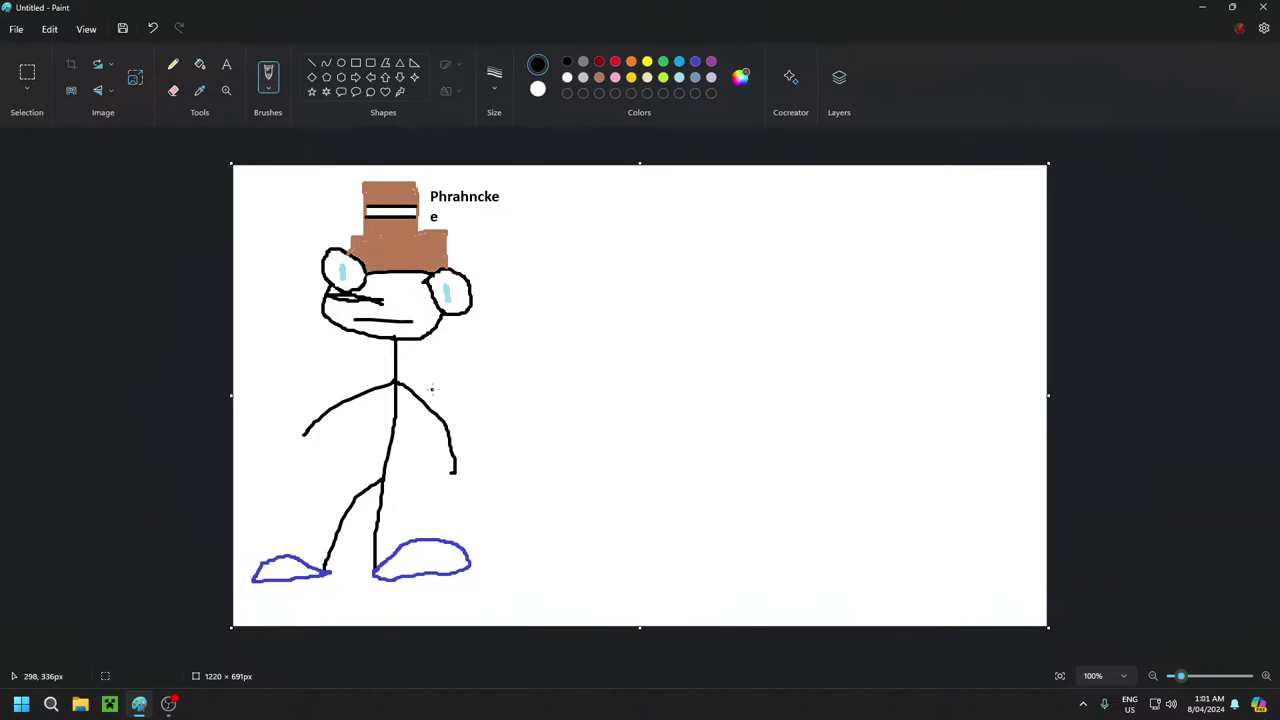
left_click_drag(394, 338, 389, 341)
left_click(494, 78)
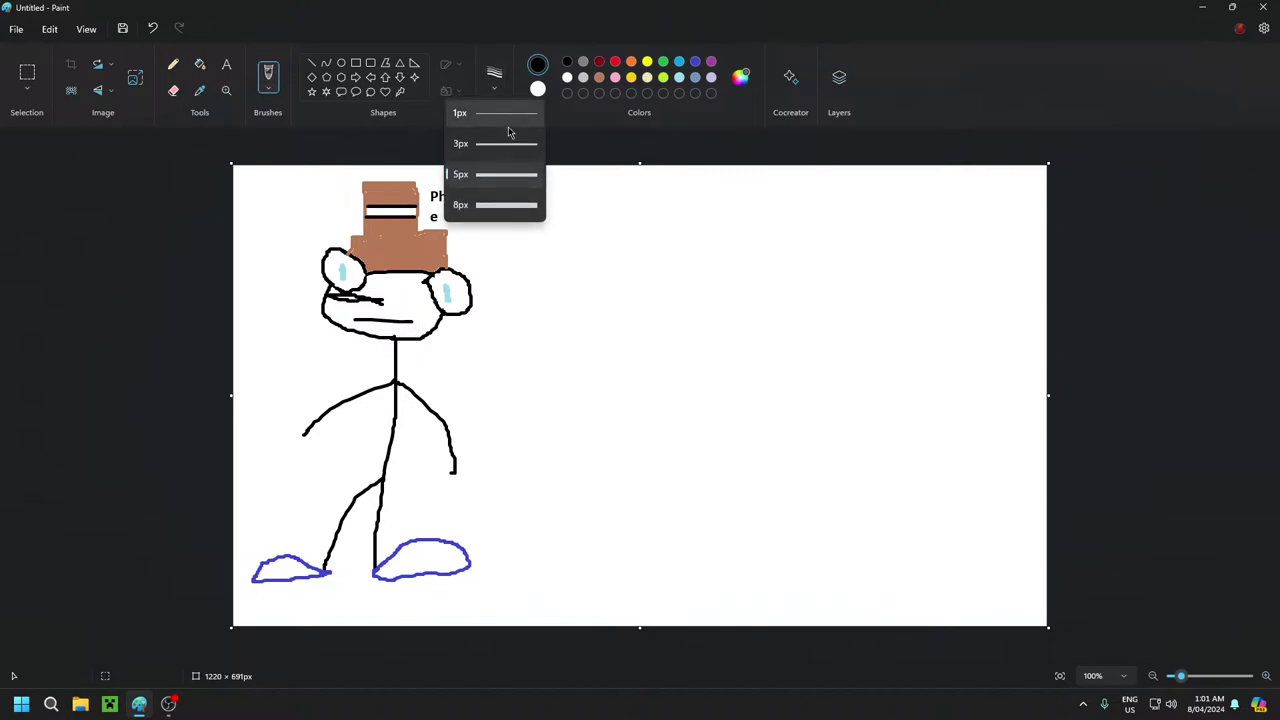
left_click(506, 143)
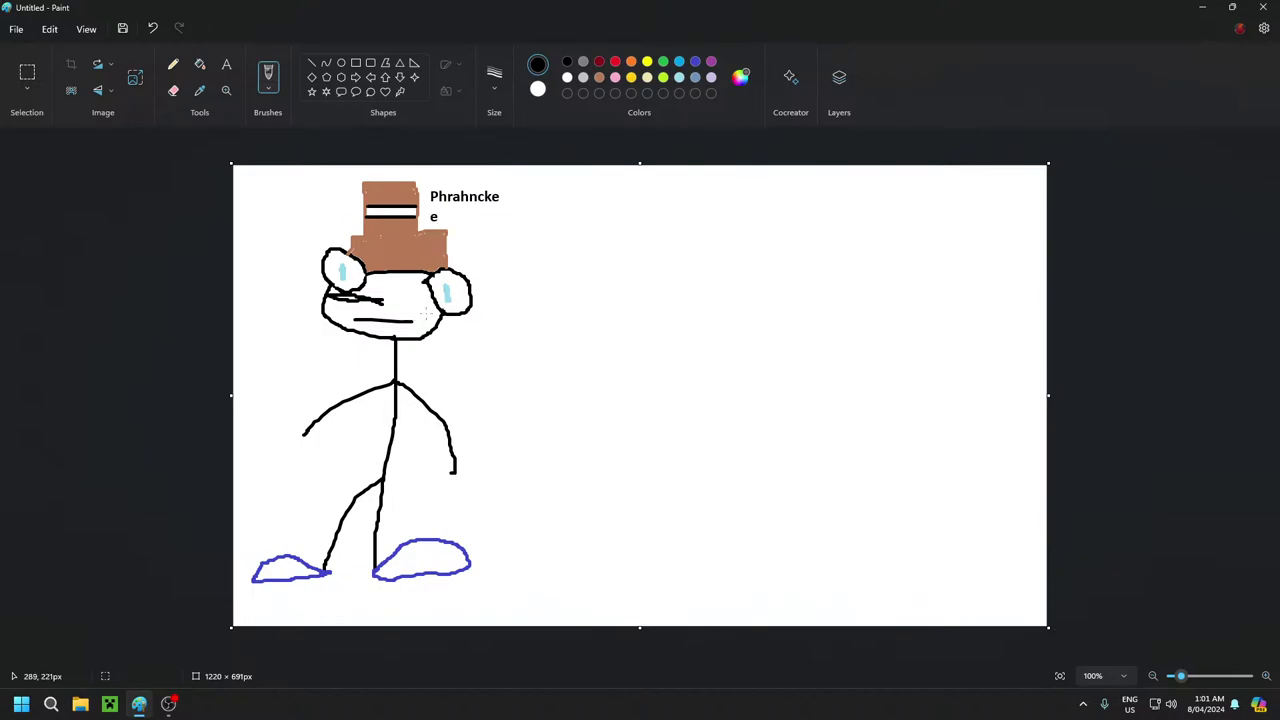
left_click_drag(422, 331, 408, 336)
left_click_drag(326, 331, 334, 315)
left_click_drag(432, 314, 426, 294)
left_click_drag(326, 305, 376, 283)
left_click(170, 705)
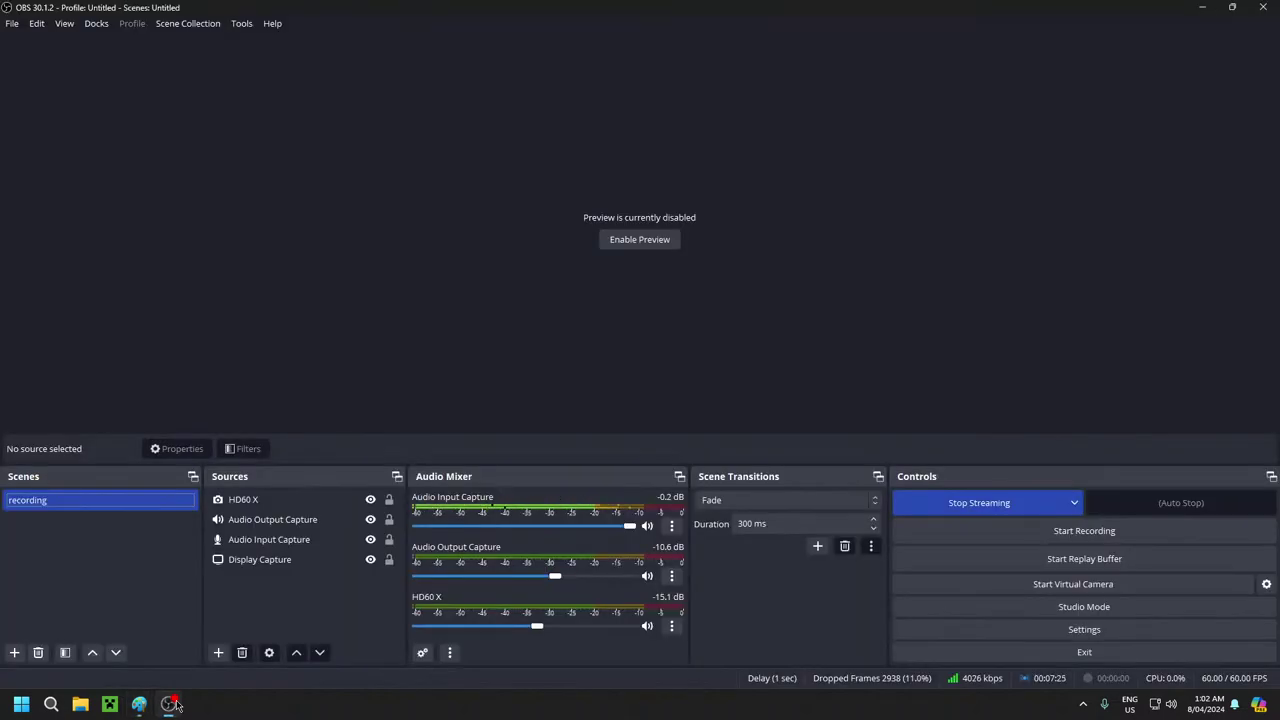
left_click(172, 705)
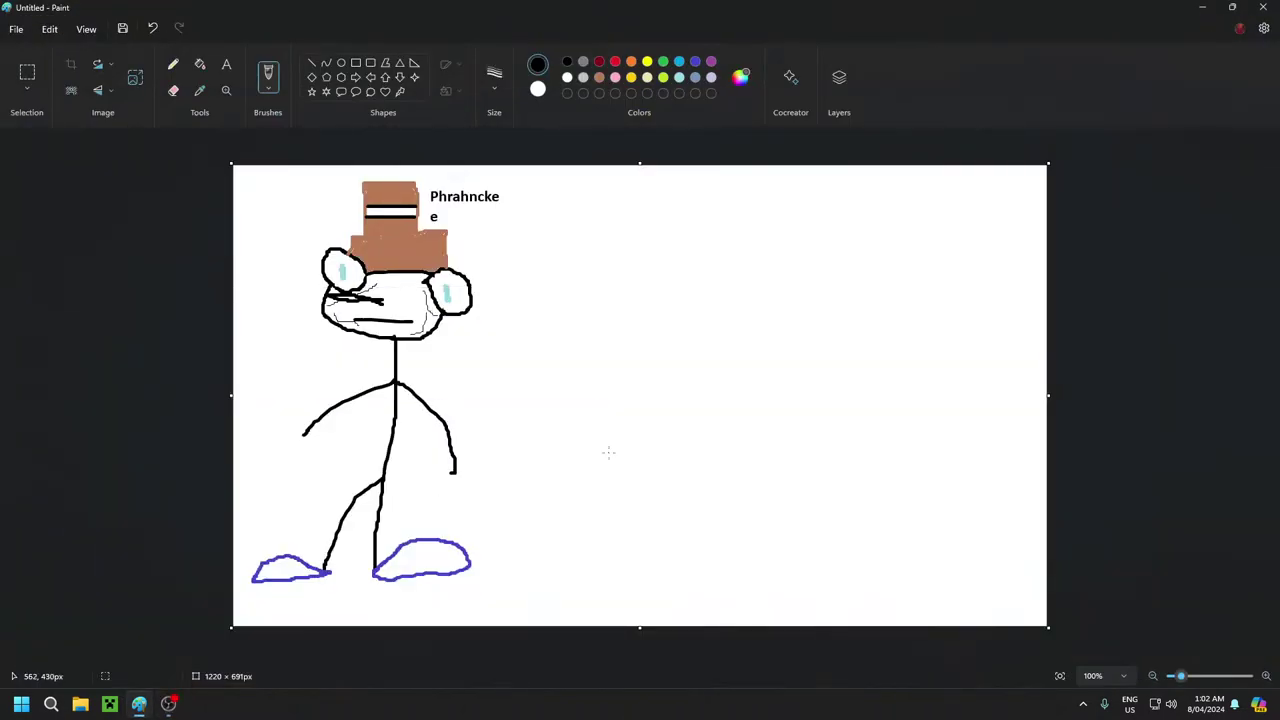
left_click(168, 705)
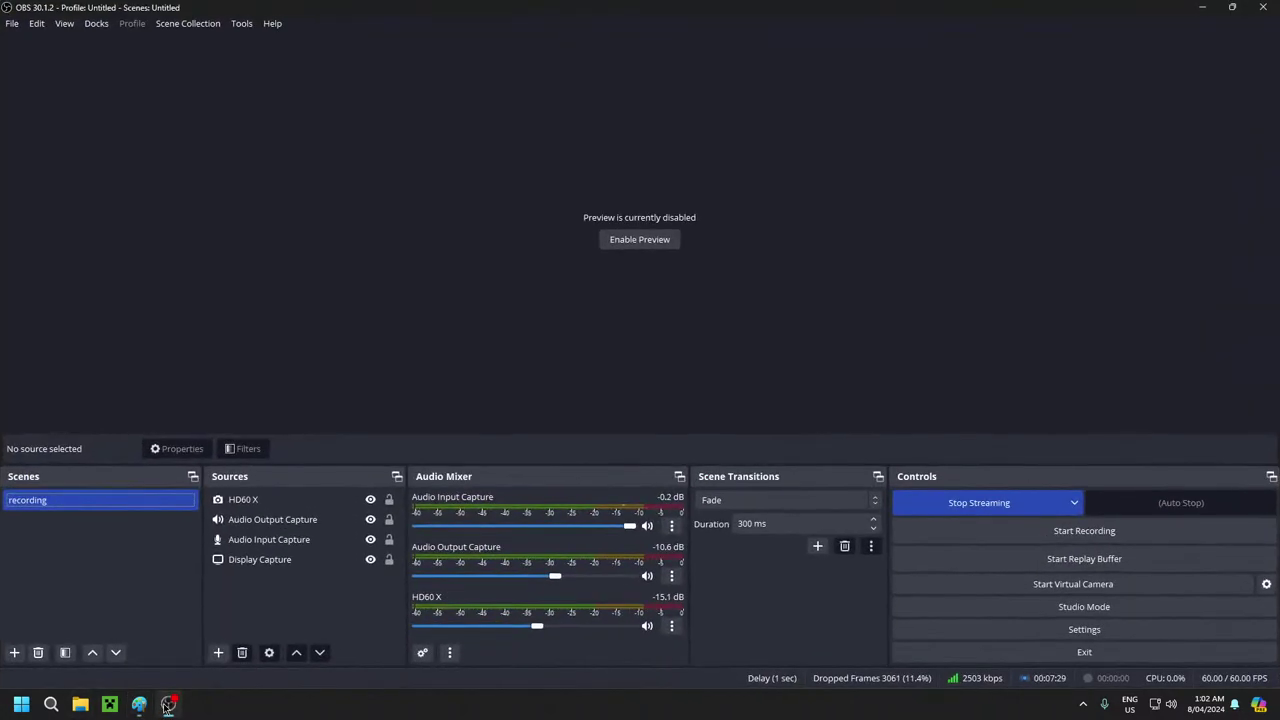
left_click(168, 705)
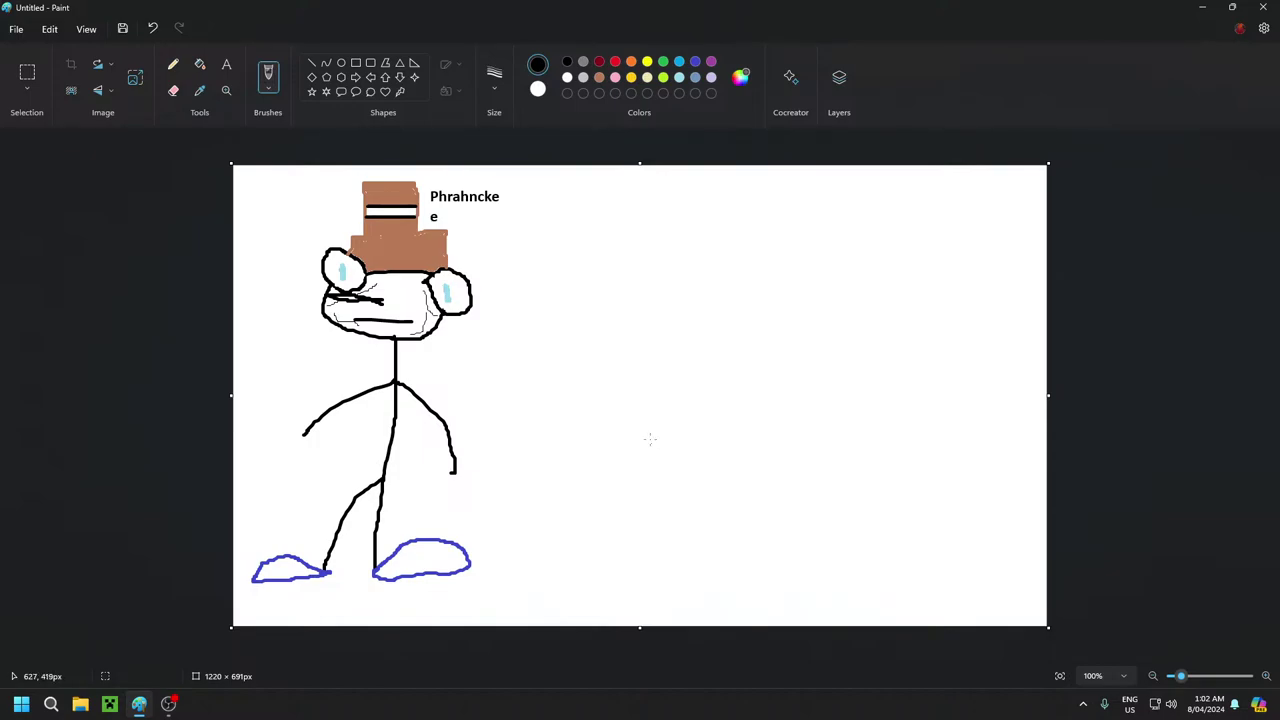
Fill the face with lime and recolour the figure's connected black outline in the same lime
left_click(494, 76)
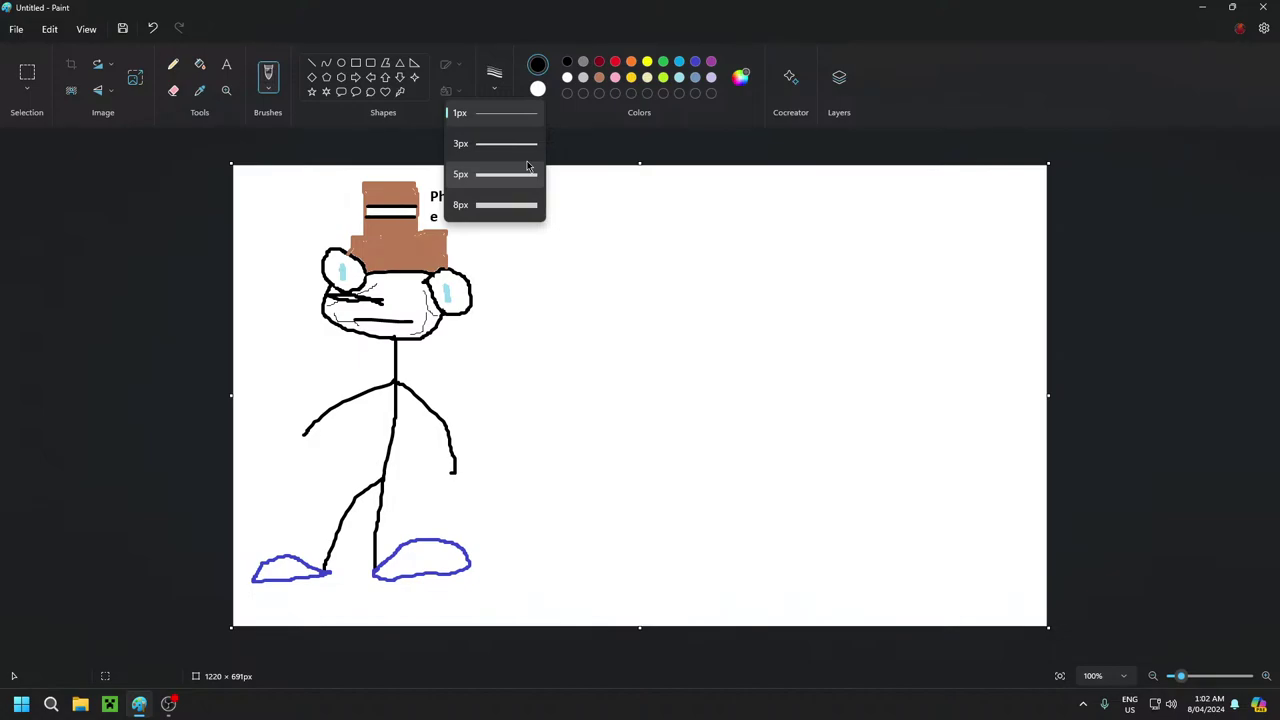
left_click(517, 155)
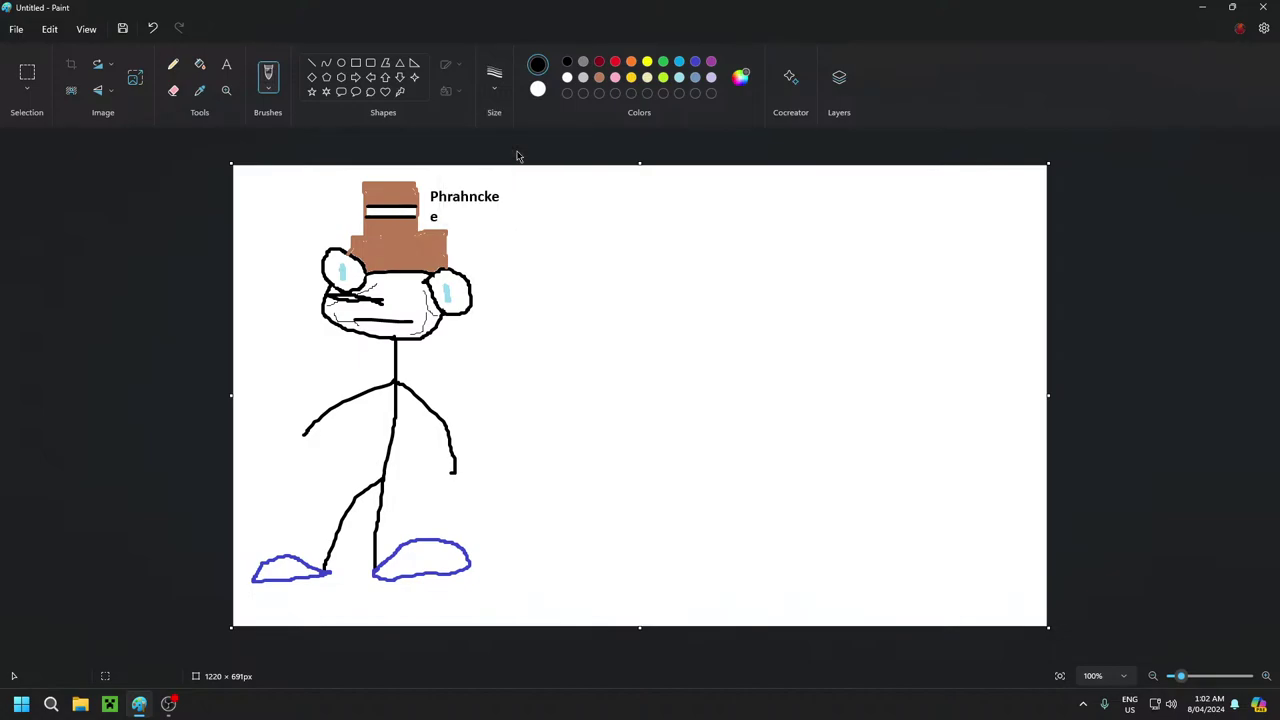
left_click(200, 64)
left_click(669, 80)
left_click(404, 298)
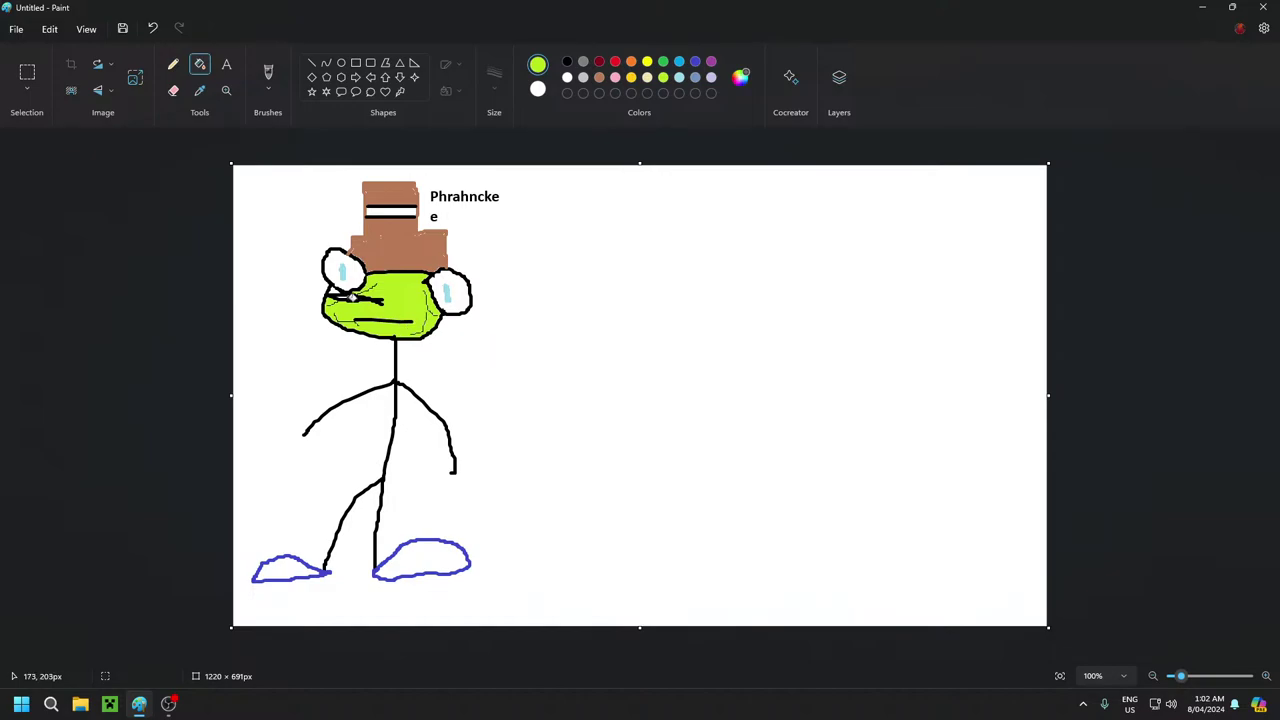
left_click(336, 290)
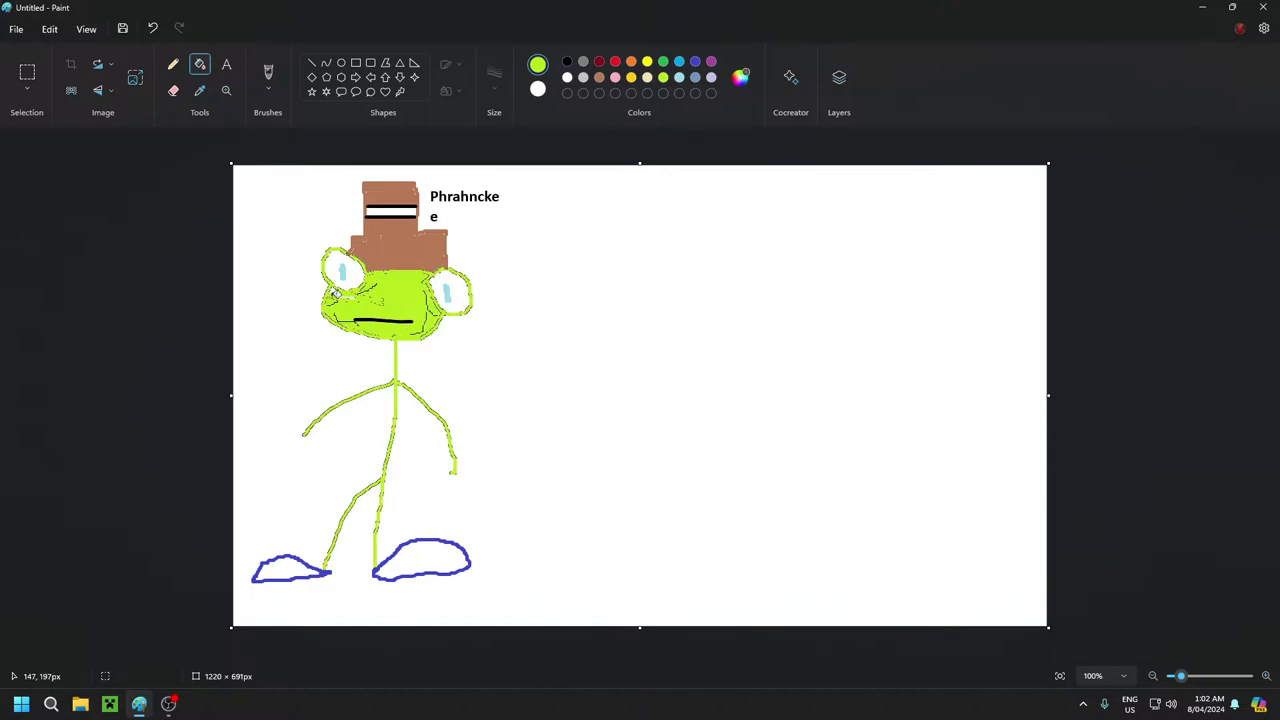
Undo the lime recolouring of the black outline, then try again to fill the small gap below the left eye and undo those fills
left_click(152, 28)
left_click(330, 288)
left_click(152, 28)
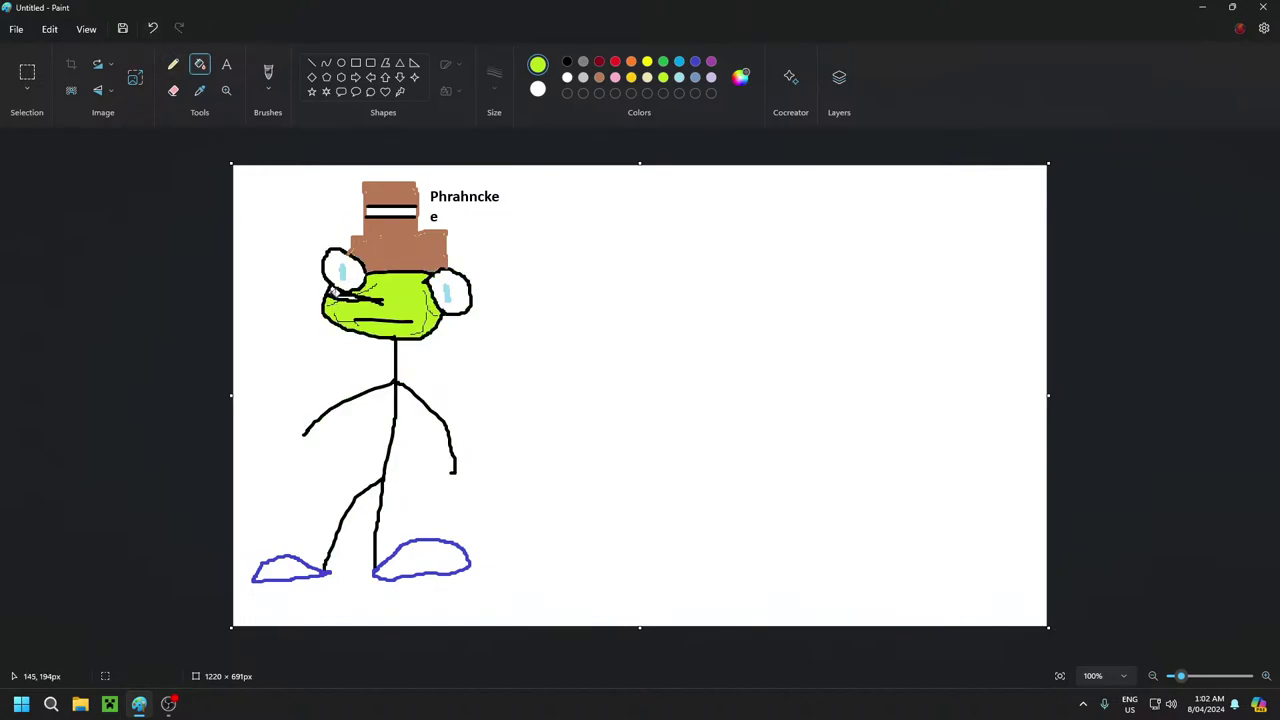
left_click(335, 298)
left_click(152, 28)
Hand-letter the word "Supreme" in black with the brush across the hat's brim, extending onto the canvas beside it
left_click(615, 61)
left_click(268, 78)
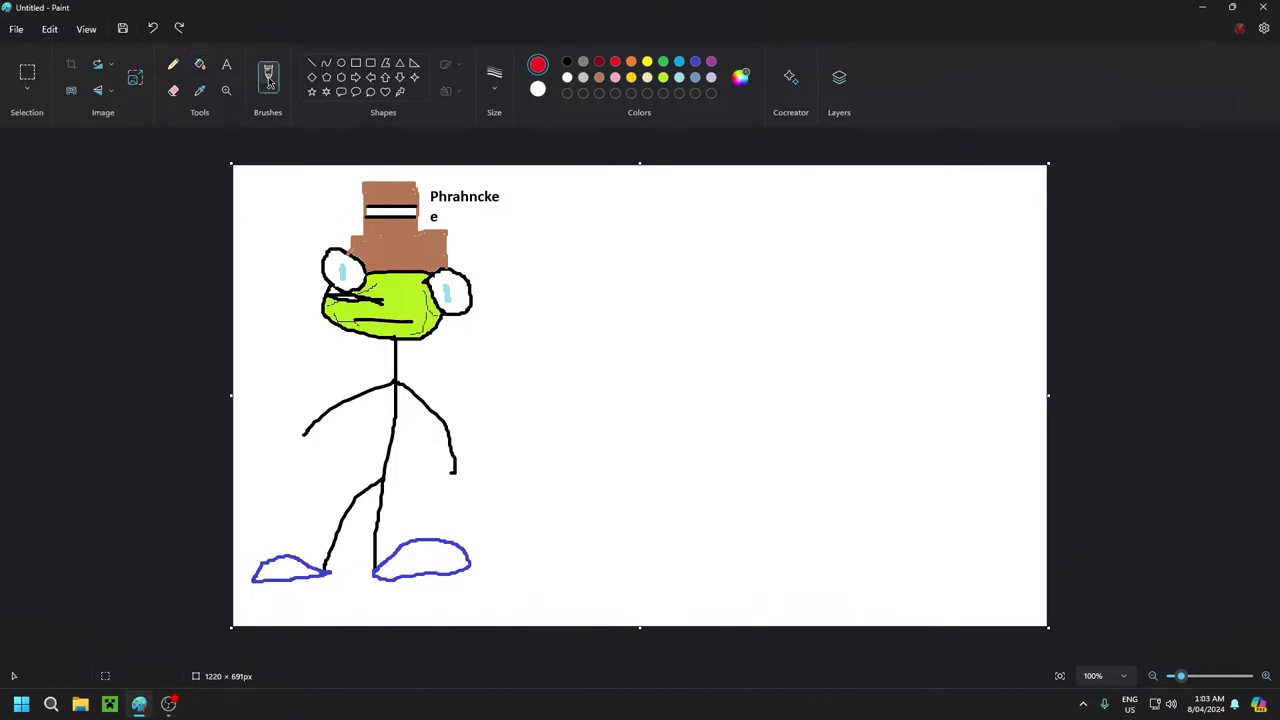
left_click(567, 61)
left_click_drag(366, 248, 360, 254)
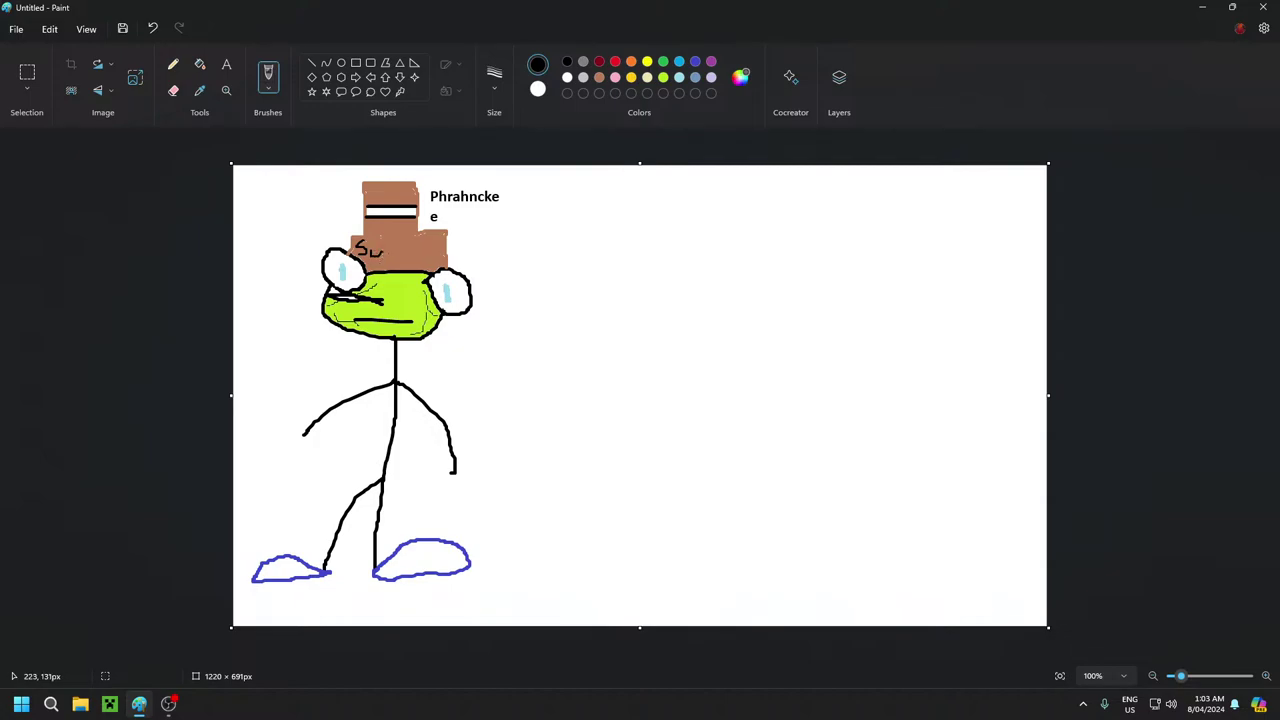
left_click_drag(390, 251, 400, 252)
mouse_move(430, 244)
left_mouse_down()
mouse_move(424, 254)
mouse_move(444, 256)
mouse_move(480, 245)
mouse_move(489, 260)
left_mouse_up()
Fill the frog's face with the darker green
left_click(200, 64)
left_click(662, 62)
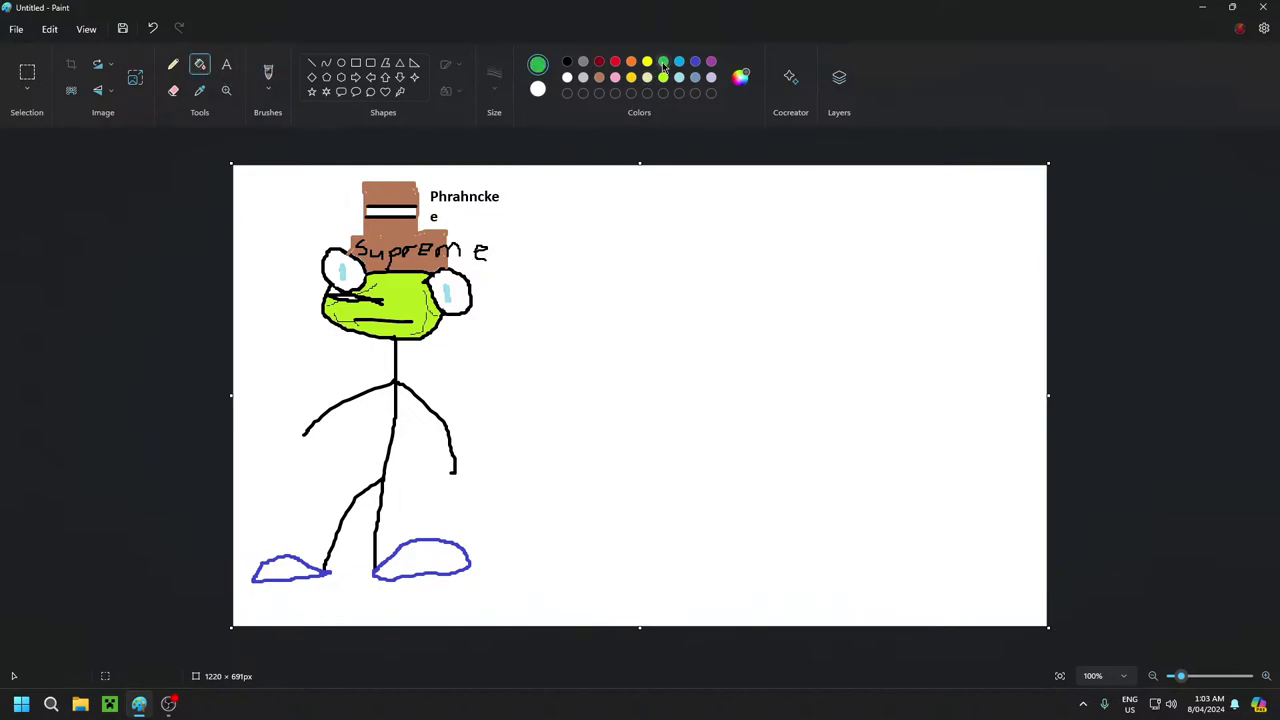
left_click(406, 297)
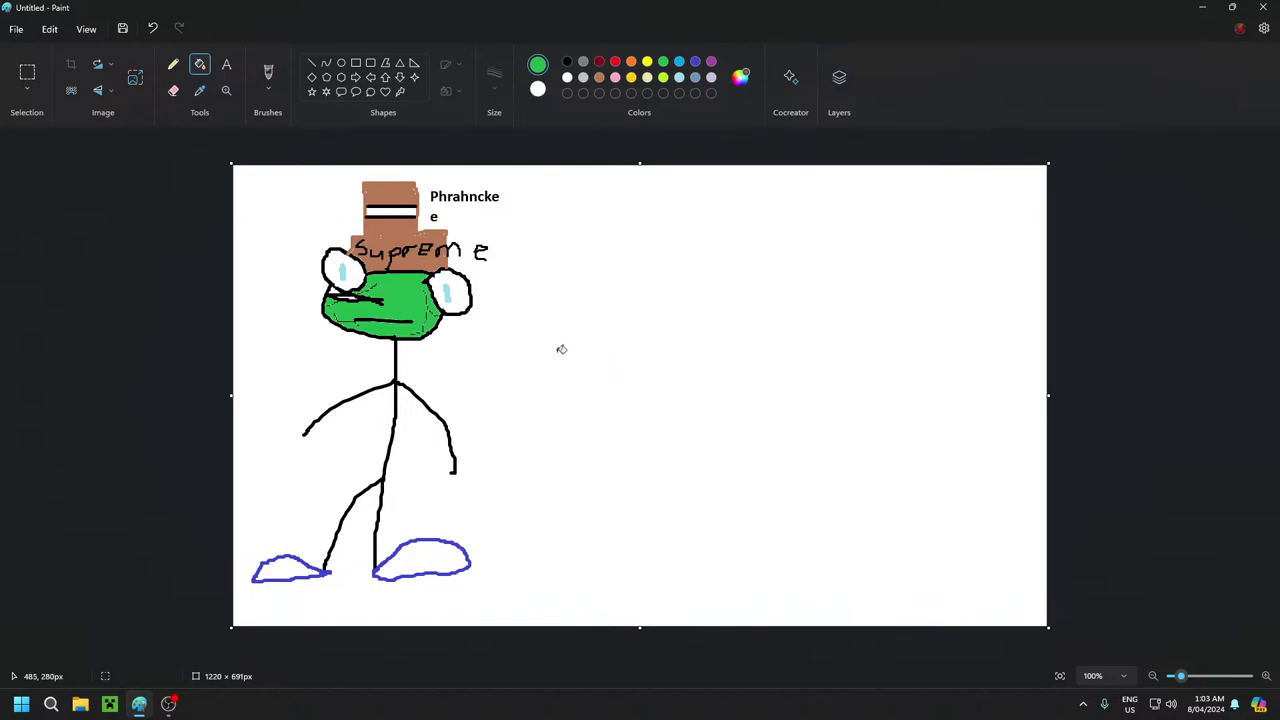
Fill both outlined shoes with indigo
left_click(695, 61)
left_click(289, 567)
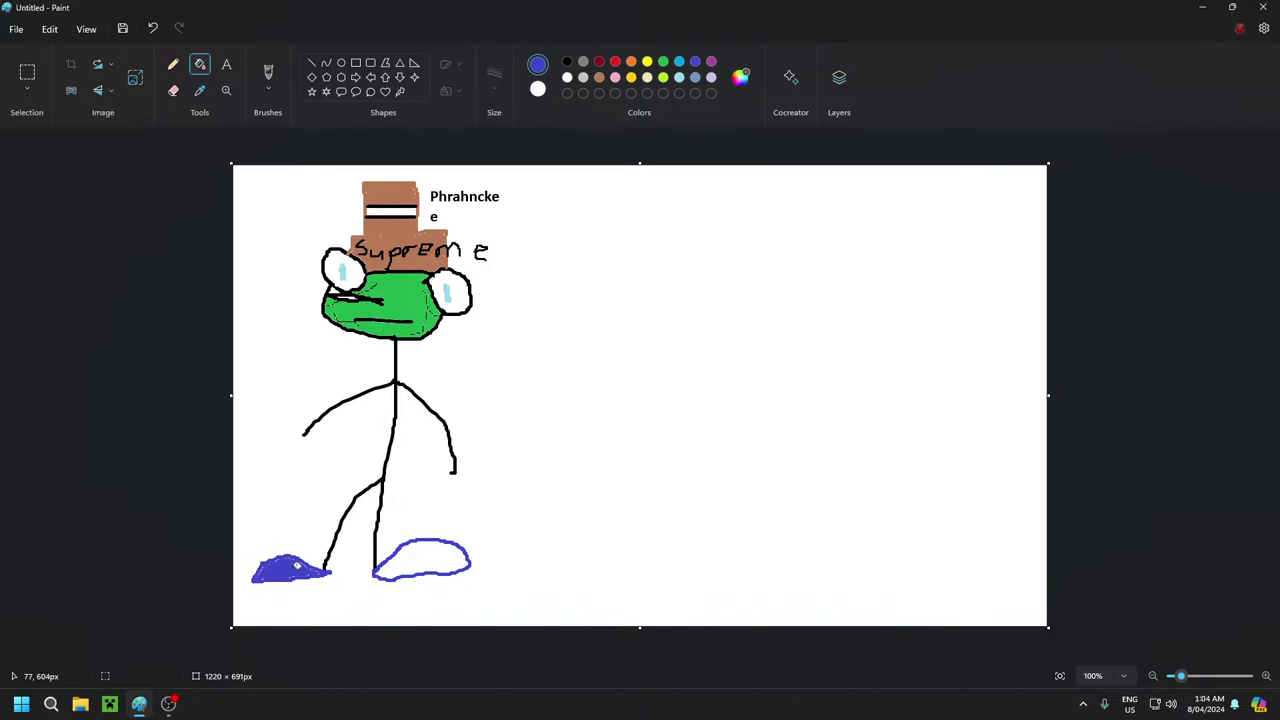
left_click(440, 566)
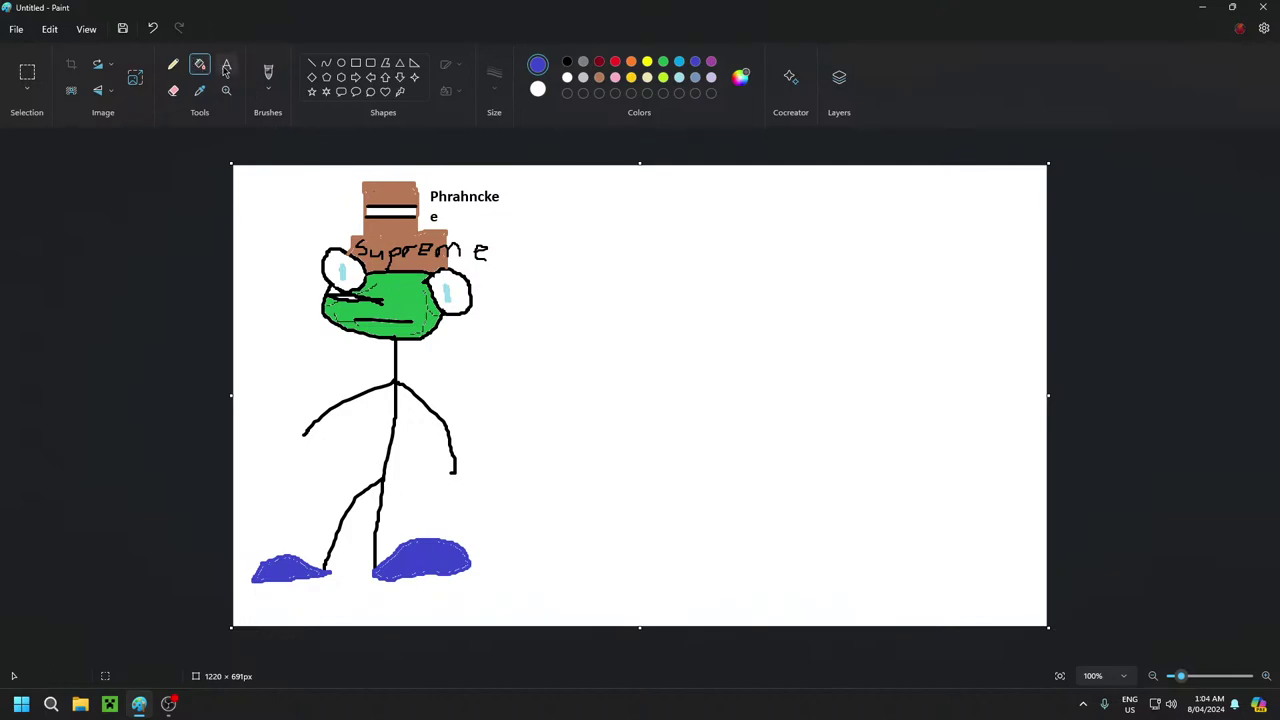
Draw an orange chain necklace of small linked loops beneath the head with the brush
left_click(268, 75)
left_click(631, 61)
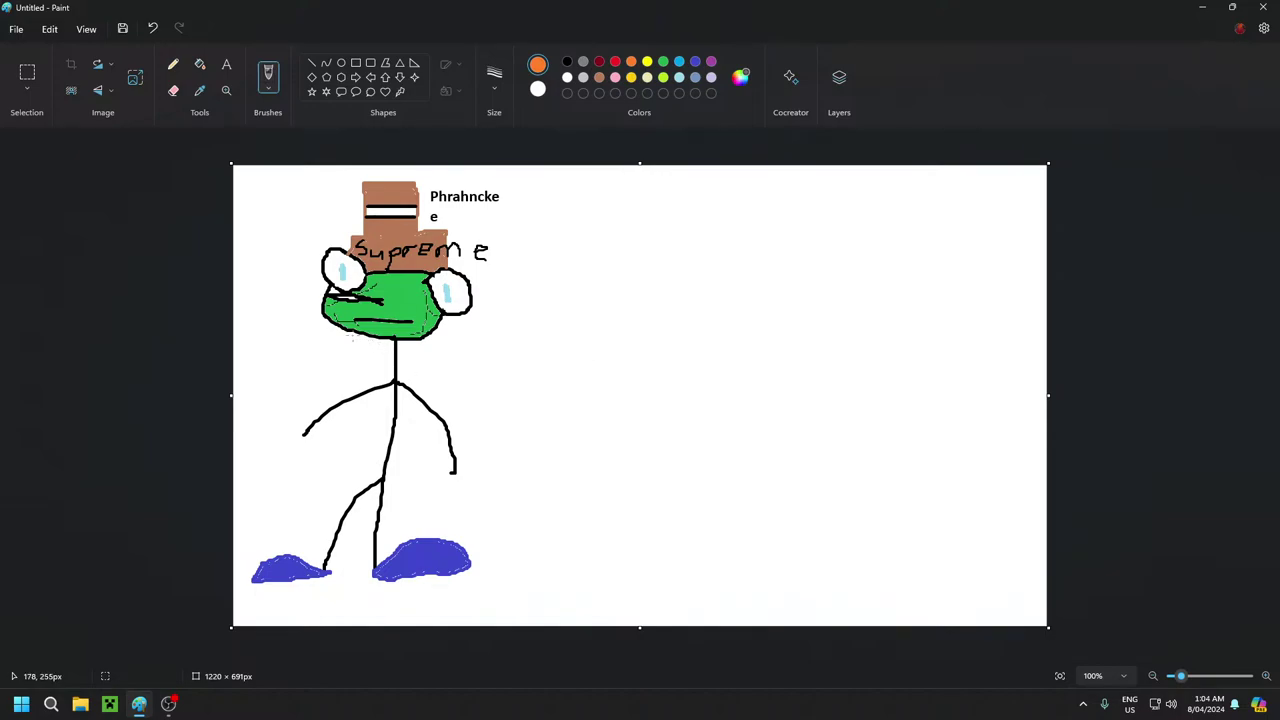
left_click(351, 338)
left_click_drag(360, 344, 360, 351)
left_click_drag(366, 346, 384, 357)
left_click_drag(400, 350, 394, 357)
left_click_drag(406, 348, 414, 353)
left_click_drag(427, 351, 417, 346)
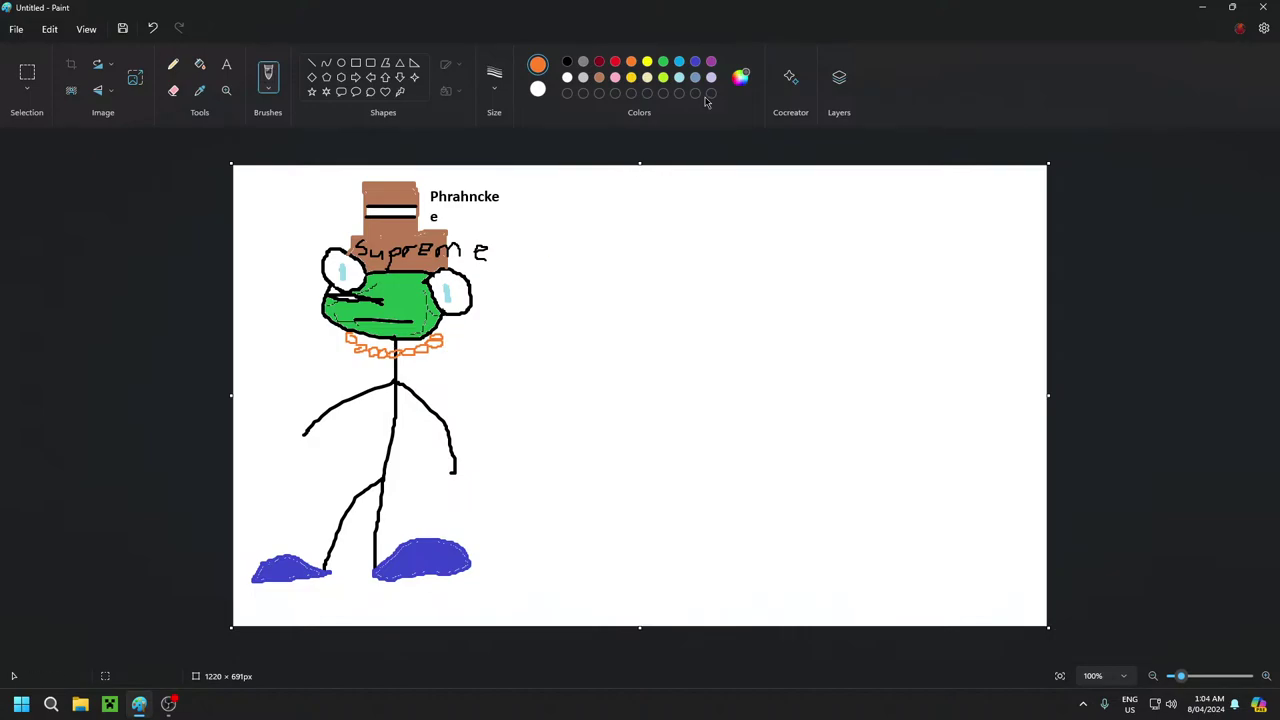
Draw light grey laces on top of both shoes with a 3 px brush
left_click(586, 79)
left_click(491, 94)
left_click(493, 151)
left_click_drag(283, 558, 273, 539)
left_click_drag(424, 542, 450, 528)
Find Google Chrome through the Windows search and open it
left_click(54, 705)
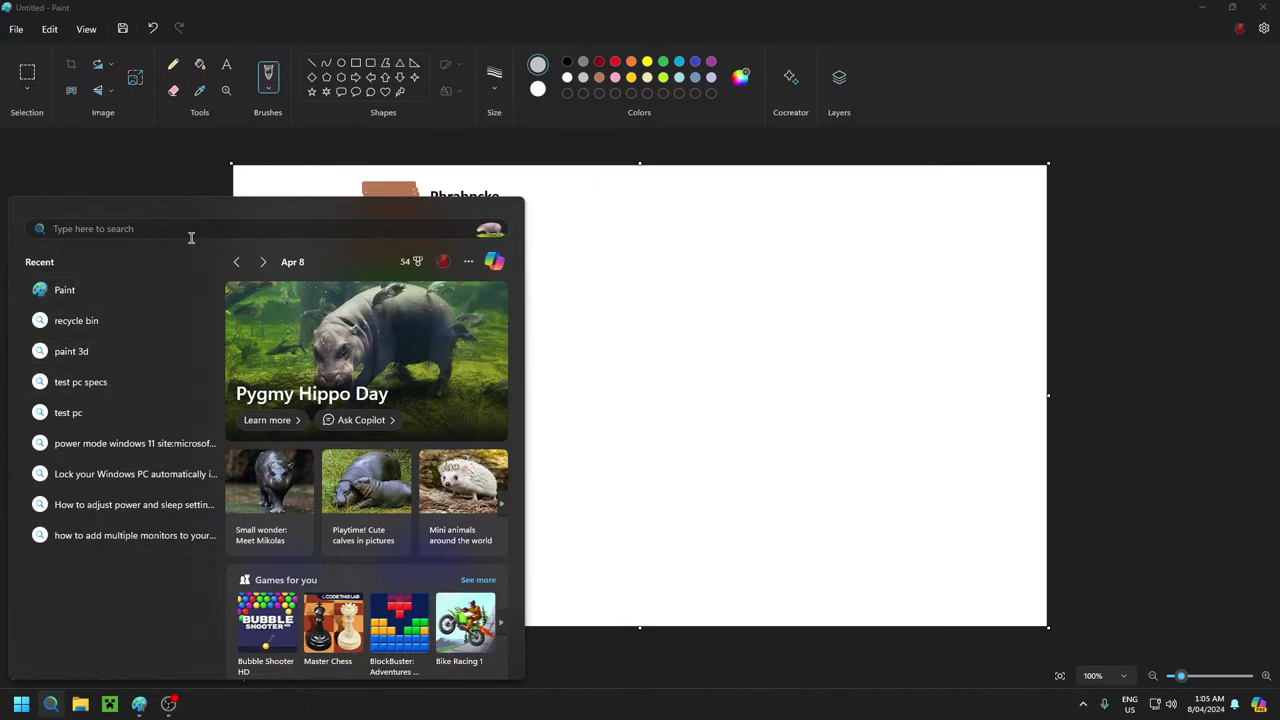
type("google Chrome")
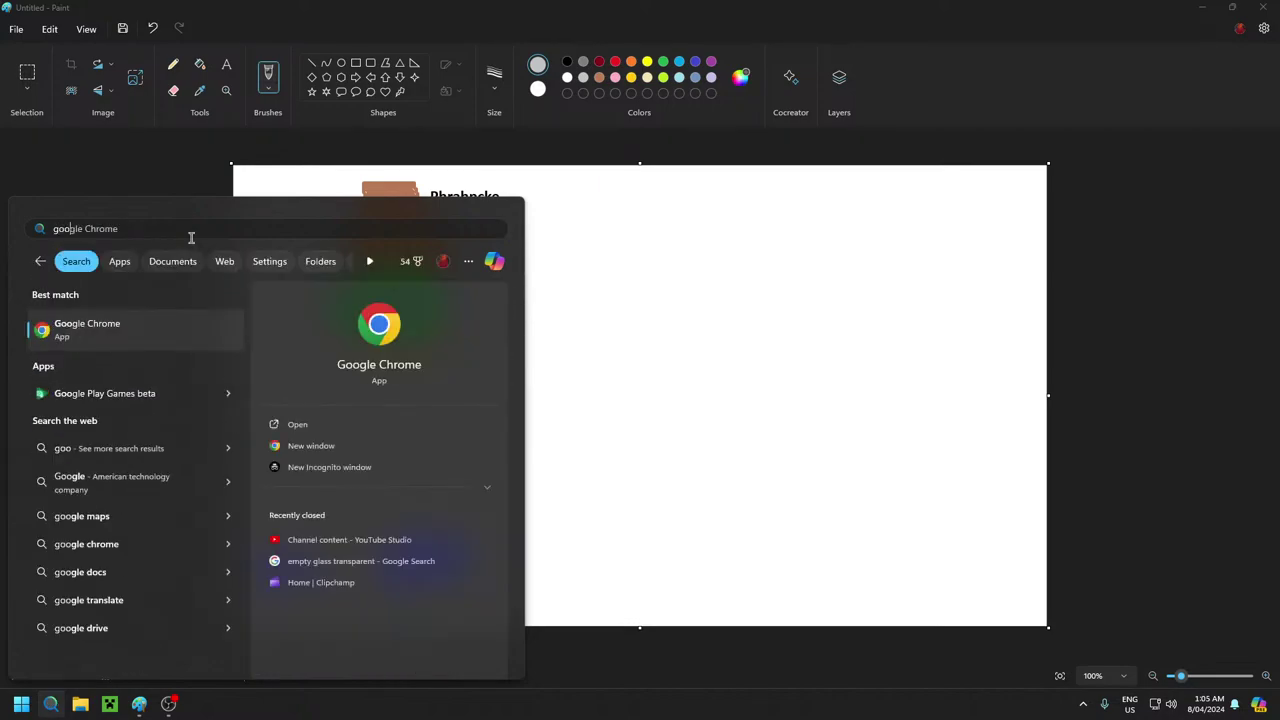
left_click(188, 305)
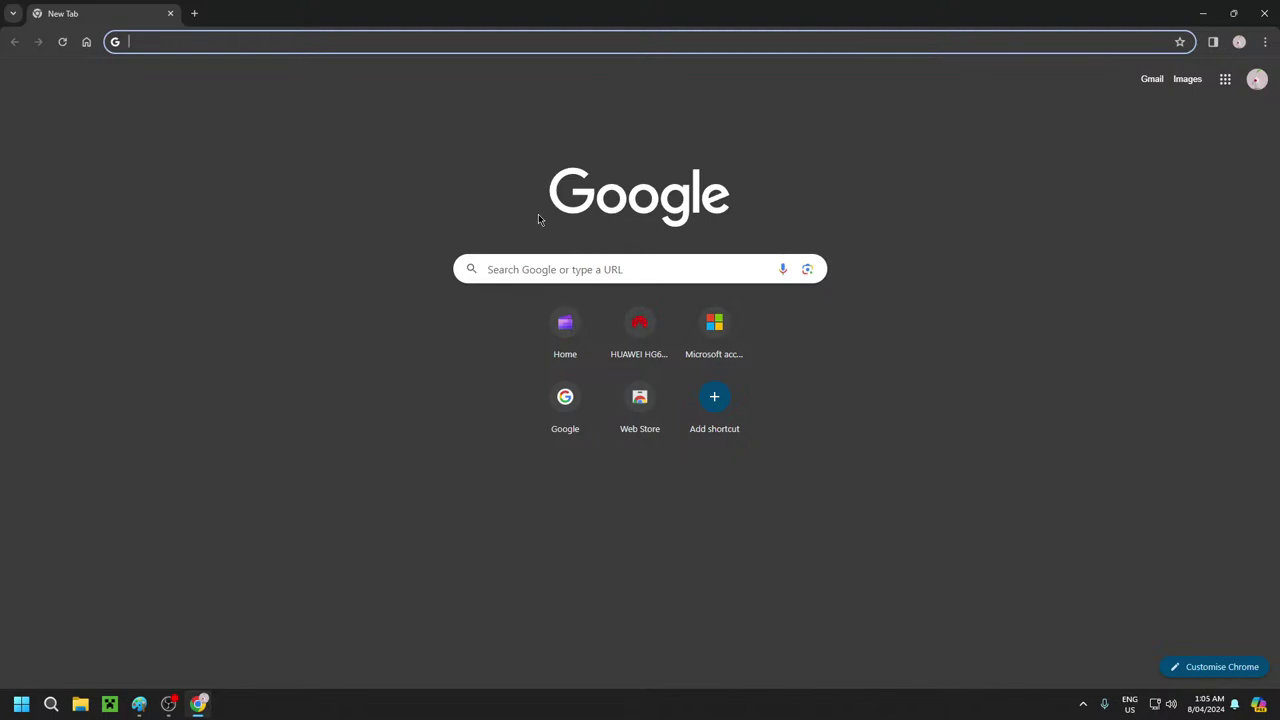
Search Google for "pants" and show the image results
left_click(580, 268)
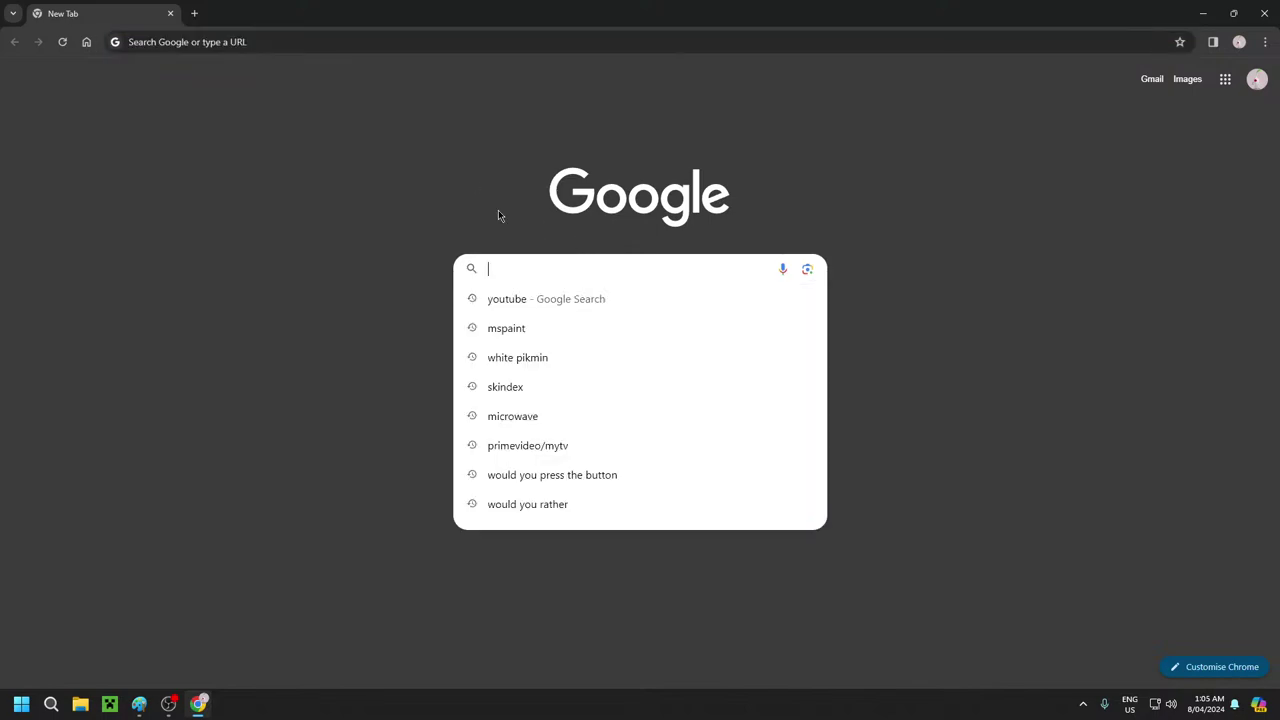
type("pants")
key("Return")
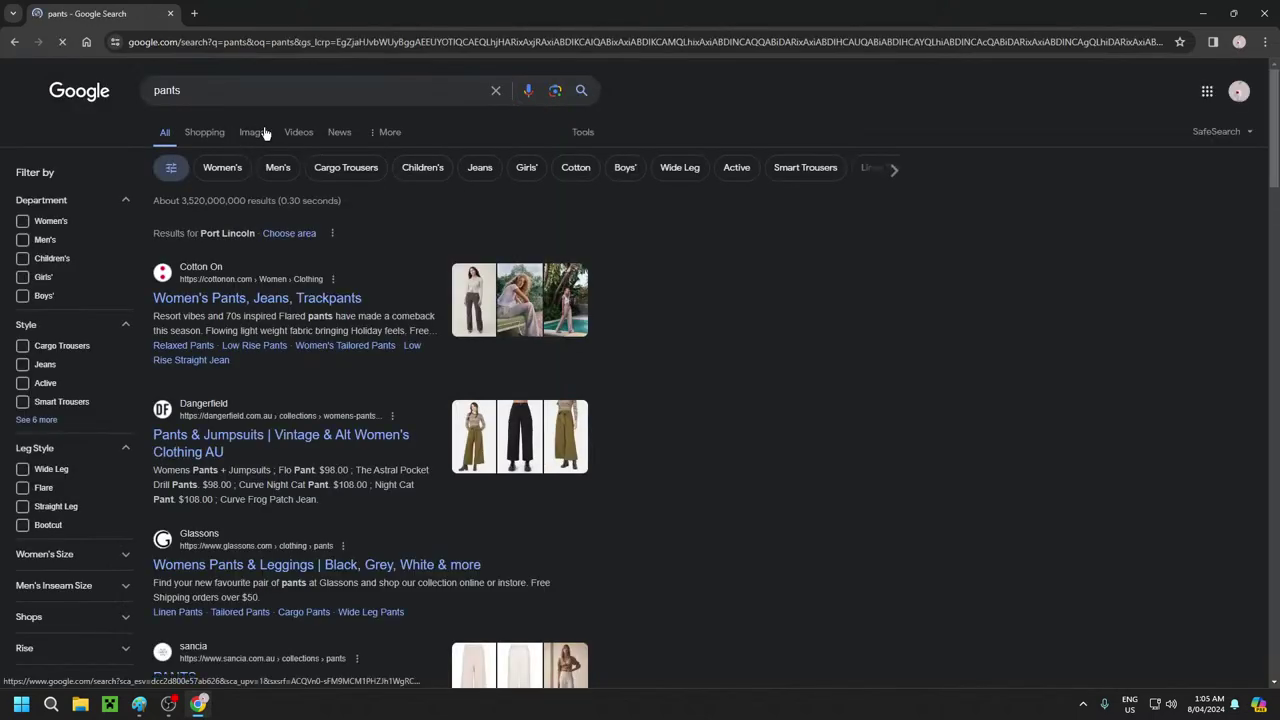
left_click(257, 132)
scroll(785, 105, "down", 1)
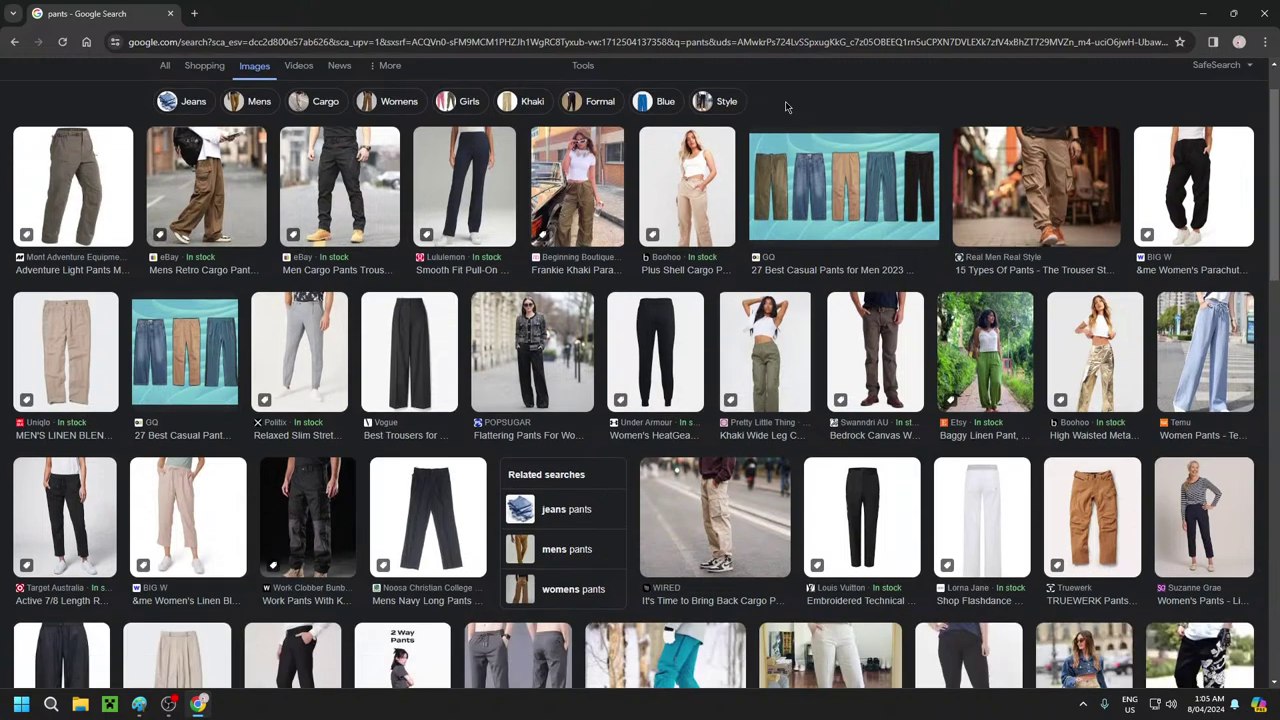
Preview the black Under Armour Women's HeatGear Pants picture and copy the image
left_click(687, 345)
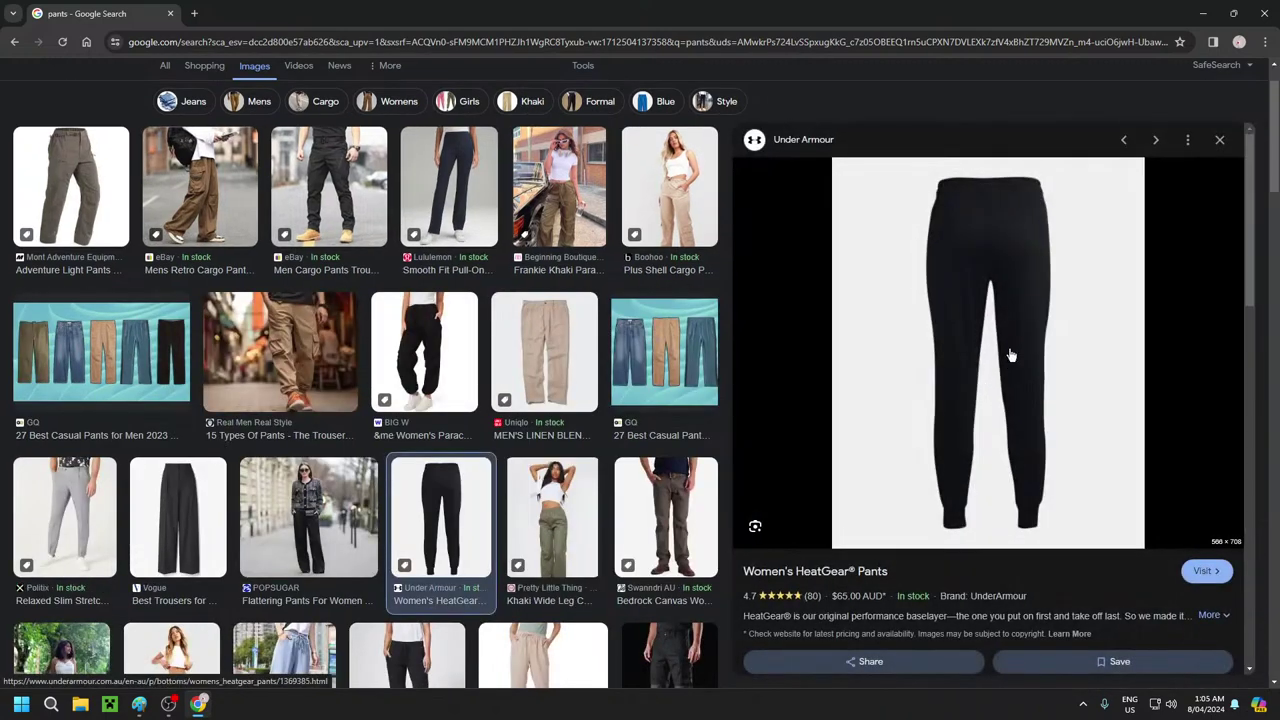
right_click(1010, 355)
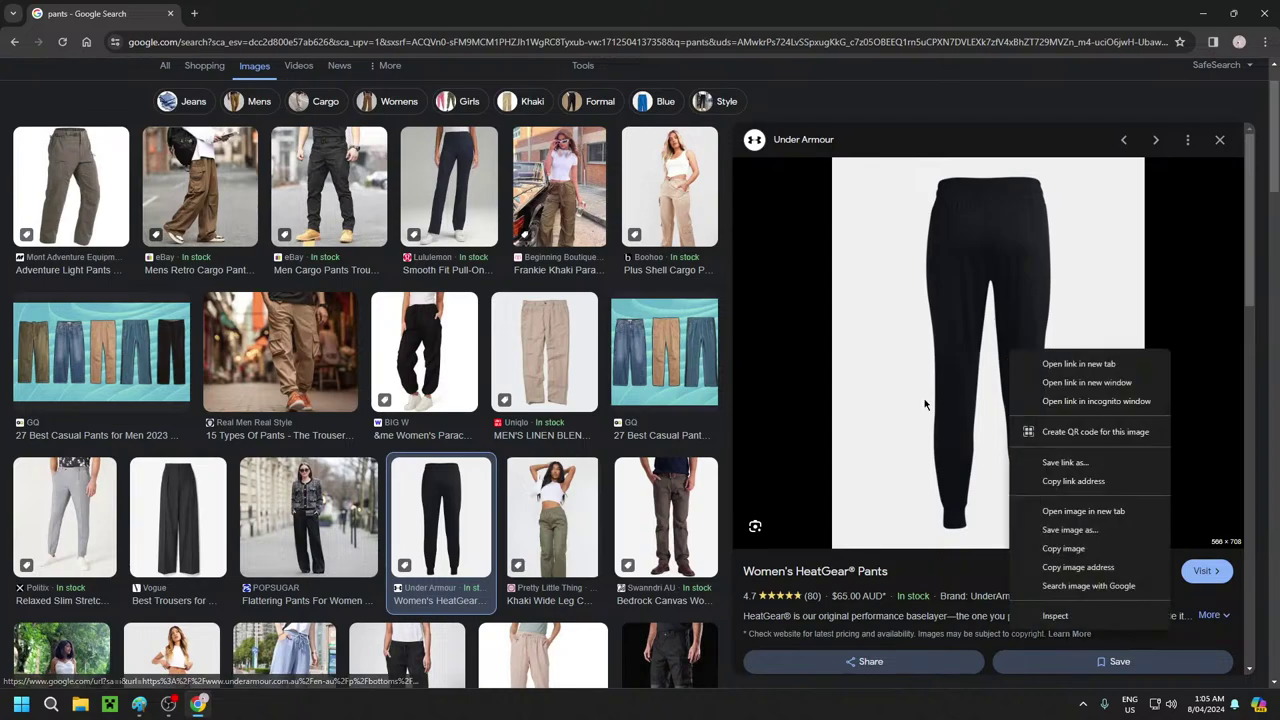
left_click(1043, 550)
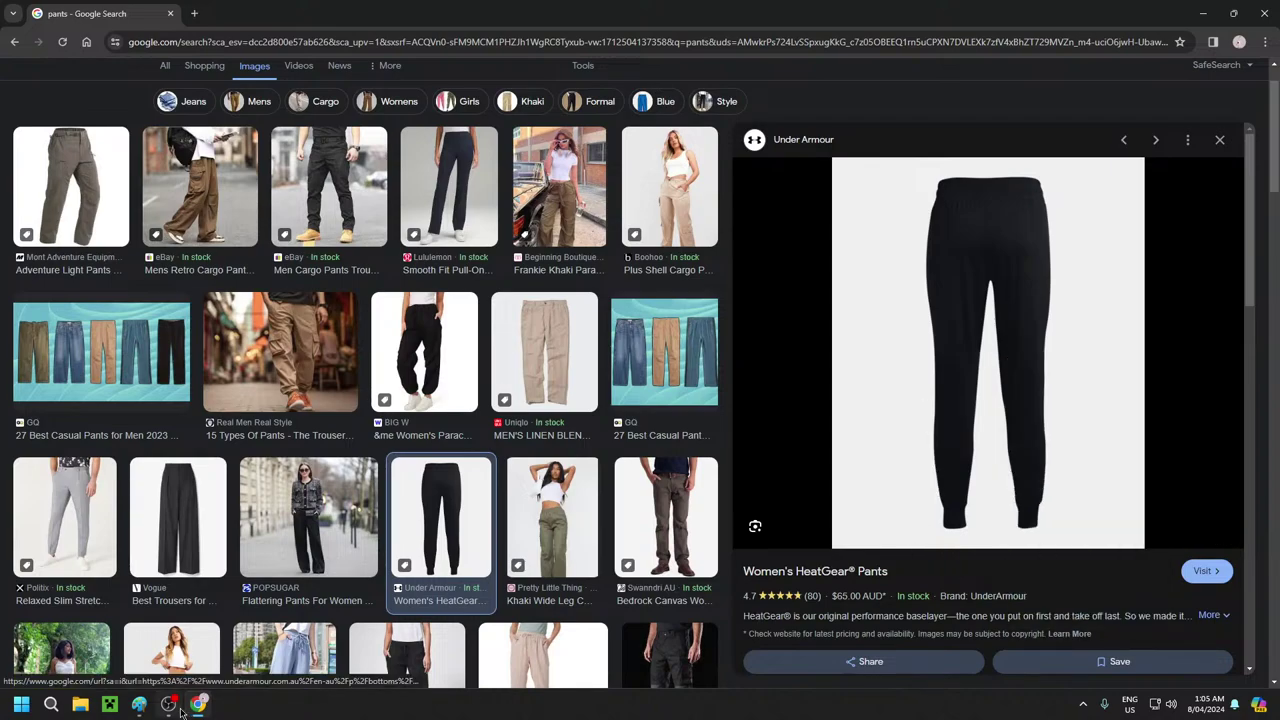
Switch to Paint, paste the pants picture, shrink it, and place it on the blank canvas well away from the figure
left_click(143, 712)
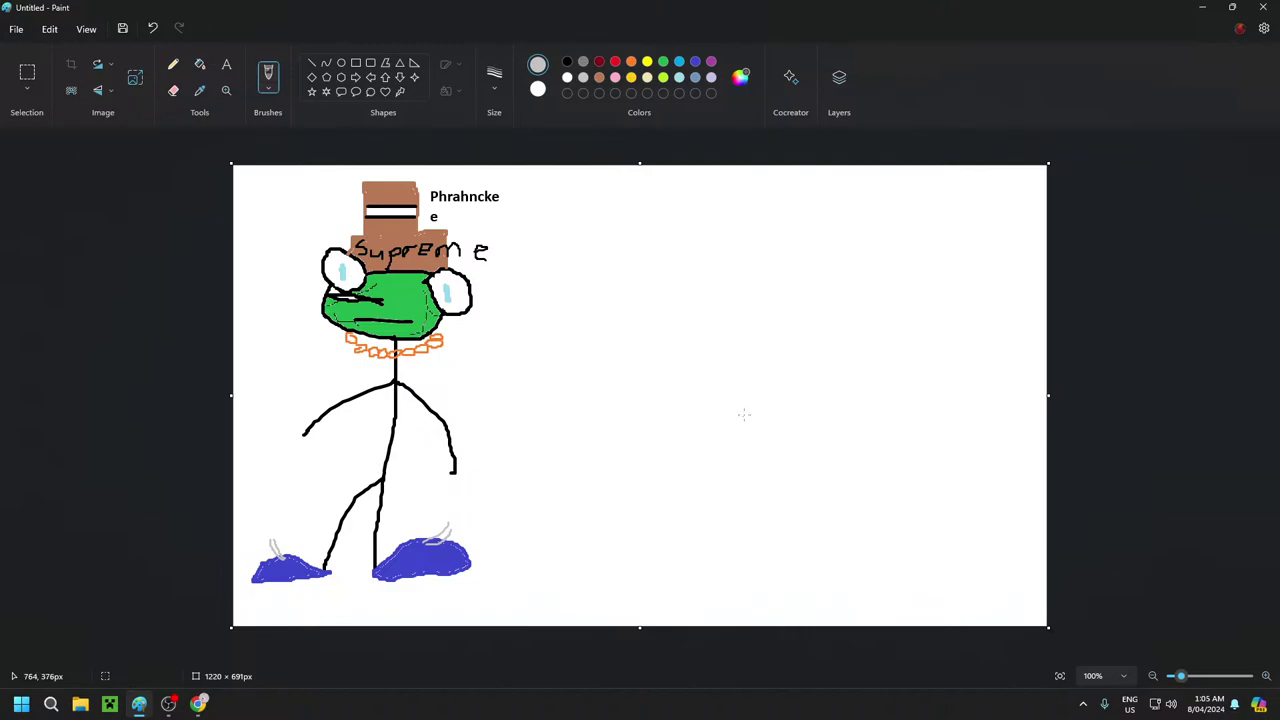
key("ctrl+v")
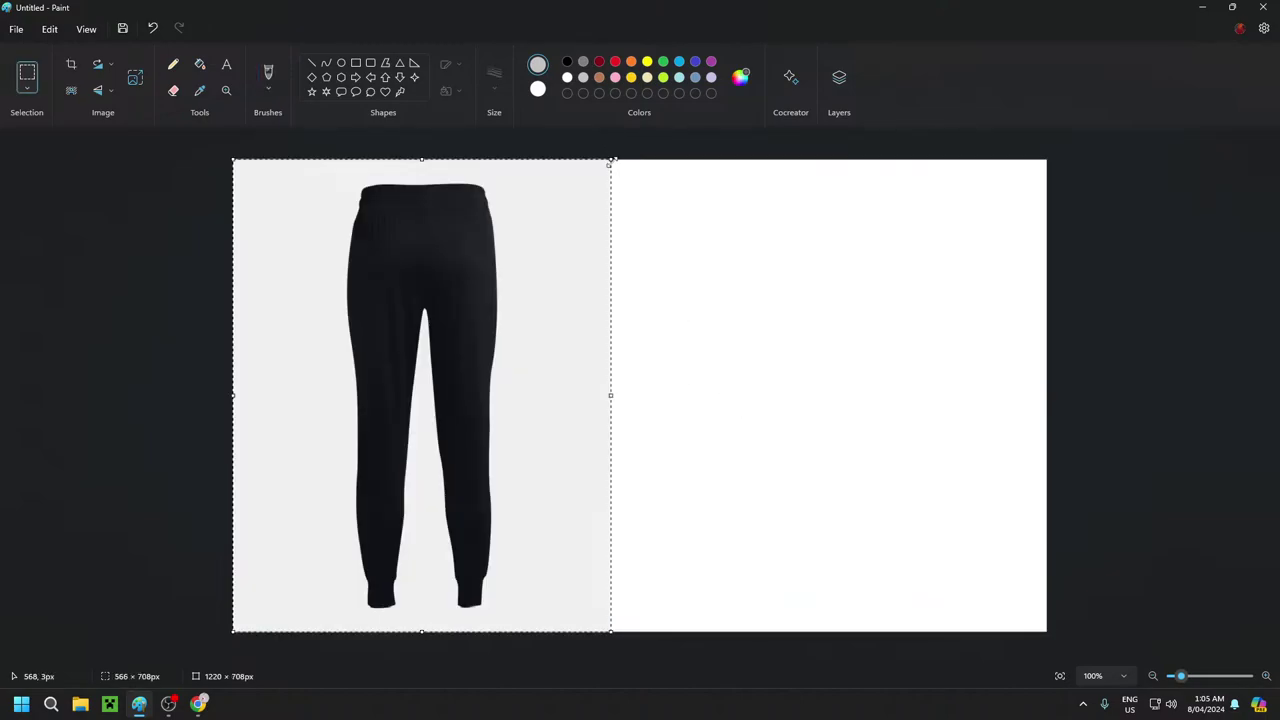
left_click_drag(612, 162, 334, 473)
left_click_drag(270, 528, 764, 384)
left_click(750, 240)
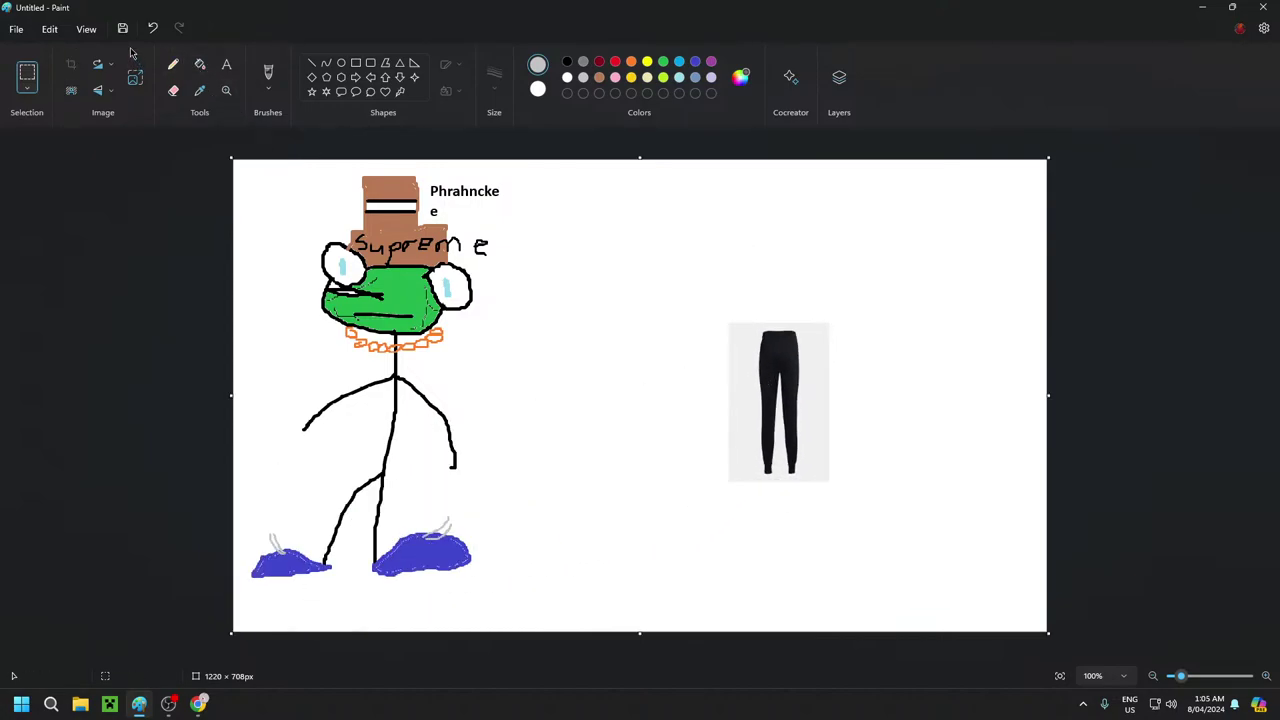
Cut the pants out of the pasted picture with a tight rectangular selection and place them over the figure's legs
left_click(33, 75)
left_click_drag(752, 330, 805, 480)
left_click_drag(765, 398, 367, 469)
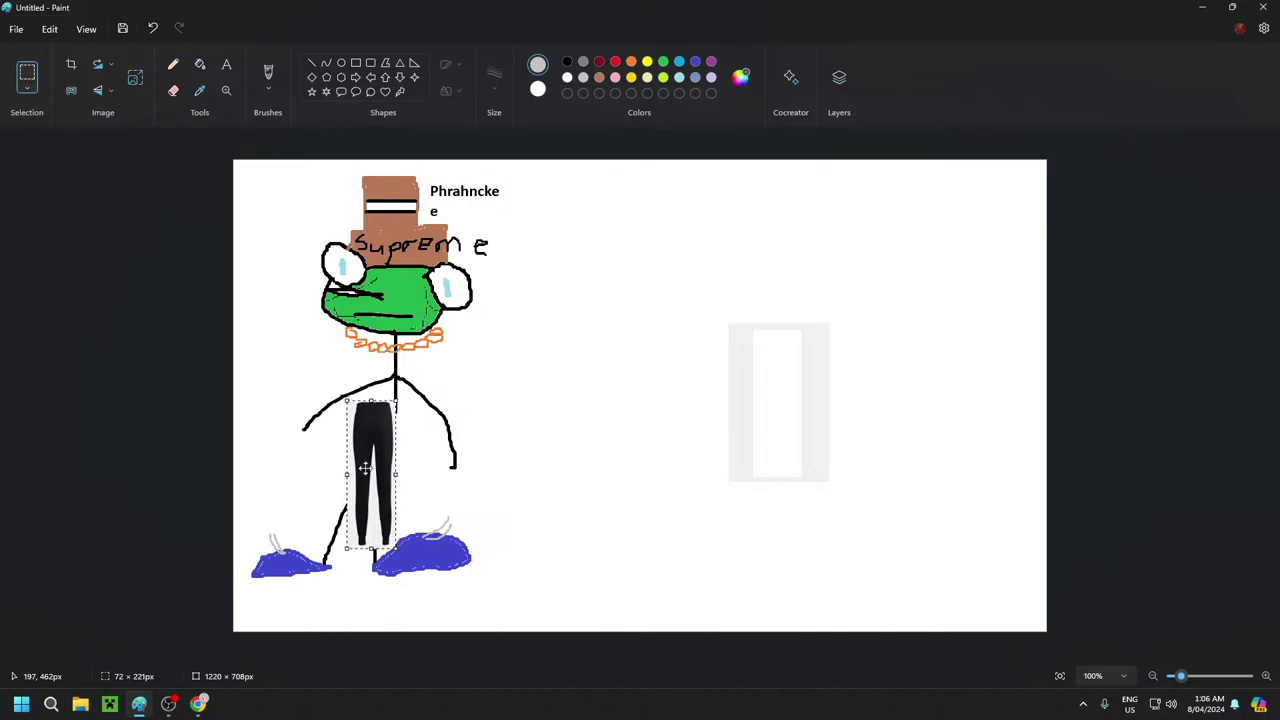
left_click(674, 543)
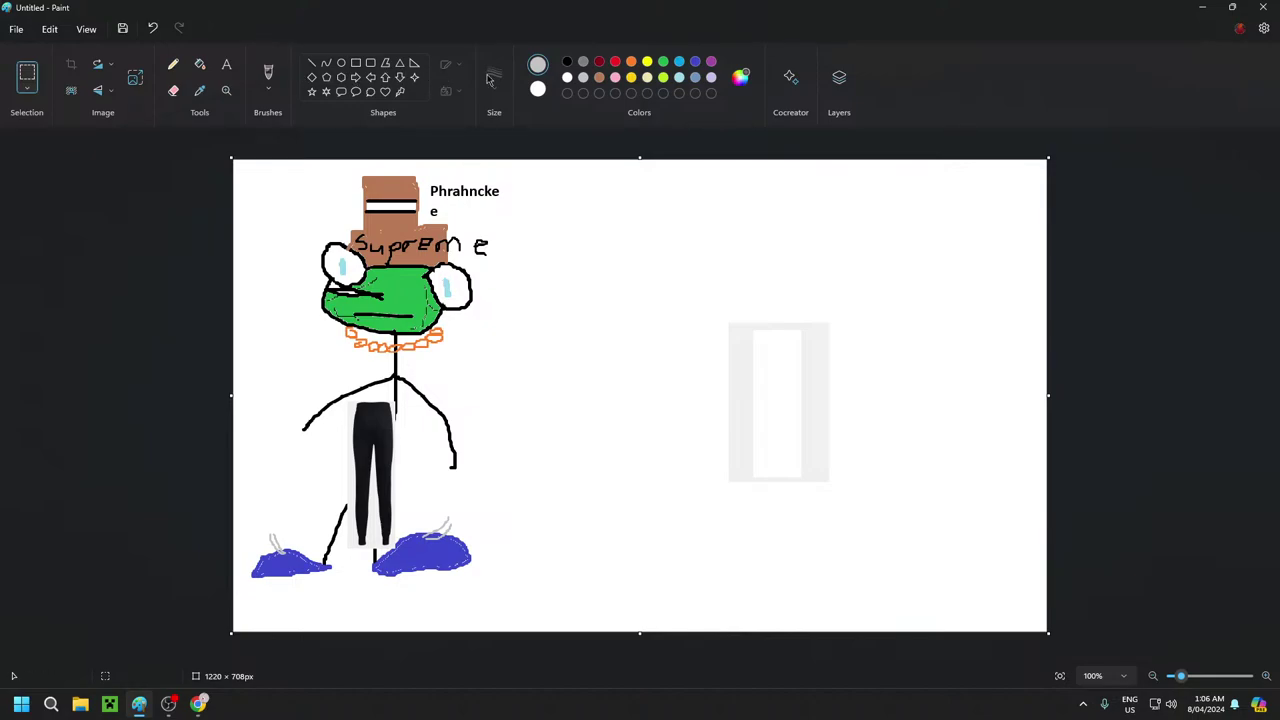
Join the left leg line to the left cuff of the pants with a black 5 px brush stroke
left_click(567, 62)
left_click(267, 73)
left_click(497, 92)
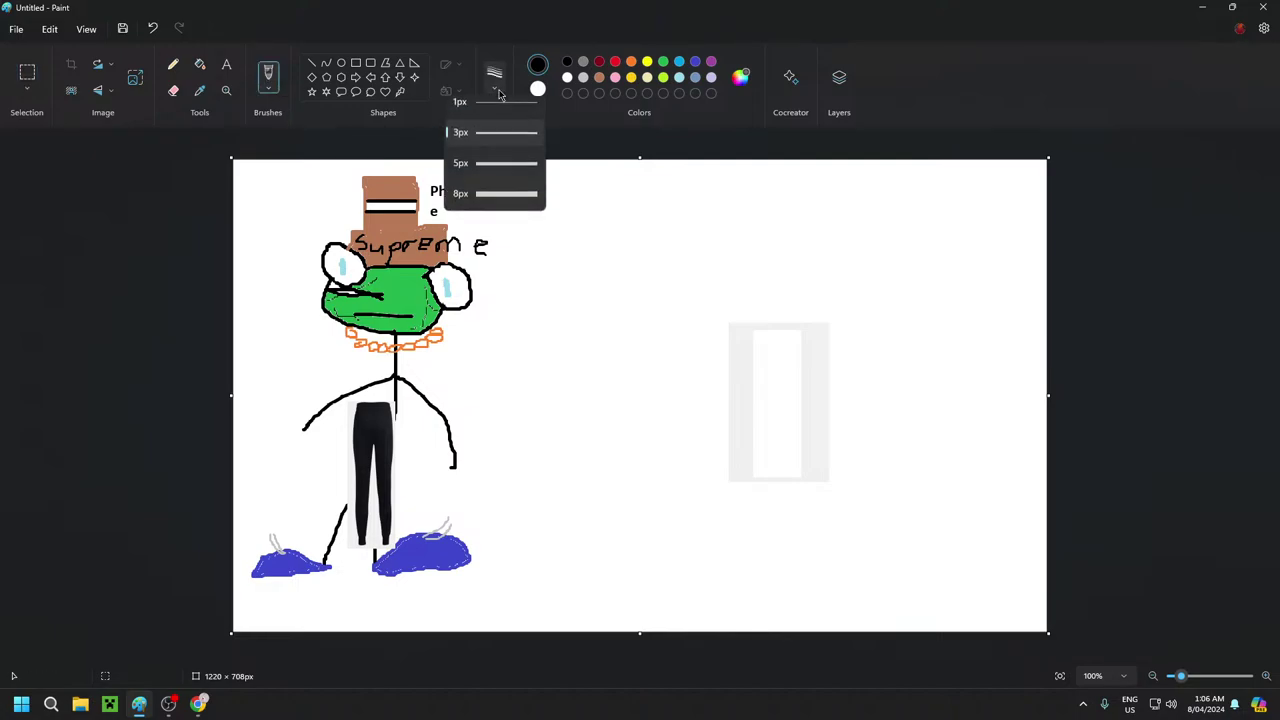
left_click(514, 160)
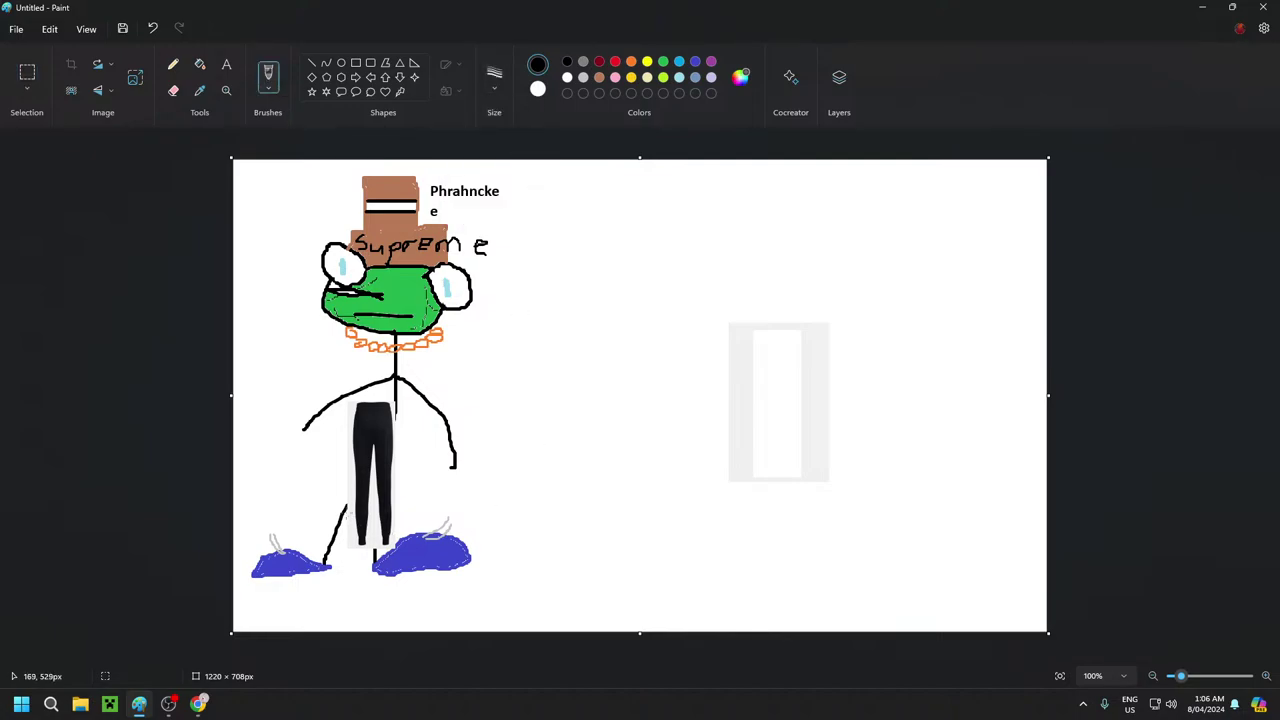
left_click_drag(346, 516, 351, 545)
Adjust the brush size and draw black strokes joining the right leg line to its cuff and the body line to the waistband
left_click(494, 78)
left_click(510, 197)
left_click_drag(374, 550, 386, 541)
left_click_drag(396, 399, 372, 400)
Switch back to Chrome and replace the image search with "frog"
left_click(199, 704)
scroll(330, 100, "up", 1)
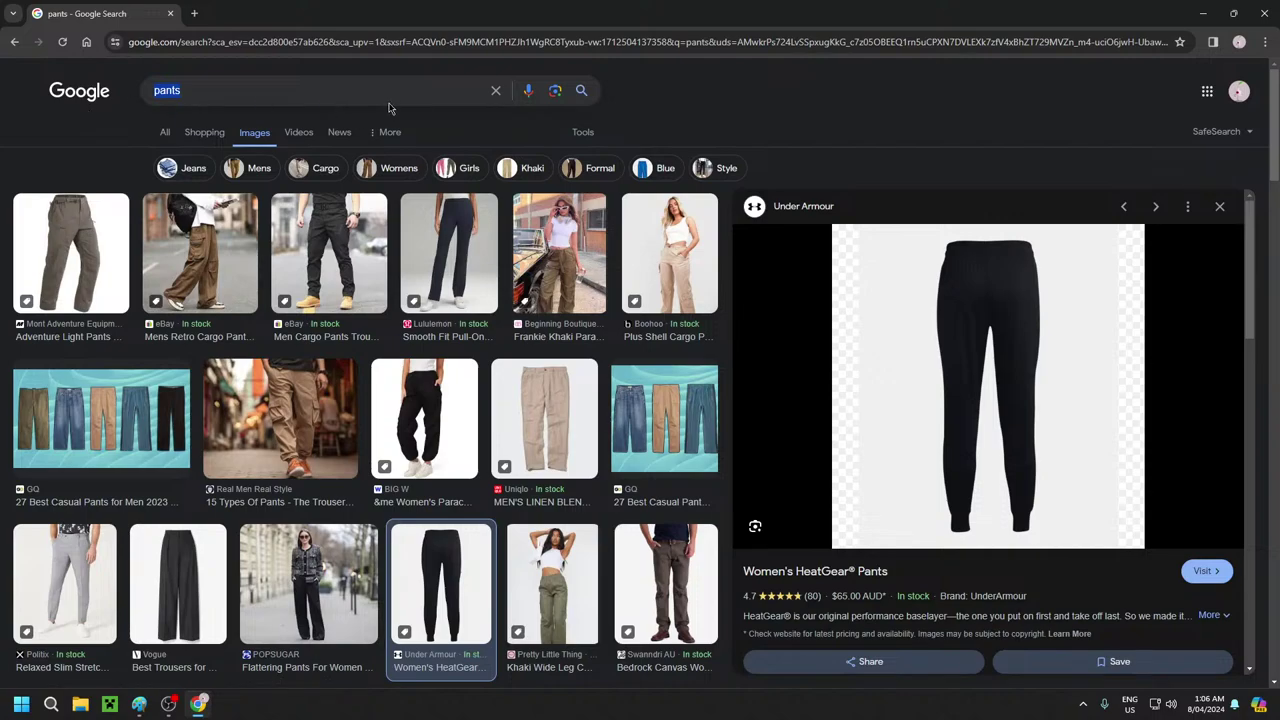
key("BackSpace")
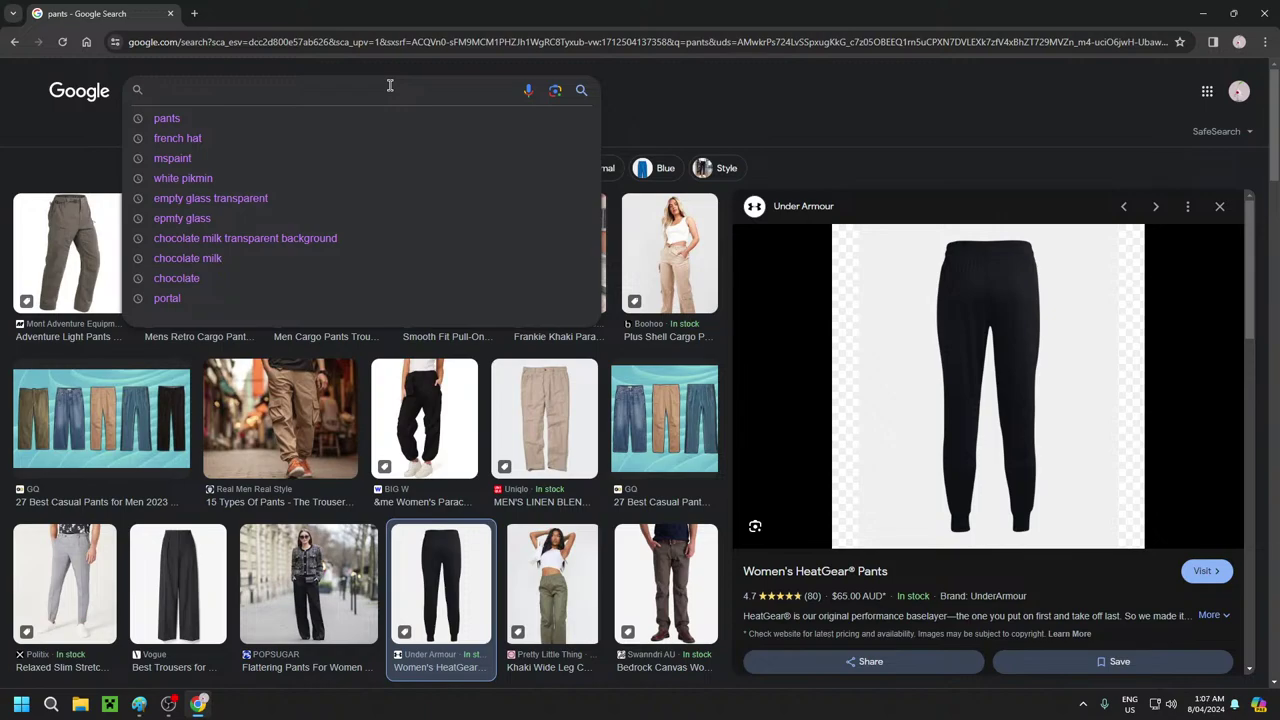
type("frog")
key("Return")
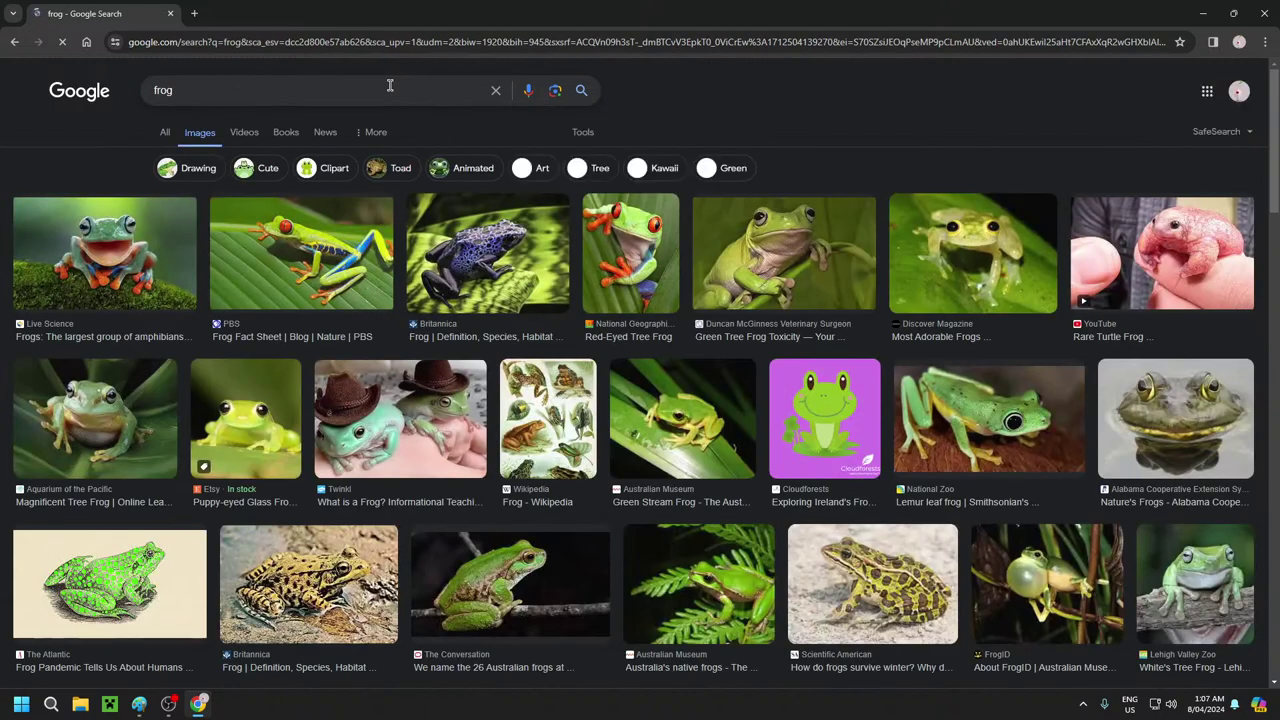
Examine the frog image results, previewing the red-eyed, pink and Live Science frogs for reference, and return to Paint
left_click(648, 232)
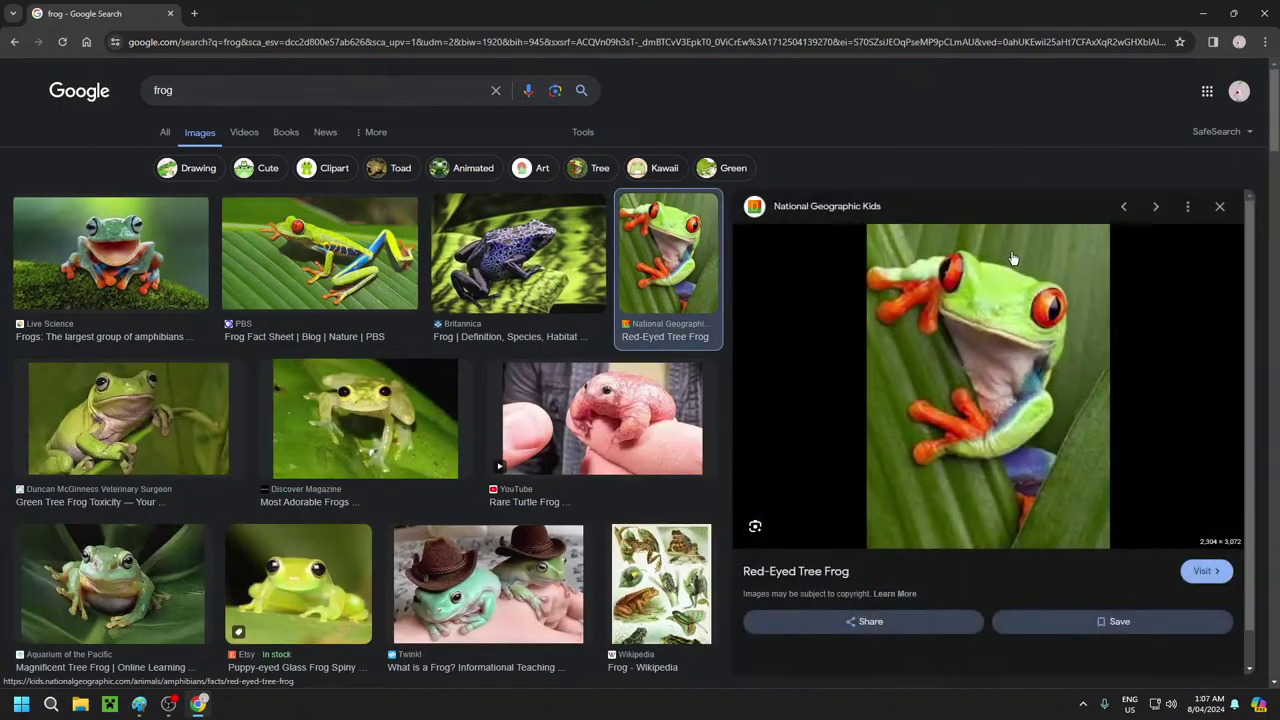
left_click(600, 420)
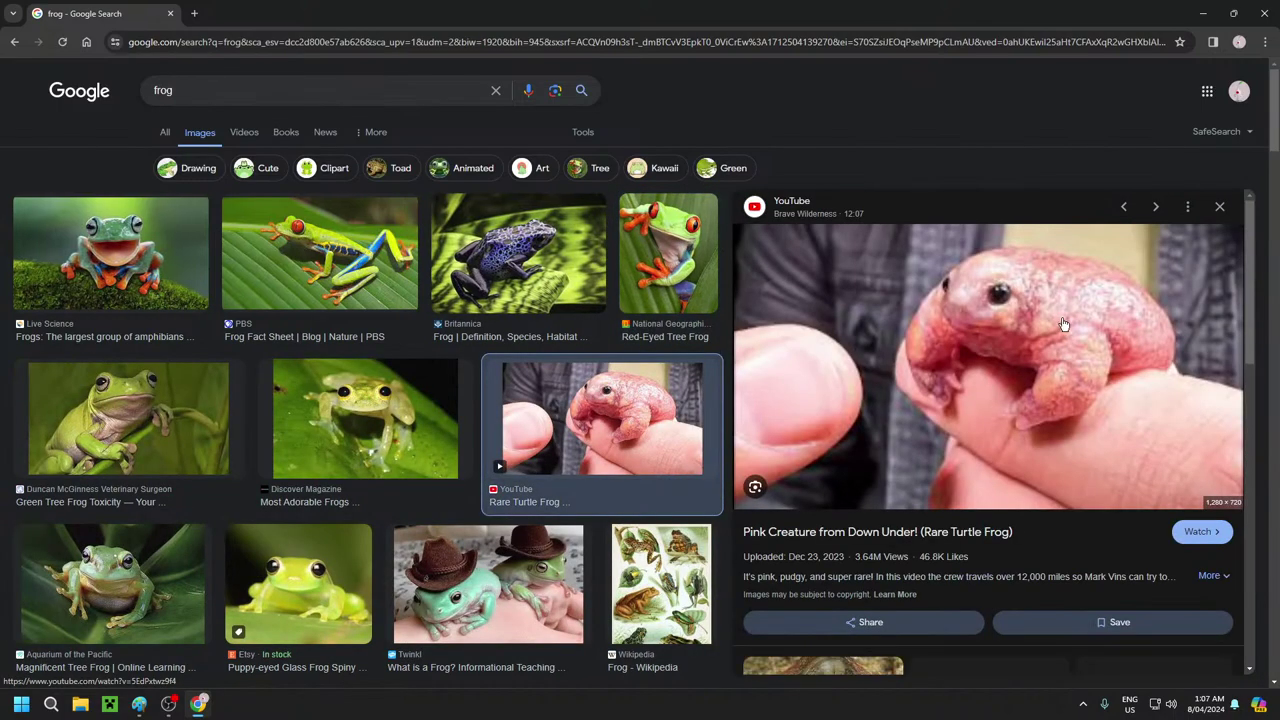
left_click(1220, 207)
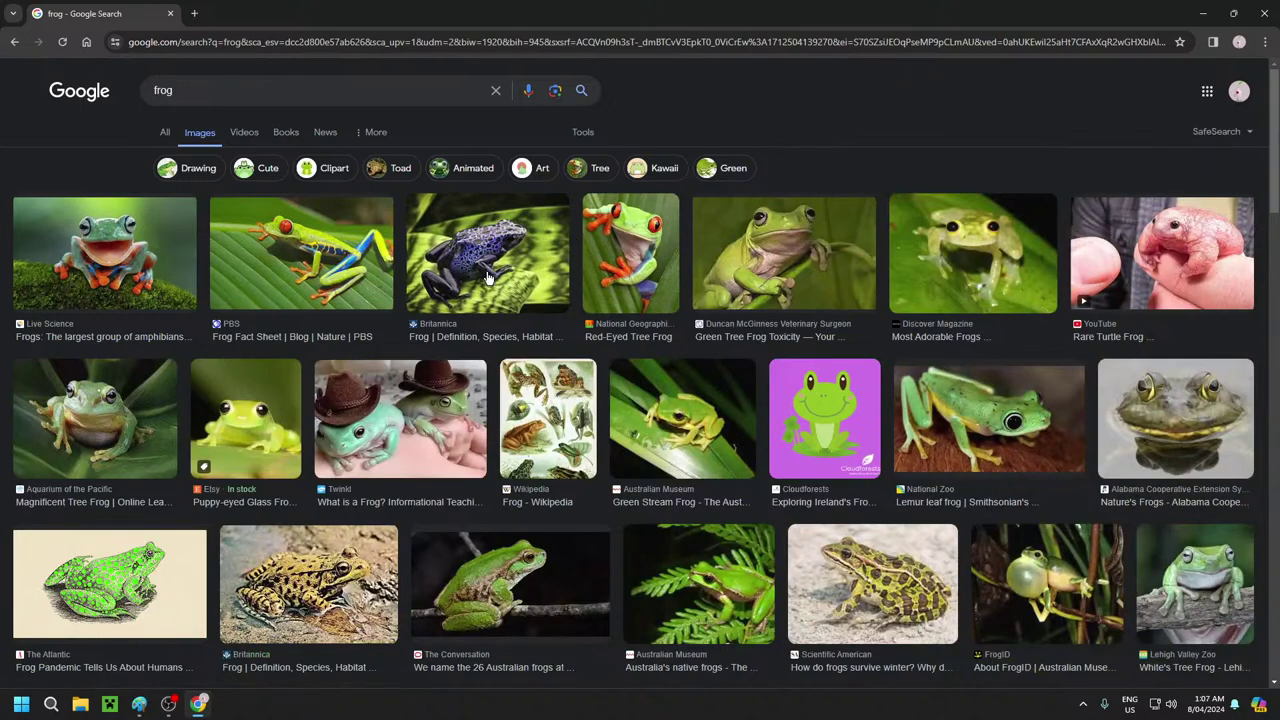
scroll(430, 288, "down", 1)
scroll(393, 288, "up", 1)
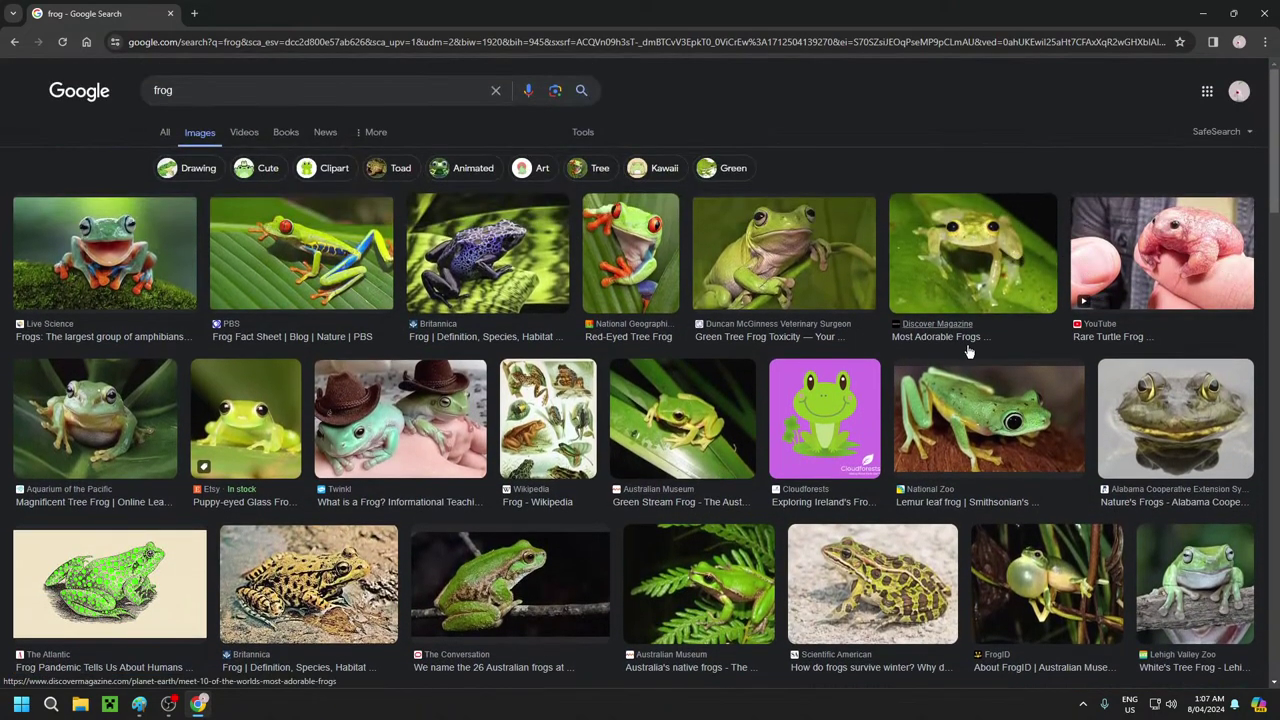
left_click(105, 253)
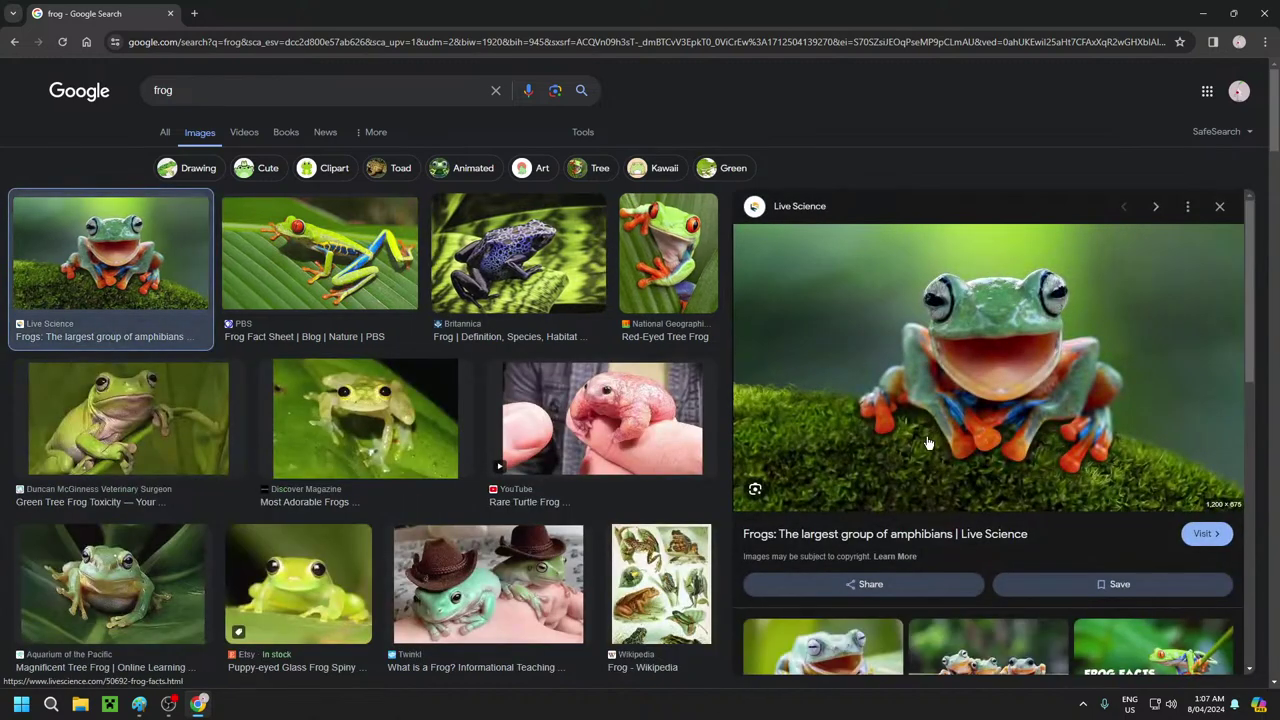
scroll(930, 440, "down", 2)
scroll(832, 423, "up", 2)
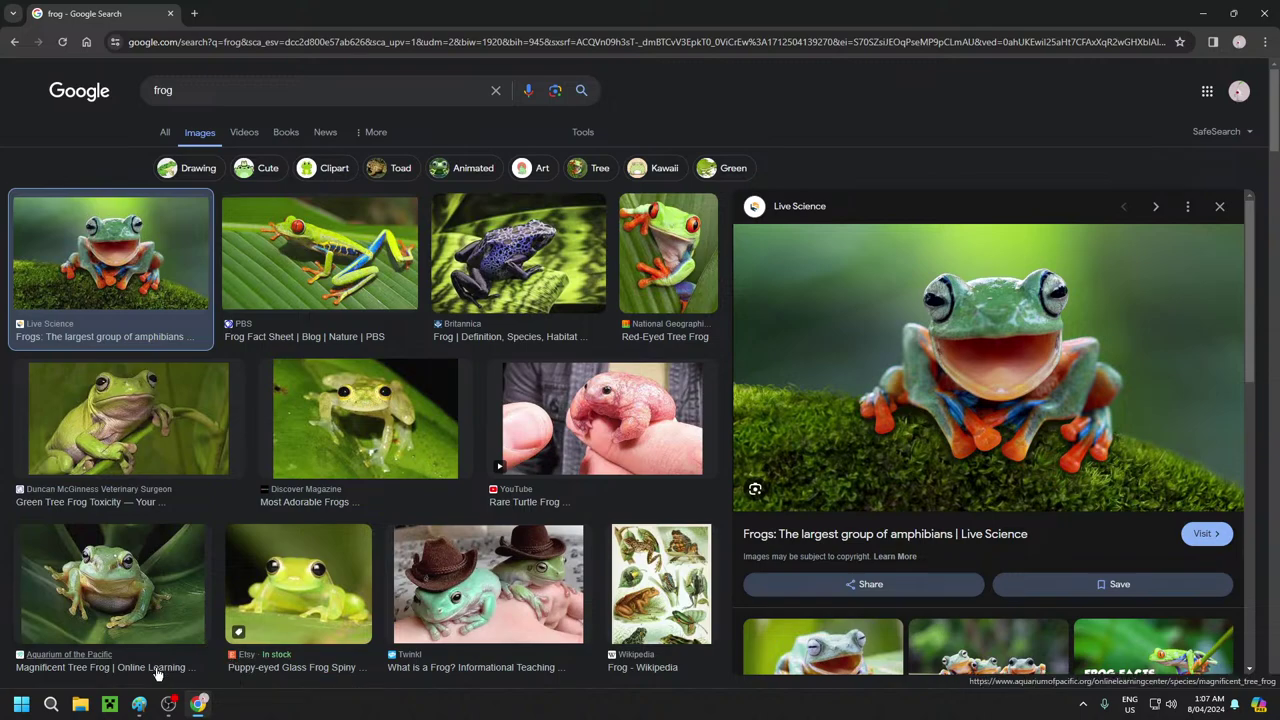
left_click(139, 704)
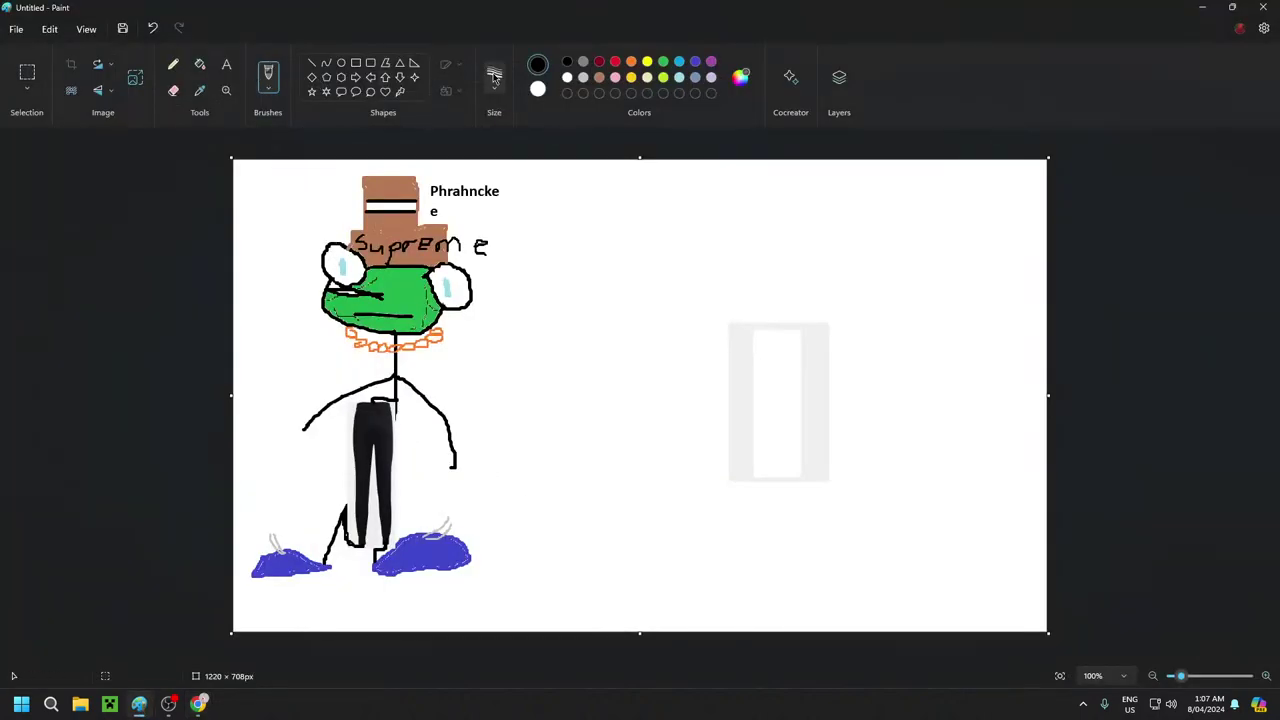
Paint the body line's overhang beside the waistband white, and draw three-fingered black hands at the ends of both arms
left_click(567, 77)
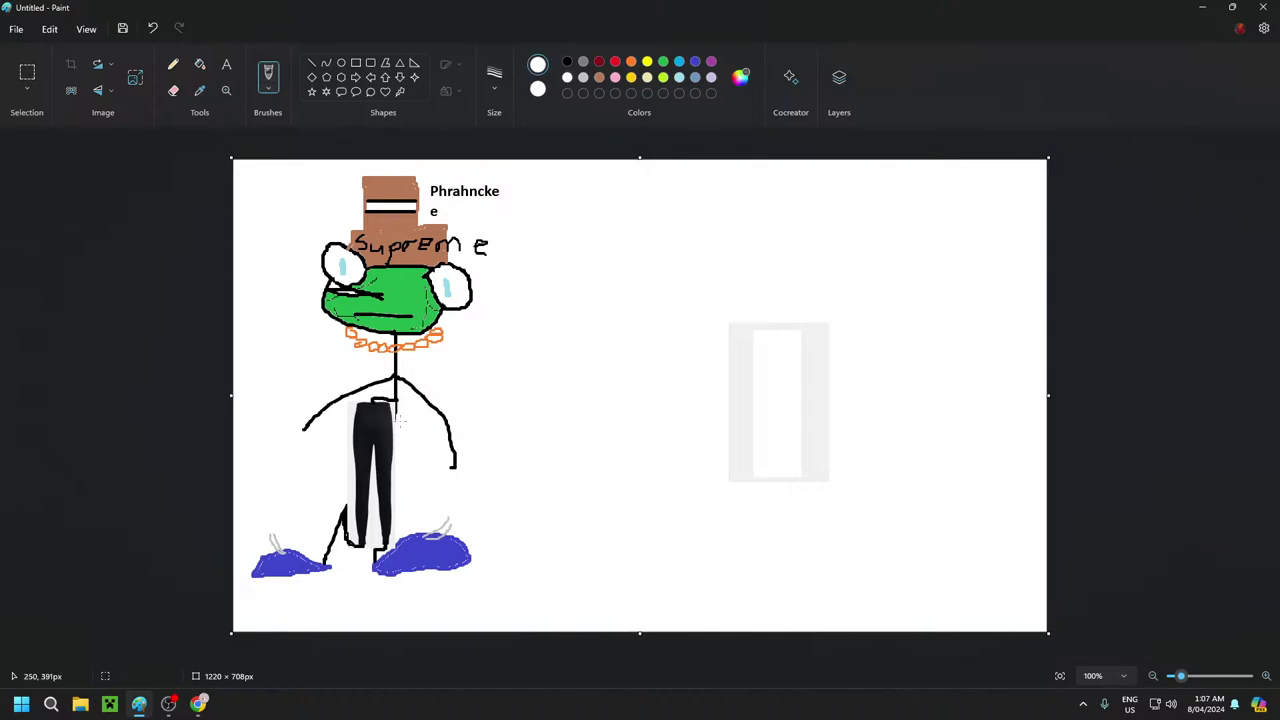
left_click_drag(398, 419, 396, 402)
left_click(567, 61)
mouse_move(454, 467)
left_mouse_down()
mouse_move(486, 454)
mouse_move(505, 475)
mouse_move(485, 483)
mouse_move(454, 468)
mouse_move(471, 489)
mouse_move(462, 505)
mouse_move(448, 487)
mouse_move(455, 468)
mouse_move(434, 491)
left_mouse_up()
left_click_drag(424, 479, 452, 464)
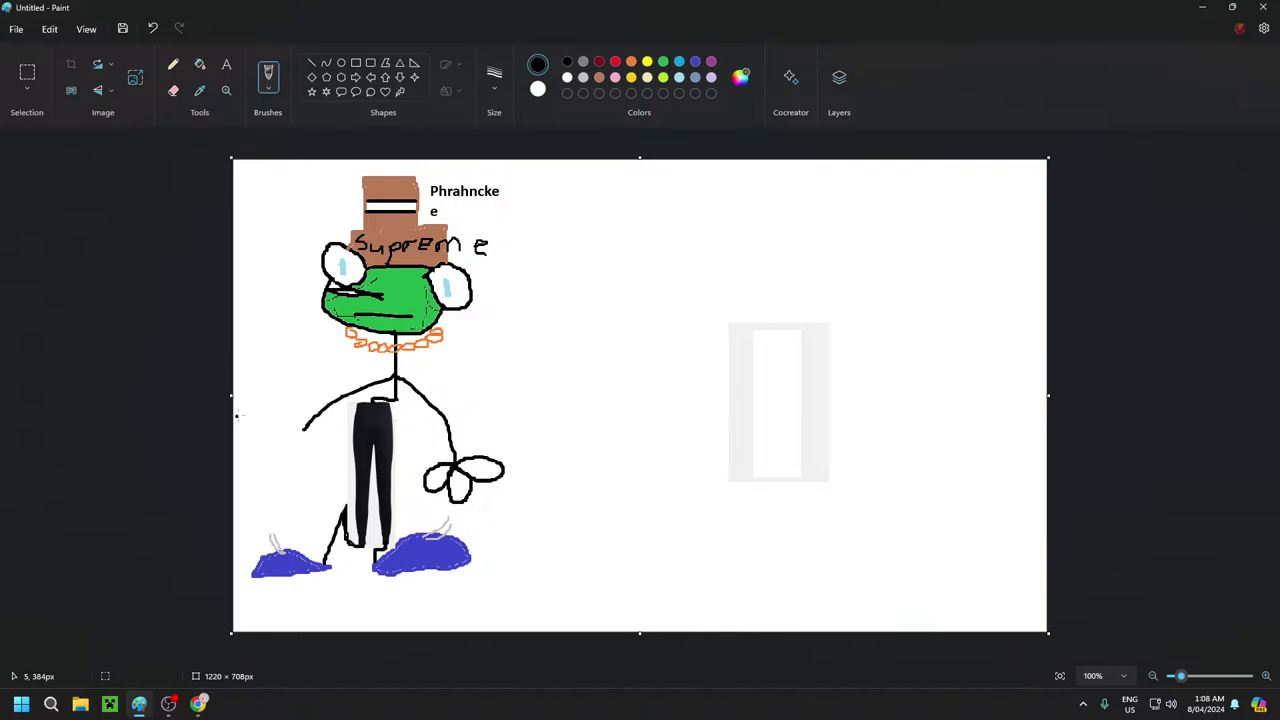
mouse_move(303, 428)
left_mouse_down()
mouse_move(269, 421)
mouse_move(296, 429)
mouse_move(262, 451)
mouse_move(298, 432)
mouse_move(286, 472)
mouse_move(310, 460)
mouse_move(302, 428)
left_mouse_up()
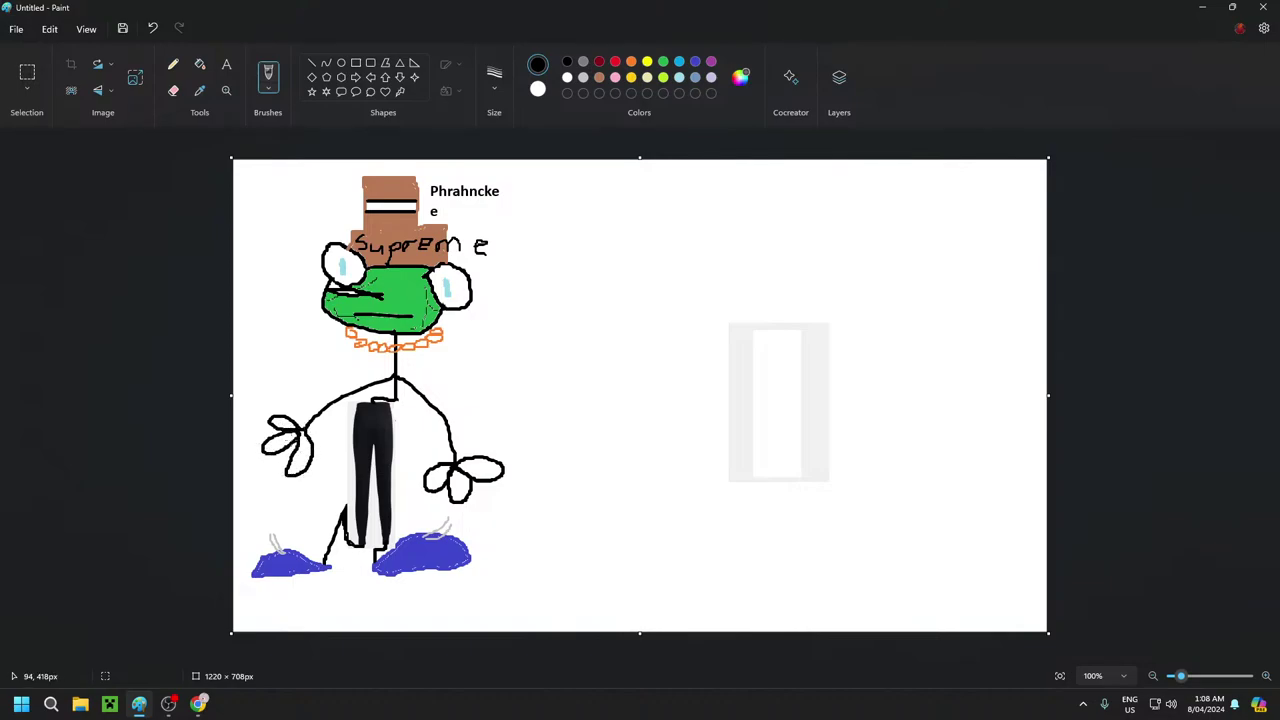
Fill all six fingers of the frog's two hands with green
left_click(663, 61)
left_click(198, 66)
left_click(282, 423)
left_click(278, 444)
left_click(300, 456)
left_click(436, 480)
left_click(469, 493)
left_click(486, 470)
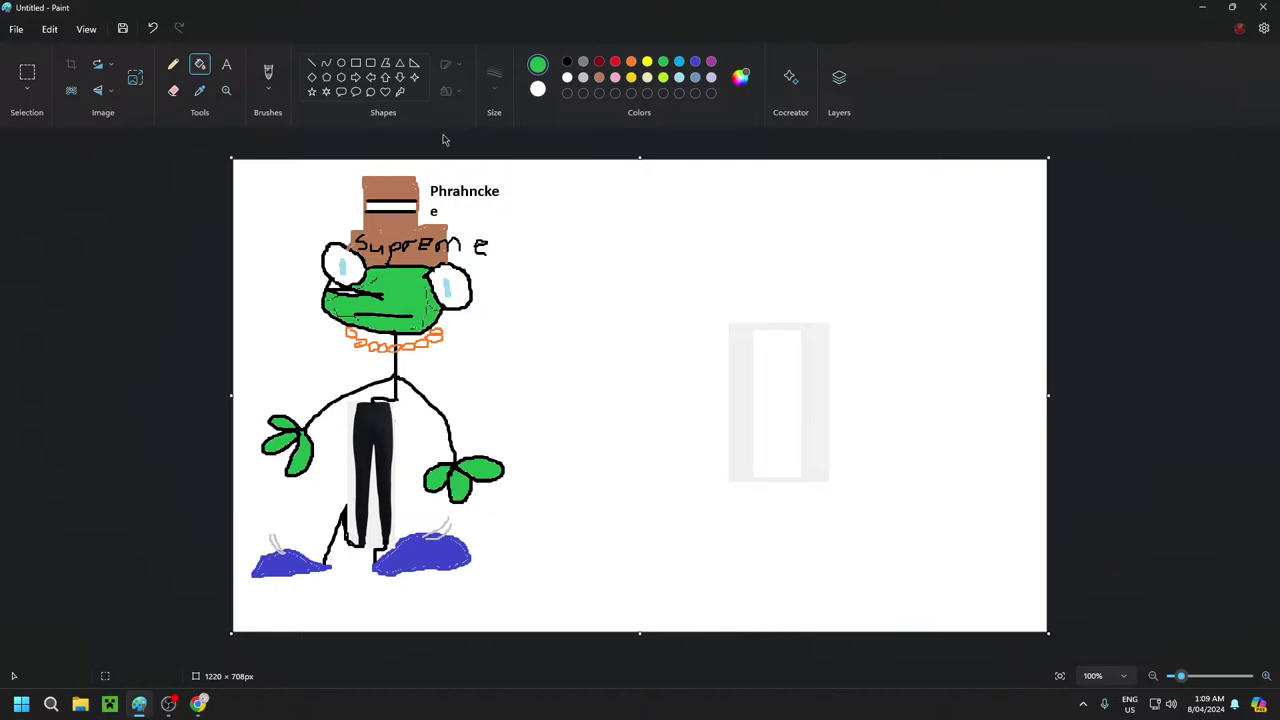
left_click(268, 72)
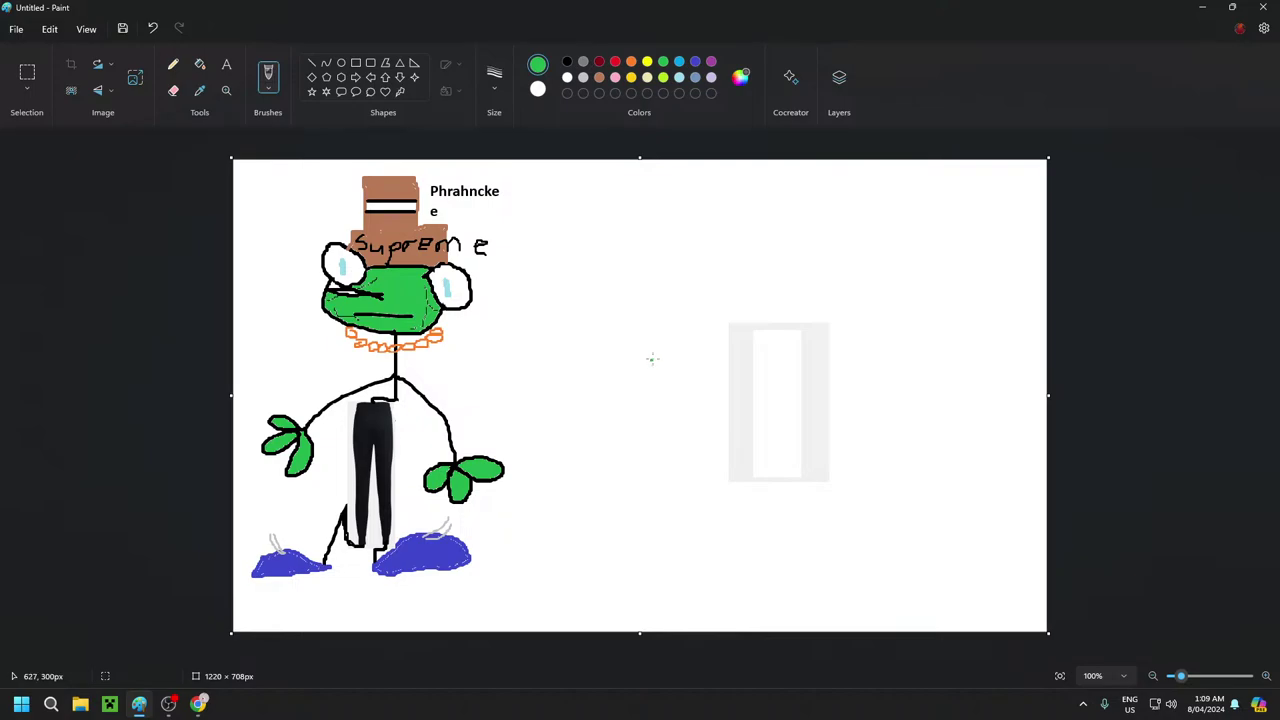
mouse_move(656, 335)
left_mouse_down()
mouse_move(722, 254)
mouse_move(879, 298)
mouse_move(913, 451)
mouse_move(768, 511)
mouse_move(645, 448)
mouse_move(612, 305)
mouse_move(651, 262)
mouse_move(730, 254)
left_mouse_up()
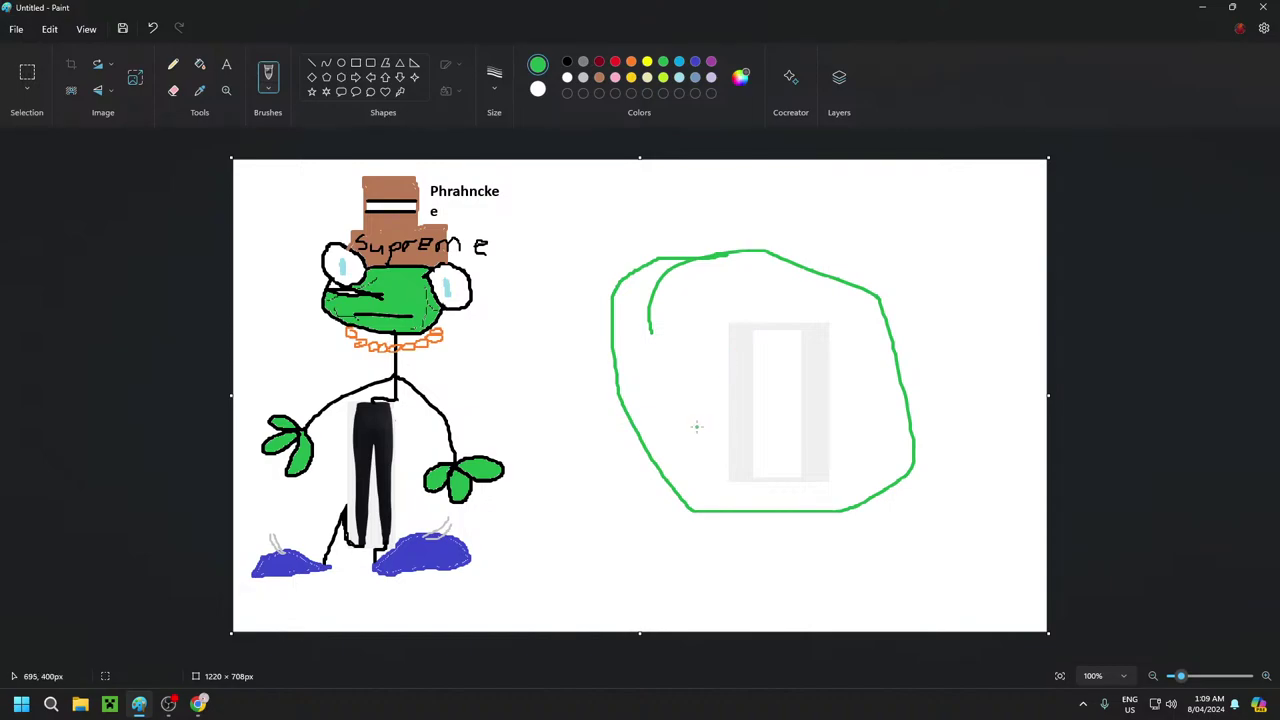
left_click(152, 28)
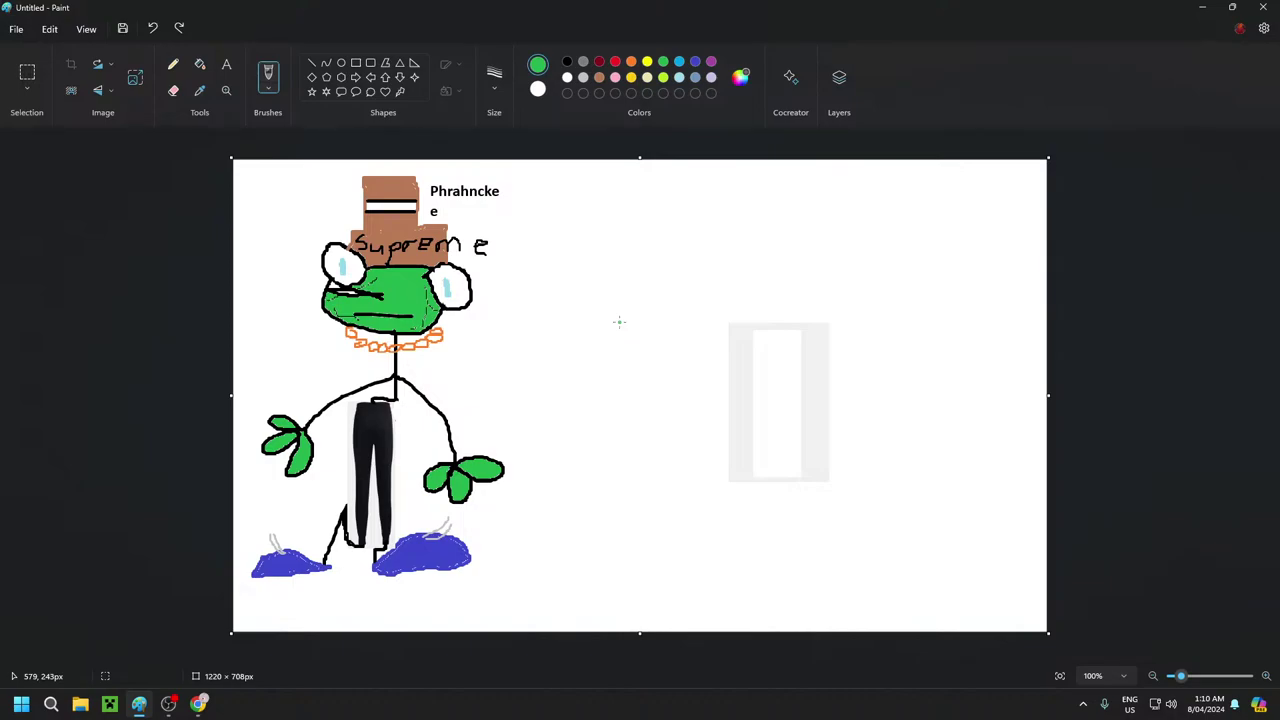
left_click(267, 88)
Switch to Chrome and replace the image search with "prime"
left_click(199, 703)
left_click(260, 91)
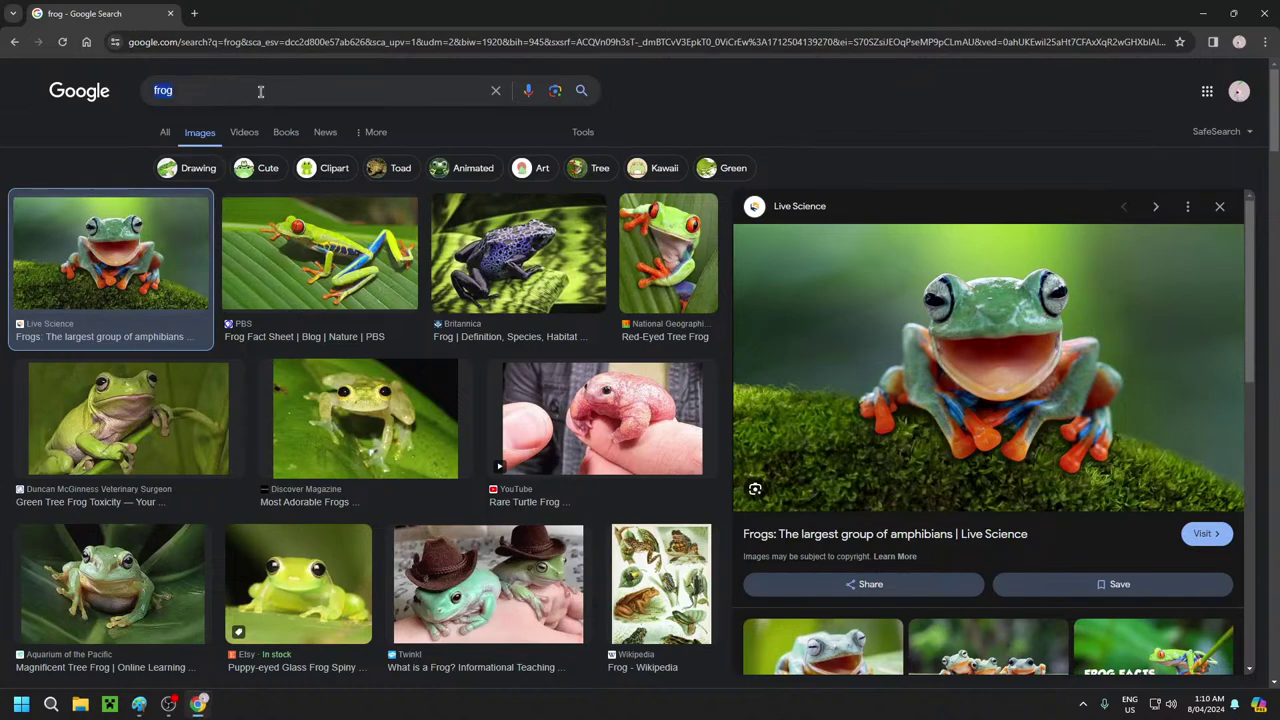
type("prime")
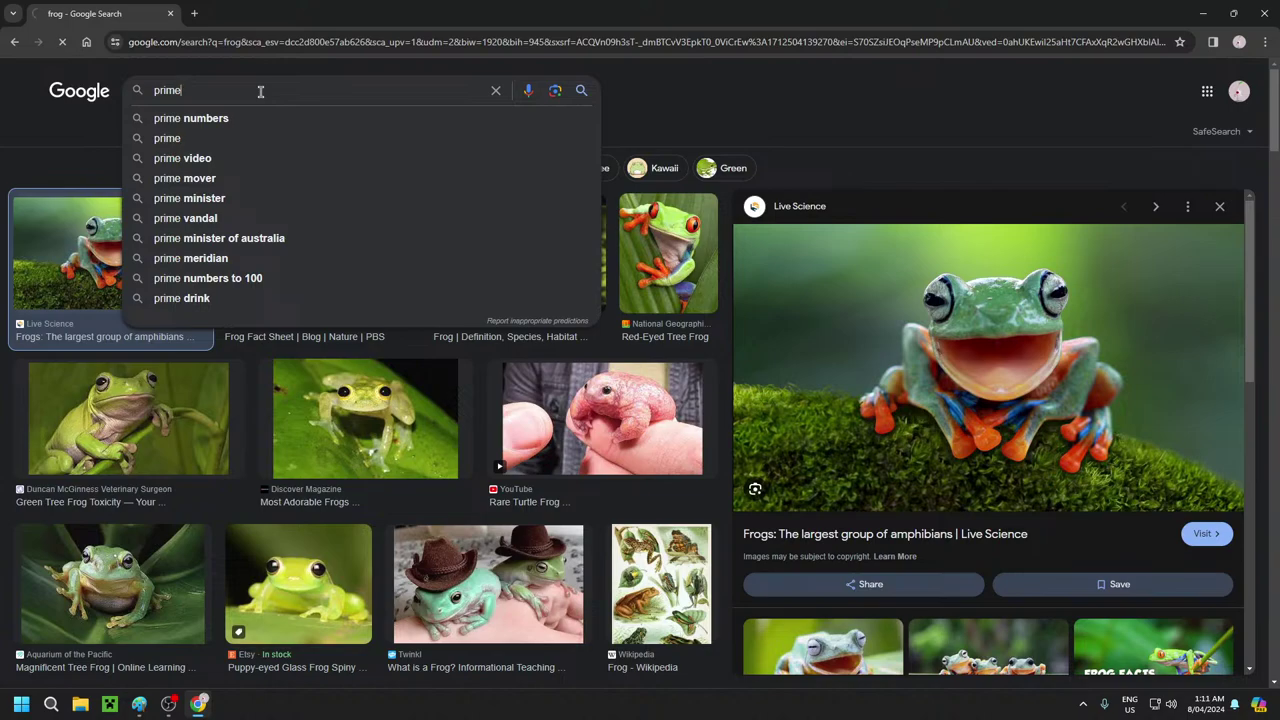
key("Return")
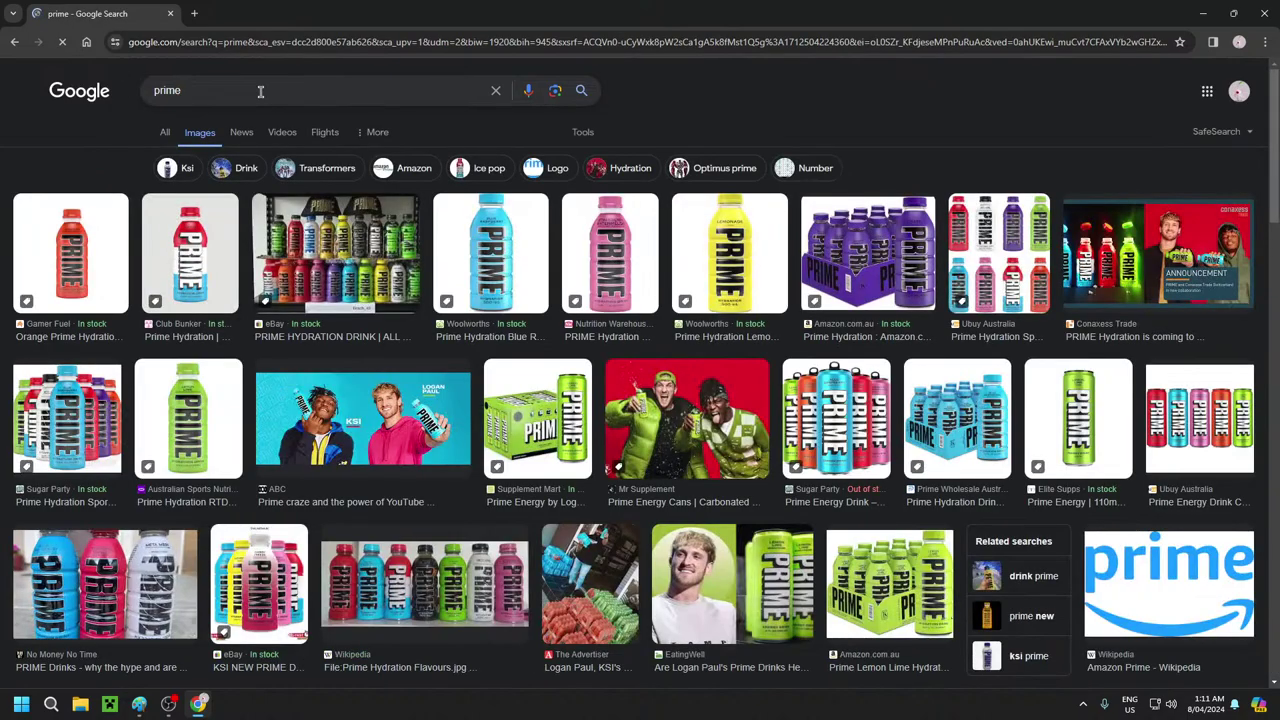
left_click(260, 91)
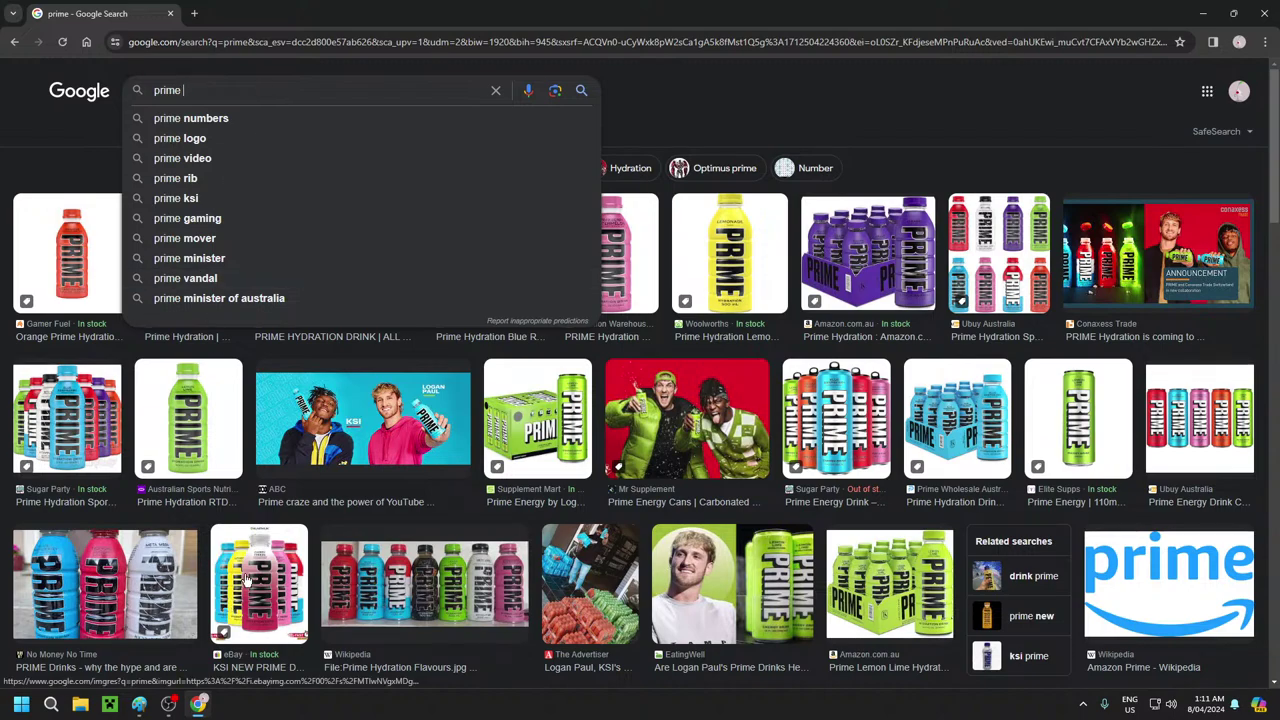
left_click(139, 704)
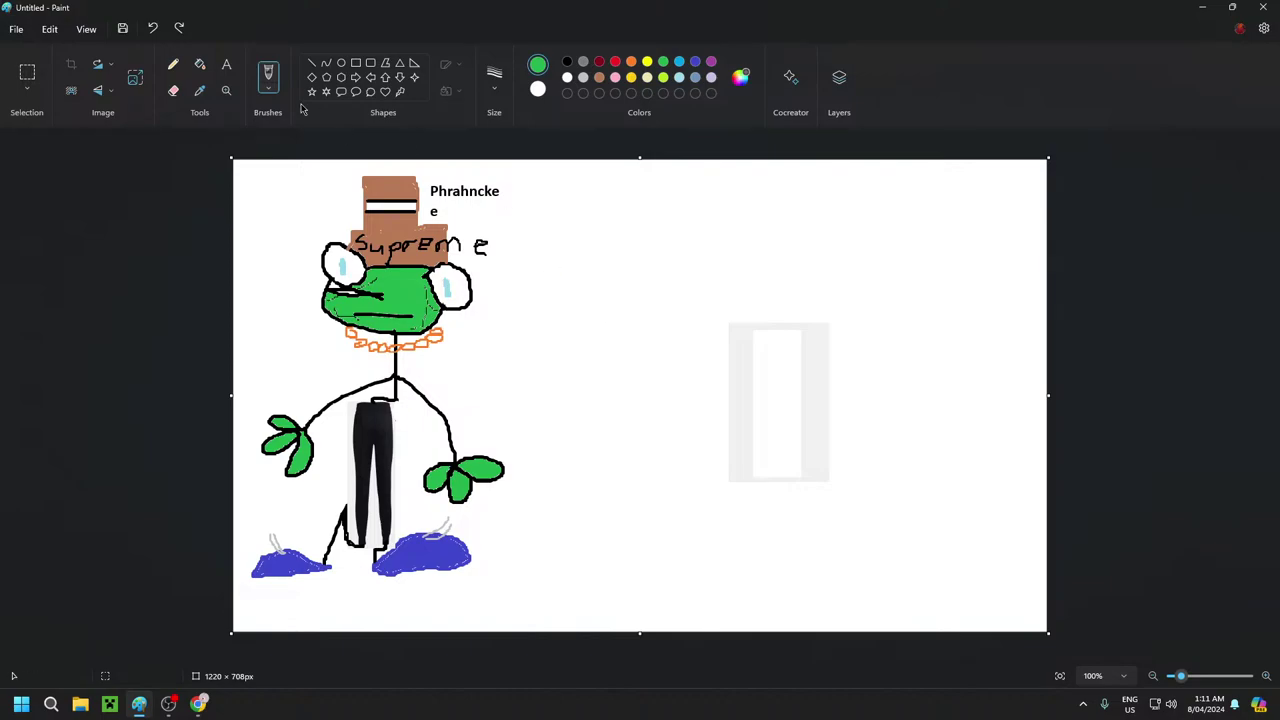
left_click(198, 704)
left_click(500, 91)
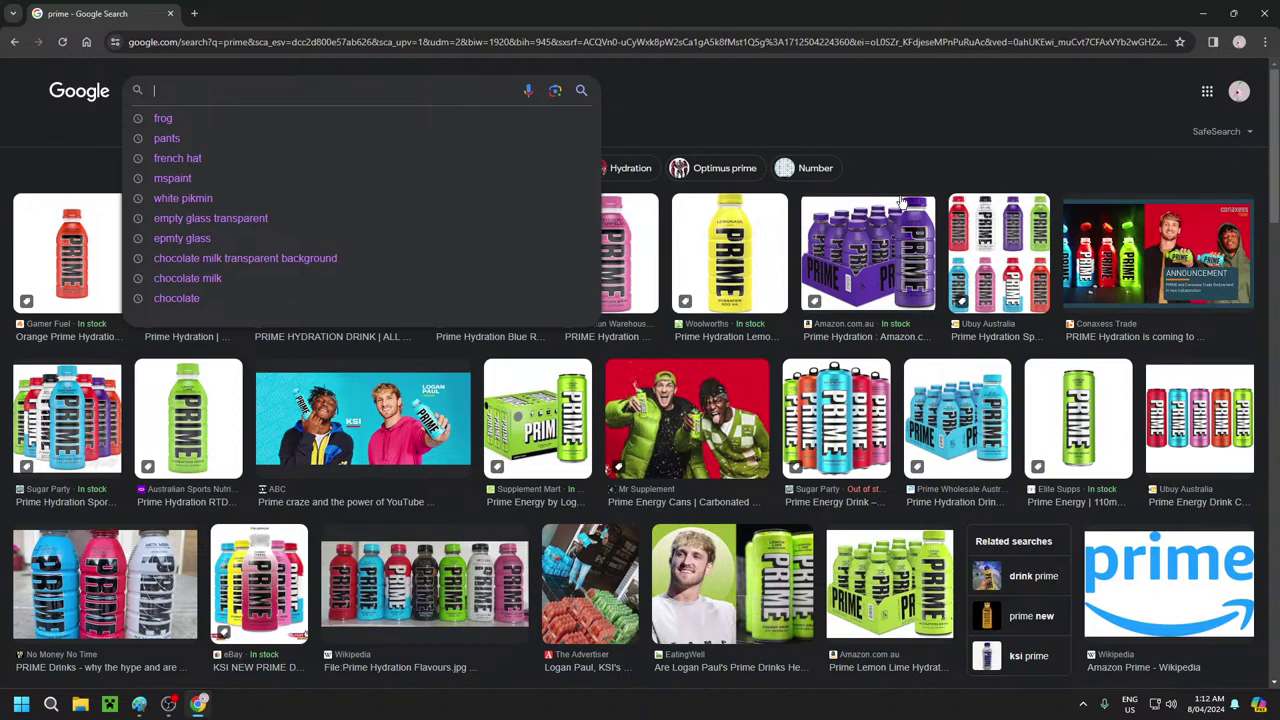
left_click(996, 86)
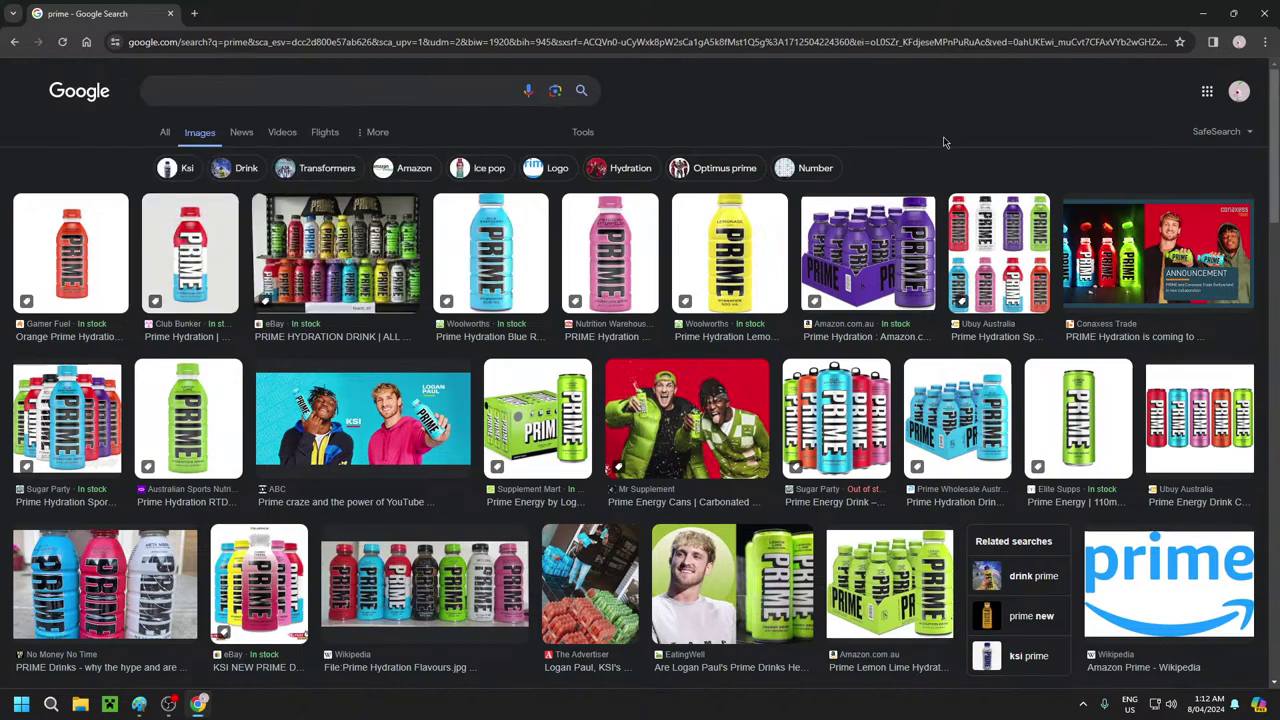
Copy the Mr Supplement image of two men in green holding Prime cans and paste it into the Paint drawing
scroll(789, 325, "down", 3)
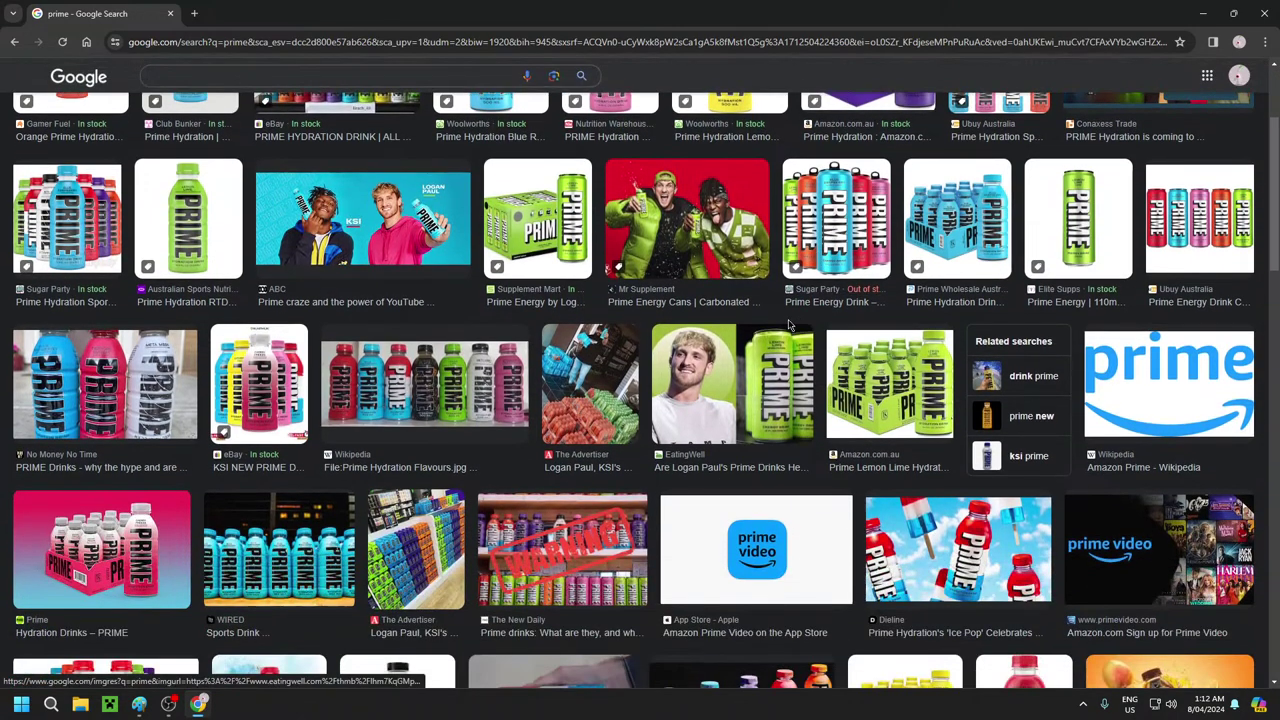
right_click(678, 236)
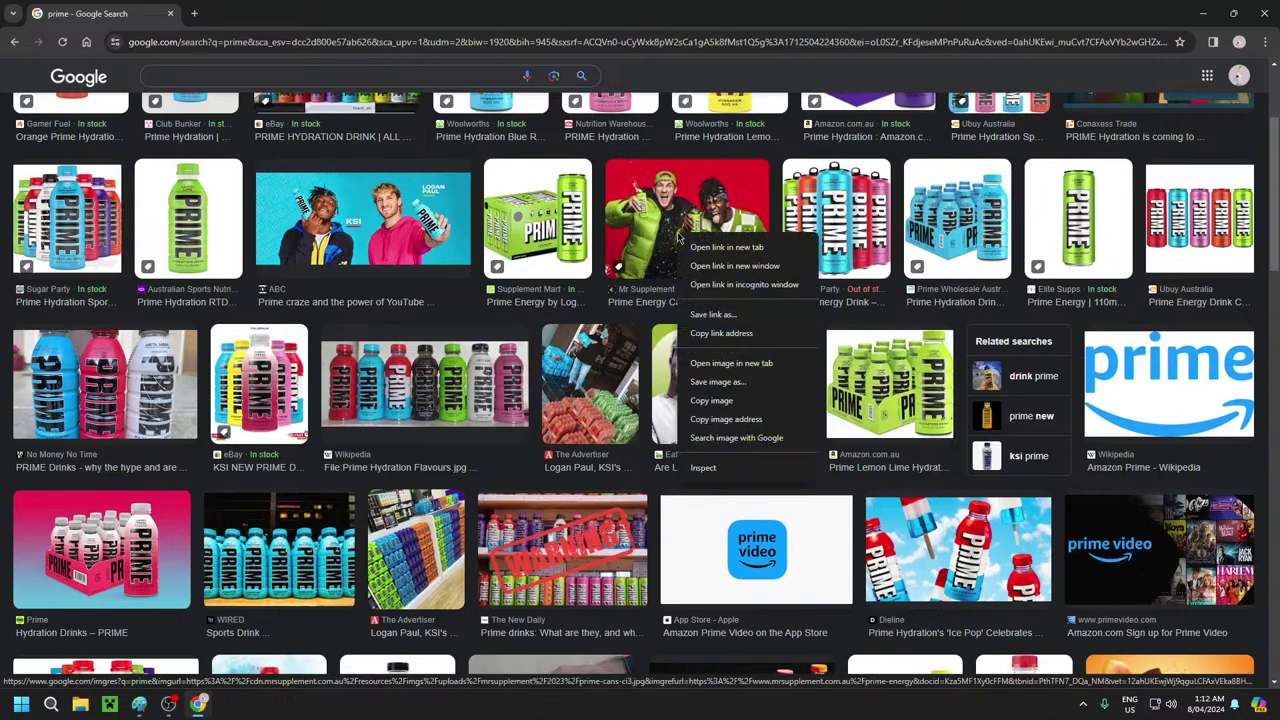
left_click(692, 402)
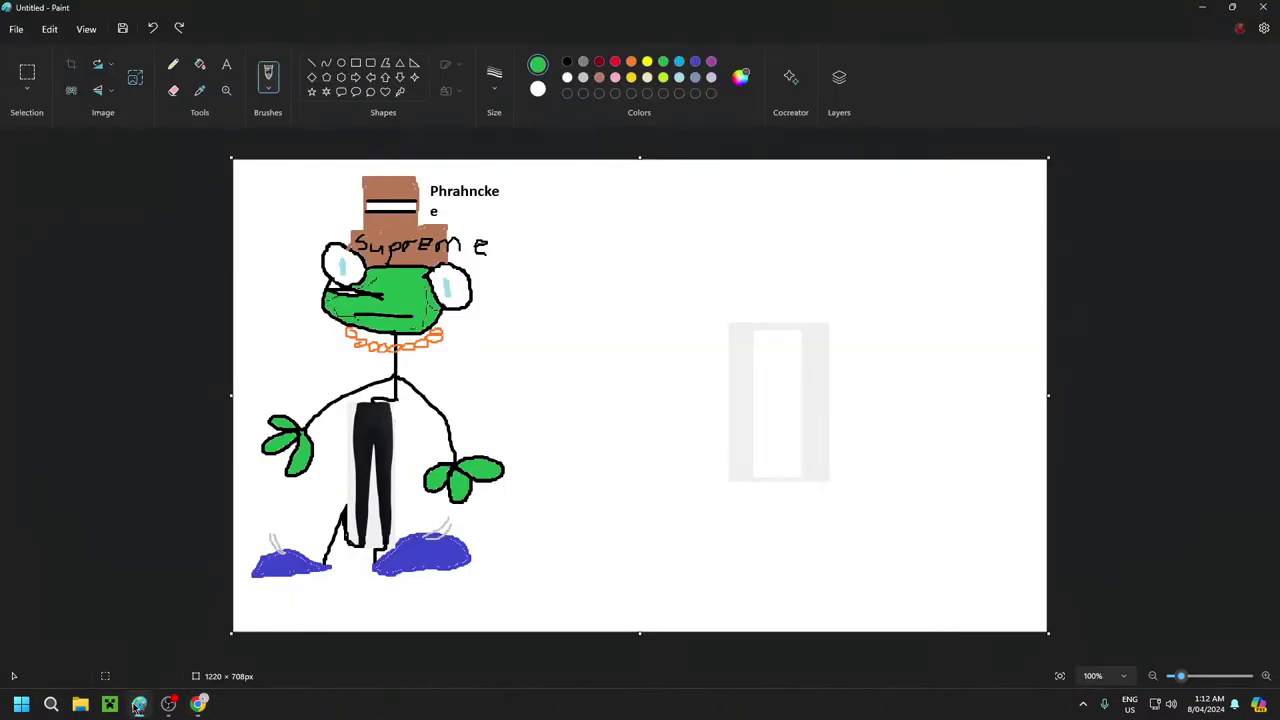
left_click(139, 704)
key("ctrl+v")
Move the pasted Prime picture to the blank area beside the frog, enlarge it and deselect it
left_click_drag(334, 241, 797, 399)
left_click_drag(884, 318, 1084, 201)
left_click_drag(755, 400, 746, 423)
left_click(838, 168)
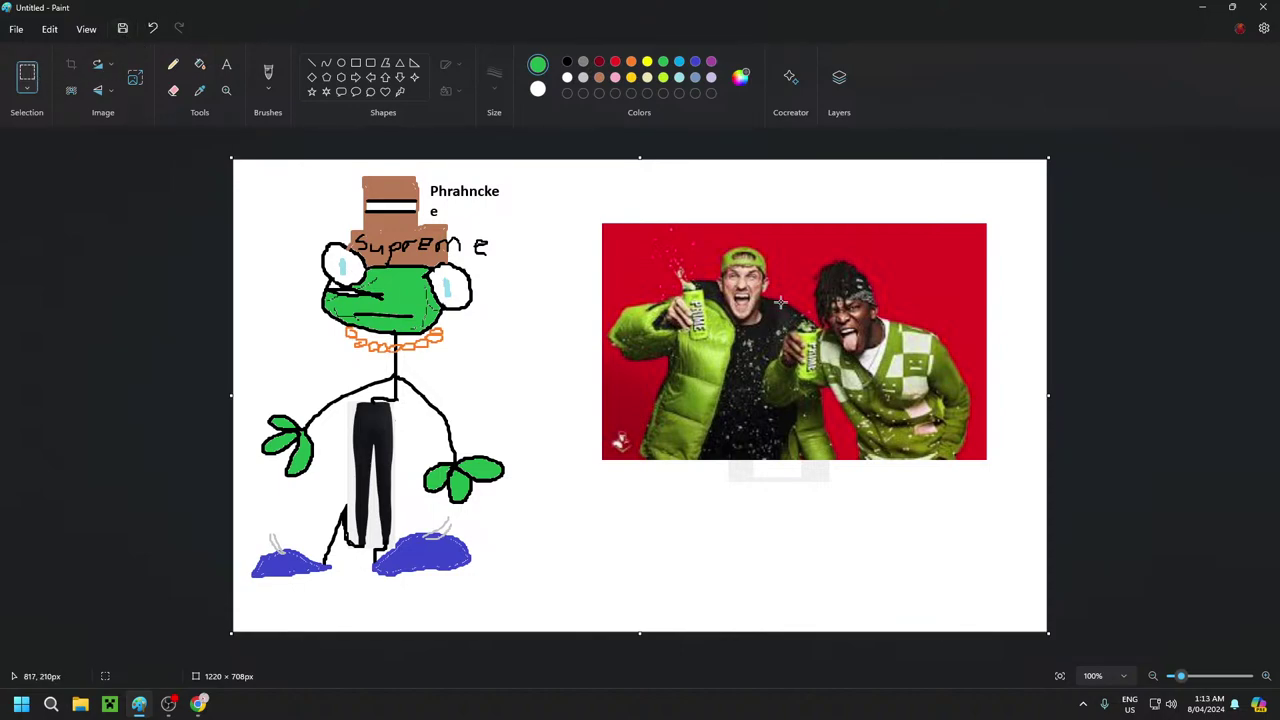
Cut the area with the can and arm between the two men, about 93 × 127 px, out of the picture and stretch it to about 319 × 127 px
left_click_drag(823, 320, 760, 405)
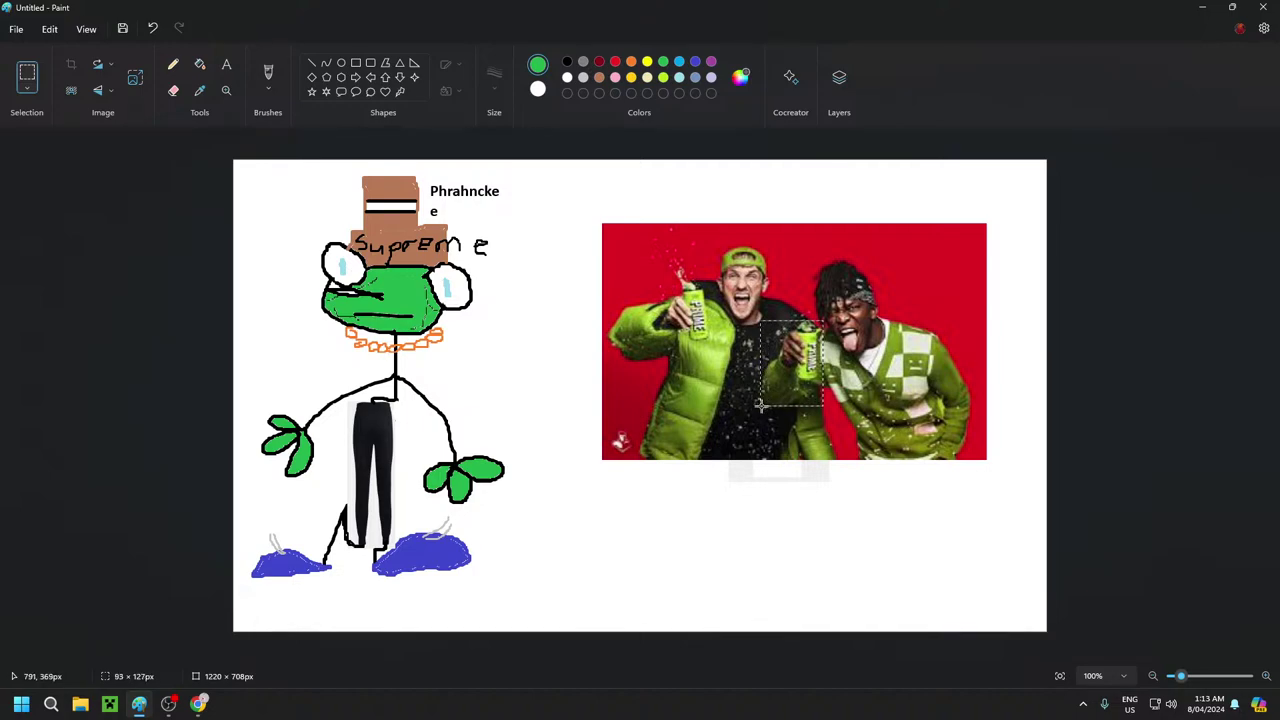
left_click_drag(793, 367, 689, 371)
left_click_drag(530, 378, 592, 555)
Flip the can-and-arm cutout horizontally and place it over the frog's arm beside the pants
right_click(612, 541)
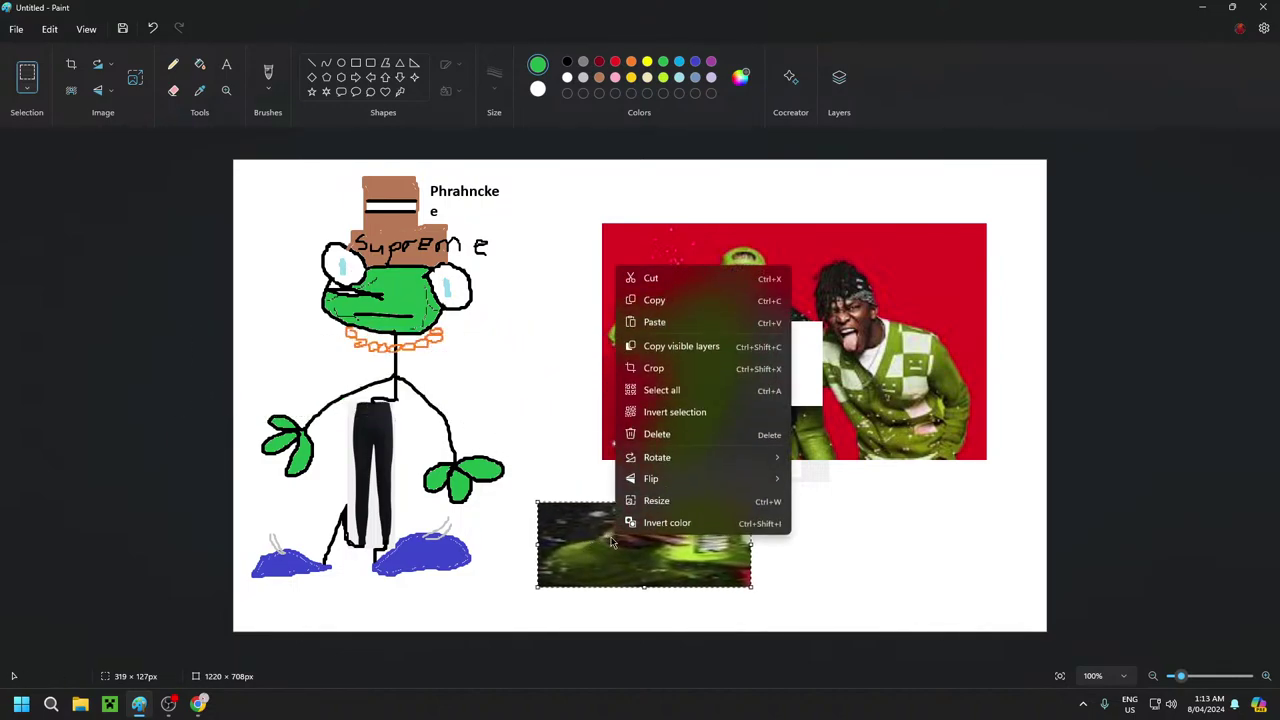
mouse_move(697, 480)
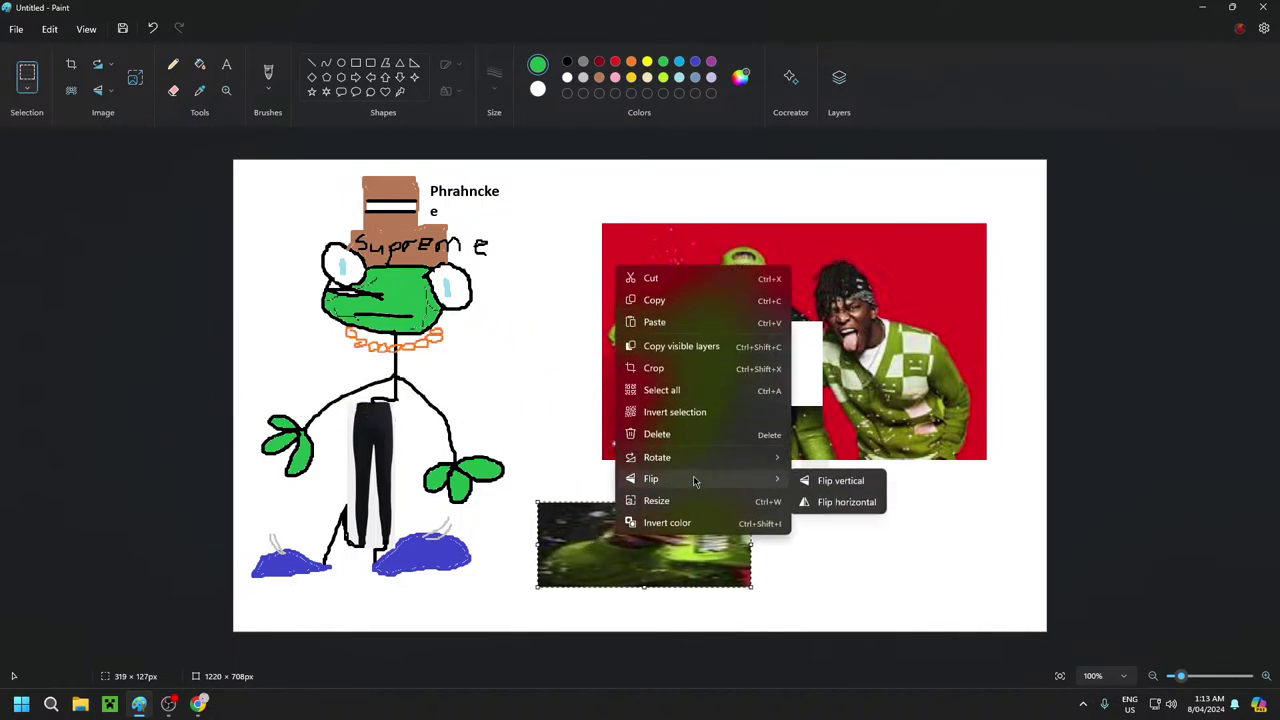
left_click(847, 502)
left_click_drag(674, 545, 524, 388)
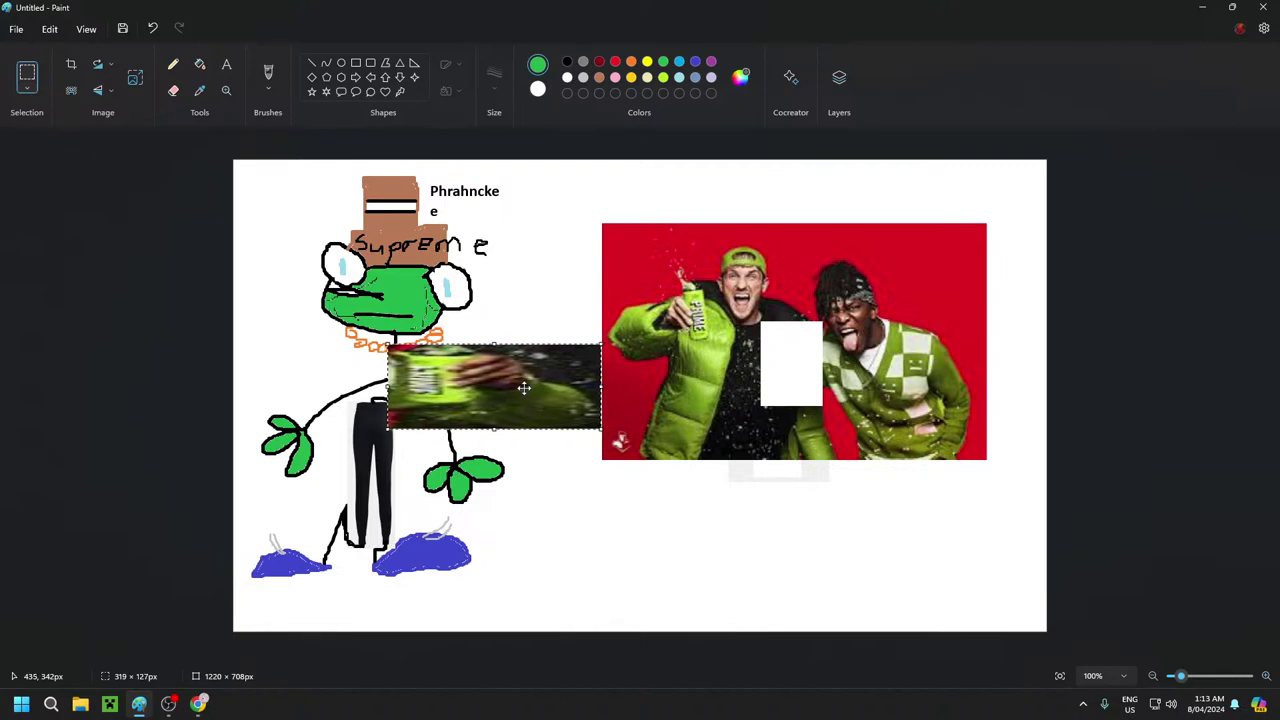
left_click(567, 508)
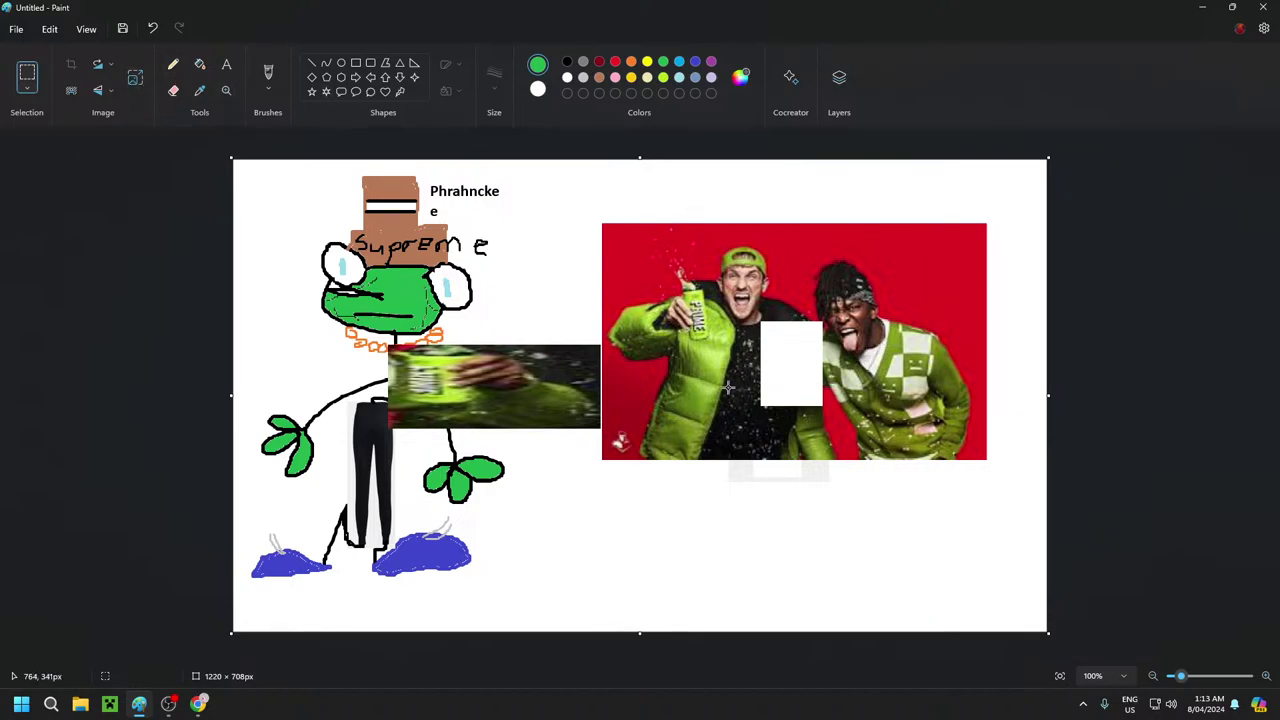
Paint over the frog's green hand below the pasted arm with an 8 px white brush
left_click(268, 75)
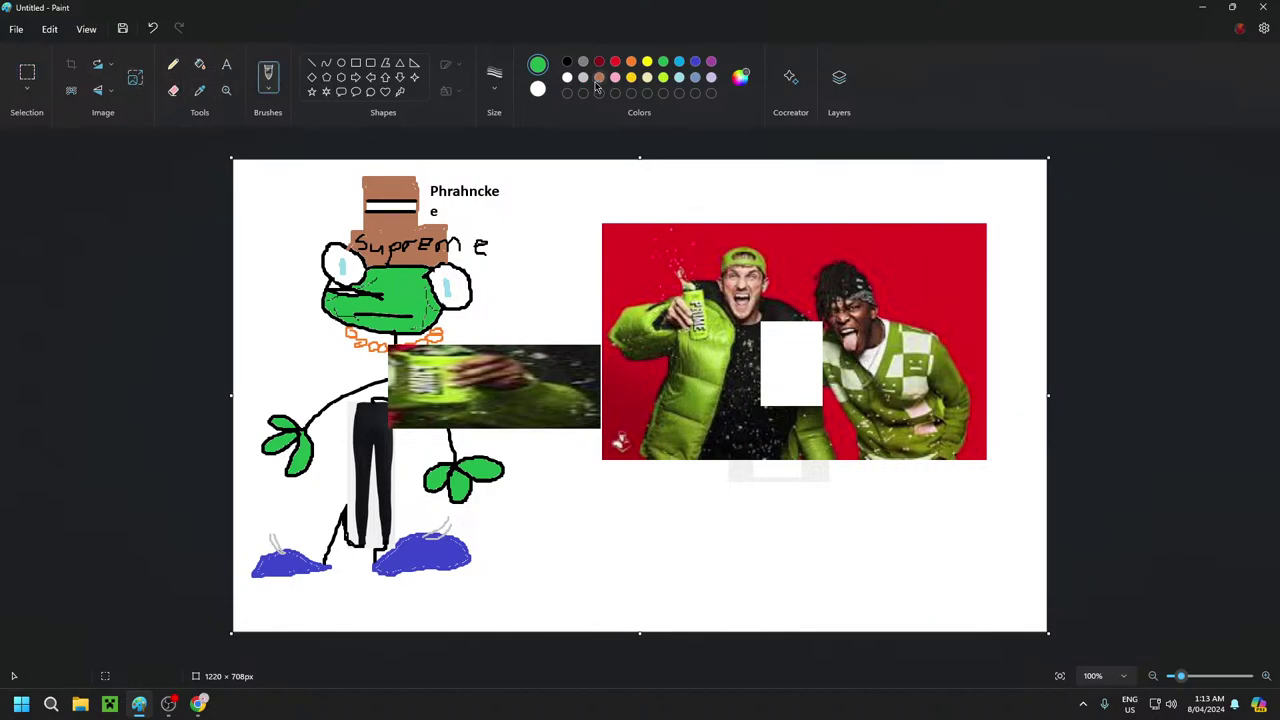
left_click(567, 77)
left_click(494, 78)
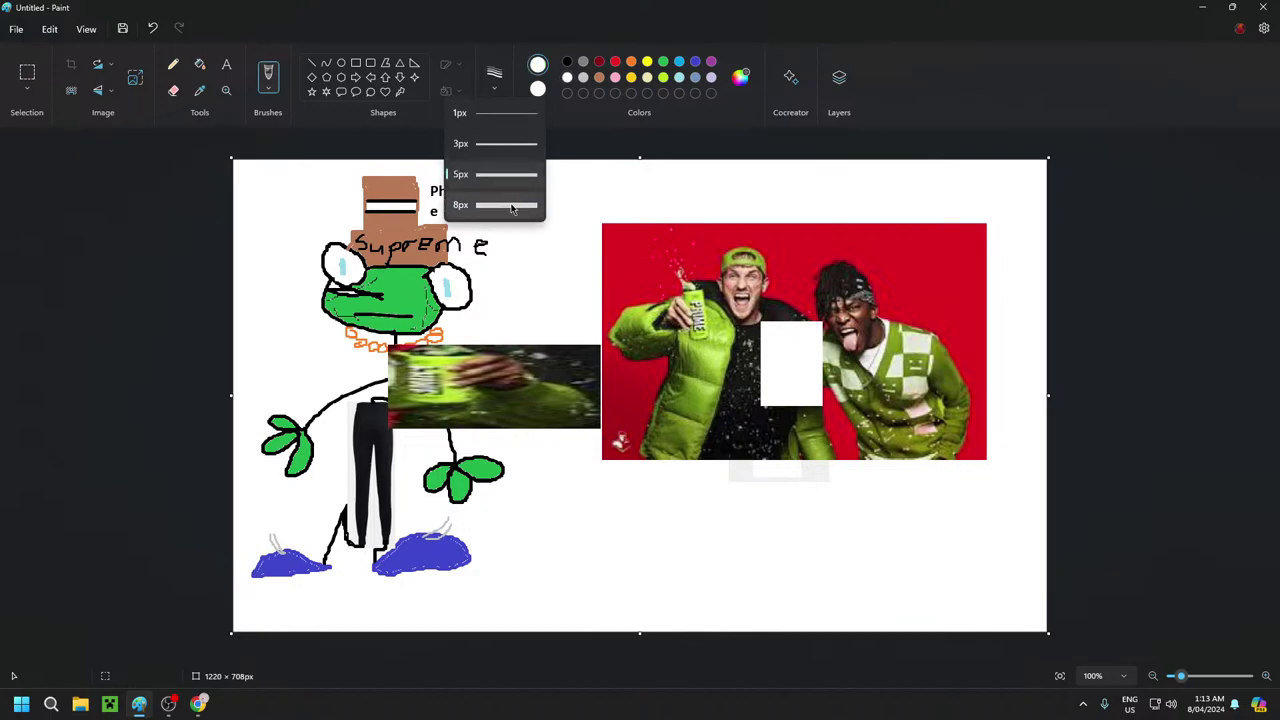
left_click(511, 207)
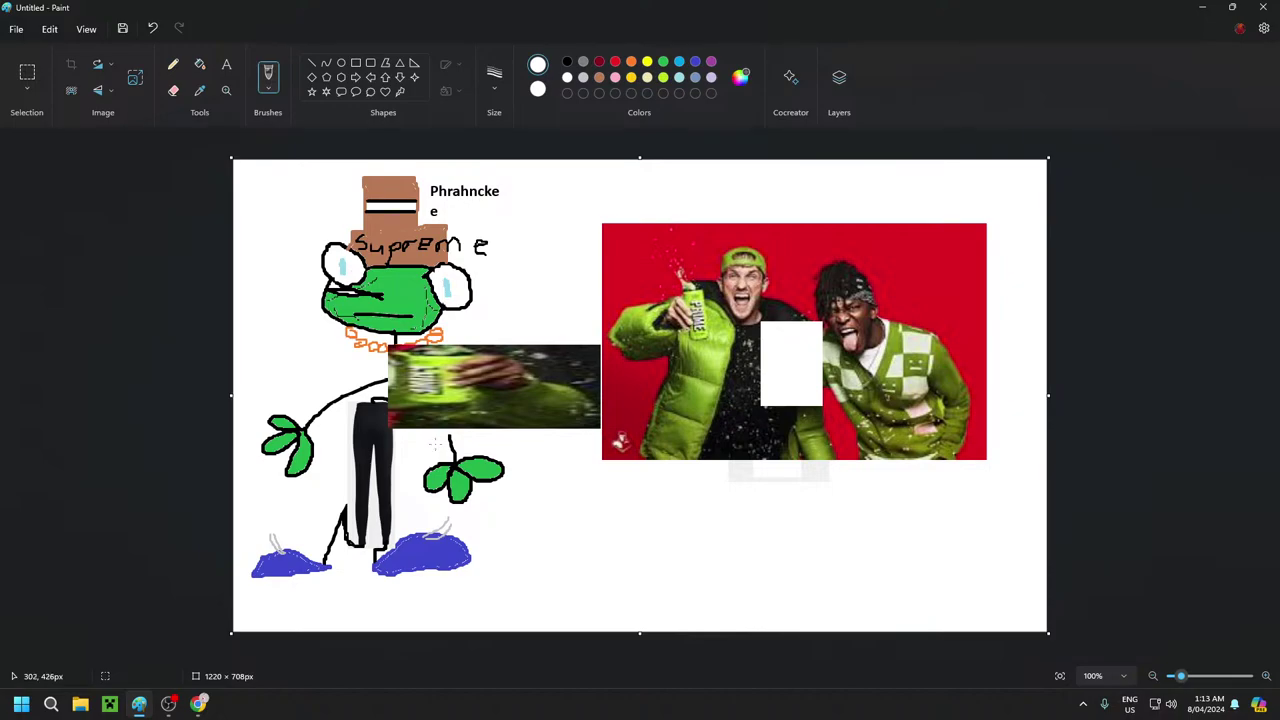
mouse_move(449, 440)
left_mouse_down()
mouse_move(449, 484)
mouse_move(457, 448)
mouse_move(490, 460)
mouse_move(470, 480)
mouse_move(485, 462)
mouse_move(482, 482)
mouse_move(457, 459)
mouse_move(505, 474)
mouse_move(476, 479)
mouse_move(492, 461)
mouse_move(464, 466)
mouse_move(478, 472)
mouse_move(460, 494)
mouse_move(424, 482)
mouse_move(432, 466)
mouse_move(446, 470)
mouse_move(433, 488)
left_mouse_up()
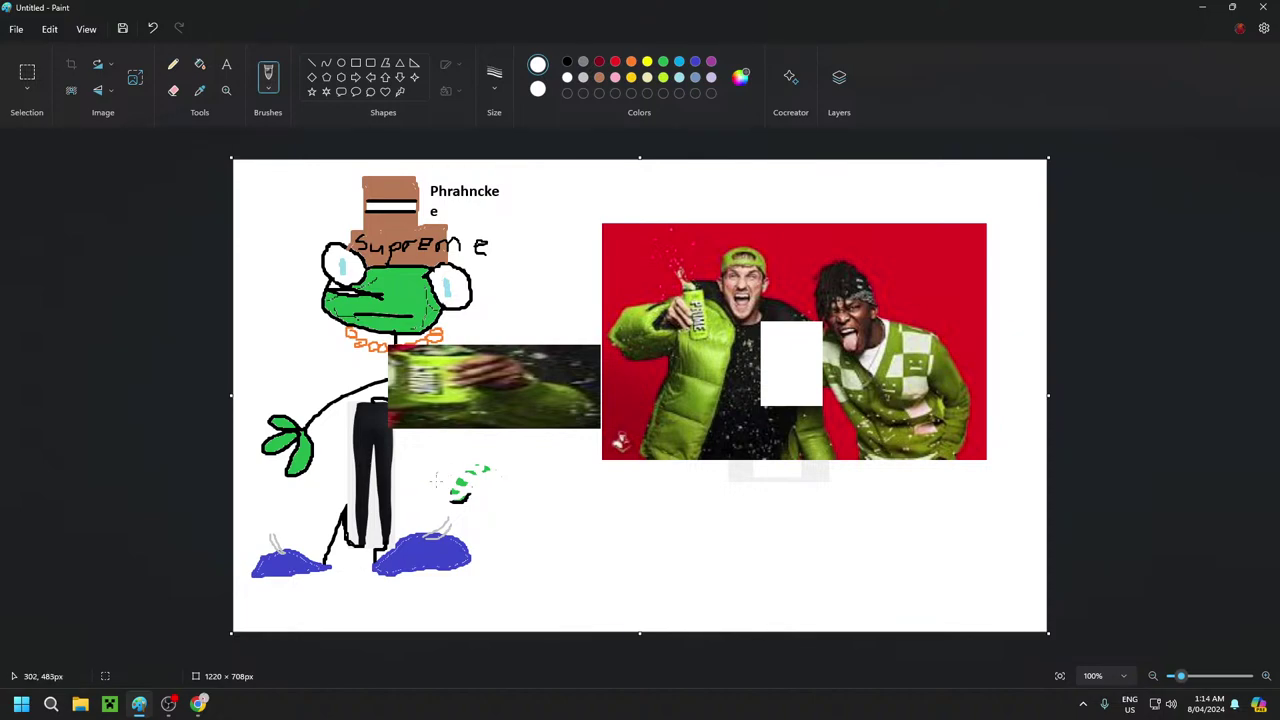
mouse_move(440, 472)
left_mouse_down()
mouse_move(472, 475)
mouse_move(475, 493)
mouse_move(459, 488)
left_mouse_up()
Select the remaining picture of the two men on the red background and delete it
left_click(28, 73)
left_click_drag(601, 463, 1006, 209)
right_click(920, 326)
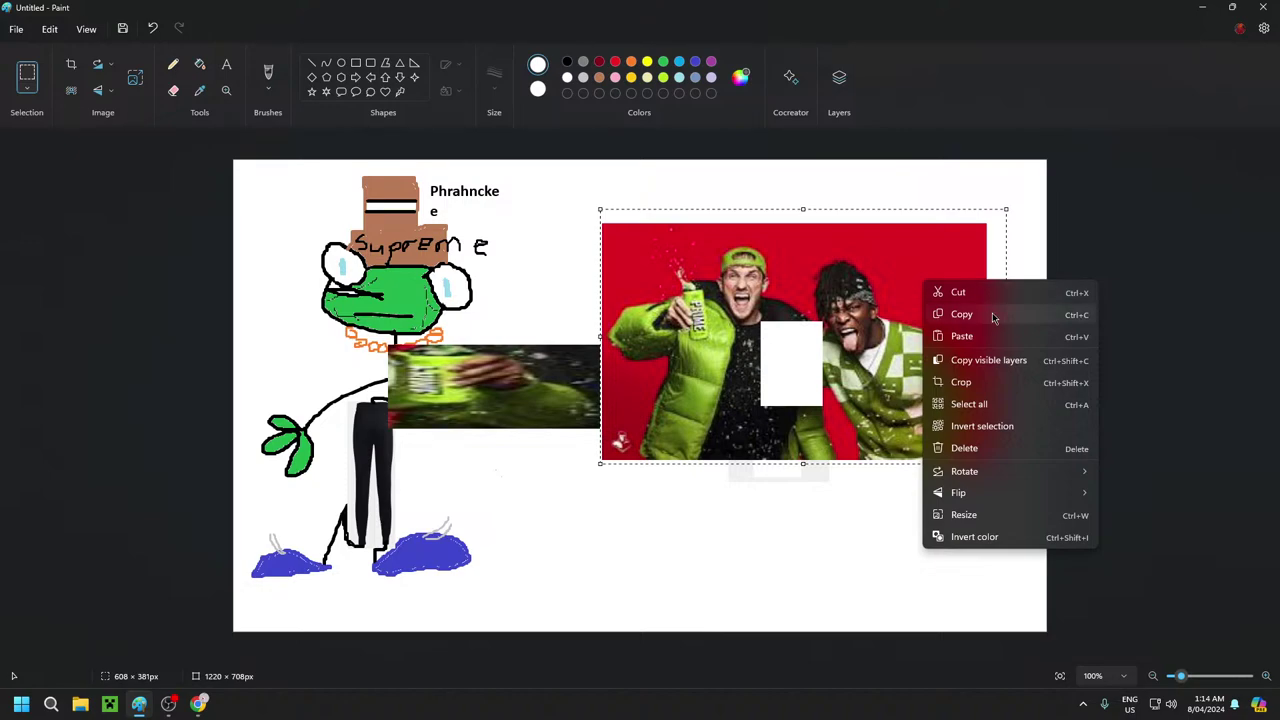
left_click(1000, 450)
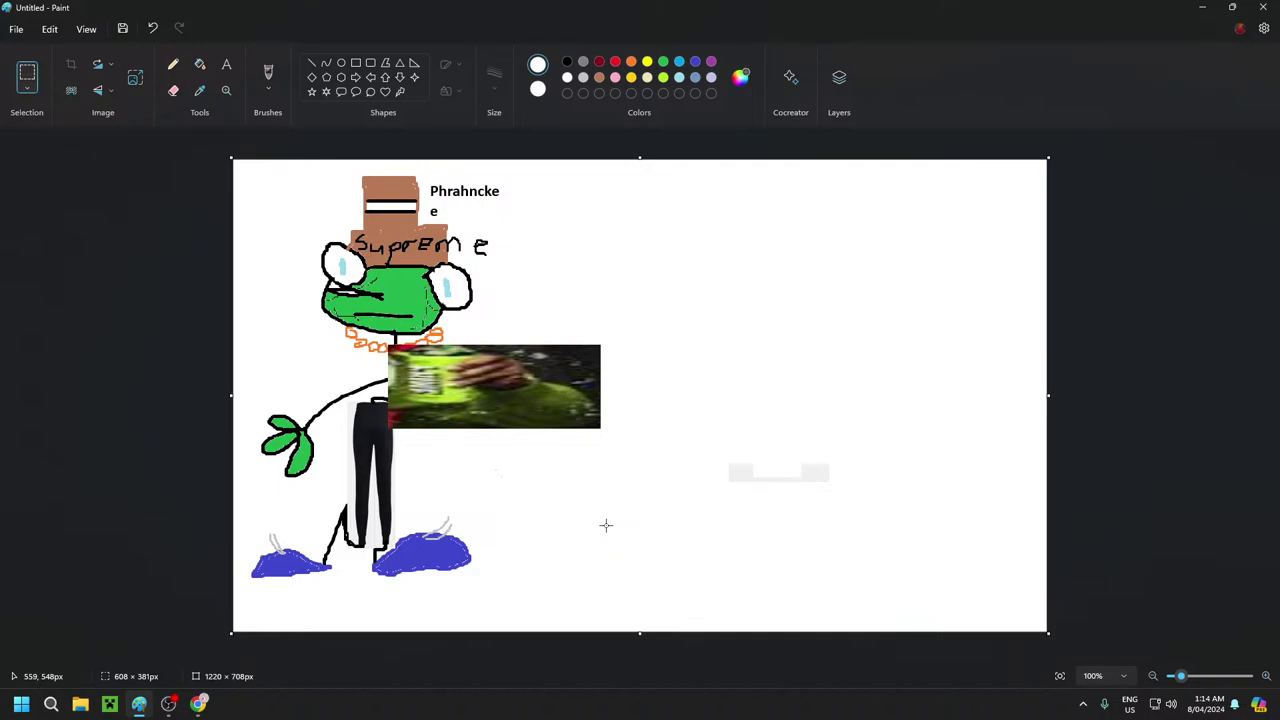
Switch to Chrome, search images for "yippie" and copy the Tuna Voicemod image of the white creature
left_click(199, 704)
left_click(268, 79)
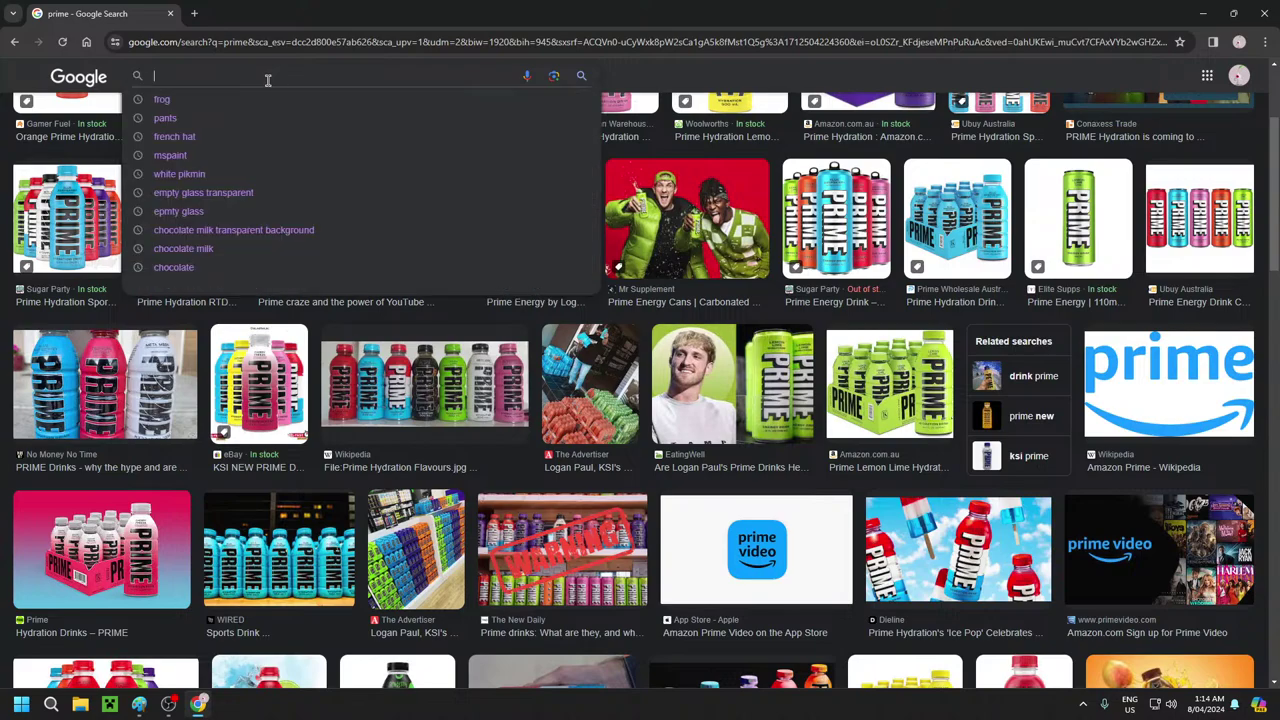
type("yippie")
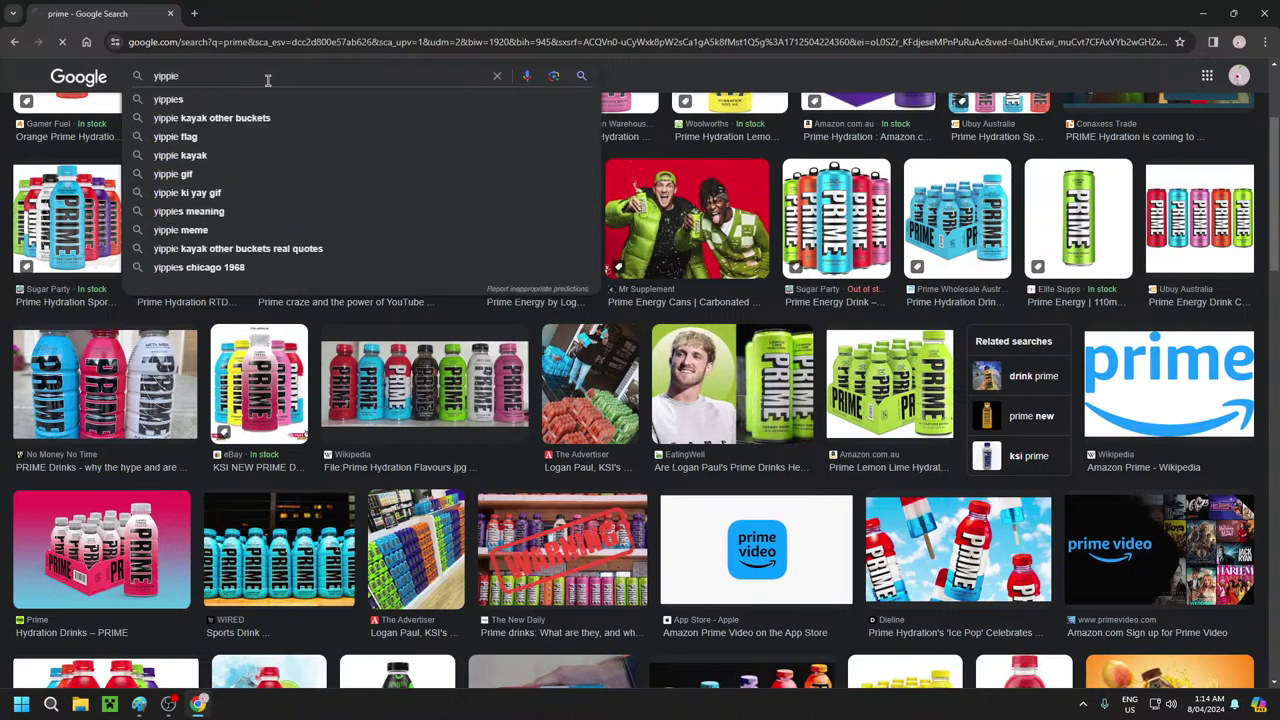
key("Return")
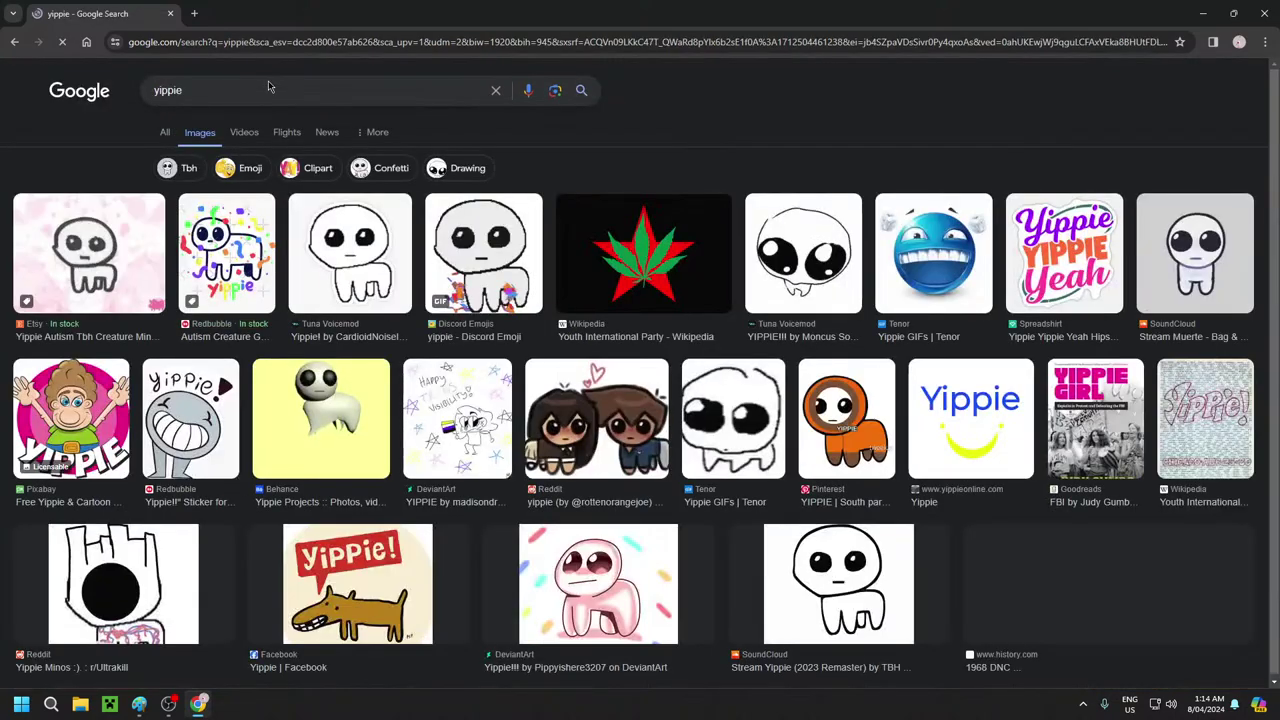
right_click(350, 264)
left_click(455, 428)
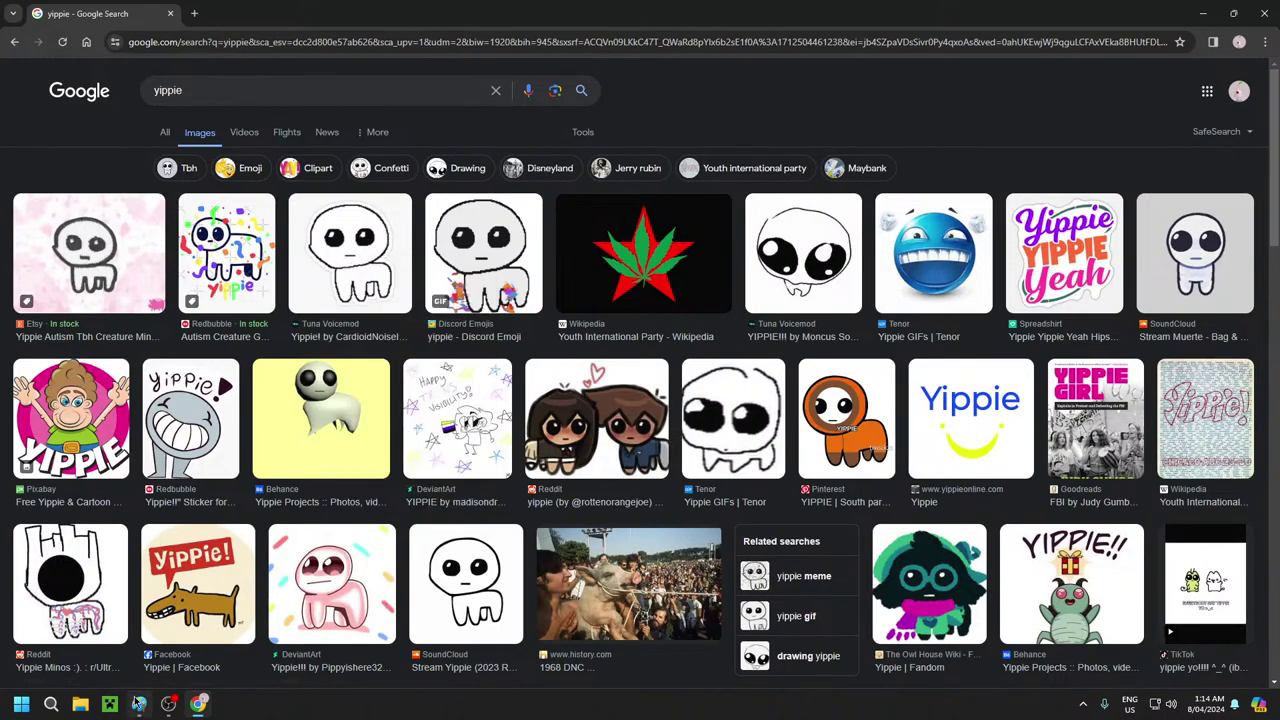
Paste the white creature into the Paint drawing and place it on the ground beside the frog's shoe
left_click(139, 704)
key("ctrl+v")
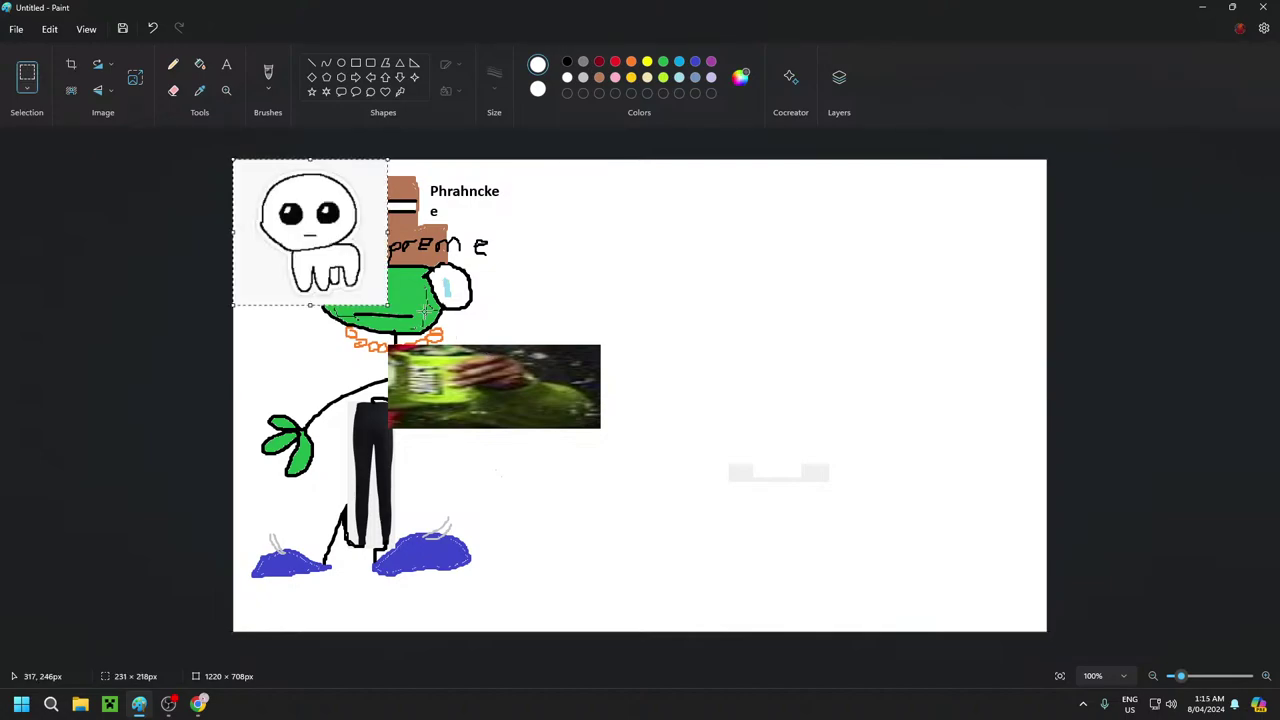
left_click_drag(310, 210, 552, 543)
left_click(768, 503)
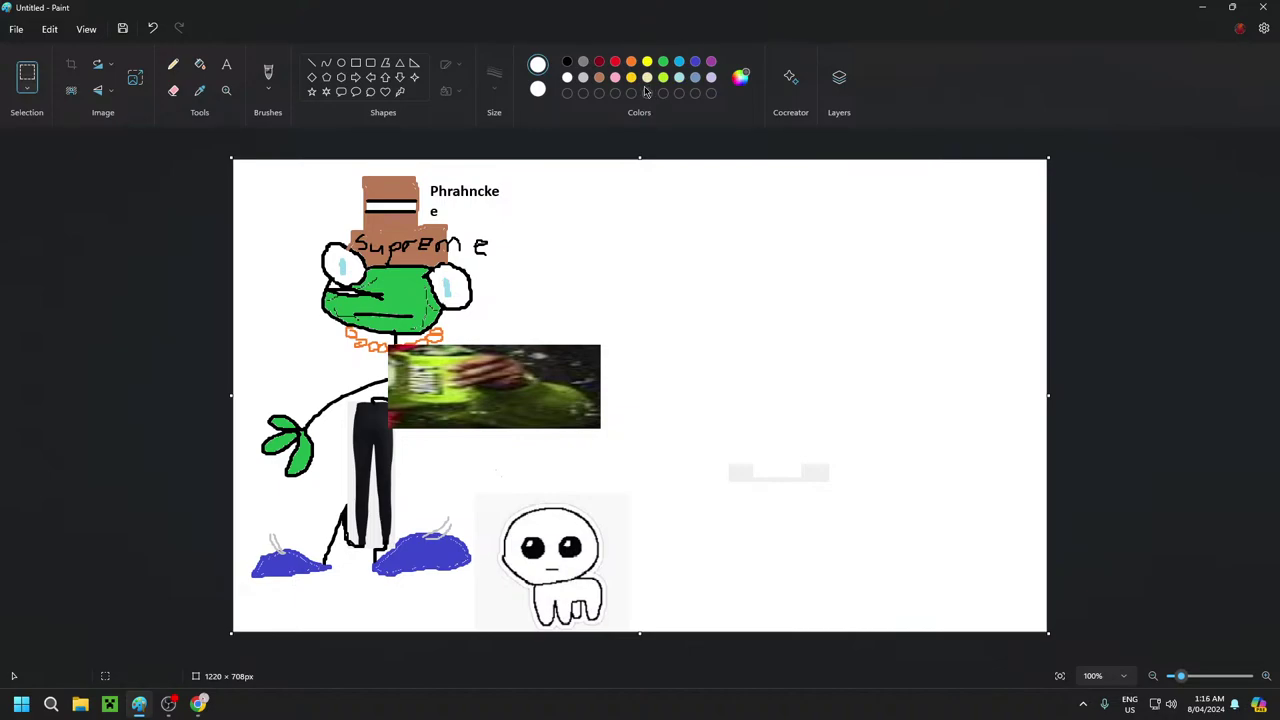
Outline a small stepped hat above the white creature's head with a 3 px brown brush
left_click(599, 77)
left_click(268, 75)
left_click(498, 100)
left_click(517, 149)
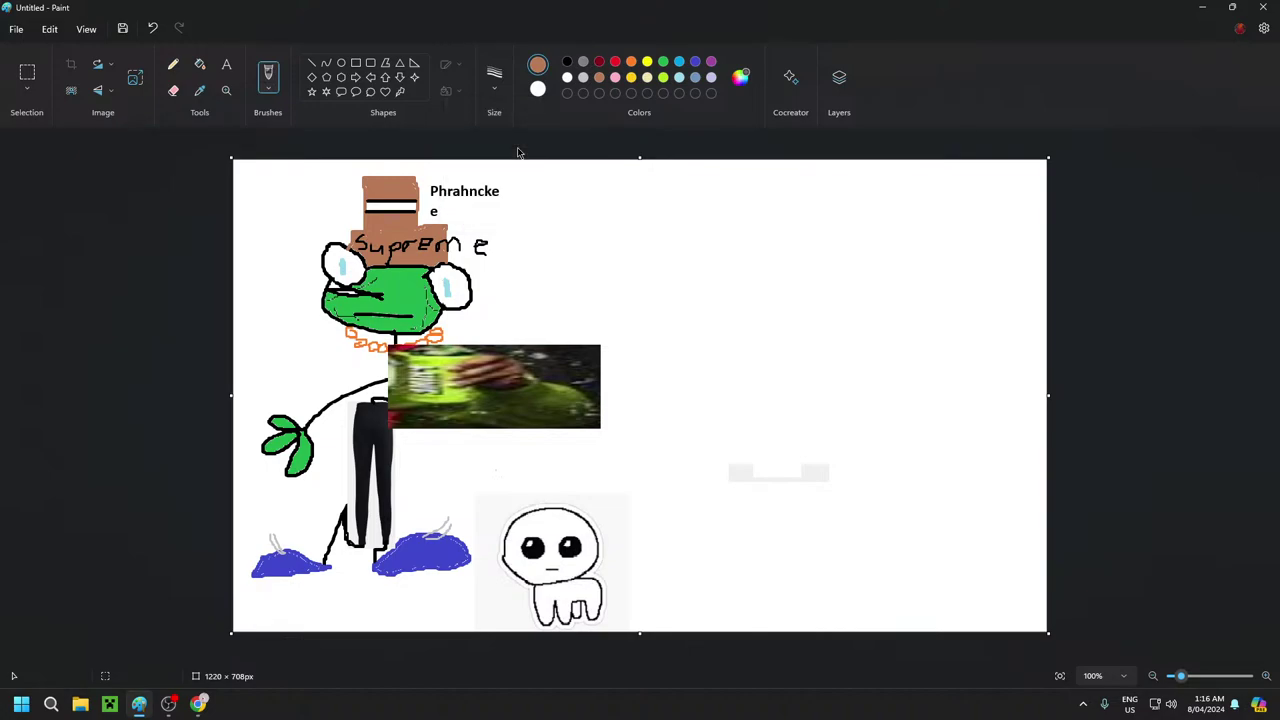
mouse_move(520, 505)
left_mouse_down()
mouse_move(576, 504)
mouse_move(588, 490)
left_mouse_up()
mouse_move(520, 503)
left_mouse_down()
mouse_move(540, 476)
mouse_move(568, 478)
left_mouse_up()
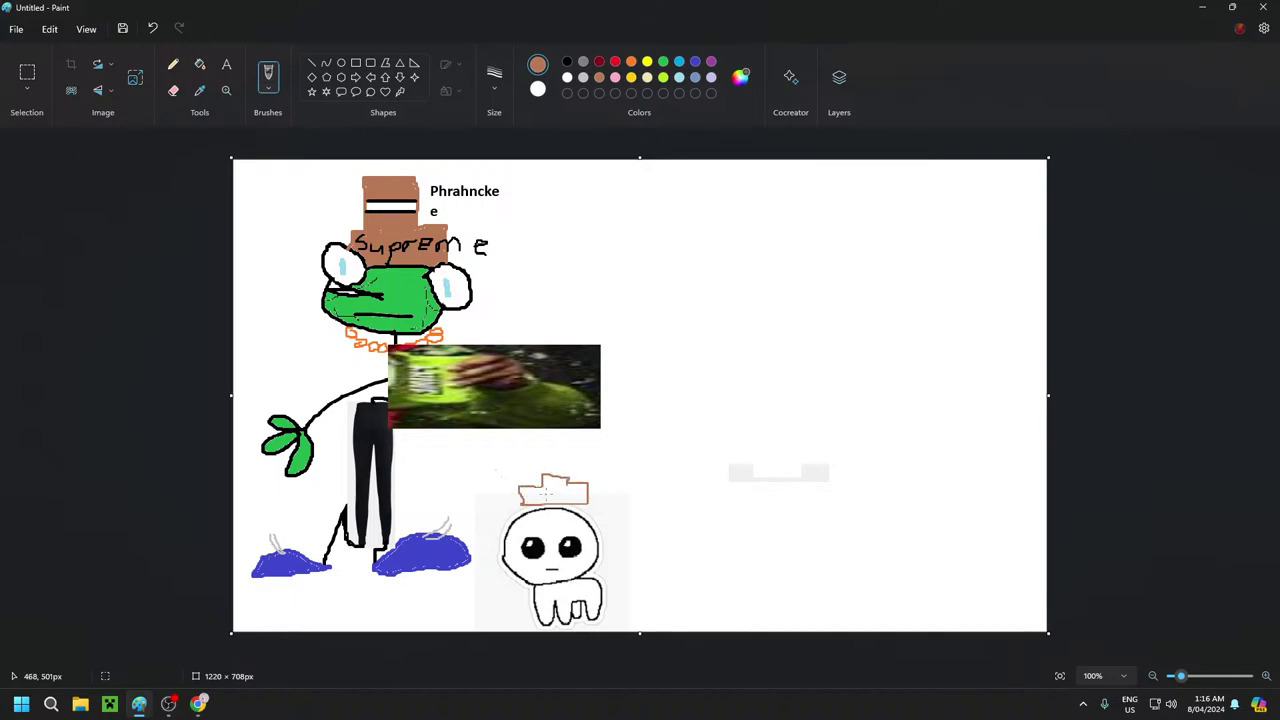
Draw black band lines across the creature's hat and fill the hat's crown with brown
left_click(567, 61)
mouse_move(520, 495)
left_mouse_down()
mouse_move(581, 492)
mouse_move(520, 500)
left_mouse_up()
left_click(599, 77)
left_click(199, 64)
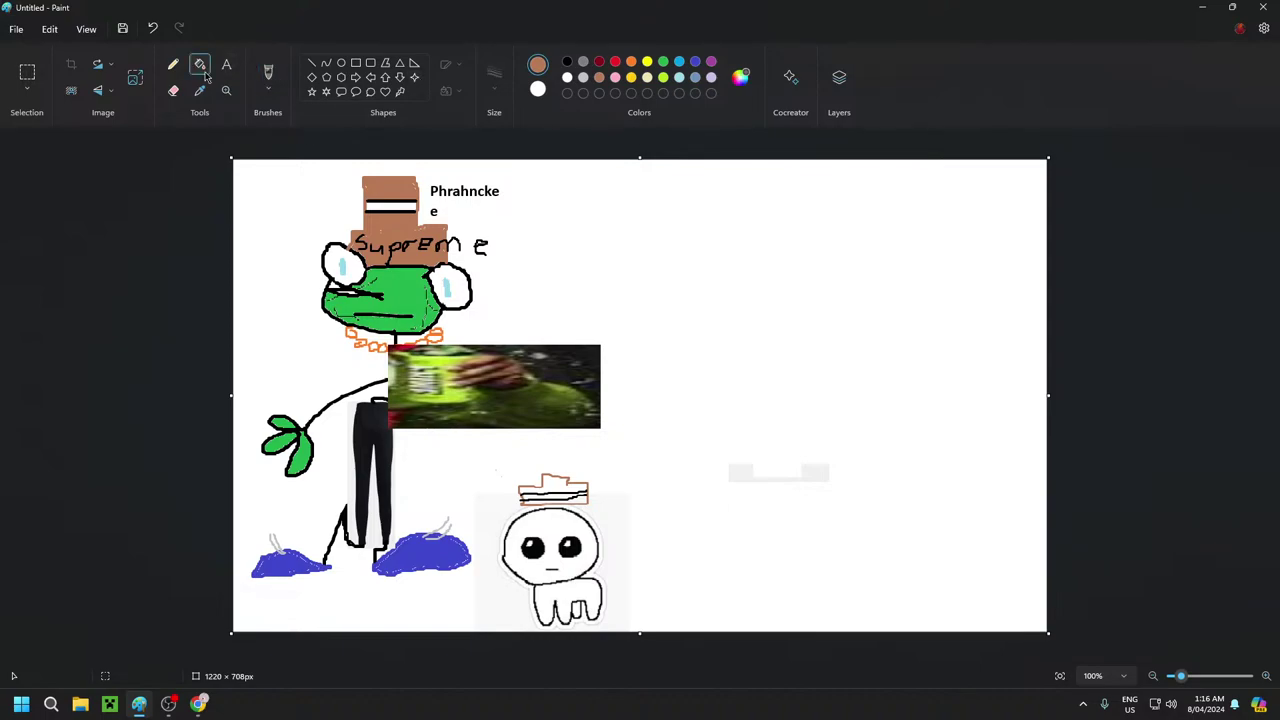
left_click(551, 484)
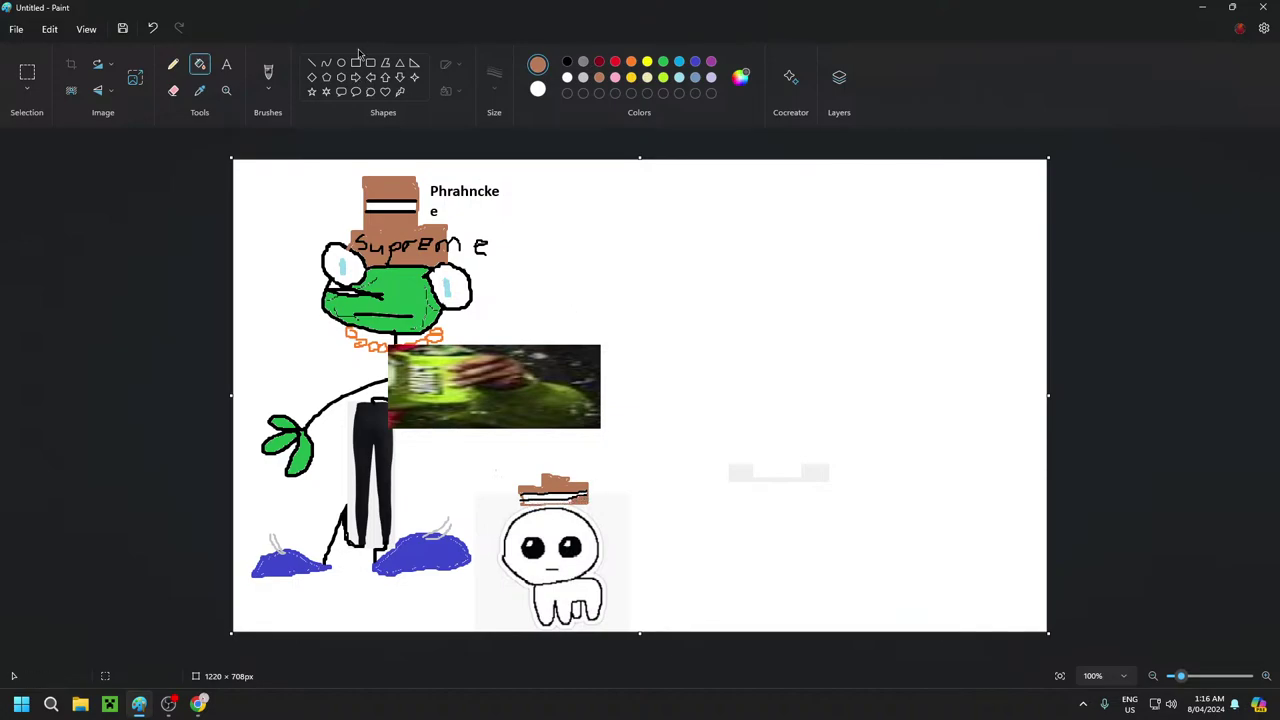
Touch up the hat's brim in brown and write "supre" in black across the creature's hat
left_click(268, 72)
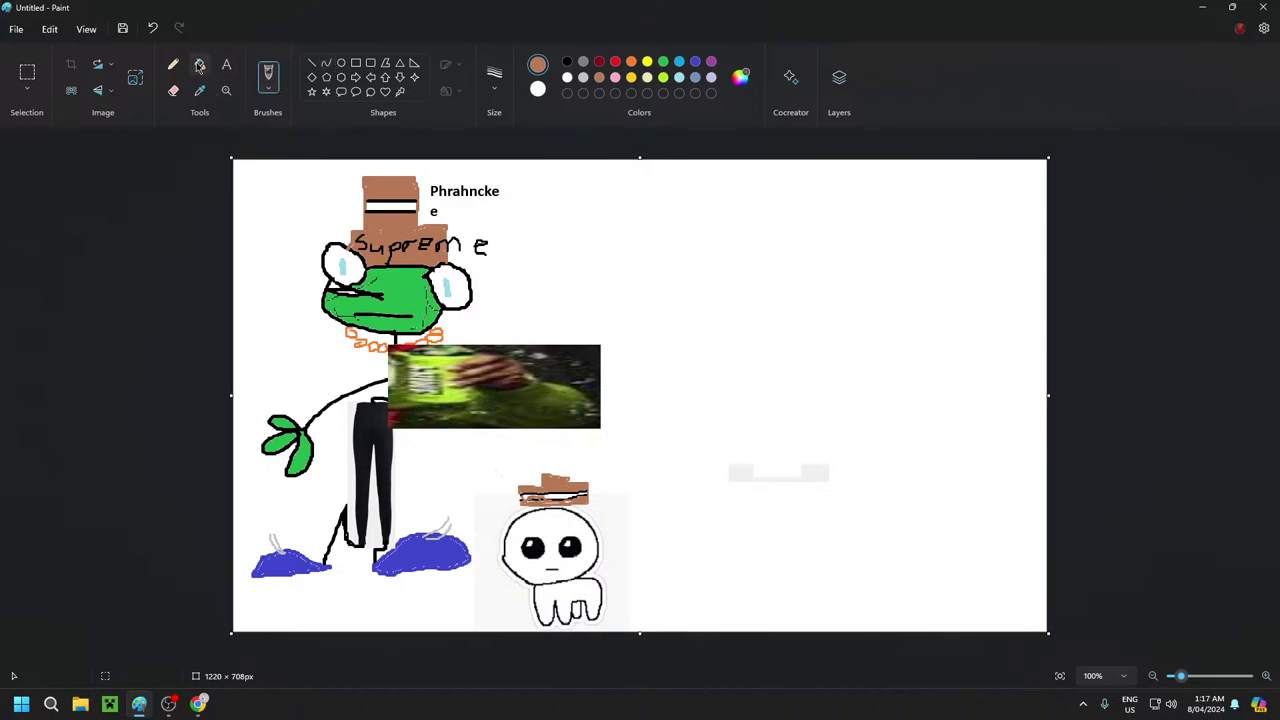
left_click(566, 63)
mouse_move(528, 479)
left_mouse_down()
mouse_move(516, 492)
mouse_move(540, 481)
mouse_move(549, 497)
mouse_move(560, 480)
mouse_move(594, 477)
mouse_move(580, 485)
mouse_move(593, 492)
left_mouse_up()
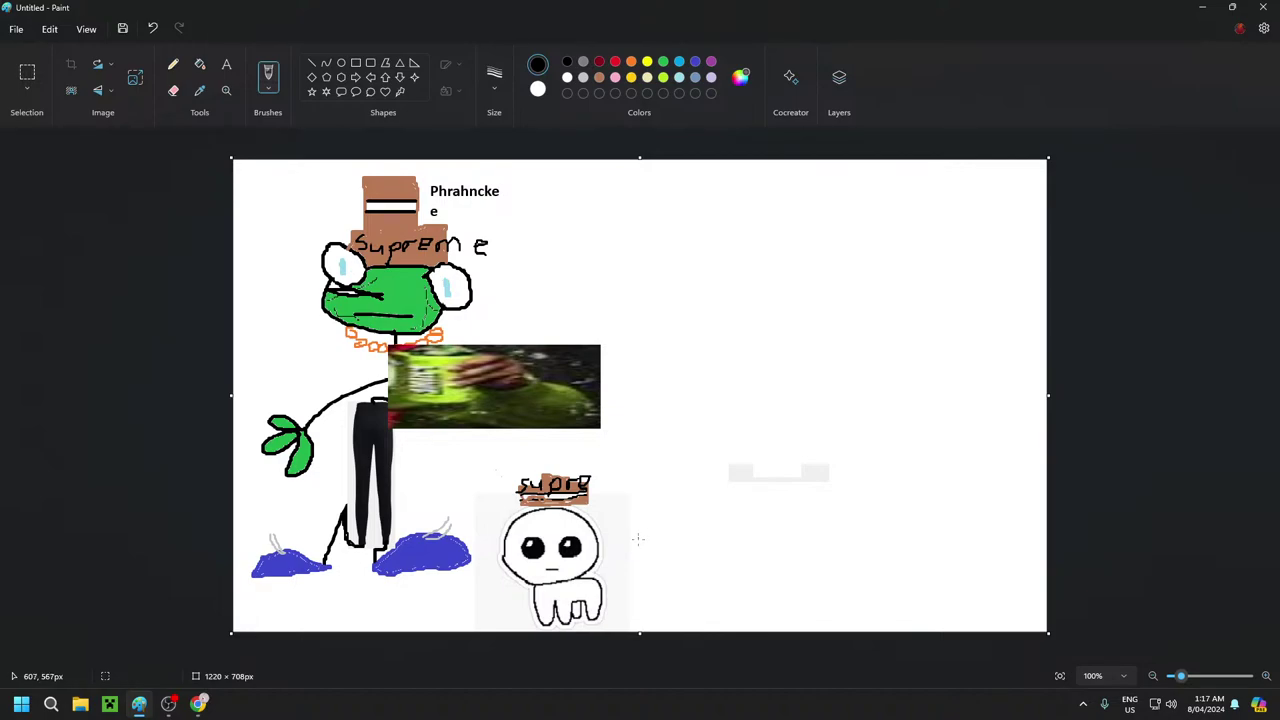
Switch to Chrome and search images for "prime fried chicken"
left_click(198, 705)
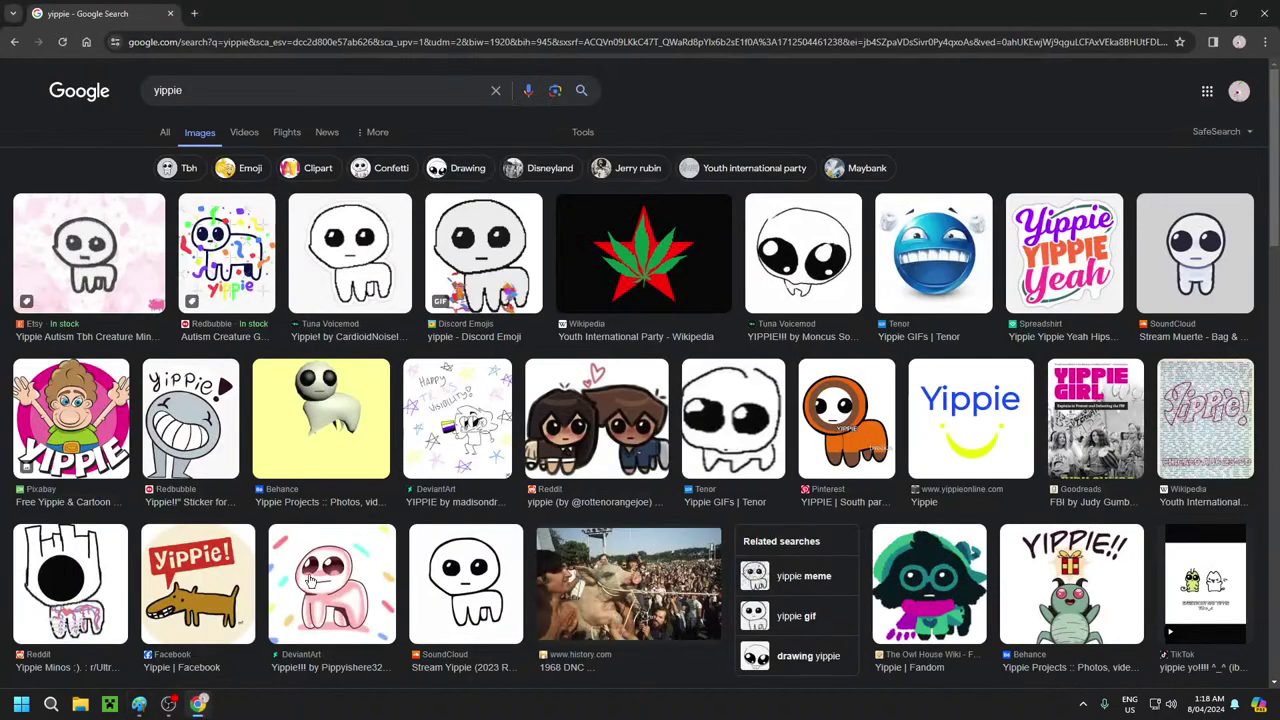
double_click(243, 91)
key("BackSpace")
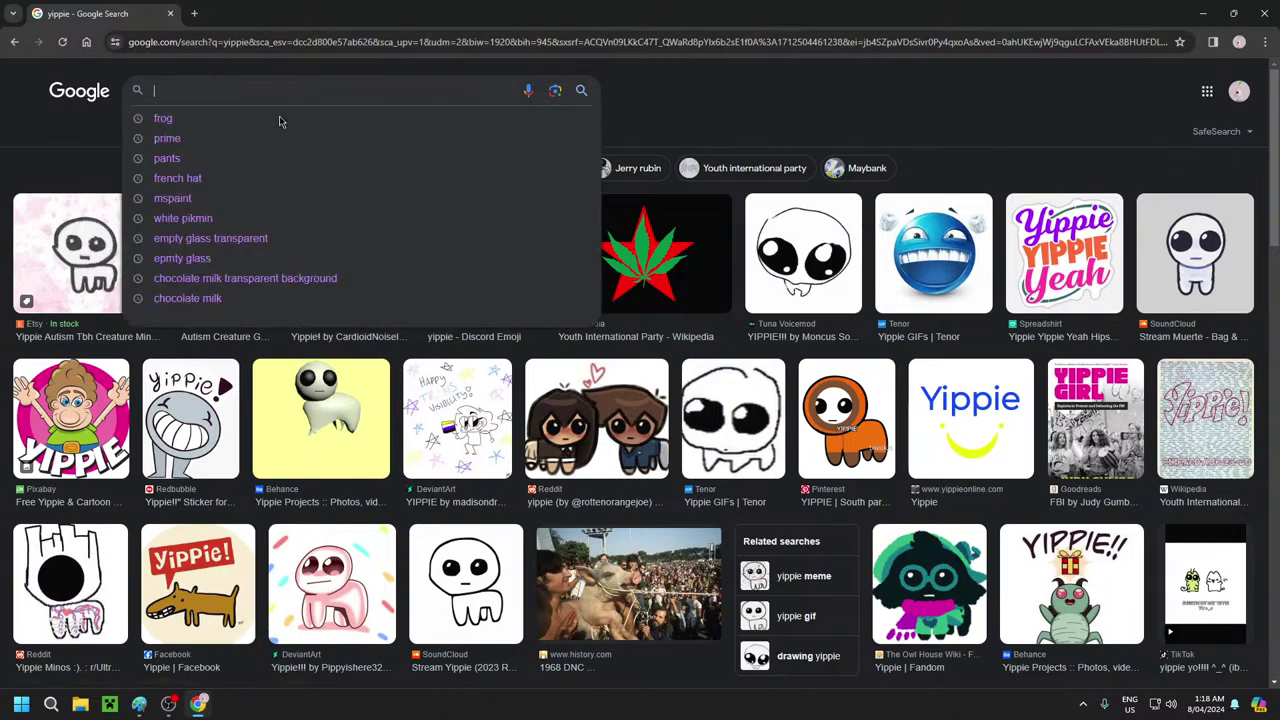
type("prime ")
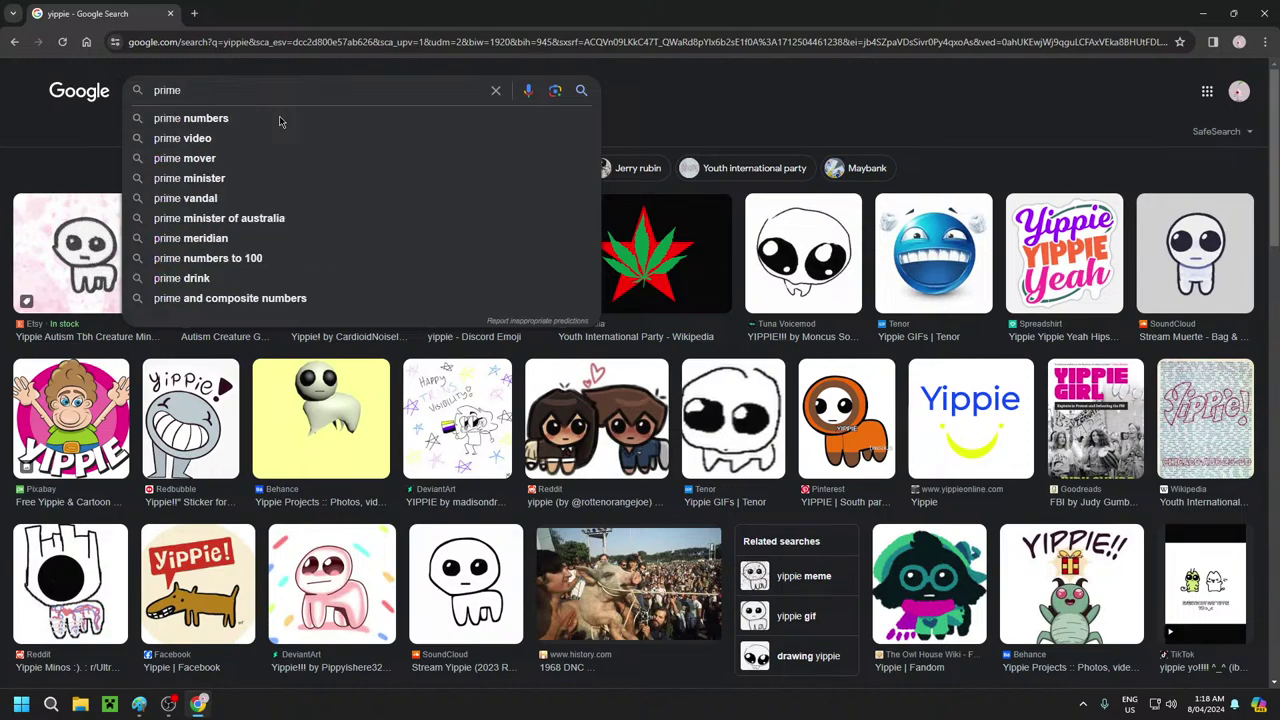
type("fired ")
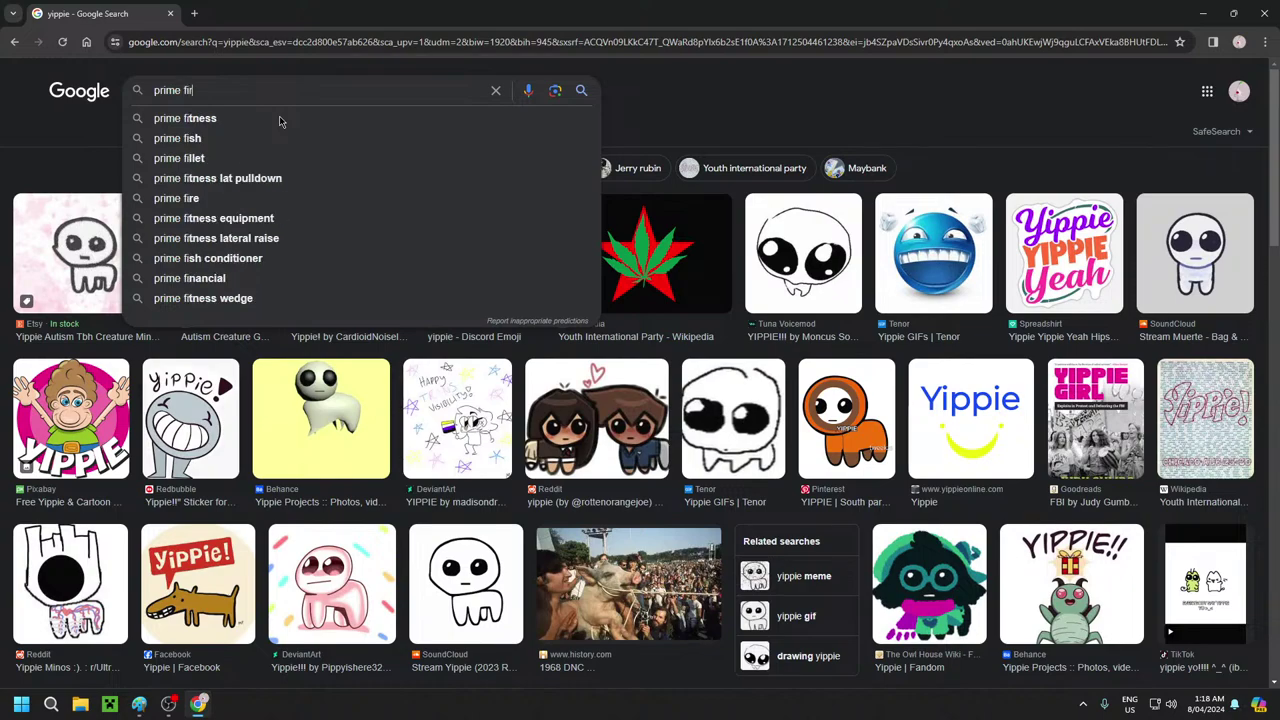
type("chicken")
key("Return")
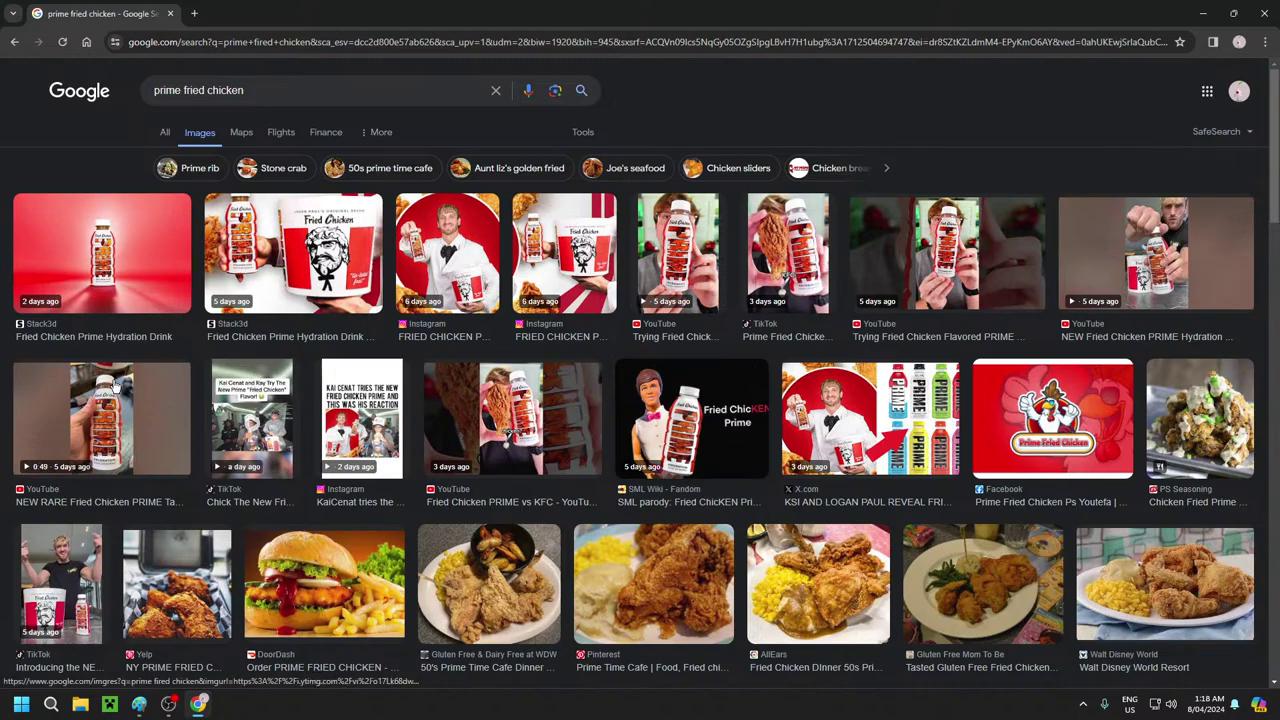
Open the YouTube taste test result with the hand-held Fried Chicken Prime bottle and copy its image
left_click(100, 418)
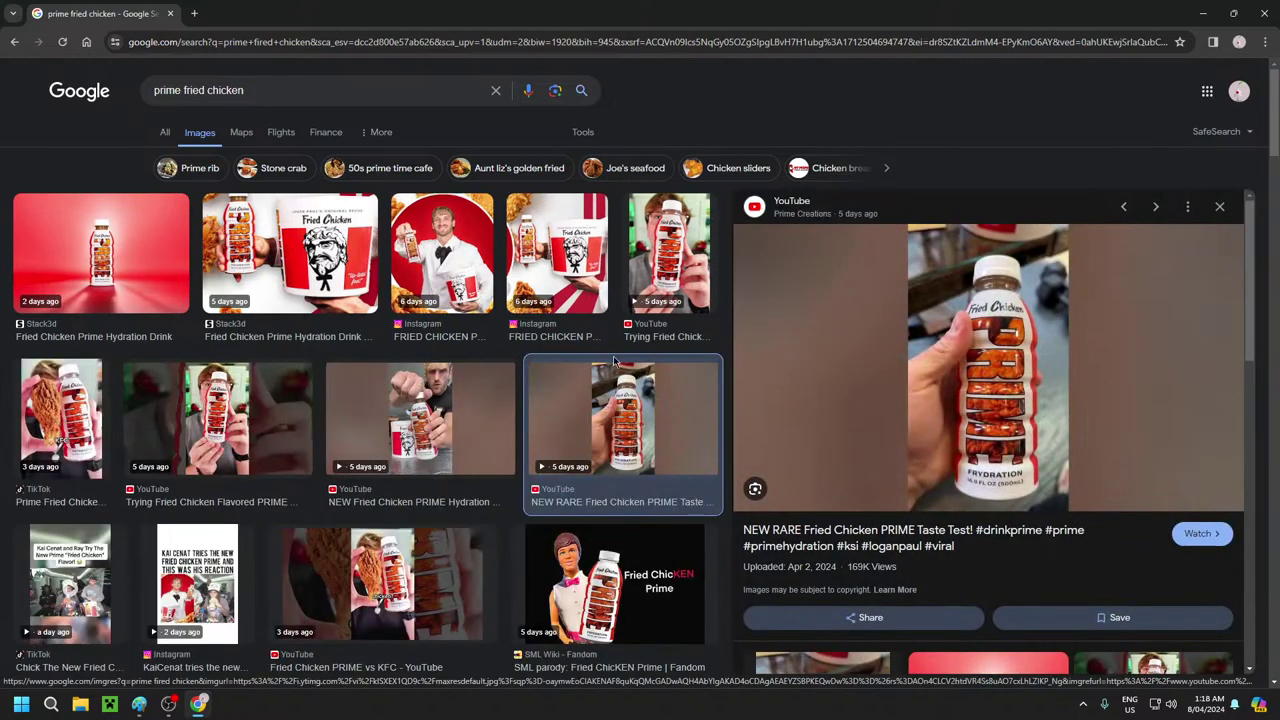
right_click(980, 390)
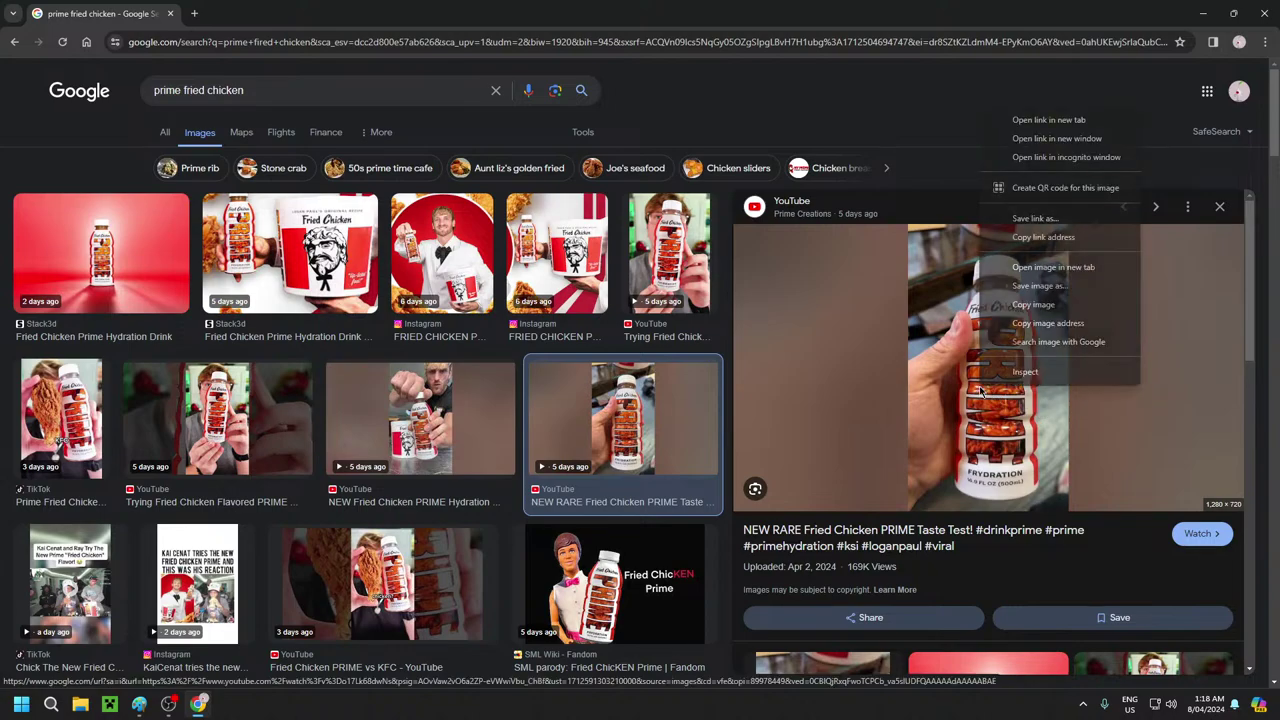
left_click(1066, 305)
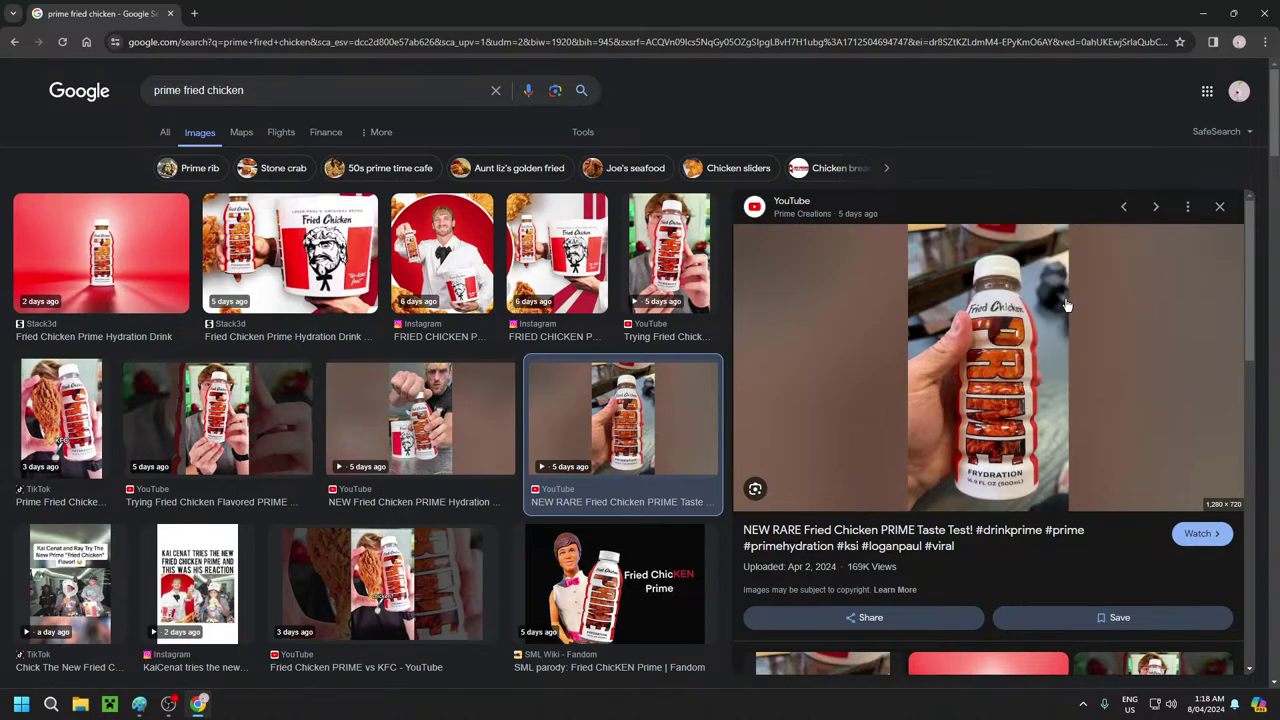
Switch to Paint, paste the bottle photo, shrink it to about 505 × 297 px and move it to the empty area beside the frog
left_click(139, 704)
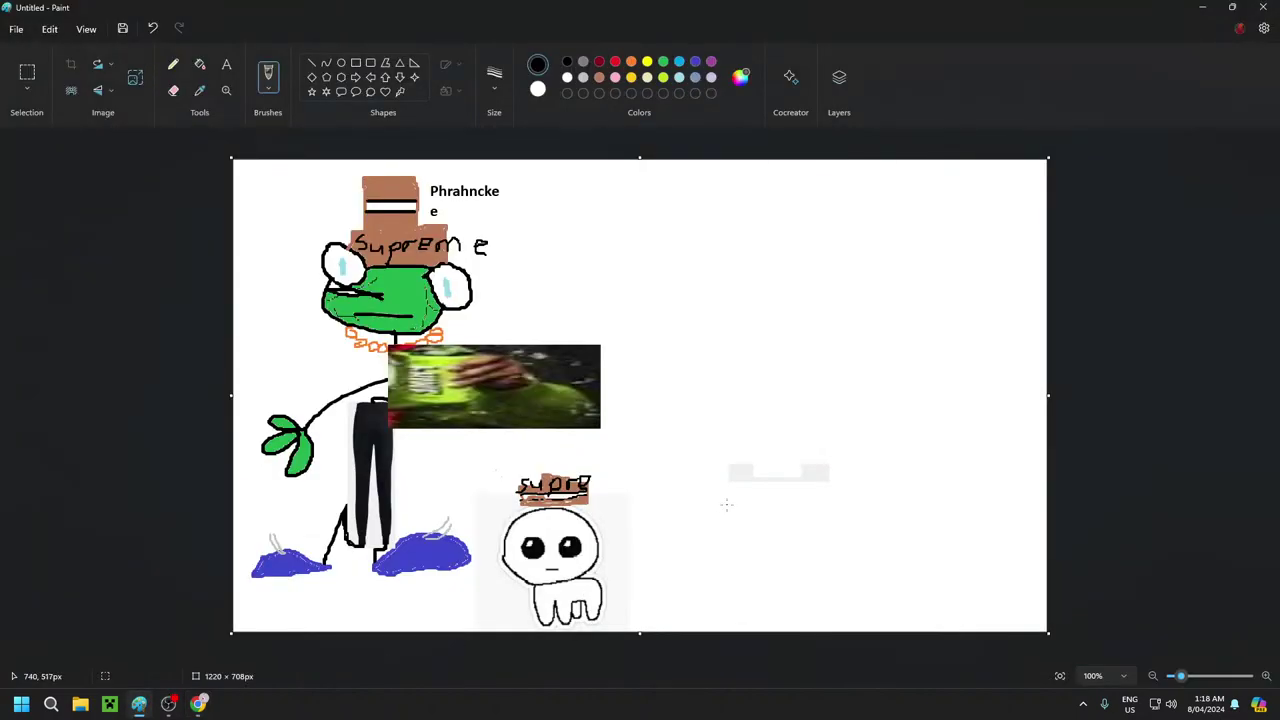
key("ctrl+v")
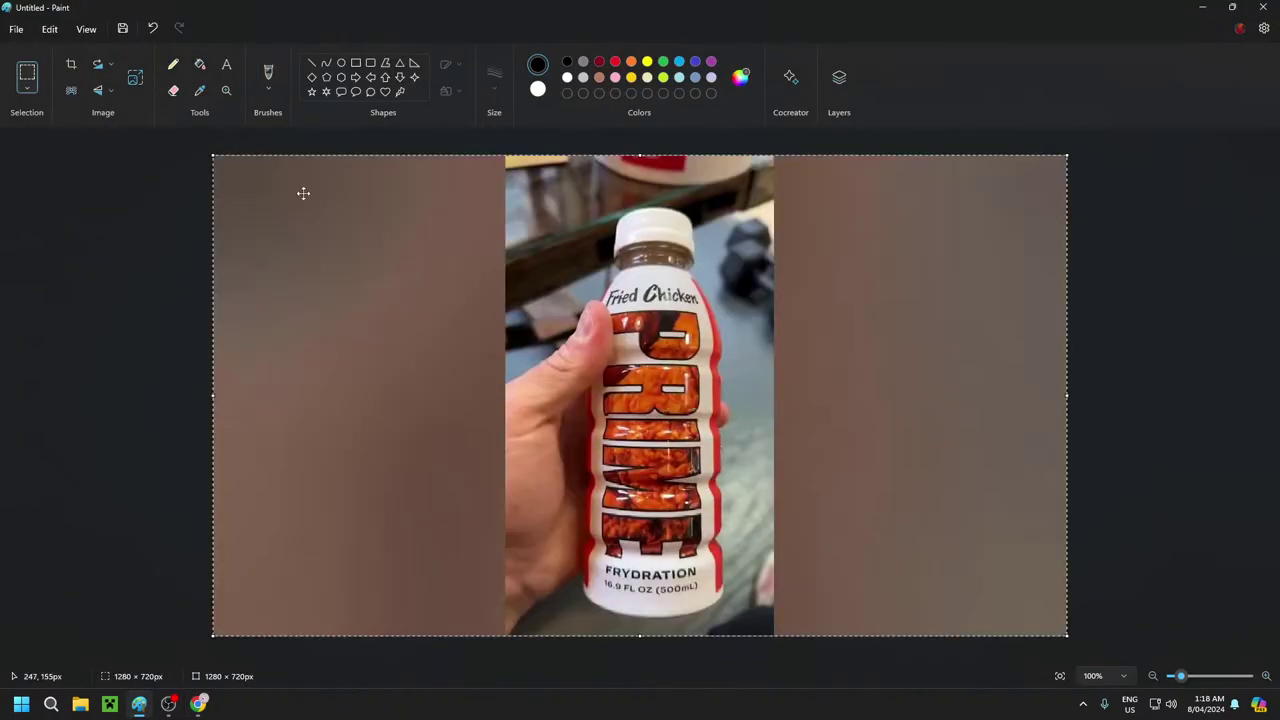
left_click_drag(213, 156, 729, 437)
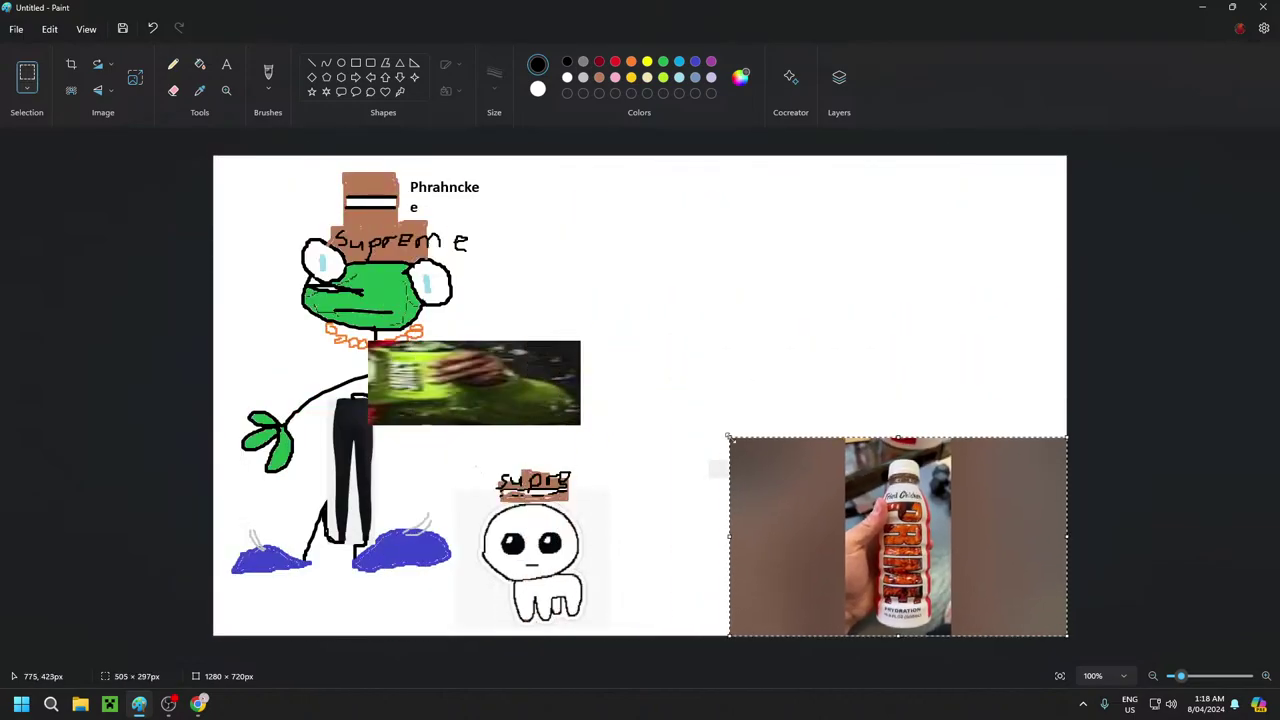
left_click_drag(889, 522, 870, 368)
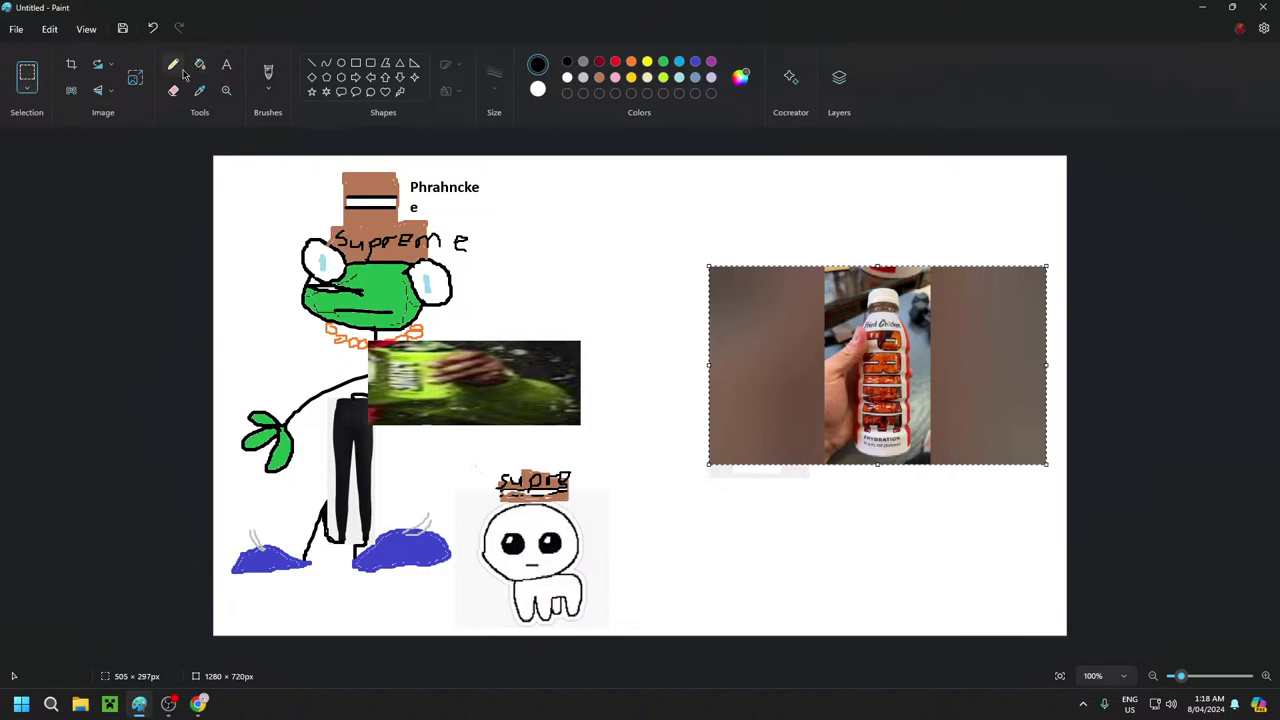
Select the hand and bottle part of the photo, move it over the green Prime bottle and shrink it to fit the arm picture
left_click(27, 74)
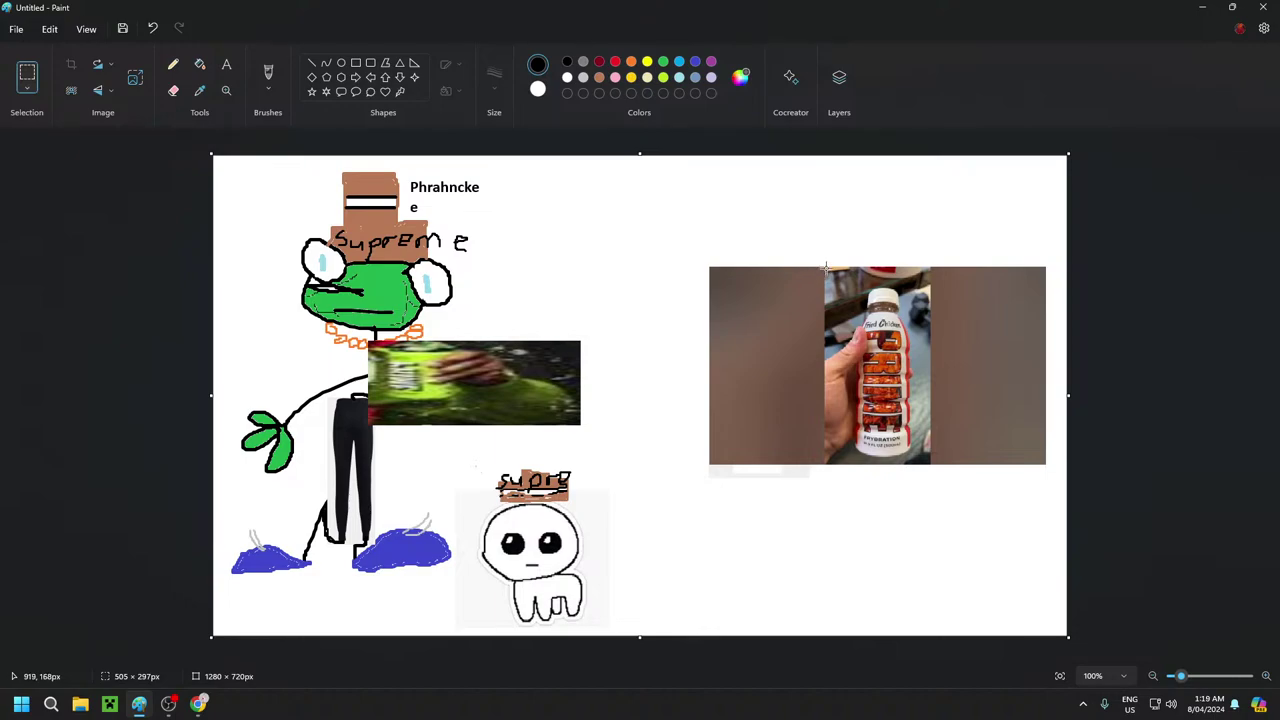
left_click_drag(825, 267, 922, 458)
left_click_drag(884, 385, 520, 354)
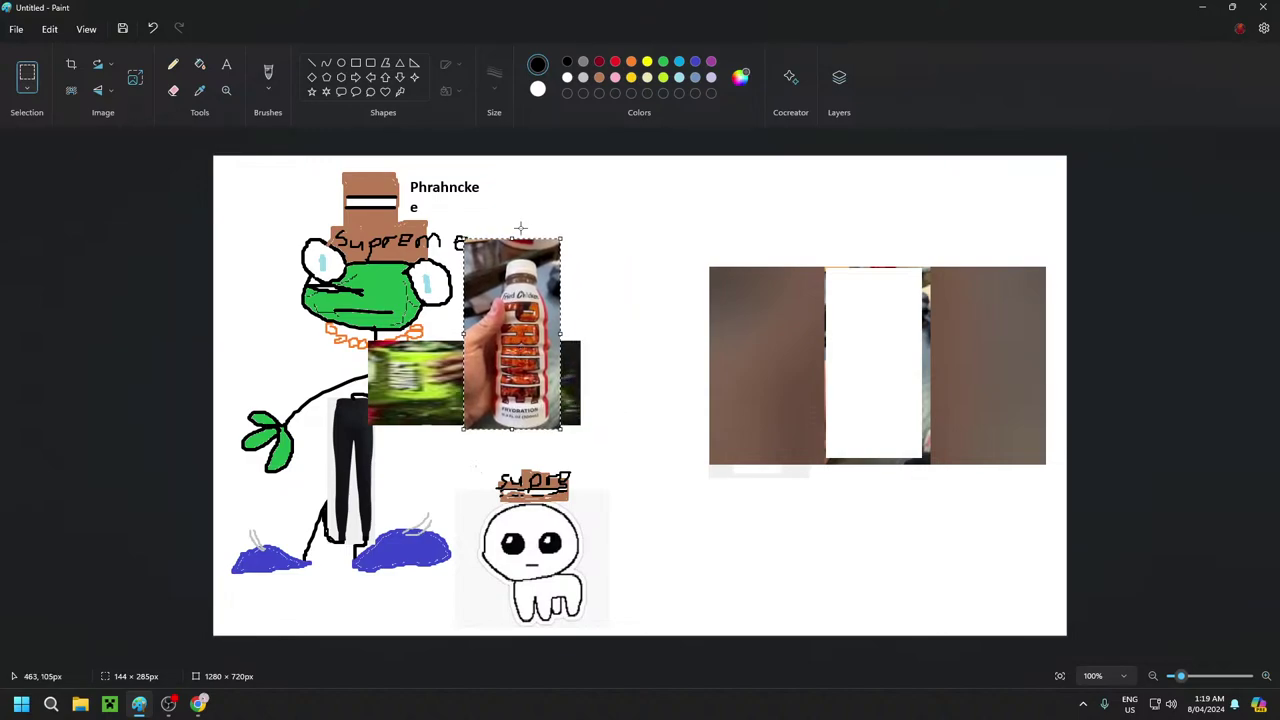
left_click_drag(512, 239, 437, 385)
left_click(633, 316)
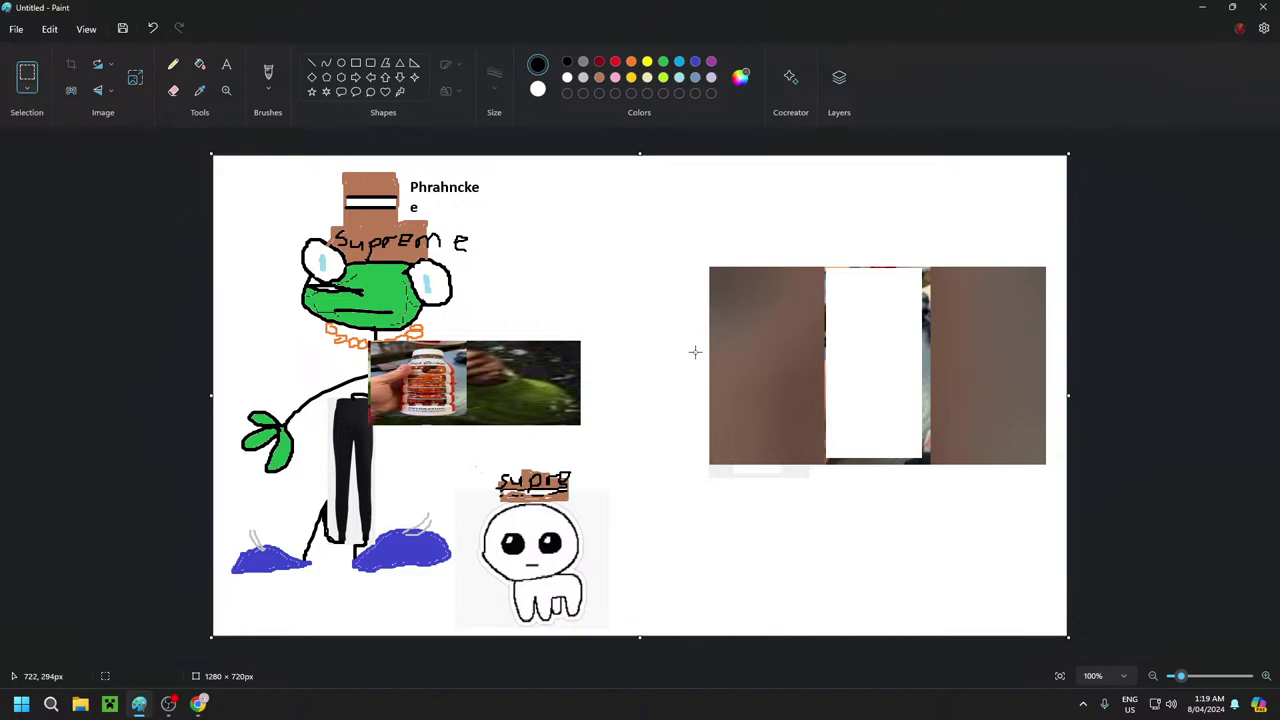
Select the leftover pieces of the bottle photo in the empty area and delete them
left_click_drag(686, 250, 1055, 483)
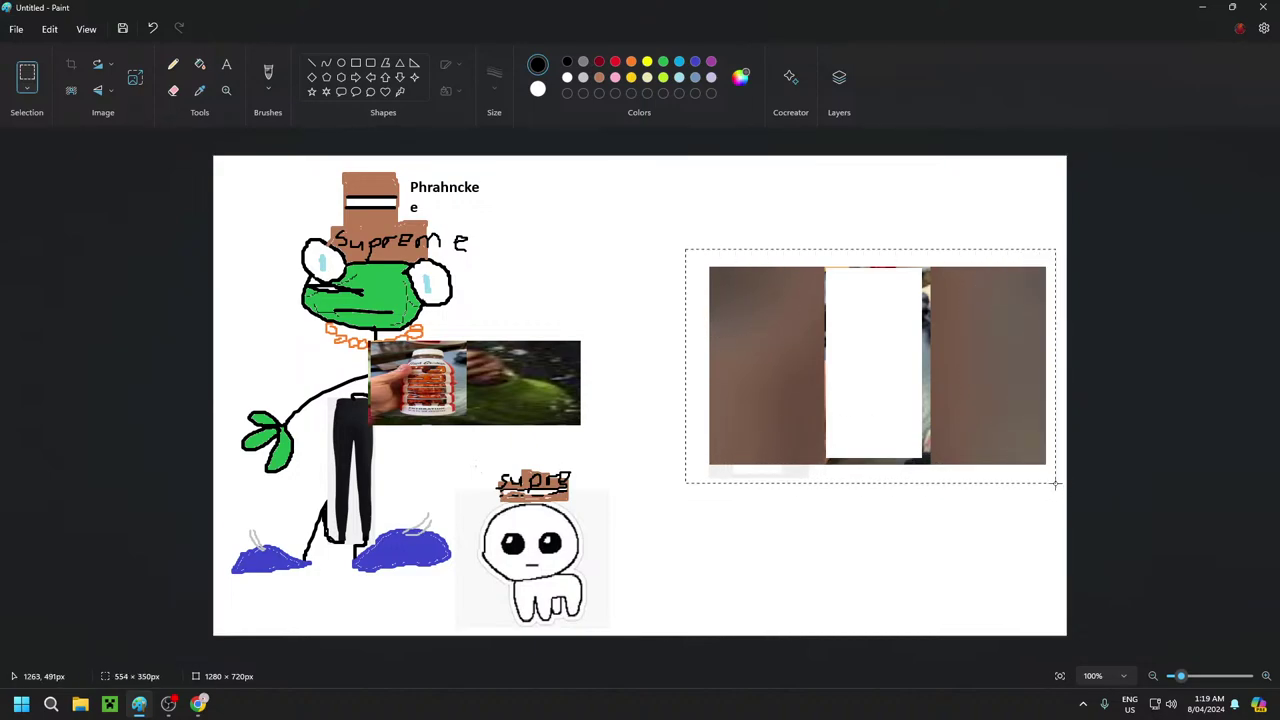
right_click(899, 386)
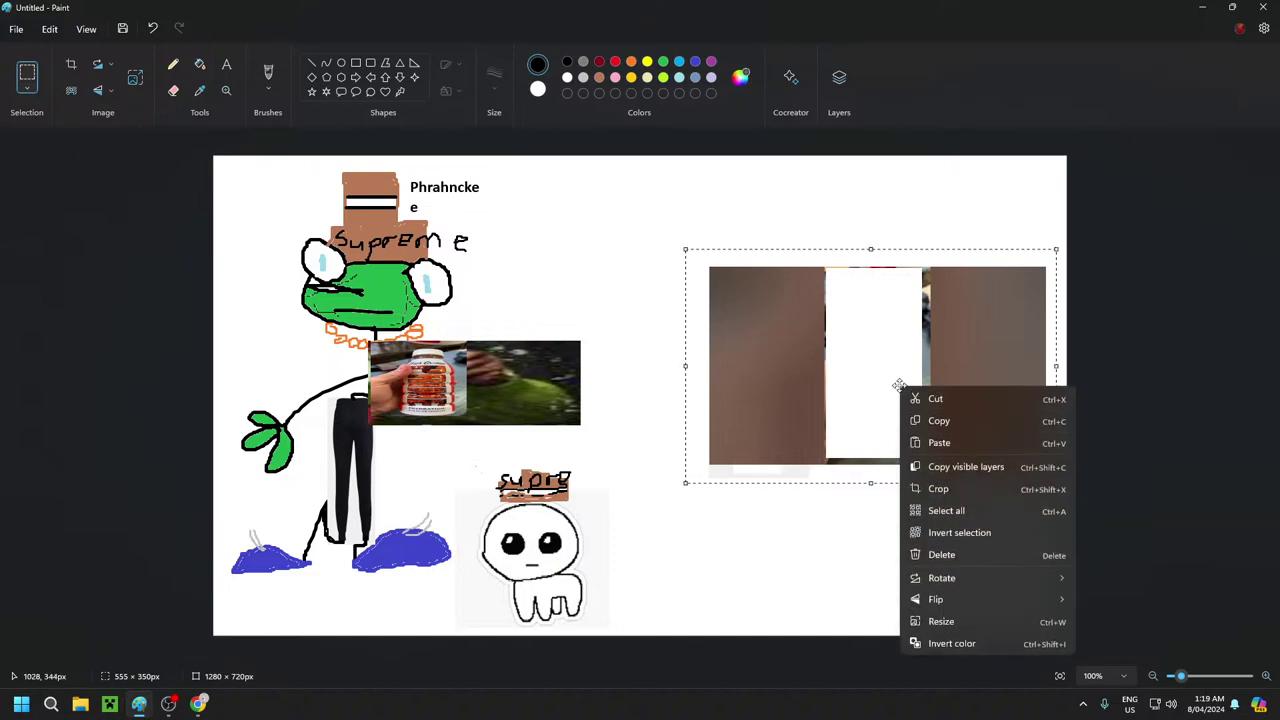
left_click(986, 555)
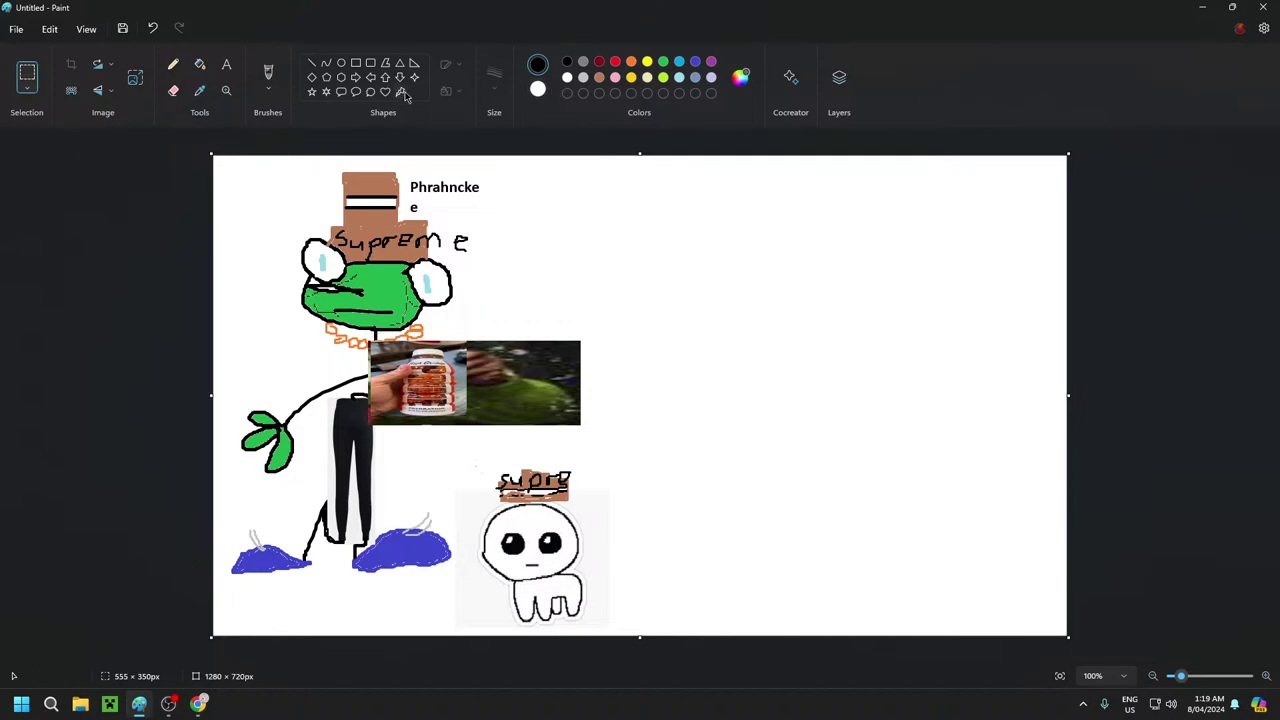
Draw a 3 px black leash from the hand holding the bottle to the creature's neck and add a black collar
left_click(268, 75)
left_click(494, 75)
left_click(515, 145)
mouse_move(394, 404)
left_mouse_down()
mouse_move(416, 482)
mouse_move(489, 592)
mouse_move(512, 581)
mouse_move(497, 571)
left_mouse_up()
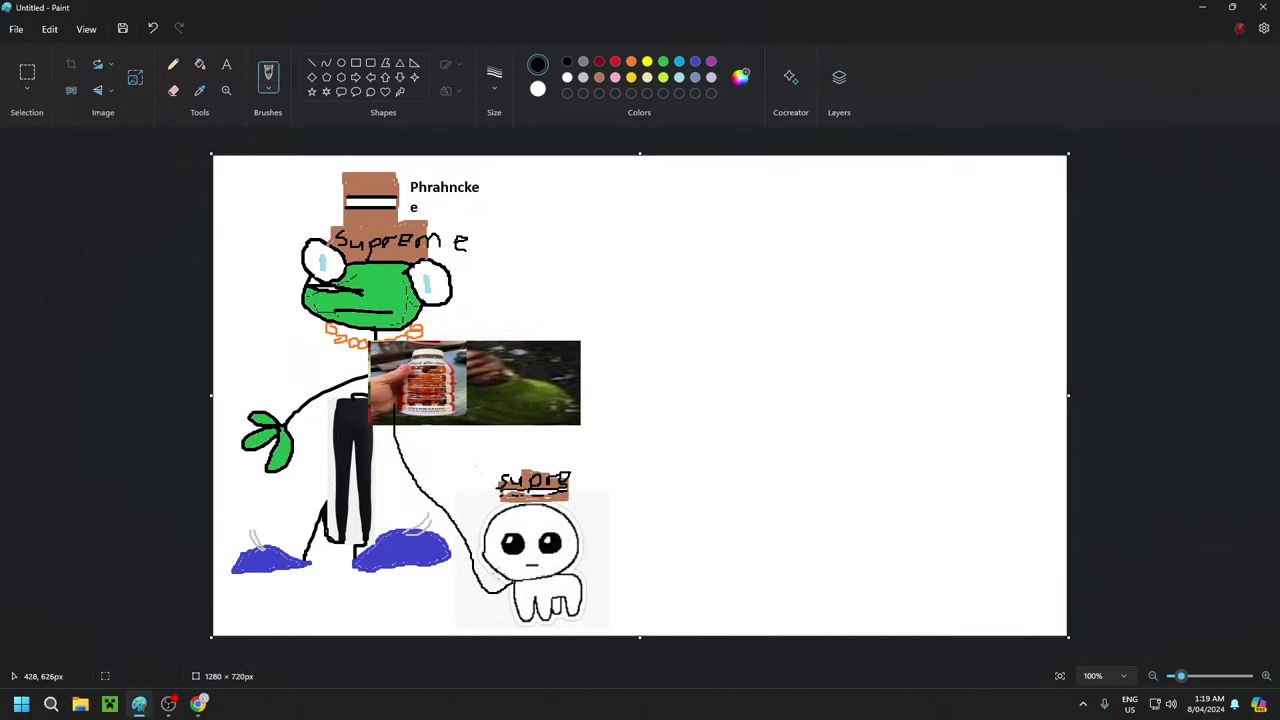
mouse_move(561, 573)
left_mouse_down()
mouse_move(504, 578)
mouse_move(558, 578)
left_mouse_up()
left_click_drag(554, 576, 534, 585)
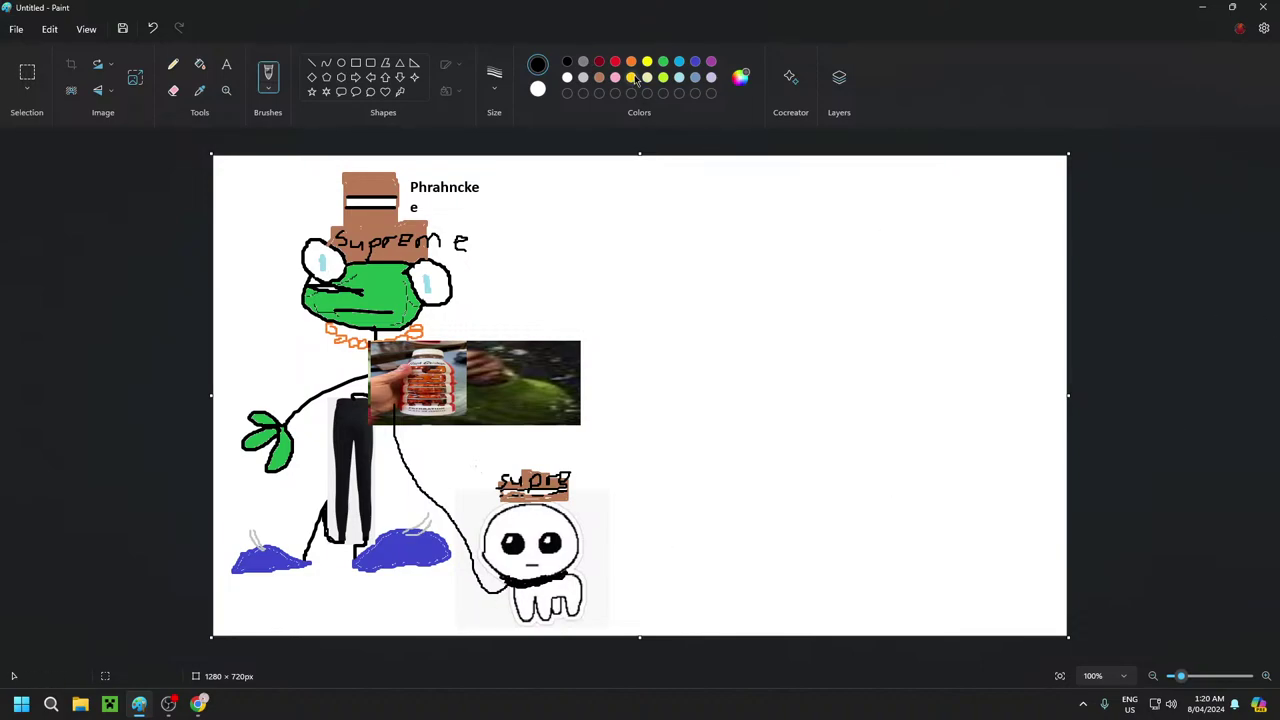
Outline a brown stick running from the canvas edge into the frog's green hand
left_click(599, 77)
mouse_move(265, 430)
left_mouse_down()
mouse_move(208, 420)
mouse_move(212, 435)
left_mouse_up()
left_click_drag(241, 436, 216, 433)
Paint the inside of the brown stick solid with an 8 px brush
left_click(494, 83)
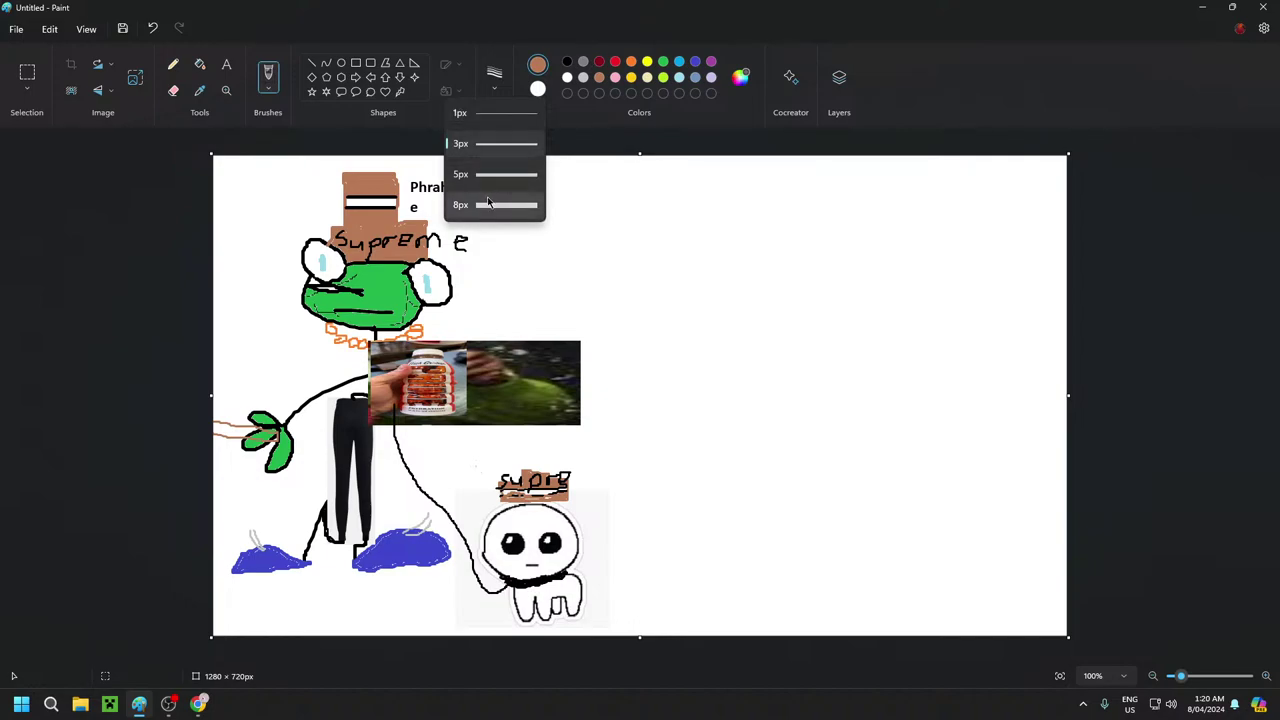
left_click(536, 205)
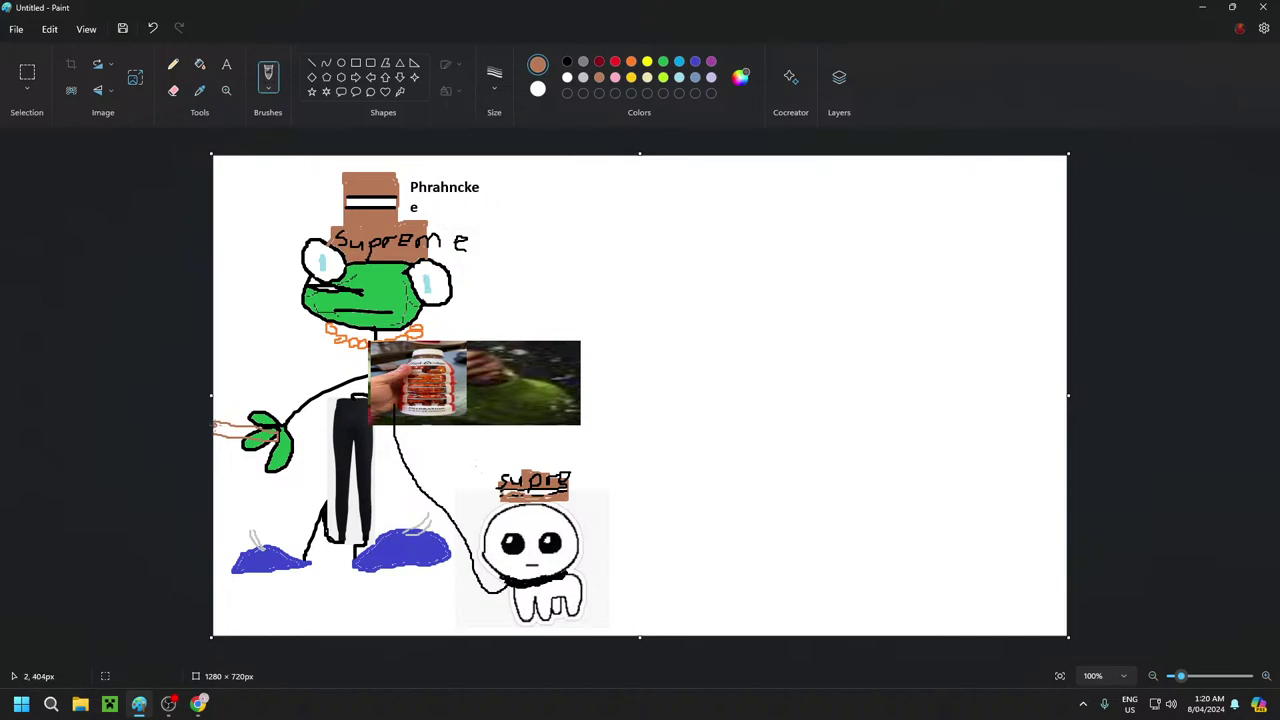
left_click_drag(214, 424, 258, 429)
left_click_drag(258, 435, 218, 430)
left_click_drag(238, 433, 226, 431)
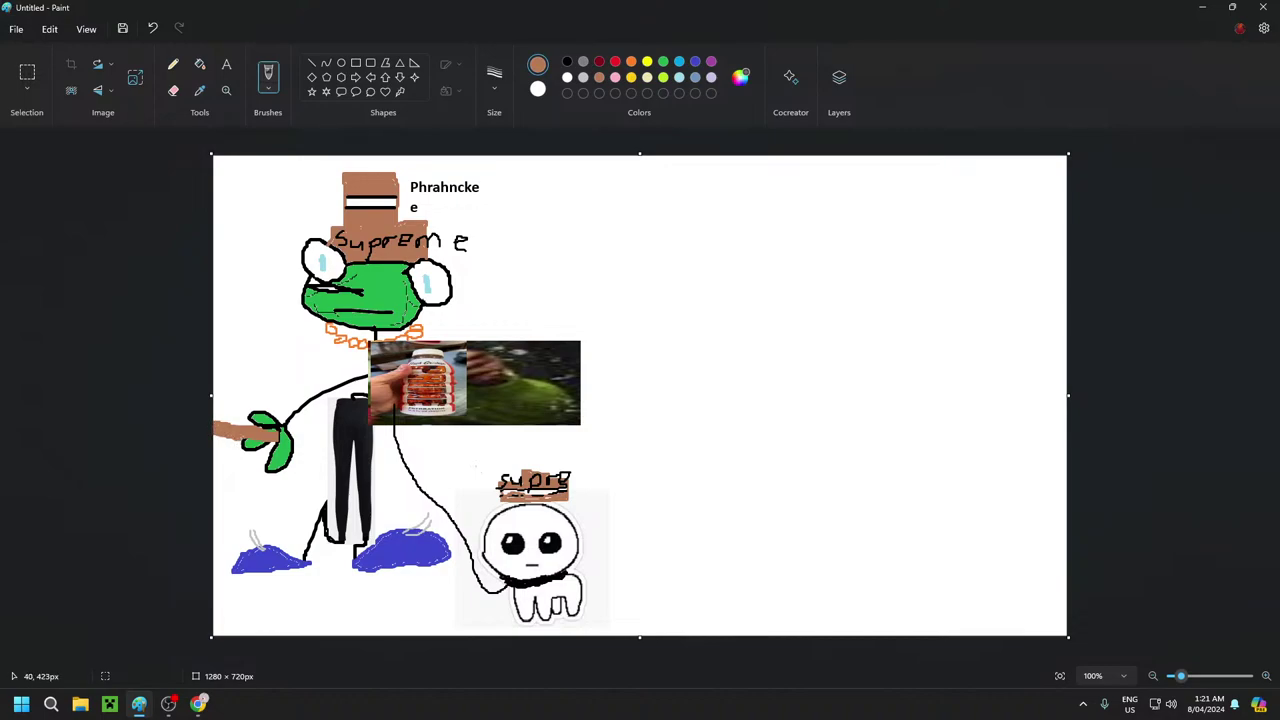
Draw red veins across the whites of both frog eyes with a 3 px brush
left_click(615, 61)
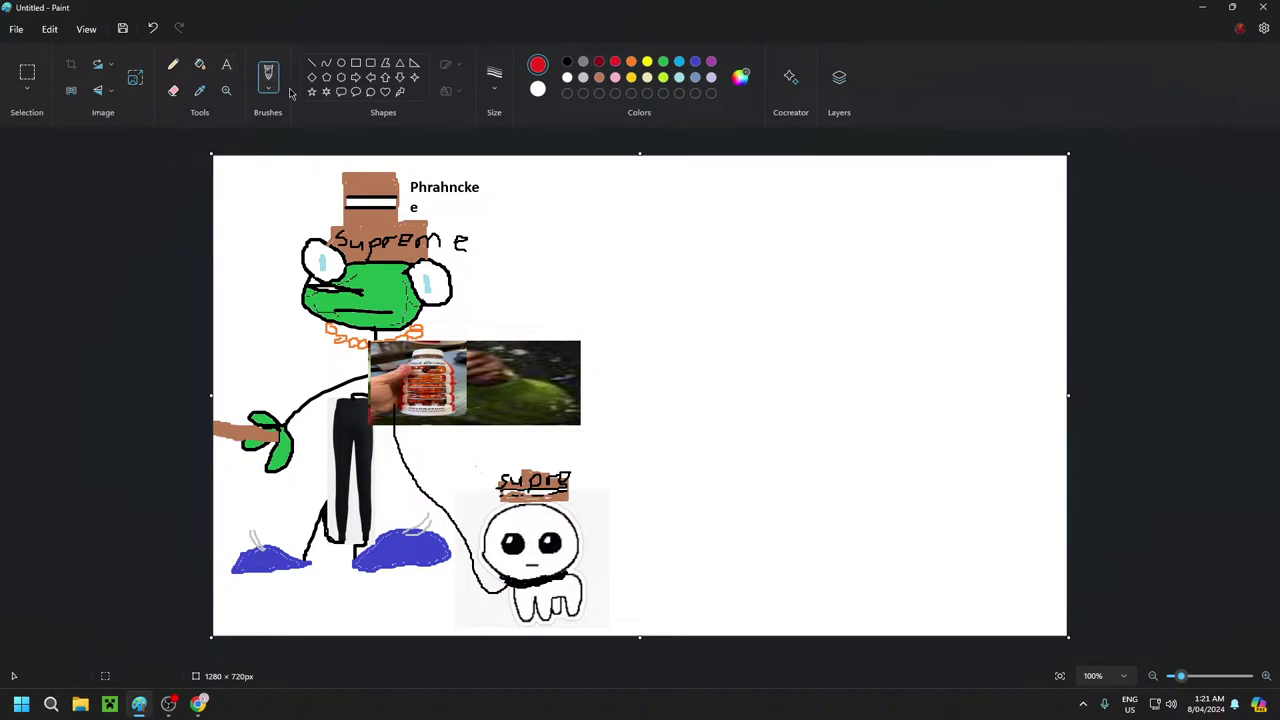
left_click(494, 78)
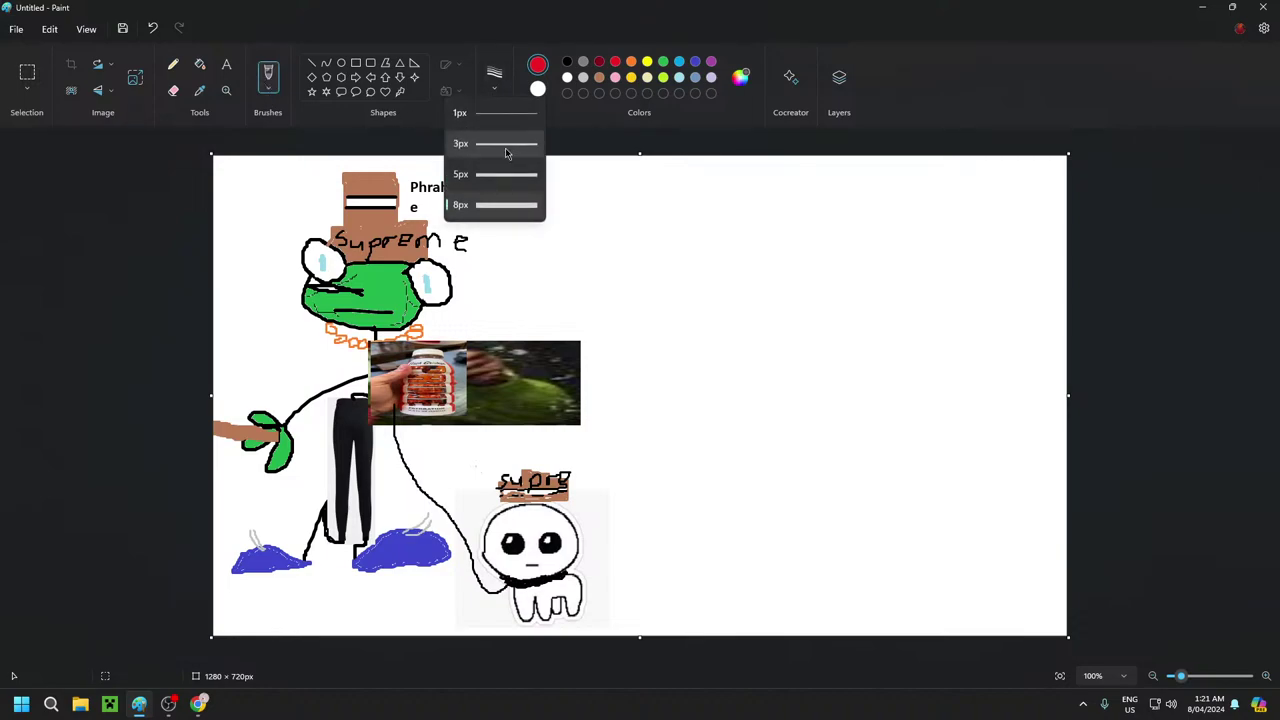
left_click(507, 150)
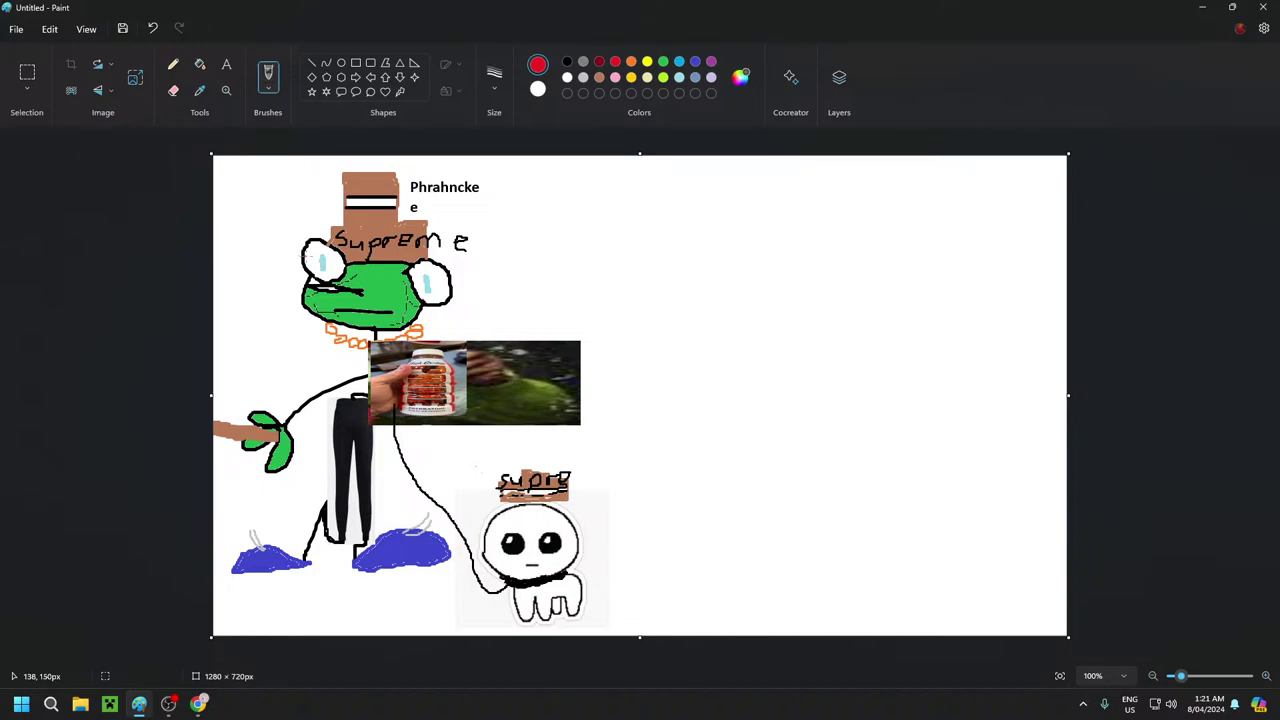
left_click_drag(309, 256, 312, 257)
mouse_move(432, 265)
left_mouse_down()
mouse_move(420, 275)
mouse_move(432, 272)
left_mouse_up()
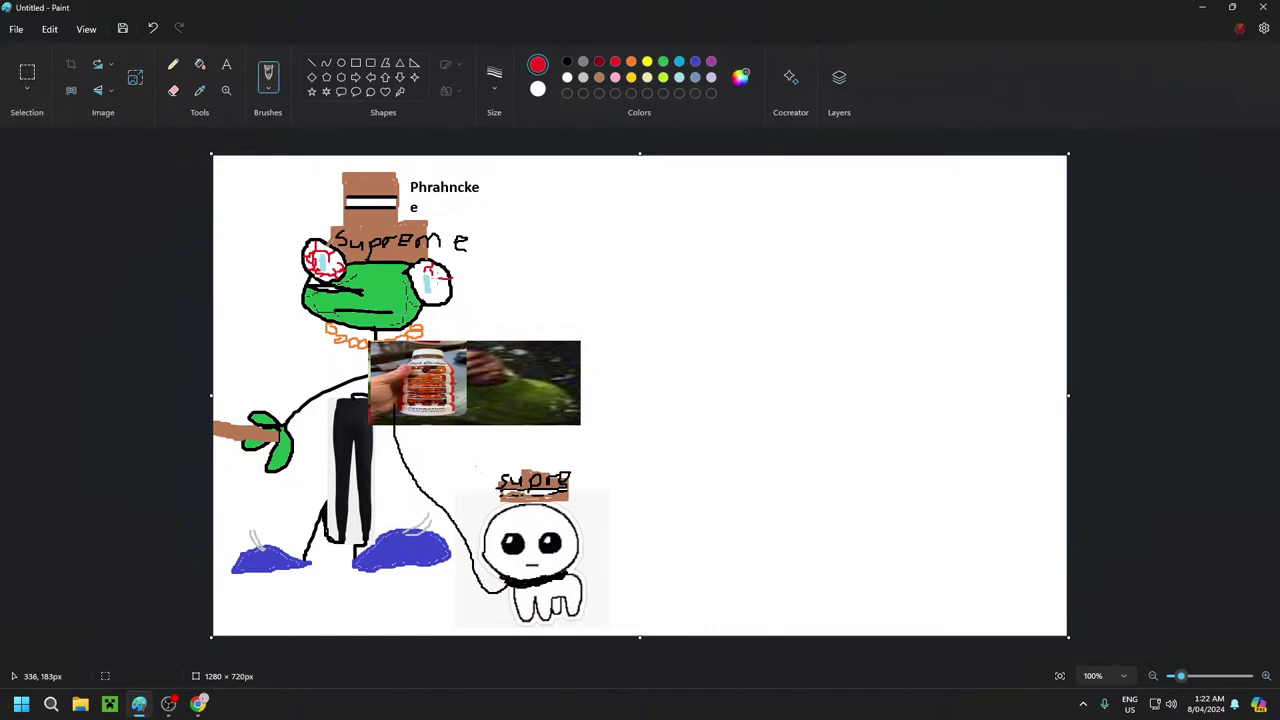
left_click_drag(443, 277, 440, 282)
Draw small black marks on the brown stick beside the frog's green hand with a 3 px brush
left_click(568, 61)
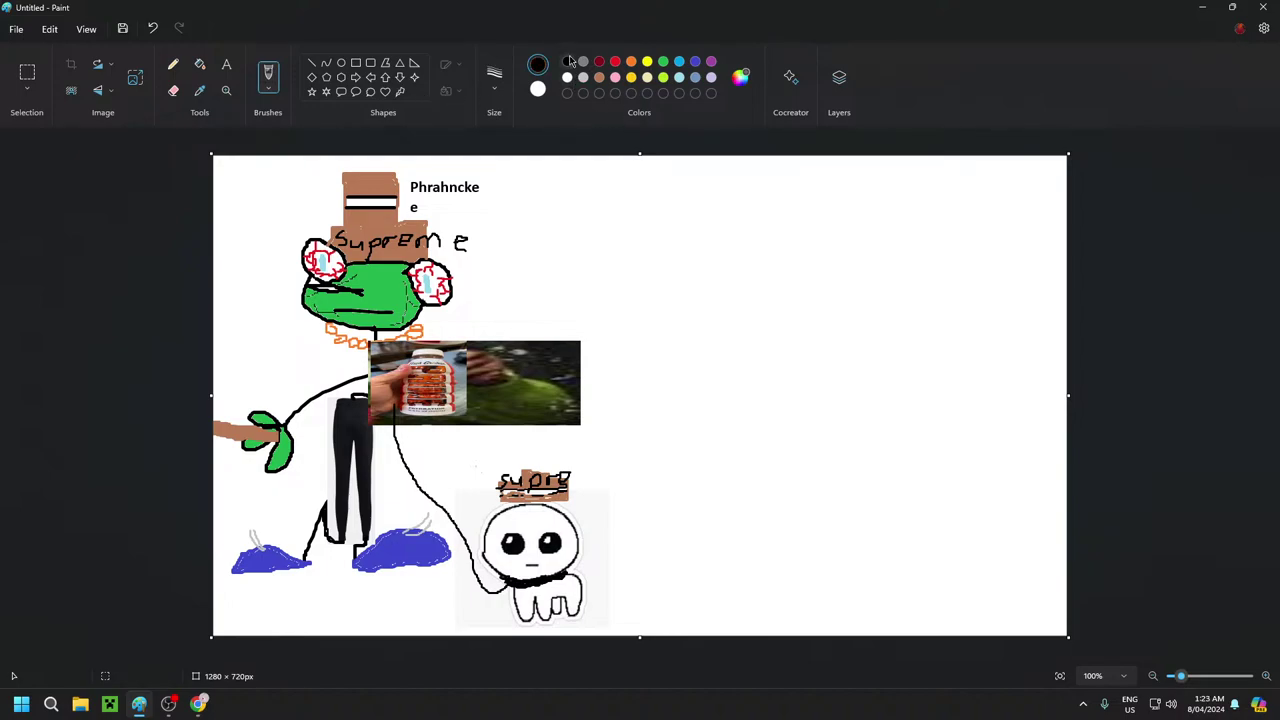
left_click(494, 78)
left_click(505, 149)
left_click_drag(228, 424, 228, 425)
left_click_drag(229, 423, 226, 434)
left_click(268, 78)
Switch to Chrome, open YouTube in a new tab and search for "titanpikmin"
left_click(198, 704)
left_click(194, 13)
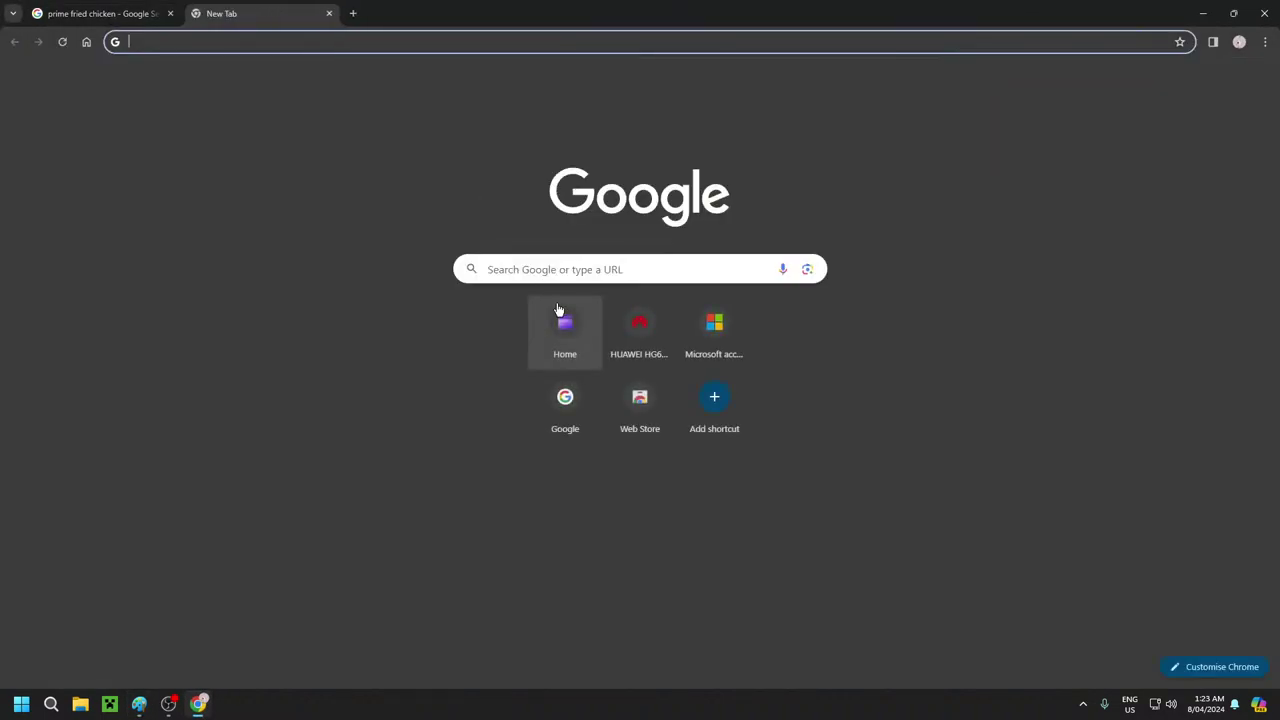
left_click(543, 266)
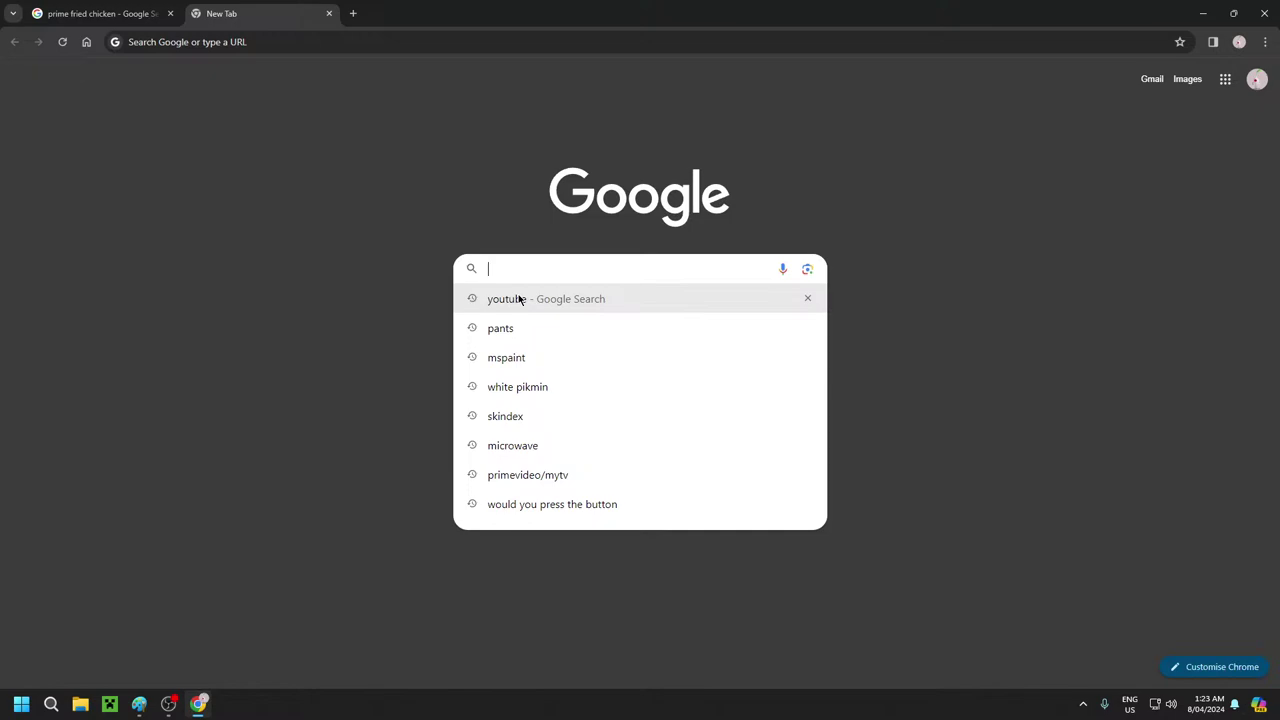
left_click(519, 299)
left_click(233, 221)
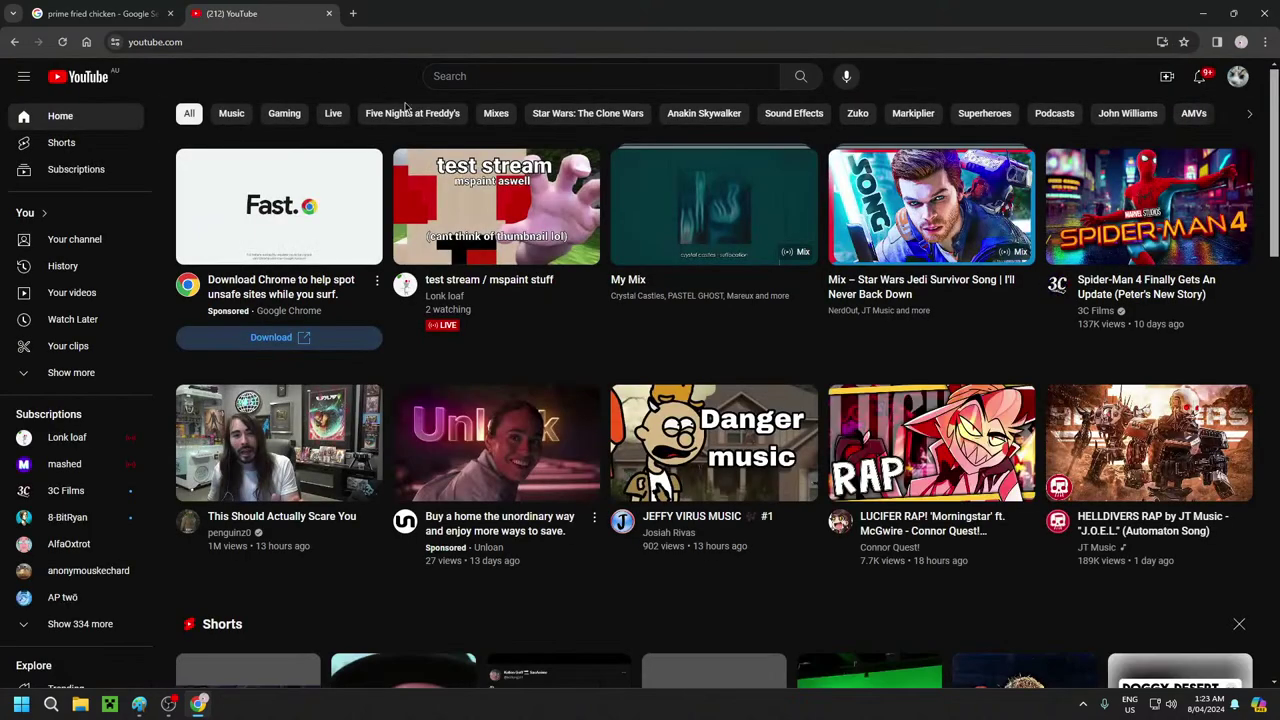
left_click(585, 76)
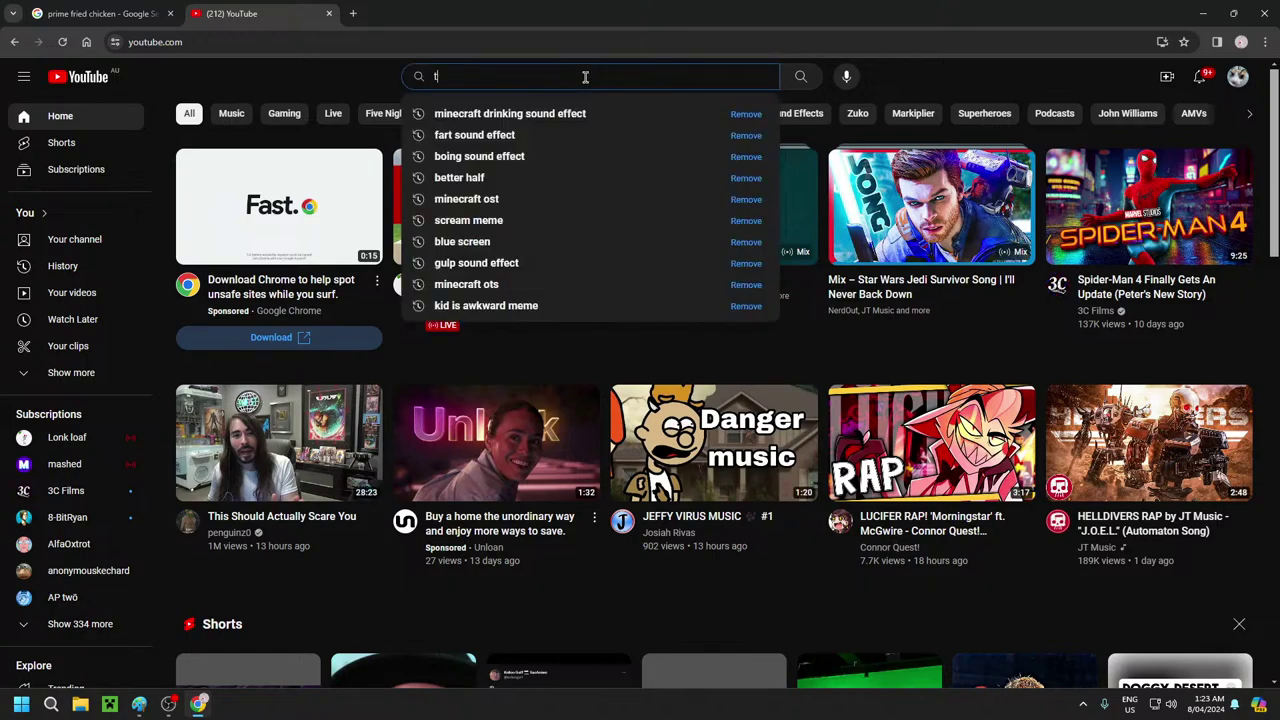
type("titan")
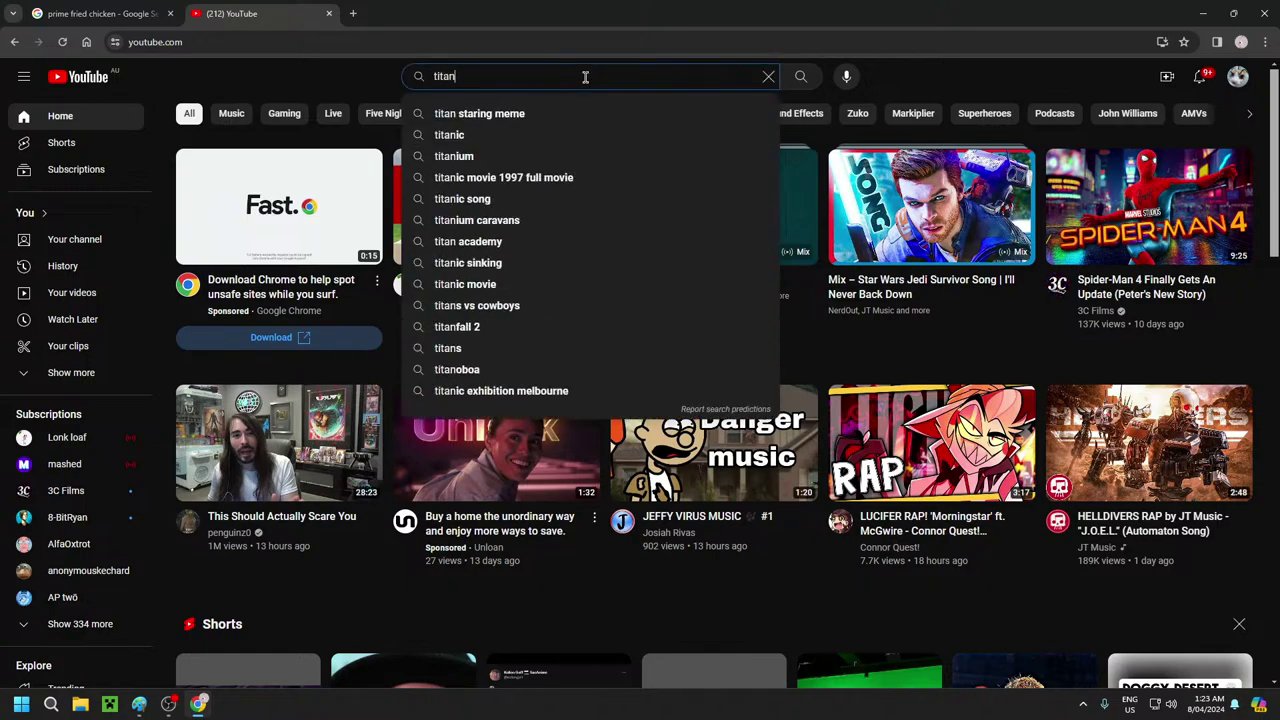
type("pikmin")
key("Return")
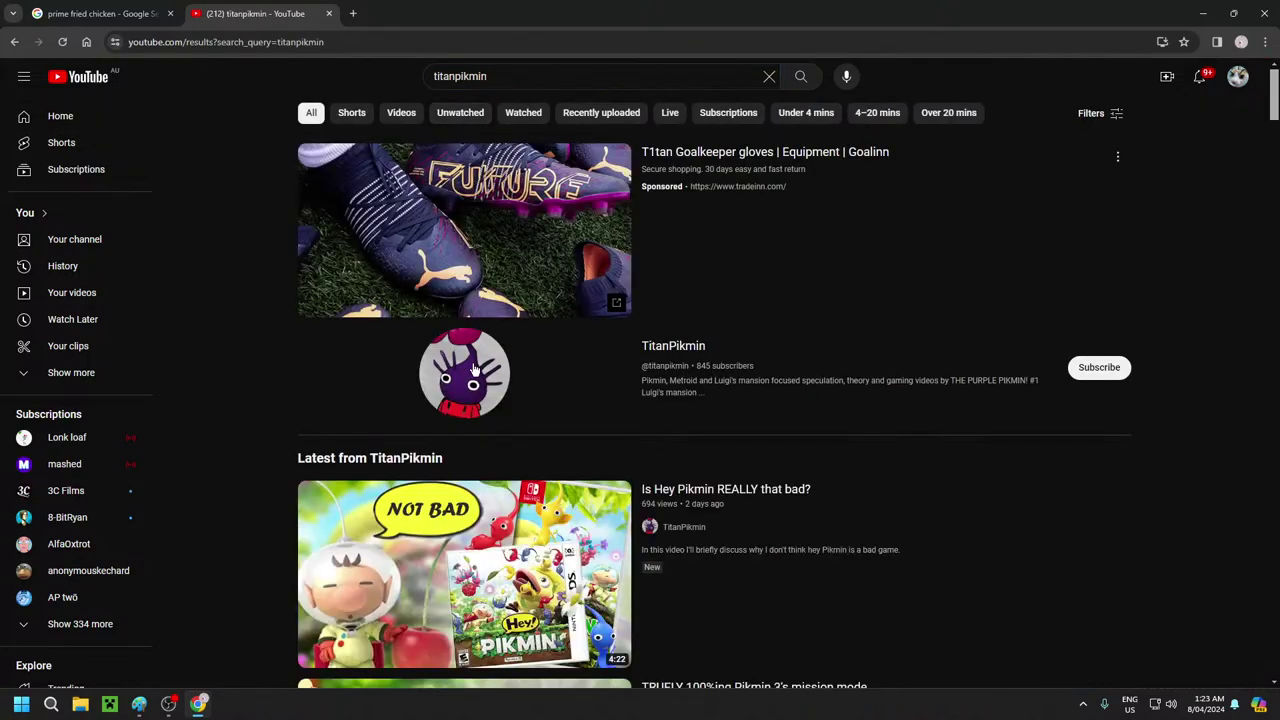
View the purple Pikmin character in the TitanPikmin channel's video "Is Hey Pikmin REALLY that bad?", paused at 0:26, and close the video
left_click(470, 388)
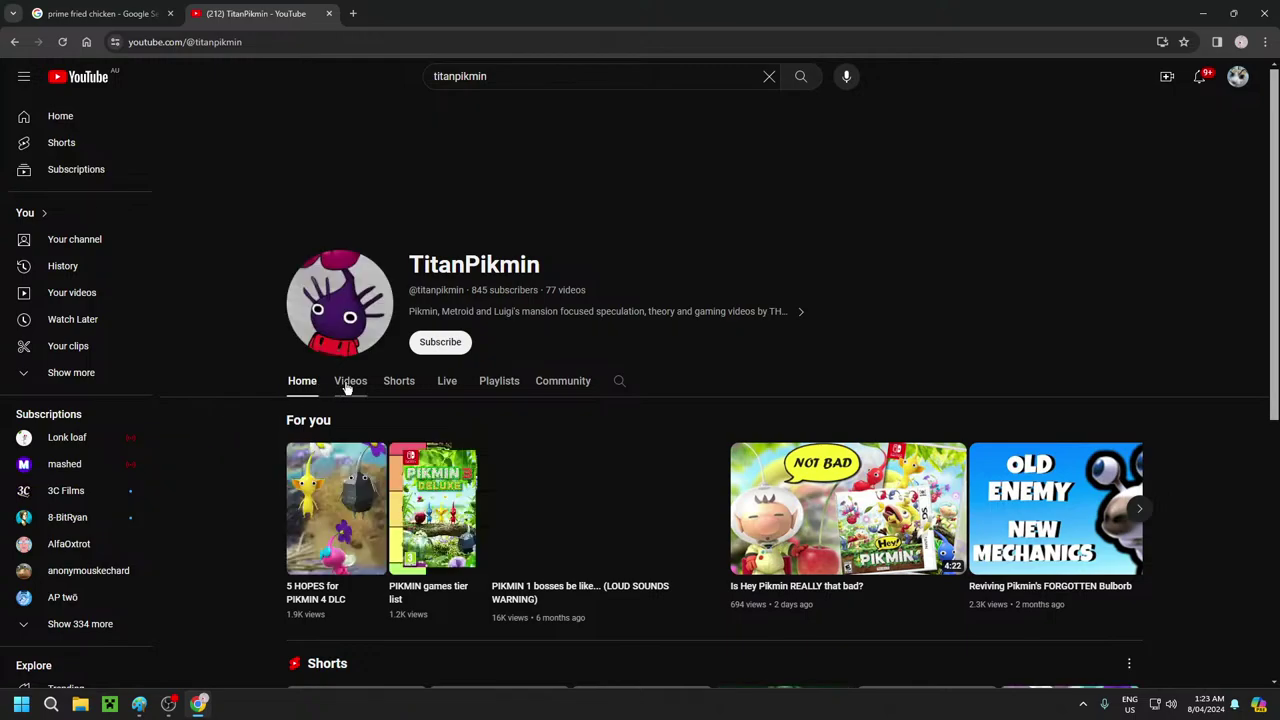
left_click(347, 386)
scroll(236, 414, "down", 1)
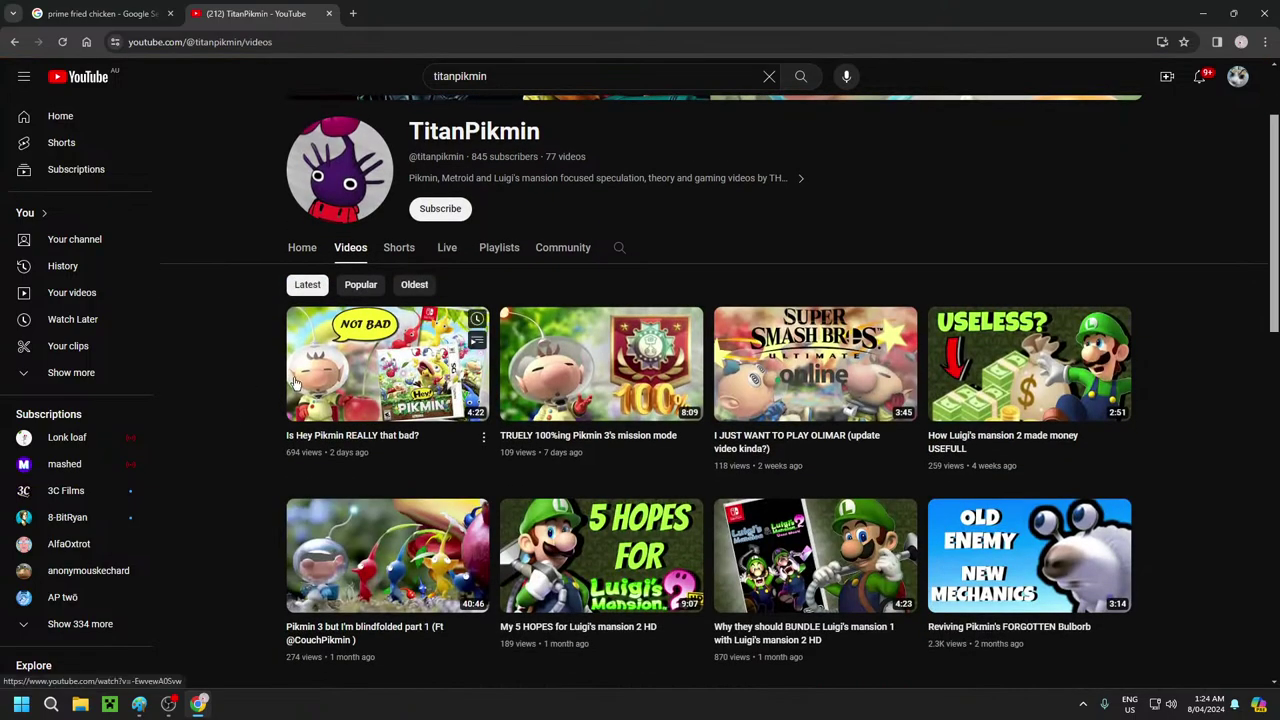
left_click(295, 384)
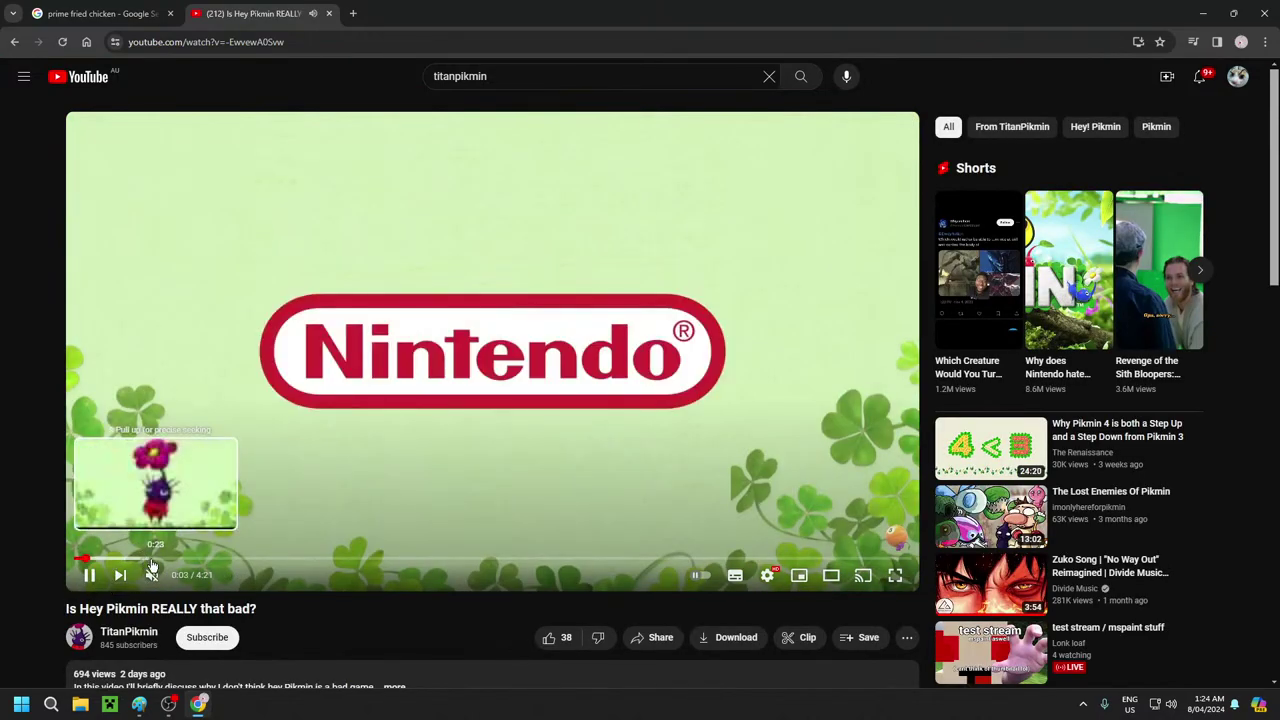
left_click(150, 558)
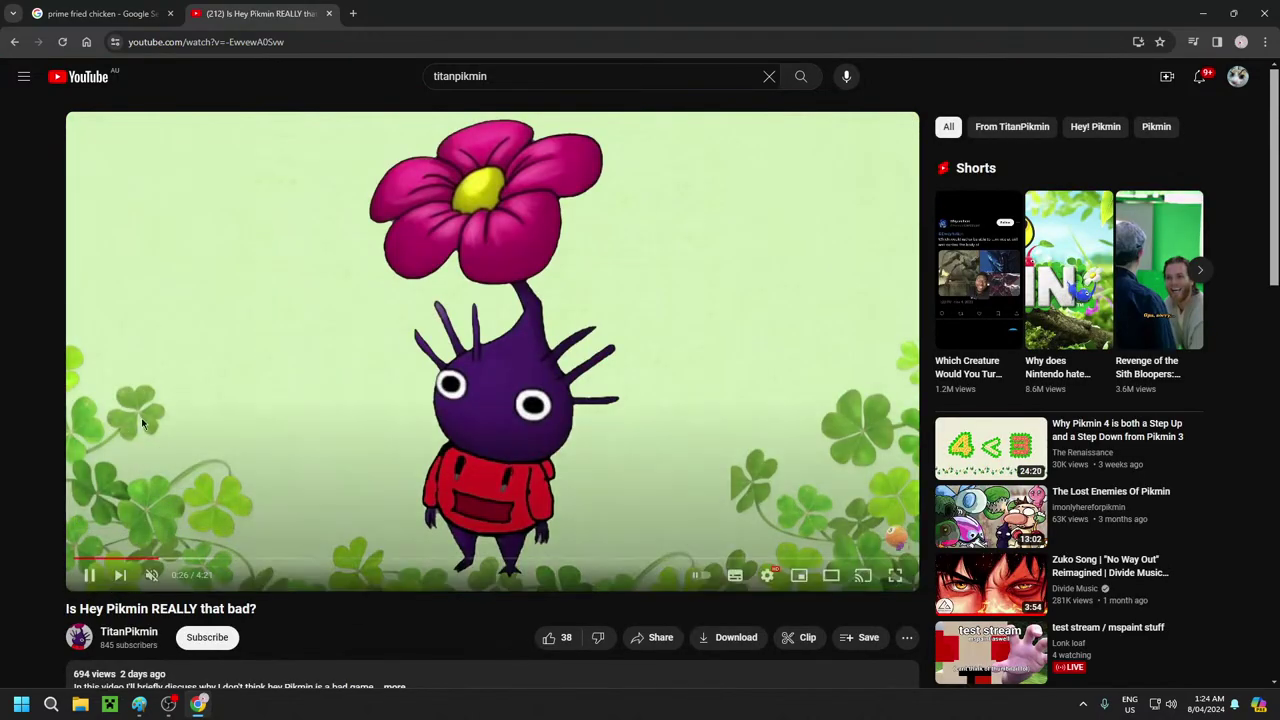
left_click(447, 405)
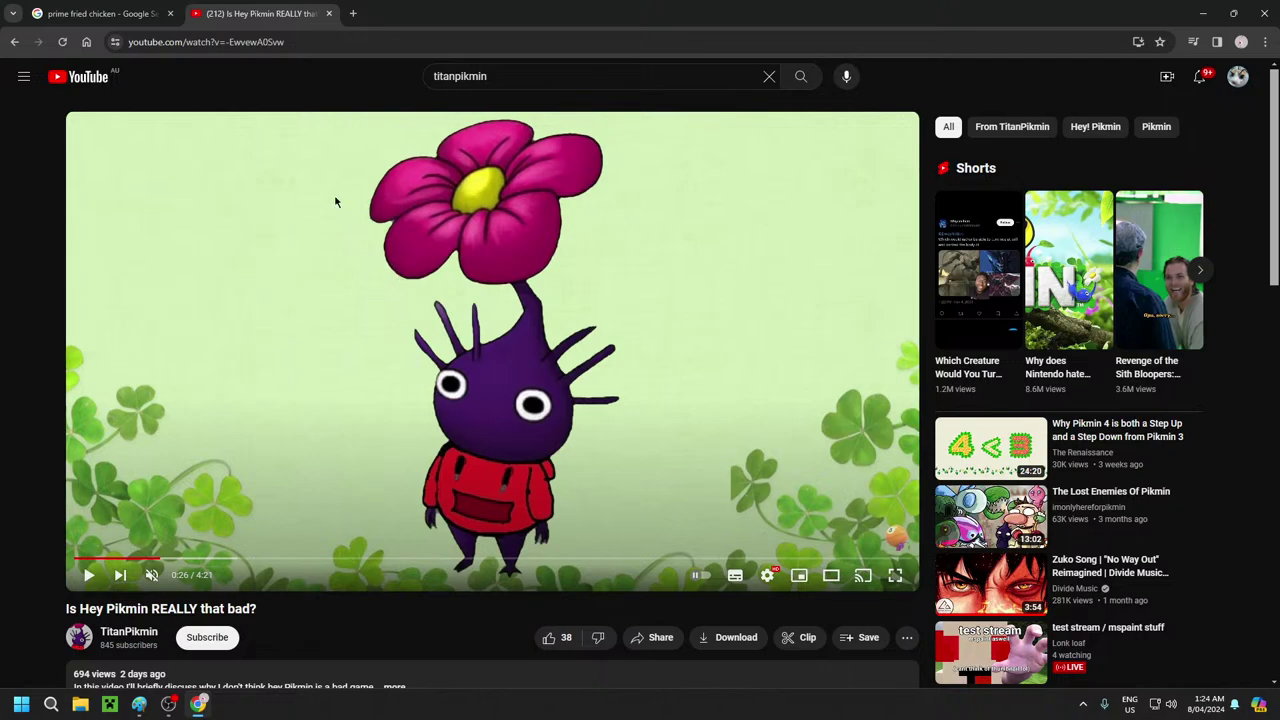
left_click(328, 13)
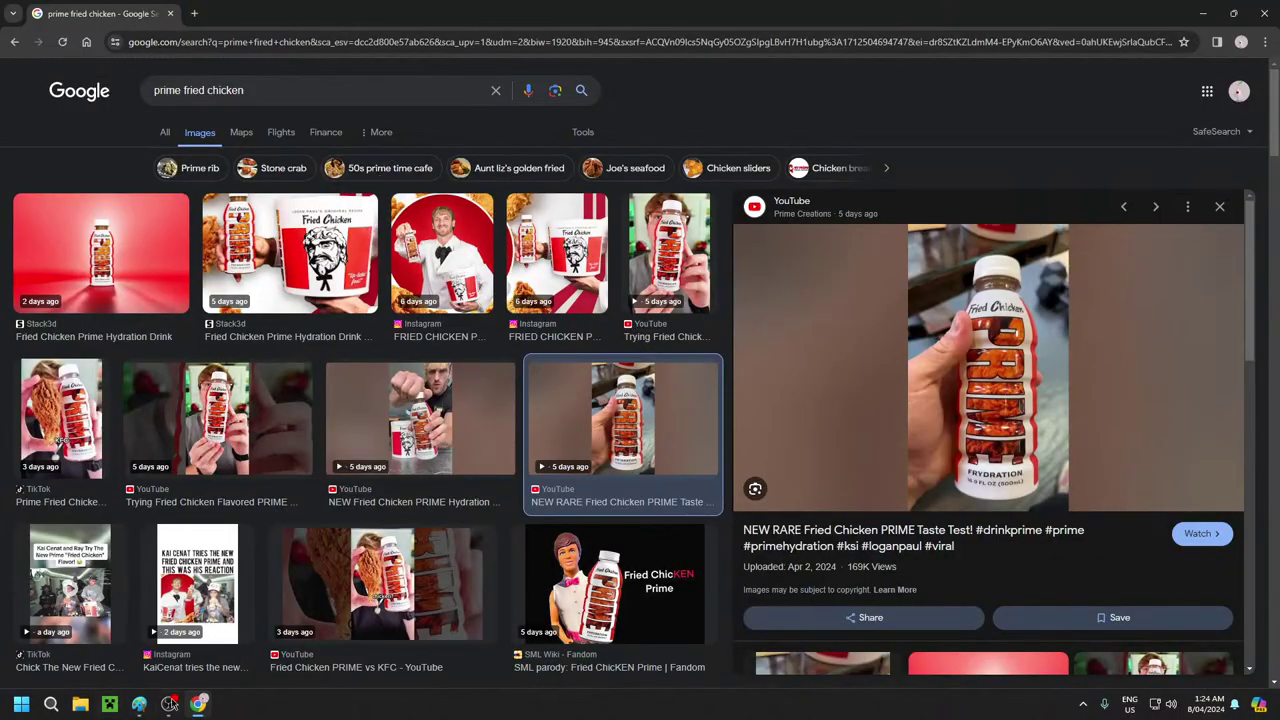
Switch to Paint and outline a long brown stick along the ground from the canvas's left edge to the yippie's front leg
left_click(140, 705)
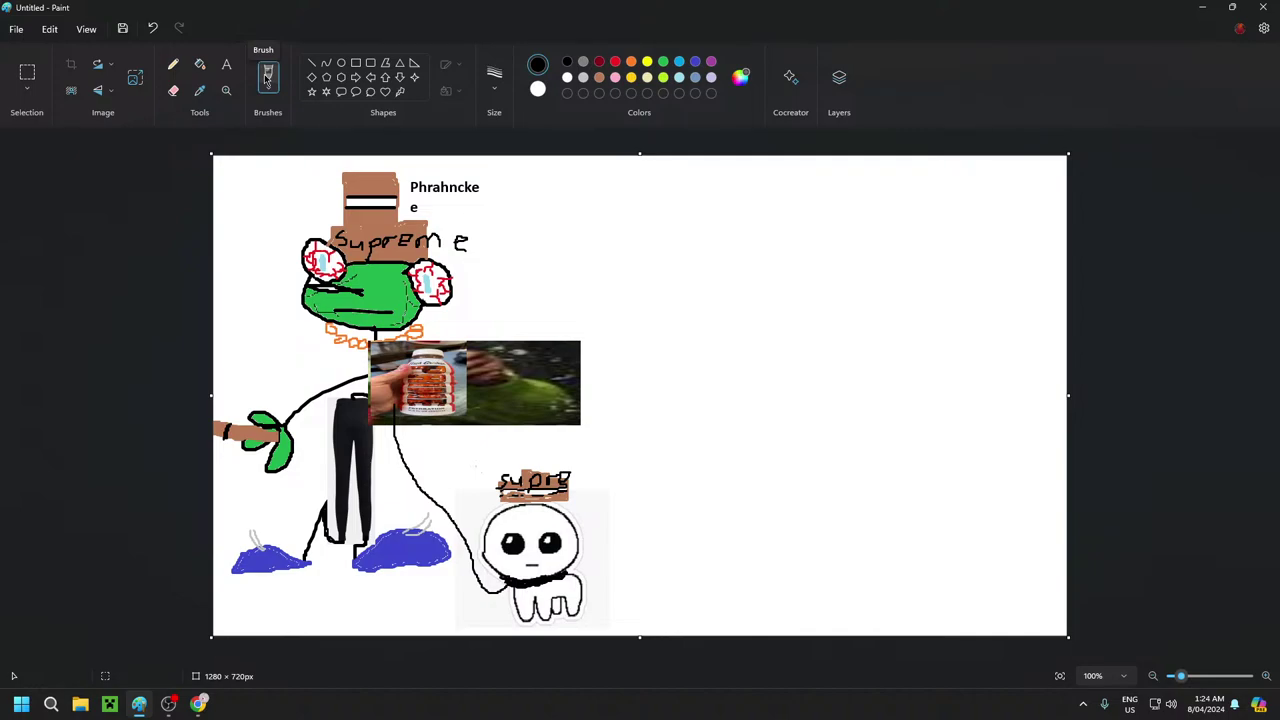
left_click(267, 78)
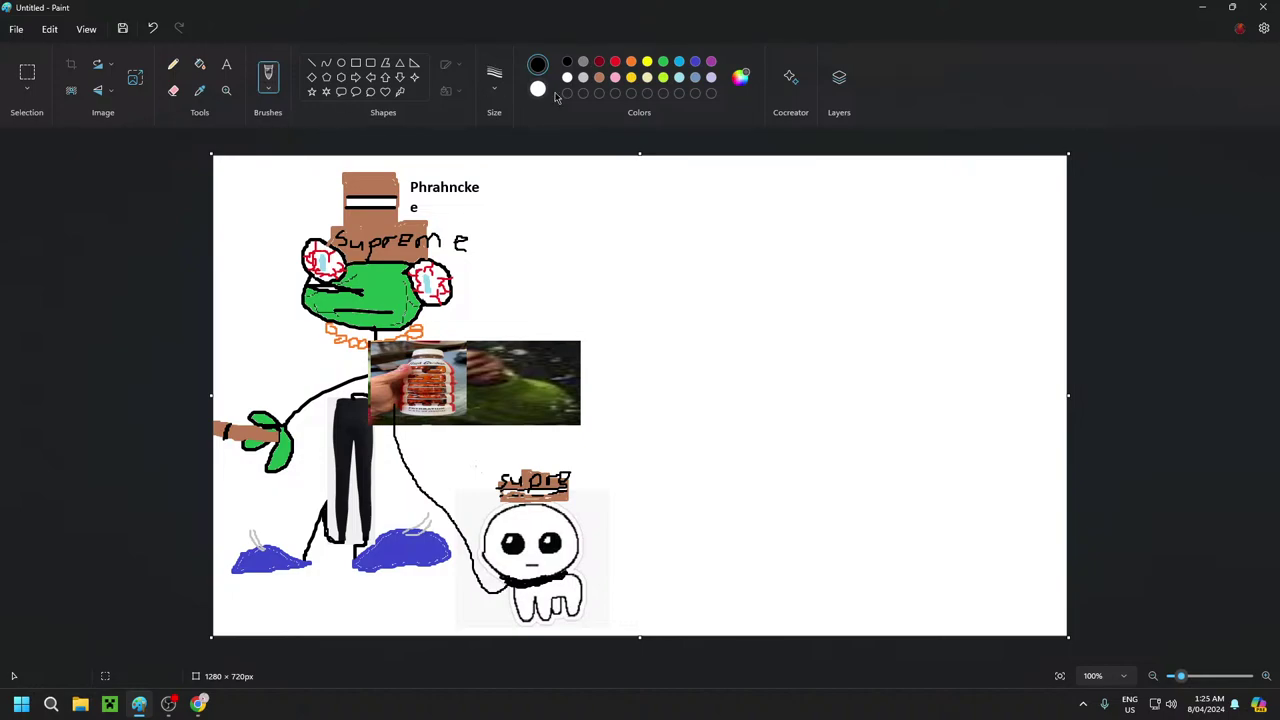
left_click(599, 80)
mouse_move(531, 608)
left_mouse_down()
mouse_move(267, 599)
mouse_move(208, 582)
left_mouse_up()
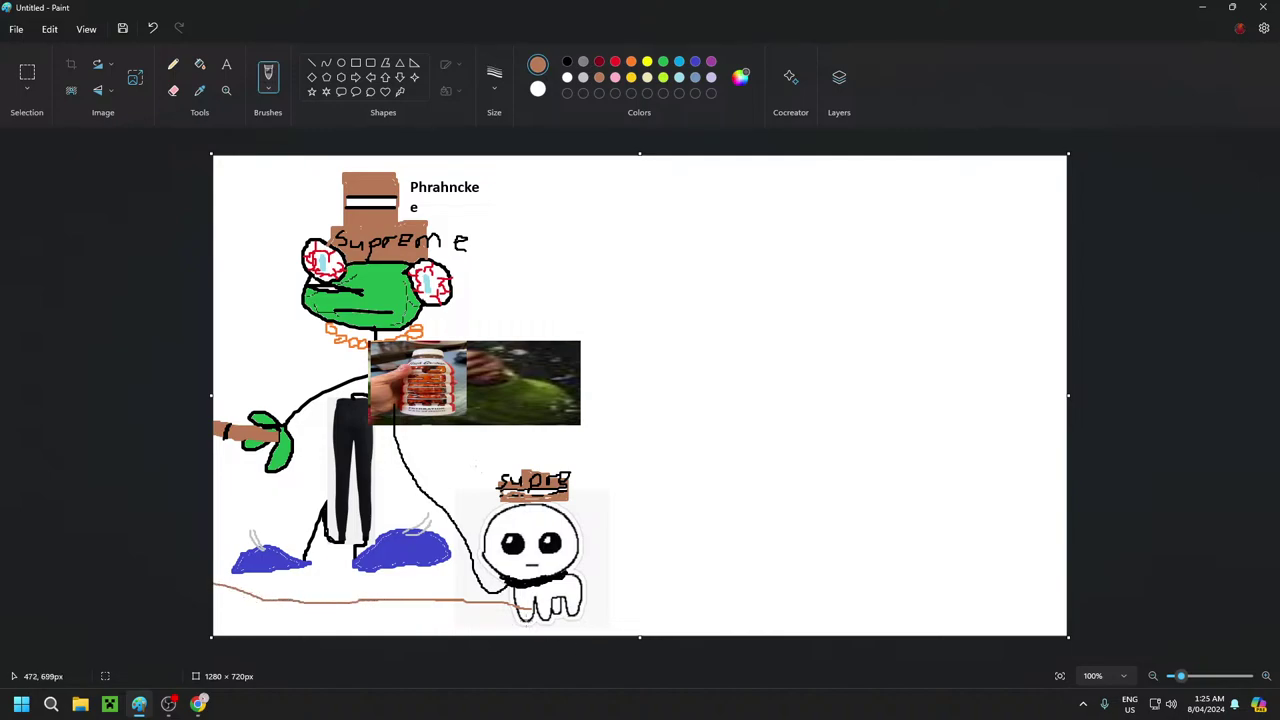
left_click_drag(532, 613, 529, 611)
mouse_move(528, 609)
left_mouse_down()
mouse_move(479, 619)
mouse_move(203, 602)
left_mouse_up()
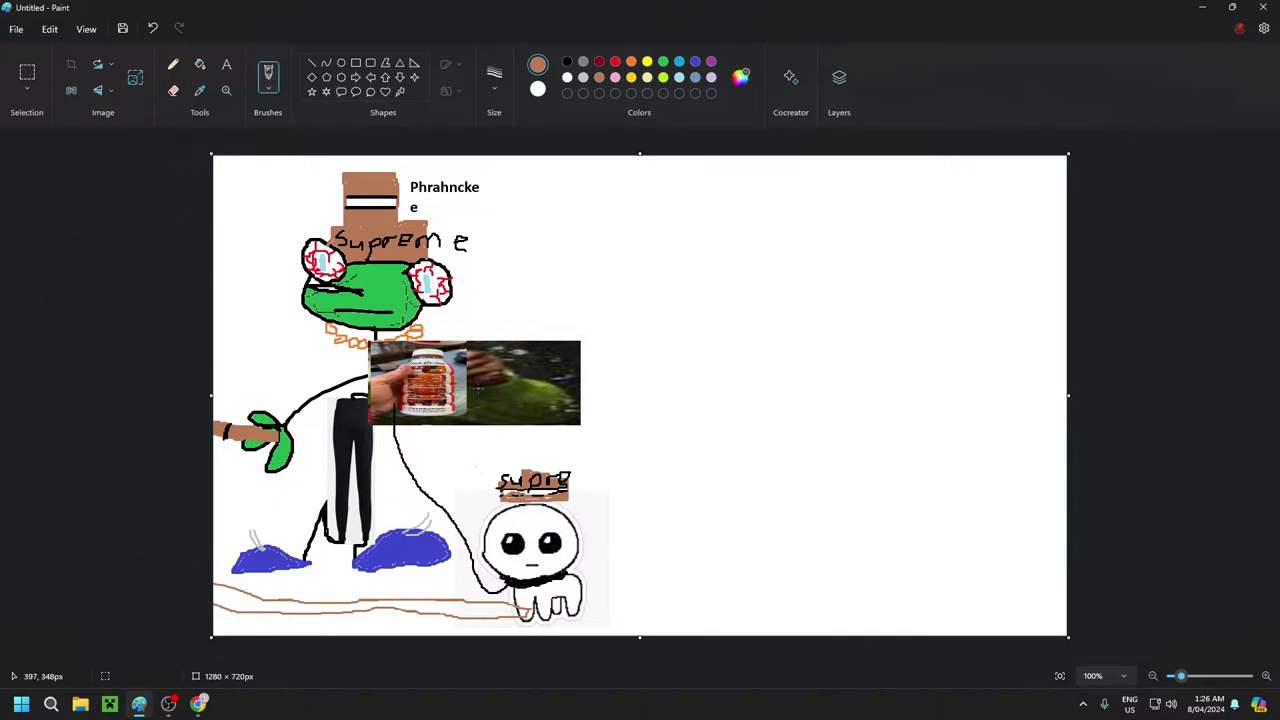
Fill the outlined stick beneath the frog and the yippie with brown
left_click(200, 64)
left_click(476, 608)
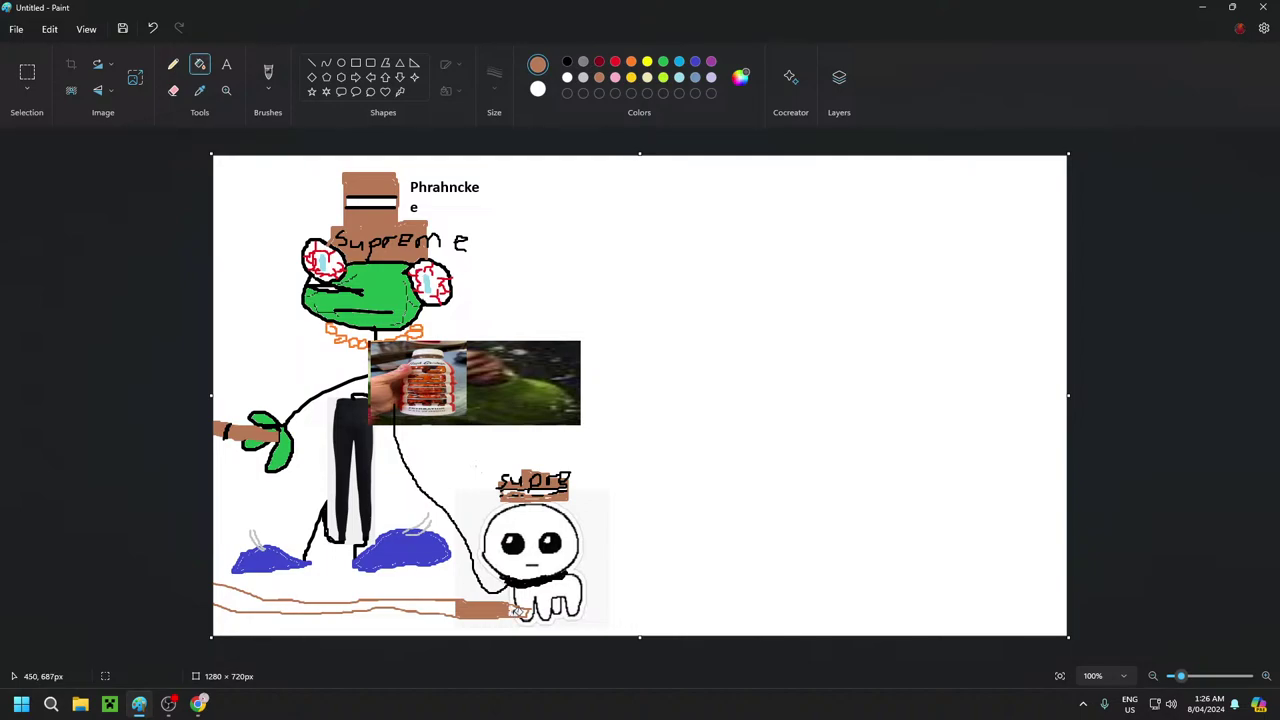
left_click(425, 598)
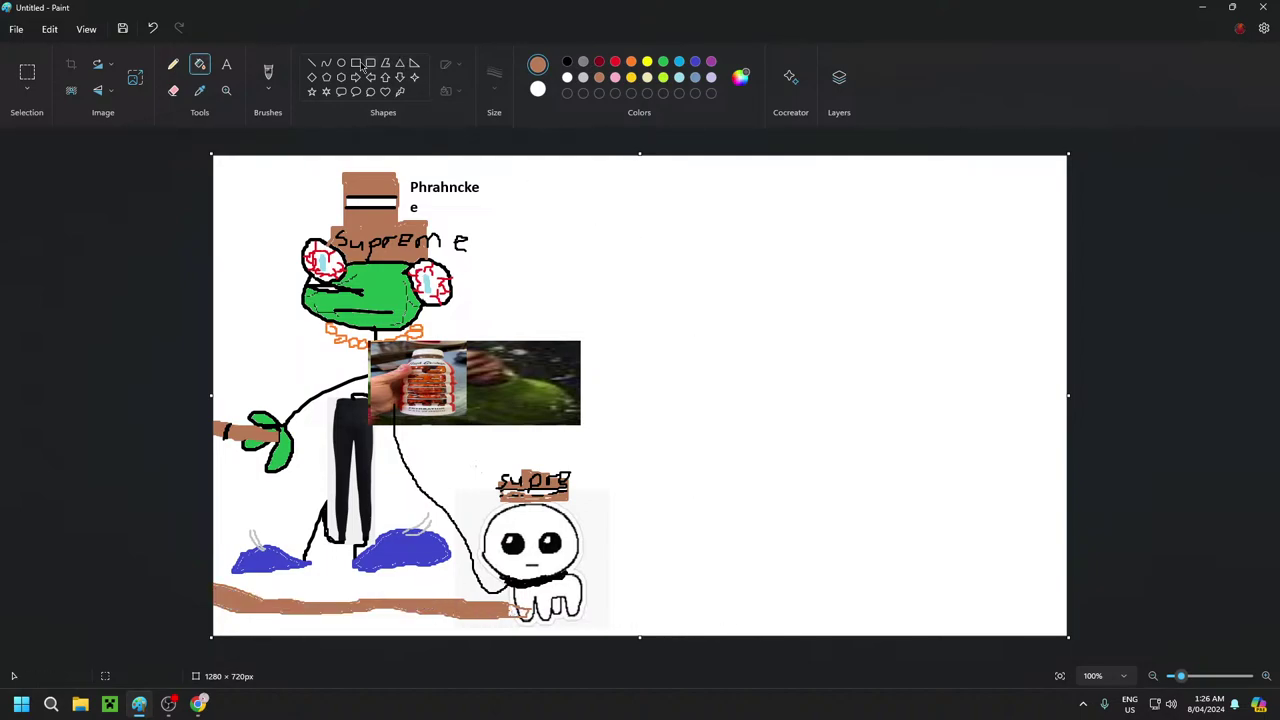
Brush a black band across the lower brown stick near the canvas's left edge
left_click(270, 75)
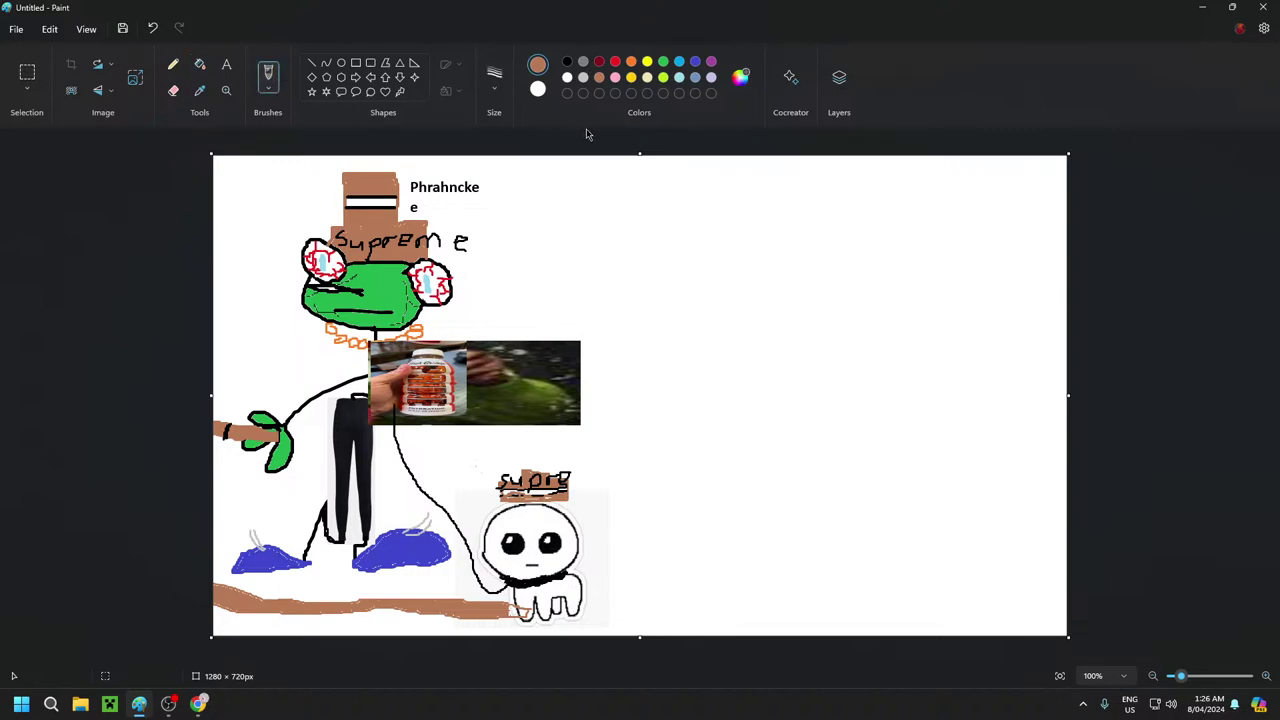
left_click(494, 76)
left_click(508, 142)
left_click(567, 61)
mouse_move(248, 597)
left_mouse_down()
mouse_move(244, 614)
mouse_move(248, 591)
left_mouse_up()
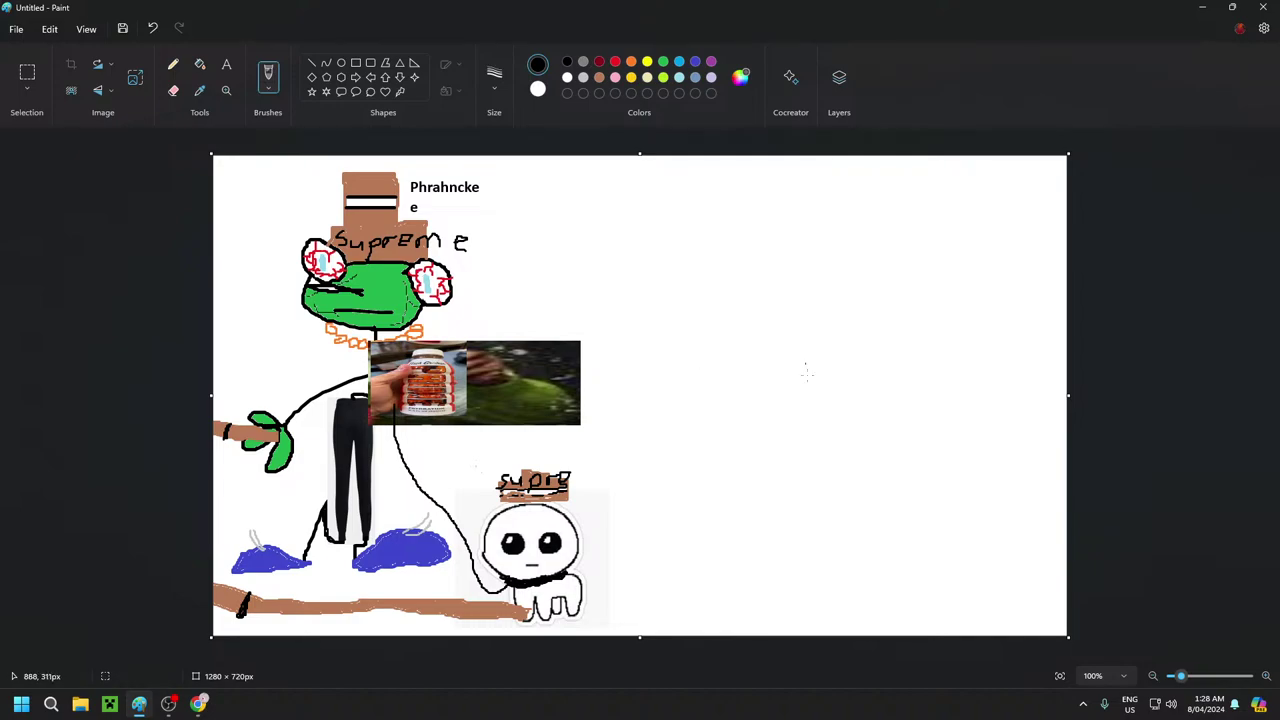
Switch to Chrome and search Google Images for "gardening boots"
left_click(199, 704)
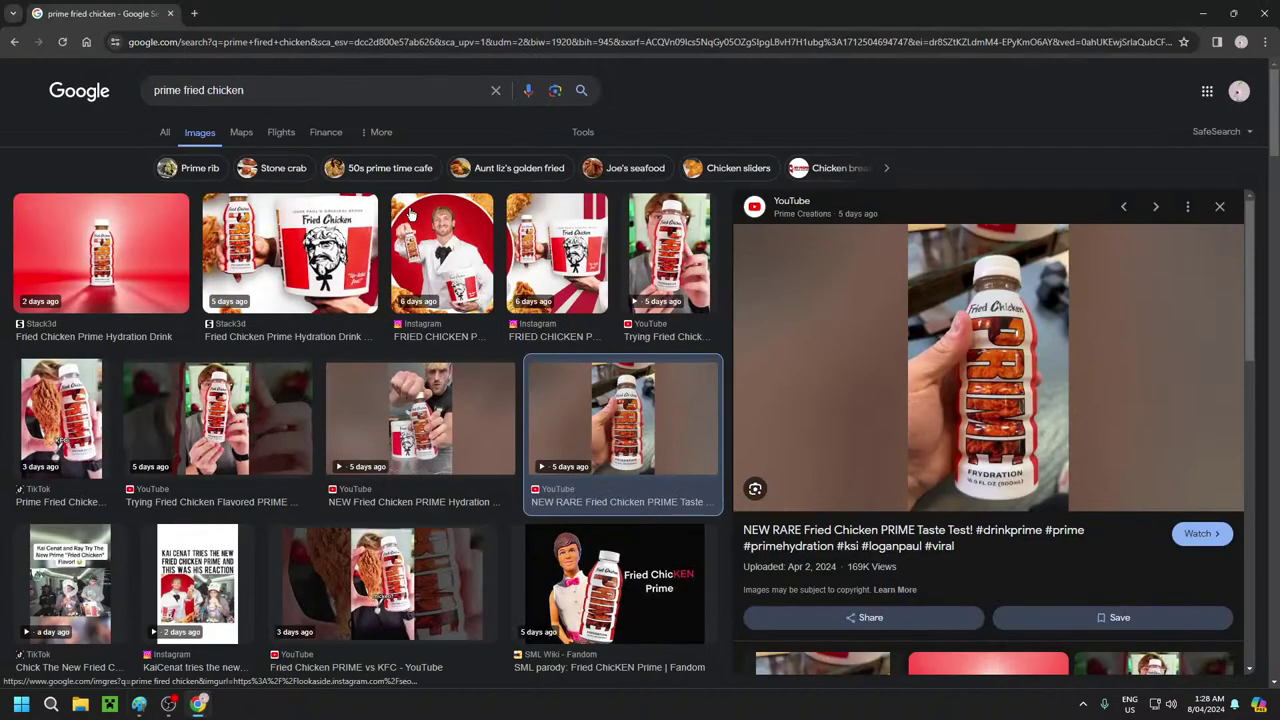
left_click(288, 262)
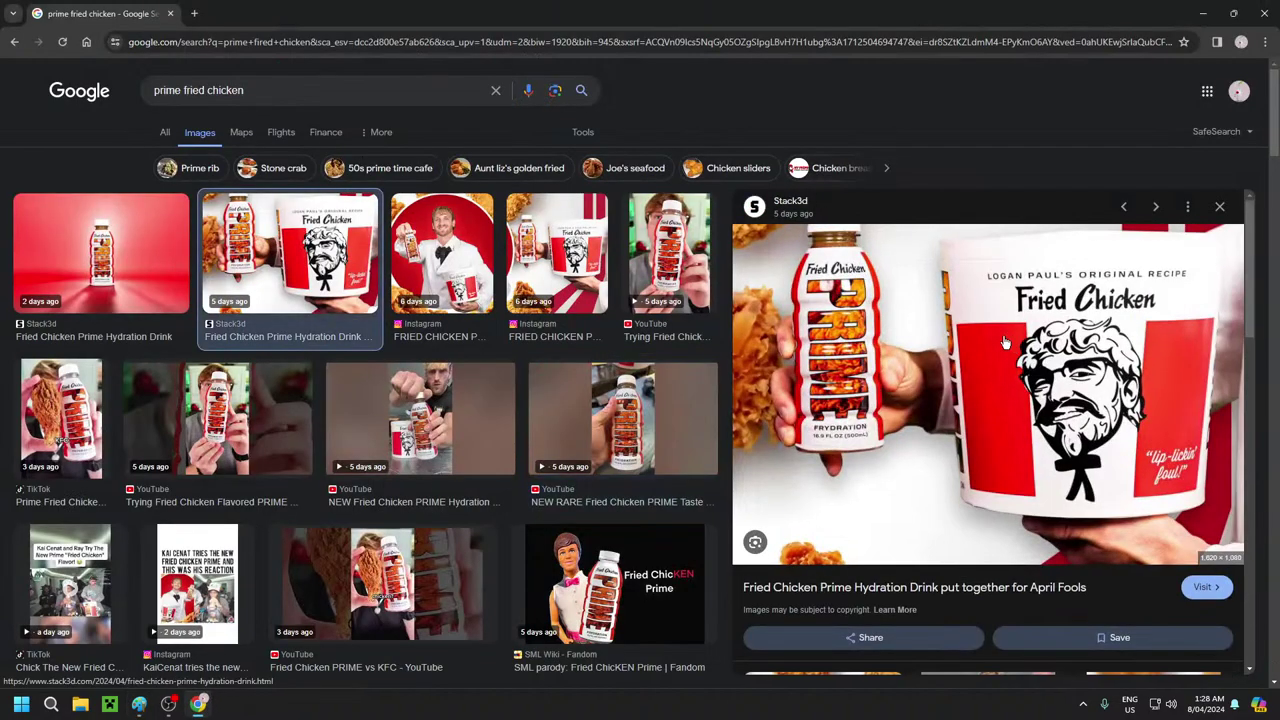
left_click(288, 89)
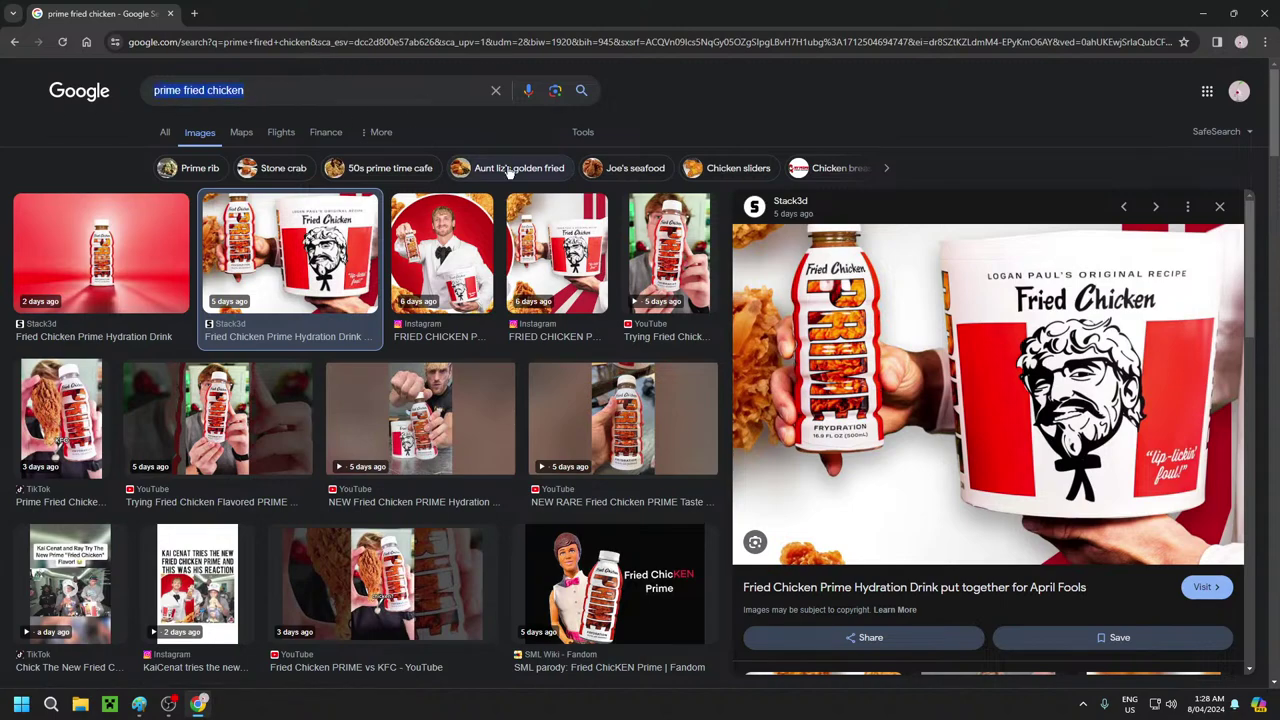
key("BackSpace")
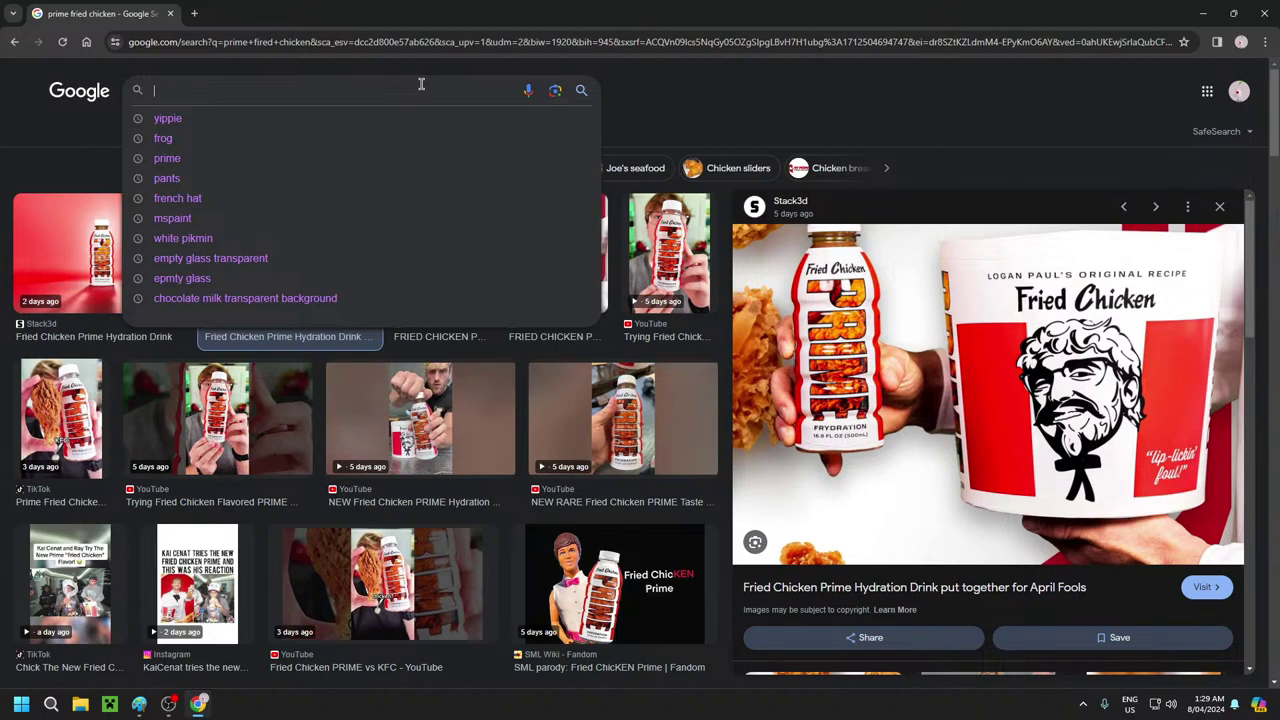
type("gar")
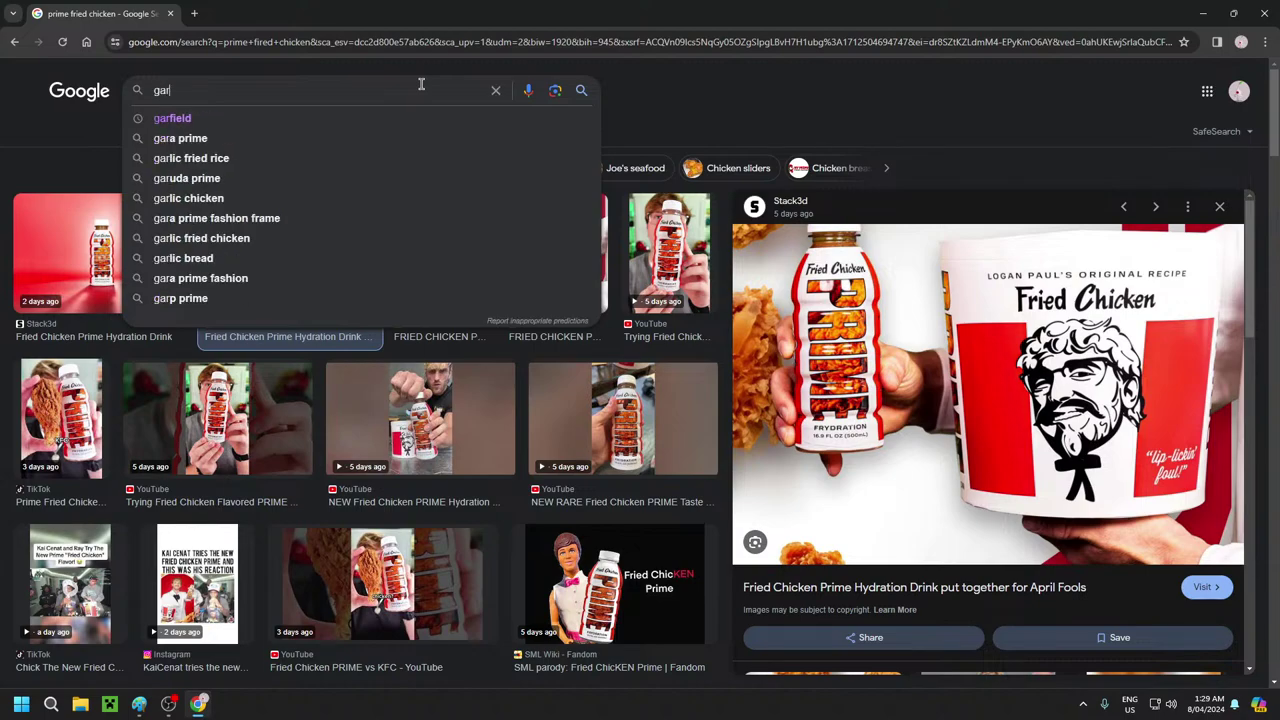
type("n")
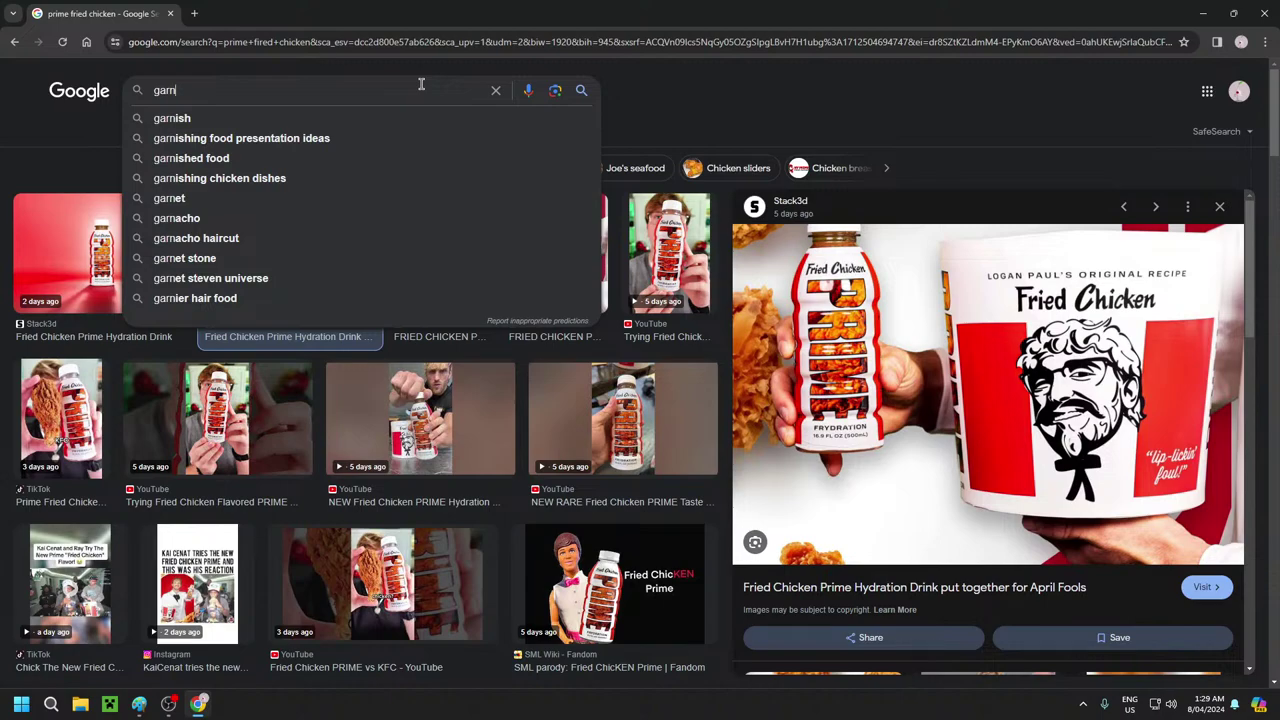
key("BackSpace")
type("dening boots")
key("Return")
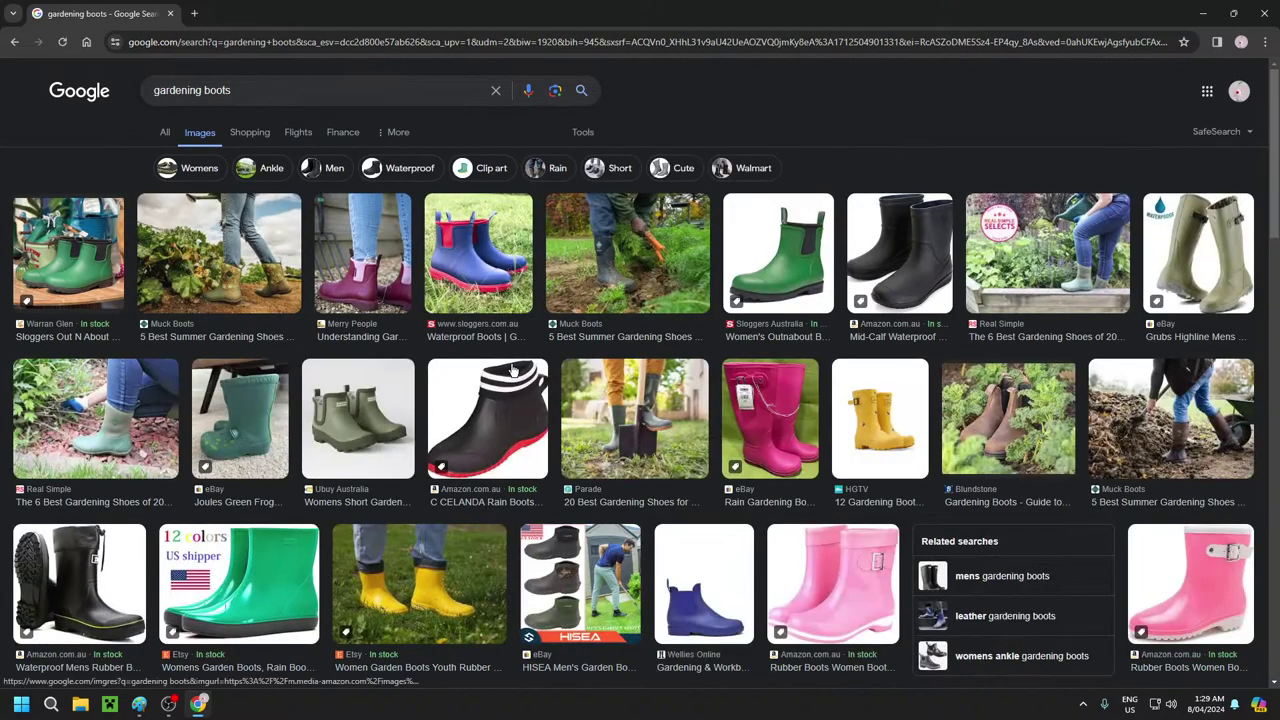
Copy the picture of the black mid-calf waterproof rubber boots from the image results
left_click(900, 255)
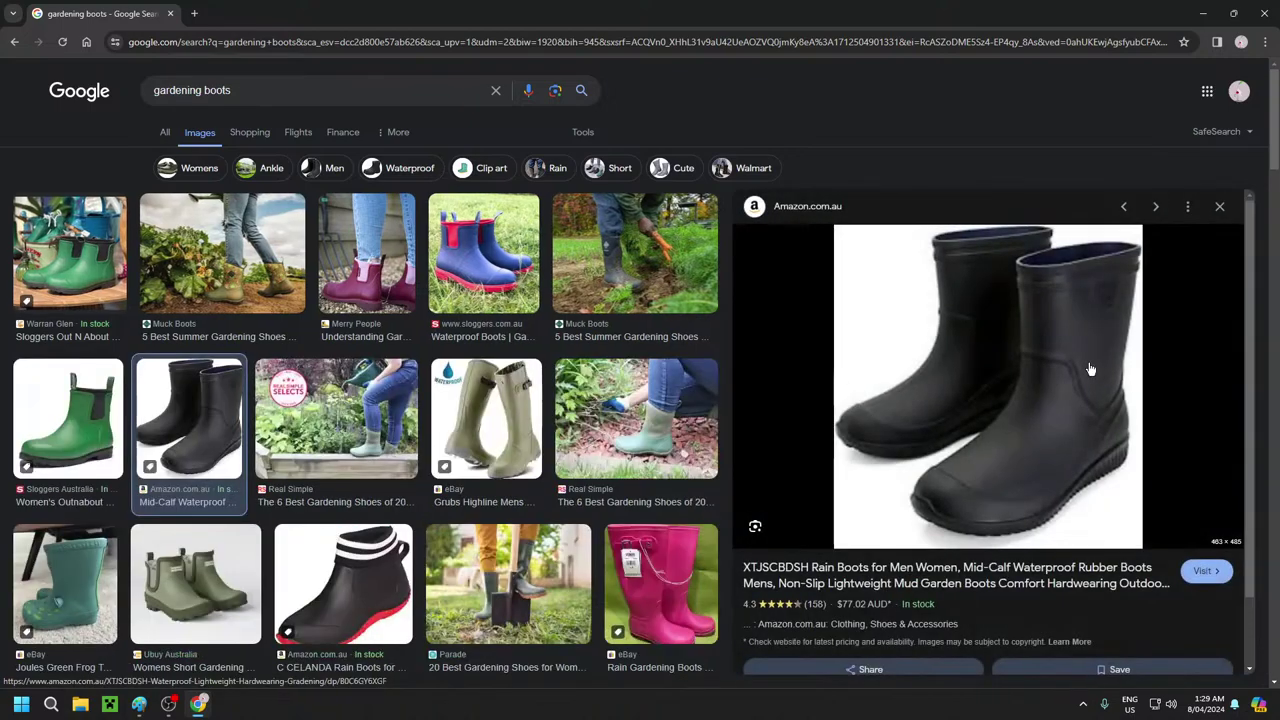
right_click(940, 405)
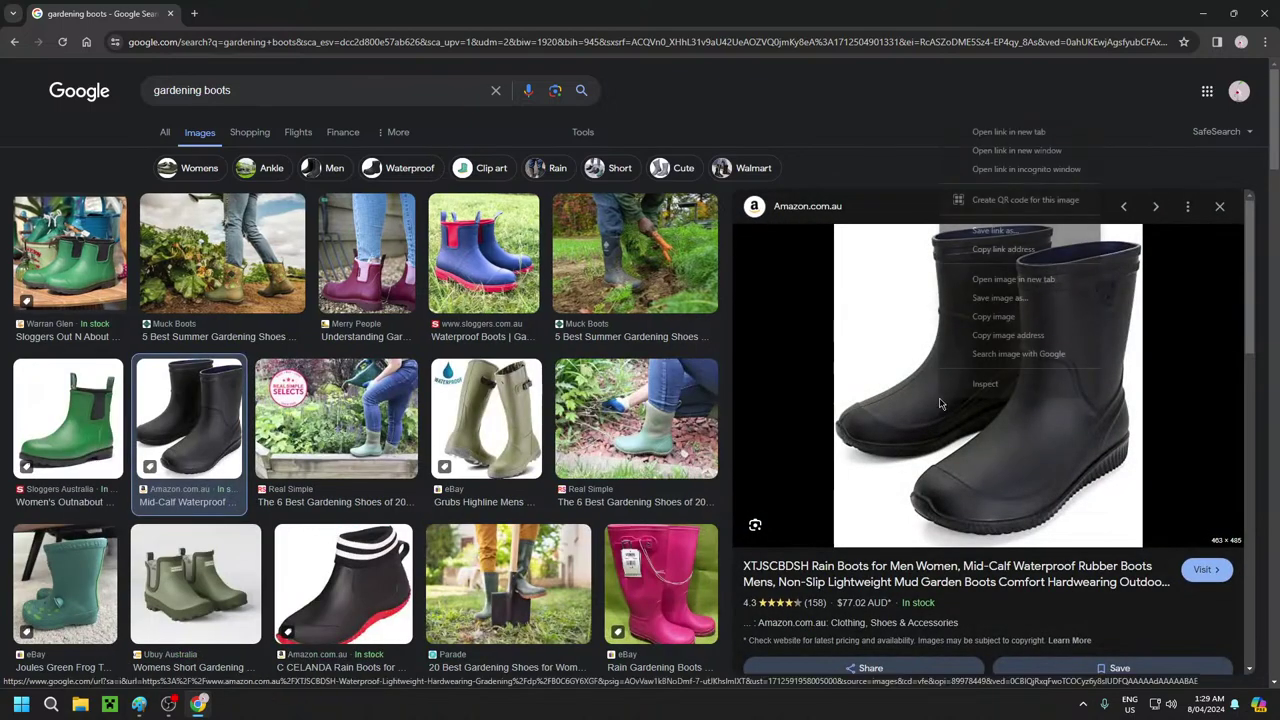
left_click(1061, 318)
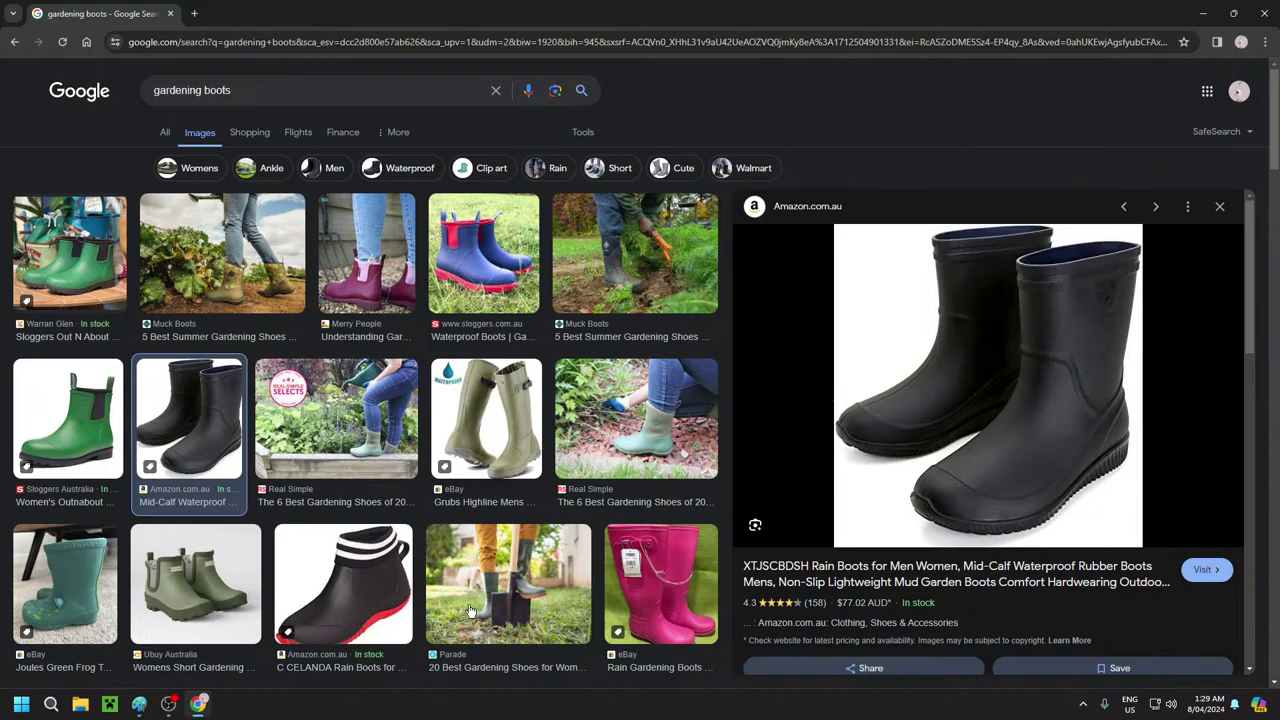
Paste the boots picture into Paint, squash it to about 494 × 120 px and place it along the canvas's bottom beside the yippie
left_click(139, 704)
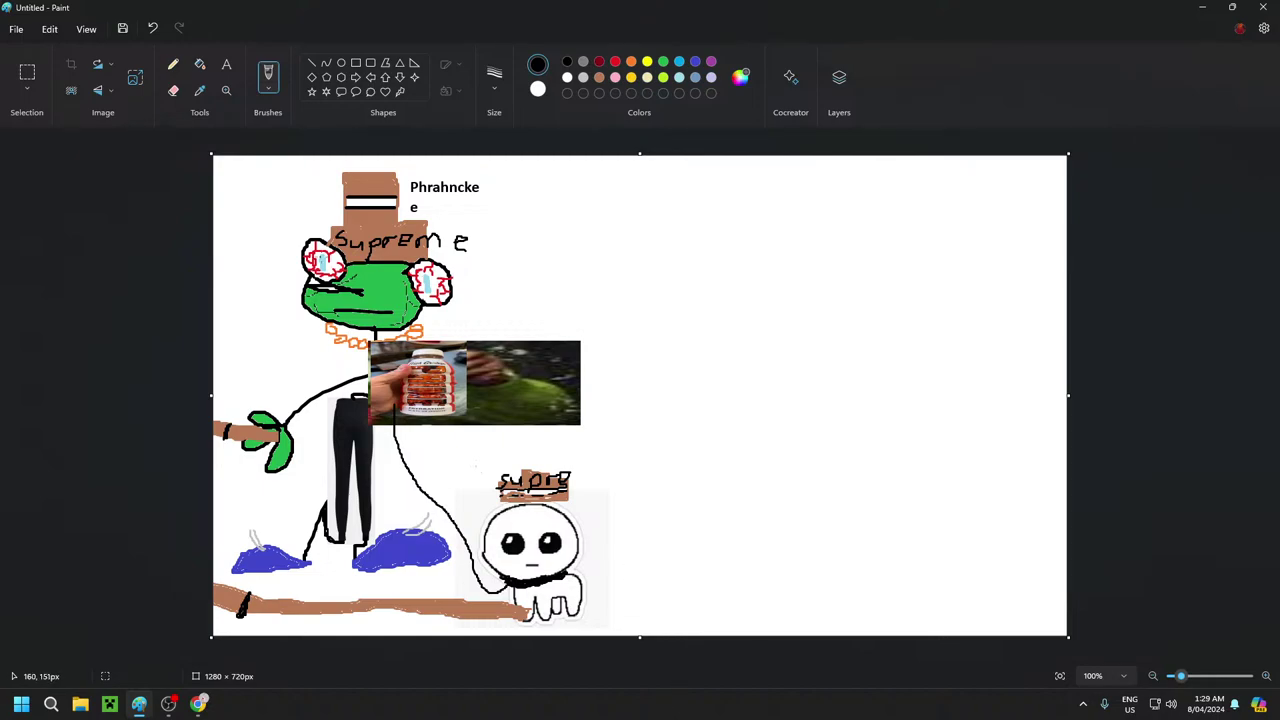
key("ctrl+v")
left_click_drag(485, 300, 975, 333)
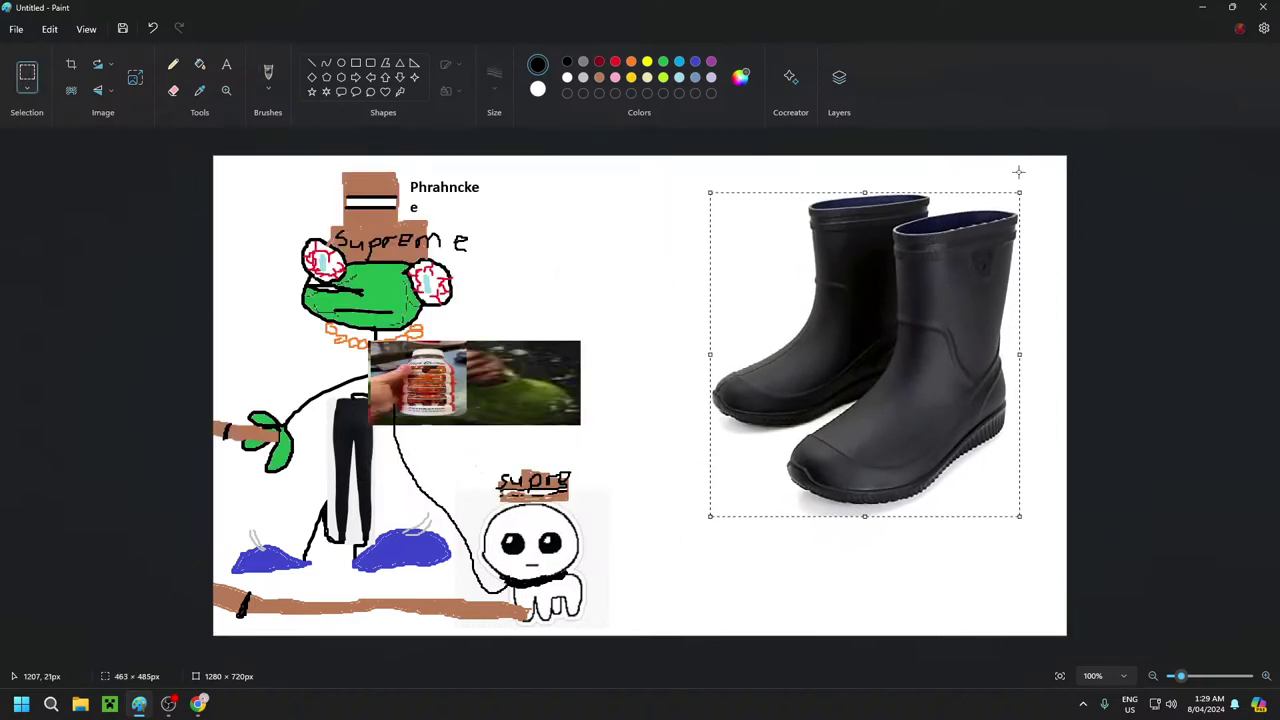
left_click_drag(1022, 191, 1042, 435)
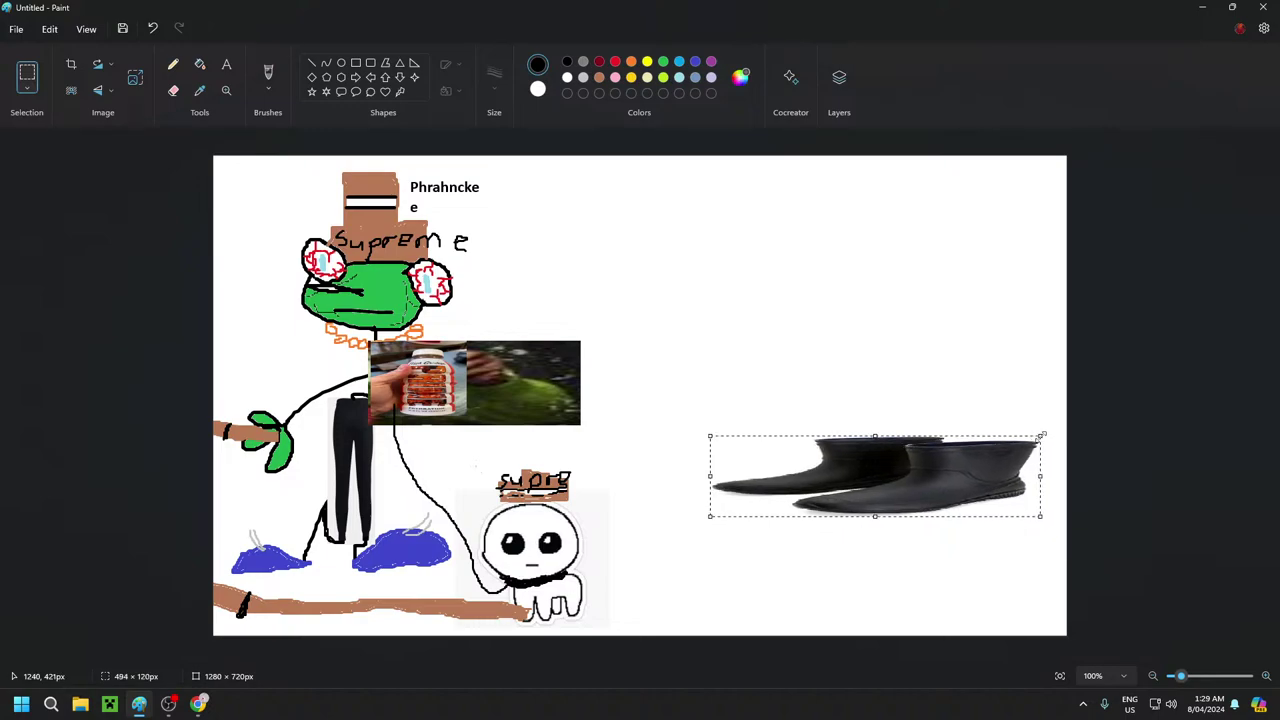
left_click_drag(918, 481, 823, 603)
left_click(831, 484)
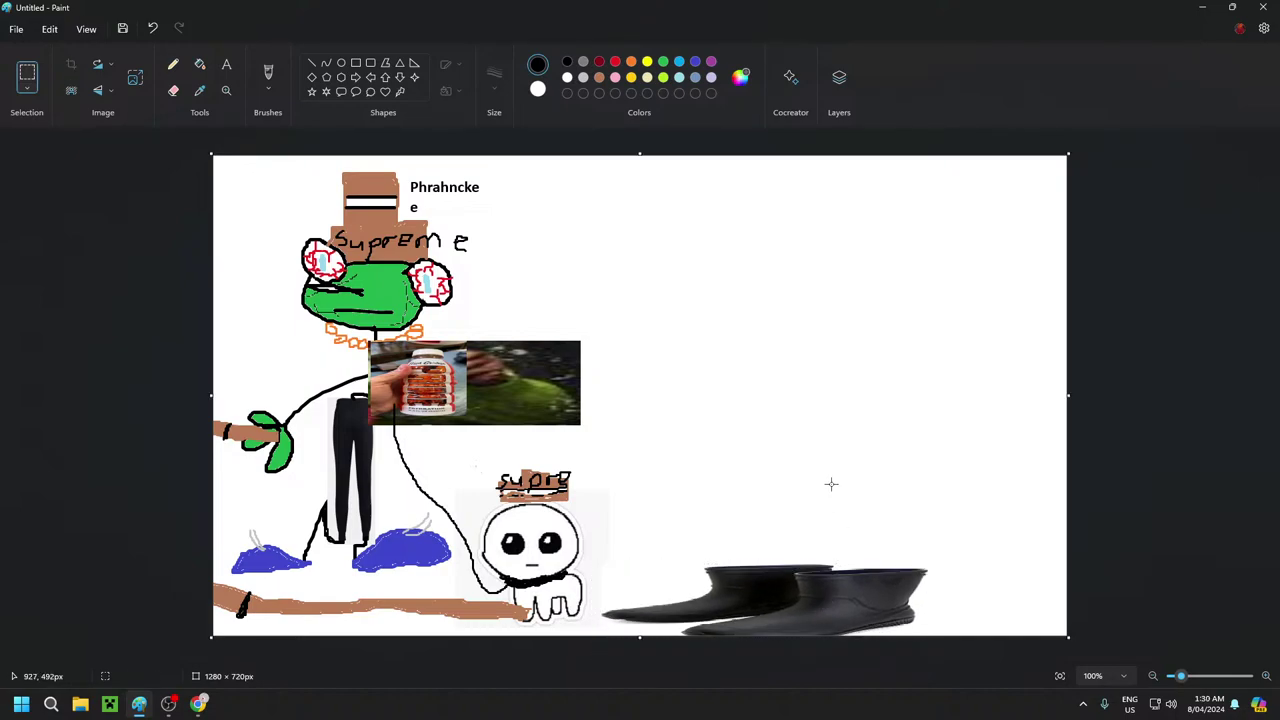
Select the yippie and its hat with a free-form outline and move them onto the black boots
left_click(27, 86)
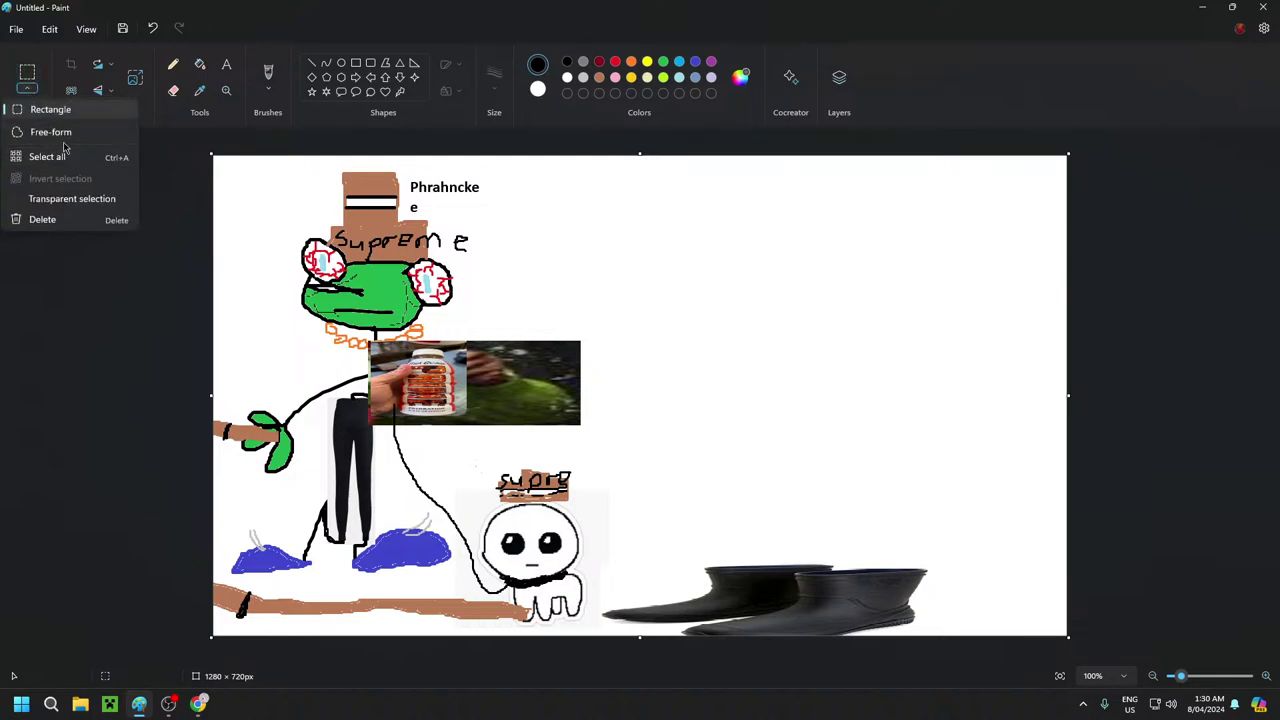
left_click(52, 132)
mouse_move(517, 473)
left_mouse_down()
mouse_move(496, 470)
mouse_move(480, 502)
mouse_move(478, 560)
mouse_move(524, 622)
mouse_move(577, 619)
mouse_move(600, 590)
mouse_move(580, 472)
mouse_move(555, 458)
mouse_move(506, 477)
left_mouse_up()
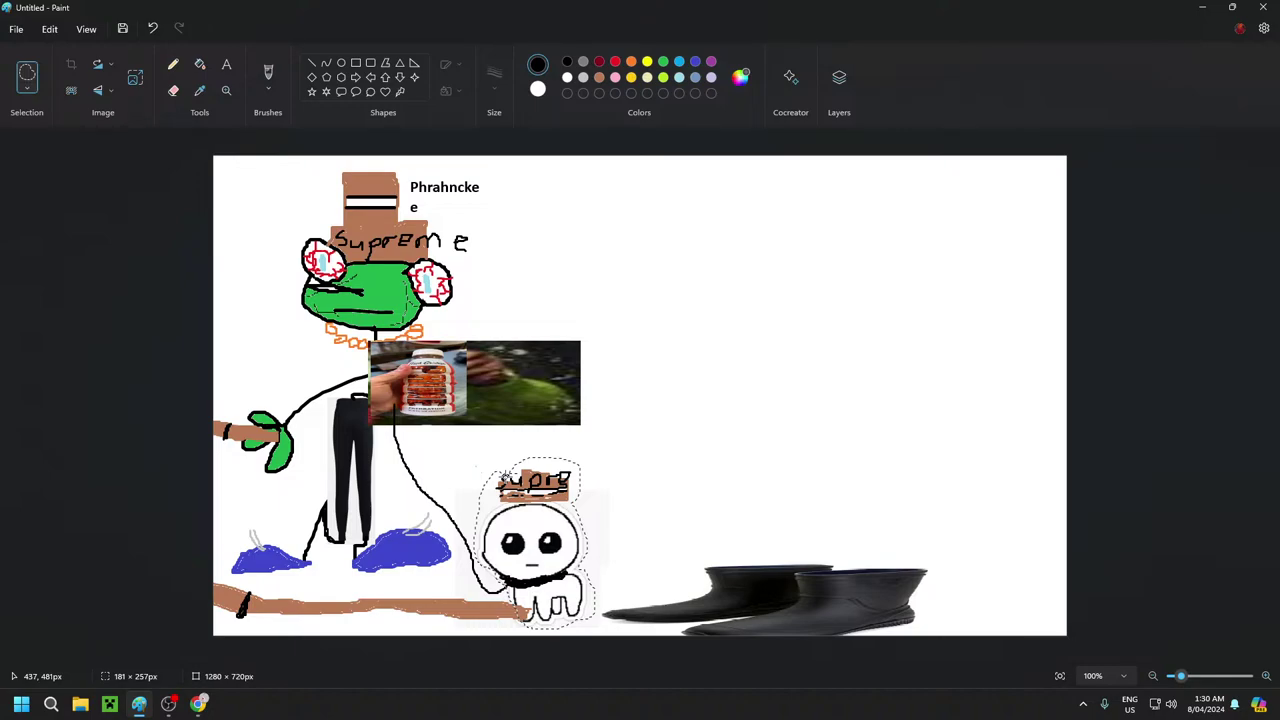
left_click_drag(542, 552, 798, 491)
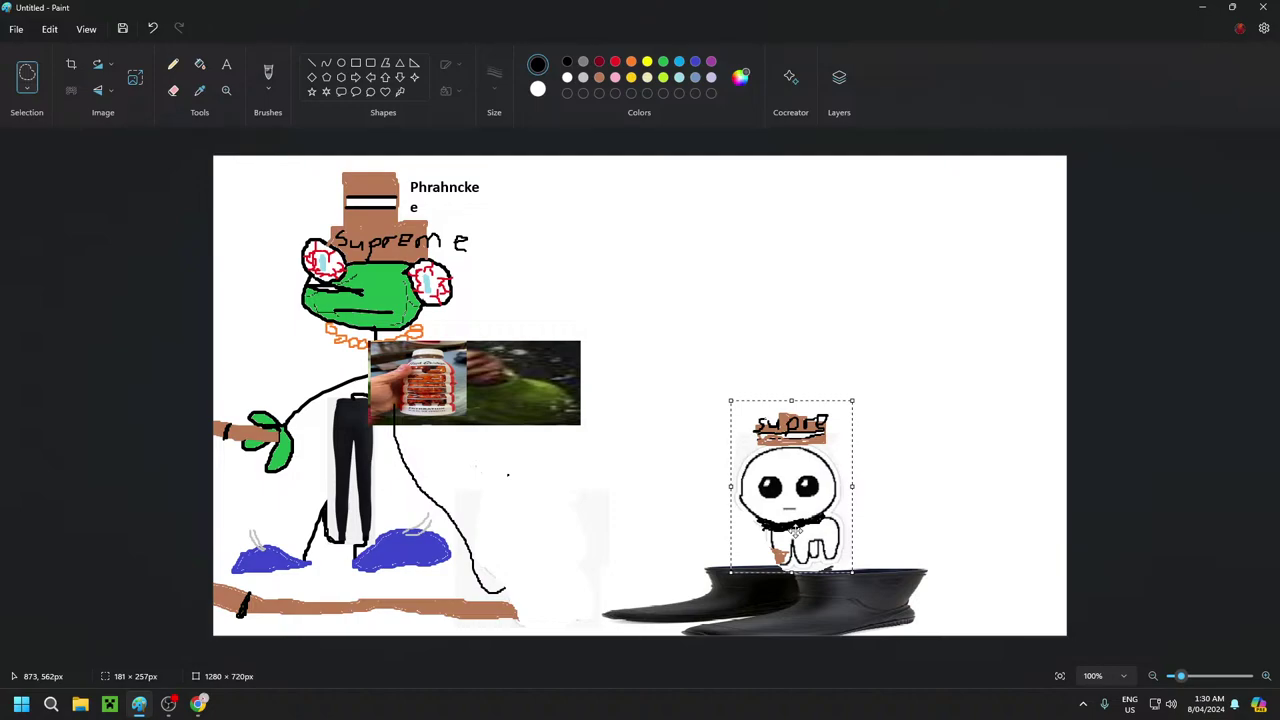
right_click(797, 530)
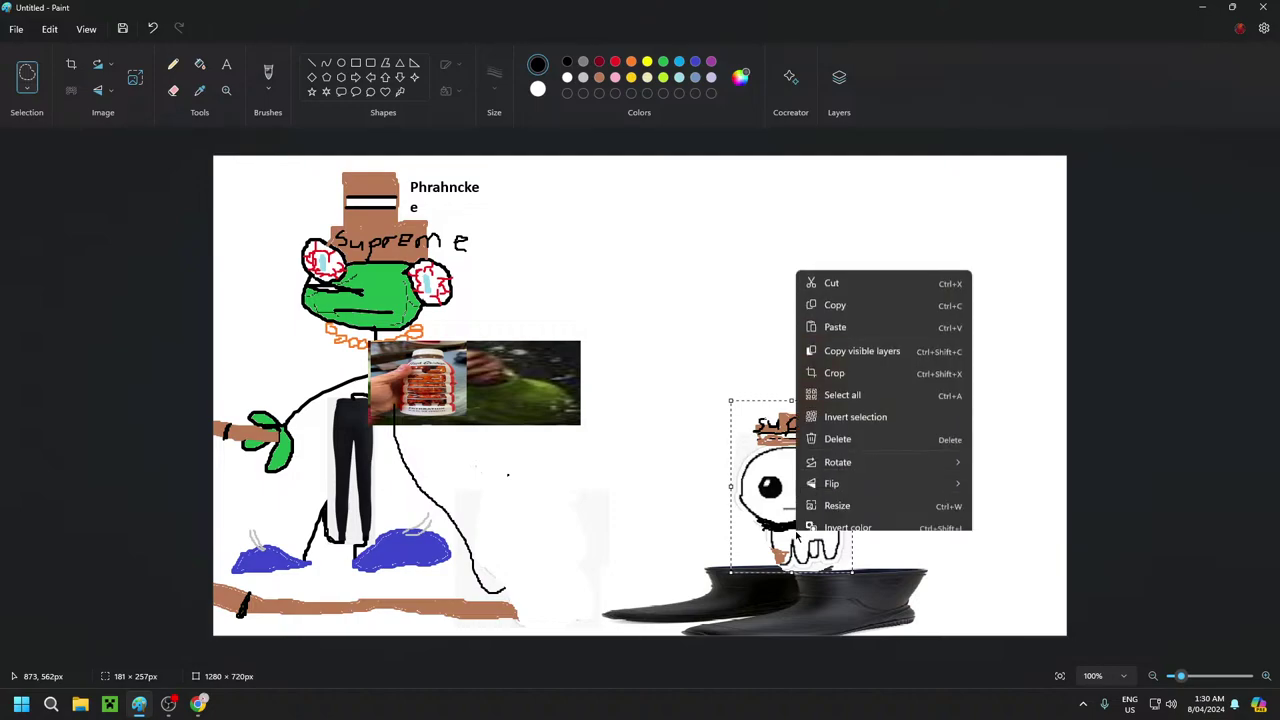
left_click(678, 496)
left_click(677, 492)
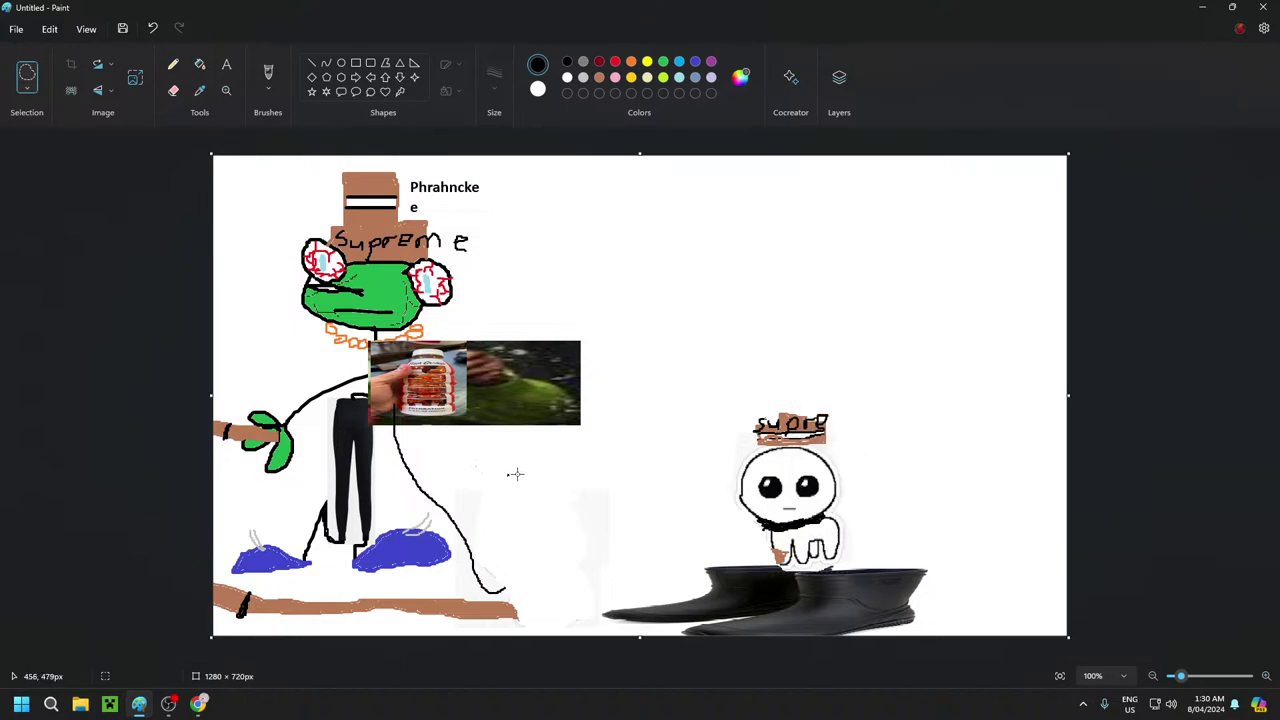
Paint over the old leash below the frog's leggings with an 8 px white brush, from its upper bend to its lower end
left_click(538, 89)
left_click(268, 72)
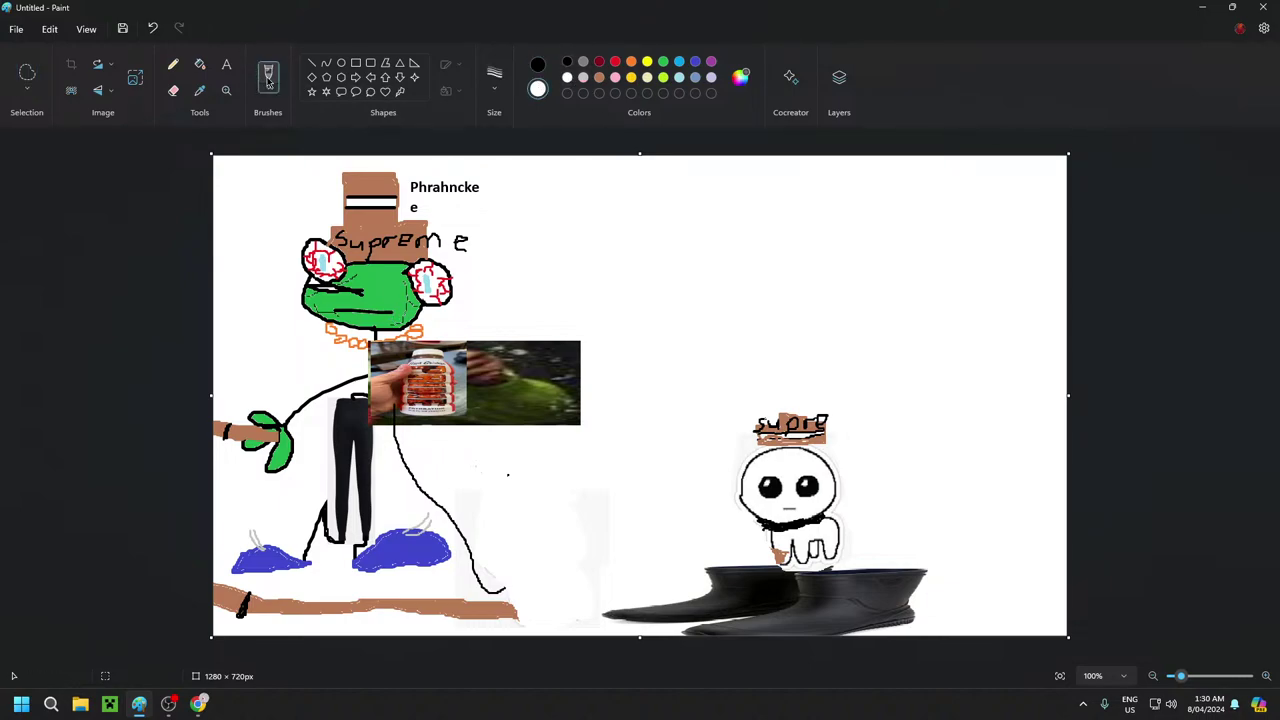
left_click(494, 74)
left_click(503, 142)
left_click_drag(412, 494, 428, 496)
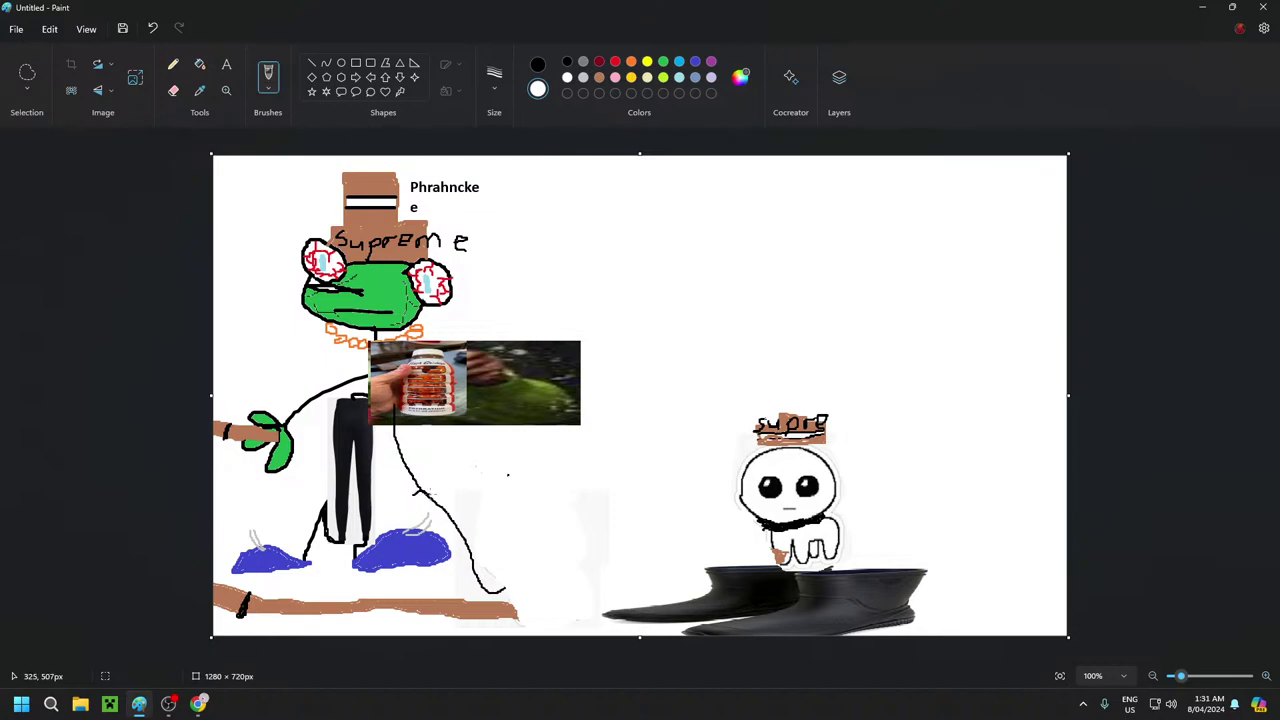
left_click(567, 77)
left_click(494, 76)
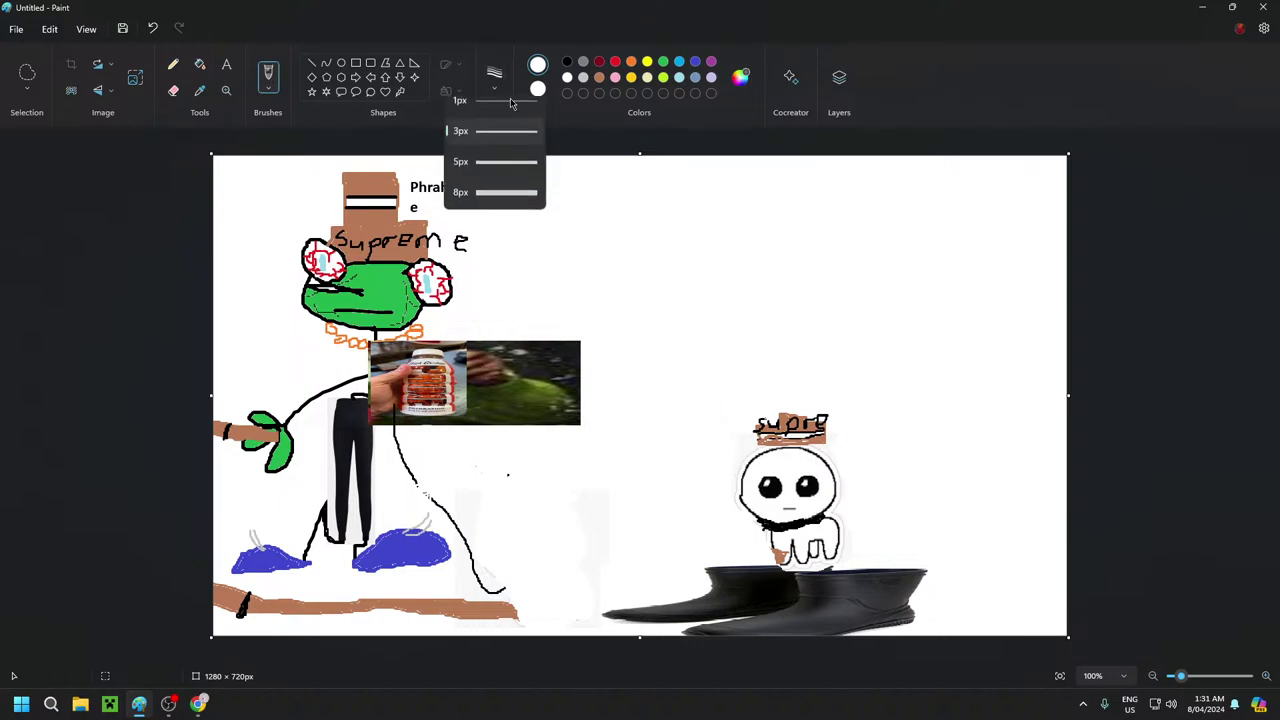
left_click(494, 203)
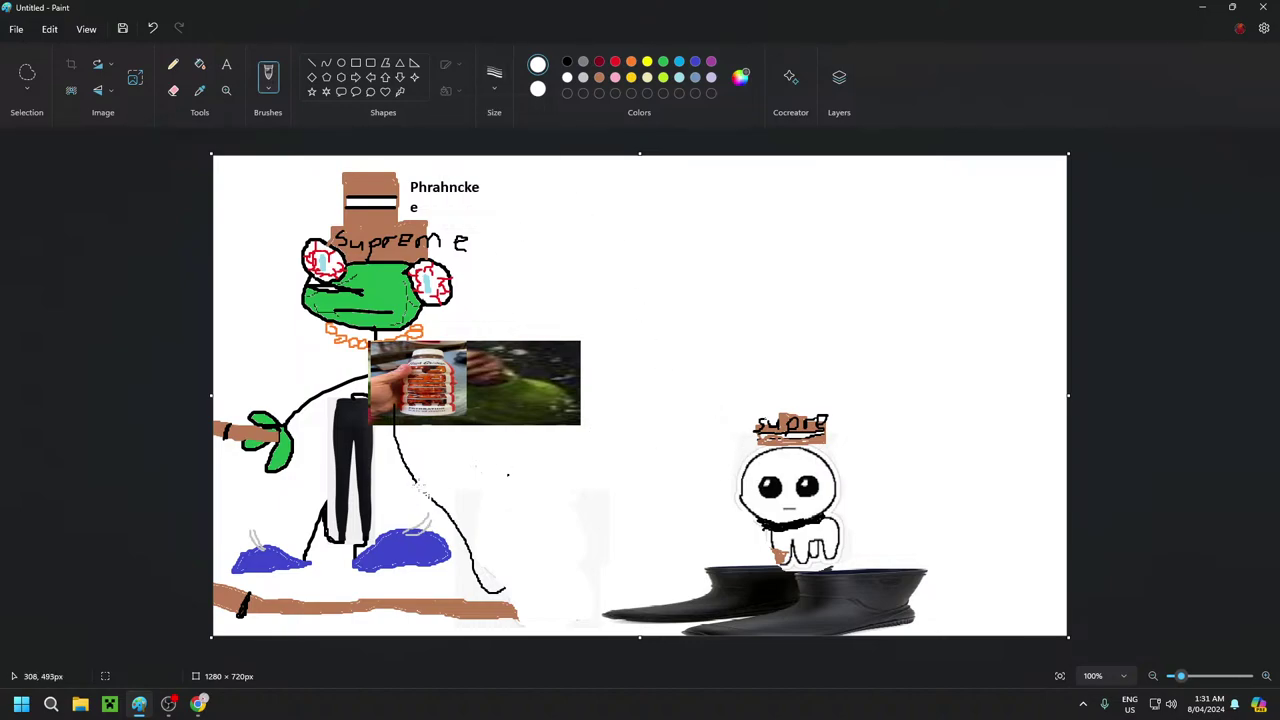
left_click_drag(428, 497, 504, 590)
Draw a 5 px black brush line from the leash's remaining stub to the yippie's collar above the boots
left_click(567, 61)
left_click(494, 80)
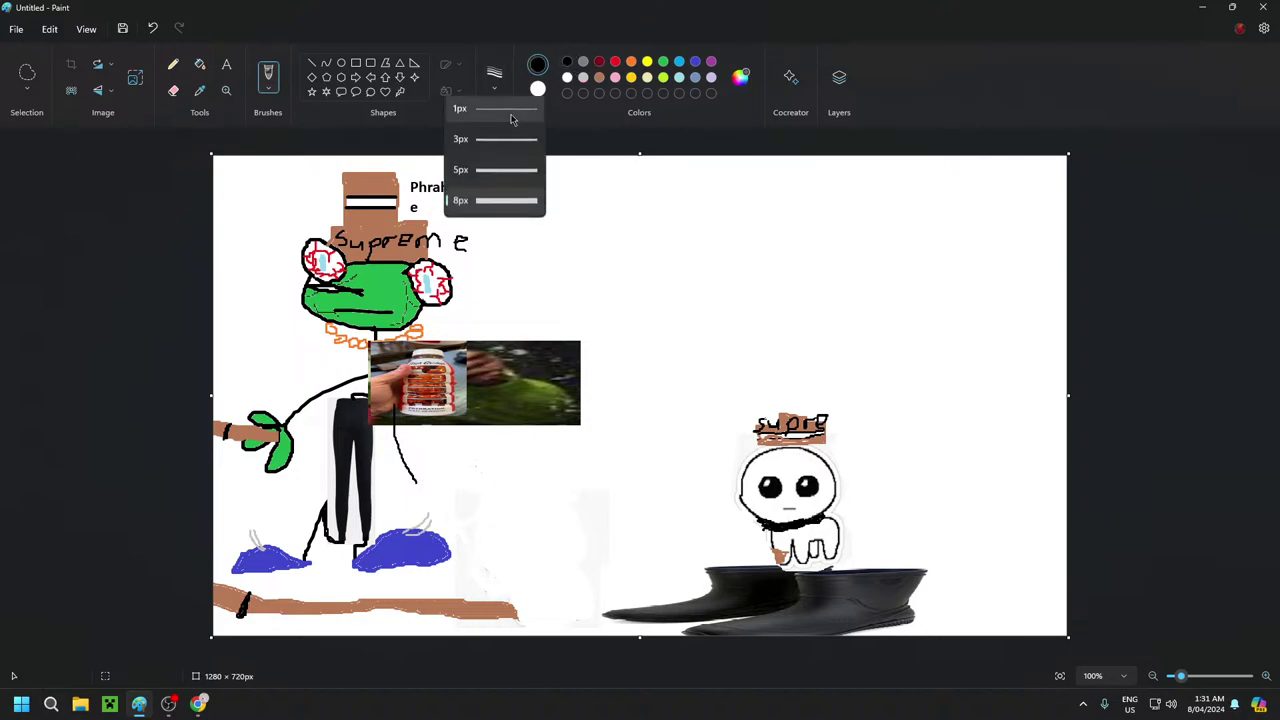
left_click(495, 172)
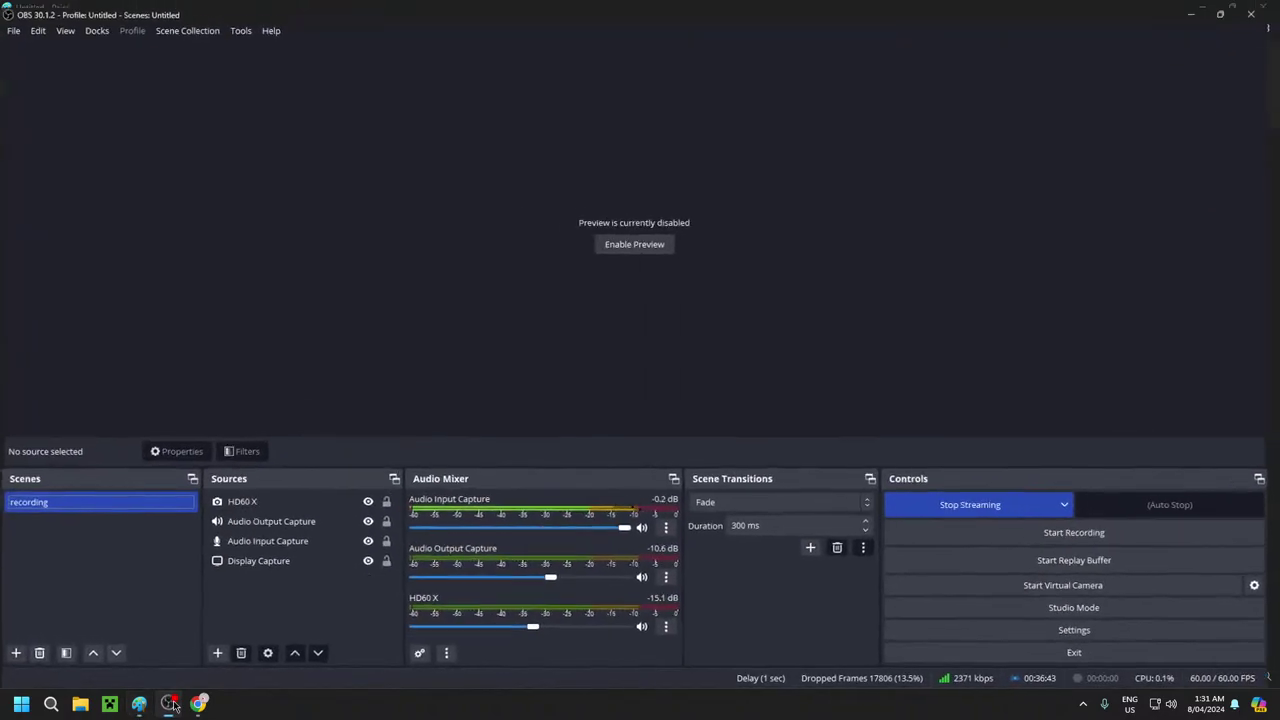
left_click(168, 704)
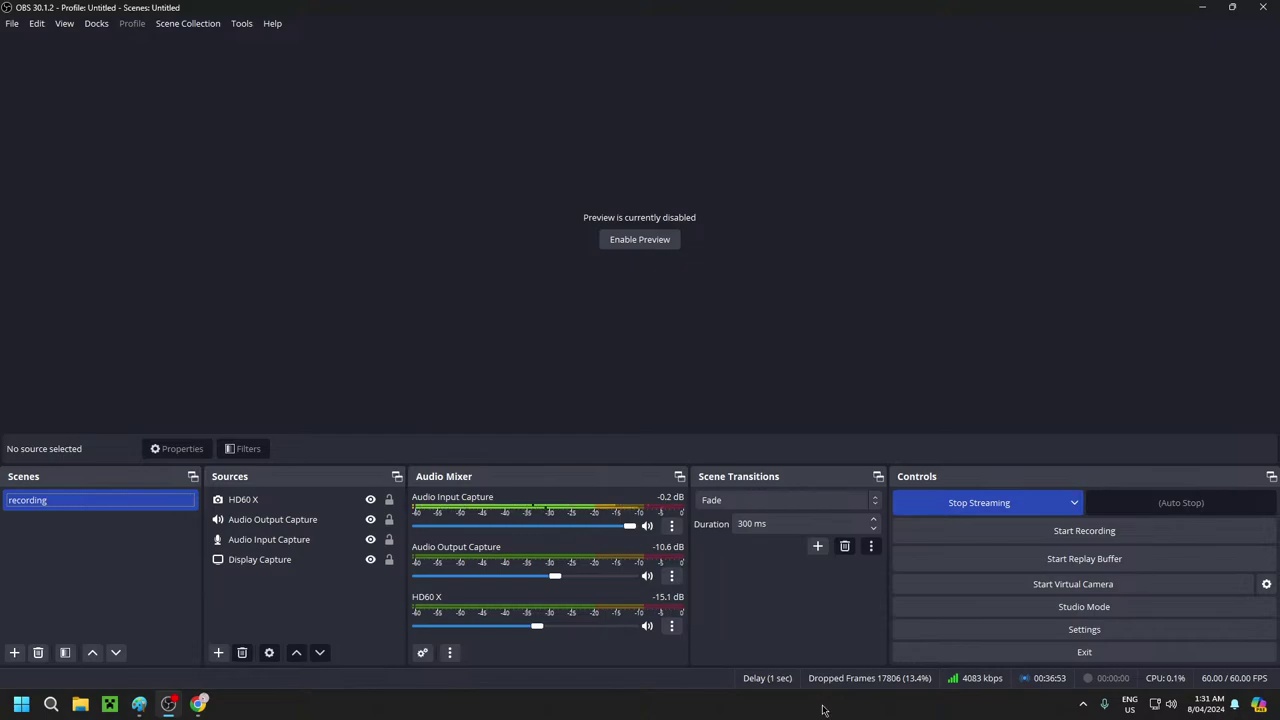
left_click(1201, 8)
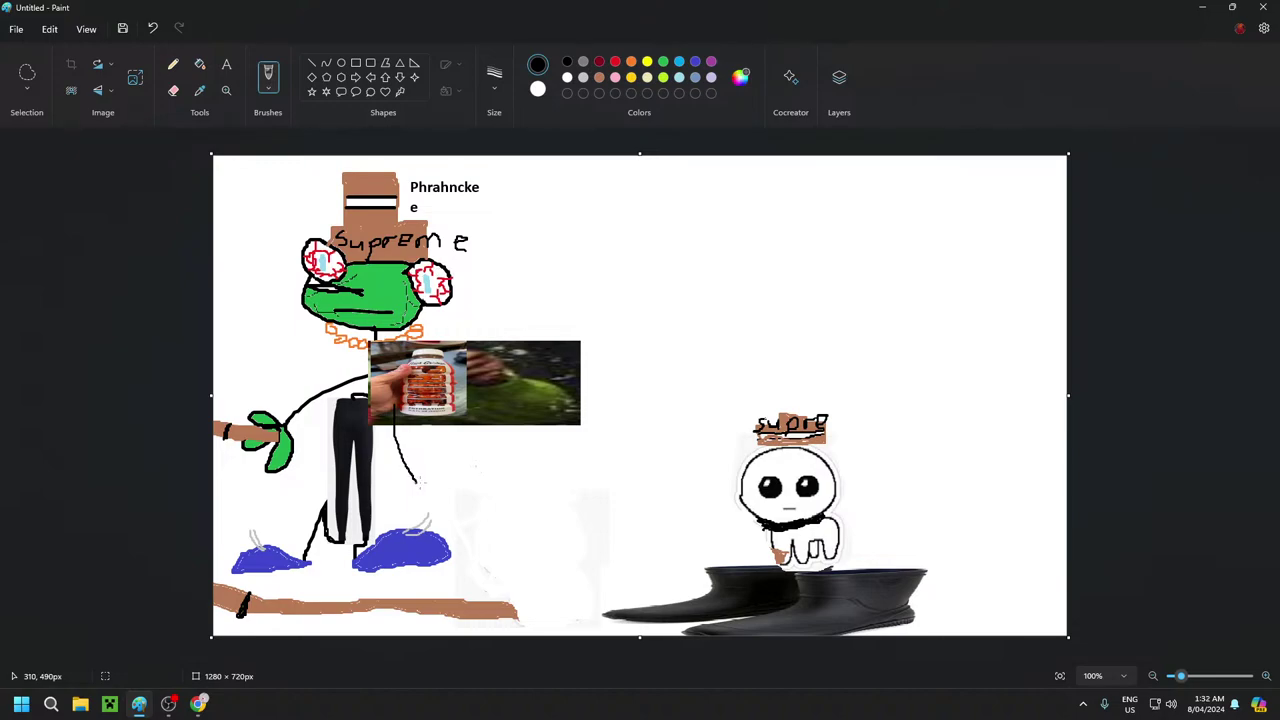
left_click_drag(417, 483, 756, 527)
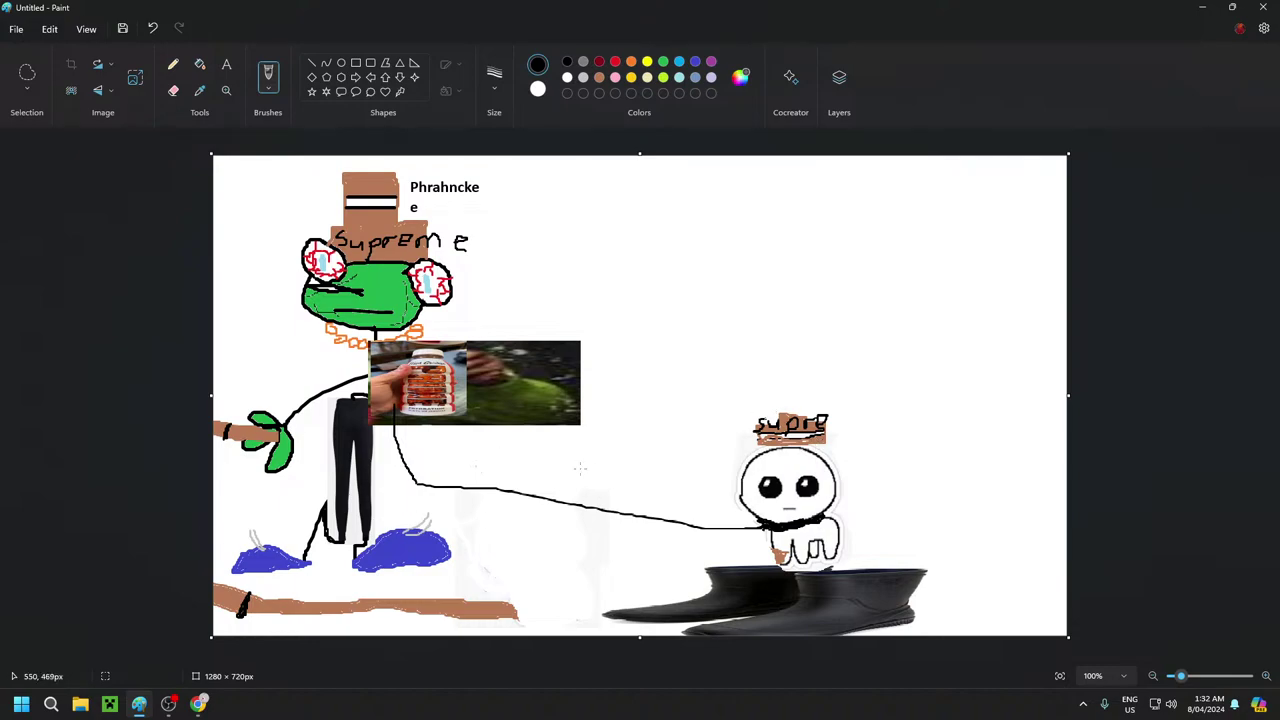
Switch to Chrome and search Google Images for "pikmin 4 munge dweevil"
left_click(199, 704)
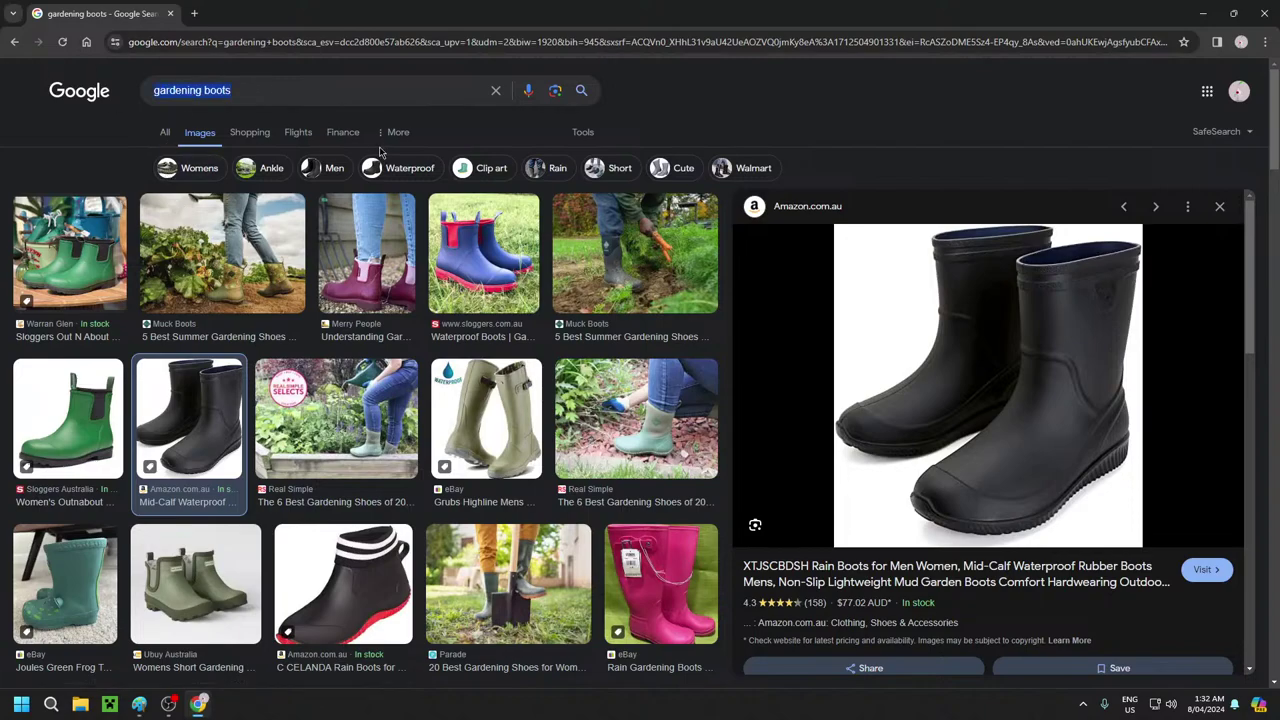
type("pikmin ")
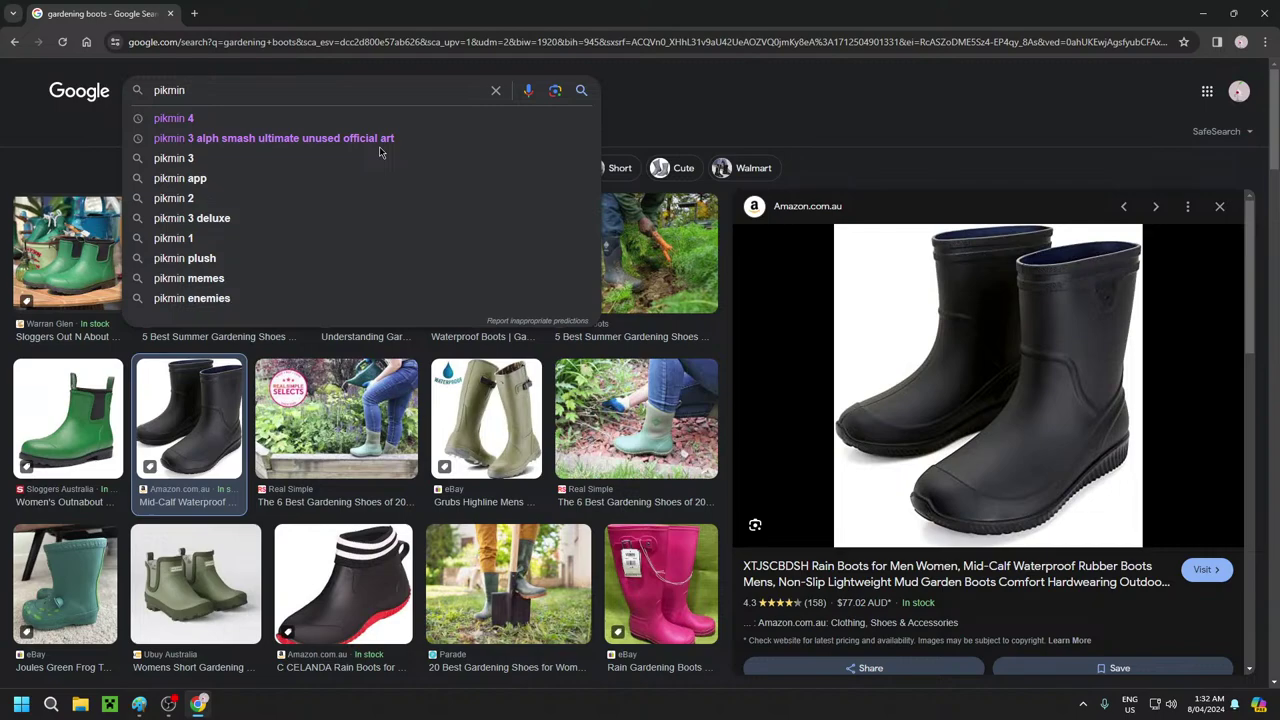
type("4")
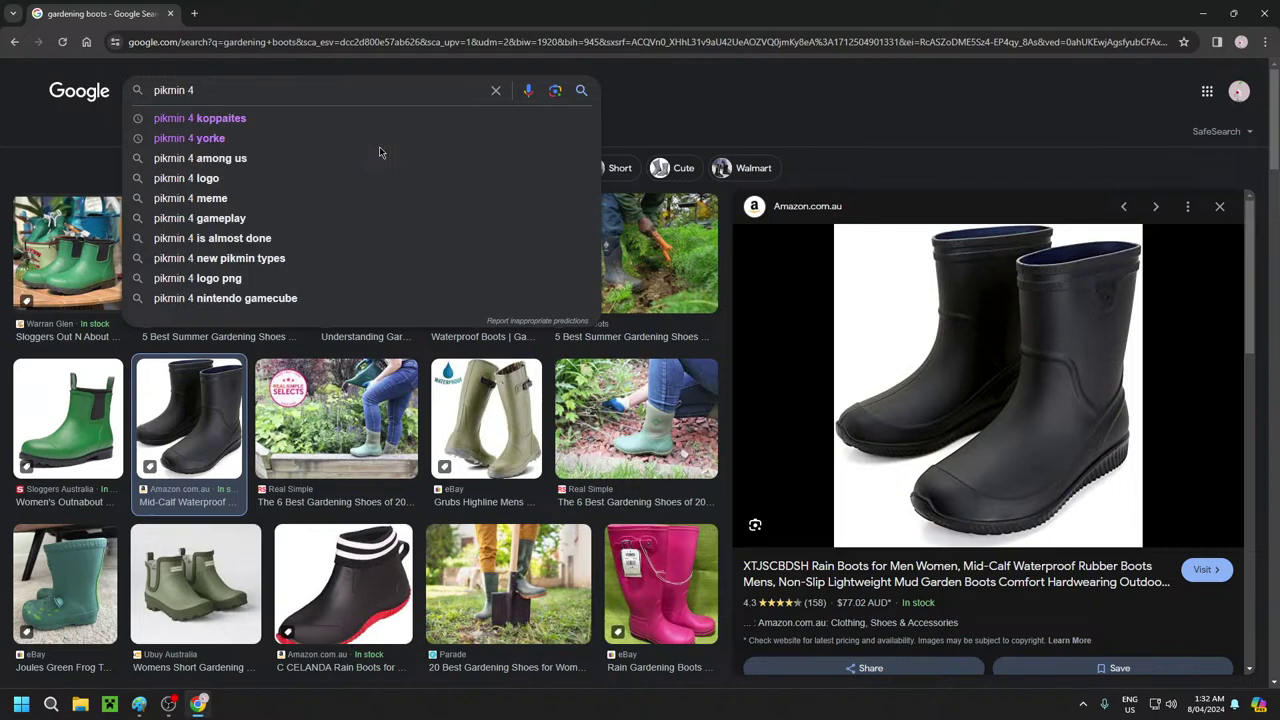
type(" munge")
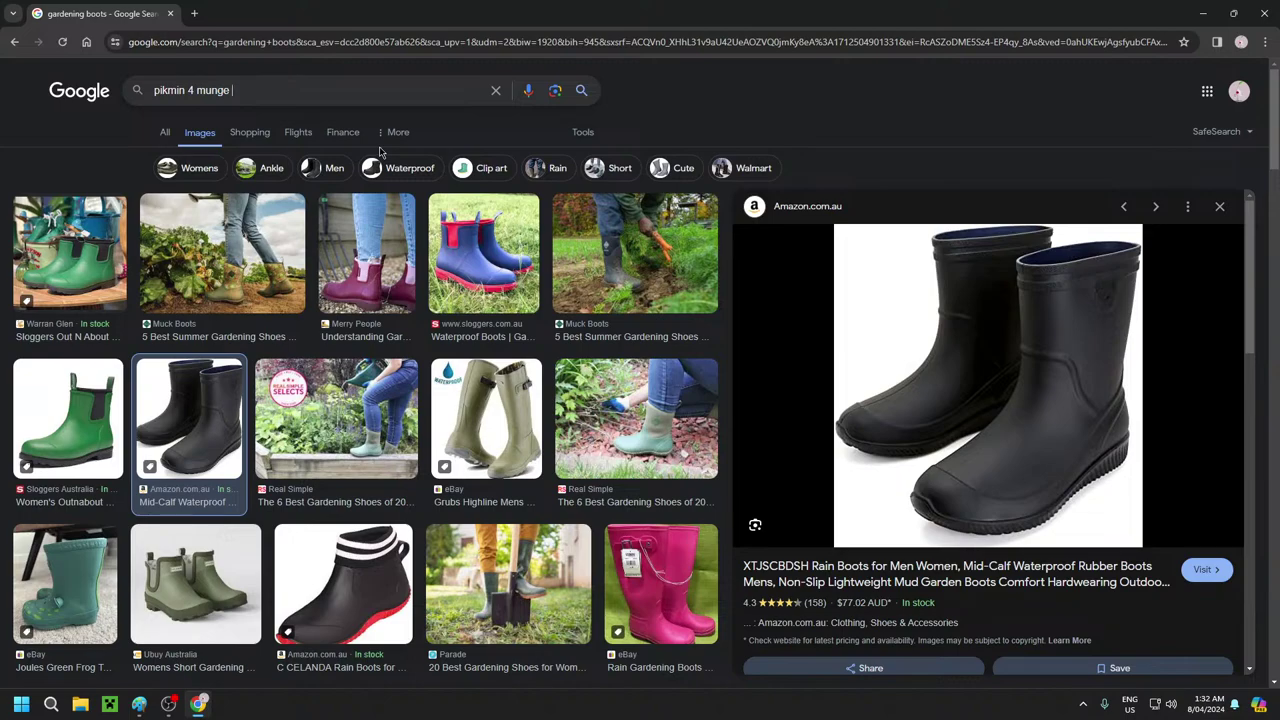
type(" dweevl")
type("l")
key("Return")
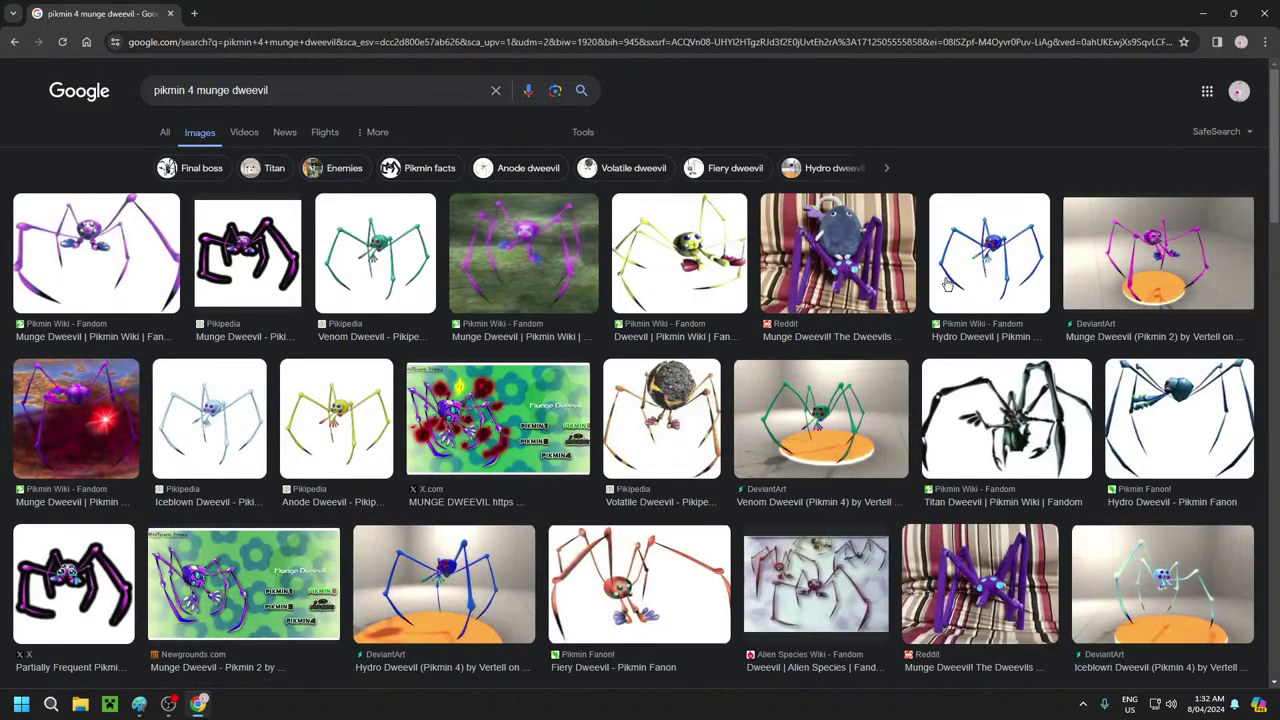
Copy the first purple munge dweevil picture, paste it into Paint and place it in the canvas's upper-right corner
right_click(136, 246)
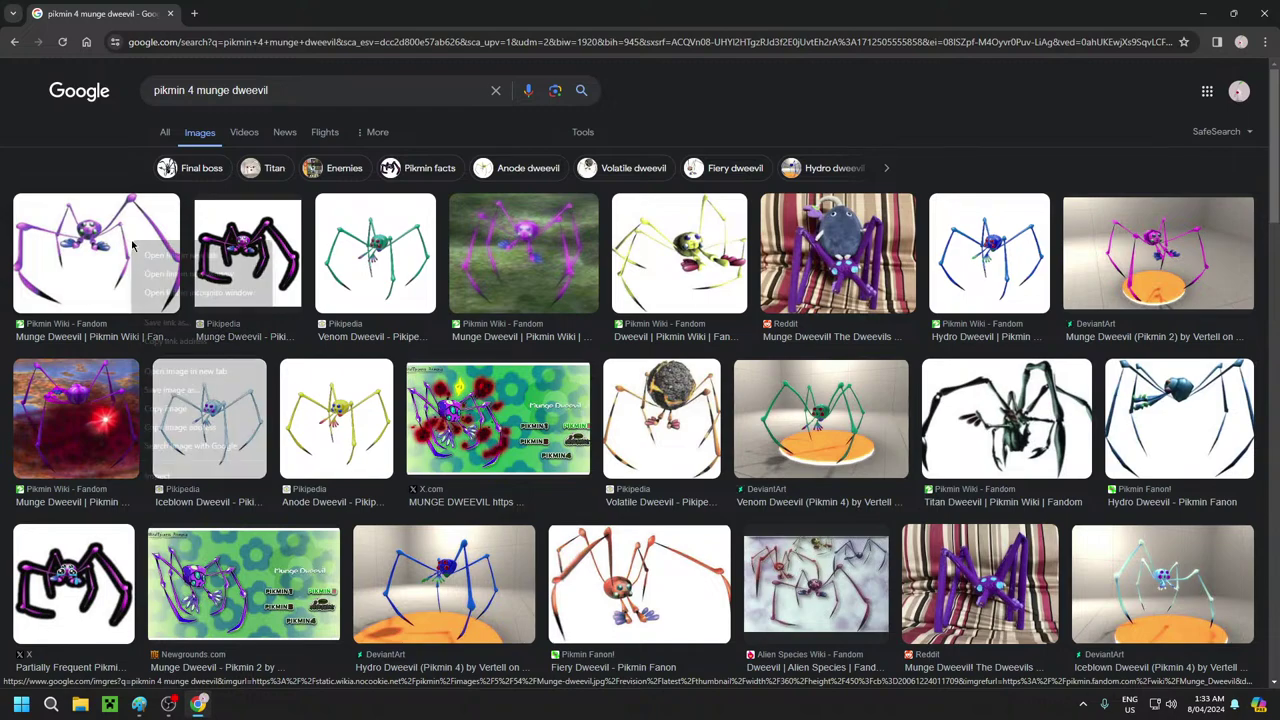
left_click(205, 415)
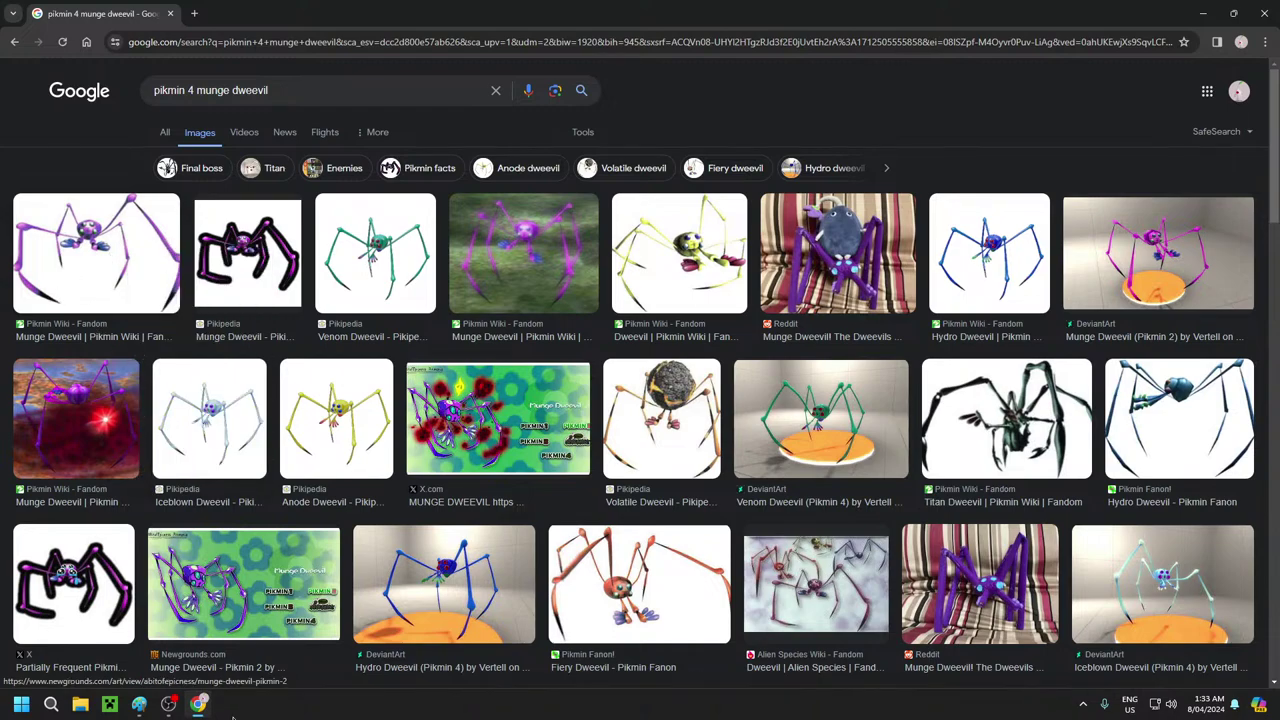
left_click(139, 704)
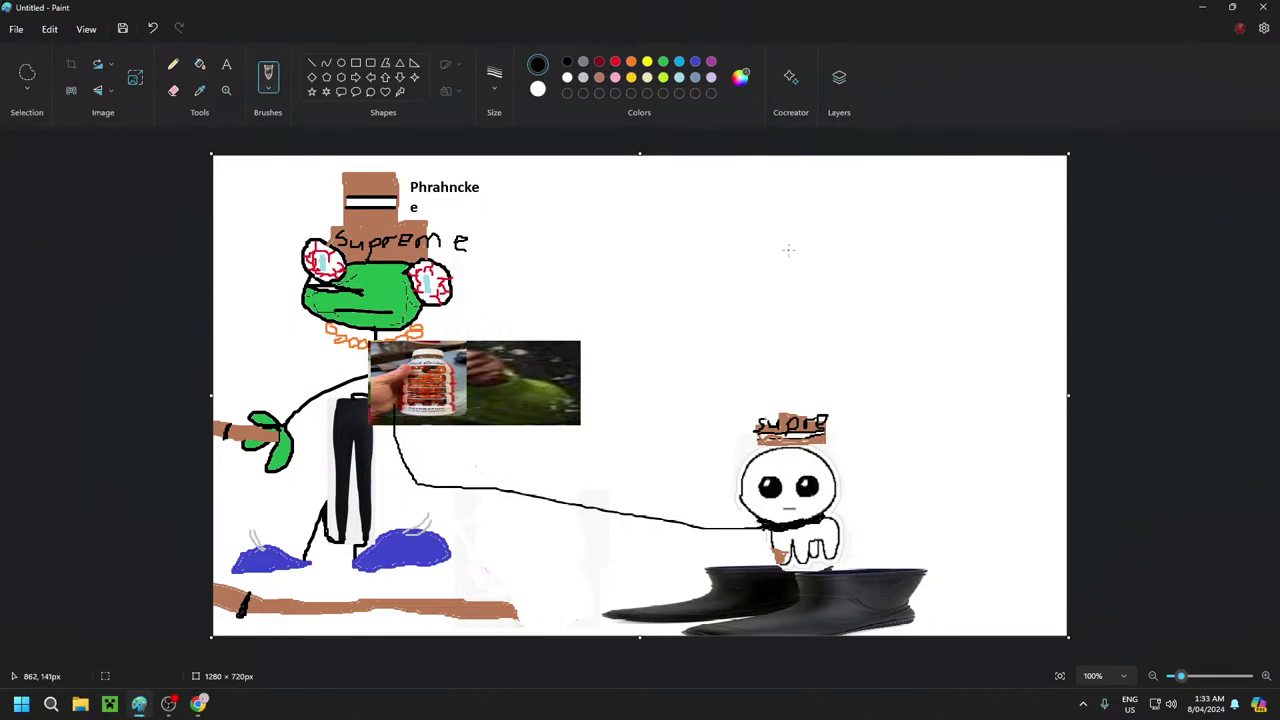
key("ctrl+v")
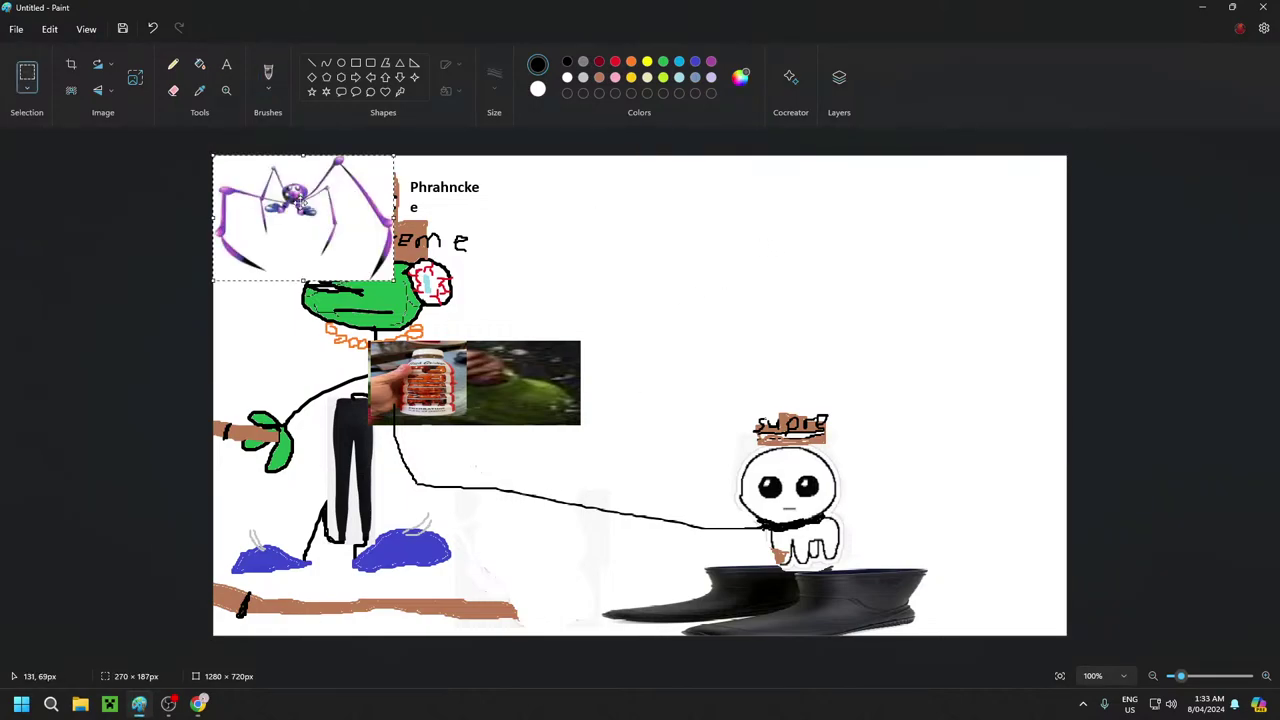
mouse_move(305, 215)
left_mouse_down()
mouse_move(900, 246)
mouse_move(972, 237)
mouse_move(981, 216)
mouse_move(955, 237)
mouse_move(917, 235)
left_mouse_up()
right_click(917, 238)
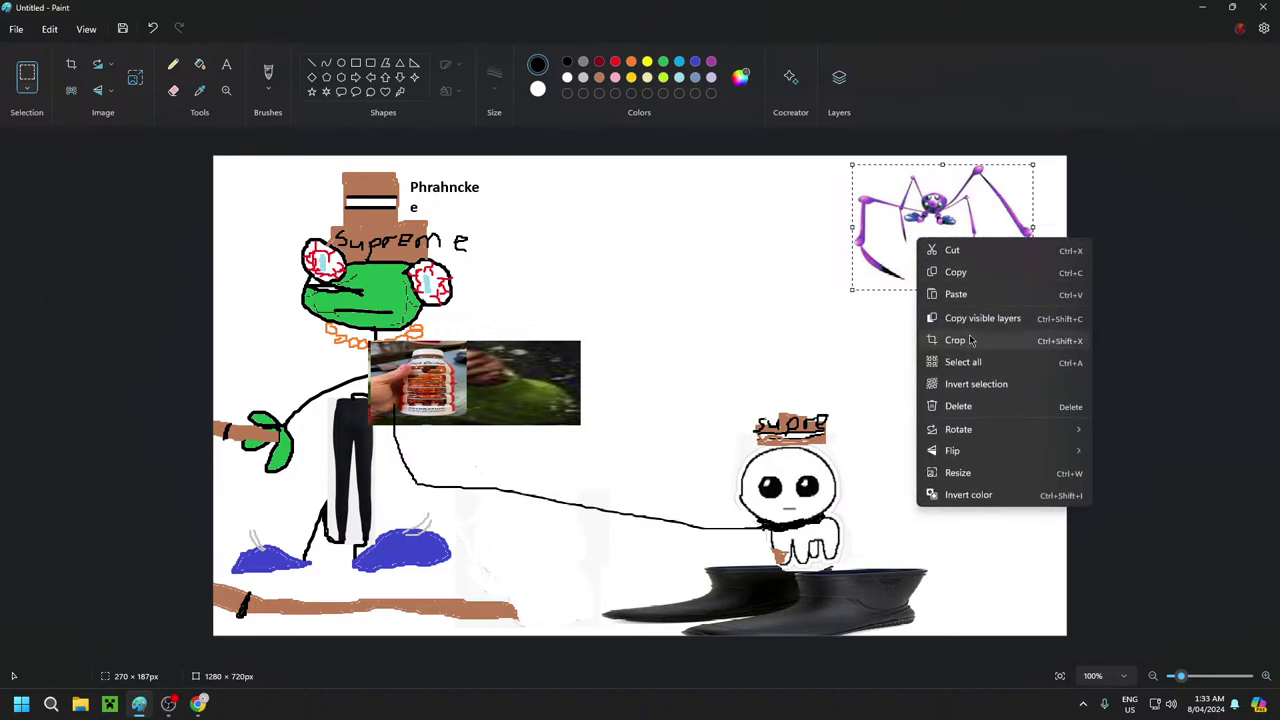
left_click(785, 246)
left_click(806, 245)
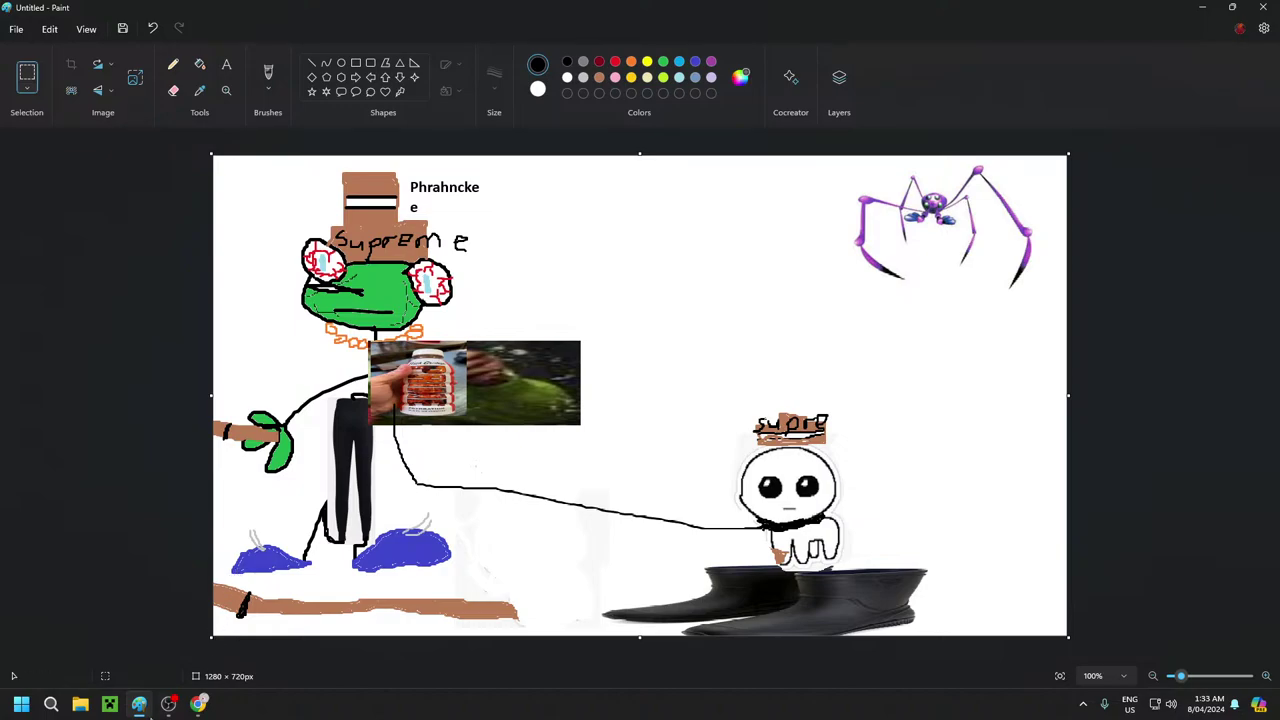
Switch to Chrome, search Google Images for "pikmin 2 munge dweevil" and return to Paint
left_click(198, 704)
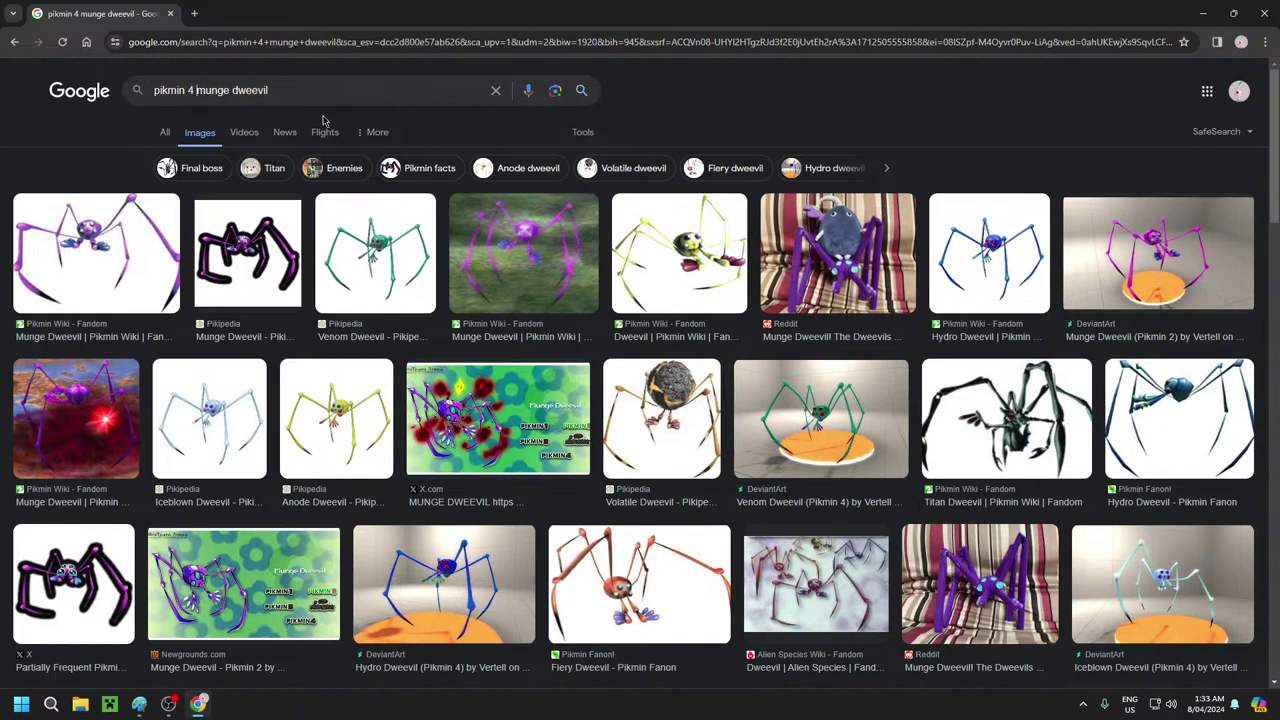
key("Left")
left_click(378, 222)
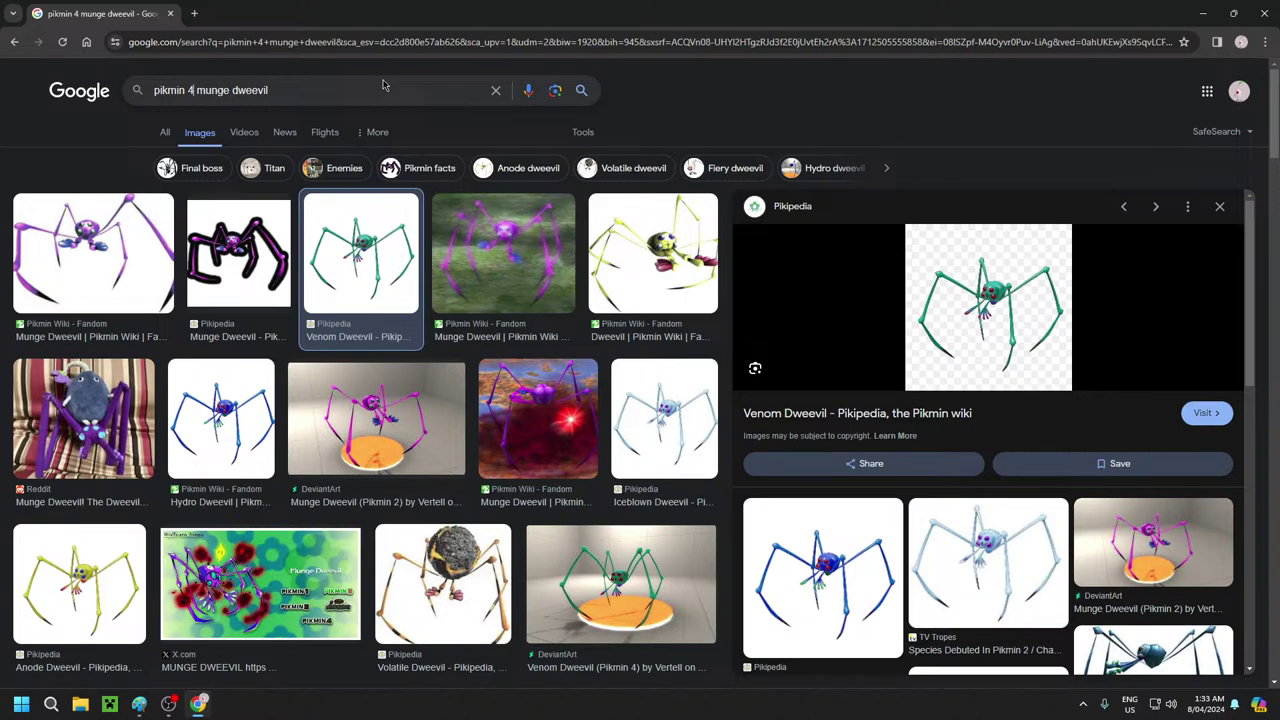
key("BackSpace")
type("2")
key("Return")
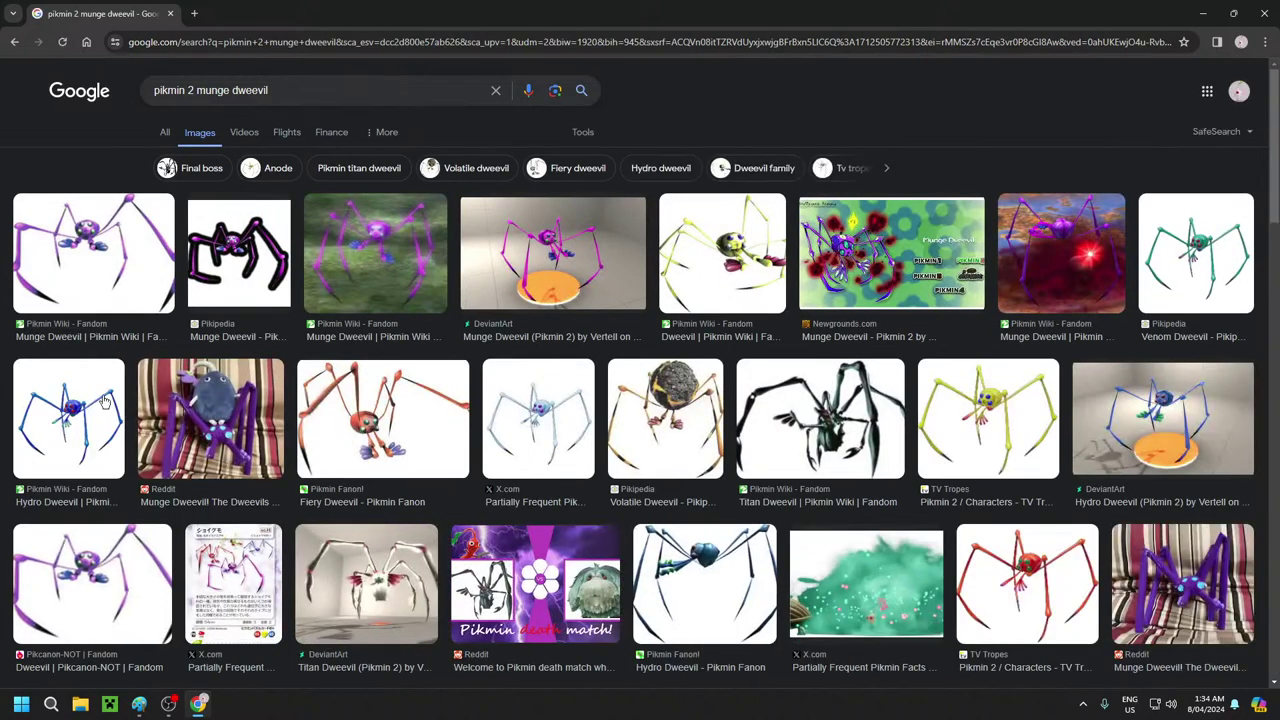
left_click(139, 705)
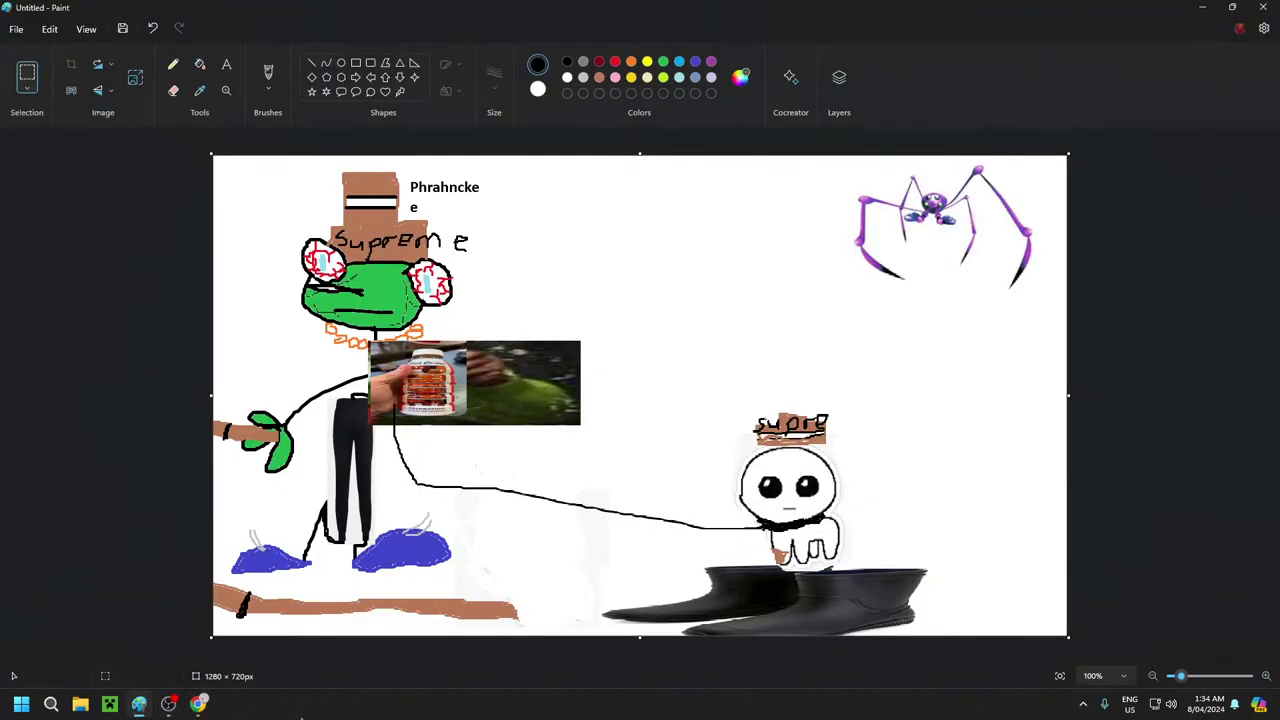
Search Google Images in Chrome for "gardening boots" again, copy the black mid-calf rubber boots picture and return to Paint
left_click(199, 704)
triple_click(366, 89)
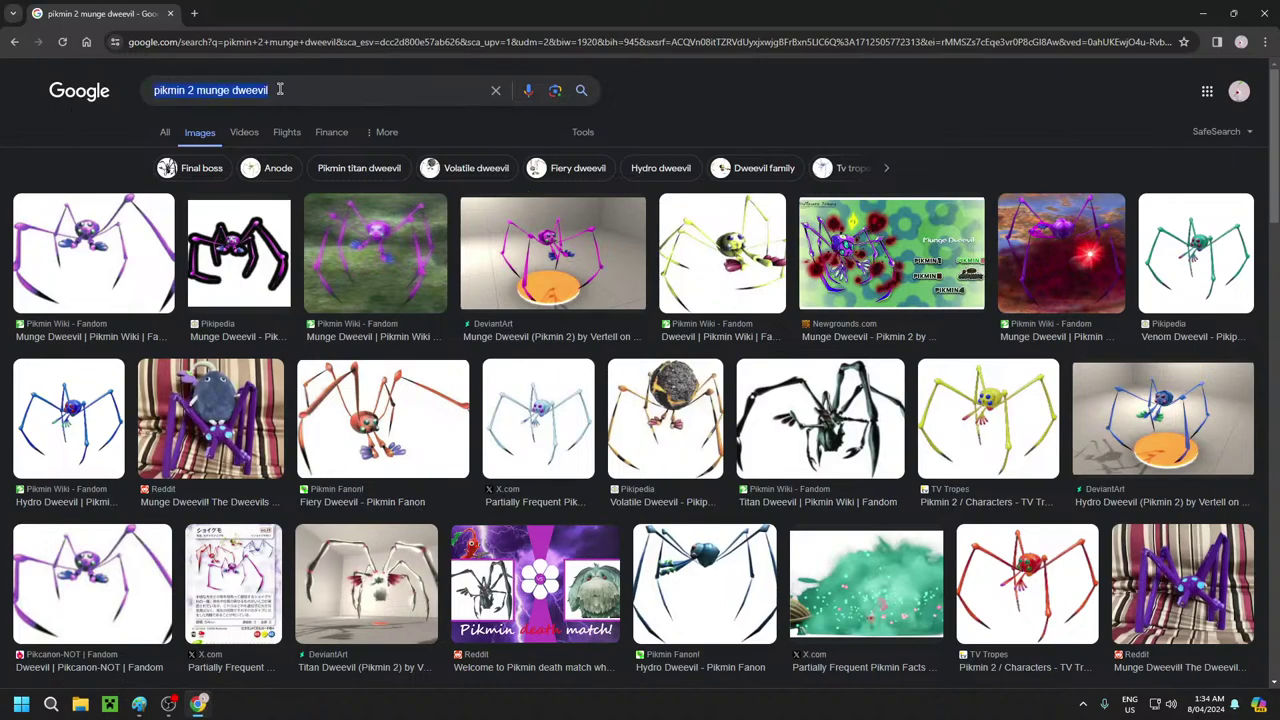
key("BackSpace")
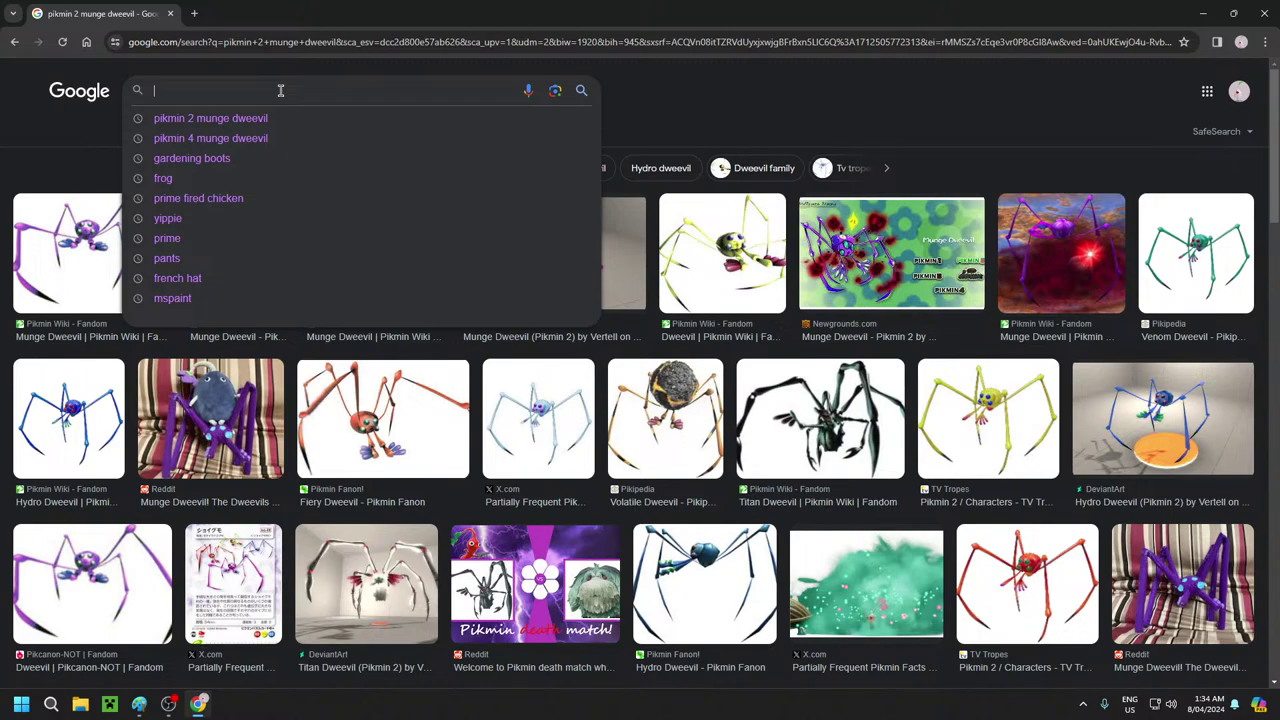
left_click(250, 160)
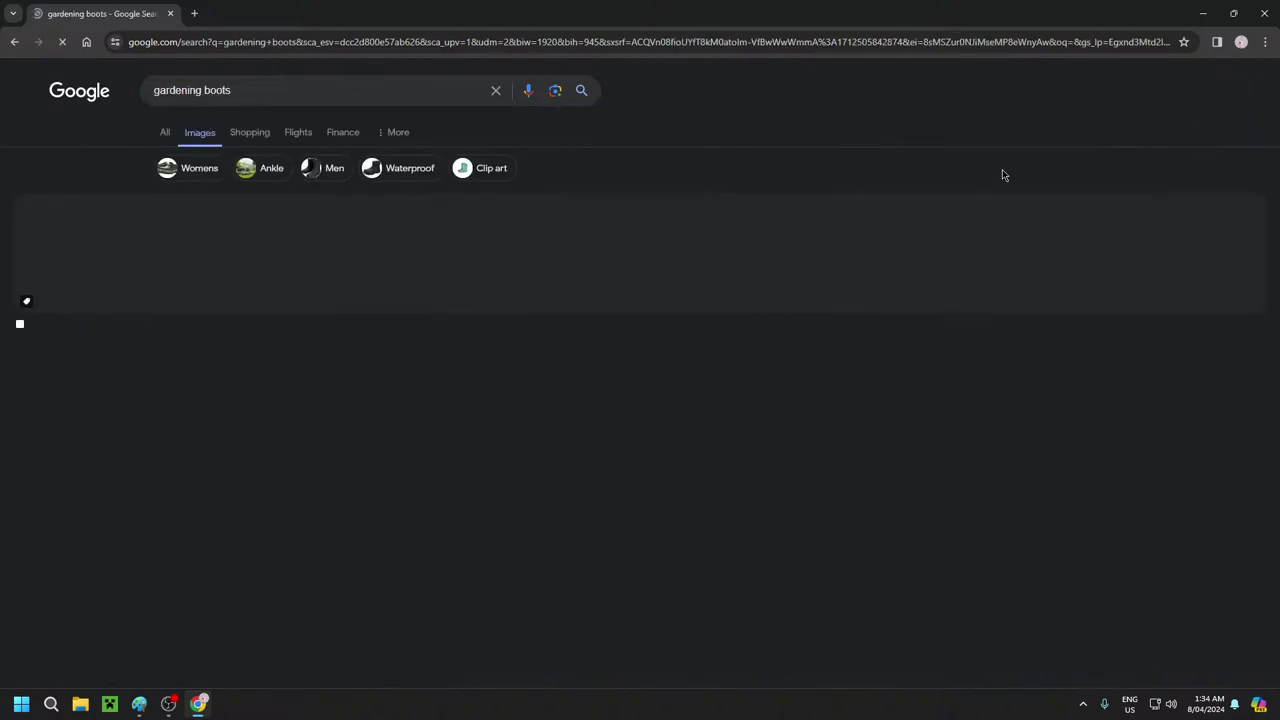
left_click(900, 253)
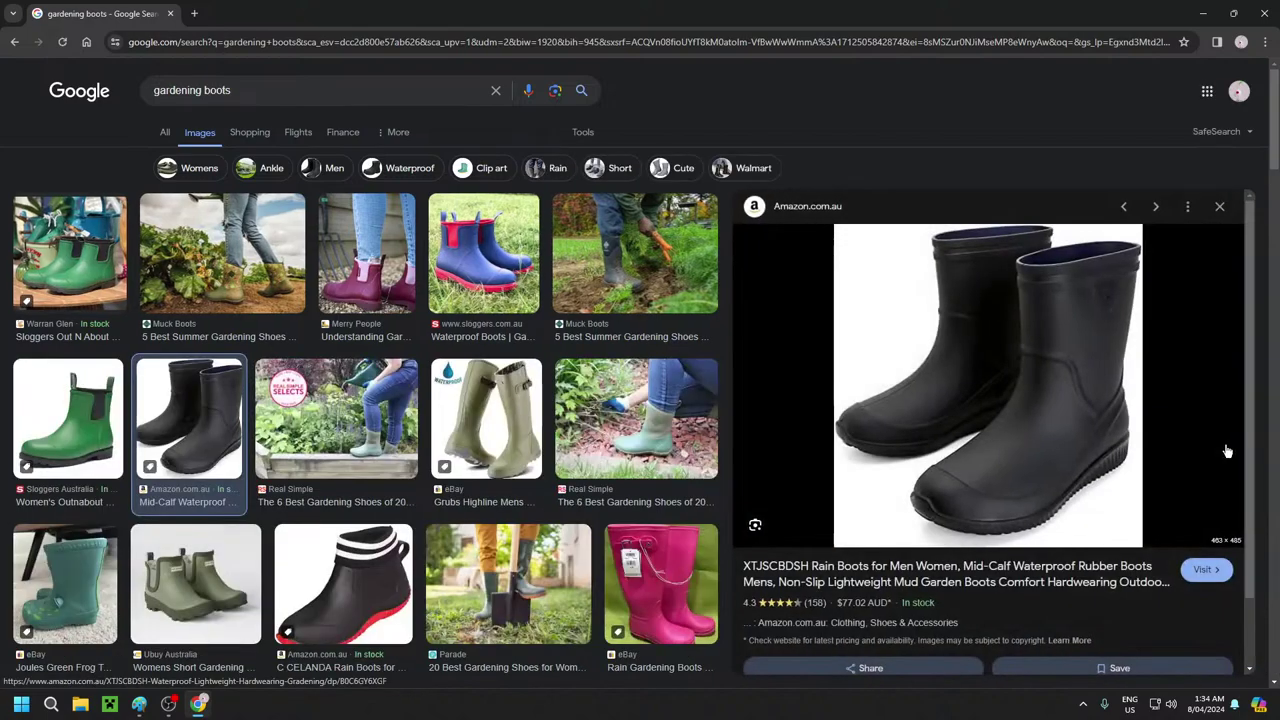
right_click(1005, 395)
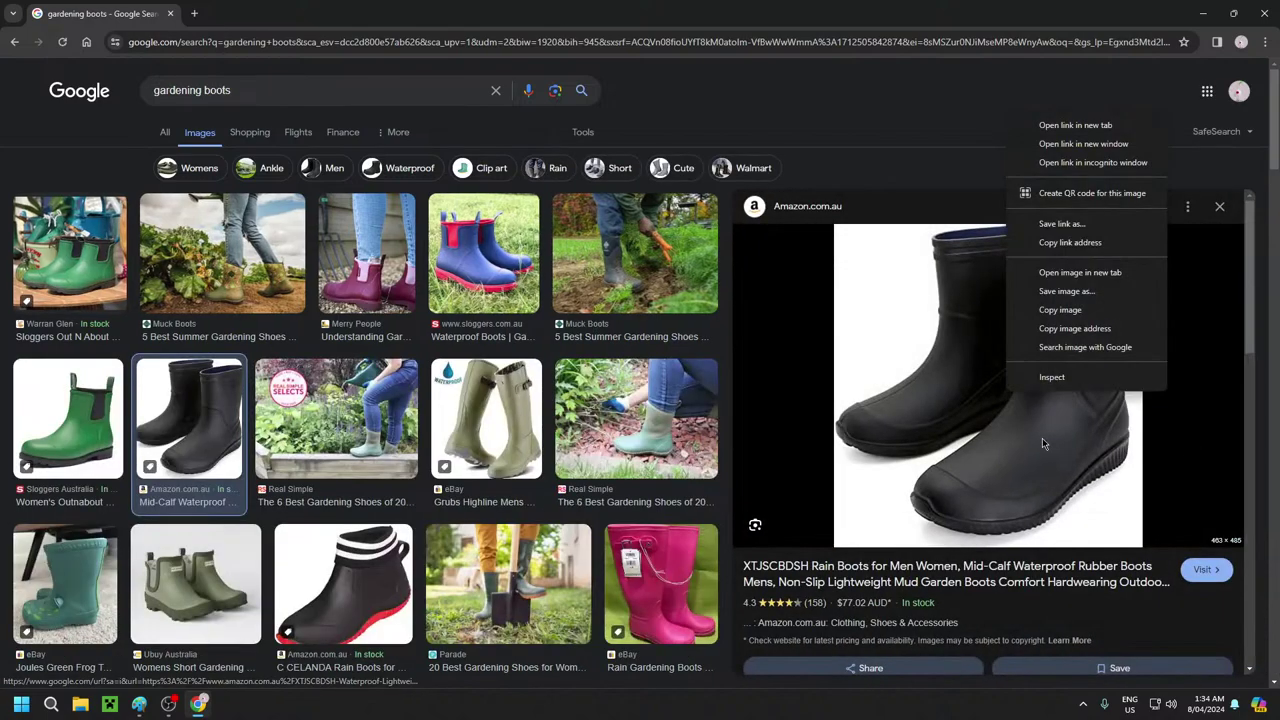
left_click(1095, 307)
left_click(139, 704)
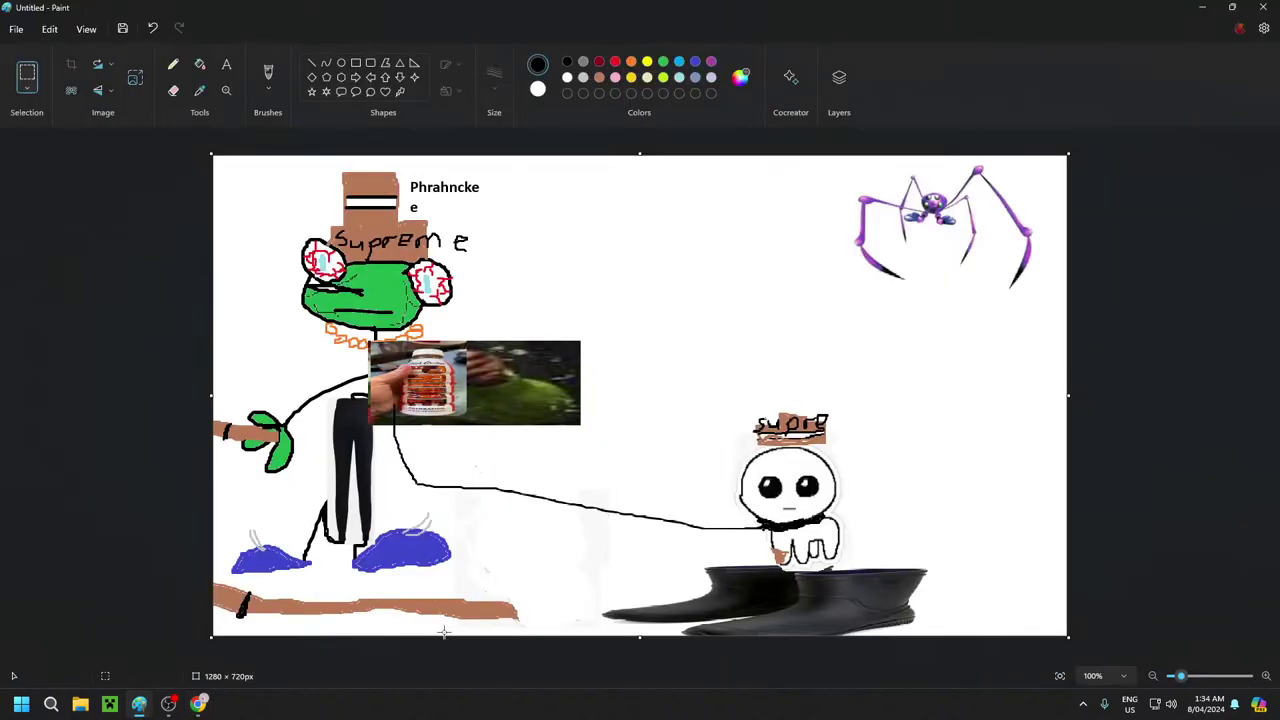
Paste the black boots picture, shrink it to about 333 × 103 px and place it under the munge dweevil's legs
key("ctrl+v")
left_click_drag(374, 346, 685, 343)
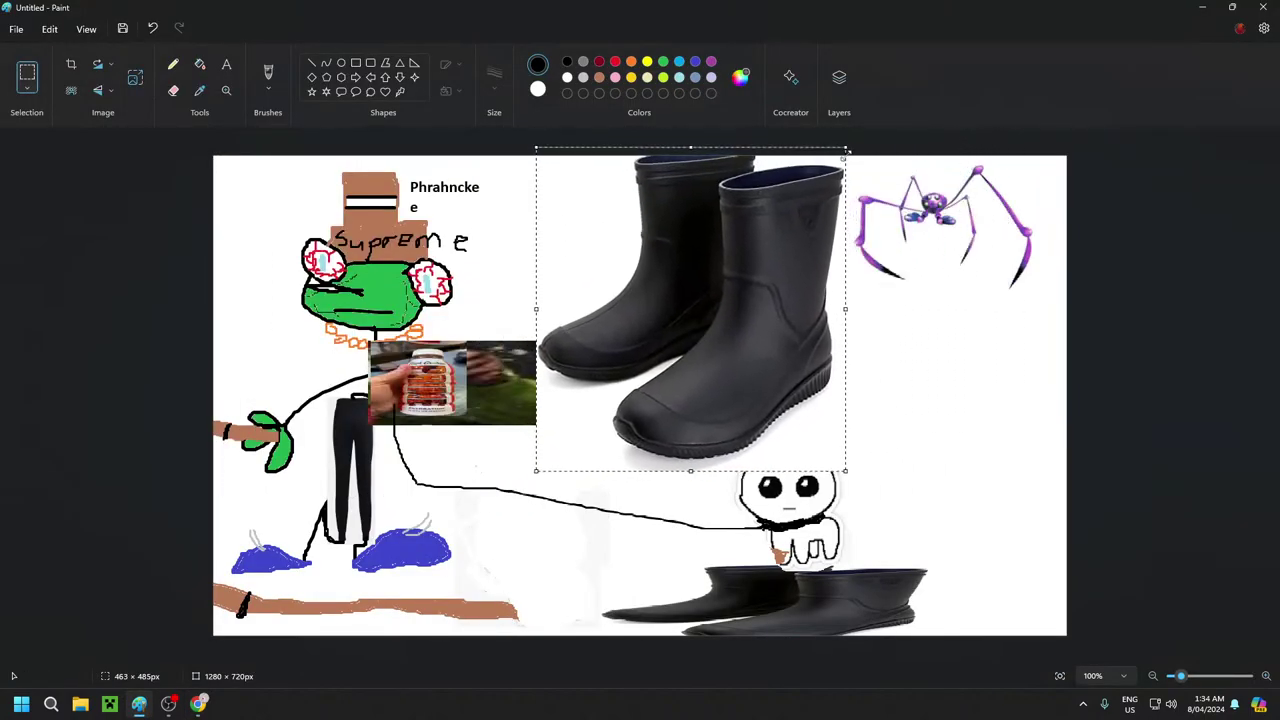
left_click_drag(846, 148, 758, 403)
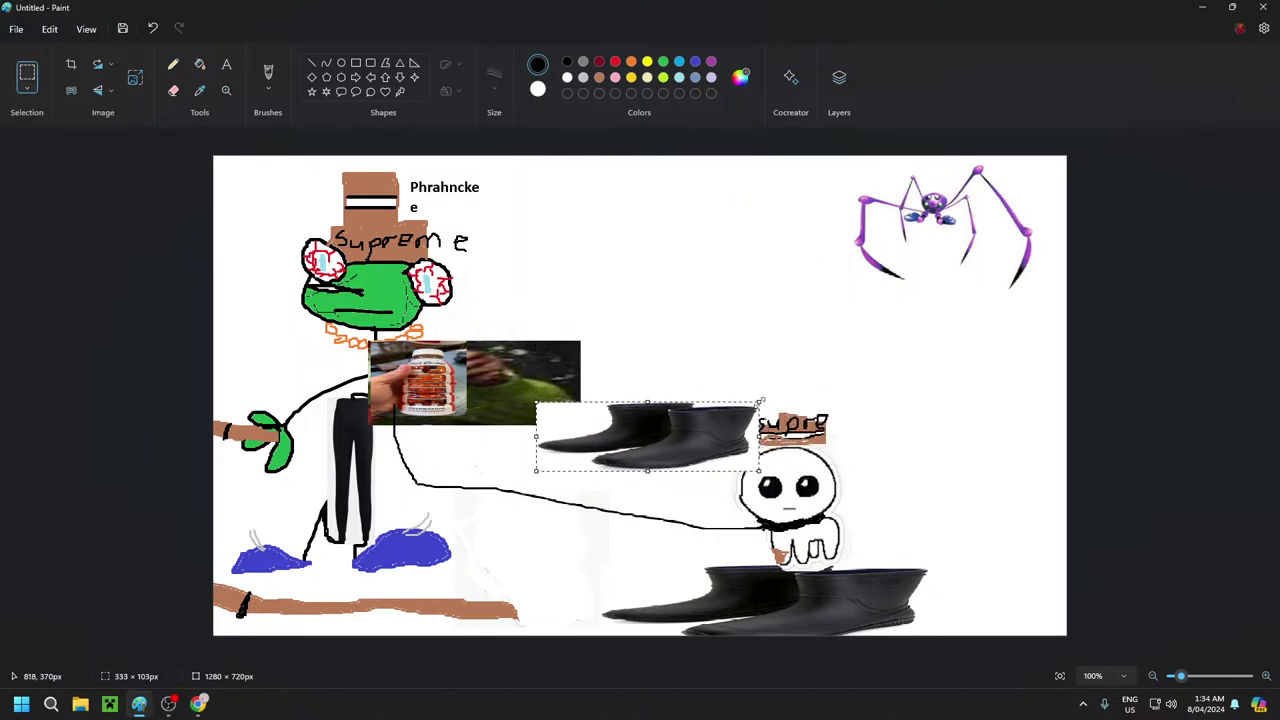
left_click_drag(670, 433, 938, 300)
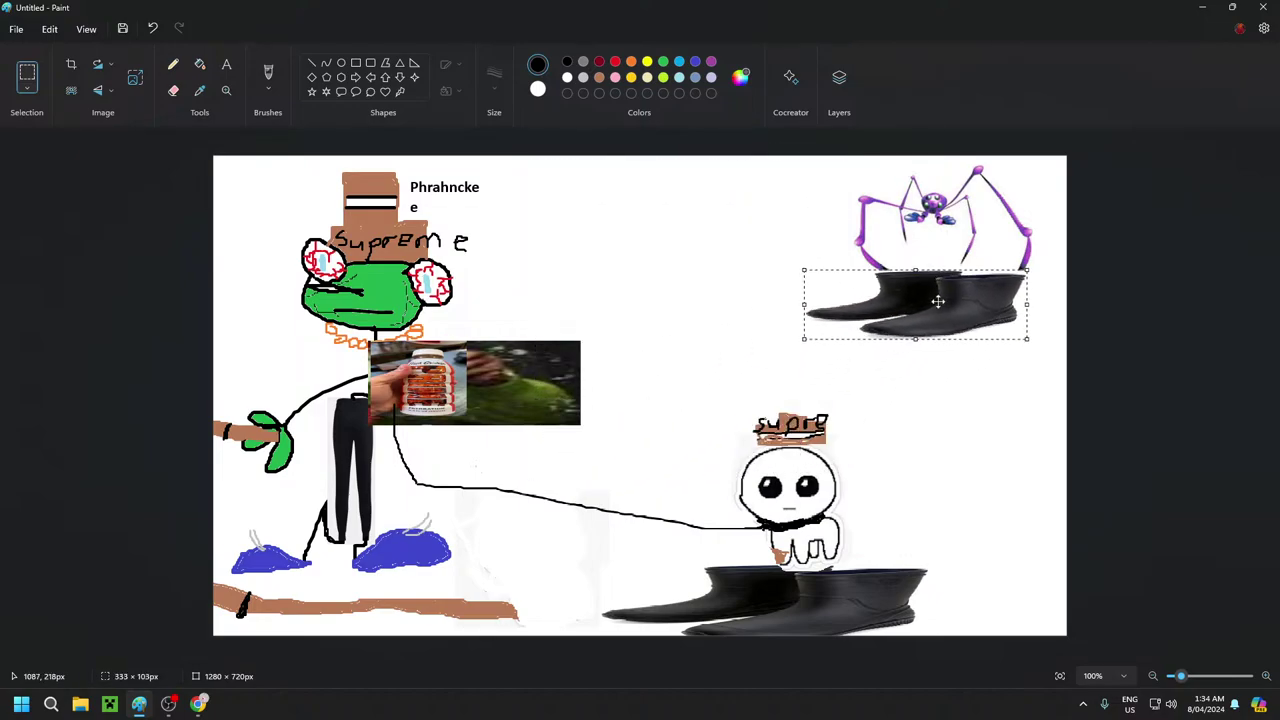
left_click(976, 365)
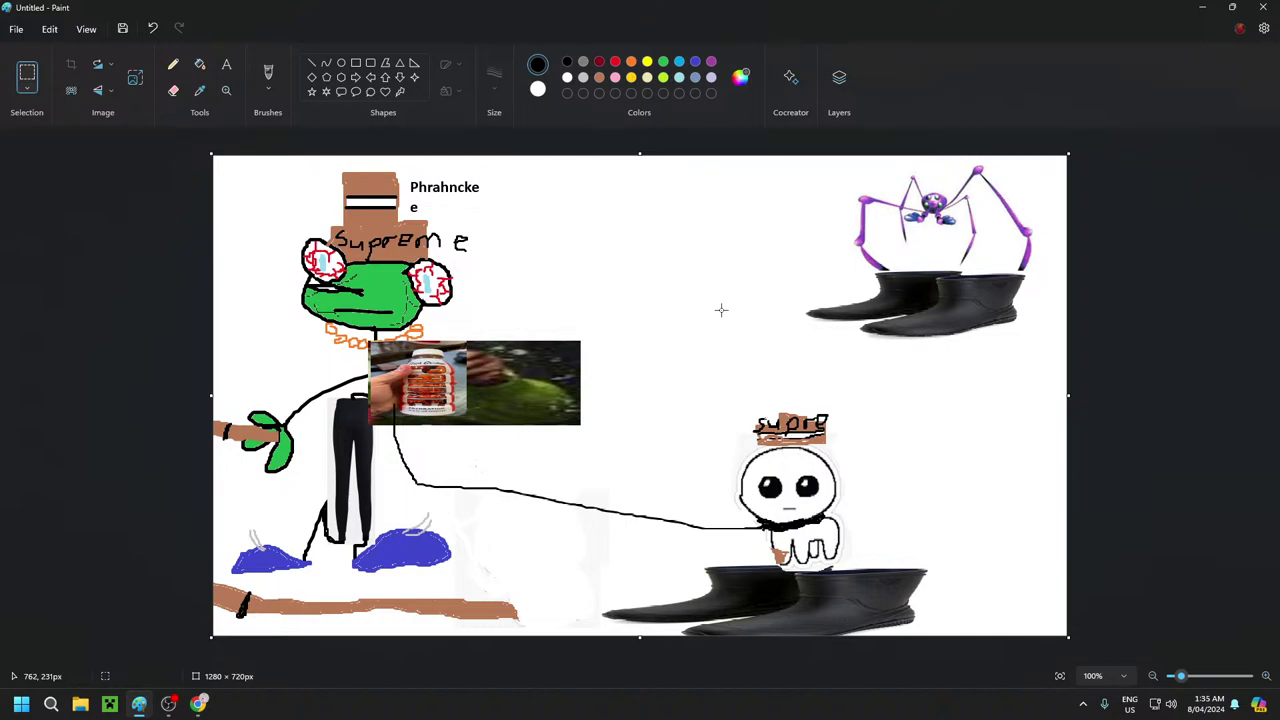
Switch to Chrome and search Google Images for "rev botw"
left_click(200, 705)
left_click(494, 92)
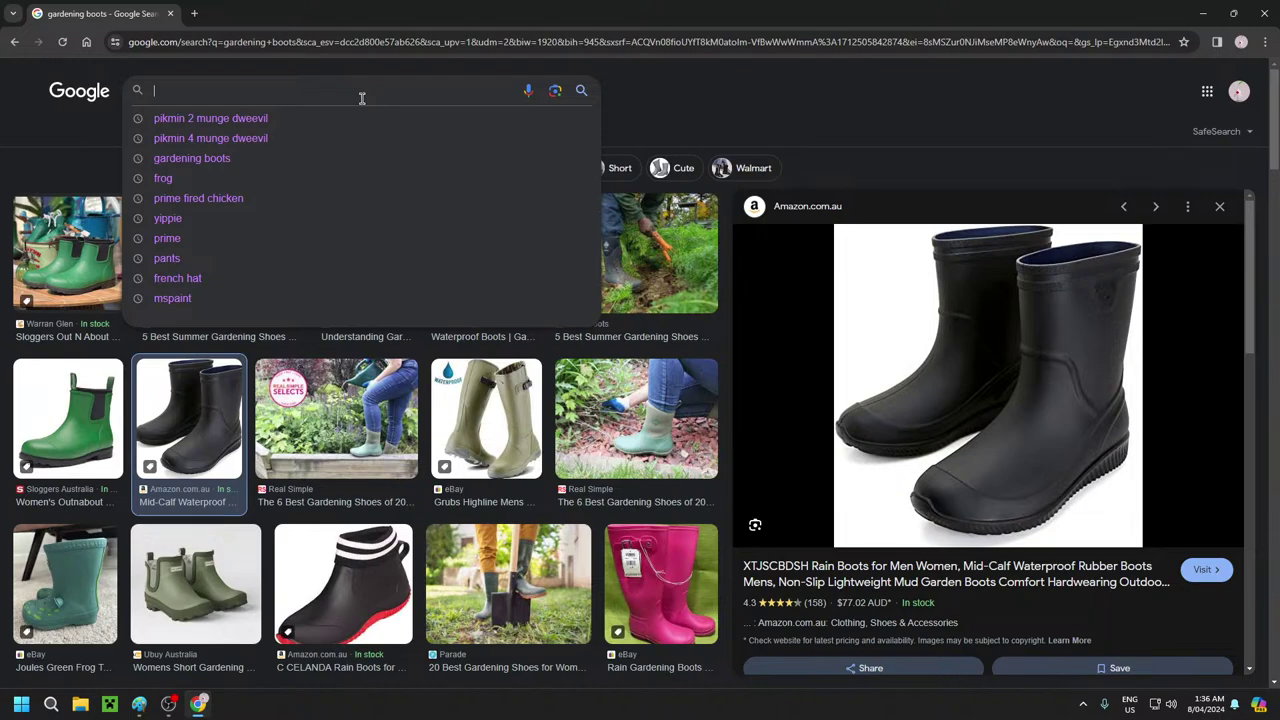
left_click(698, 119)
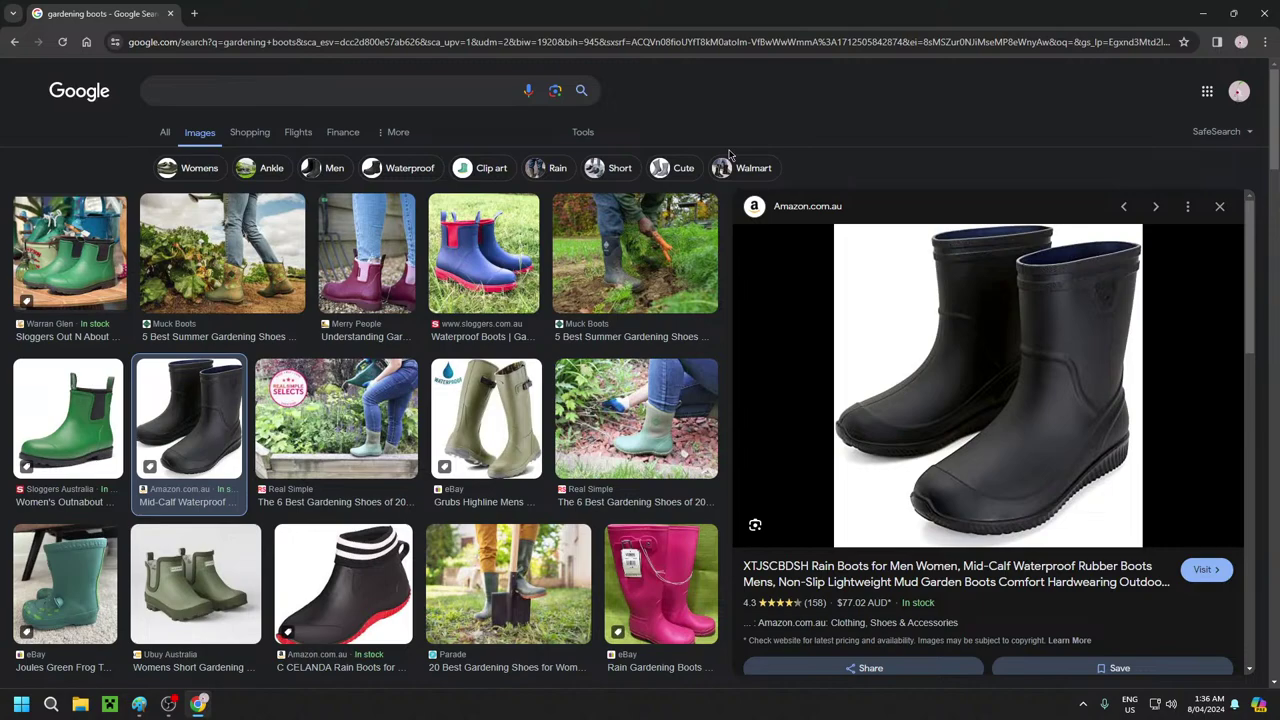
left_click(402, 93)
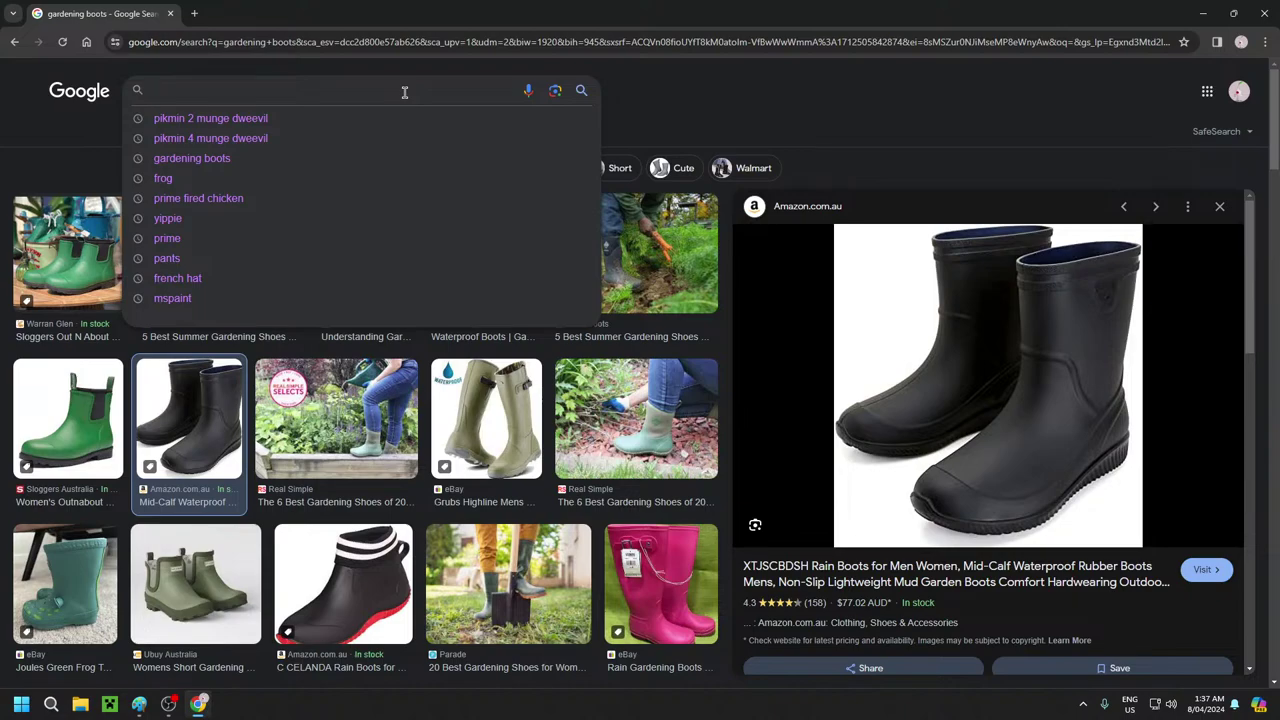
type("rev")
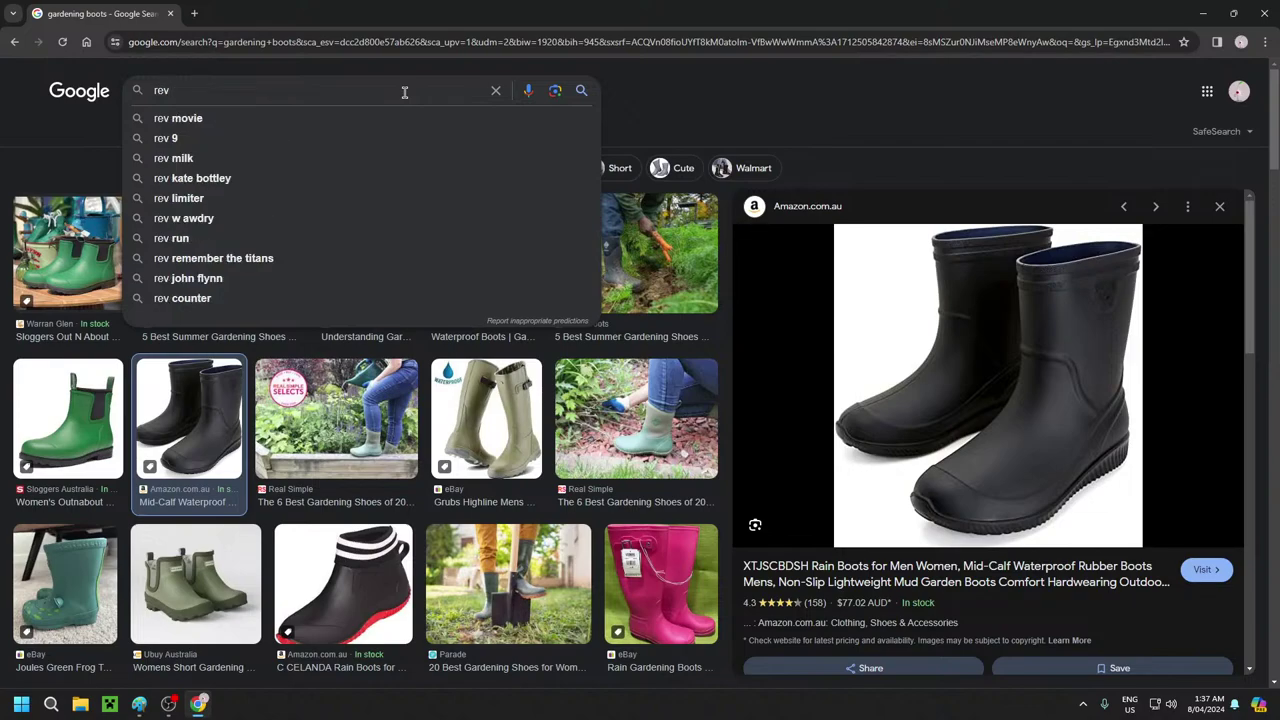
type(" botw")
key("Return")
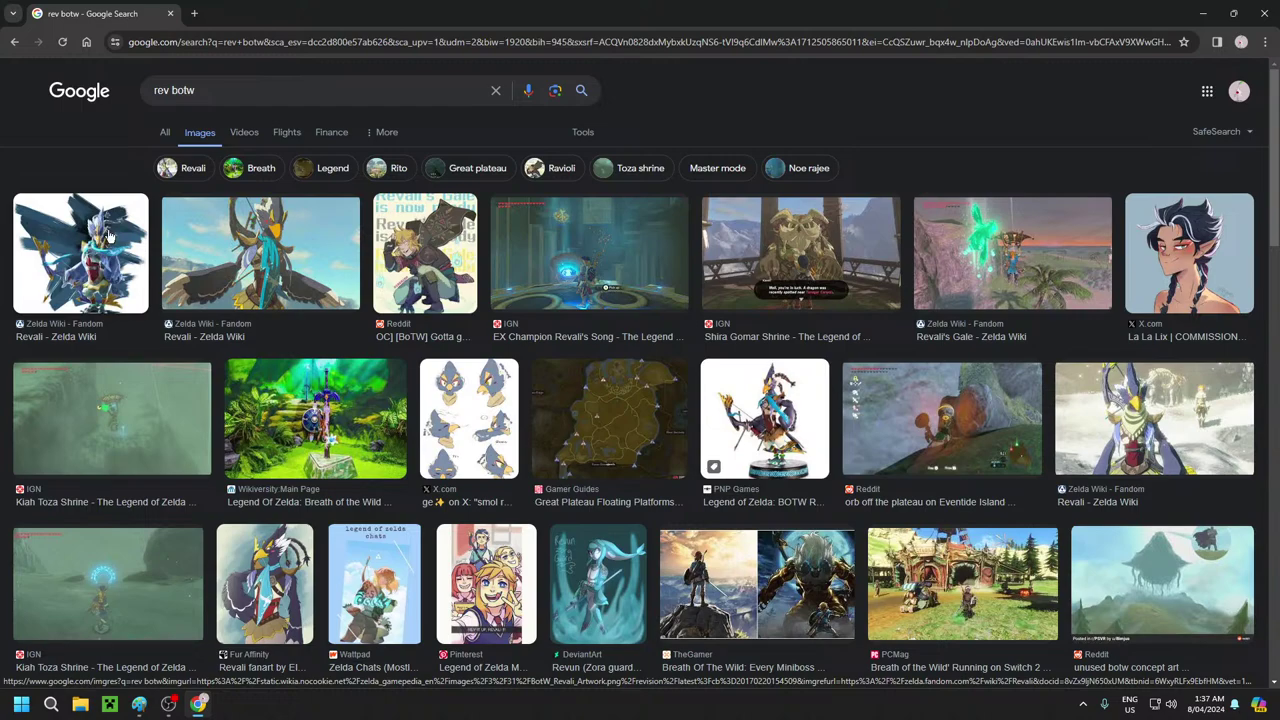
Refine the image search to "rev botw amiibo"
left_click(318, 96)
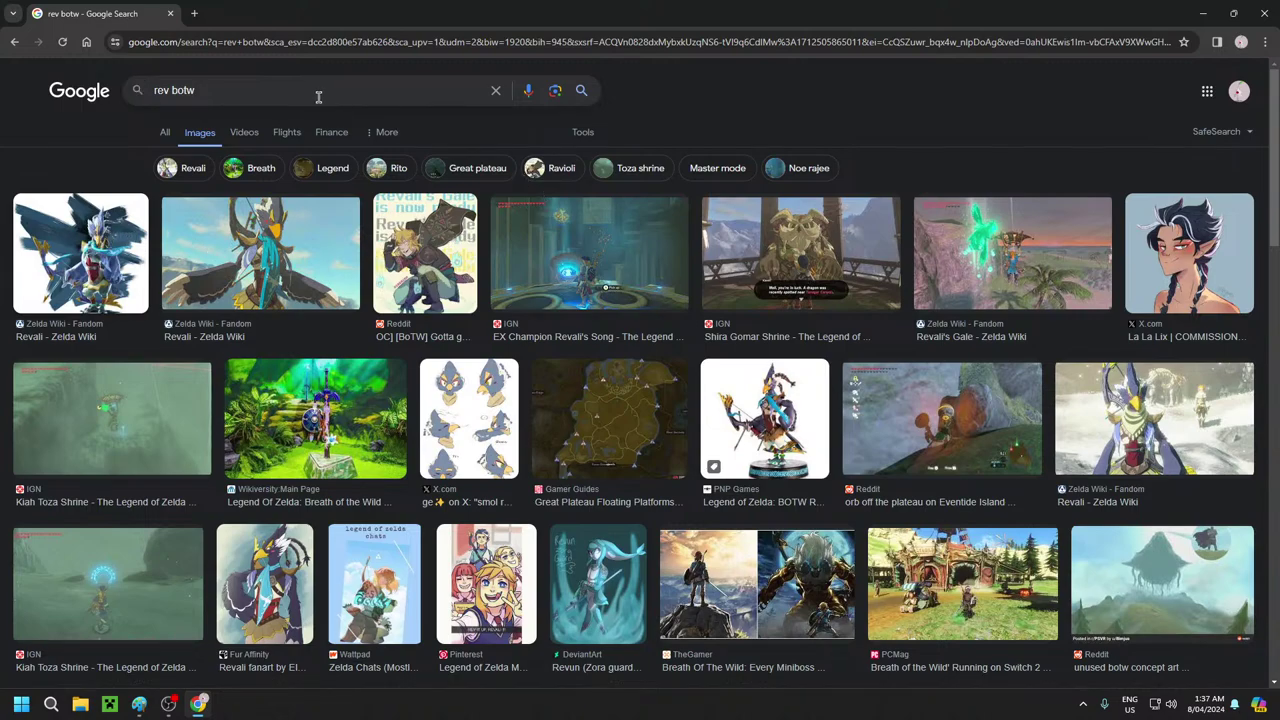
type("arm")
type("ii")
type("bo")
key("Return")
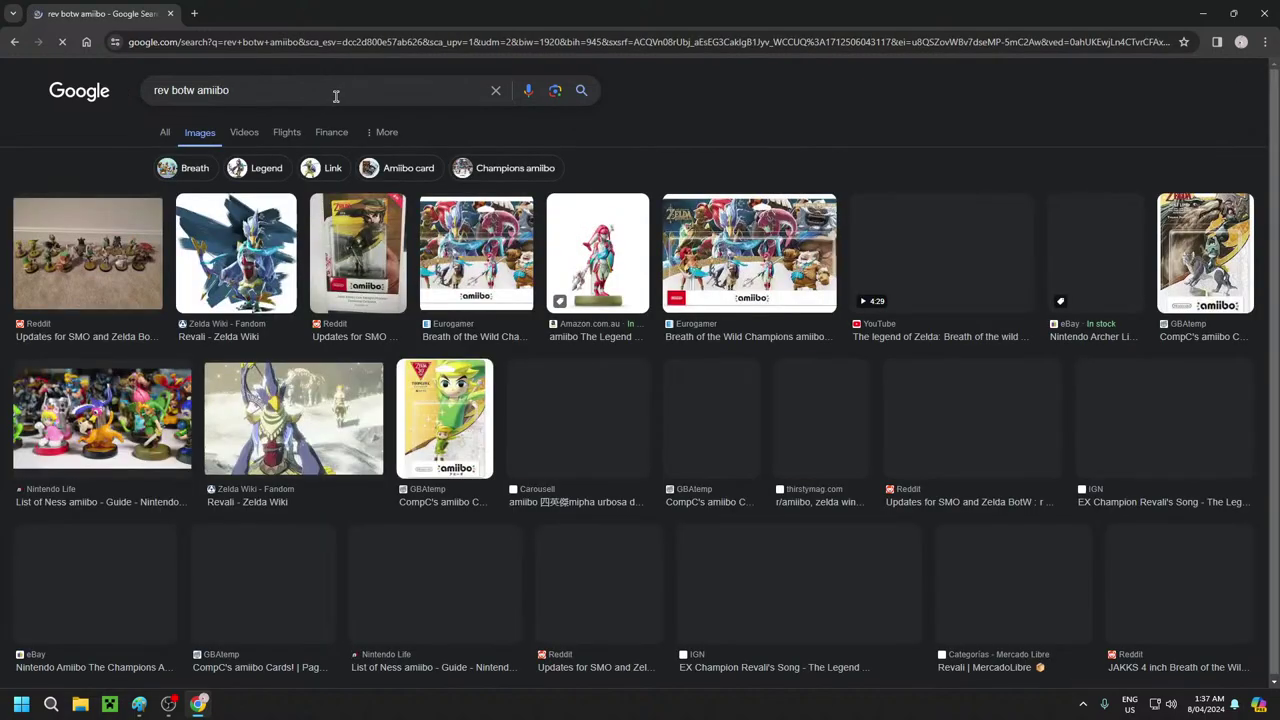
Preview the boxed Link Twilight Princess amiibo picture and the Breath of the Wild Champions amiibo set picture
left_click(362, 250)
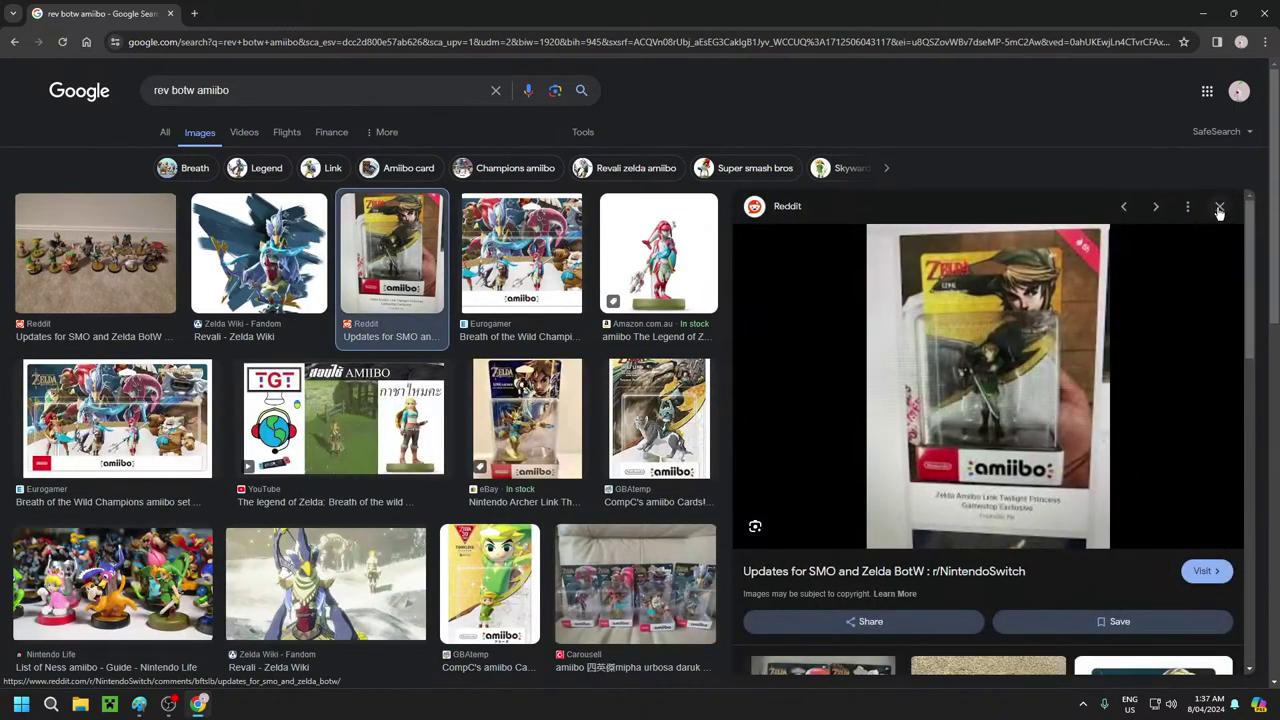
left_click(1219, 209)
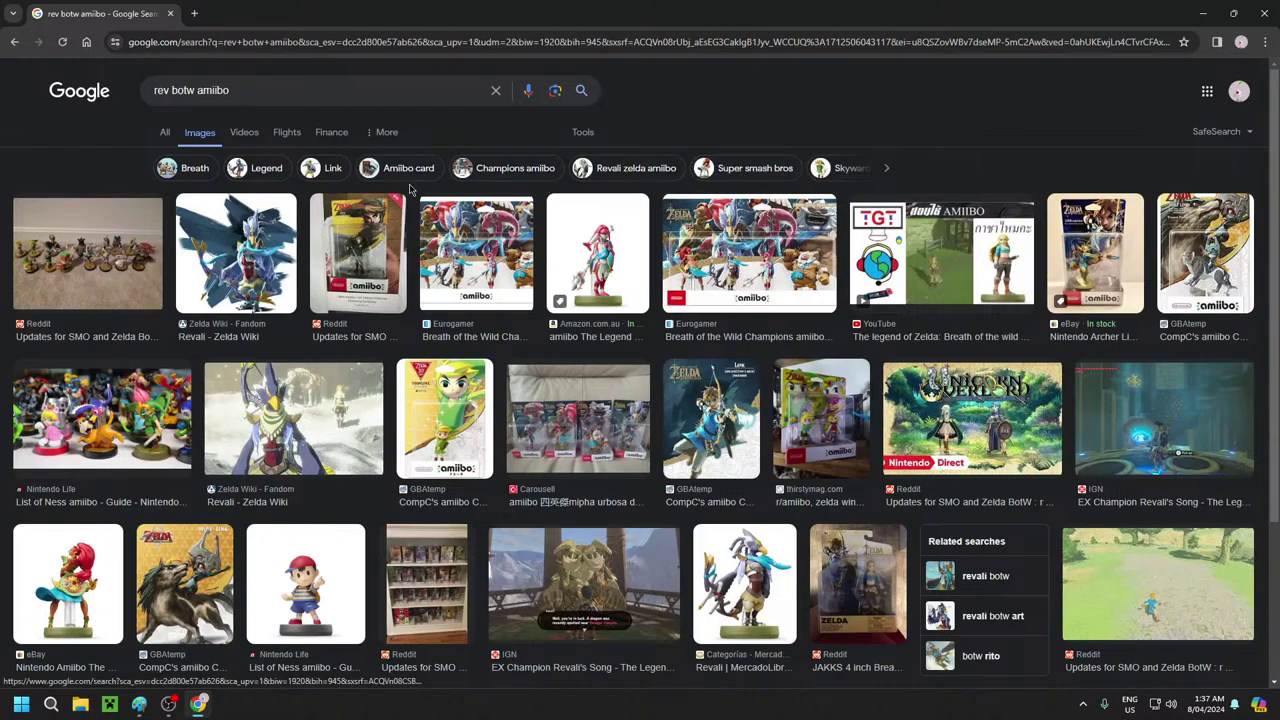
left_click(480, 240)
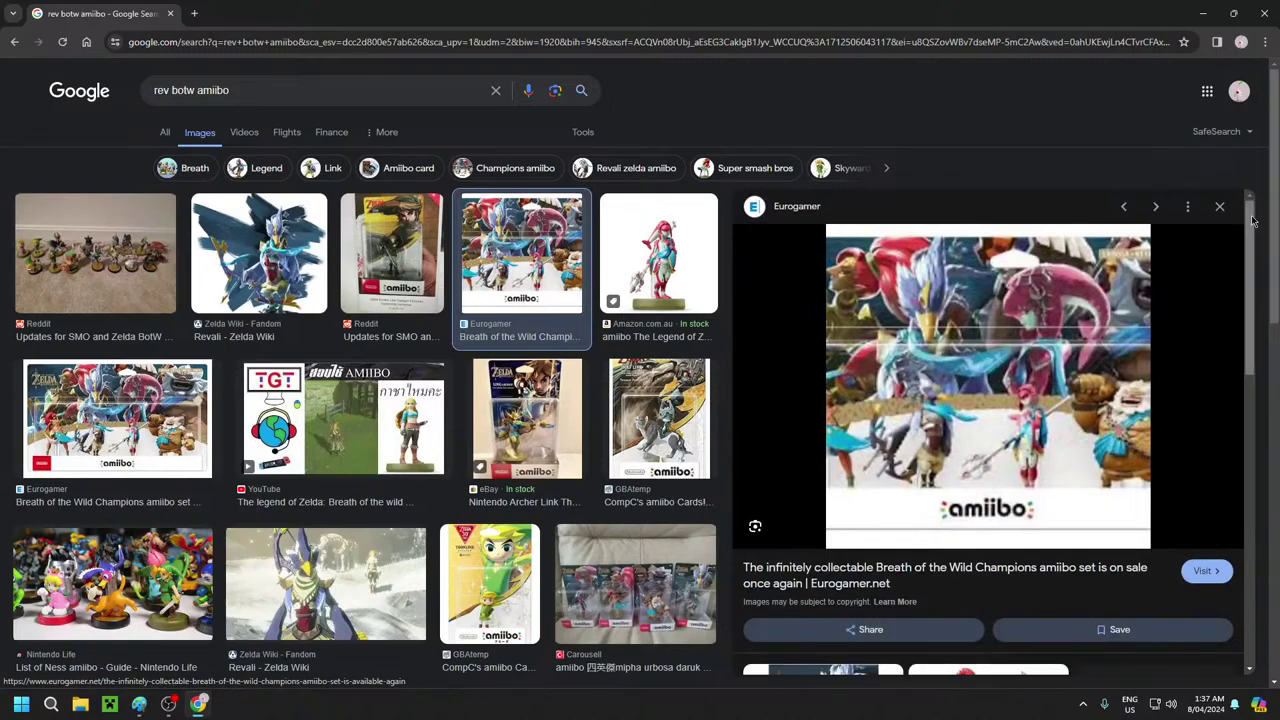
left_click(1220, 207)
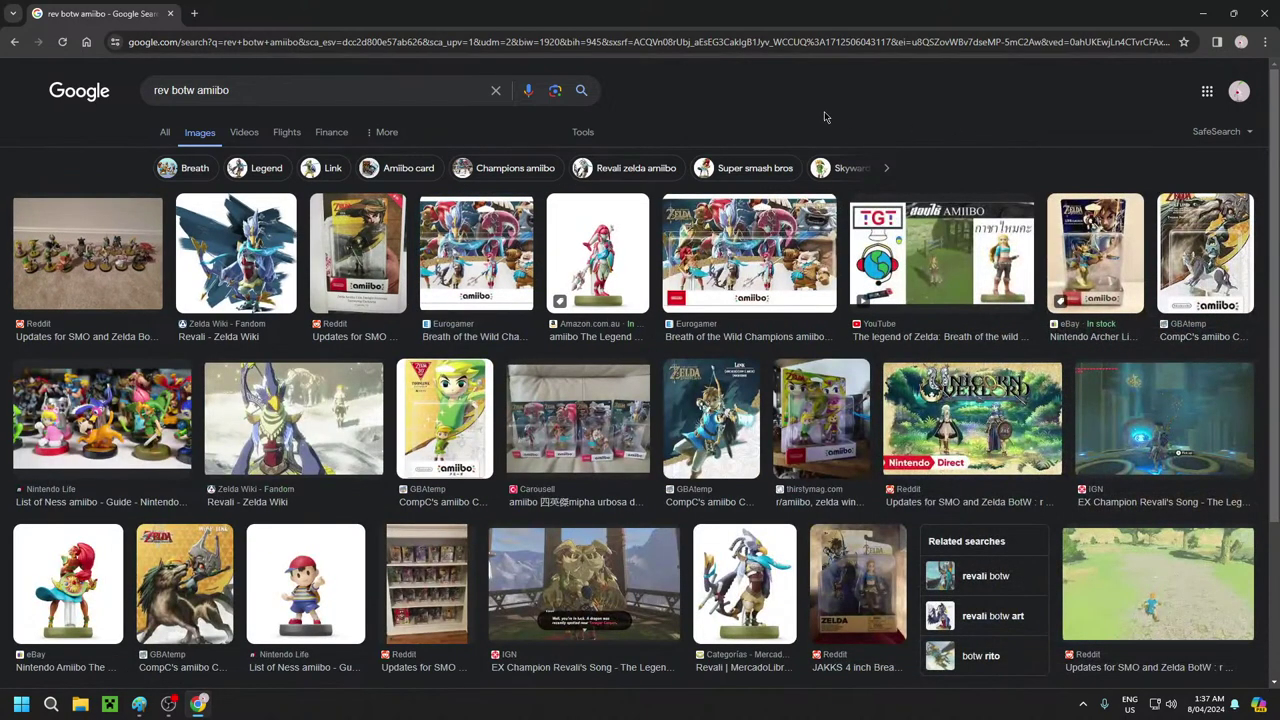
Copy the Carousell picture of the four boxed Champions amiibo and return to Paint
scroll(814, 120, "down", 2)
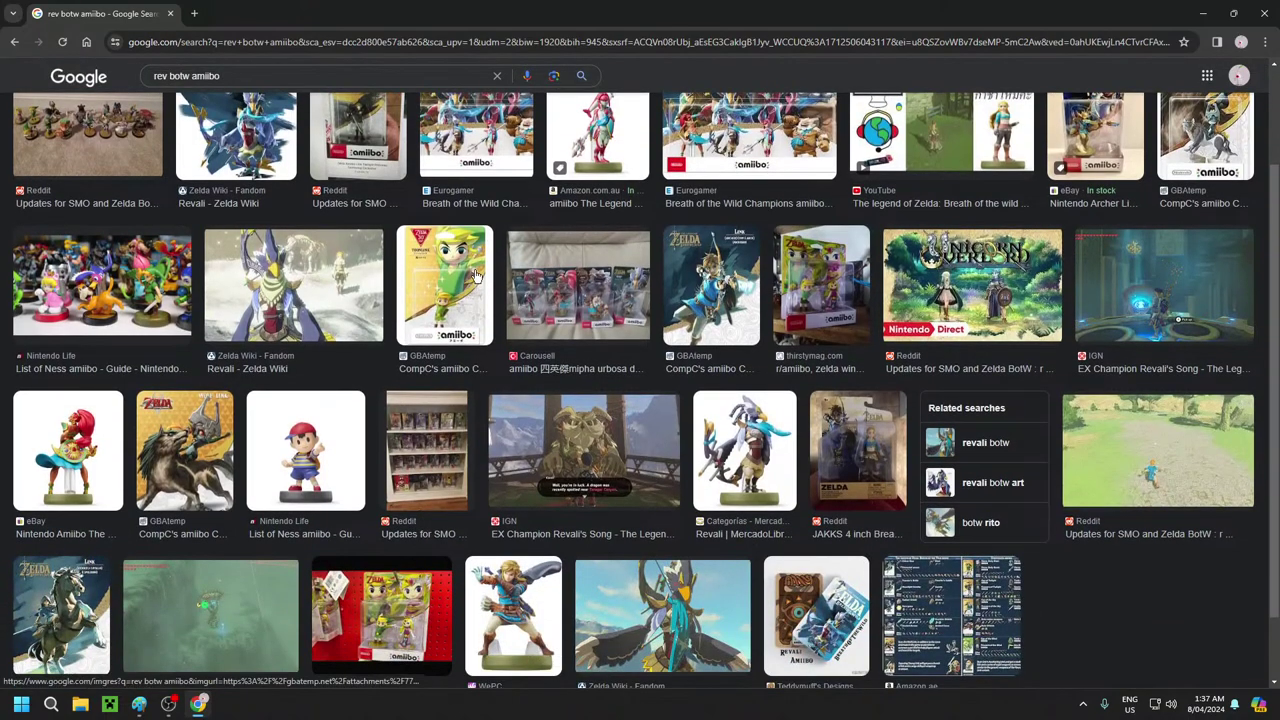
left_click(590, 296)
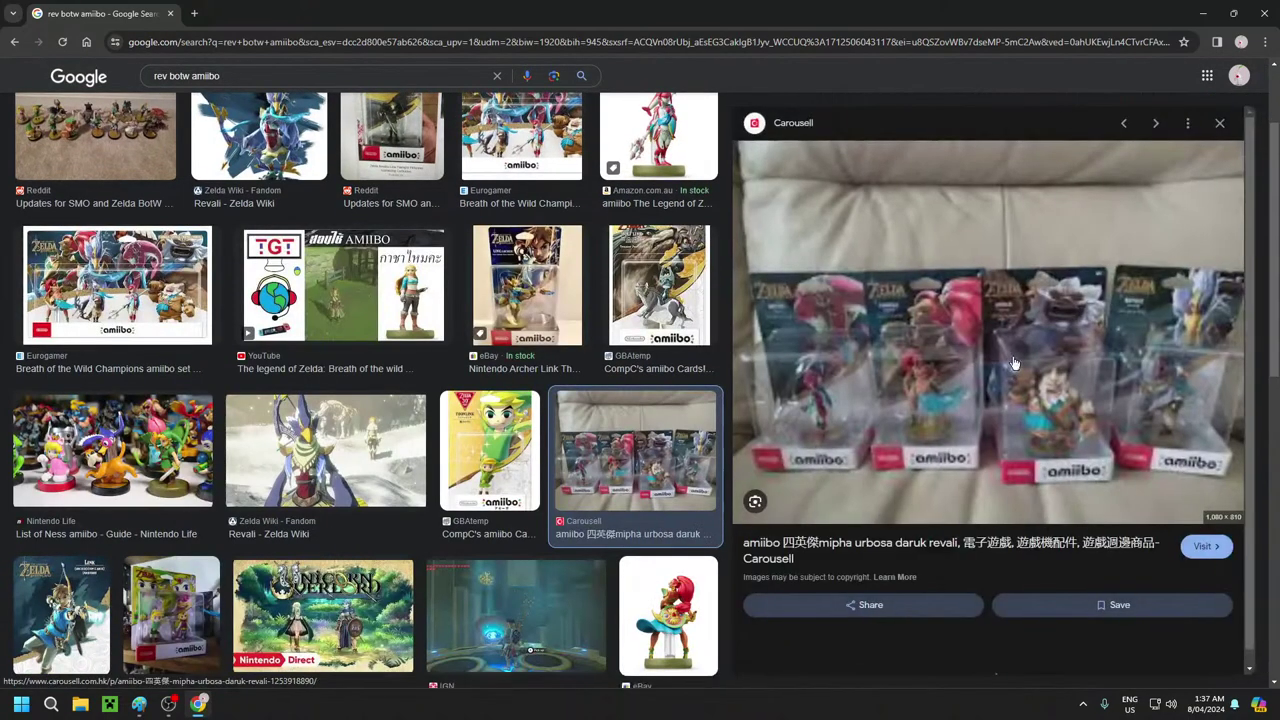
right_click(925, 358)
left_click(1033, 552)
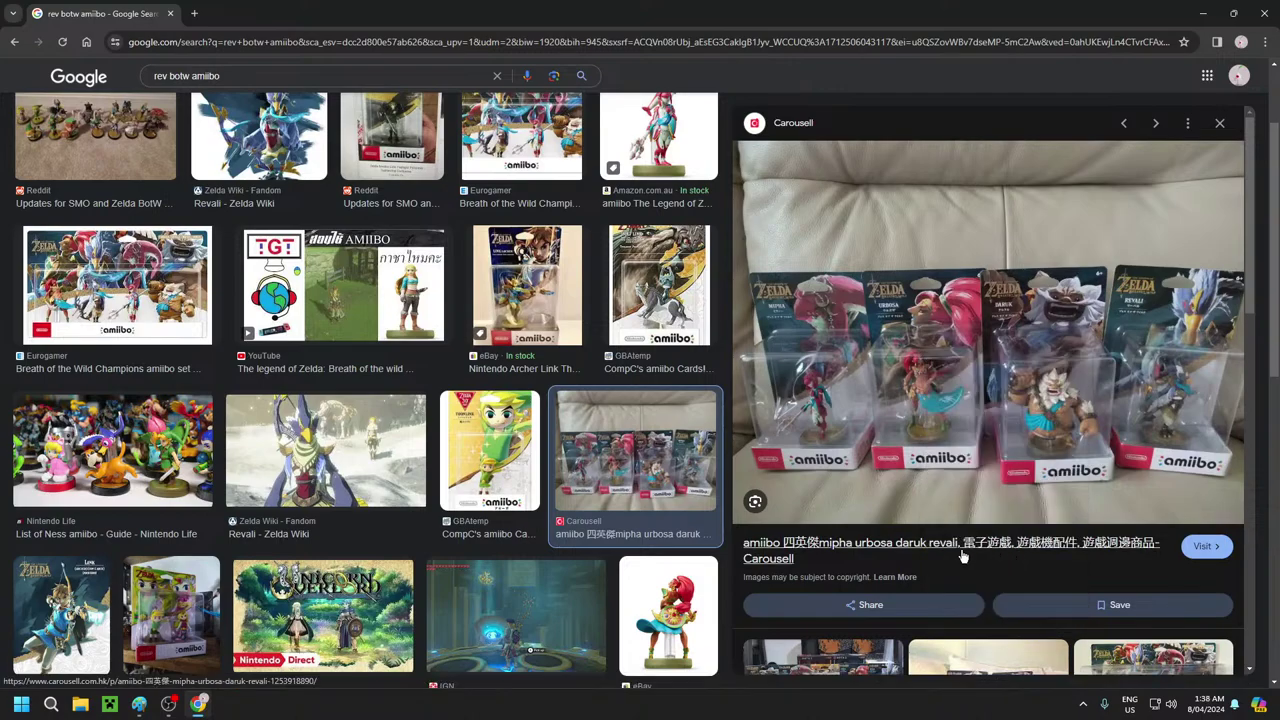
left_click(140, 704)
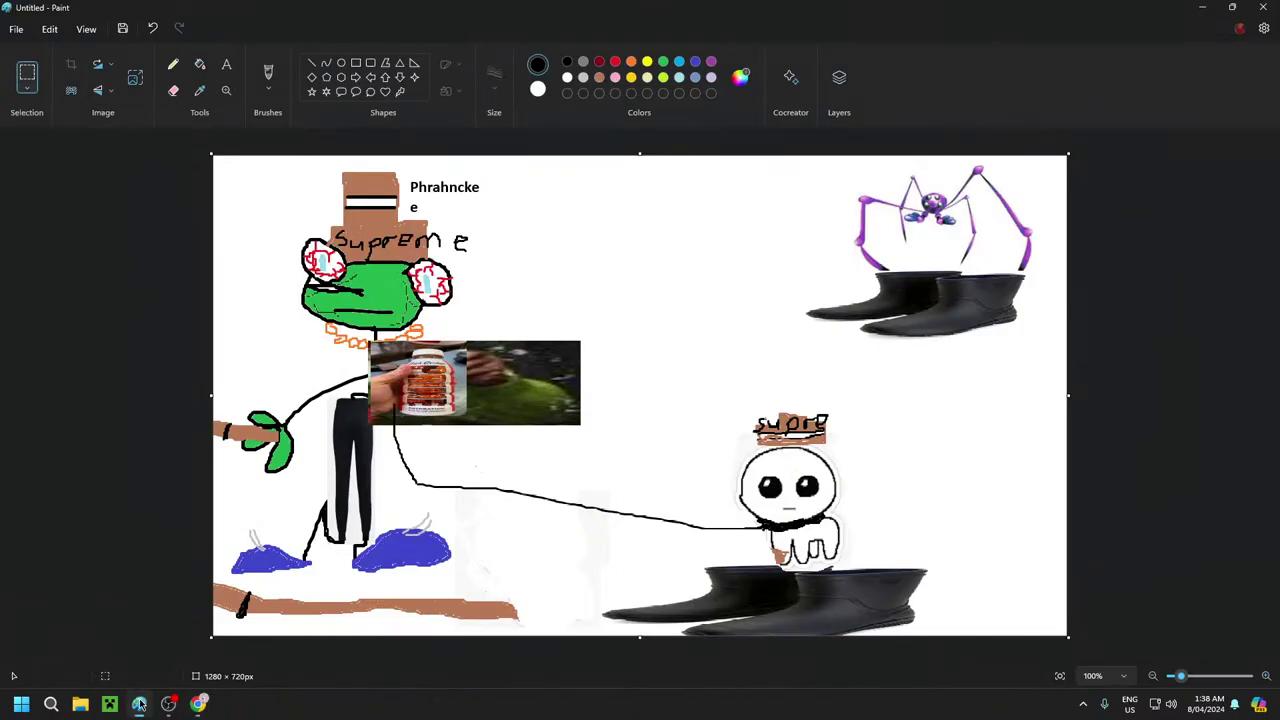
Paste the four amiibo picture, shrink it to about 526 × 292 px and place it at the canvas's top edge, beside the dweevil
key("ctrl+v")
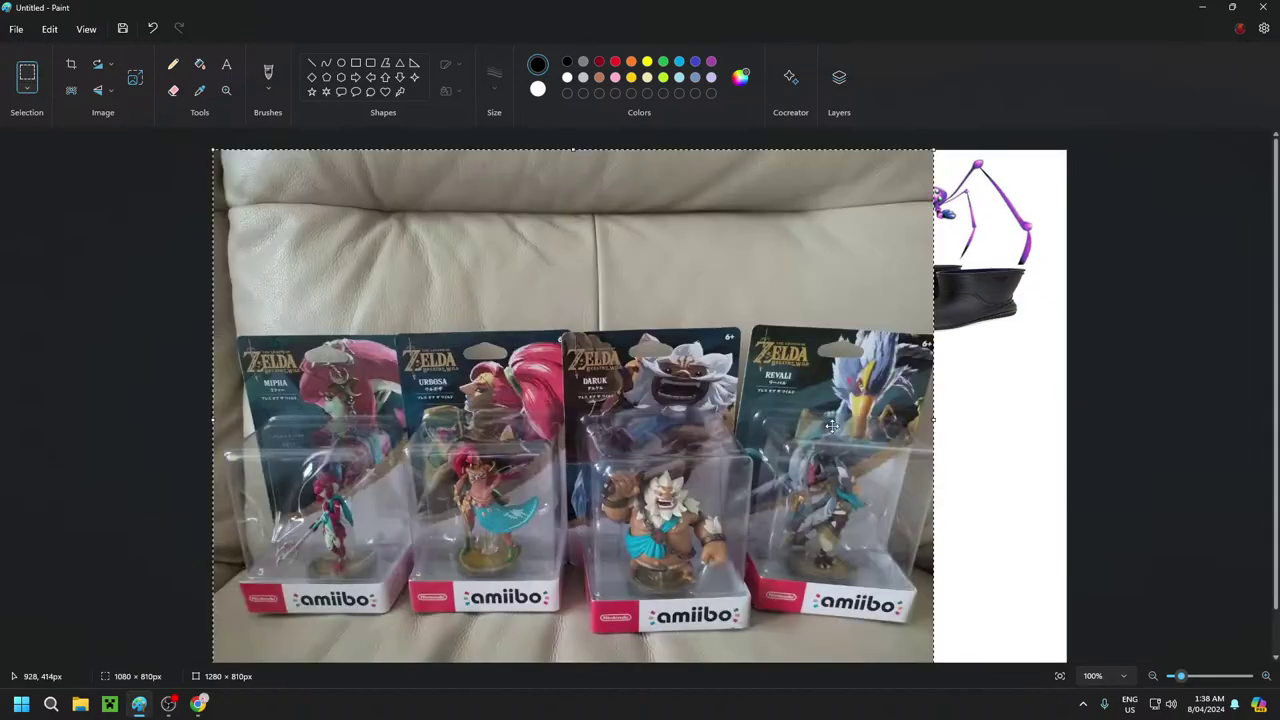
mouse_move(929, 147)
left_mouse_down()
mouse_move(571, 366)
mouse_move(564, 494)
left_mouse_up()
left_click_drag(460, 570, 738, 167)
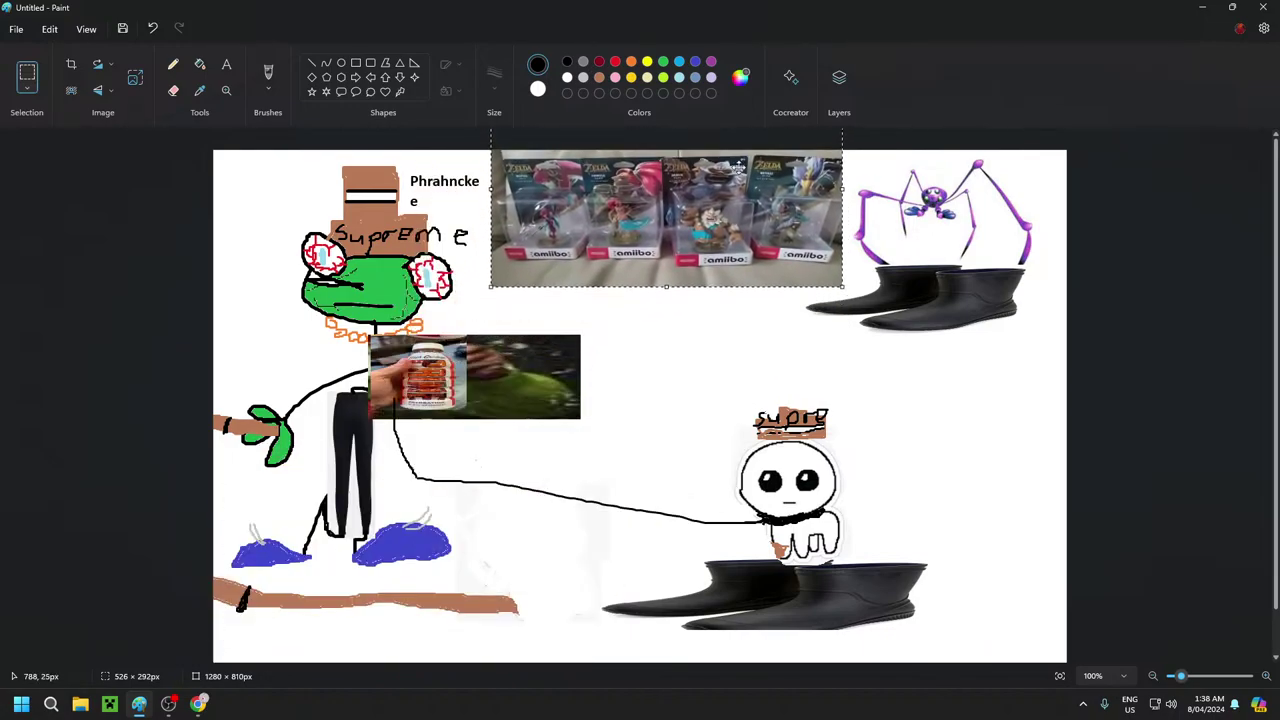
left_click(976, 400)
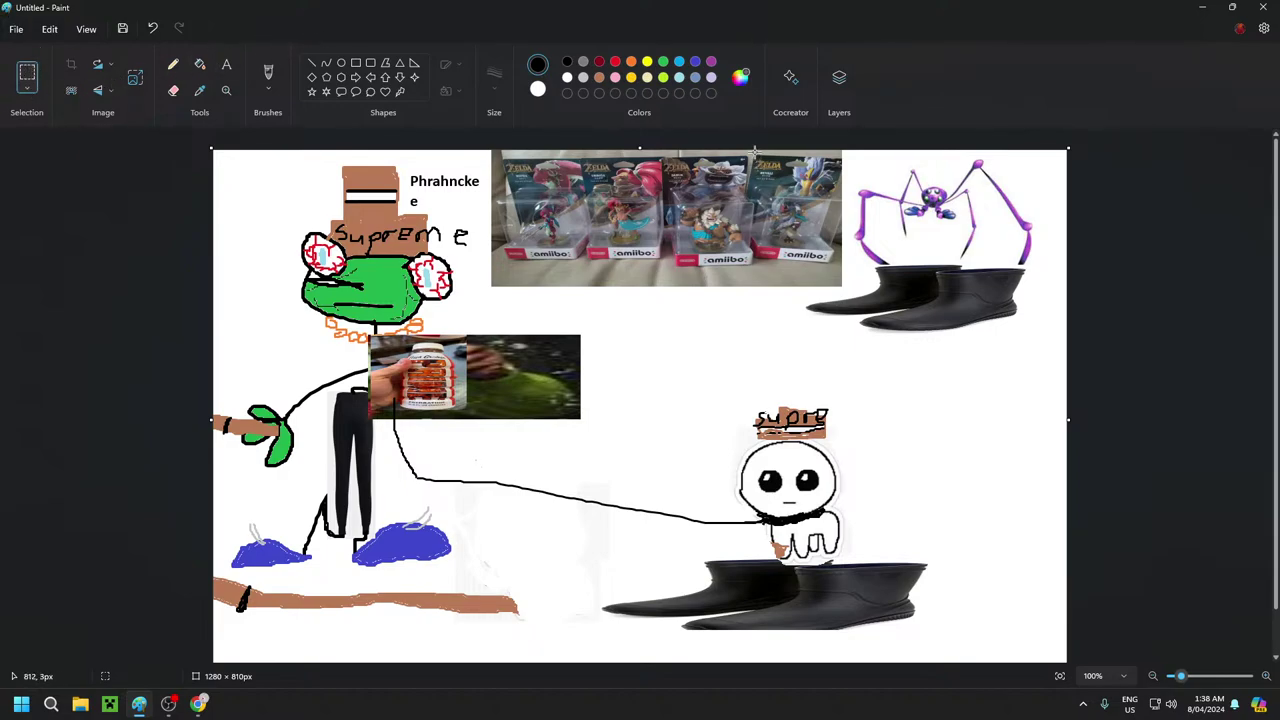
Select the Revali amiibo box, about 130 × 170 px, and move it to the blank area right of the yippie
left_click_drag(752, 150, 838, 264)
left_click_drag(795, 204, 988, 453)
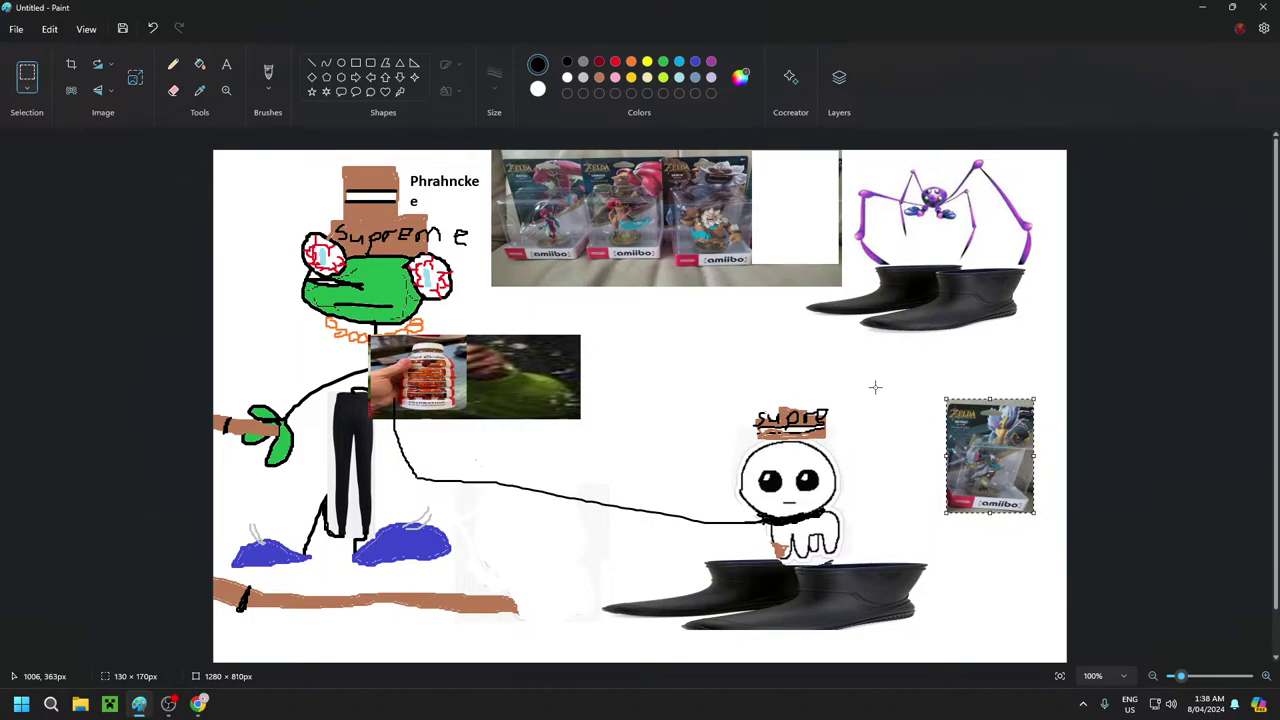
left_click(770, 357)
Delete the rest of the amiibo picture at the top of the canvas
left_click_drag(845, 290, 490, 146)
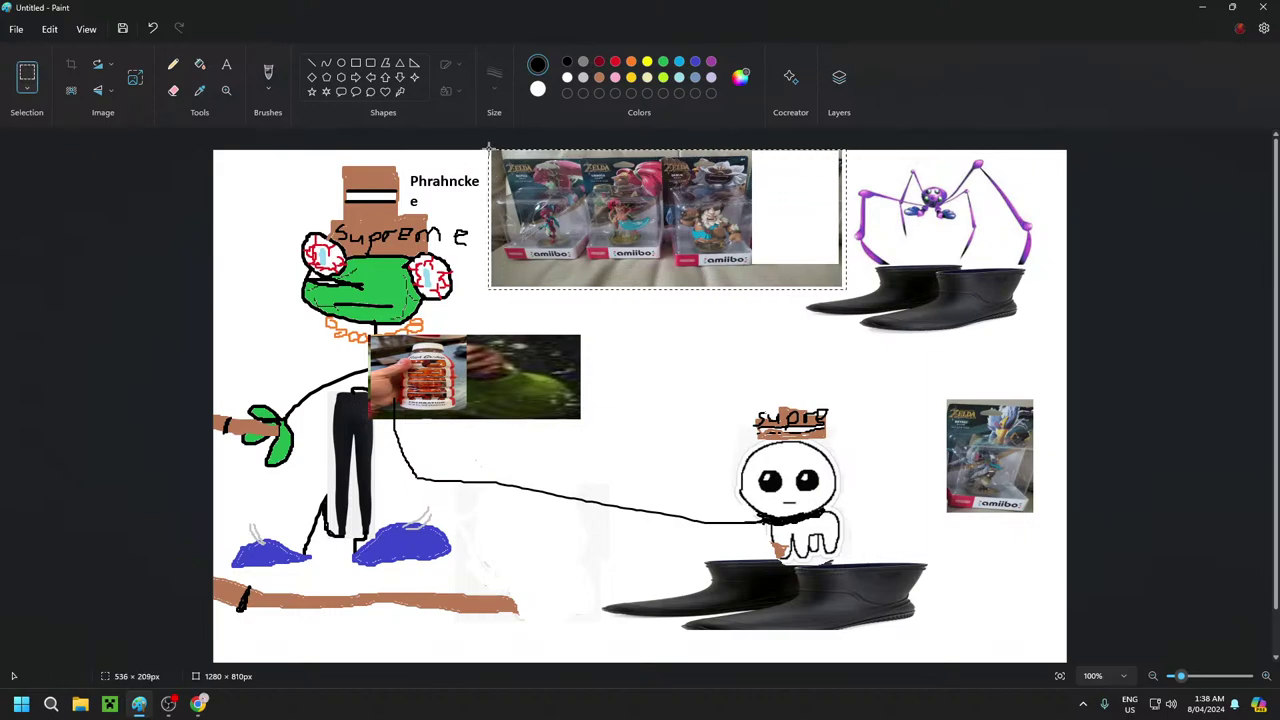
right_click(631, 200)
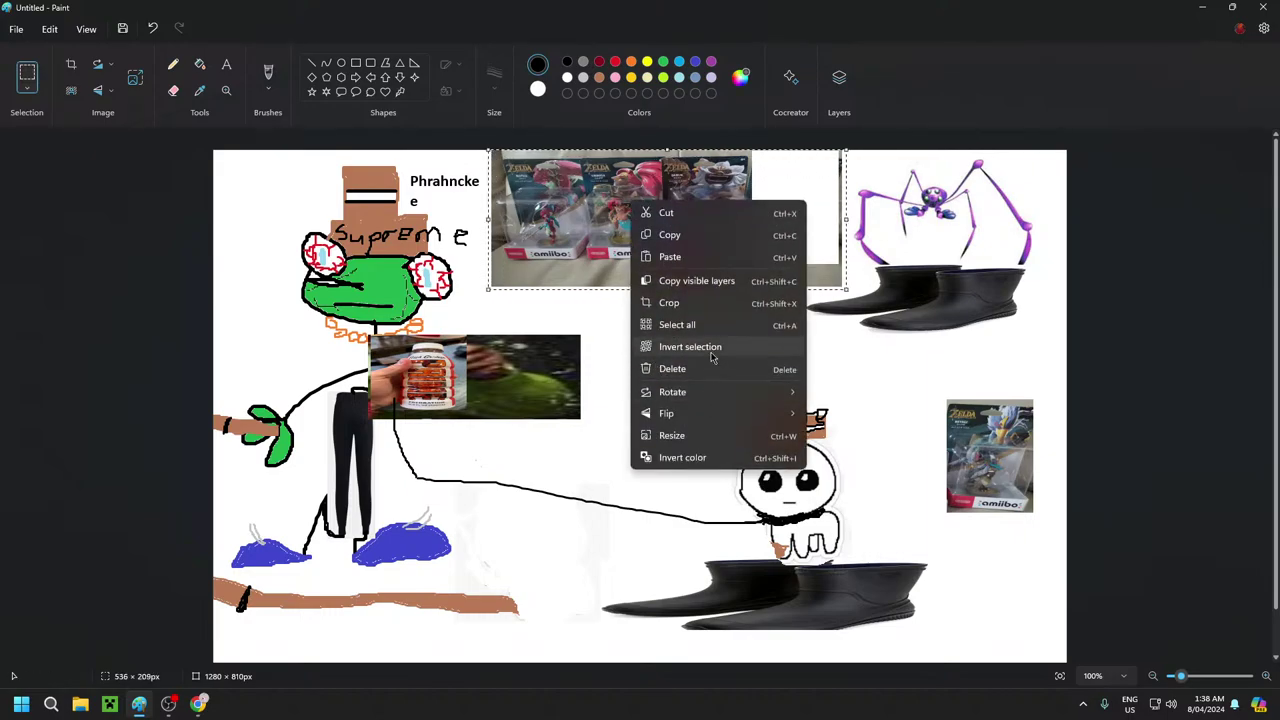
left_click(708, 367)
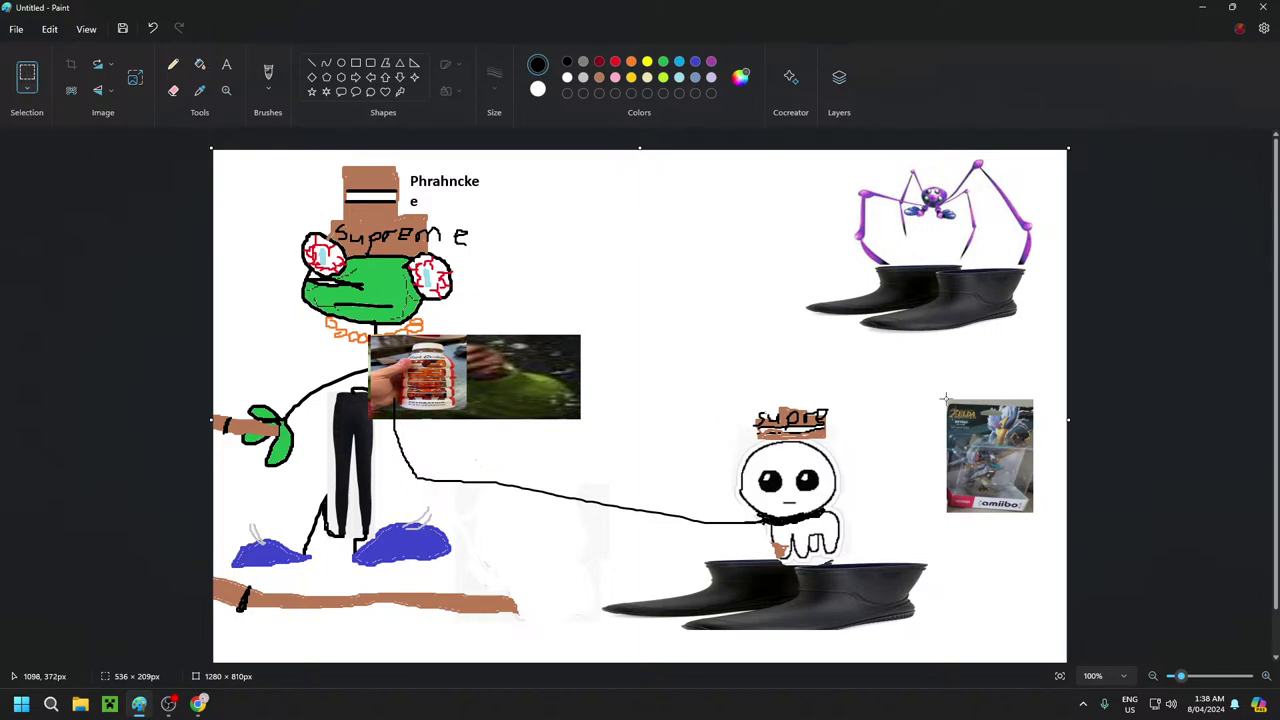
Select the Revali amiibo box and move it up onto the munge dweevil in the canvas's upper-right area
left_click_drag(946, 397, 955, 414)
left_click_drag(955, 414, 1037, 517)
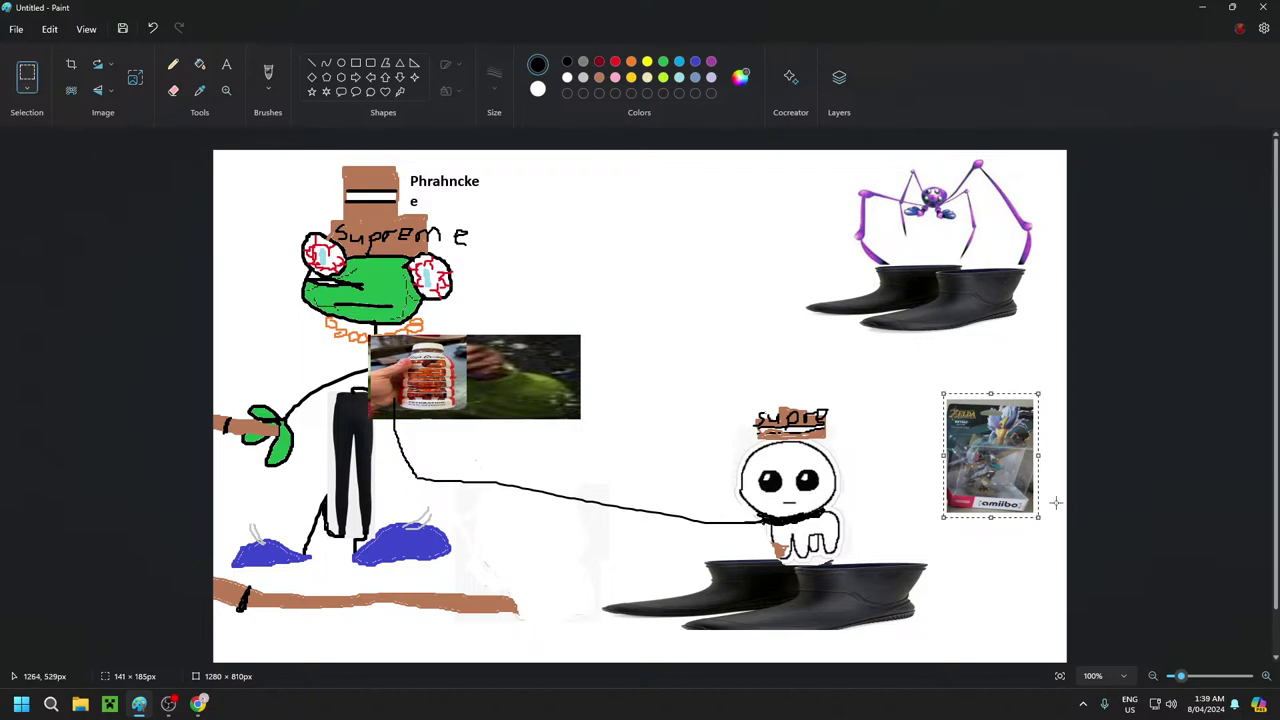
left_click_drag(1005, 485, 654, 325)
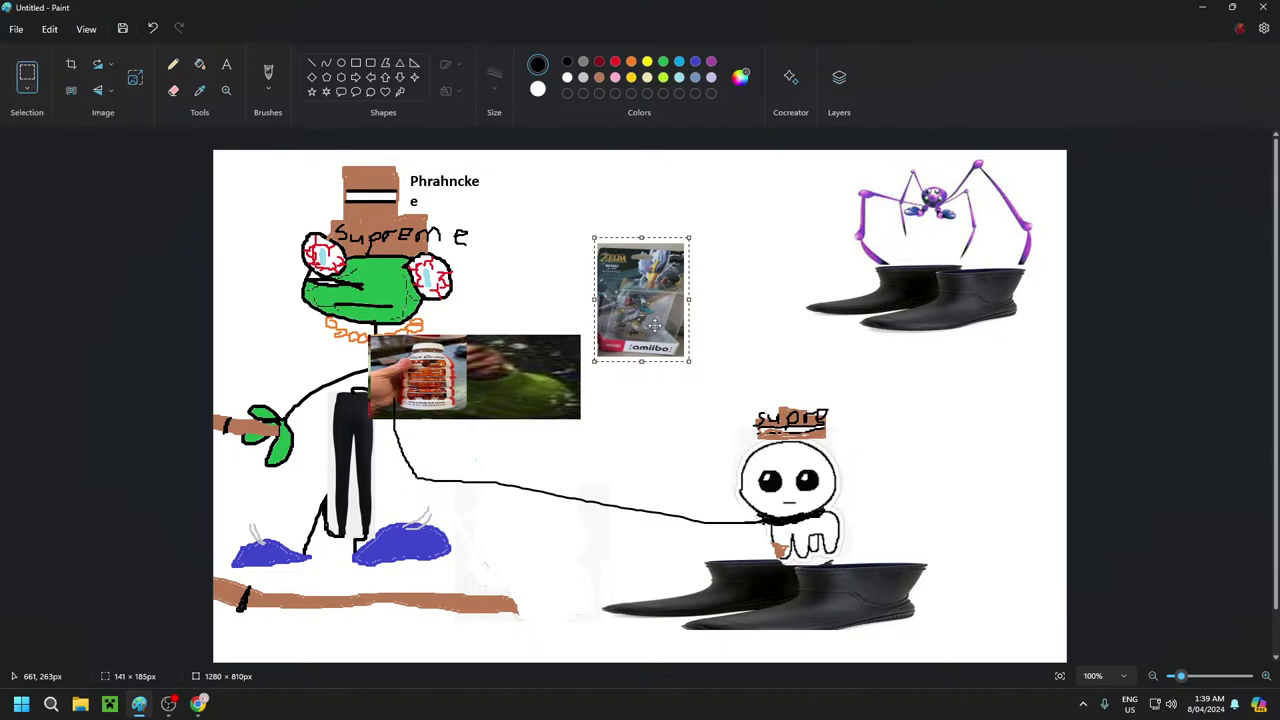
left_click_drag(654, 325, 936, 262)
left_click(975, 438)
Switch to Chrome, search Google Images for "murder drones" and preview the IMDb official trailer picture
left_click(198, 704)
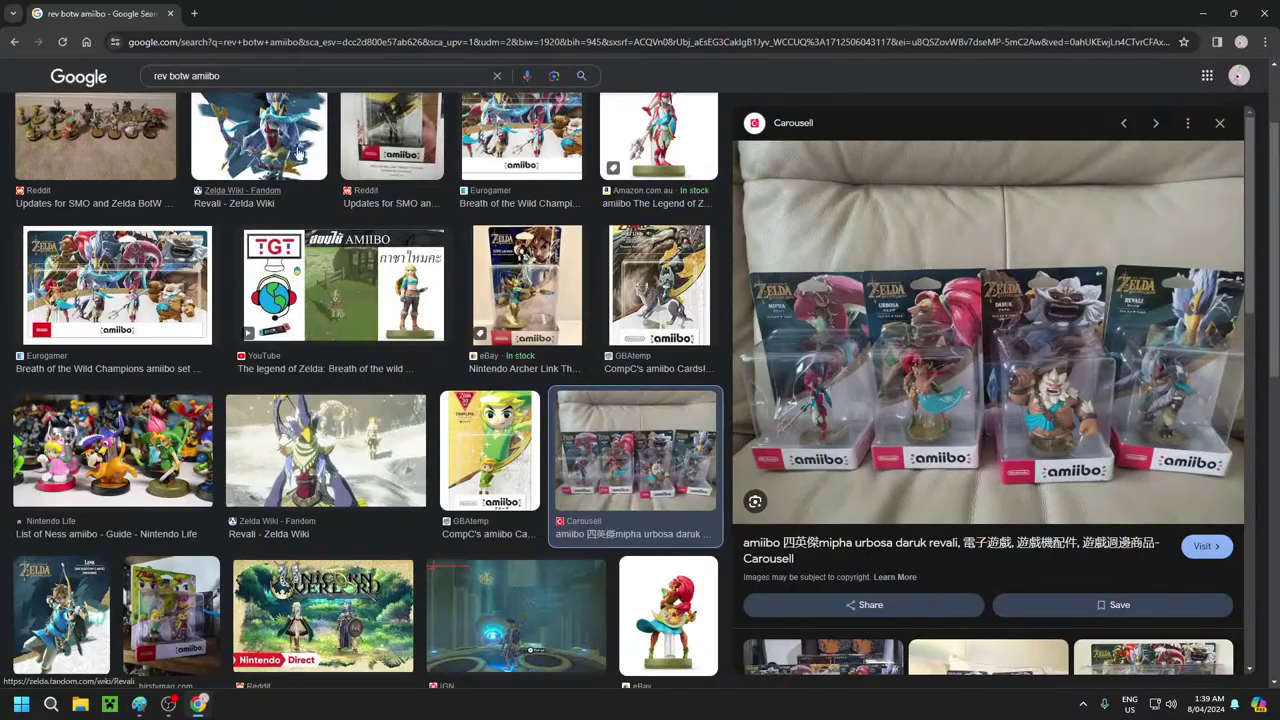
left_click(497, 76)
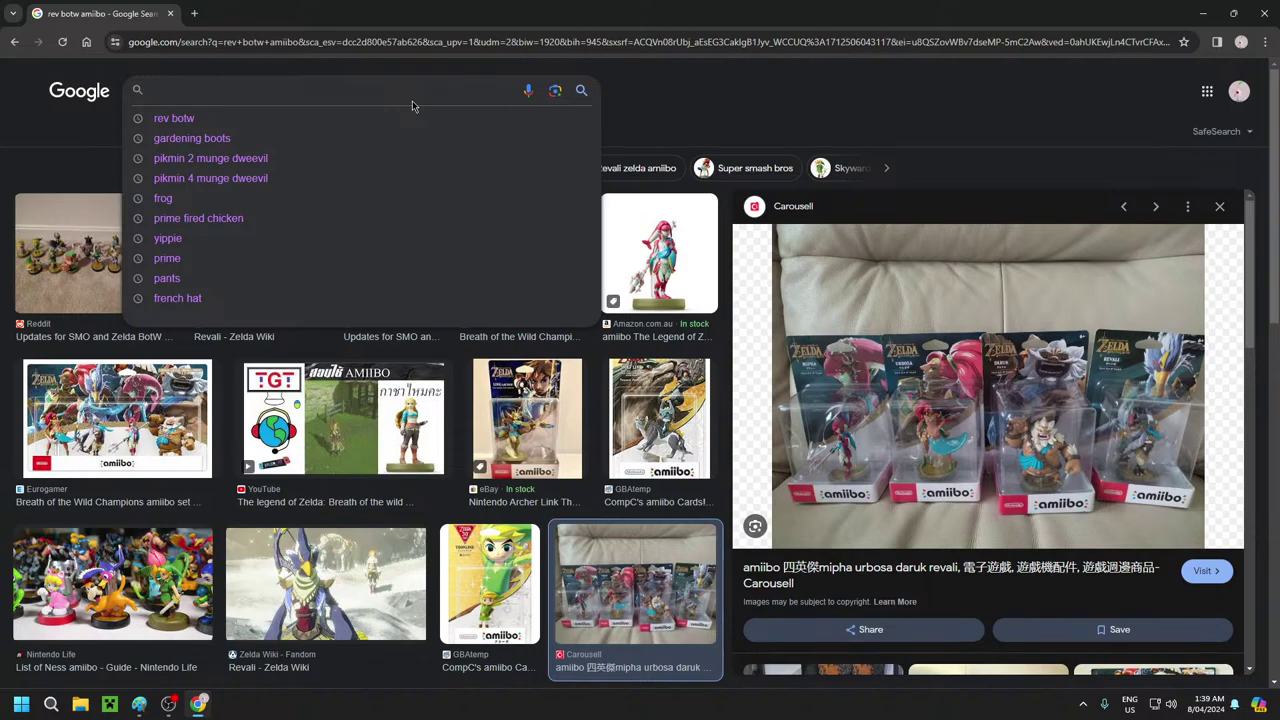
type("mu")
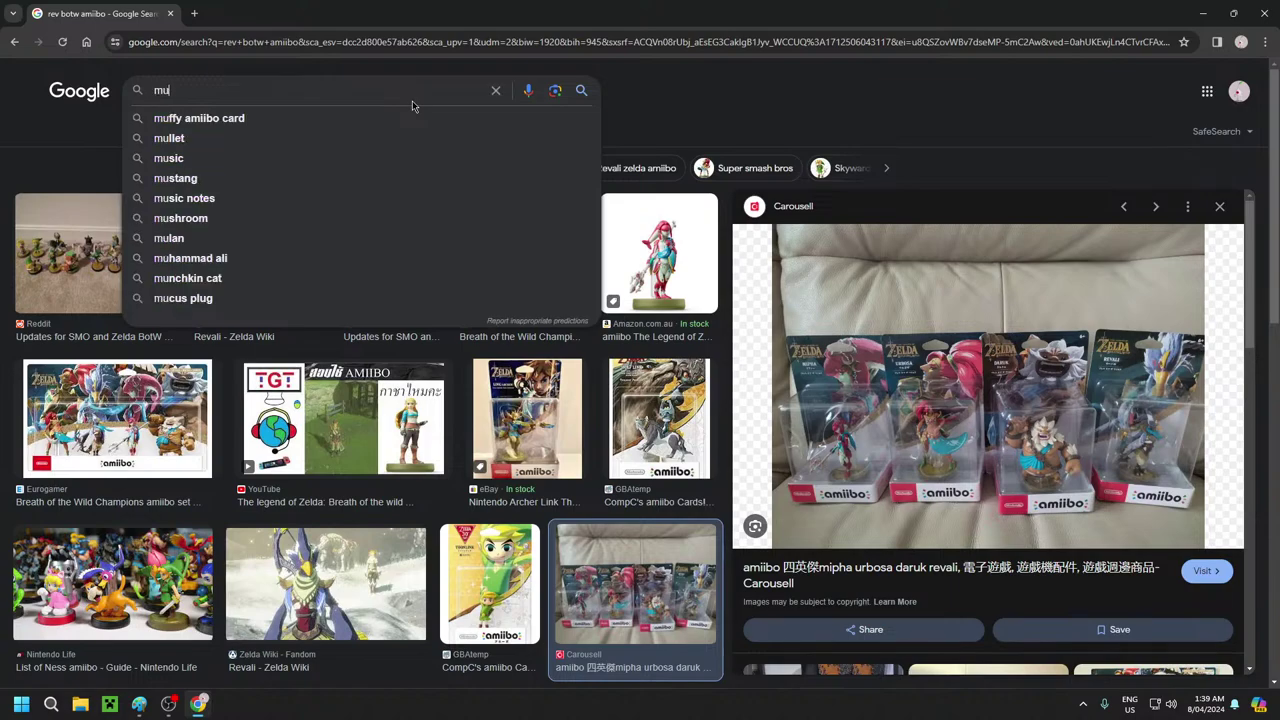
type("rder")
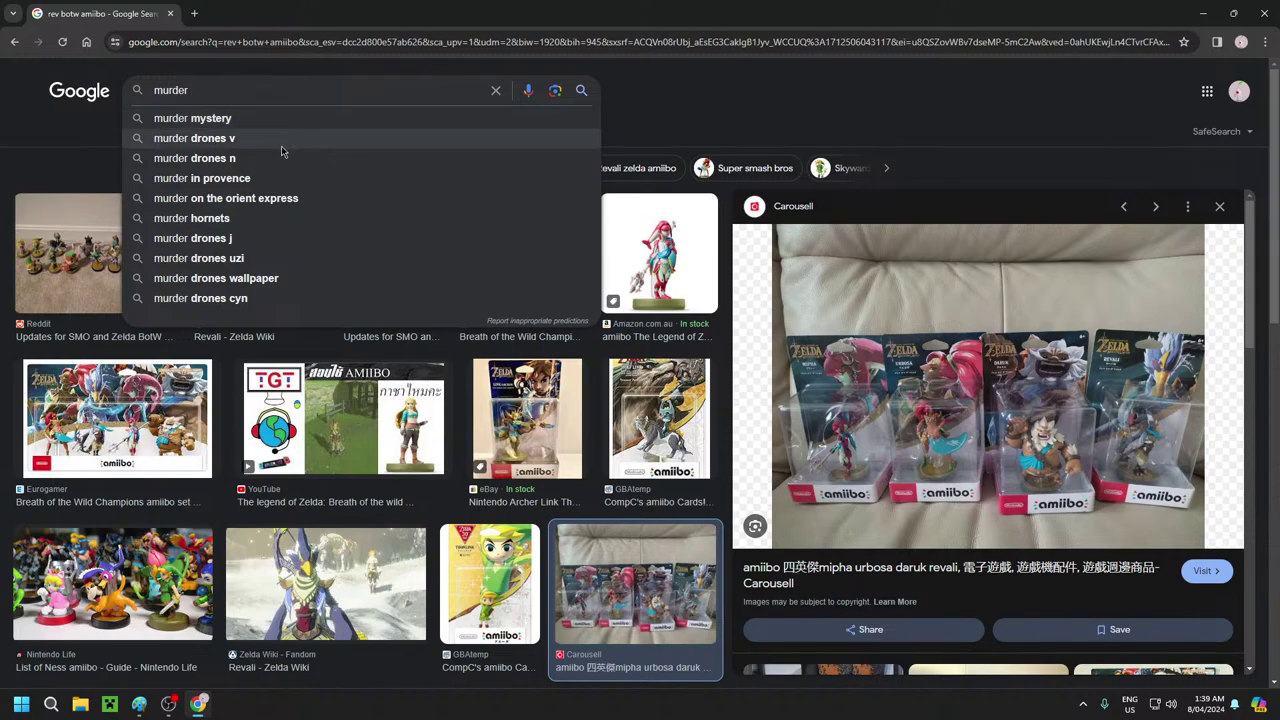
type(" drones")
key("Return")
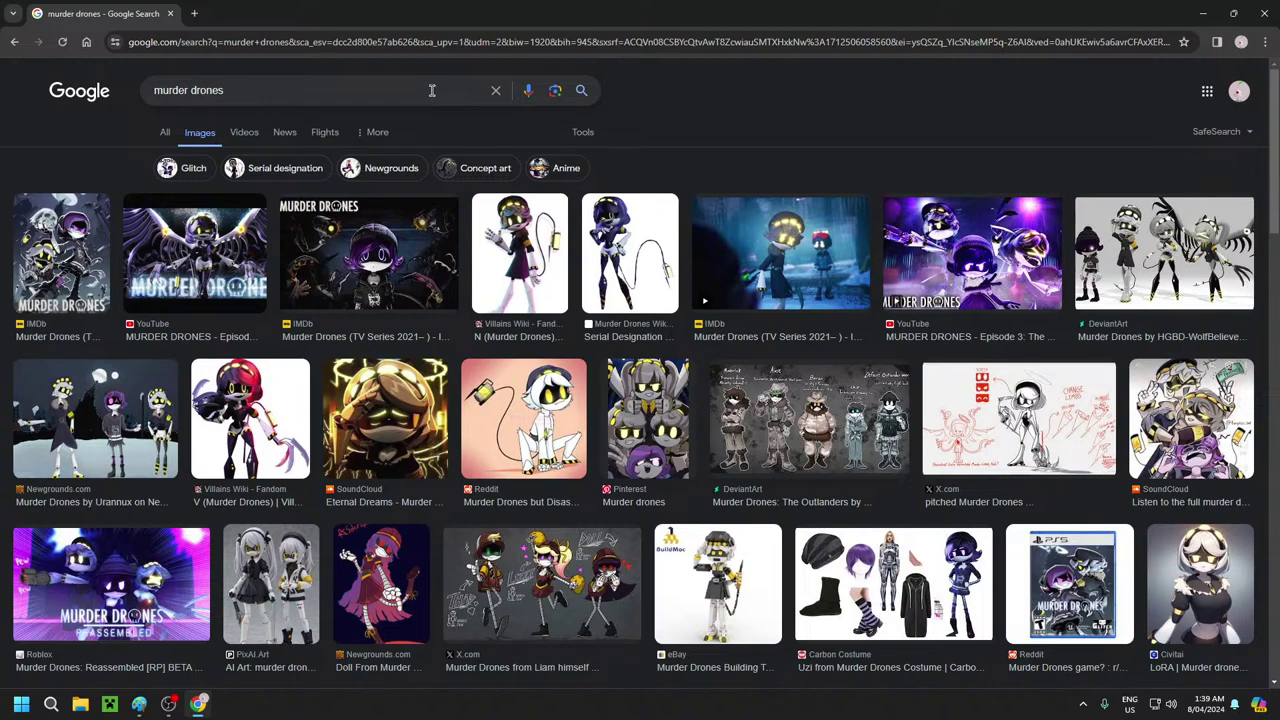
left_click(735, 218)
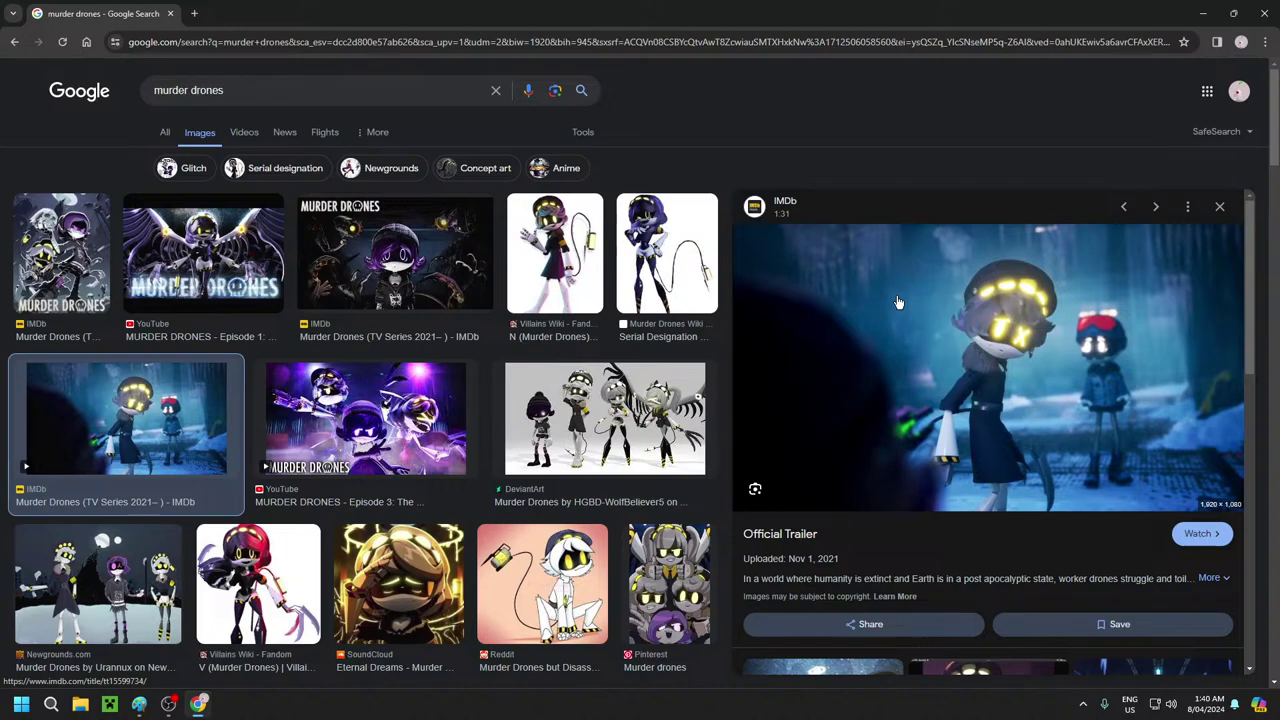
left_click(1219, 206)
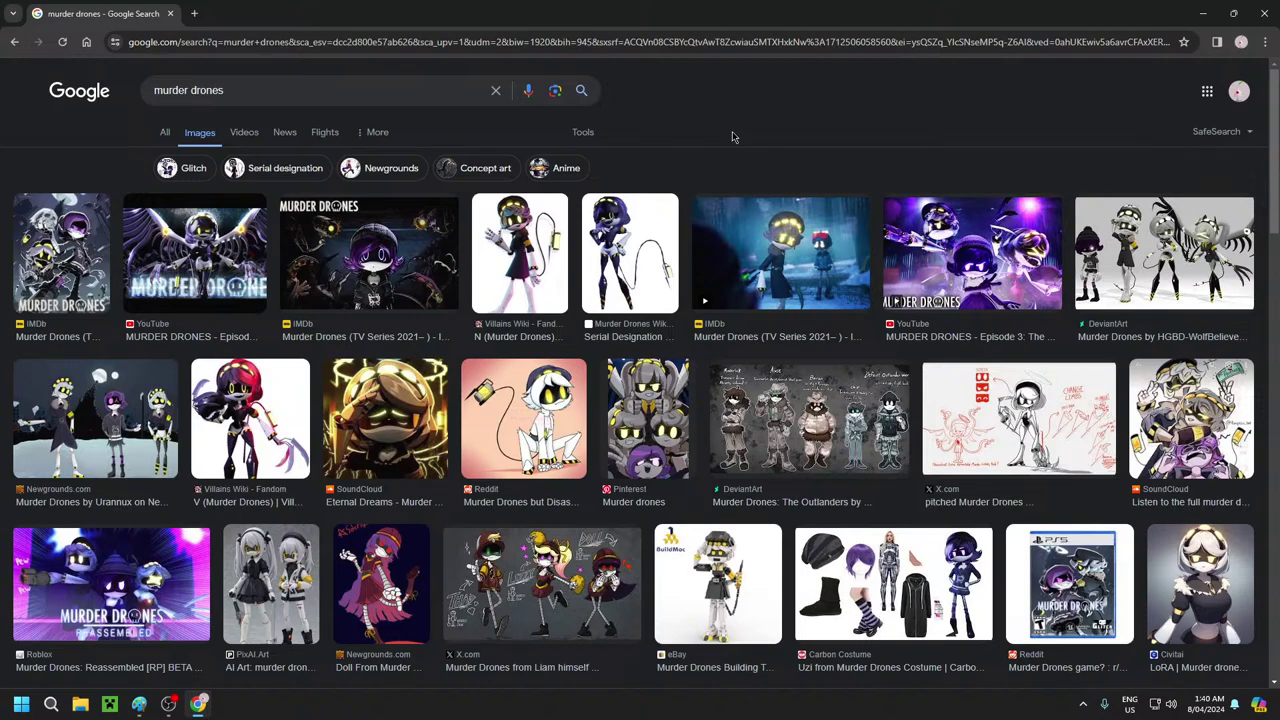
Search Google Images for "cheese"
triple_click(276, 82)
type("chee")
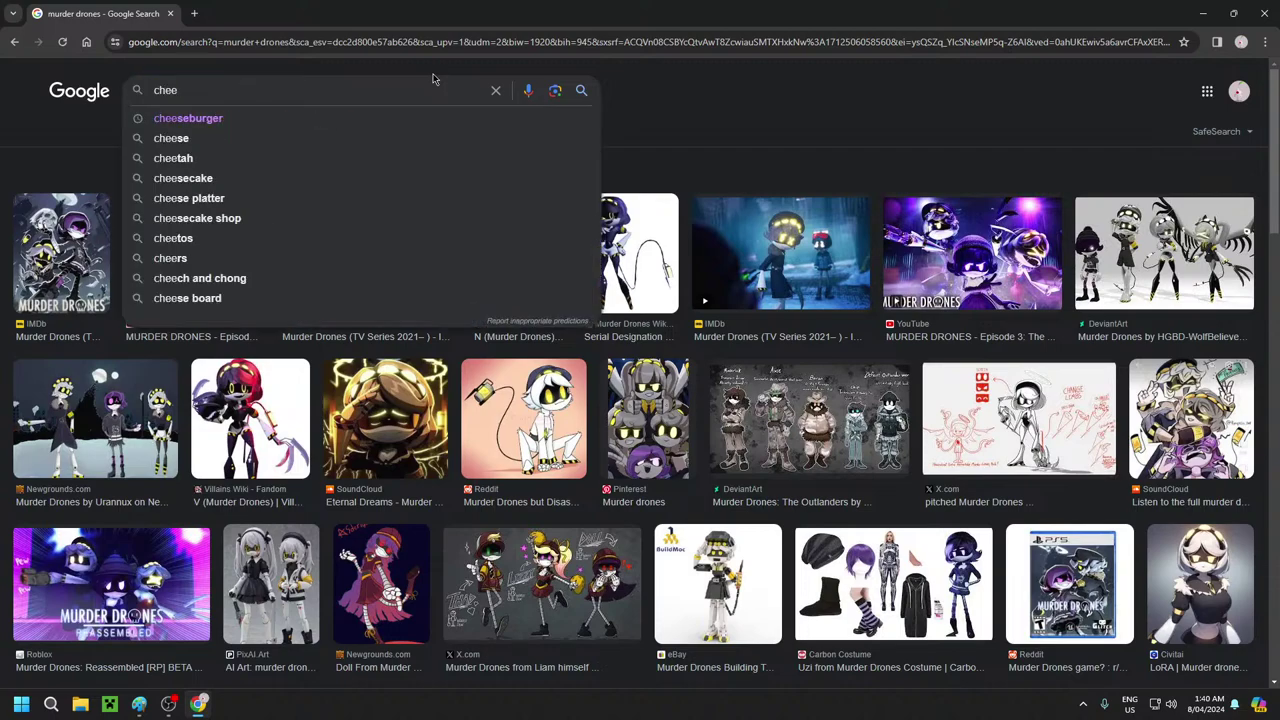
left_click(326, 138)
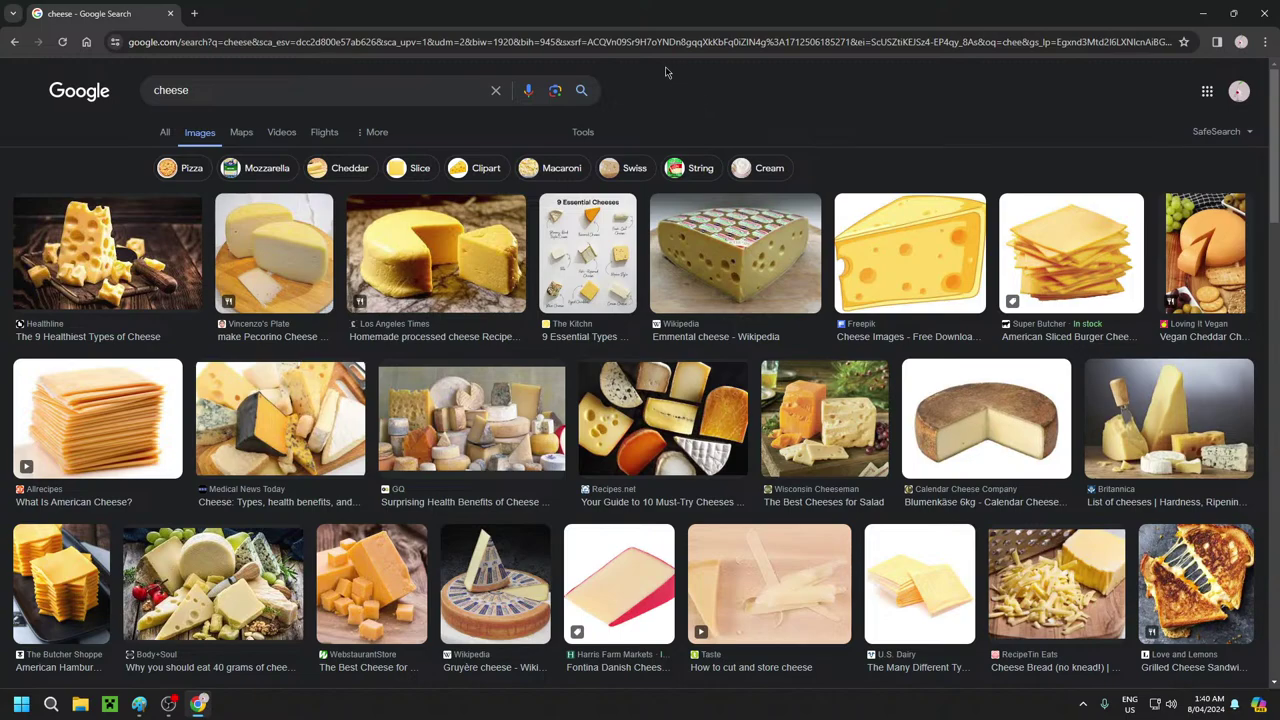
Return to the "murder drones" image results, preview the Villains Wiki picture of V and close the preview
left_click(14, 42)
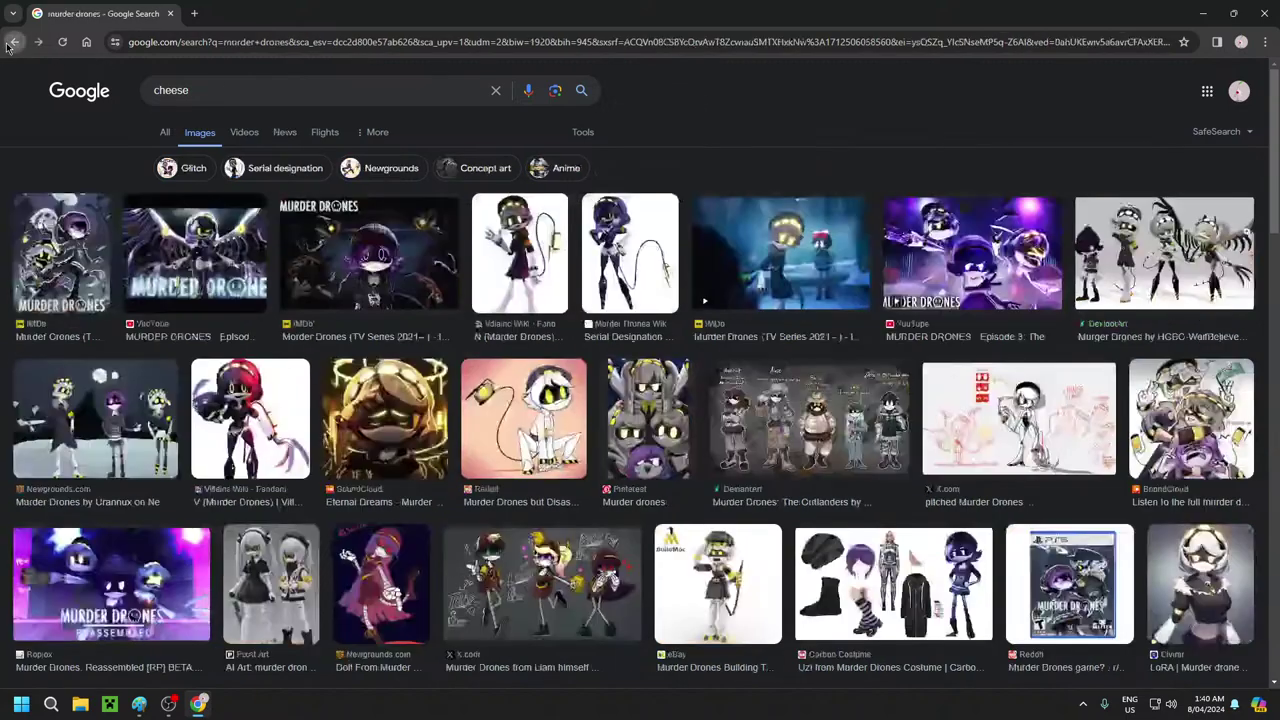
left_click(211, 402)
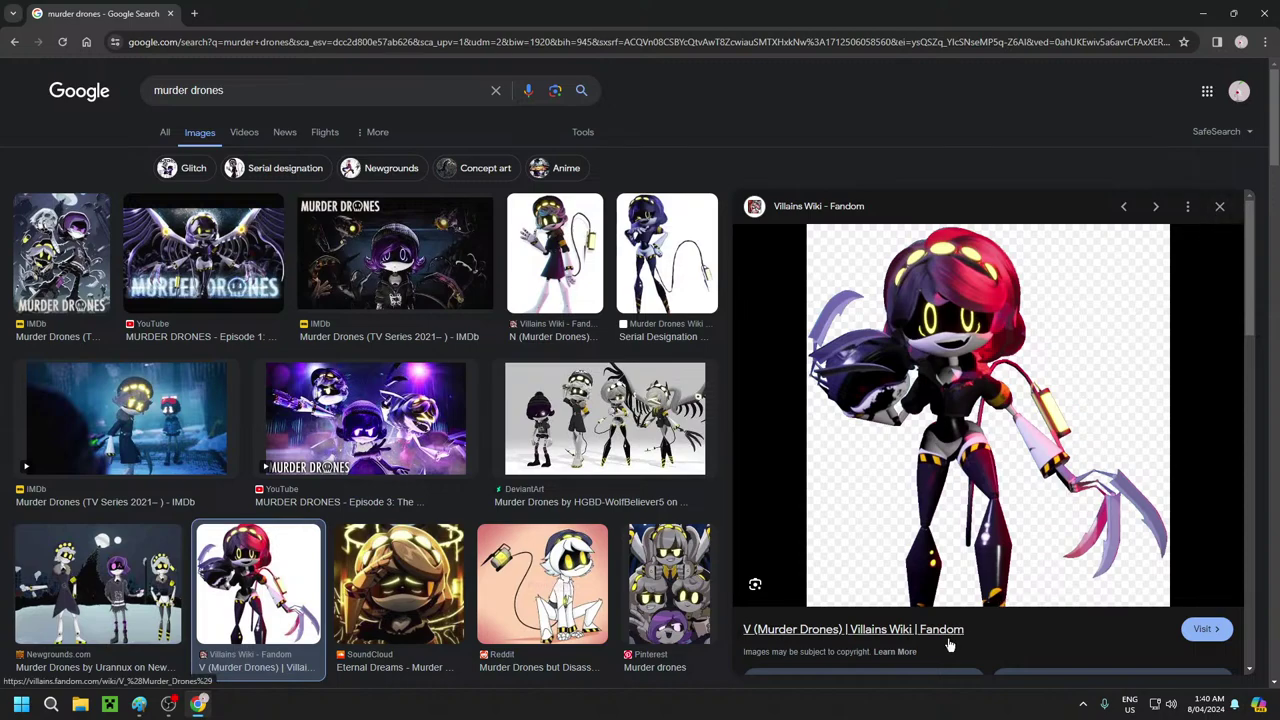
left_click(1219, 207)
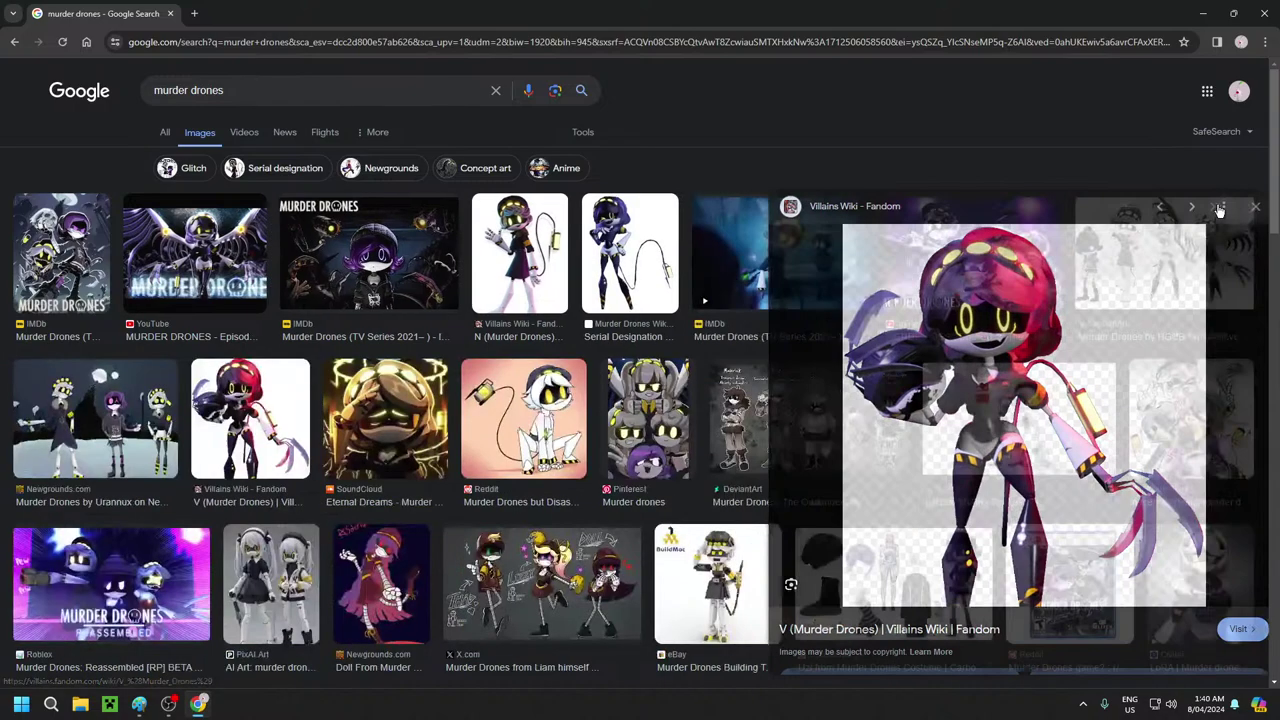
Go back through the browsing history to the "rev botw amiibo" results and replace that image search with "cheese"
left_click(15, 44)
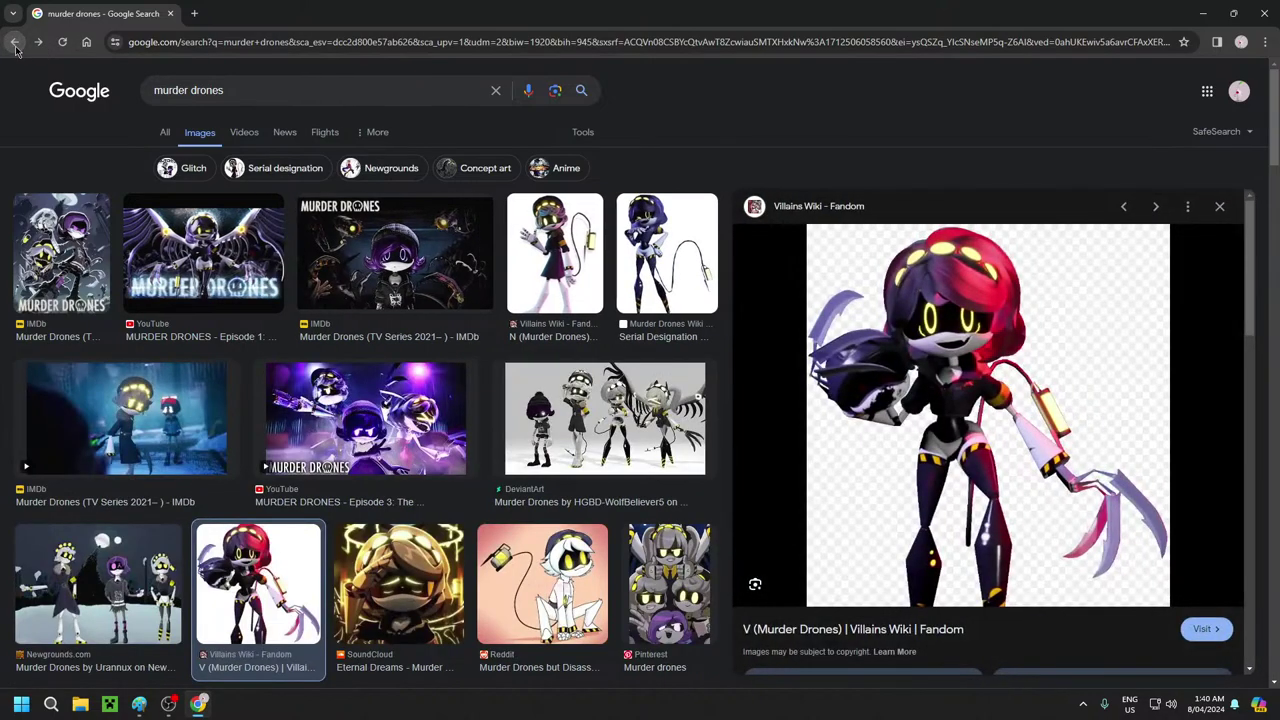
left_click(15, 45)
left_click(16, 45)
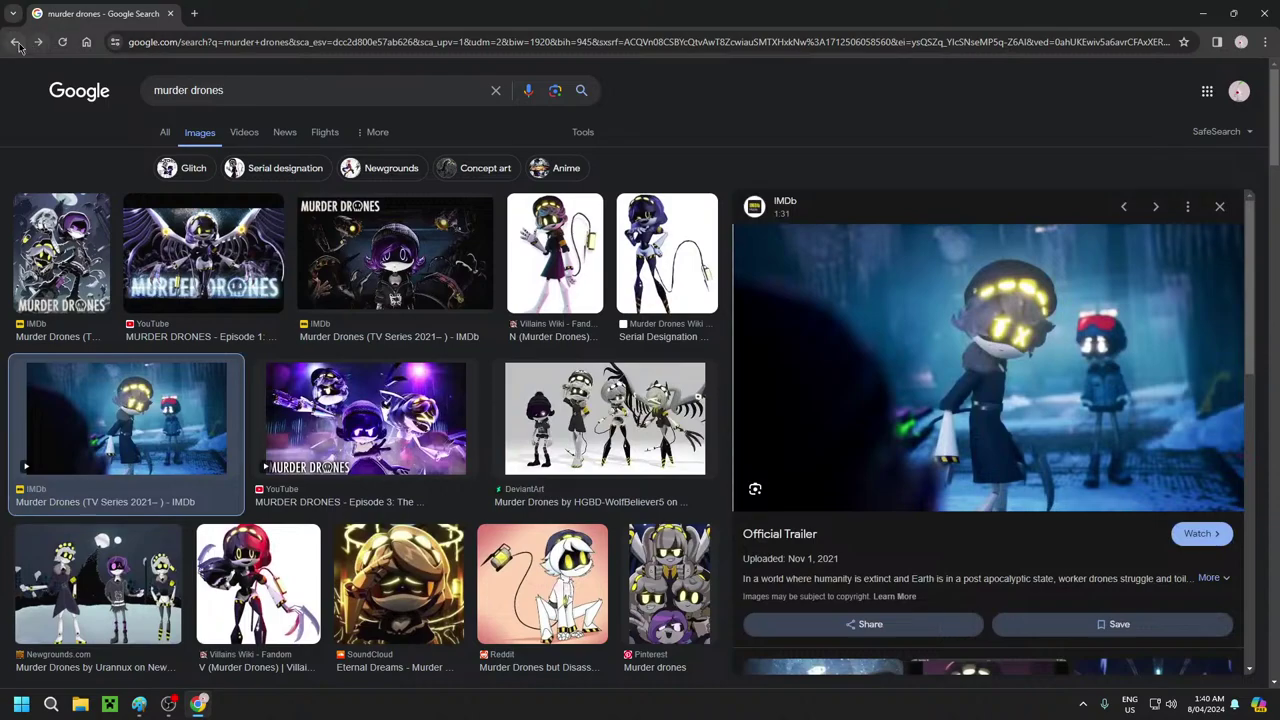
left_click(15, 44)
left_click(15, 44)
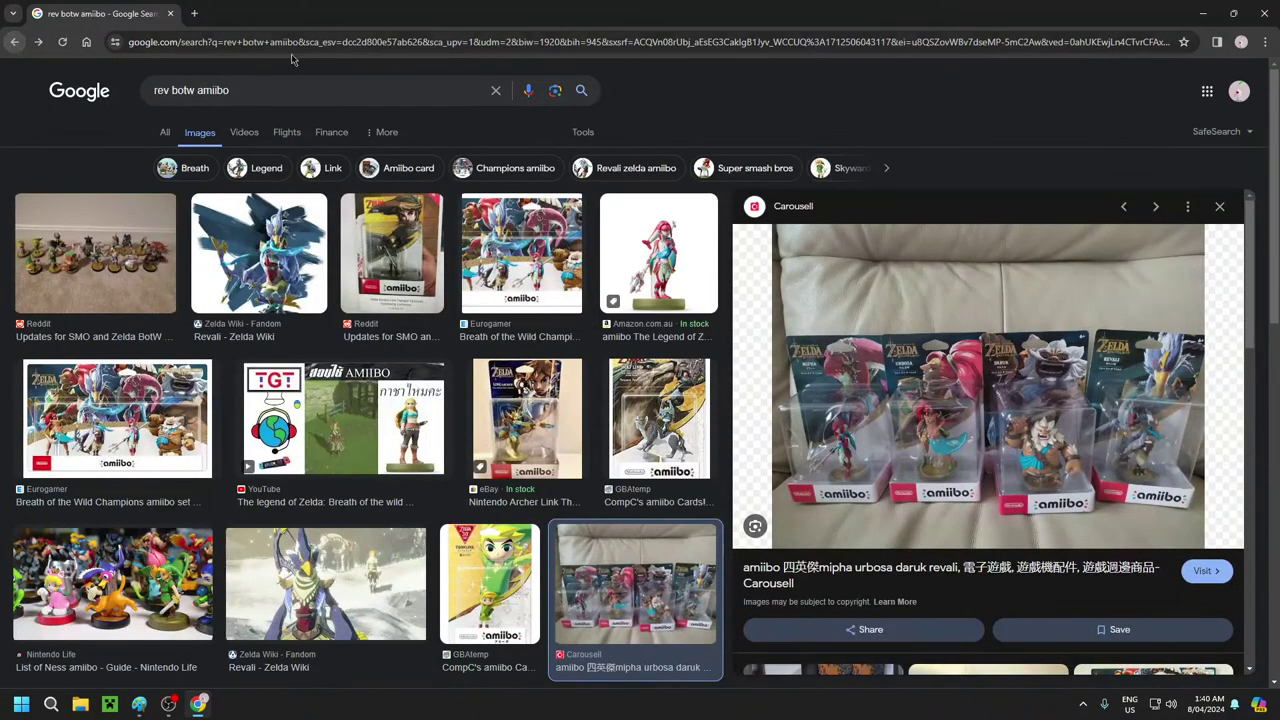
triple_click(292, 90)
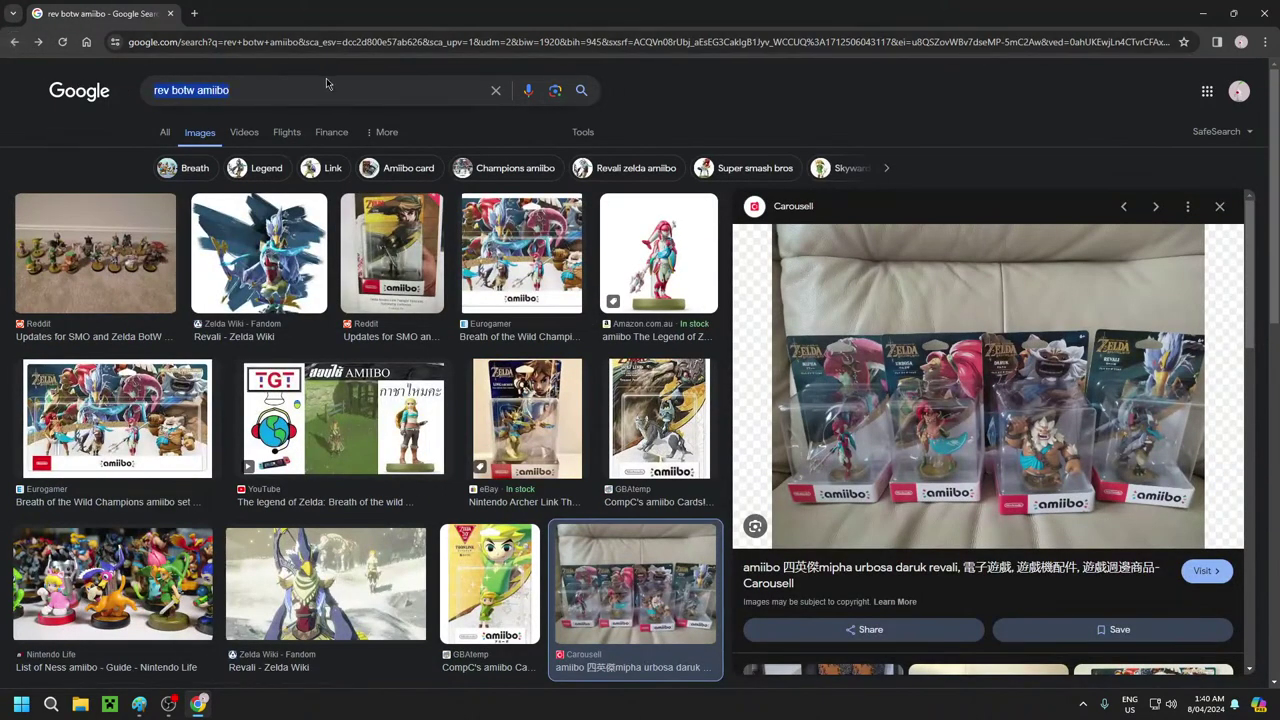
type("cheese")
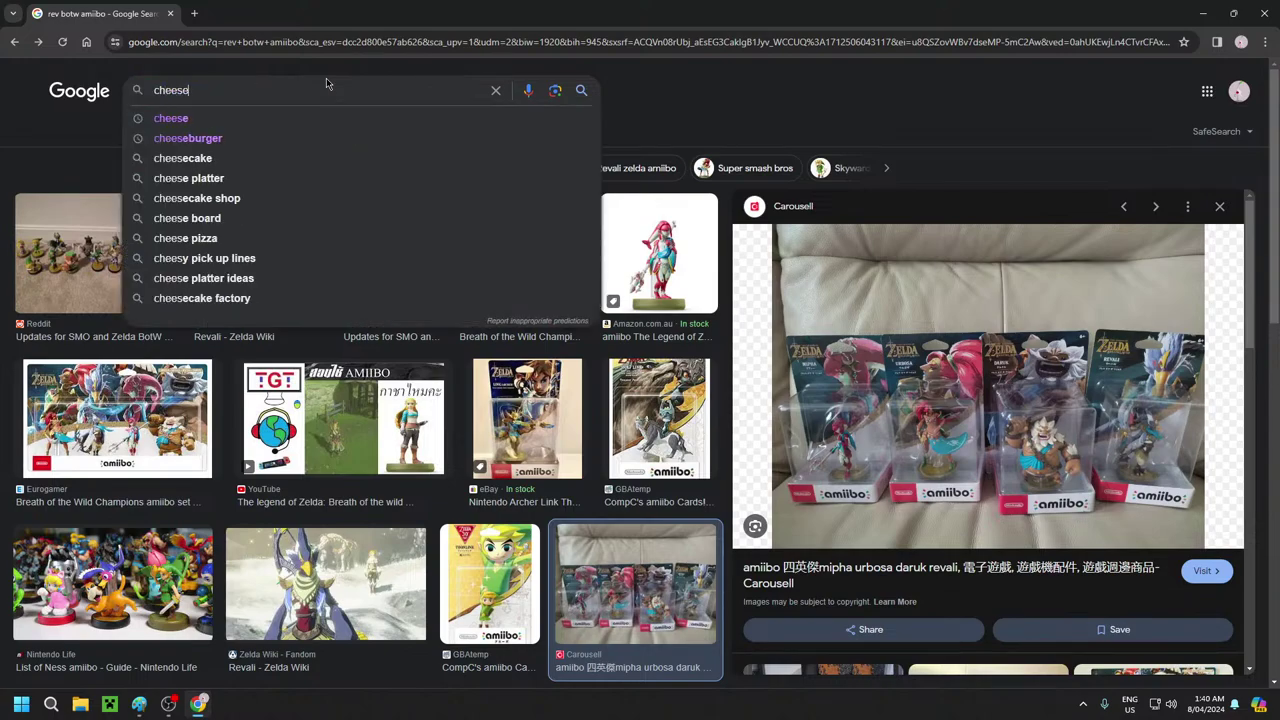
key("Return")
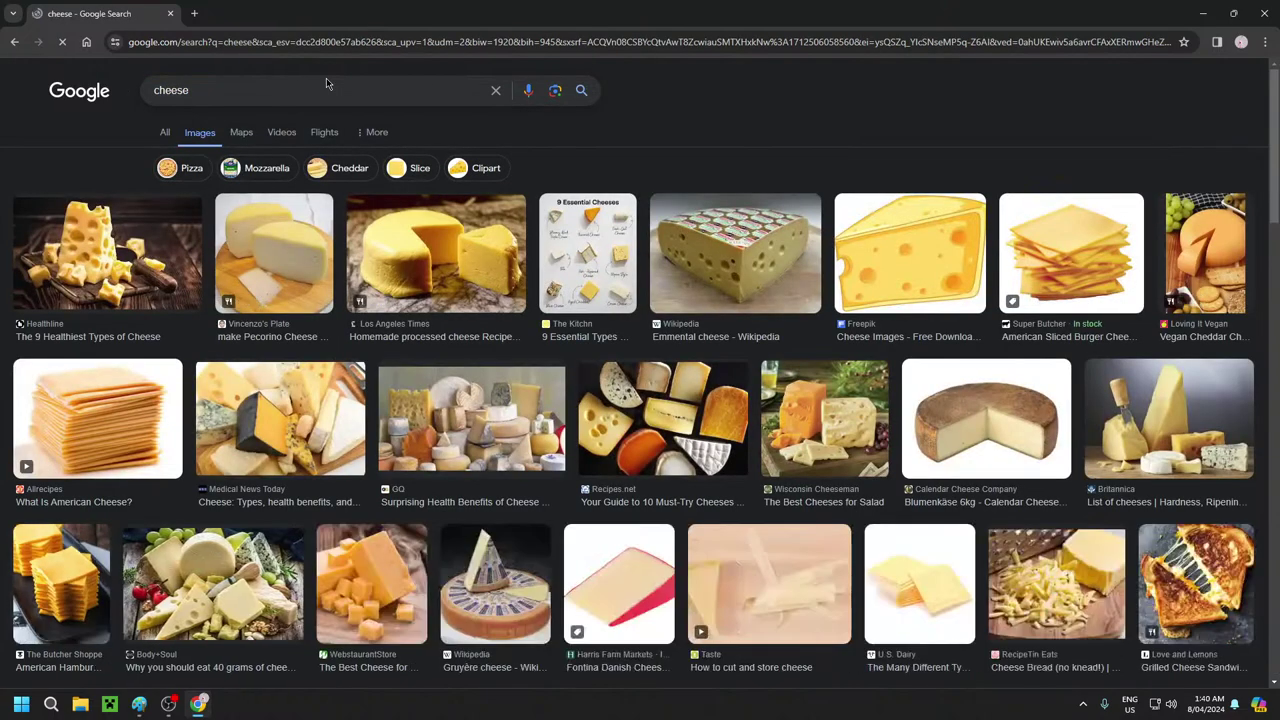
Copy the WFB Online picture of tasty cheese slices from the image results
scroll(620, 318, "down", 10)
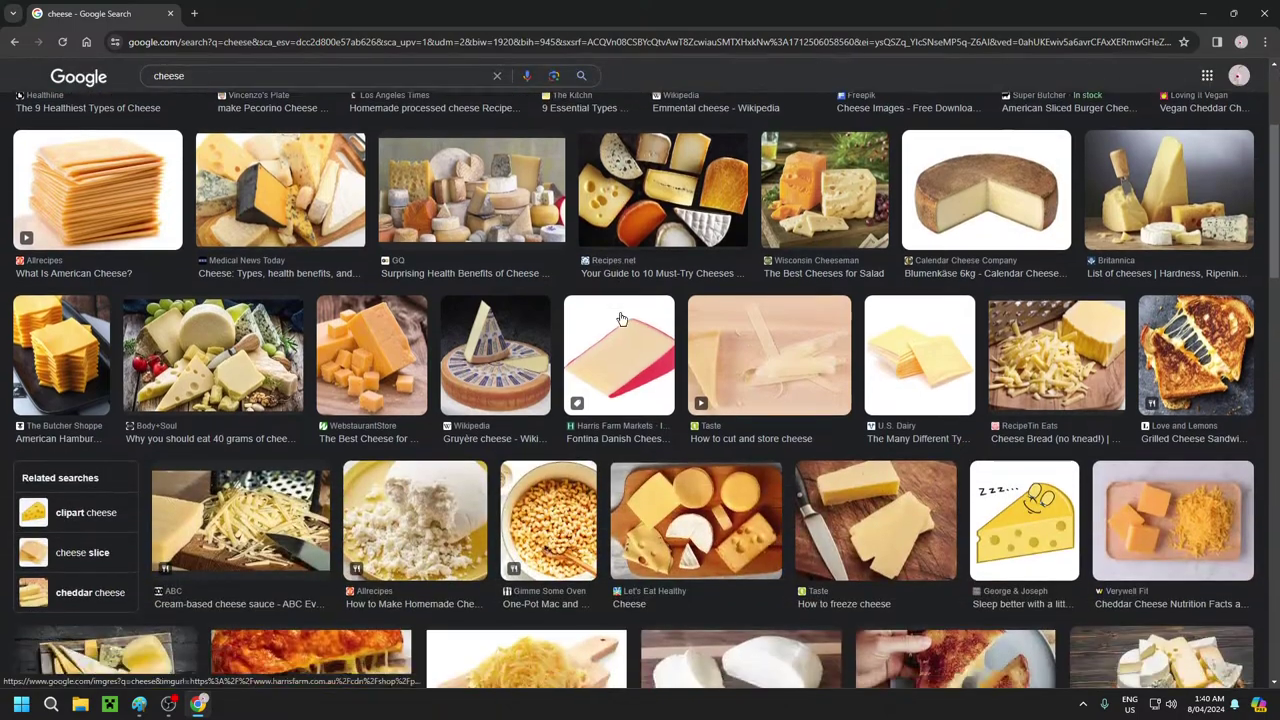
scroll(585, 332, "down", 3)
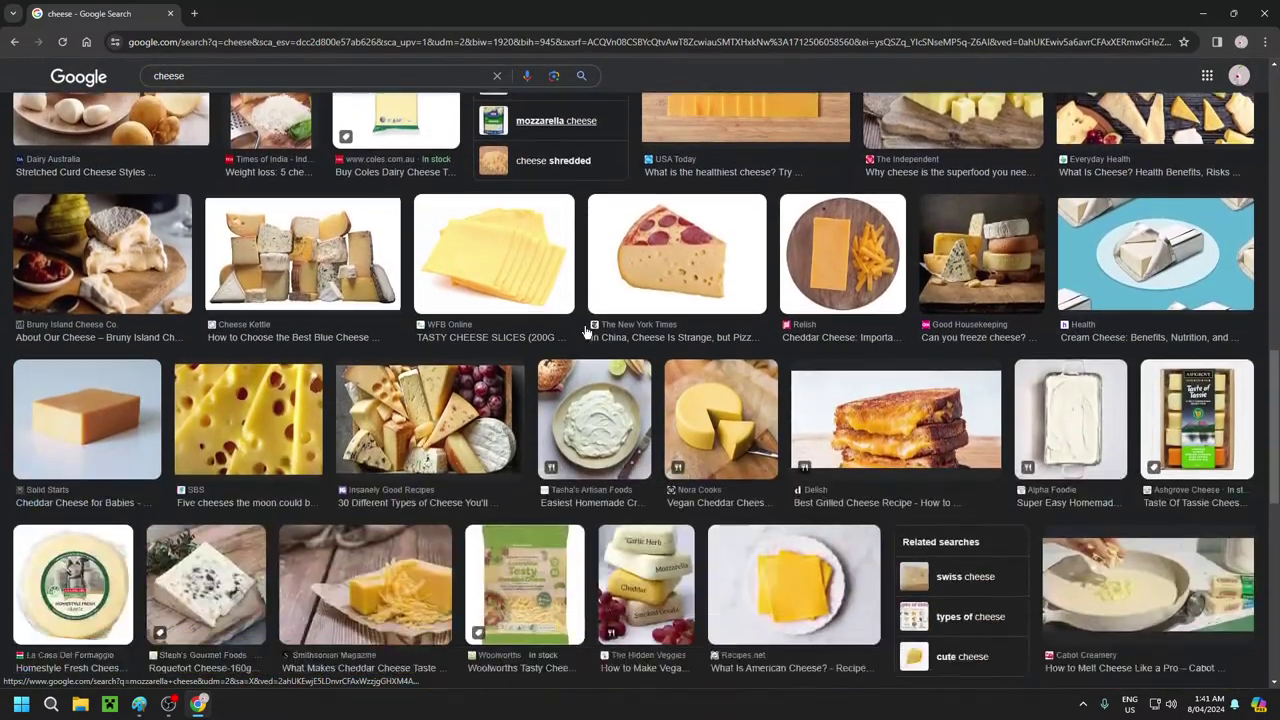
right_click(475, 217)
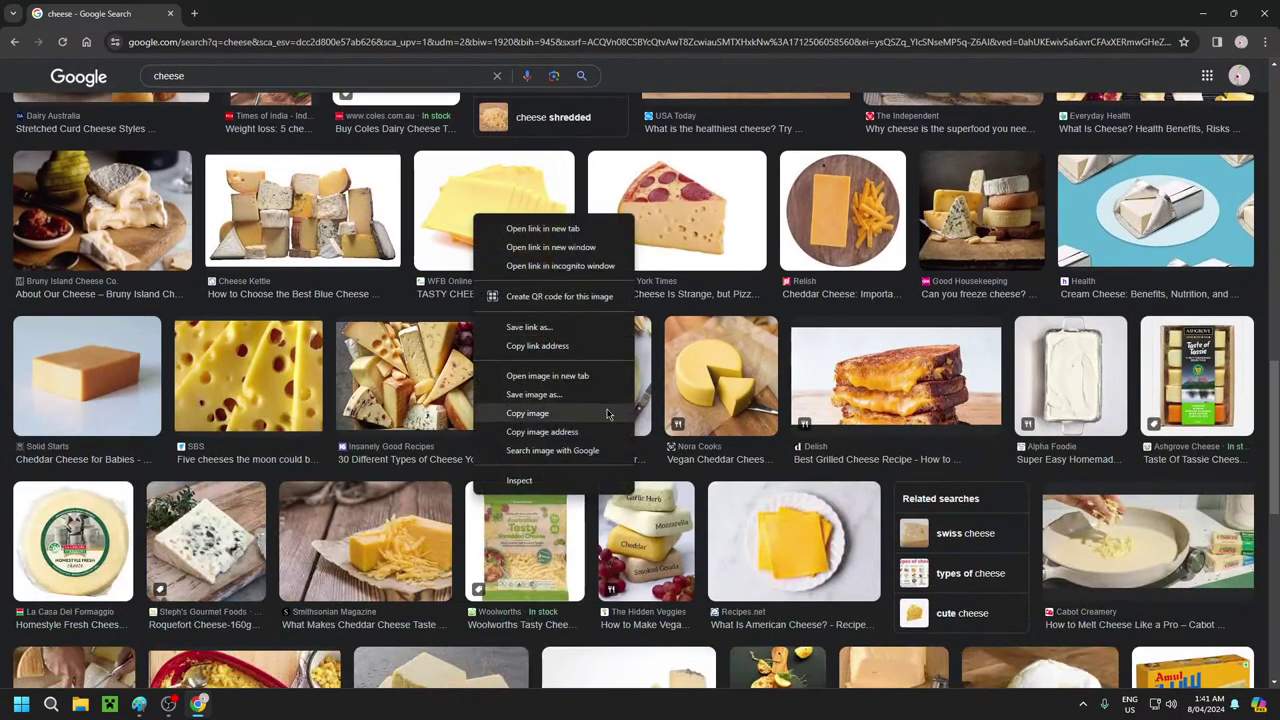
left_click(527, 413)
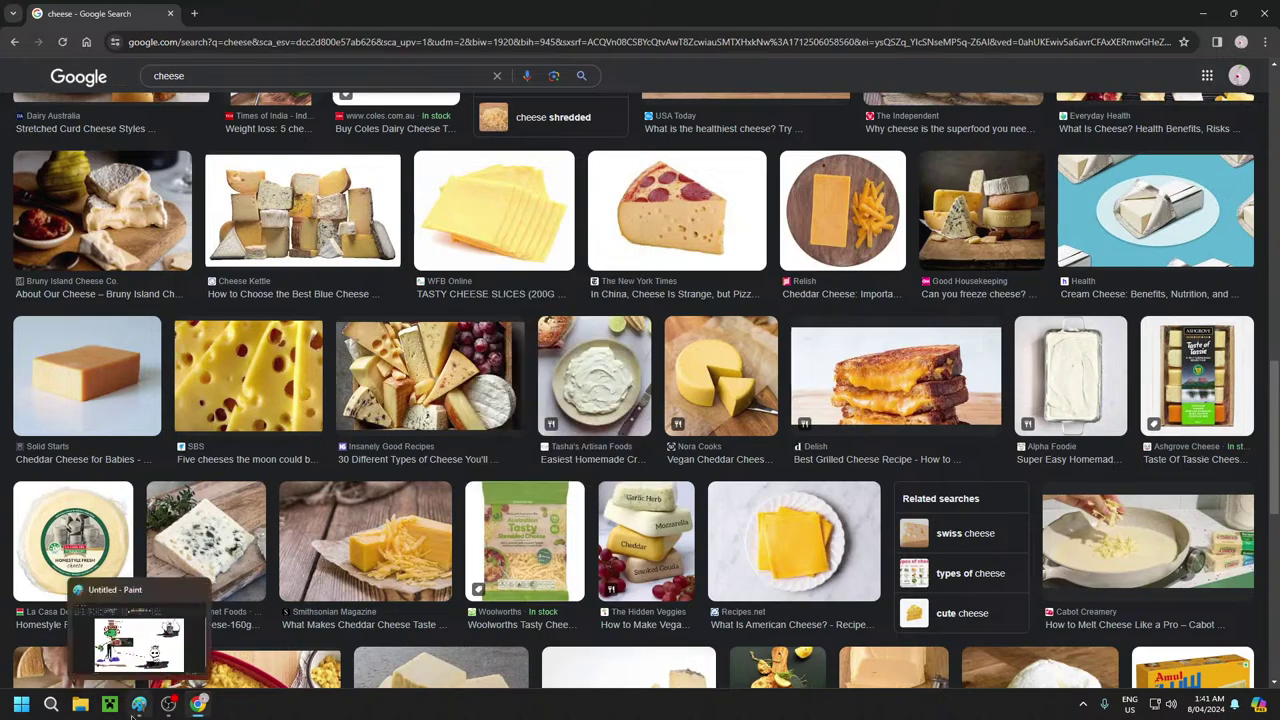
Switch to Paint, paste the cheese slices and move them to the blank area between the Phrahnckee name and the munge dweevil
left_click(141, 706)
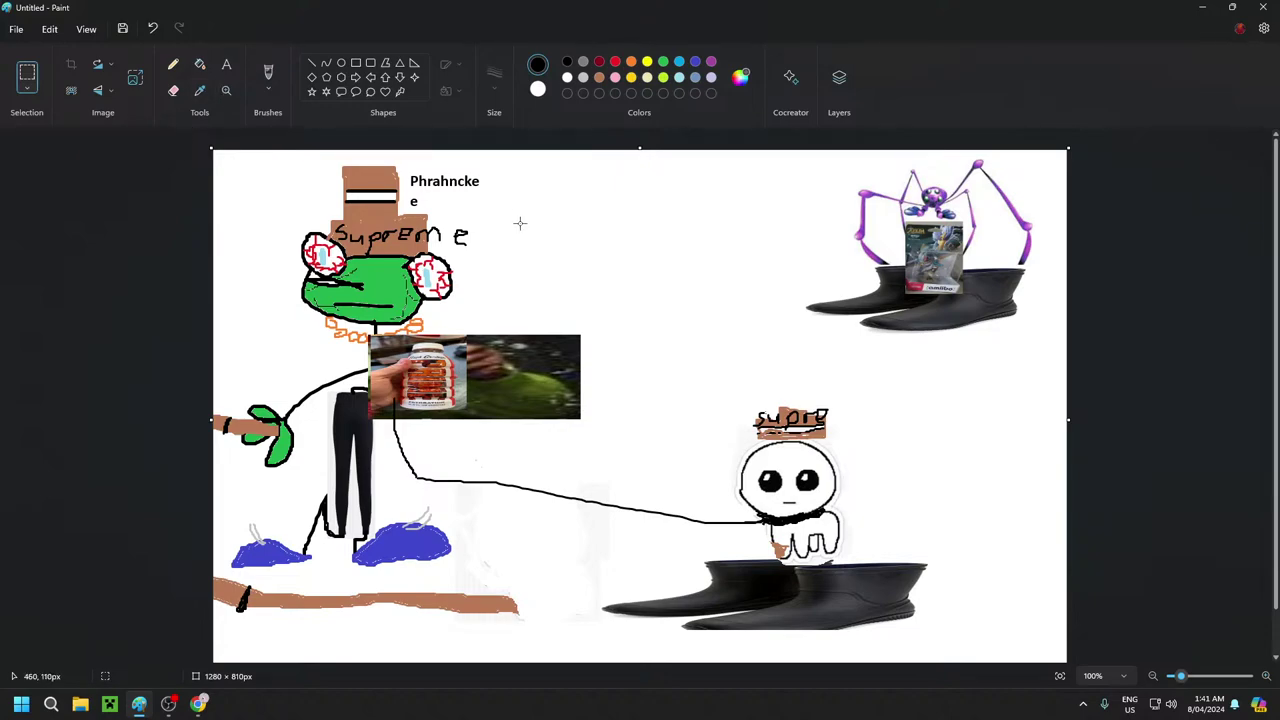
key("ctrl+v")
left_click_drag(329, 228, 657, 258)
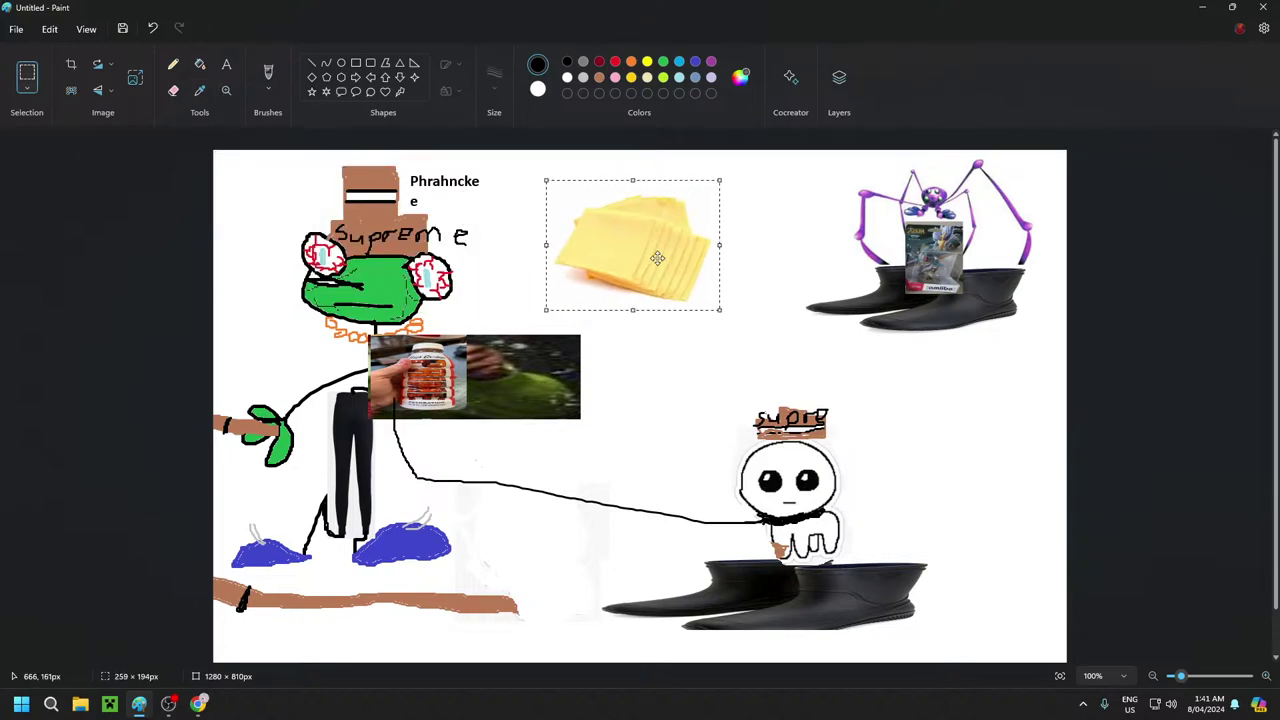
Shrink the cheese slices to about 35 × 119 px and place them against the right side of the yippie's head
left_click_drag(720, 181, 571, 231)
left_click_drag(558, 282, 843, 505)
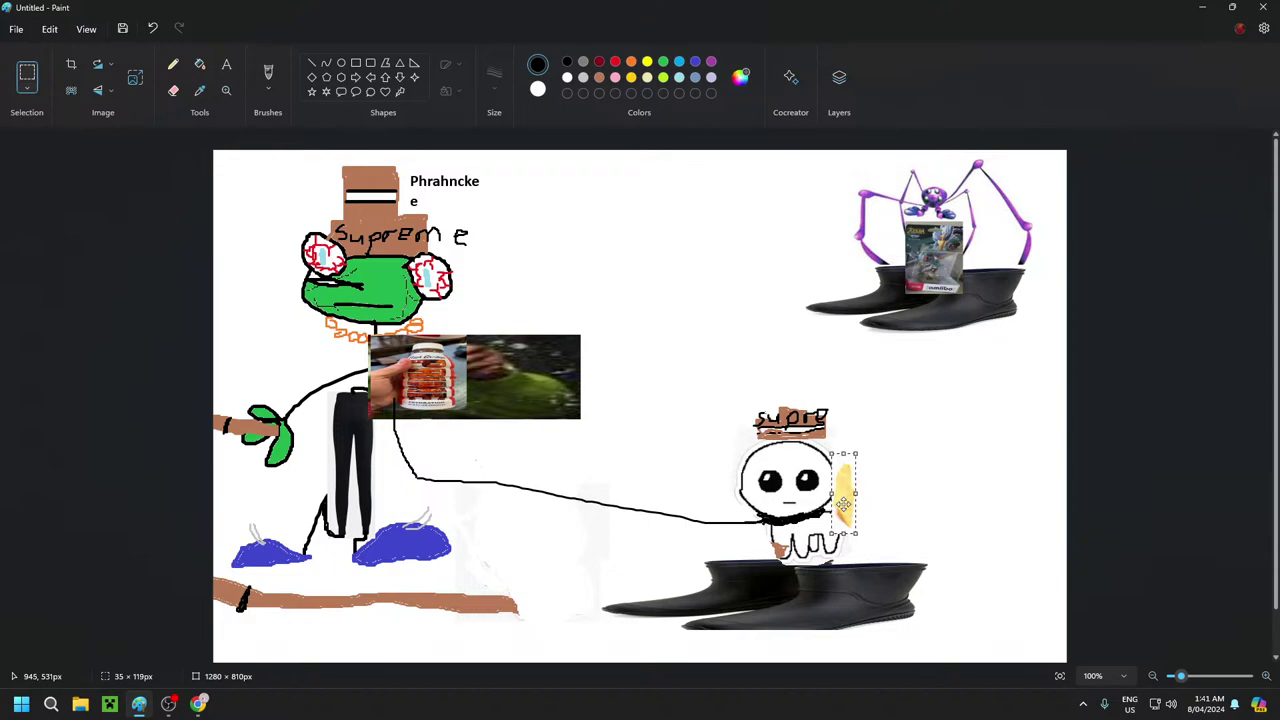
left_click(928, 512)
Switch to Chrome, leave the cheese results and search Google Images for "murder drones"
left_click(199, 704)
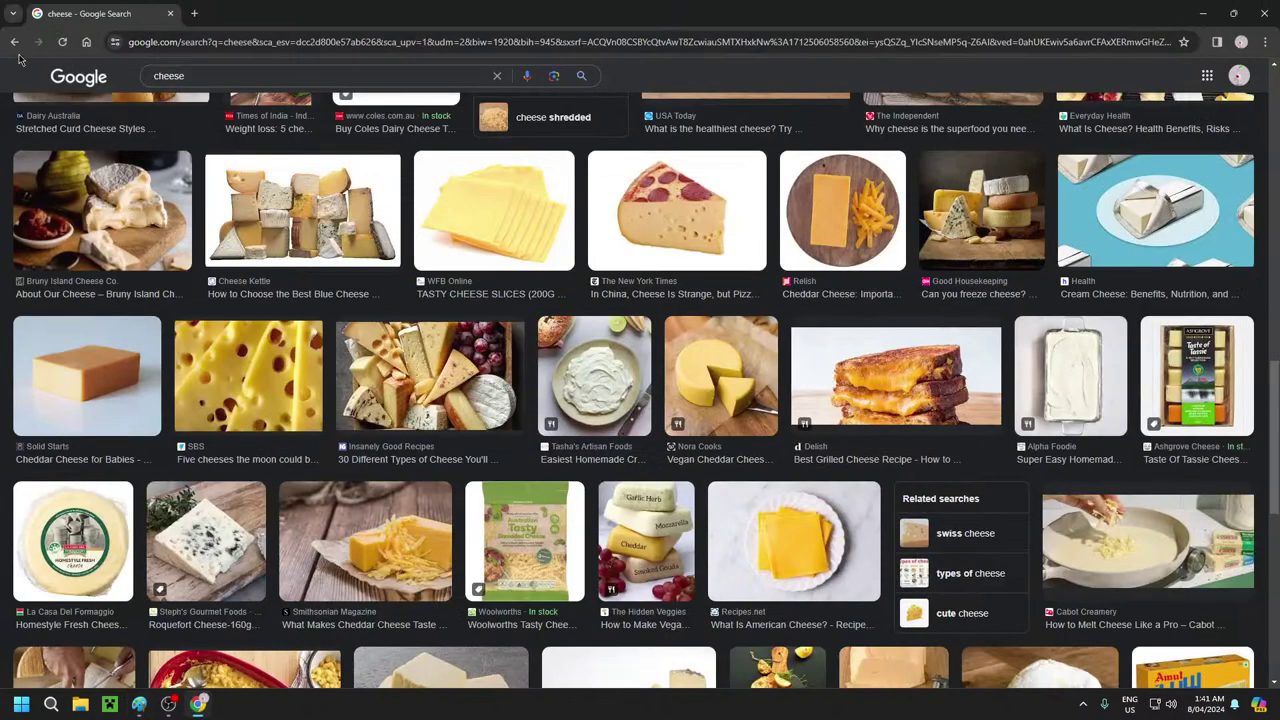
left_click(14, 42)
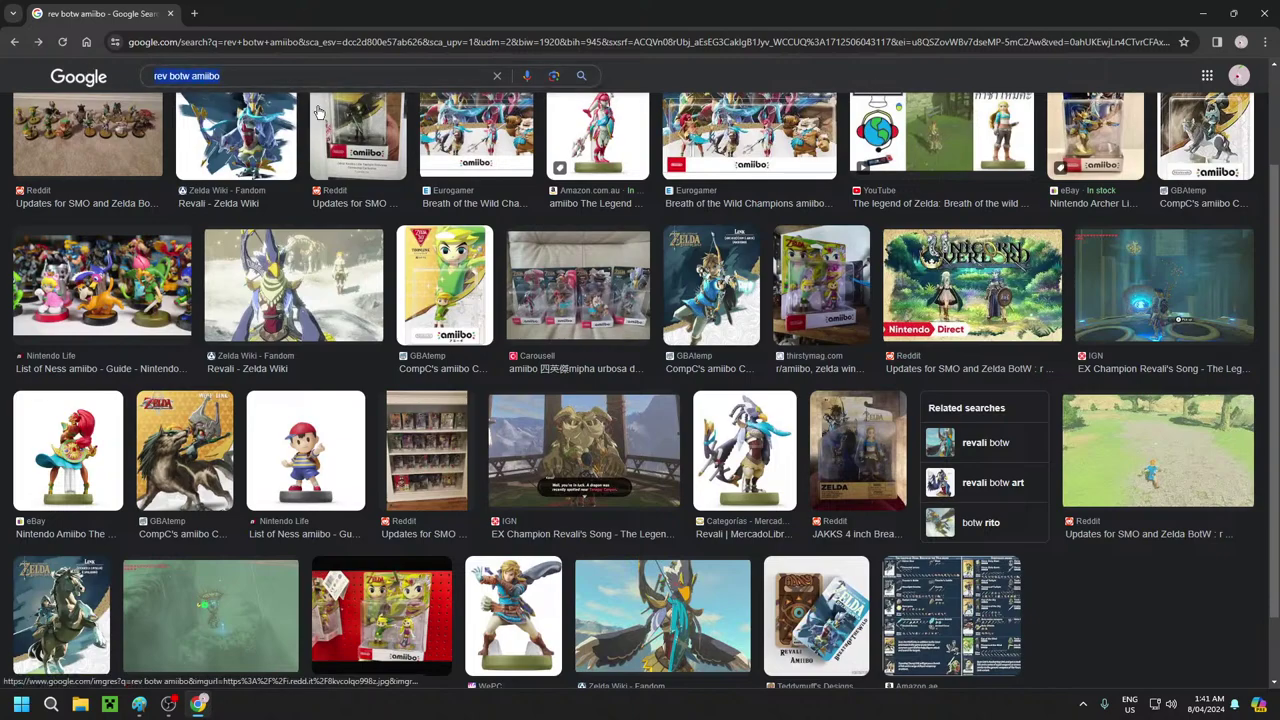
type("murder ")
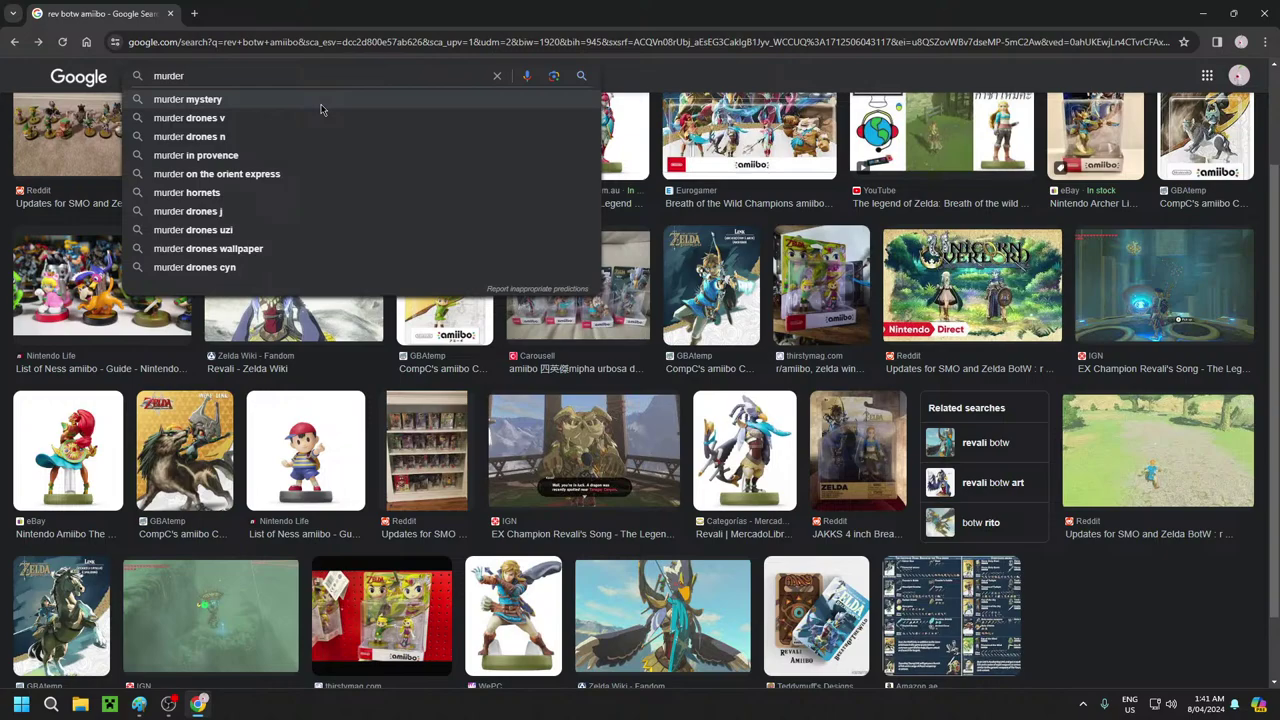
type("drones")
key("Return")
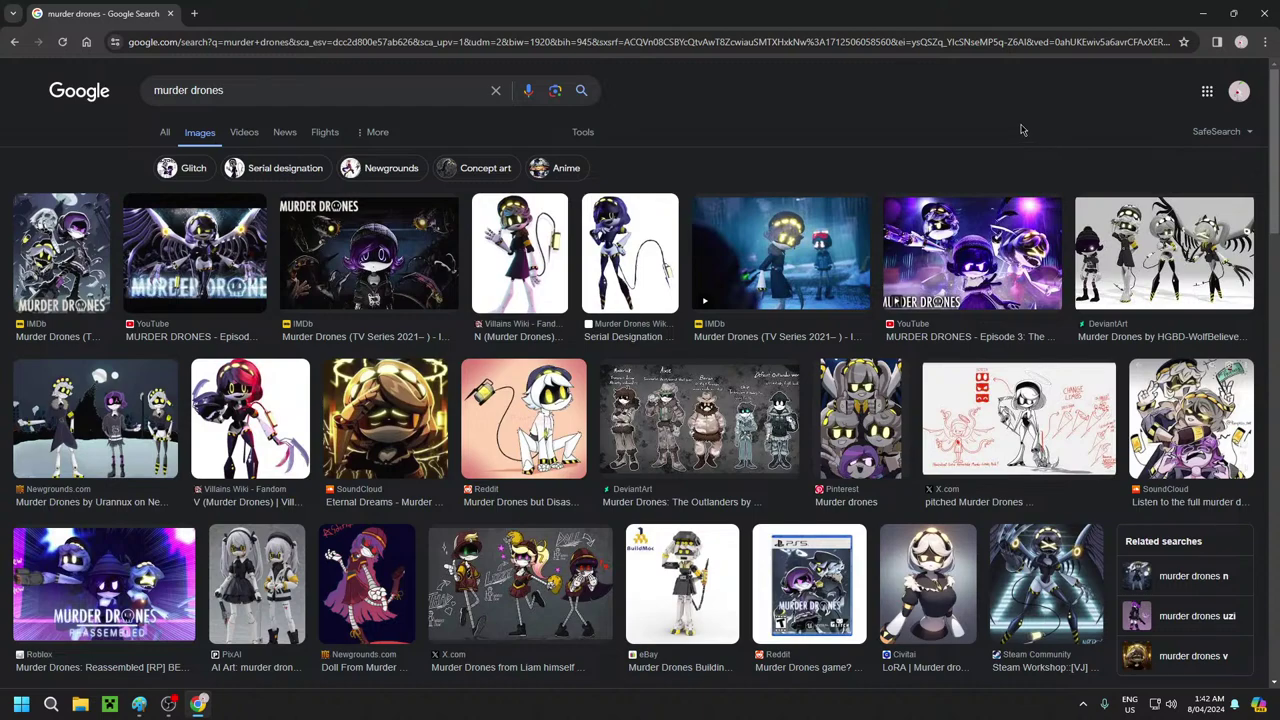
Preview the SoundCloud "Eternal Dreams" picture, close it and examine the Murder Drones image results for a suitable character picture
left_click(399, 380)
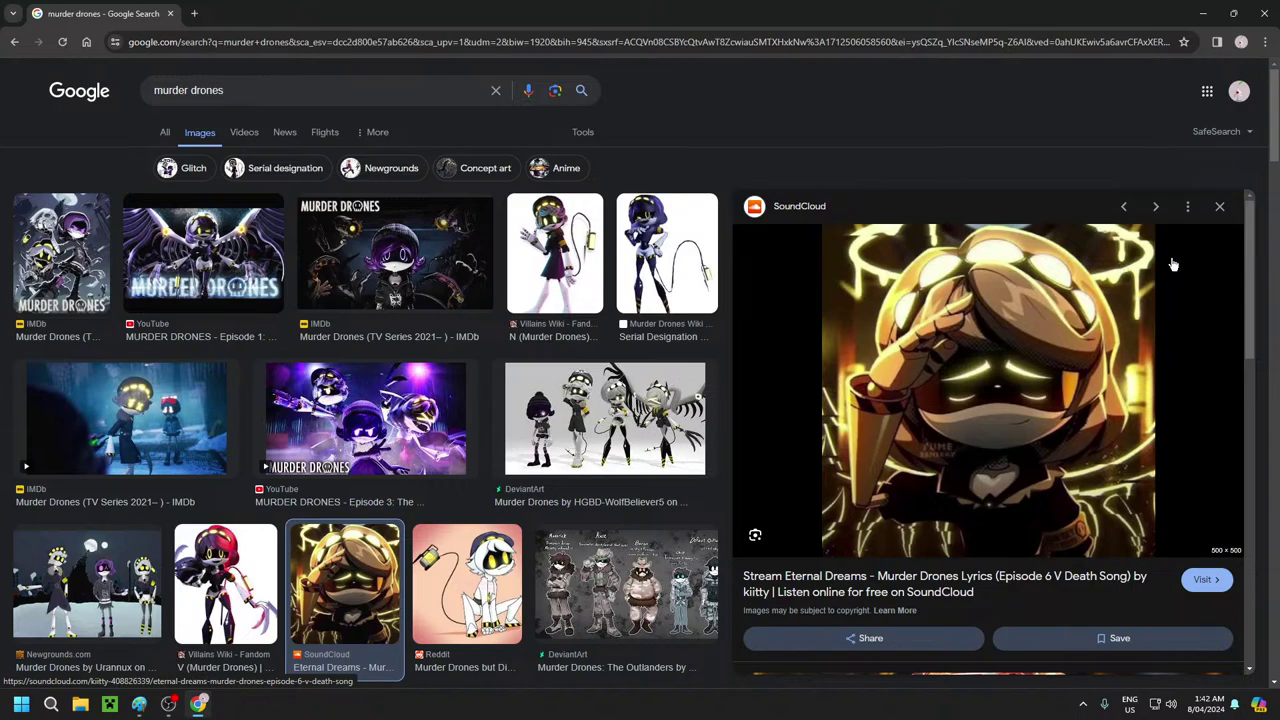
left_click(1220, 207)
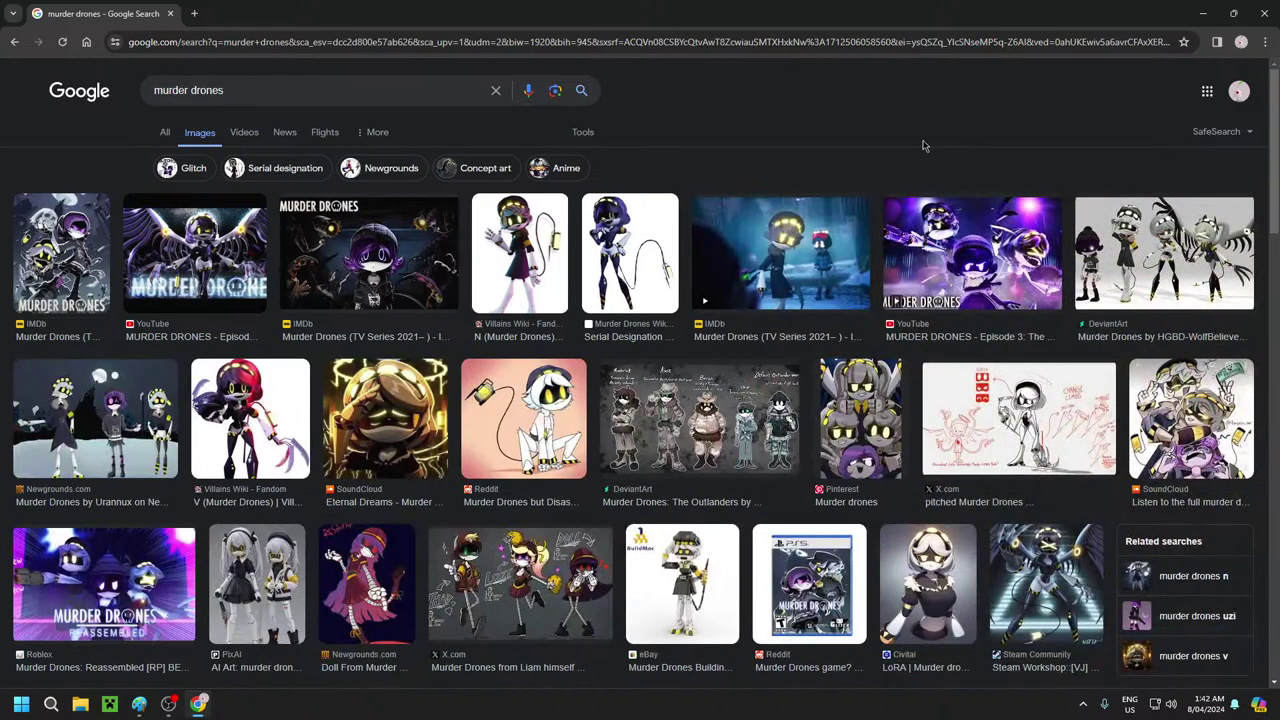
scroll(914, 146, "down", 3)
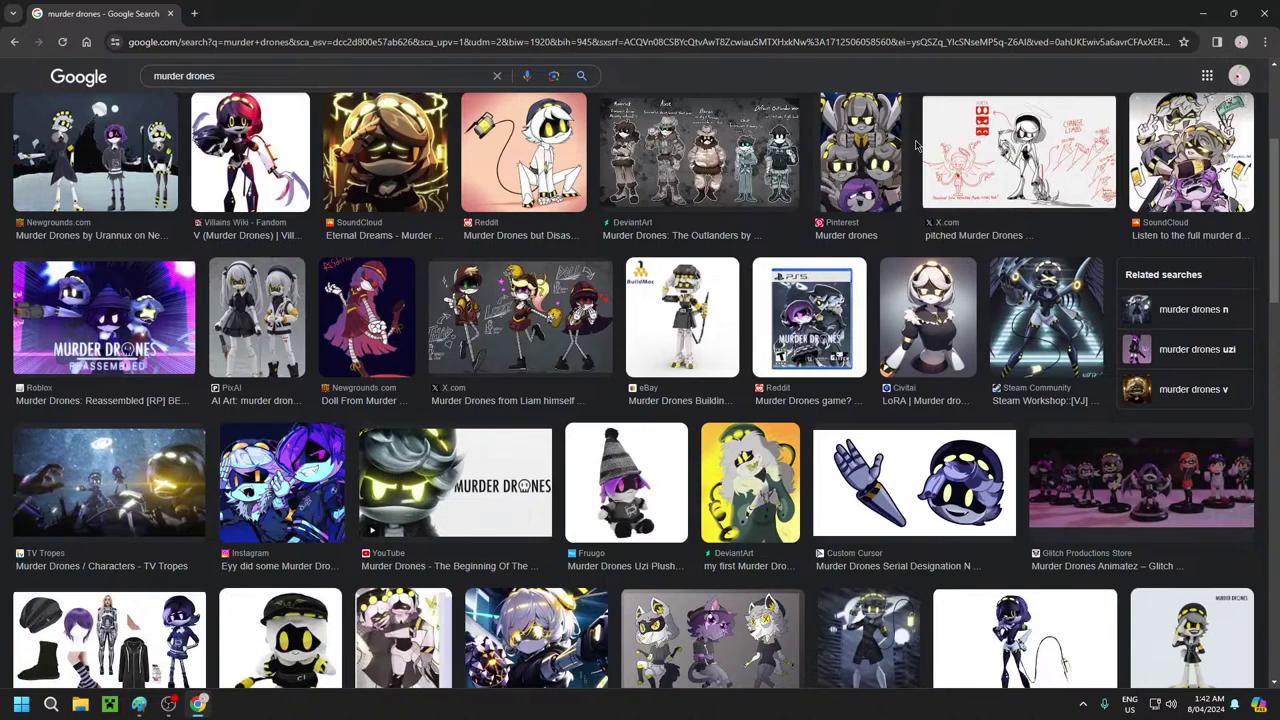
scroll(914, 146, "down", 2)
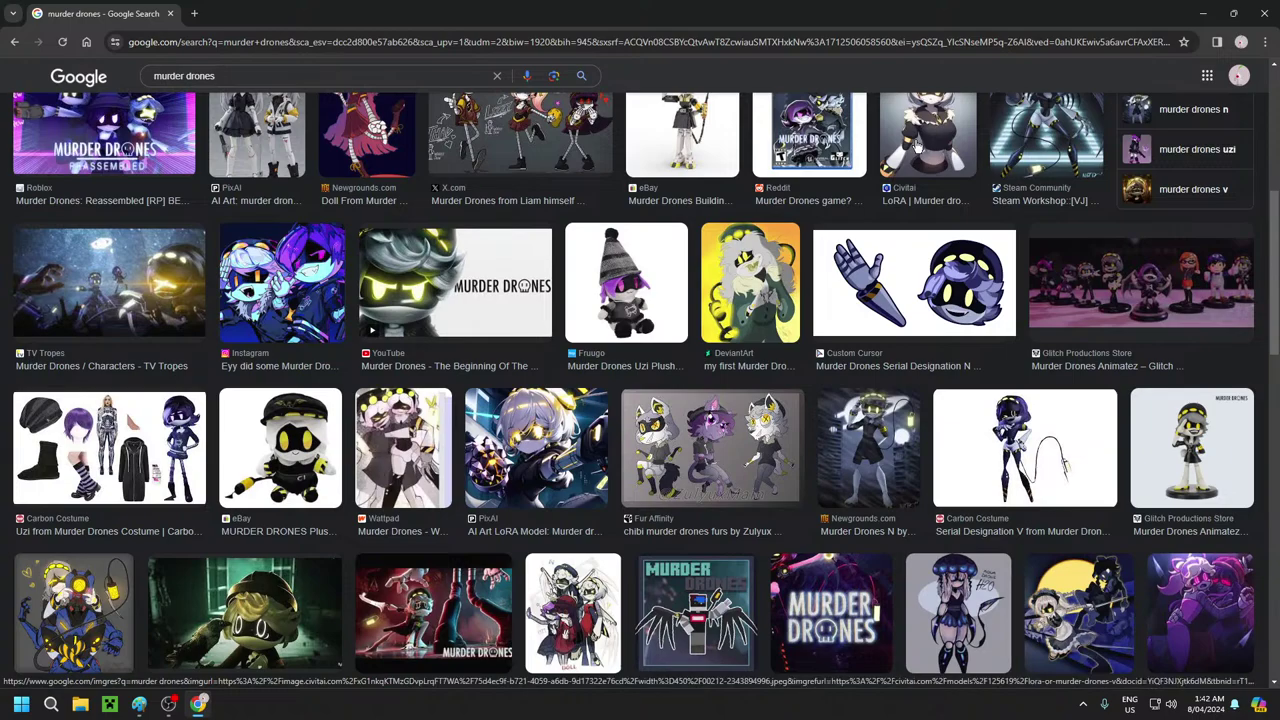
scroll(916, 146, "up", 5)
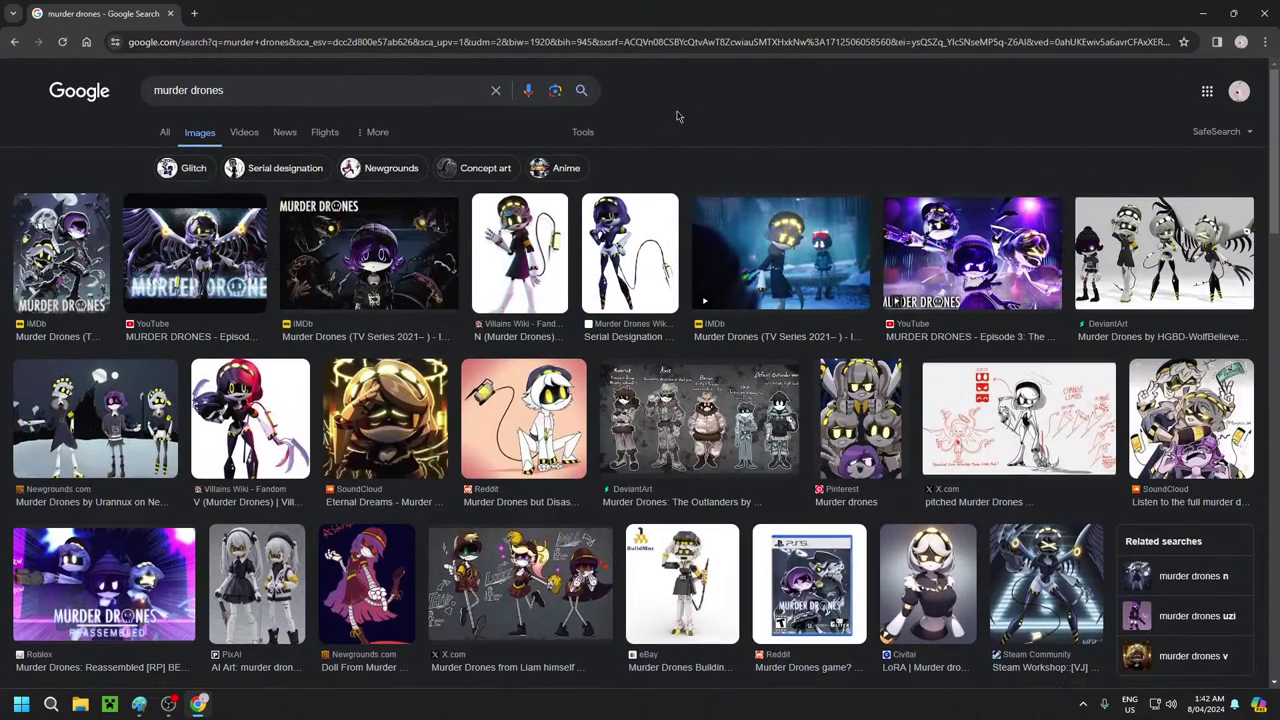
scroll(643, 112, "down", 3)
scroll(643, 112, "up", 3)
scroll(643, 112, "down", 7)
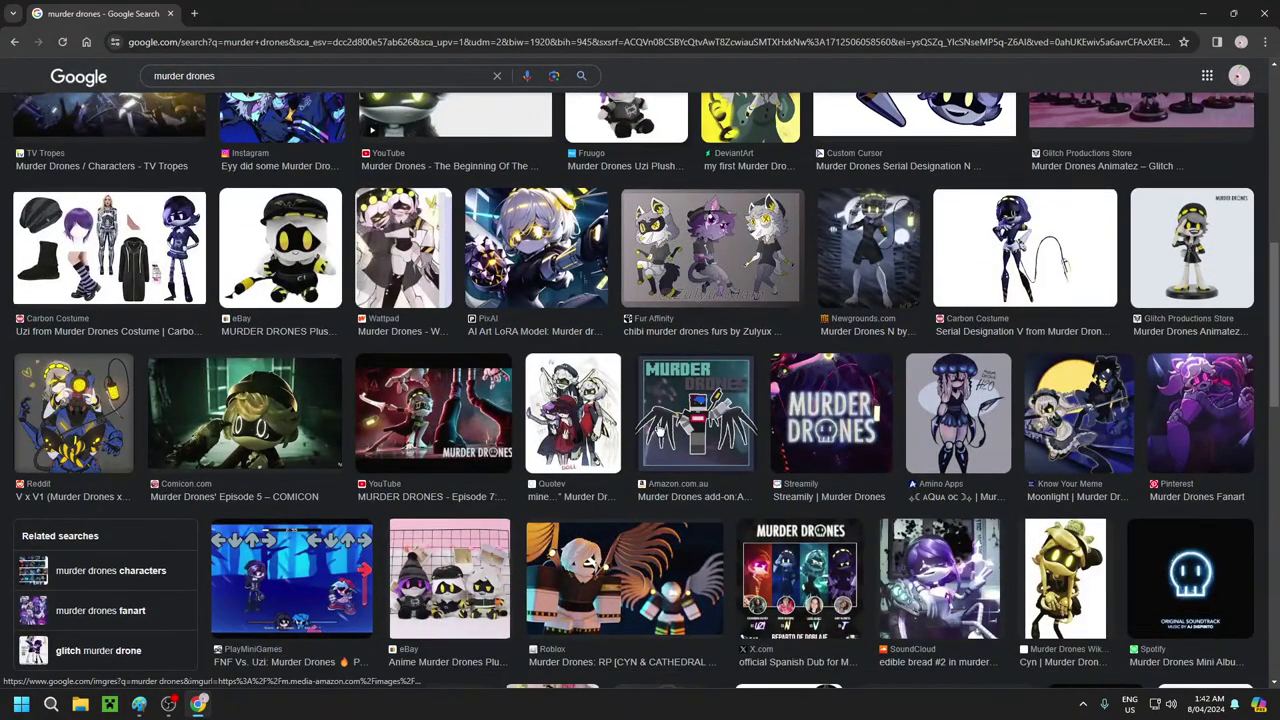
scroll(765, 485, "down", 3)
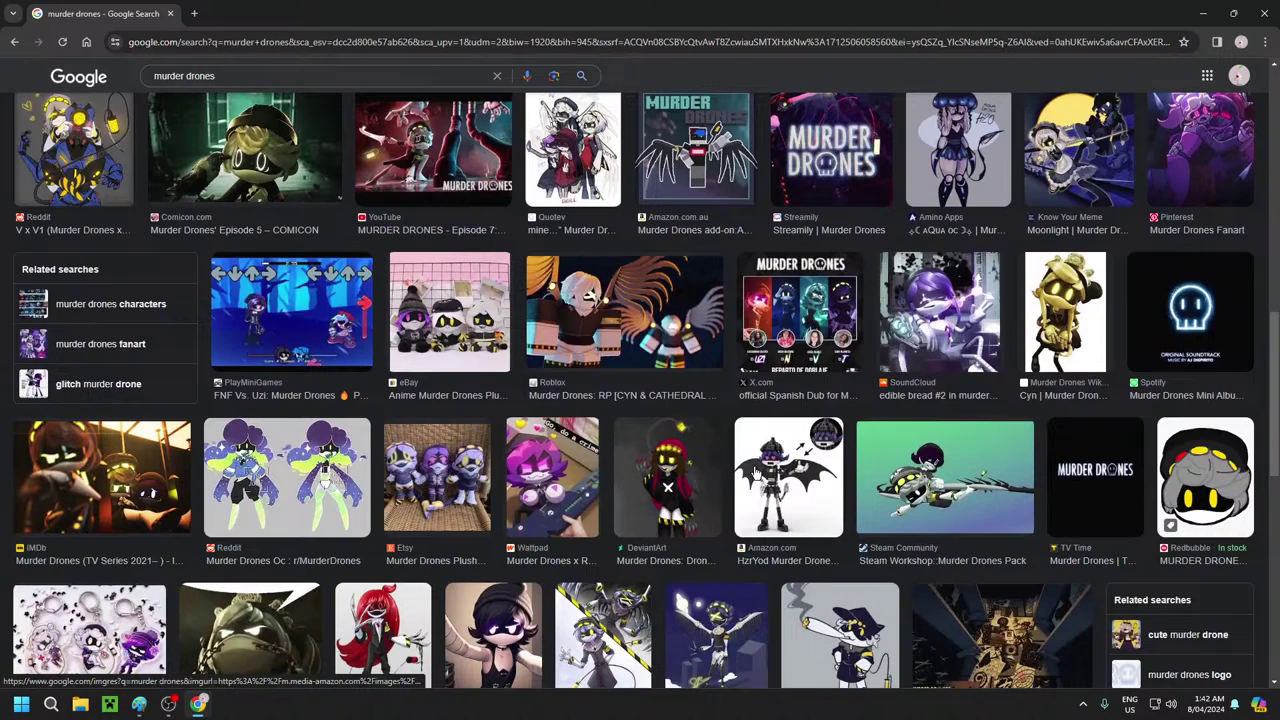
scroll(755, 478, "down", 3)
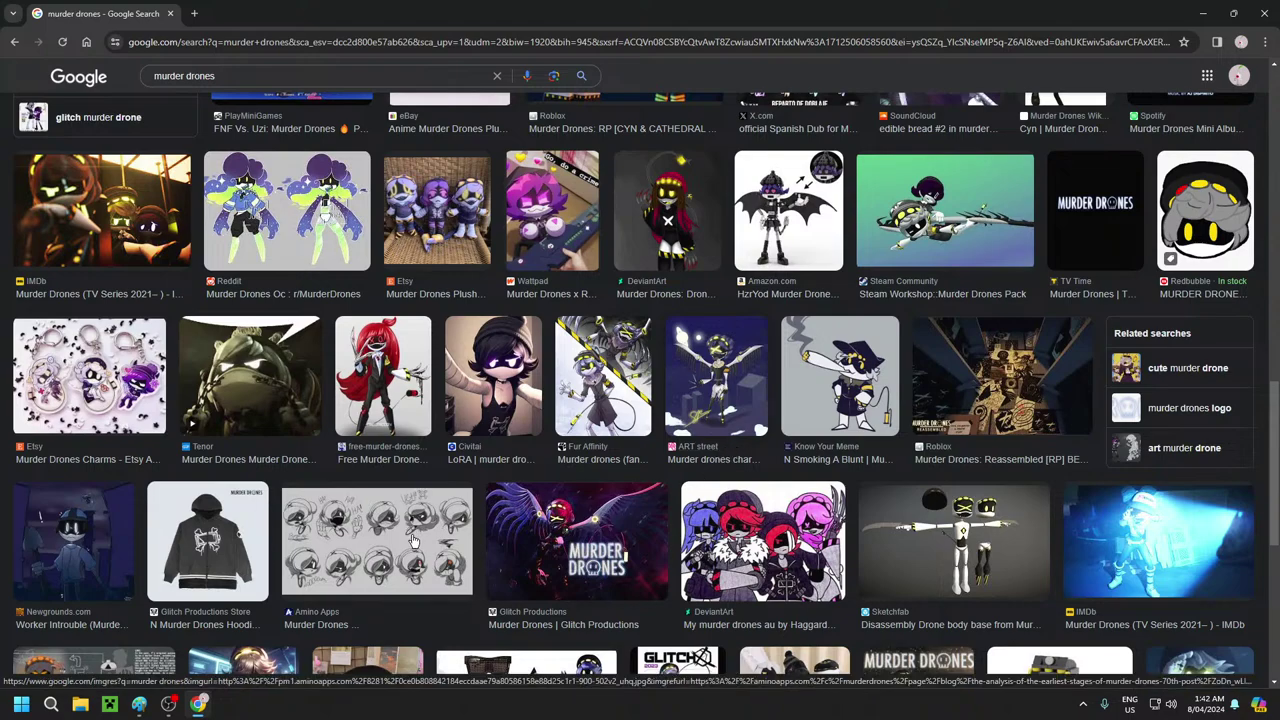
Look through the Murder Drones image results, including the Gizmodo Australia picture, for a suitable character picture
left_click(139, 704)
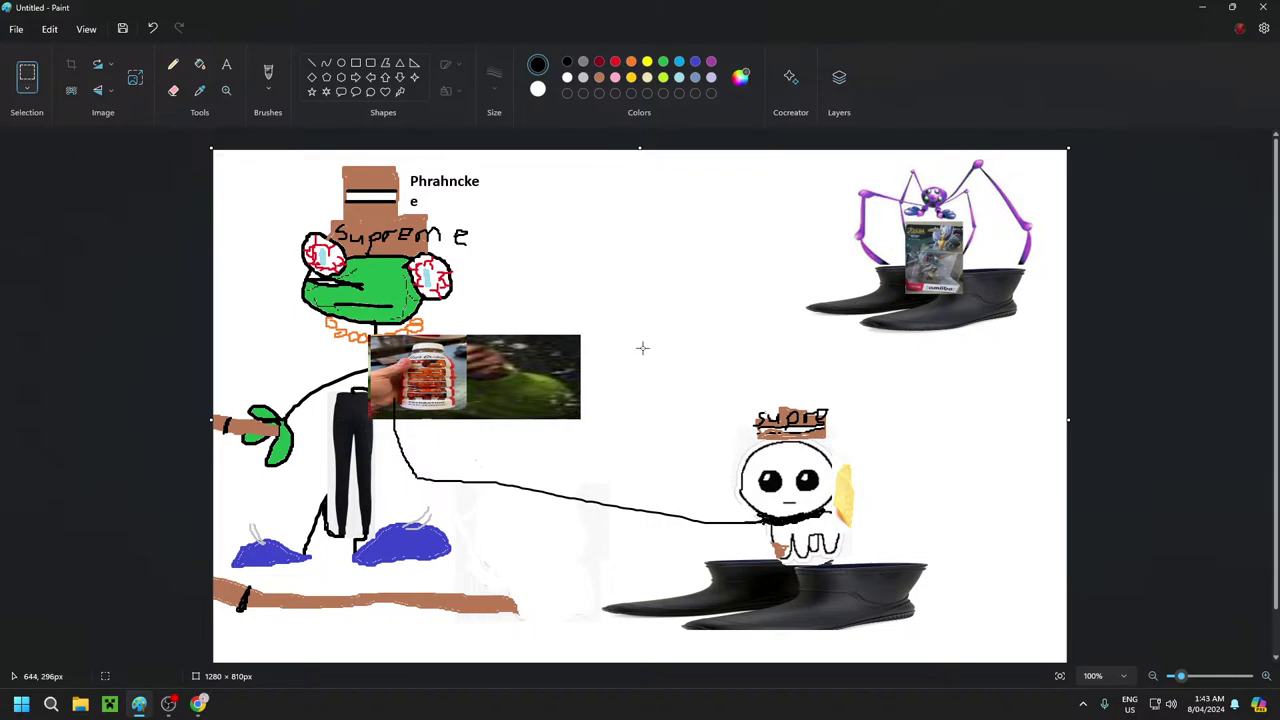
left_click(201, 705)
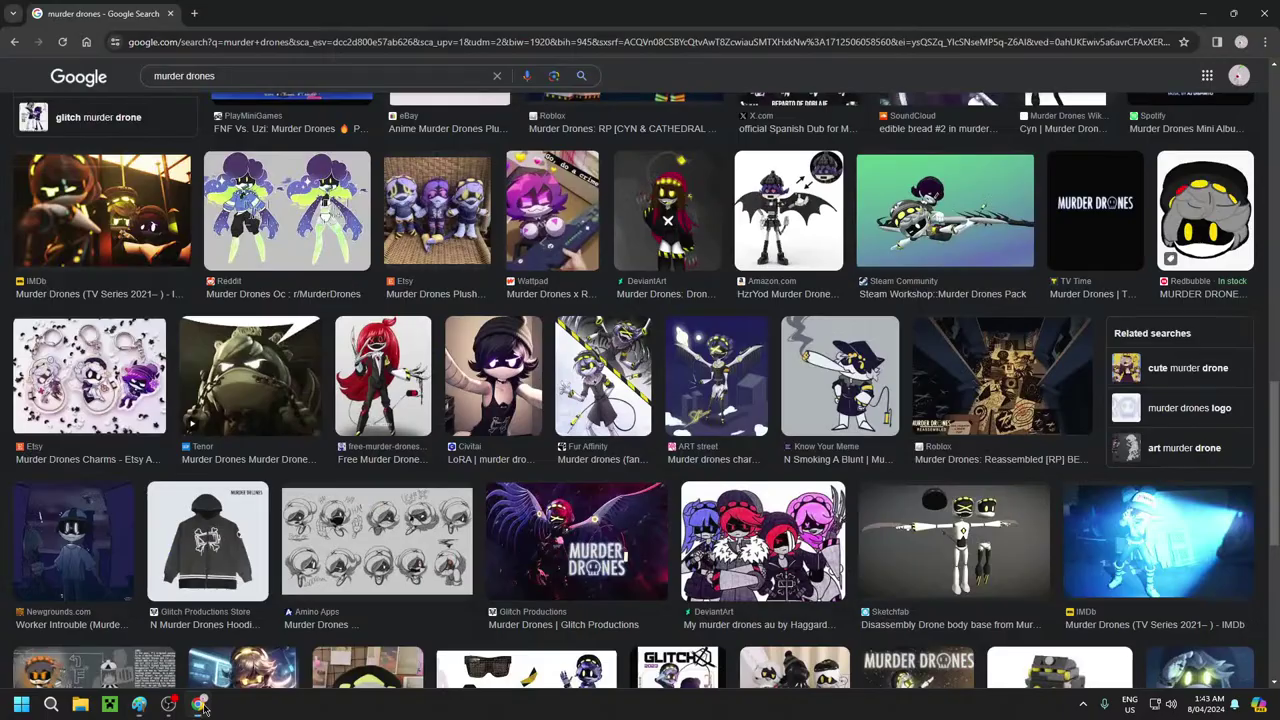
scroll(610, 413, "down", 3)
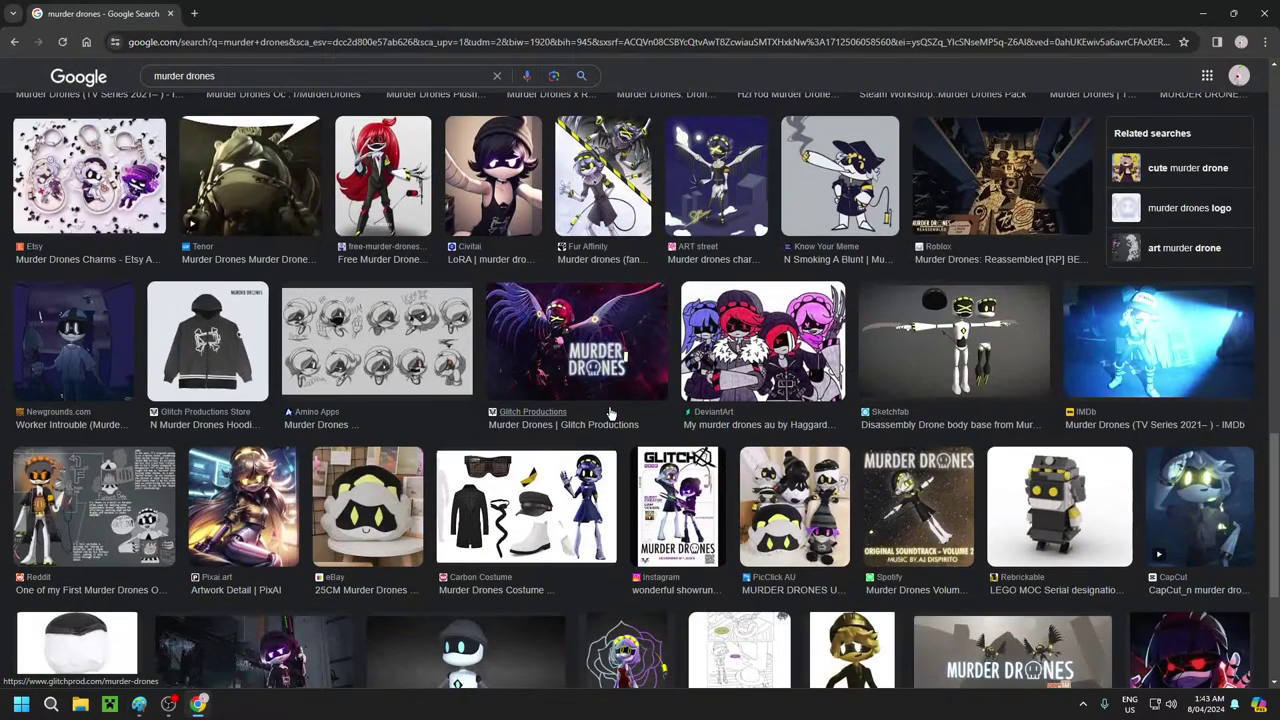
scroll(610, 413, "down", 3)
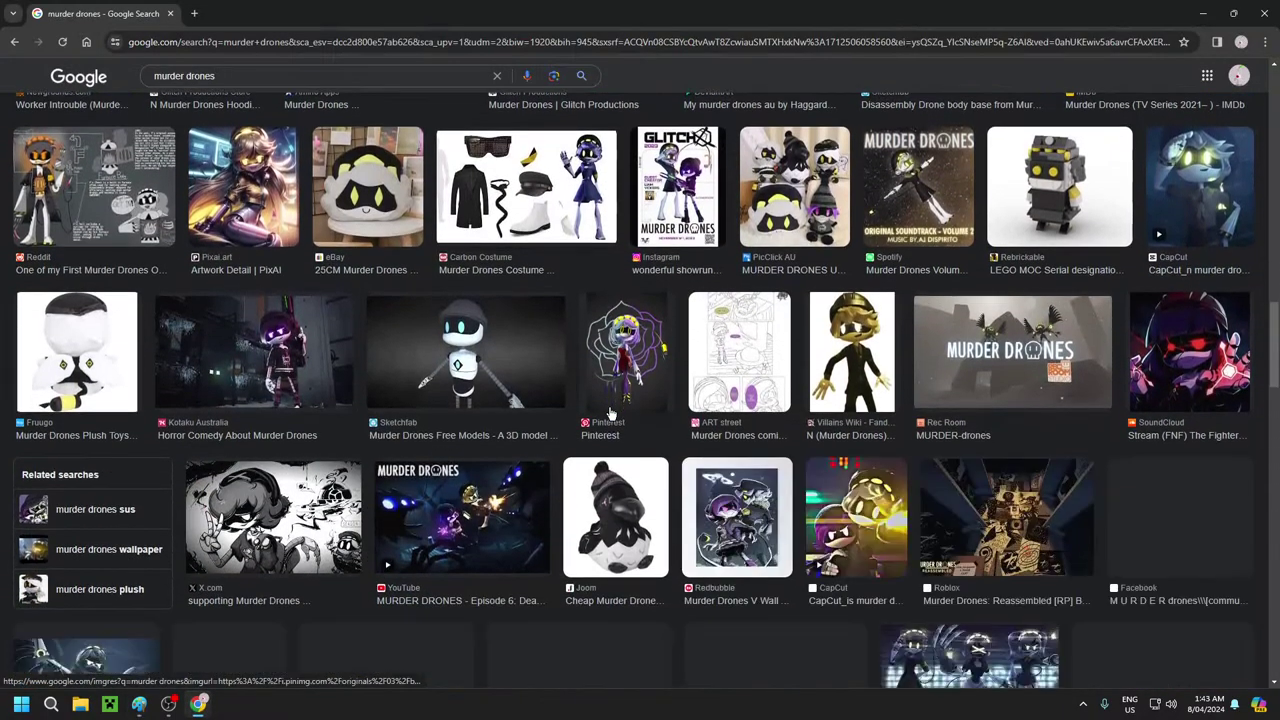
scroll(610, 413, "down", 2)
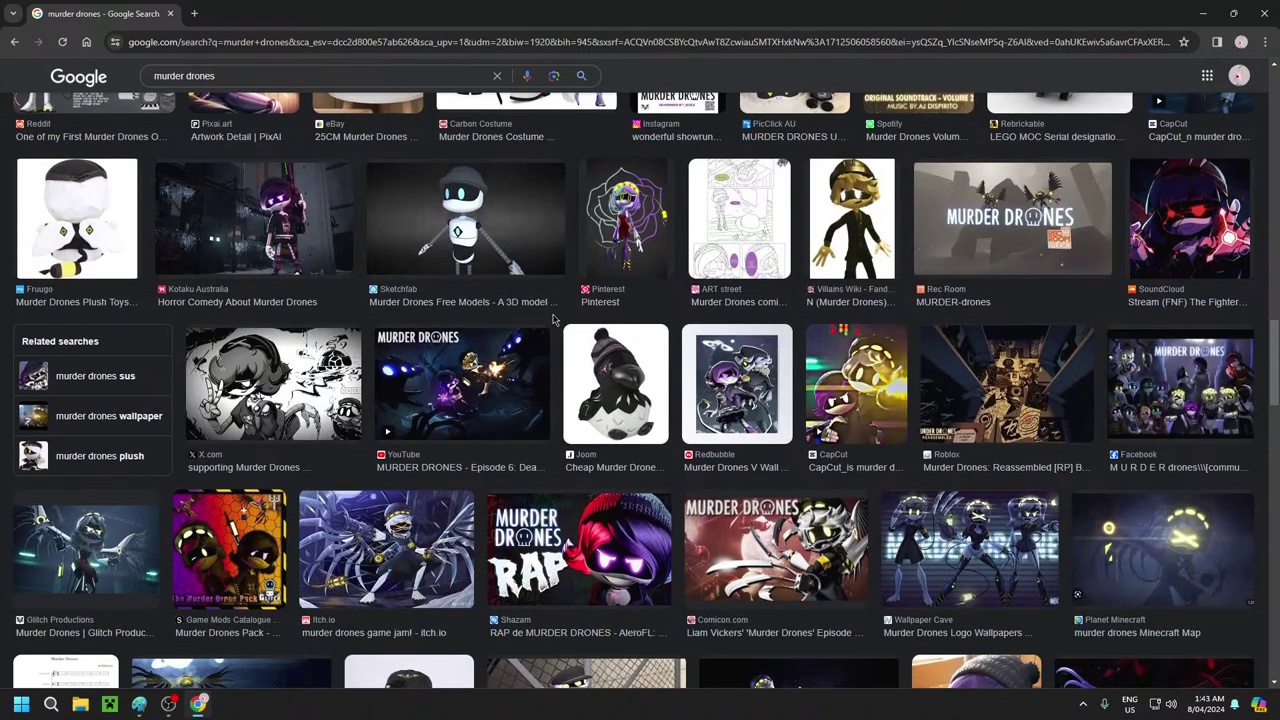
scroll(560, 340, "down", 3)
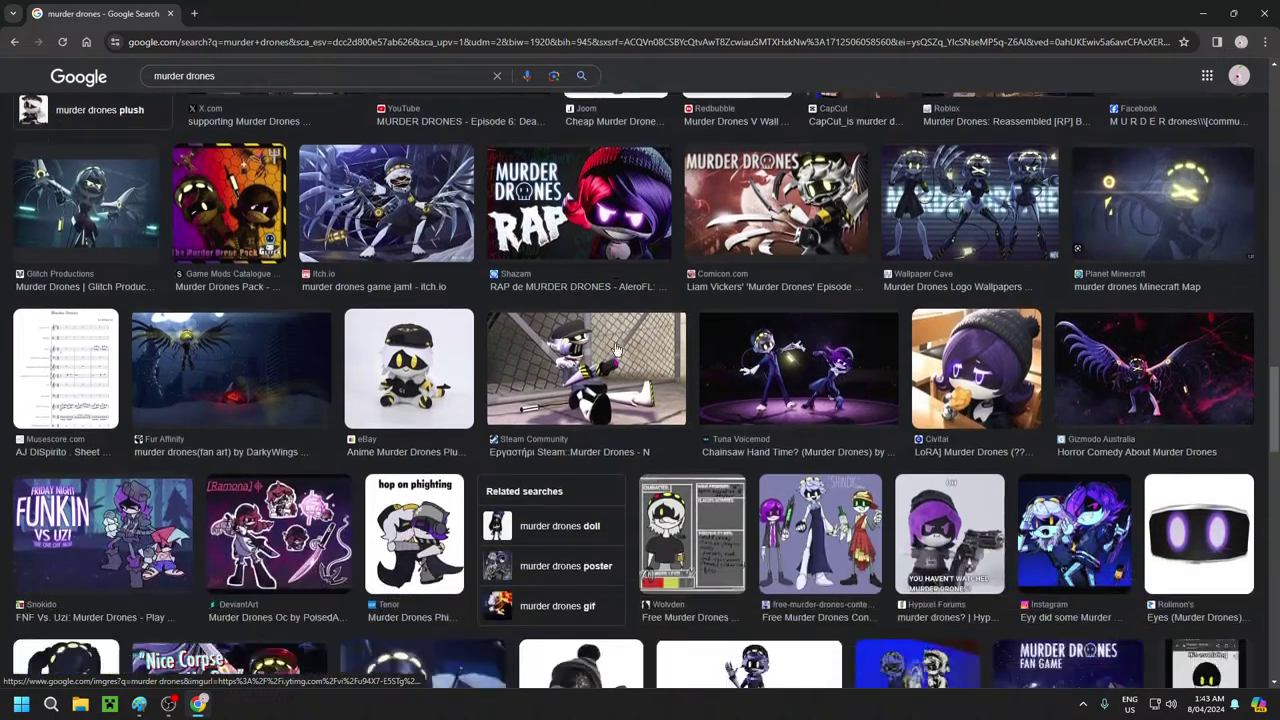
left_click(1150, 470)
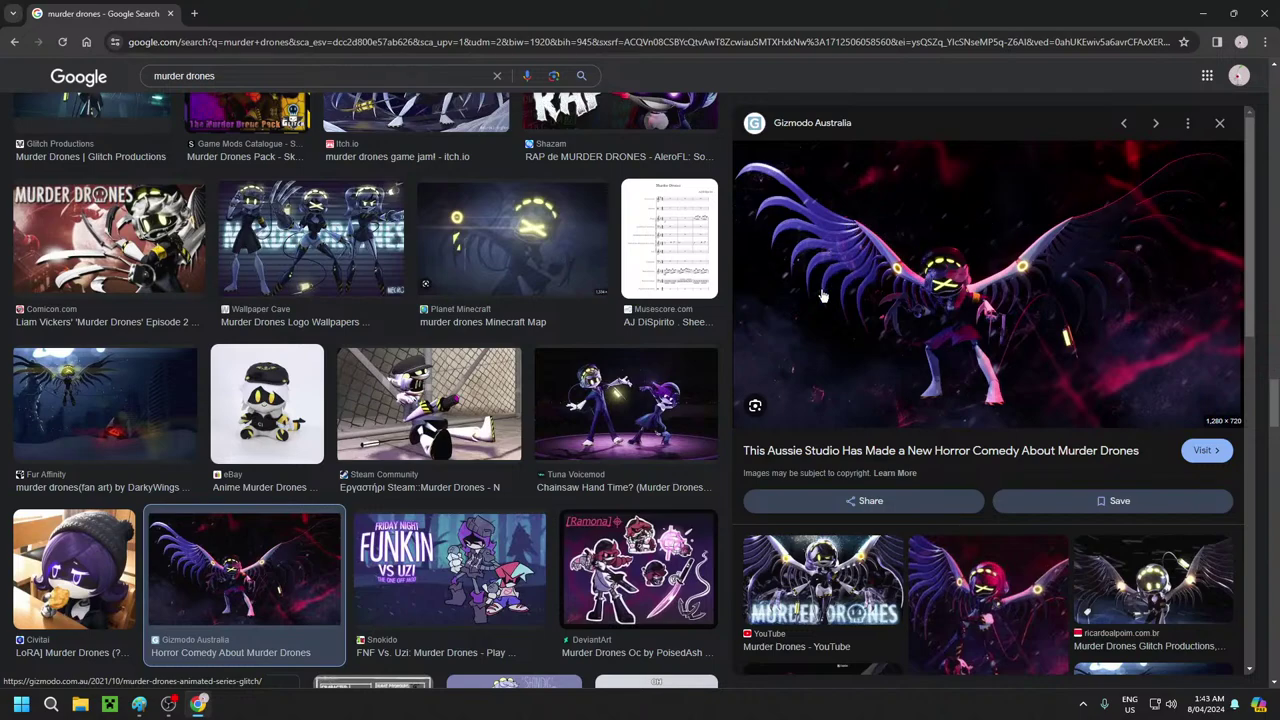
scroll(497, 425, "up", 6)
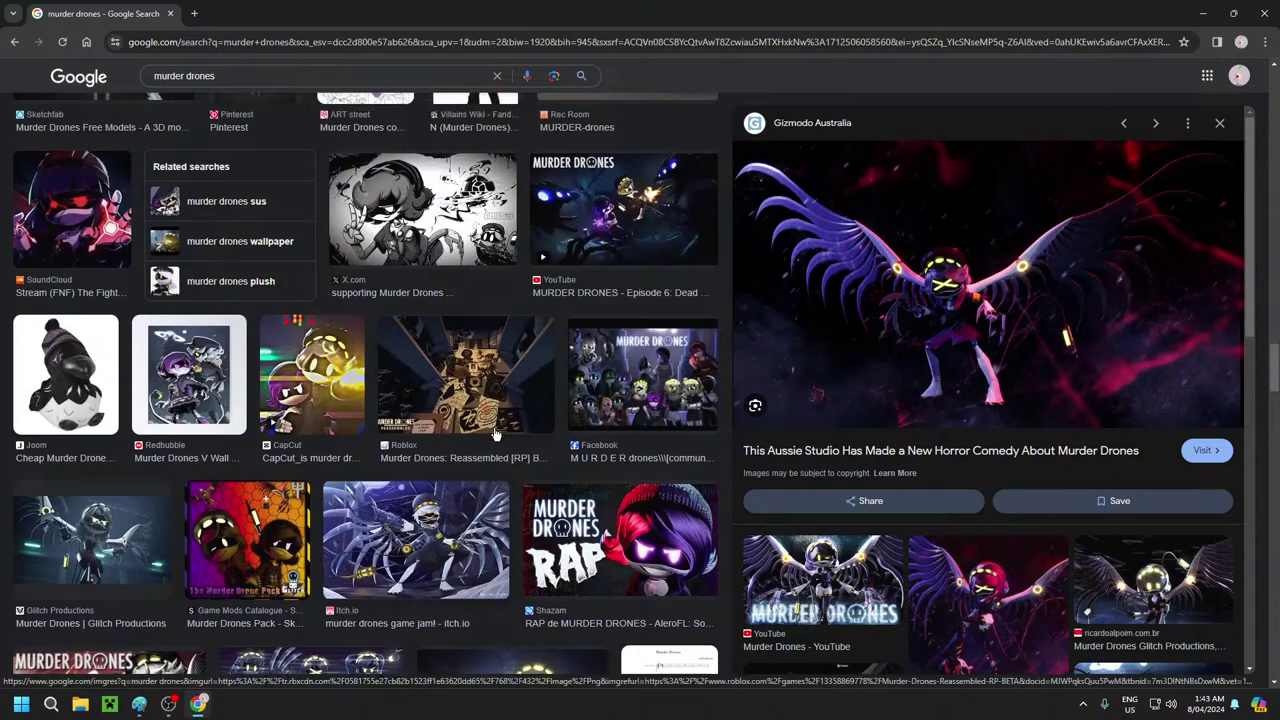
left_click_drag(1275, 368, 1276, 95)
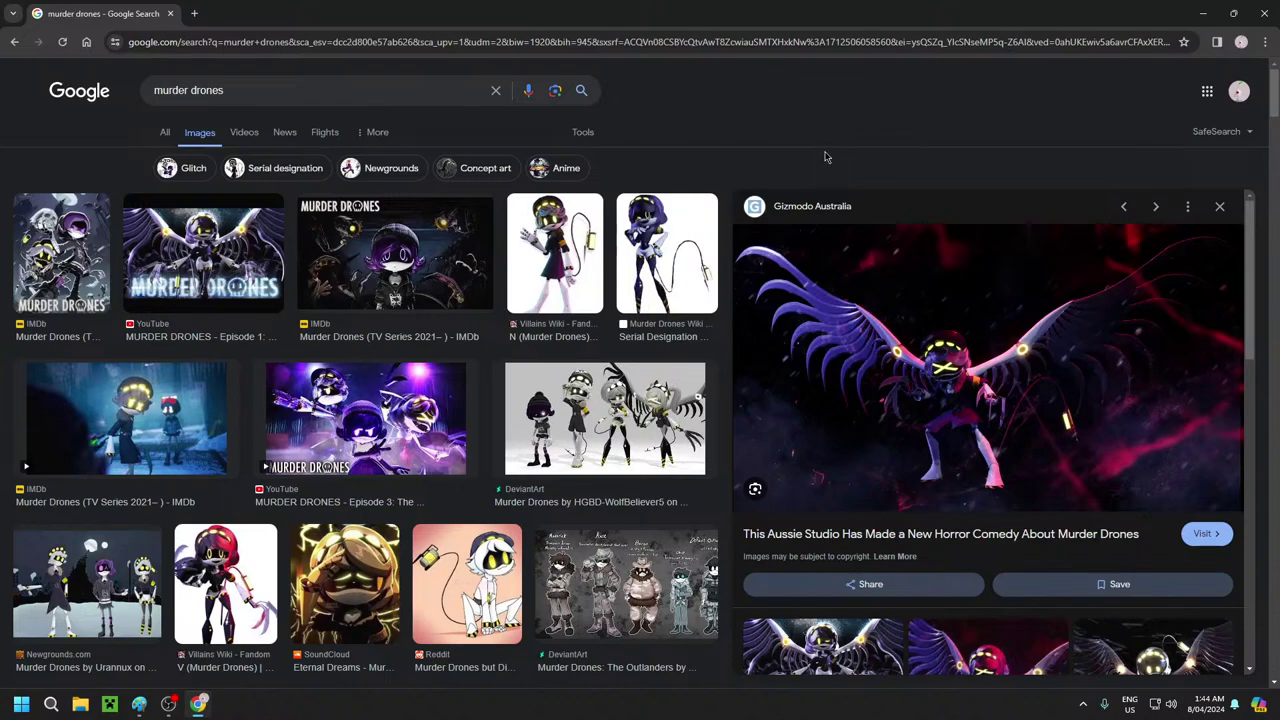
scroll(755, 190, "down", 1)
scroll(722, 158, "up", 1)
Open a new browser tab and search Google Images for "cheese"
left_click(196, 14)
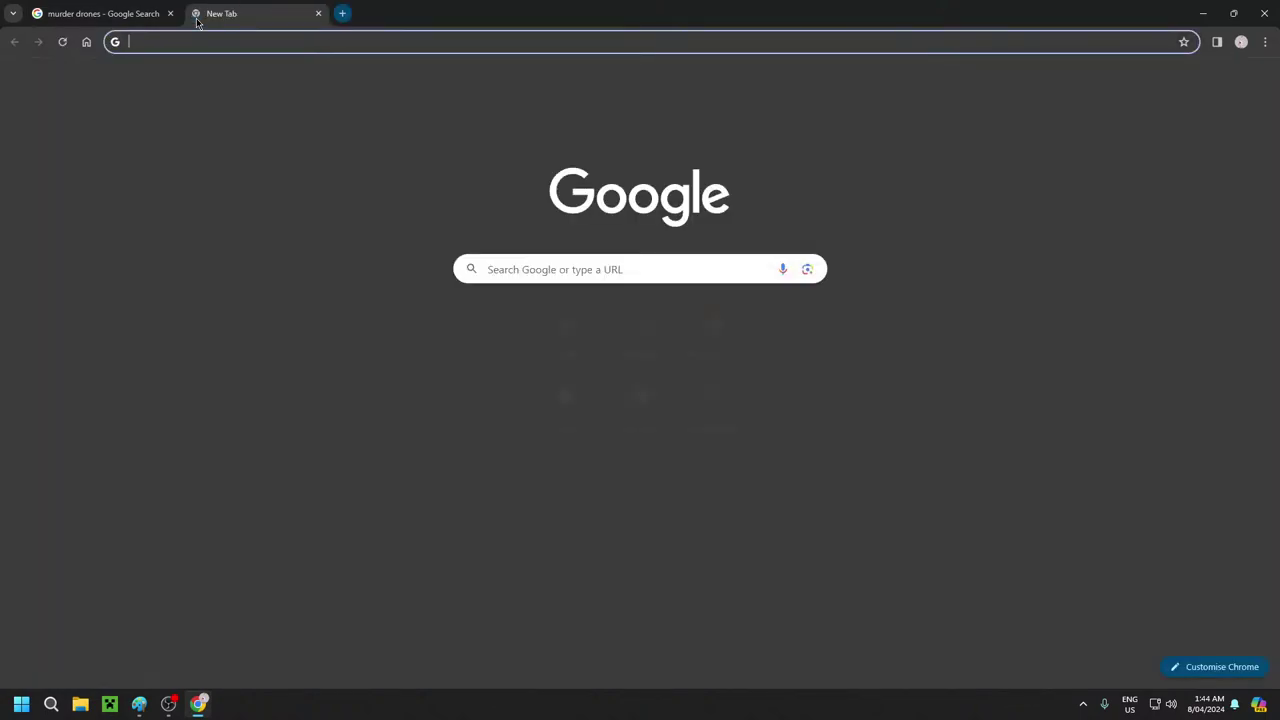
left_click(591, 270)
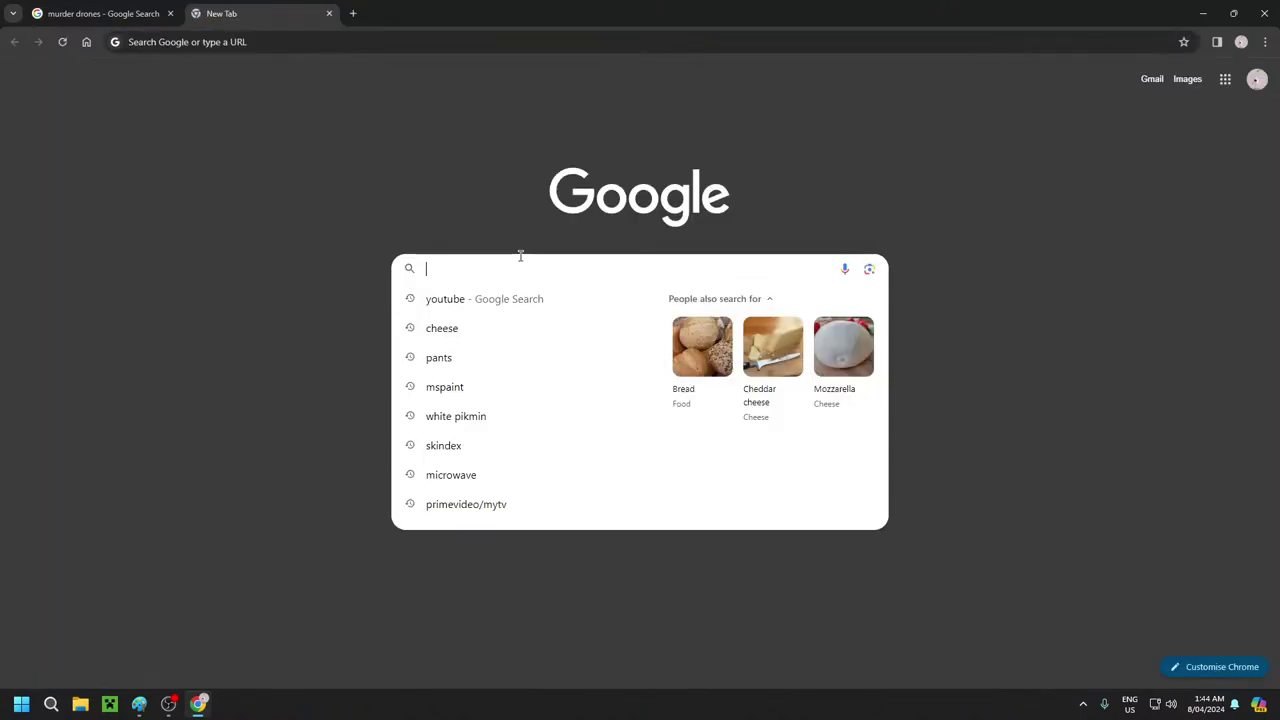
left_click(483, 332)
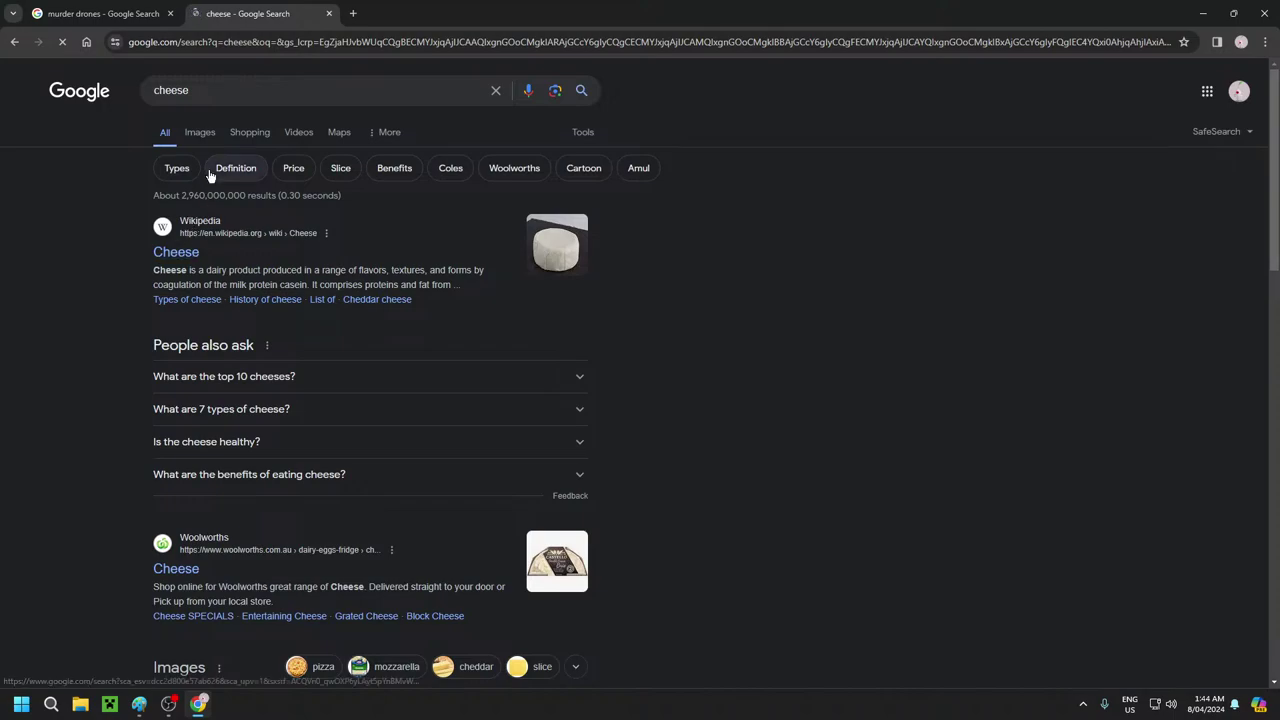
left_click(202, 136)
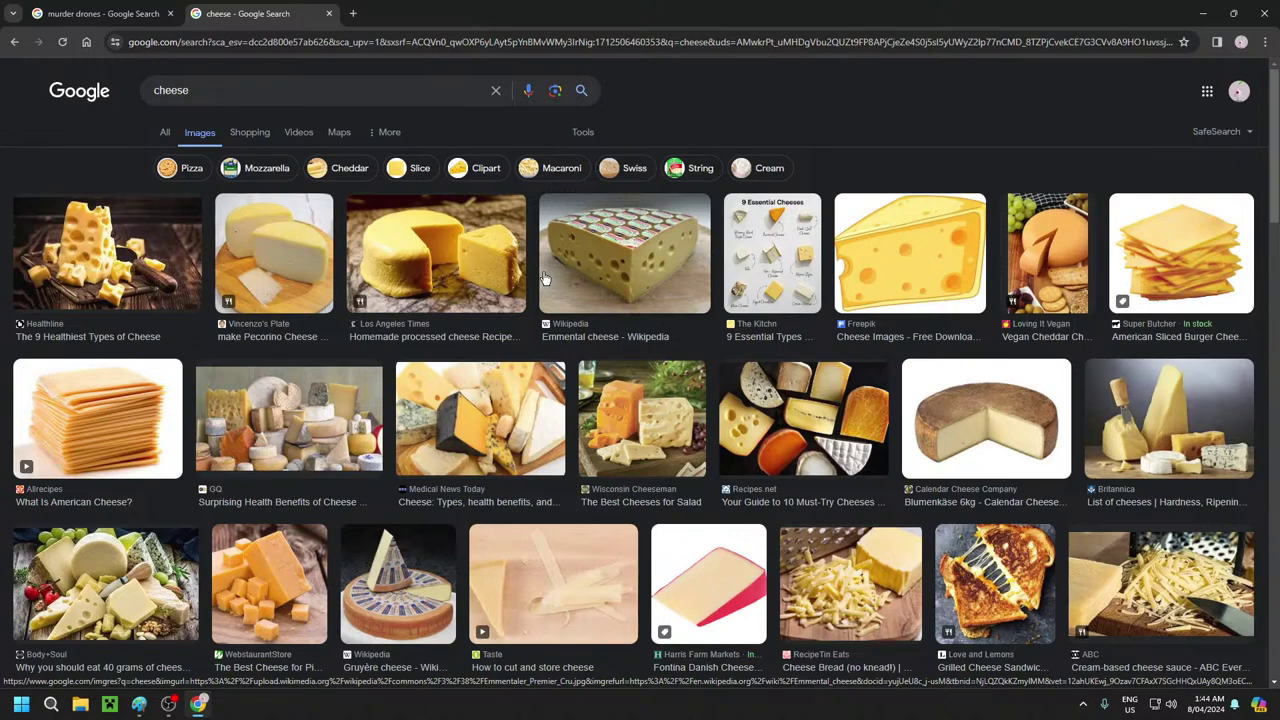
Switch to Paint and draw a lime circle partly cut off by the canvas's lower-right corner, filled with lime
left_click(140, 706)
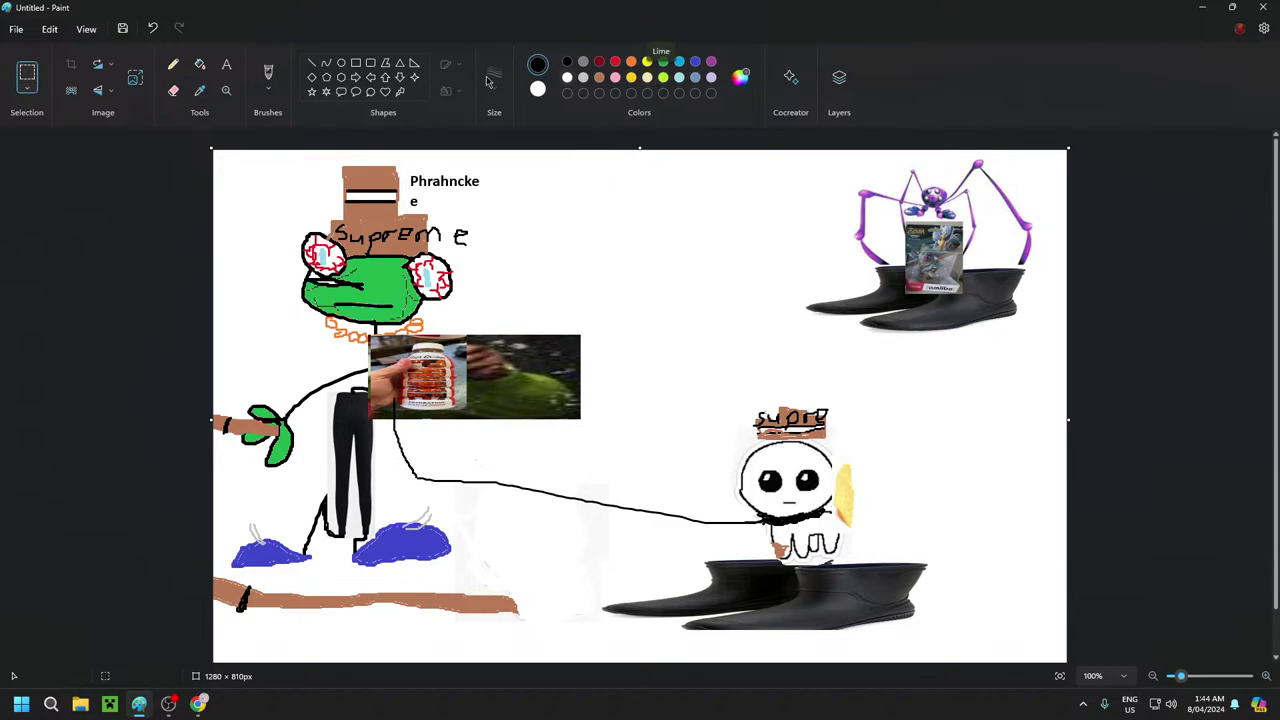
left_click(341, 63)
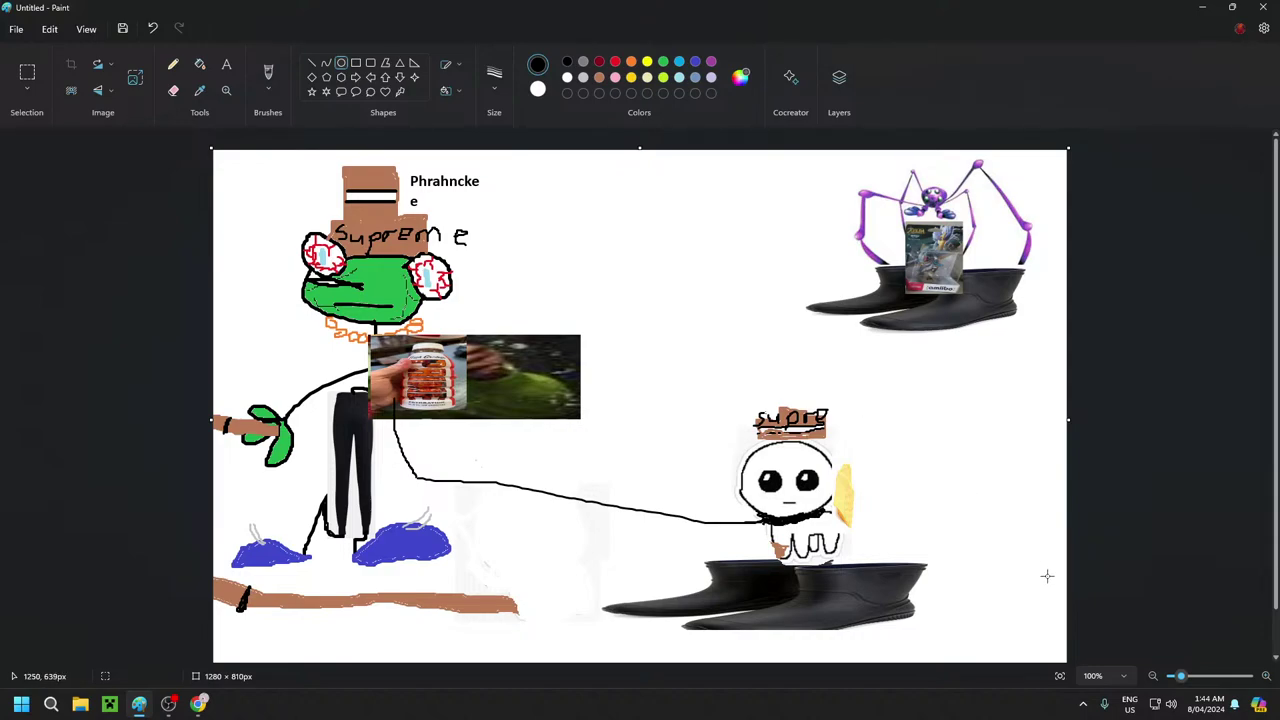
mouse_move(1020, 608)
left_mouse_down()
mouse_move(1053, 666)
mouse_move(942, 487)
left_mouse_up()
left_click(152, 28)
left_click(663, 80)
left_click_drag(1023, 608, 1097, 680)
left_click(199, 65)
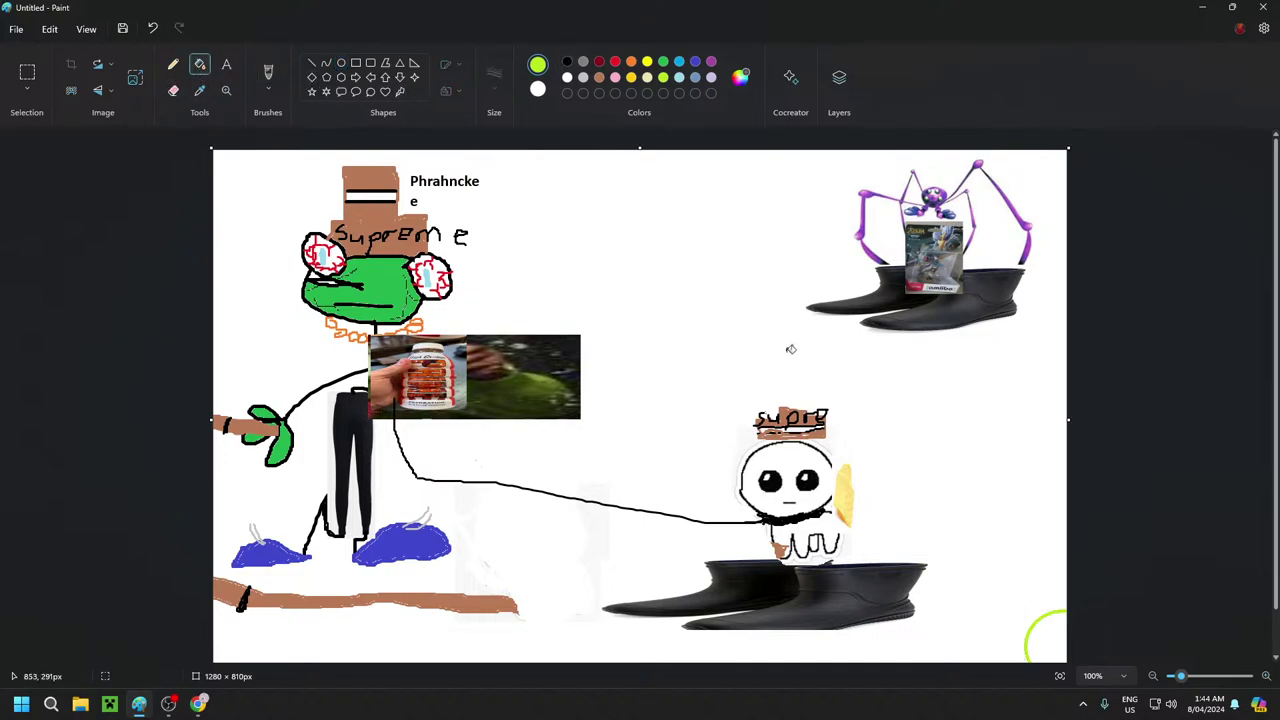
left_click(1040, 636)
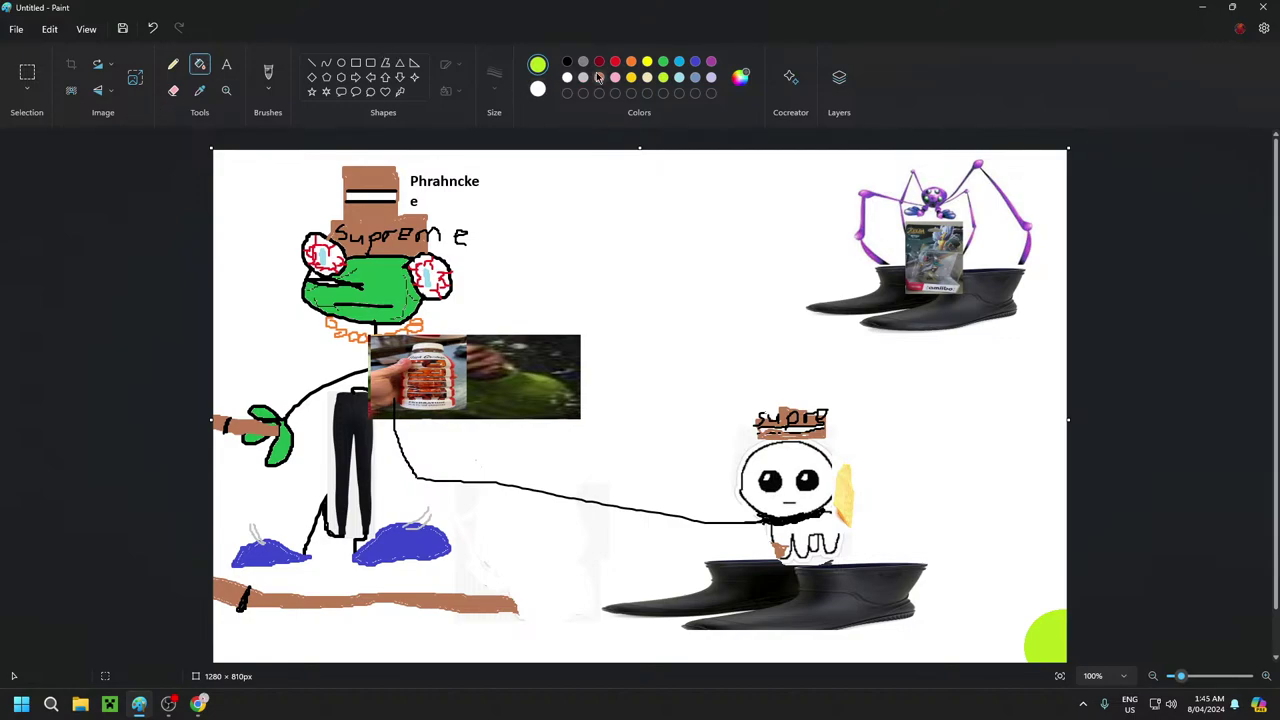
Brush an orange round shape inside the lime circle and fill it with orange
left_click(630, 62)
left_click(267, 73)
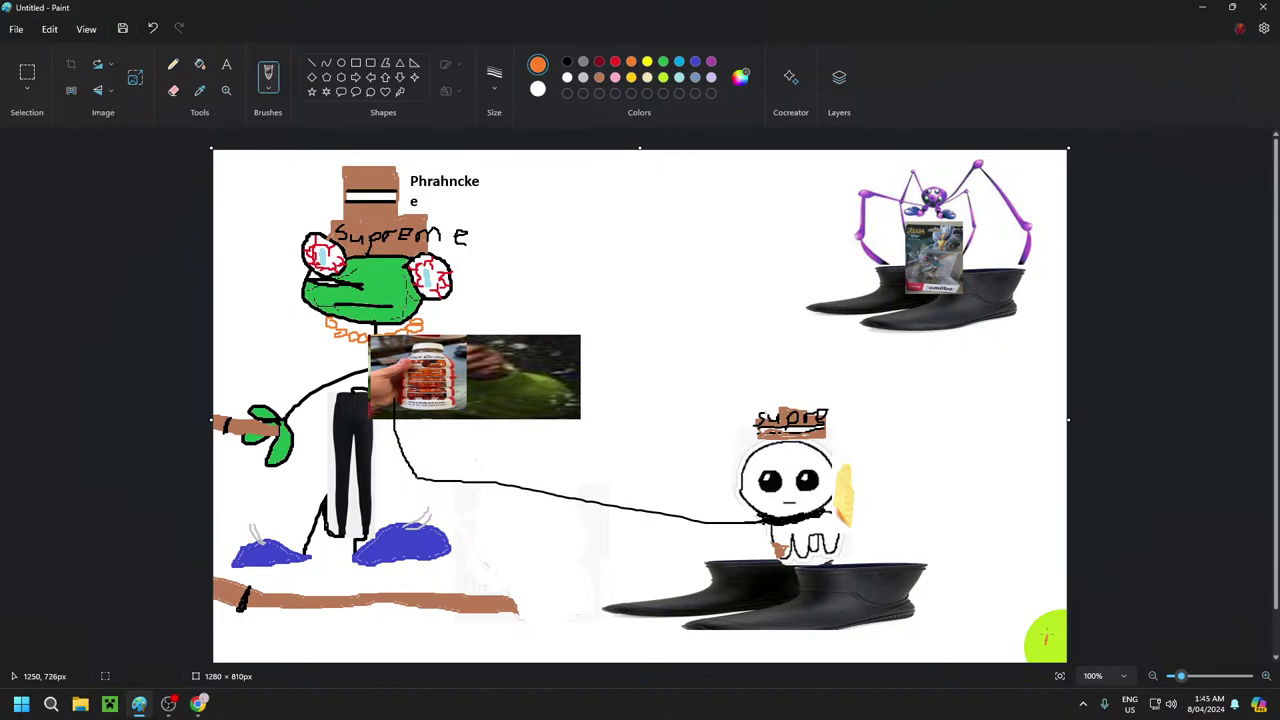
mouse_move(1056, 629)
left_mouse_down()
mouse_move(1070, 641)
mouse_move(1060, 662)
mouse_move(1047, 638)
left_mouse_up()
left_click(199, 64)
left_click(1048, 641)
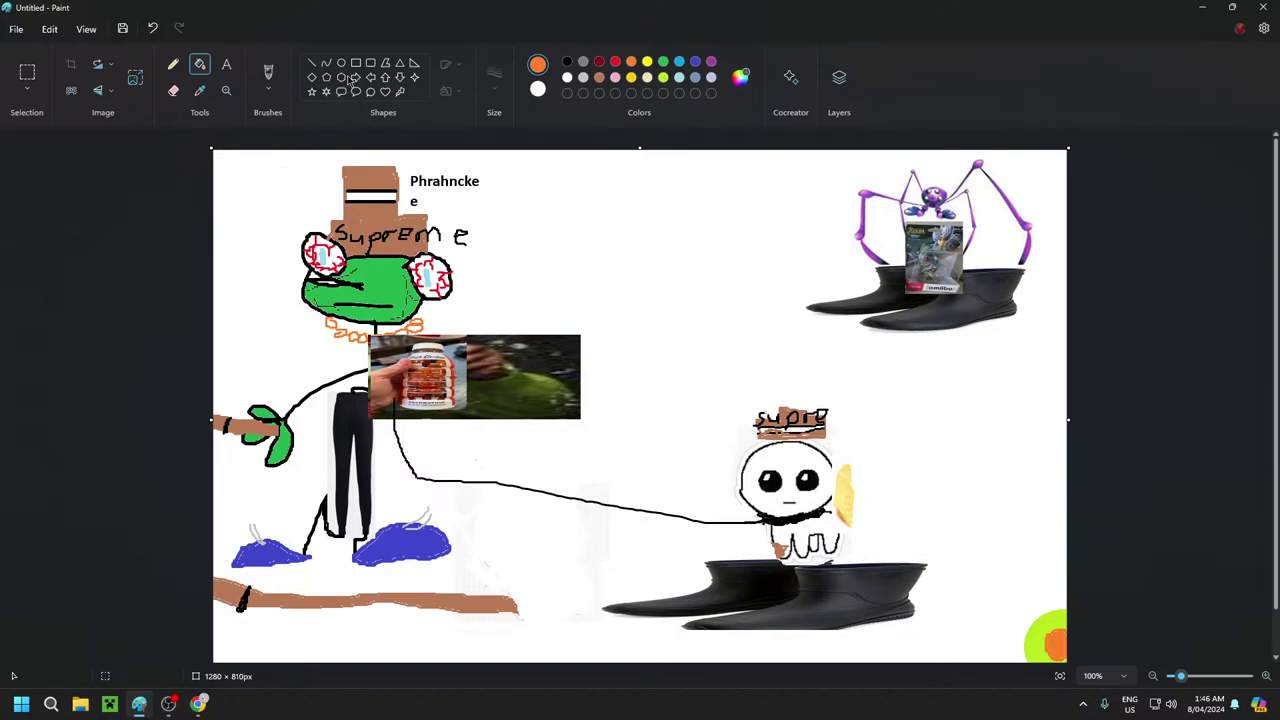
Brush a green leafy top onto the orange shape and a black smiling face on it
left_click(663, 62)
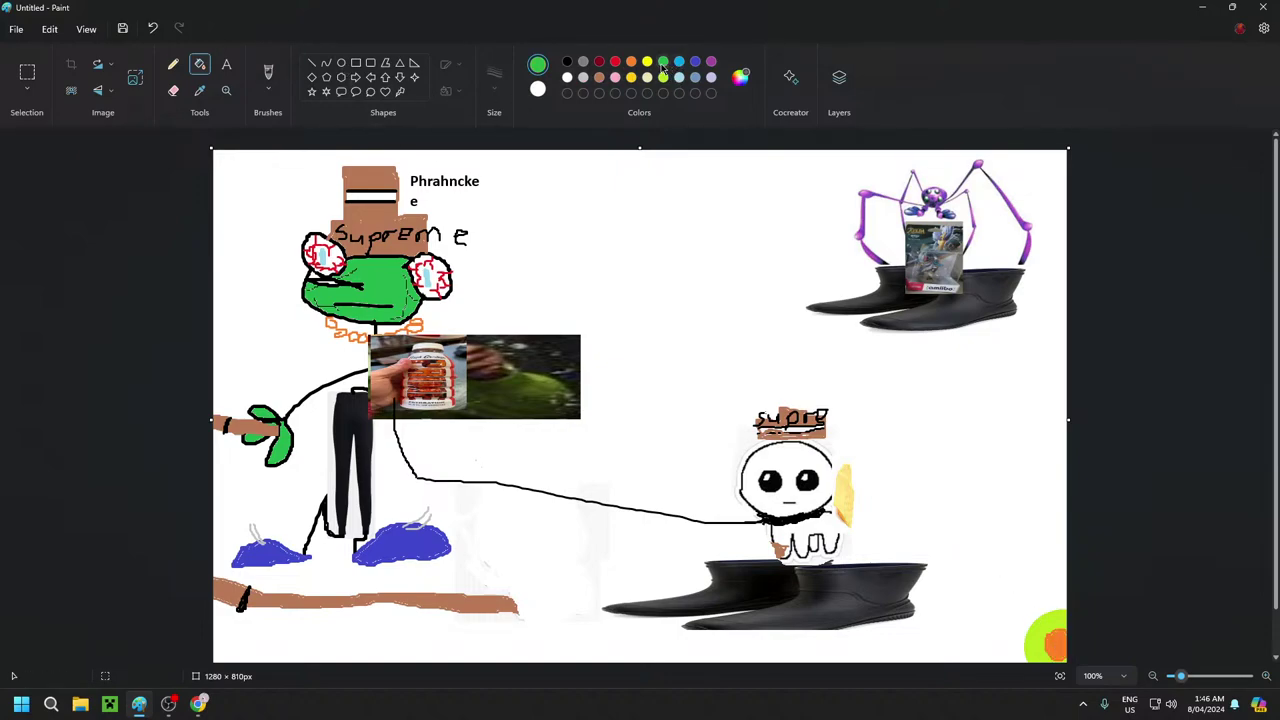
left_click(266, 73)
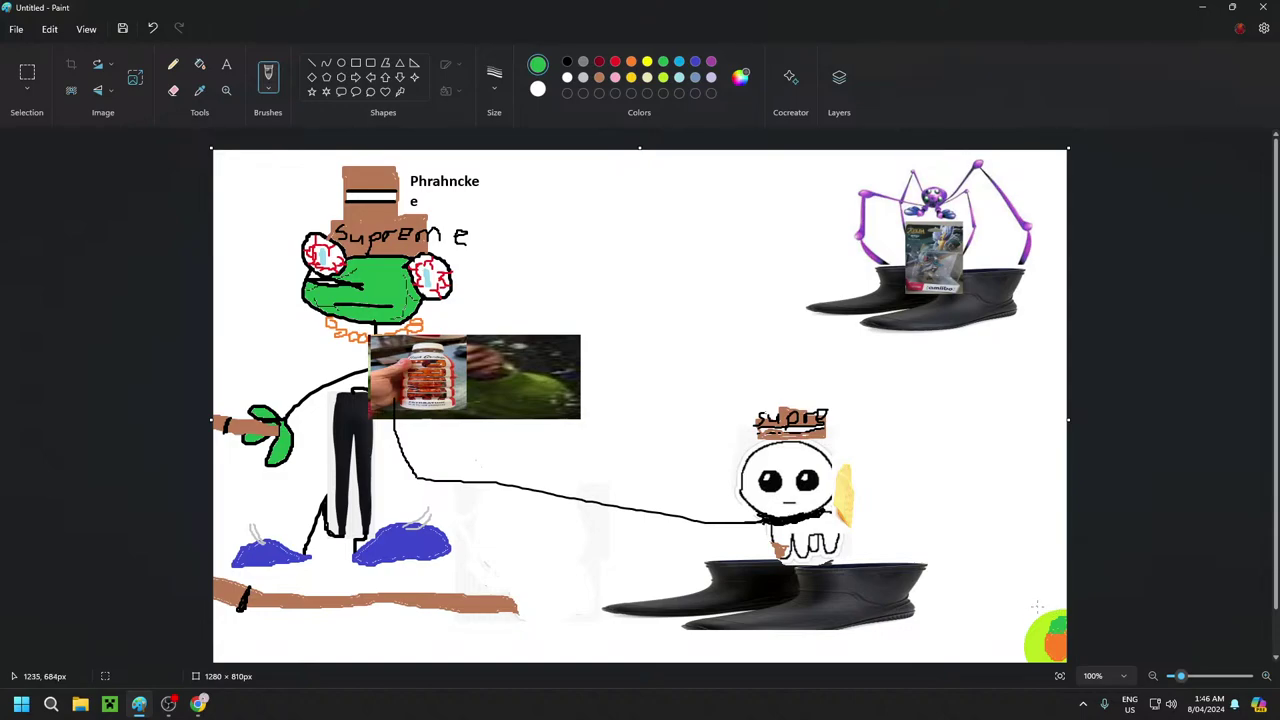
left_click(567, 61)
left_click(494, 75)
left_click(516, 114)
Switch to Chrome, return to the Murder Drones results and search images for "murder drones n plushie"
left_click(198, 704)
left_click(134, 14)
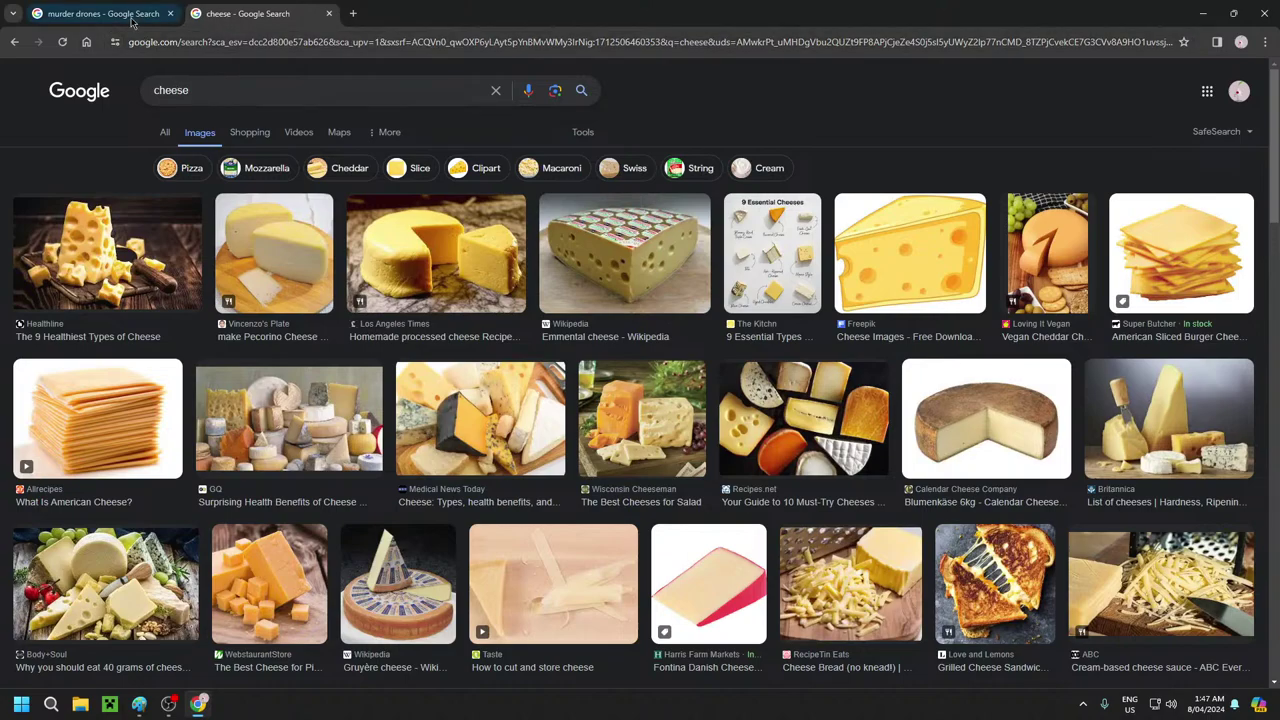
left_click(309, 87)
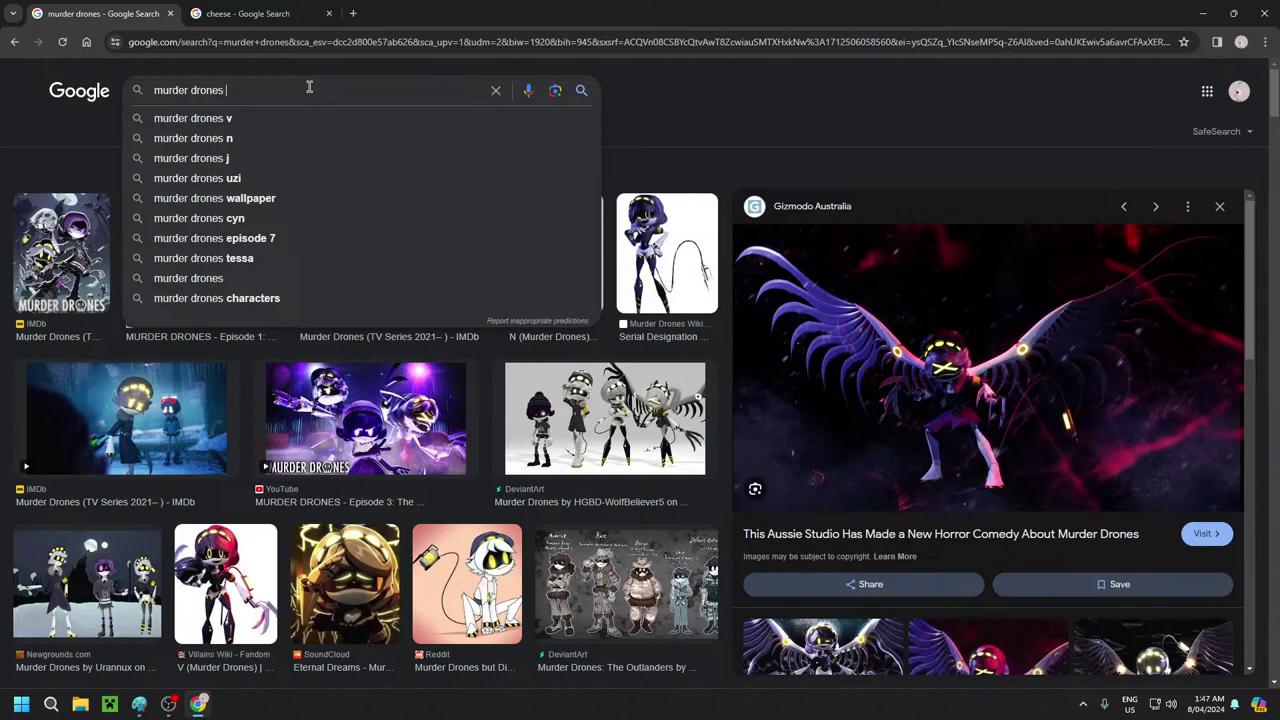
type("n")
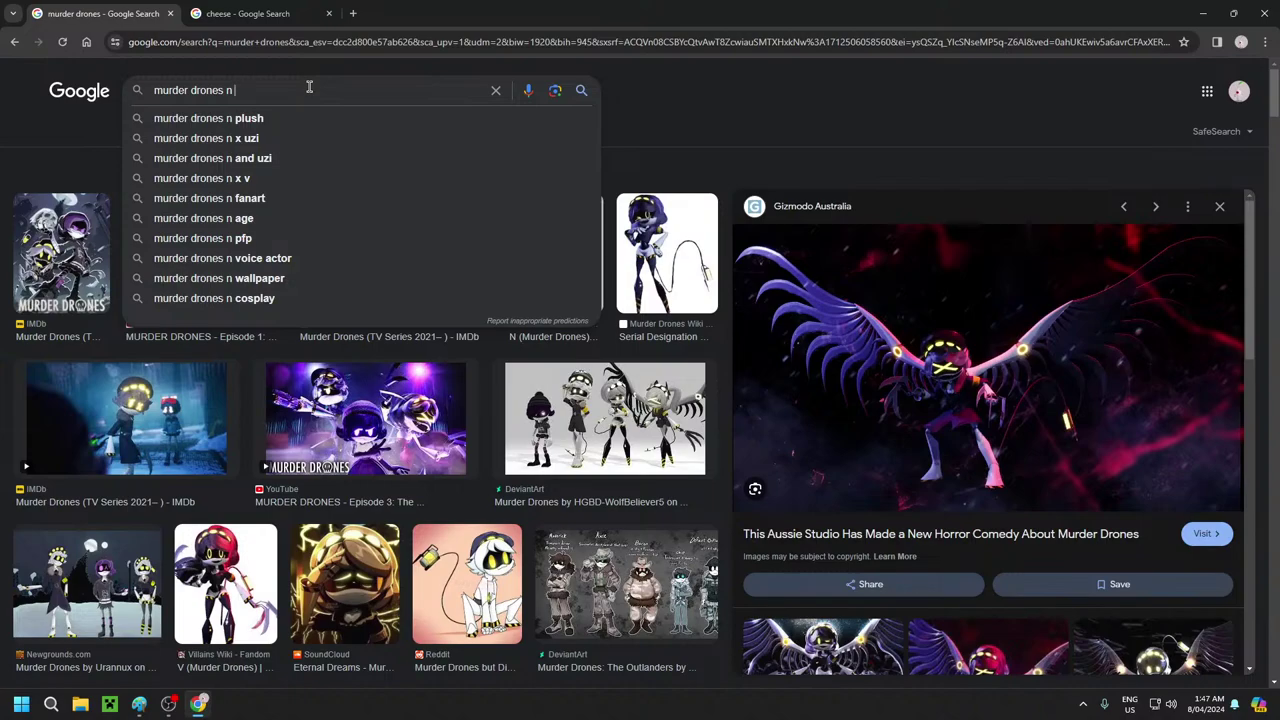
type("pl")
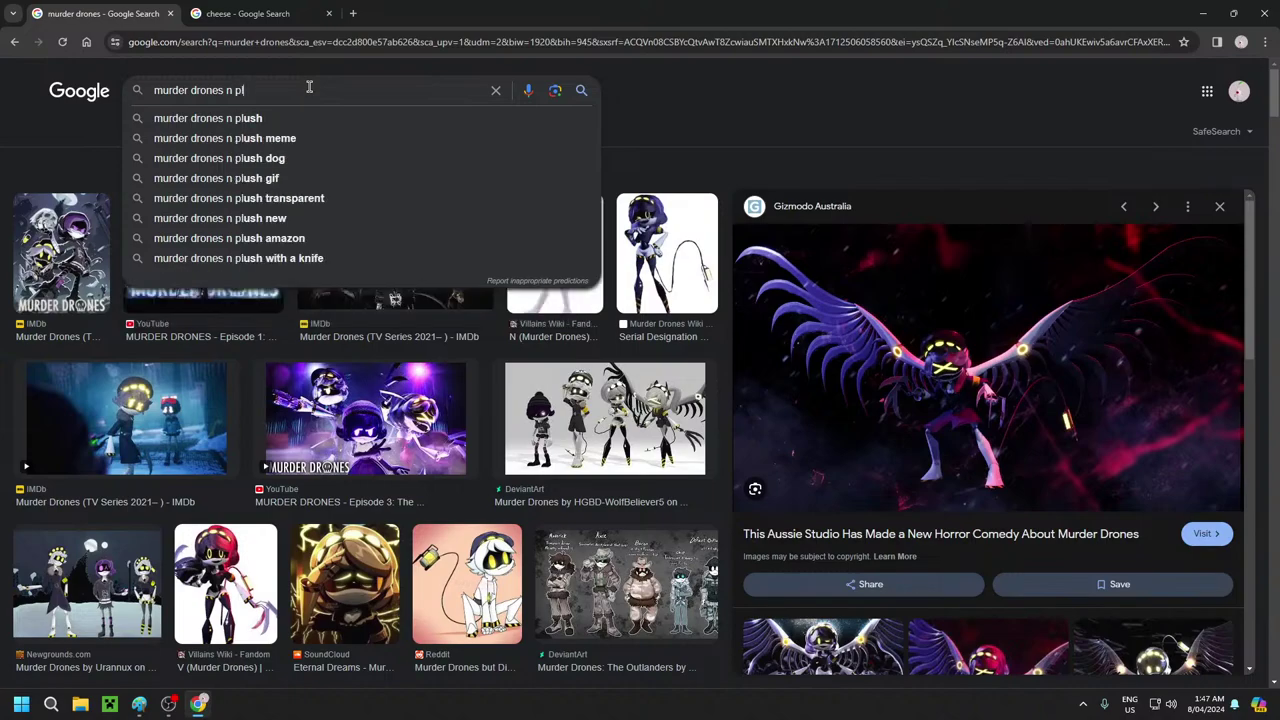
type("ushie")
key("Return")
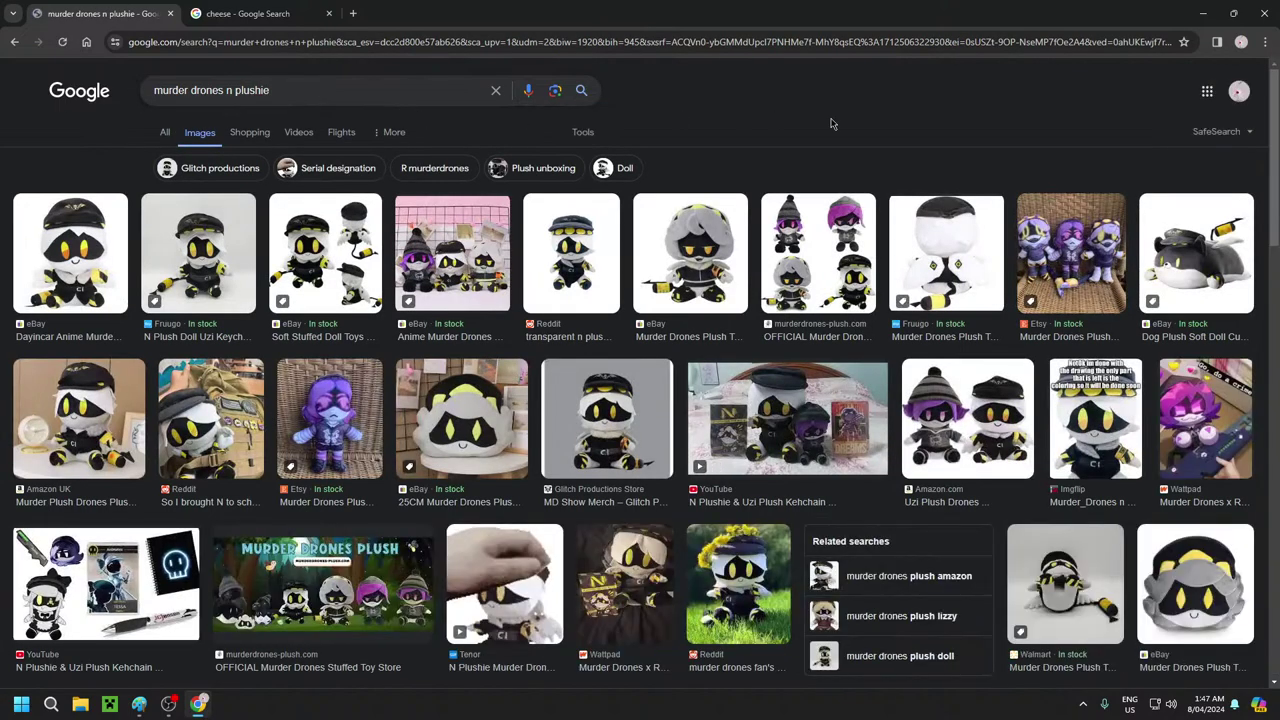
Copy the first eBay N plushie image and paste it in Paint between the Phrahnckee name and the munge dweevil
right_click(62, 252)
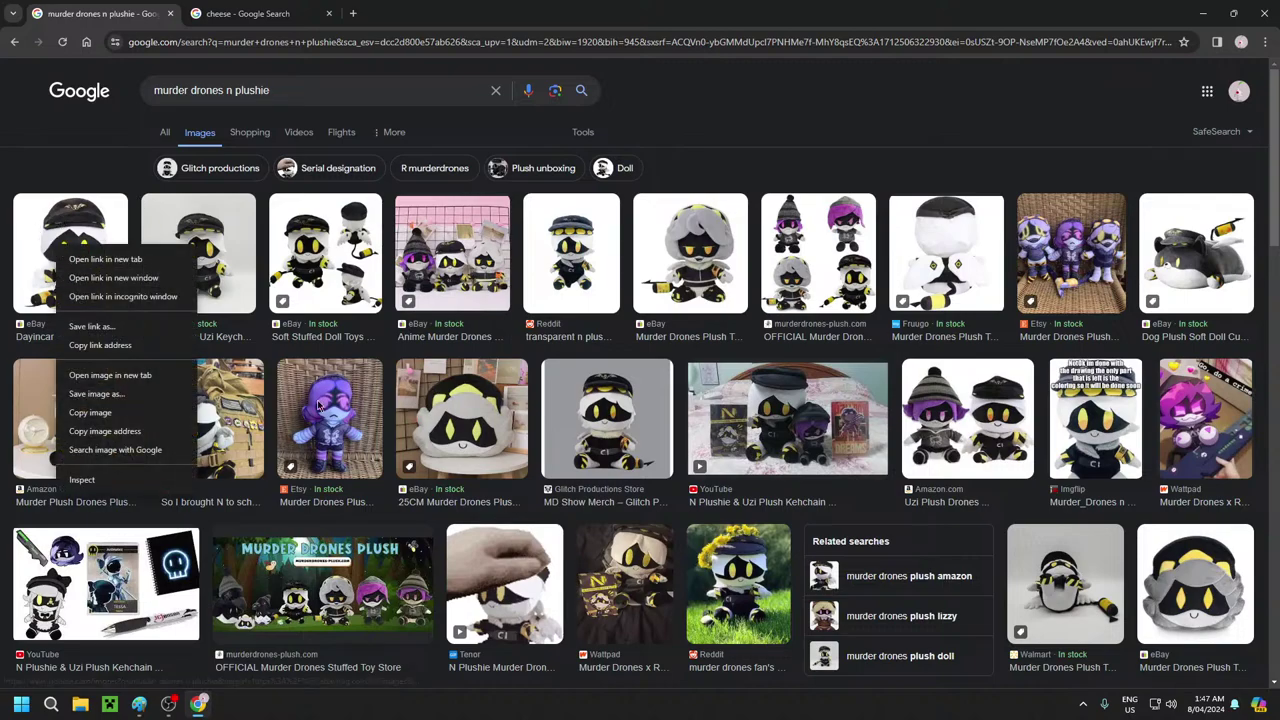
left_click(140, 412)
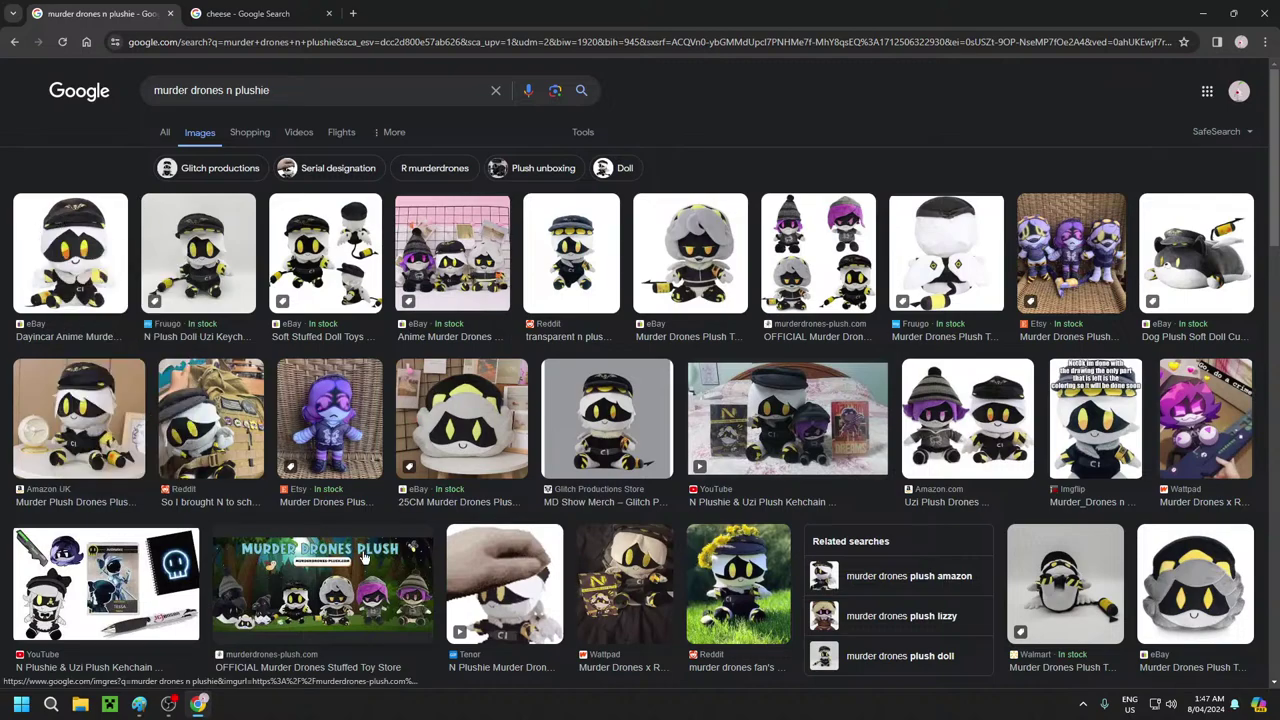
left_click(138, 704)
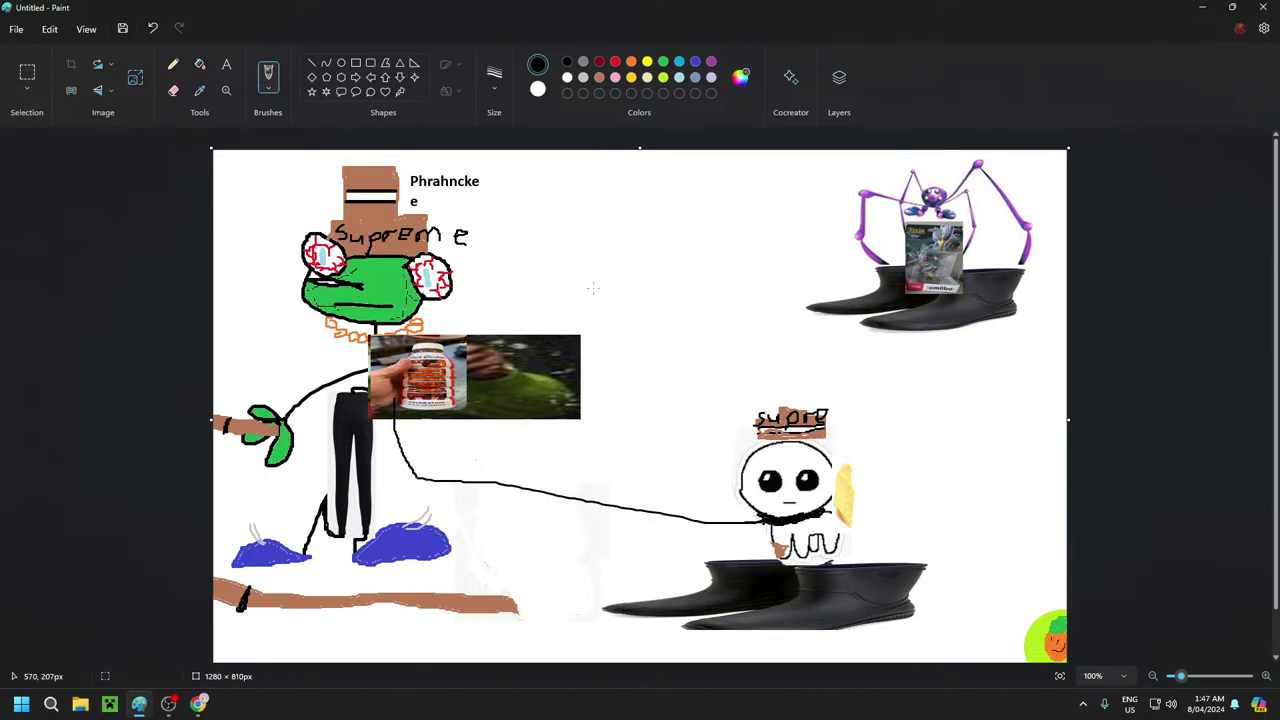
key("ctrl+v")
left_click_drag(335, 248, 698, 267)
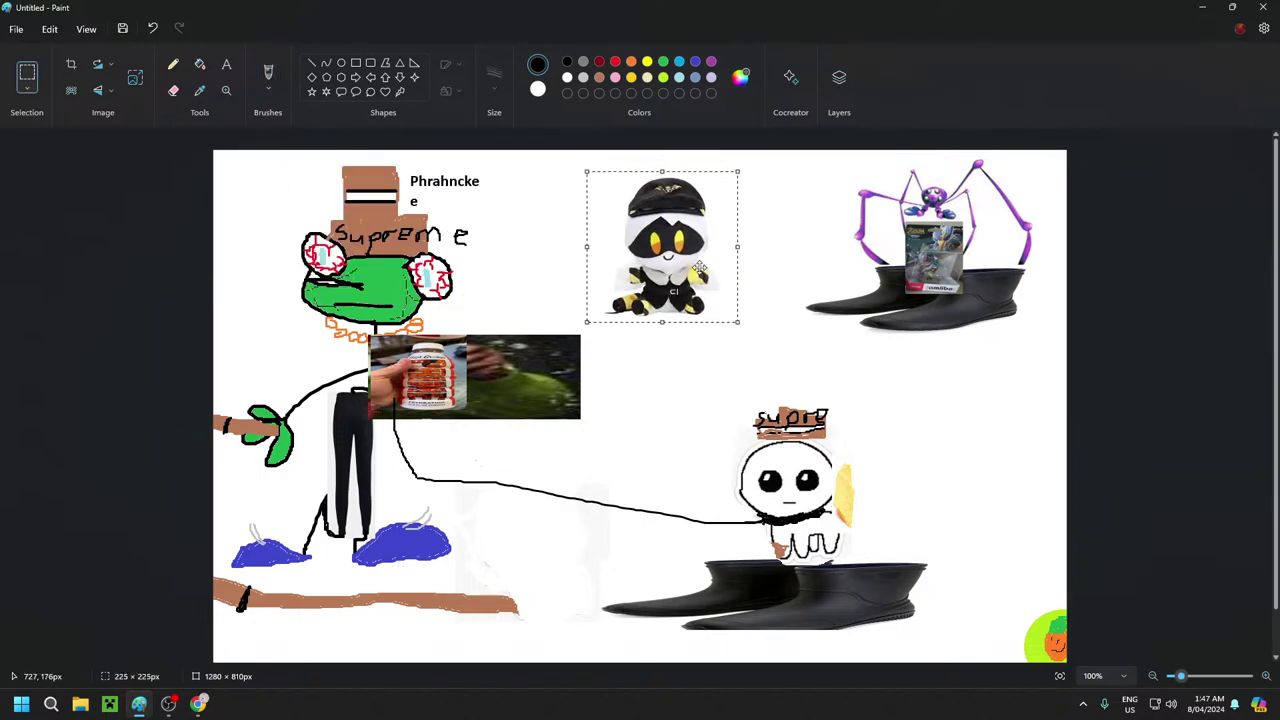
left_click(766, 222)
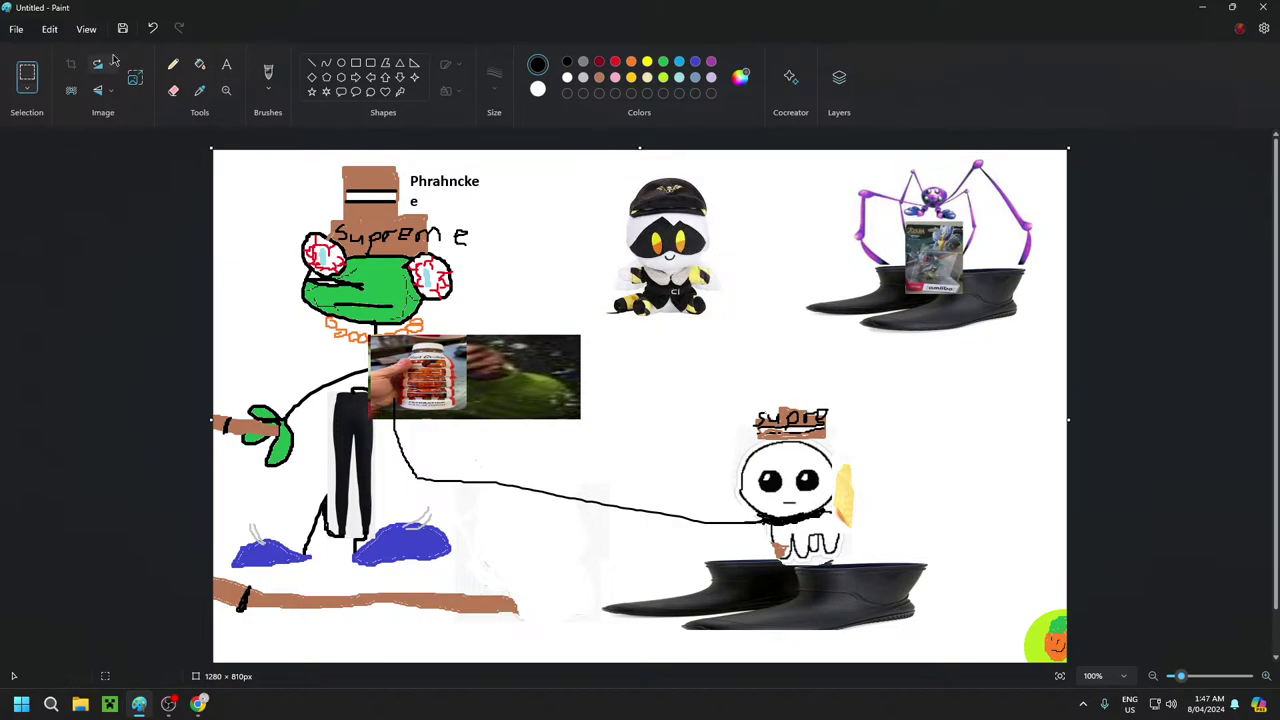
Move the right half of the plushie to the canvas's upper-left corner and delete the remaining left half
left_click_drag(671, 178, 235, 201)
left_click_drag(611, 188, 729, 335)
left_click(590, 178)
left_click_drag(590, 168, 725, 327)
right_click(655, 246)
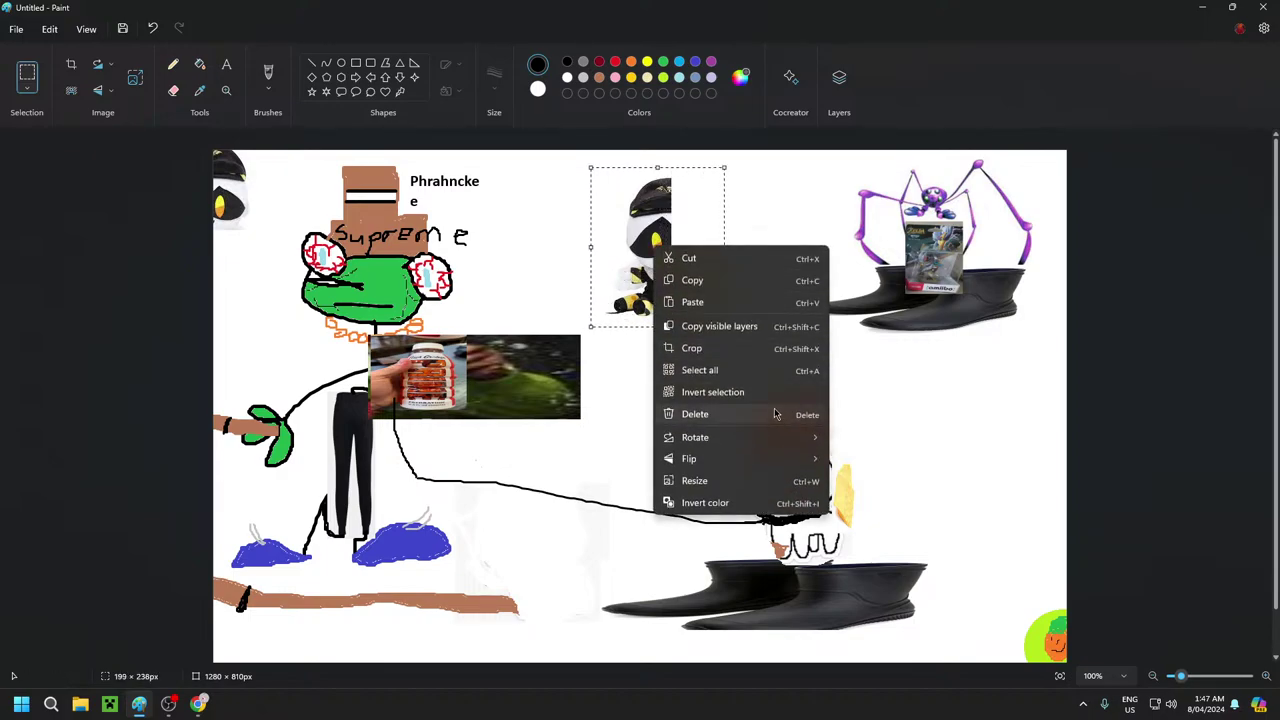
left_click(778, 415)
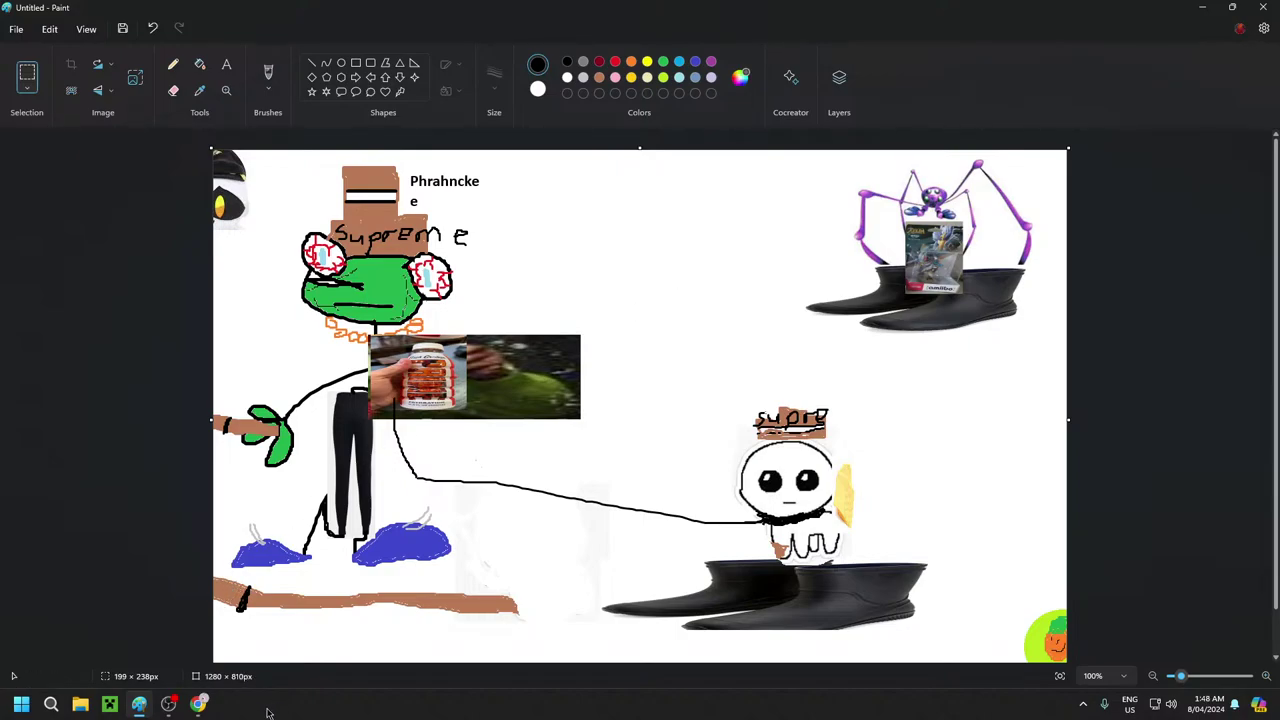
Switch to Chrome, close the plushie results and search images for "darth mual brilliant meme"
left_click(206, 703)
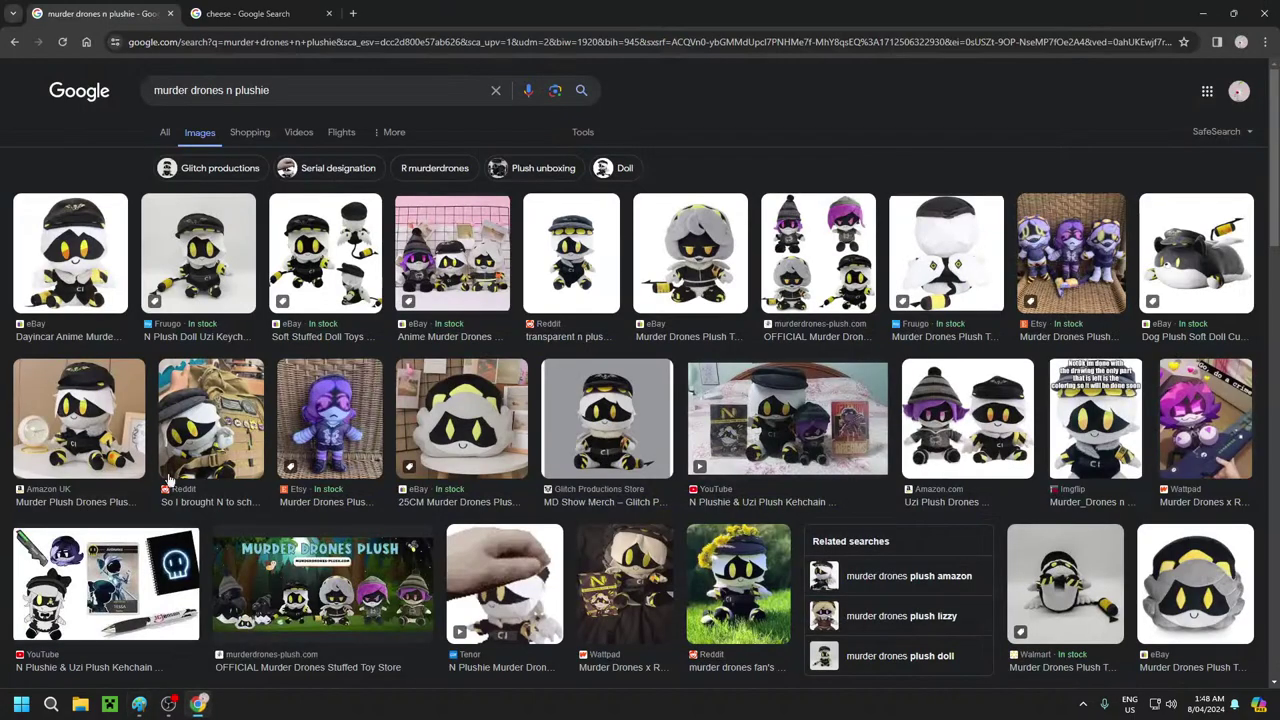
left_click(170, 13)
left_click_drag(207, 90, 115, 93)
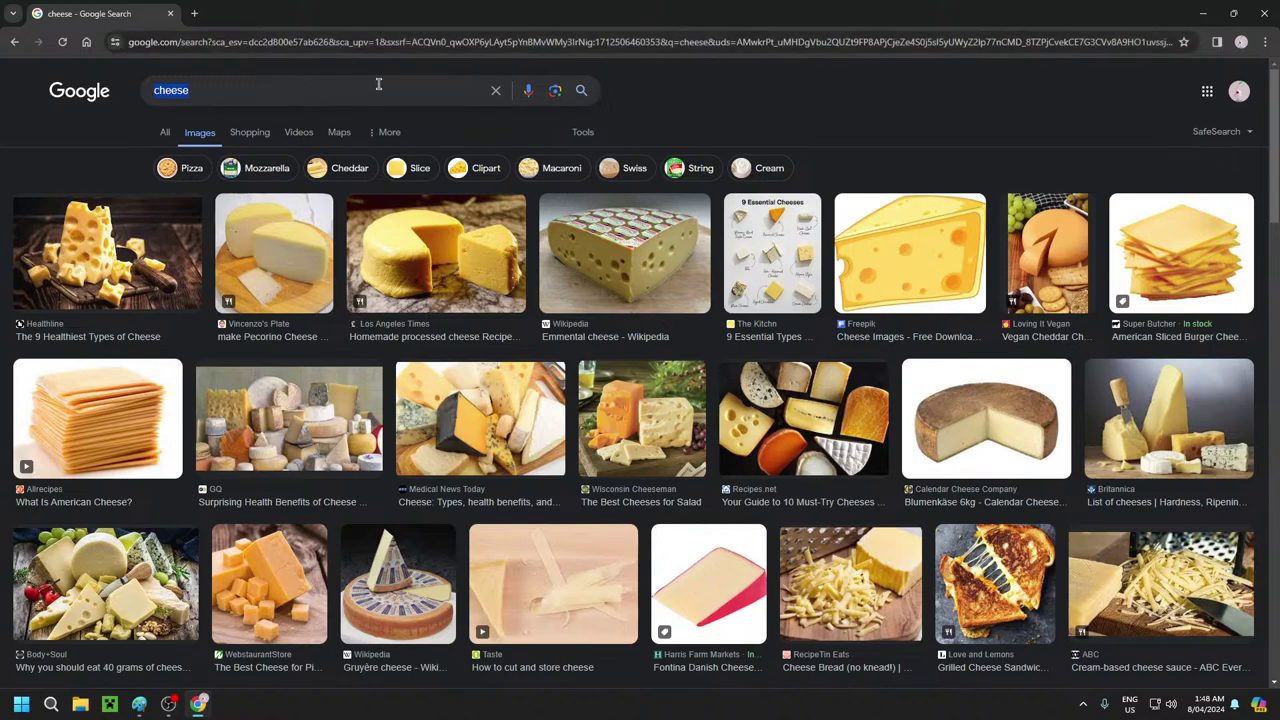
type("darth ")
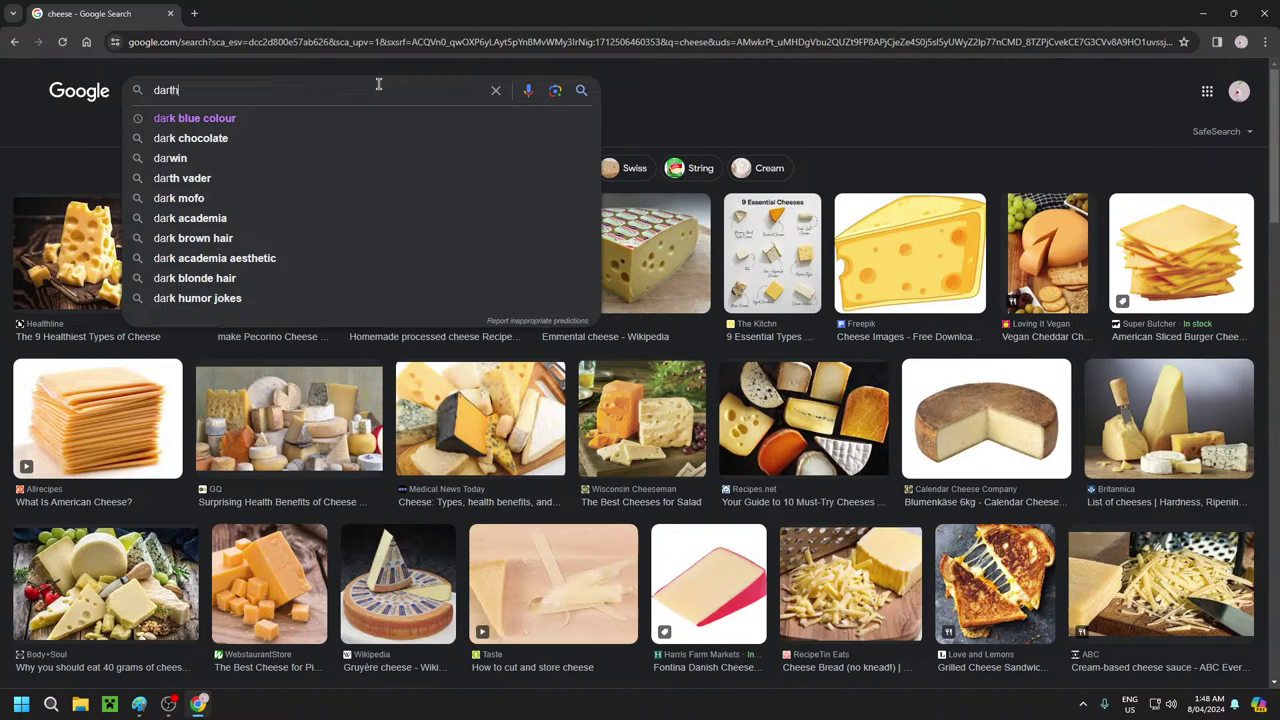
type("mual ")
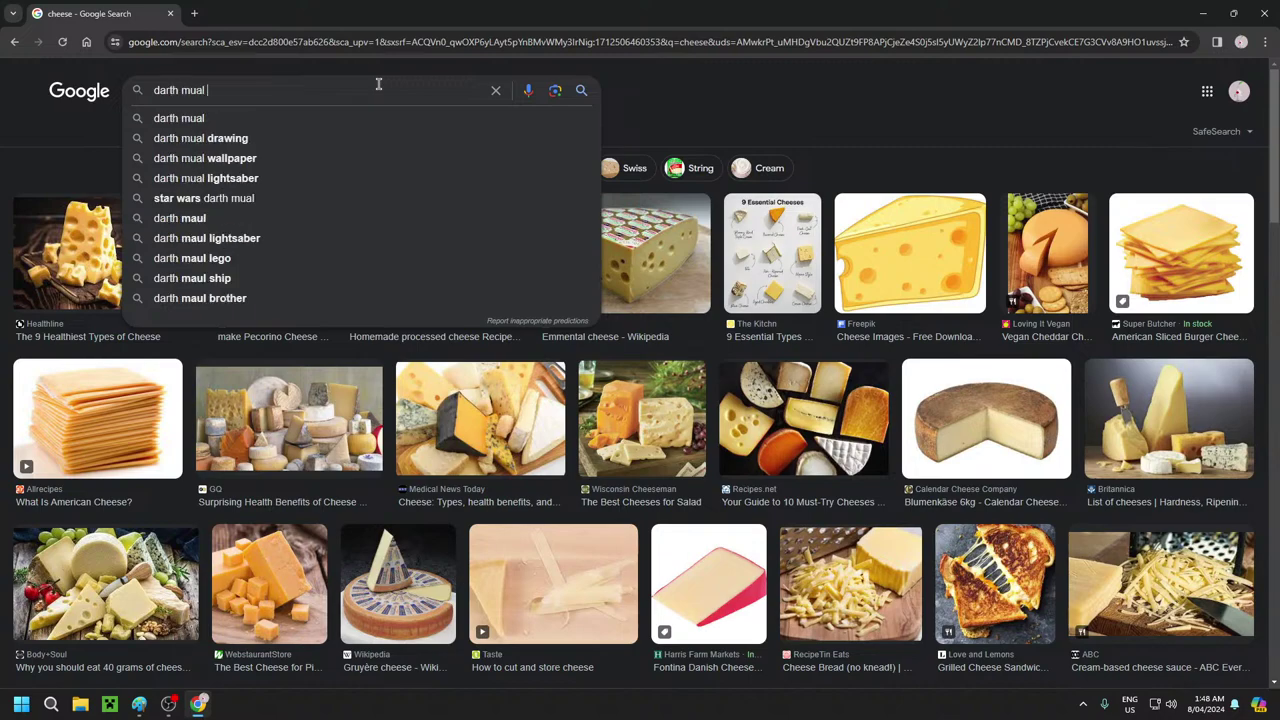
type("b")
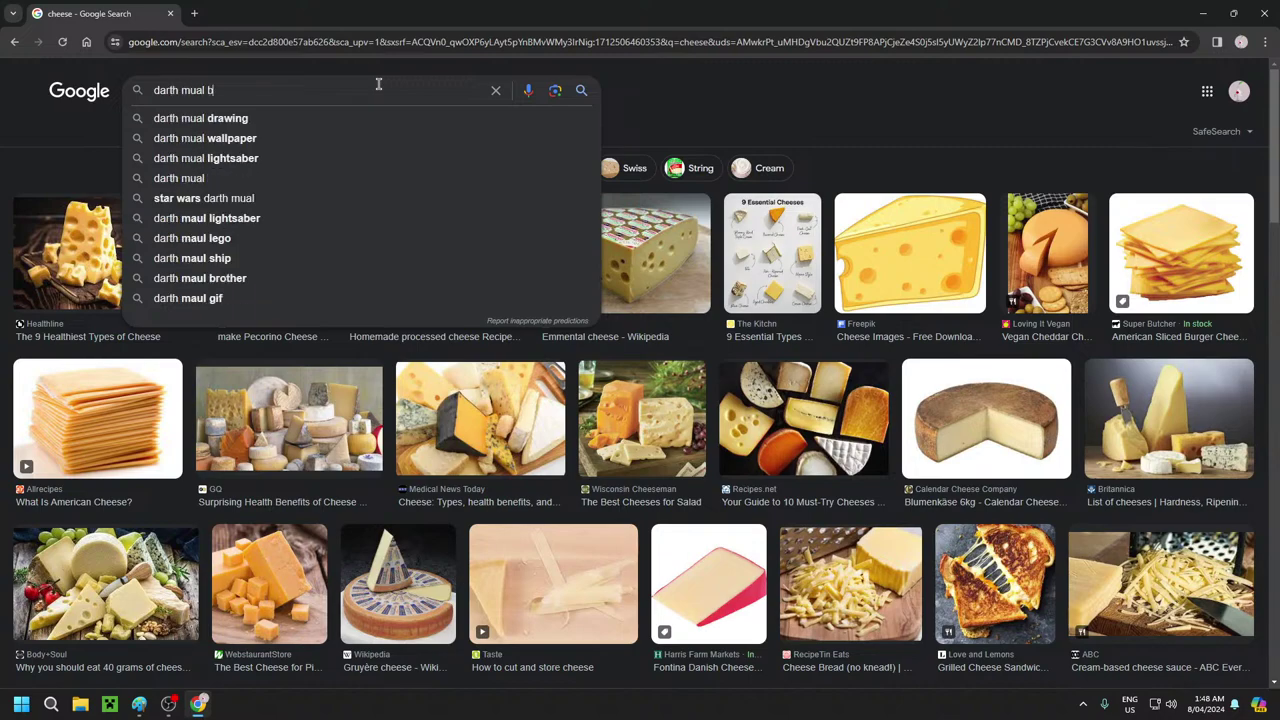
type("rilliant meme")
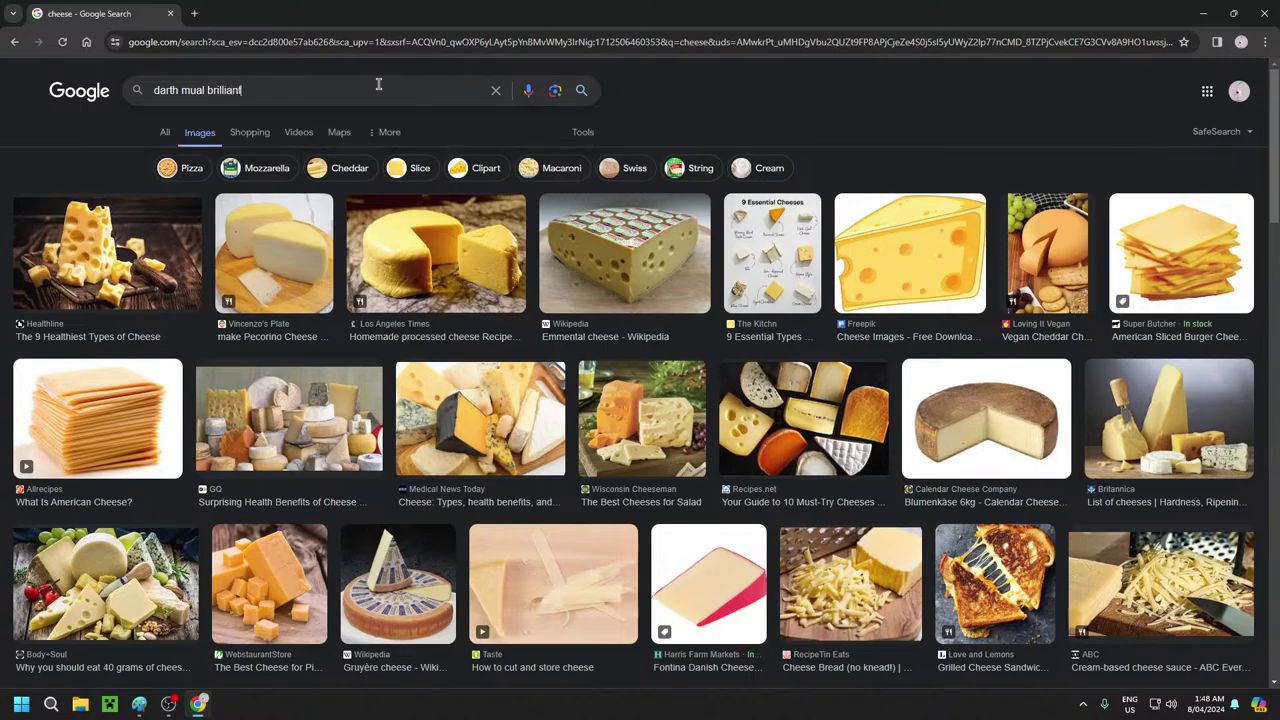
key("Return")
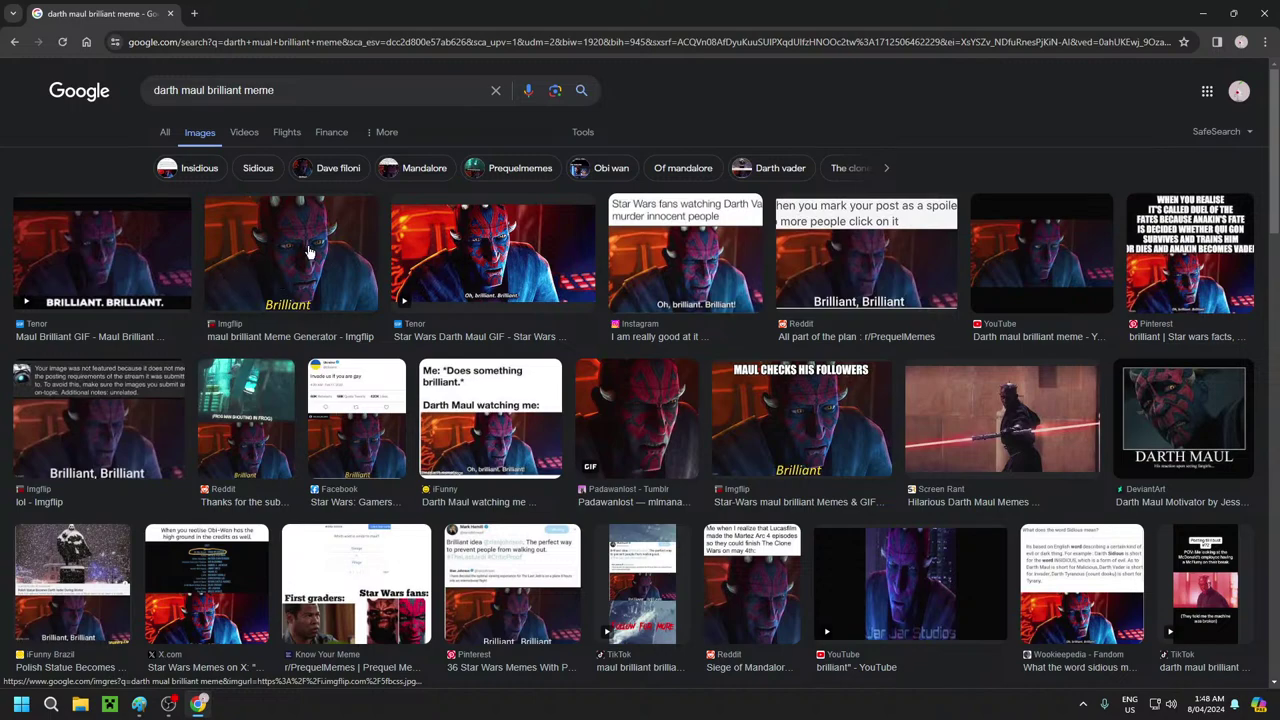
Copy the Imgflip "Brilliant" Darth Maul image and paste it in Paint above the yippie's cheese, scaled to about 277 × 172 px
left_click(268, 255)
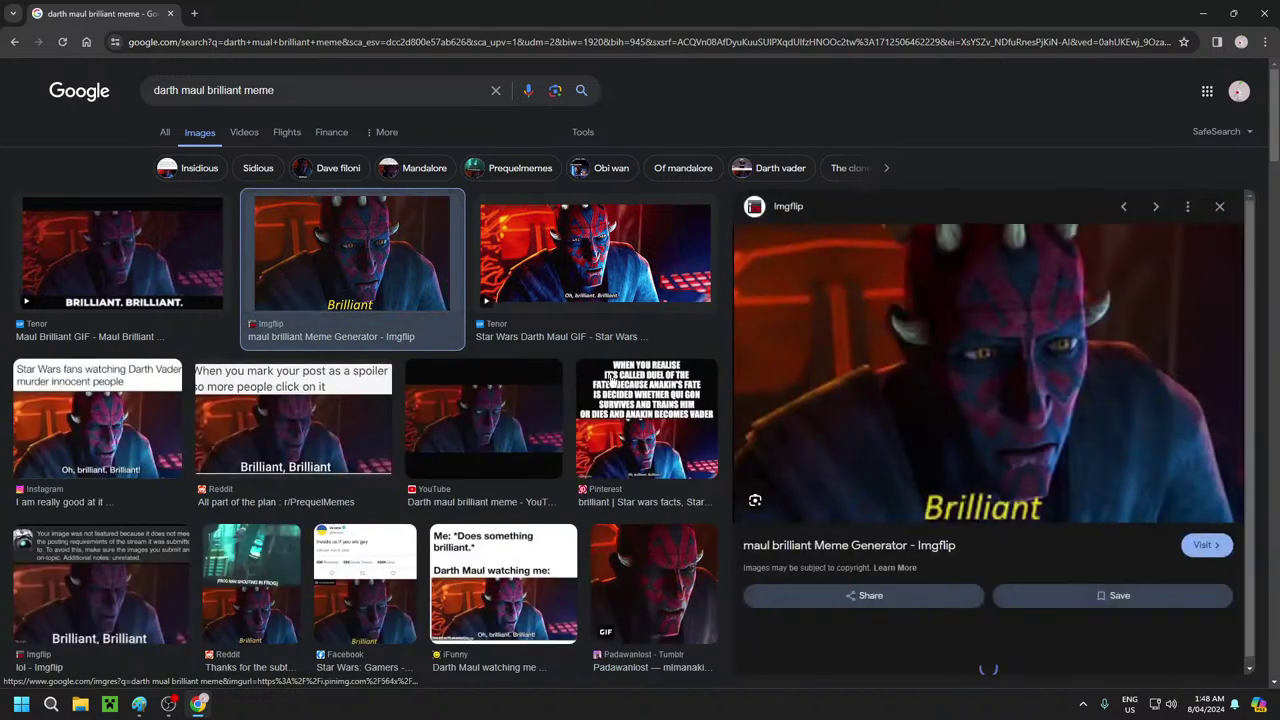
right_click(923, 352)
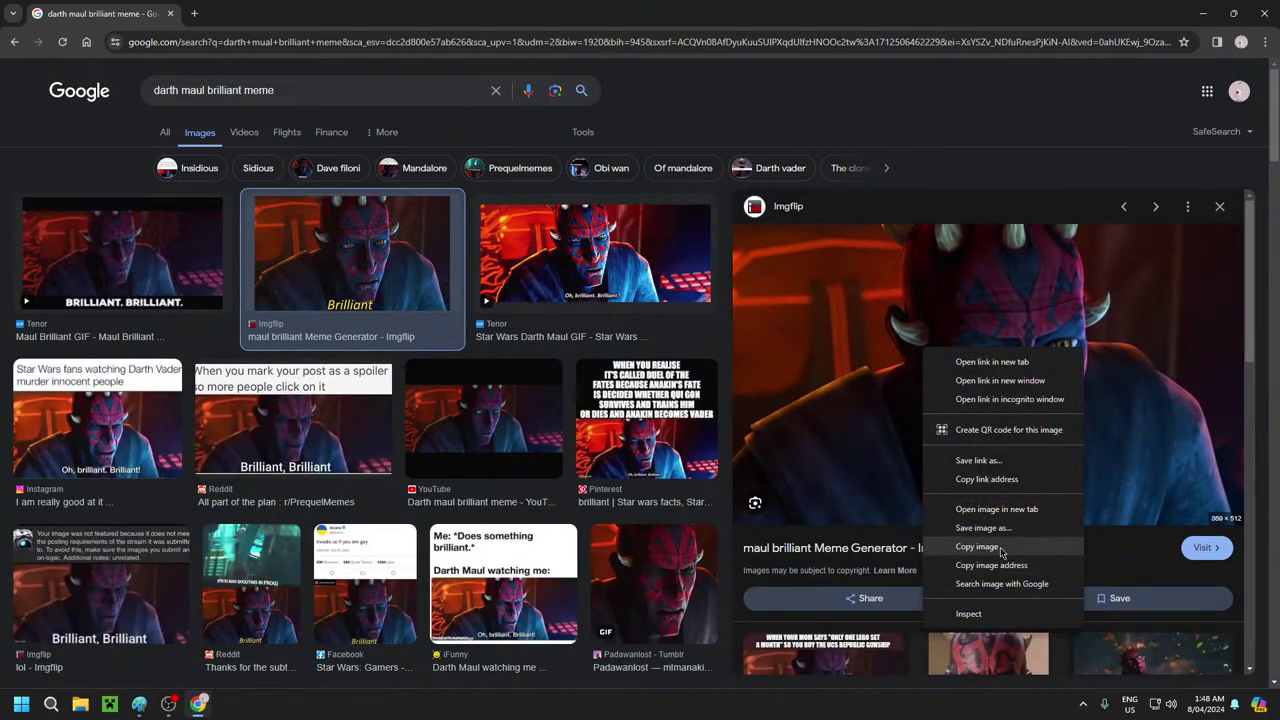
left_click(965, 543)
left_click(138, 704)
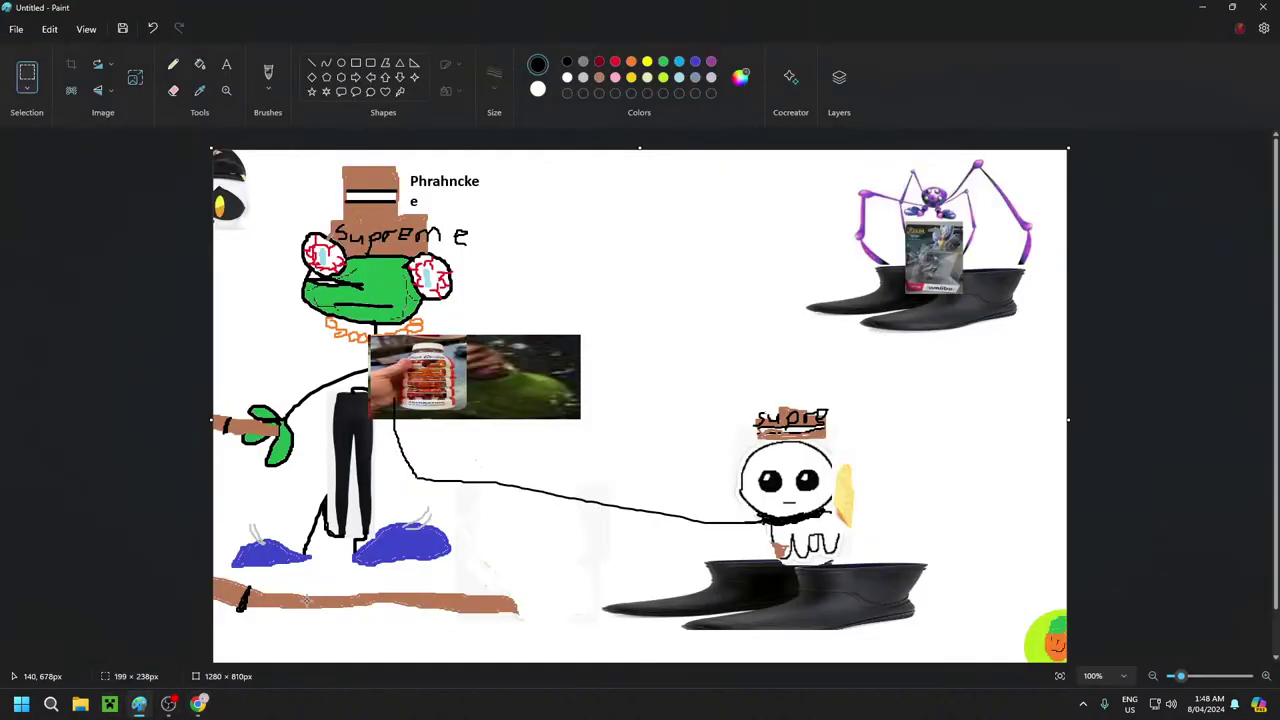
key("ctrl+v")
left_click_drag(792, 150, 397, 377)
left_click_drag(318, 438, 650, 269)
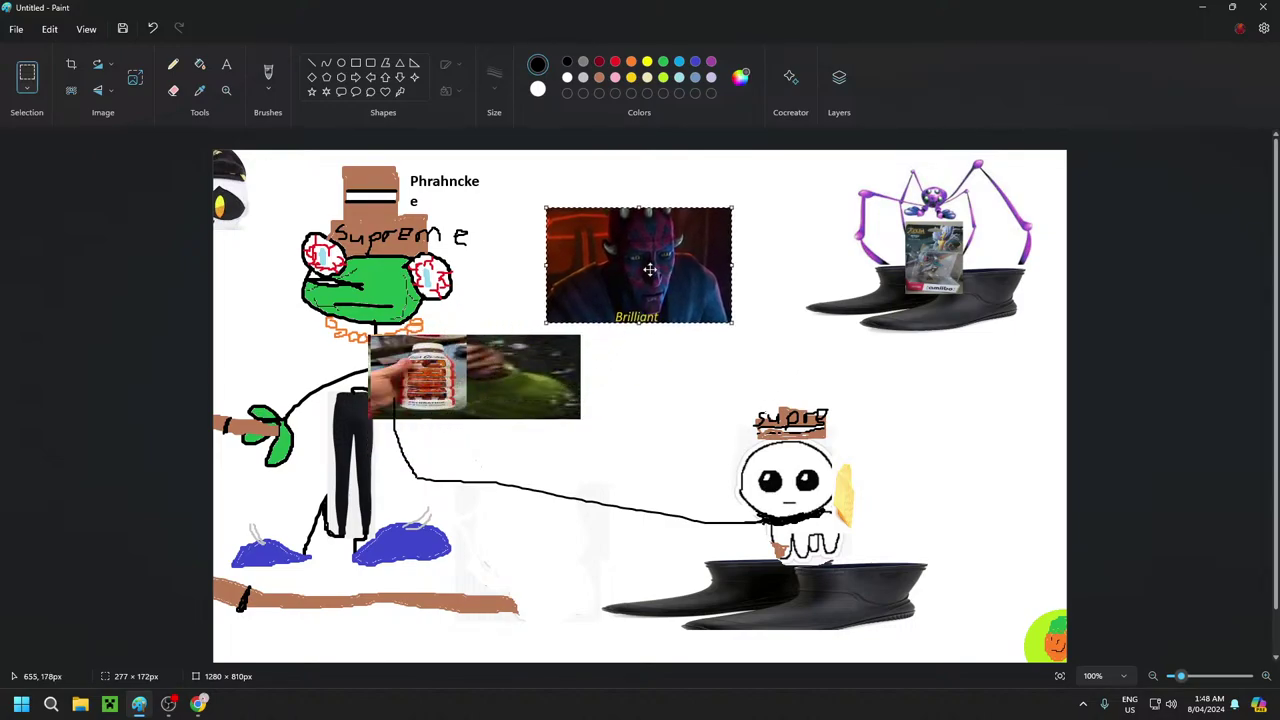
left_click_drag(650, 269, 979, 427)
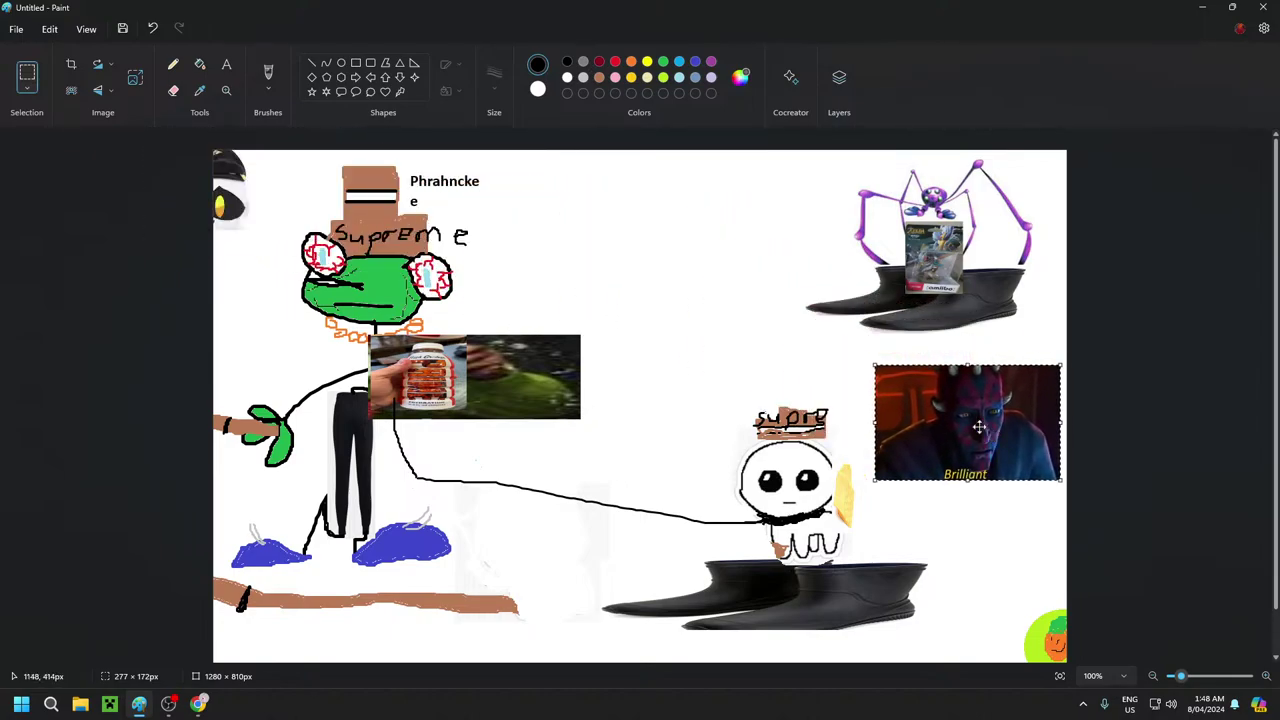
Flip the Darth Maul picture horizontally and shrink it into the canvas's upper-right corner beside the munge dweevil
right_click(979, 427)
mouse_move(1046, 369)
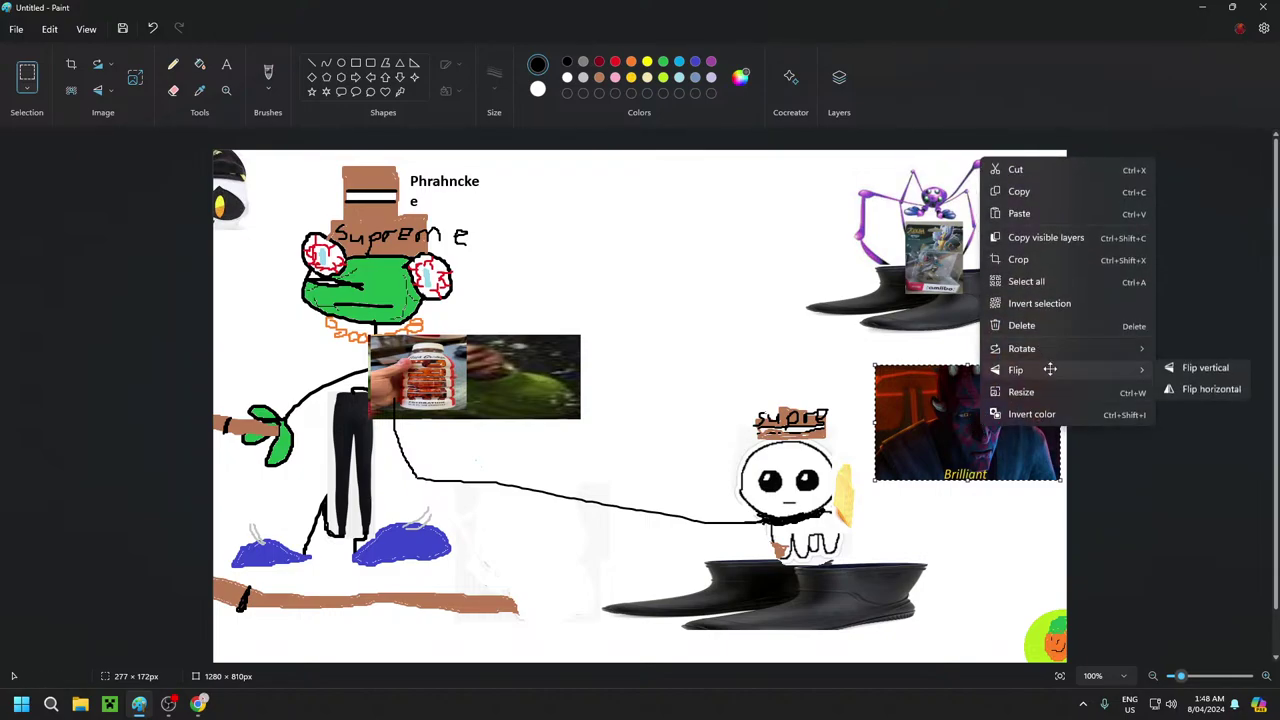
left_click(1180, 393)
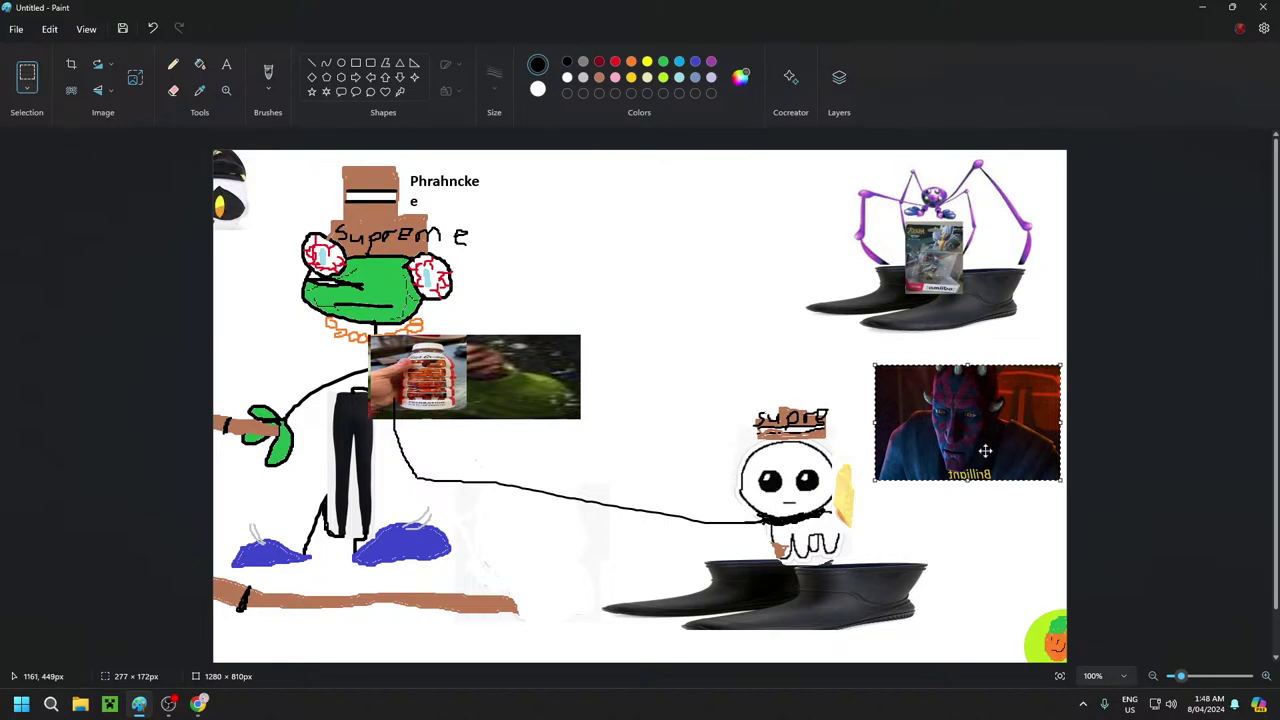
left_click_drag(873, 483, 951, 434)
left_click_drag(1011, 407, 1050, 189)
left_click(986, 443)
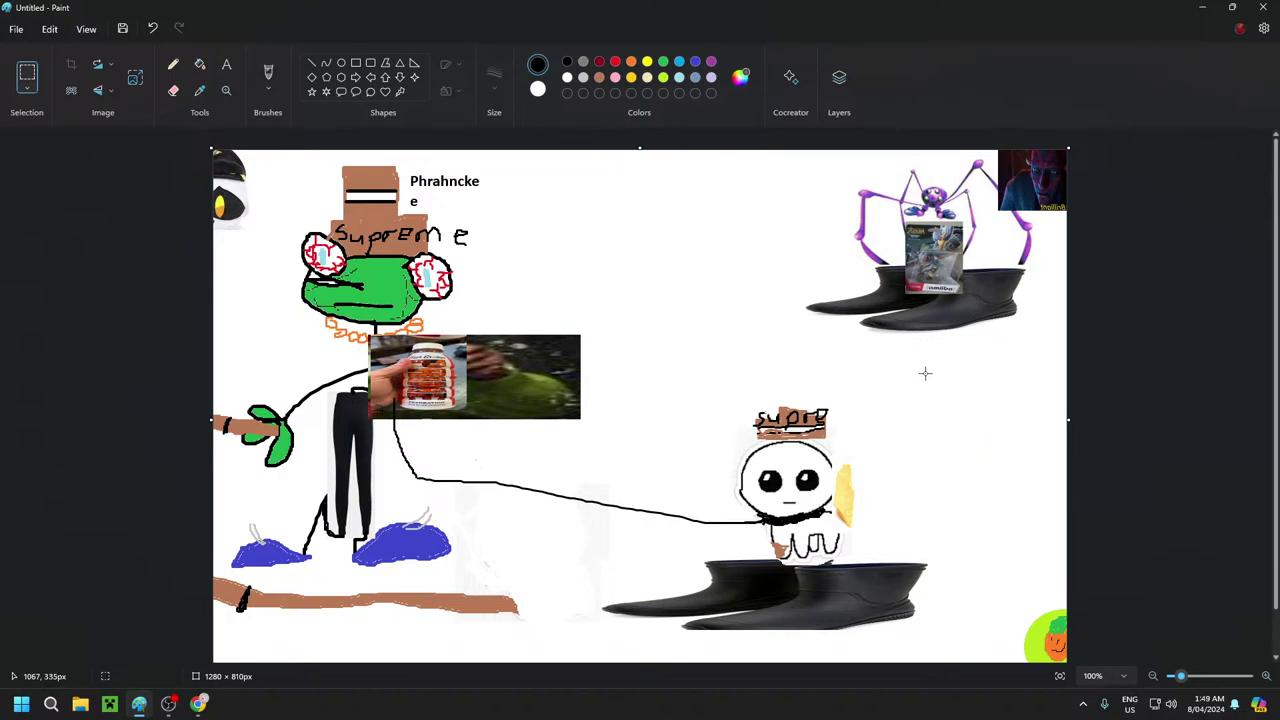
Switch to Chrome and search images for "duck"
left_click(199, 703)
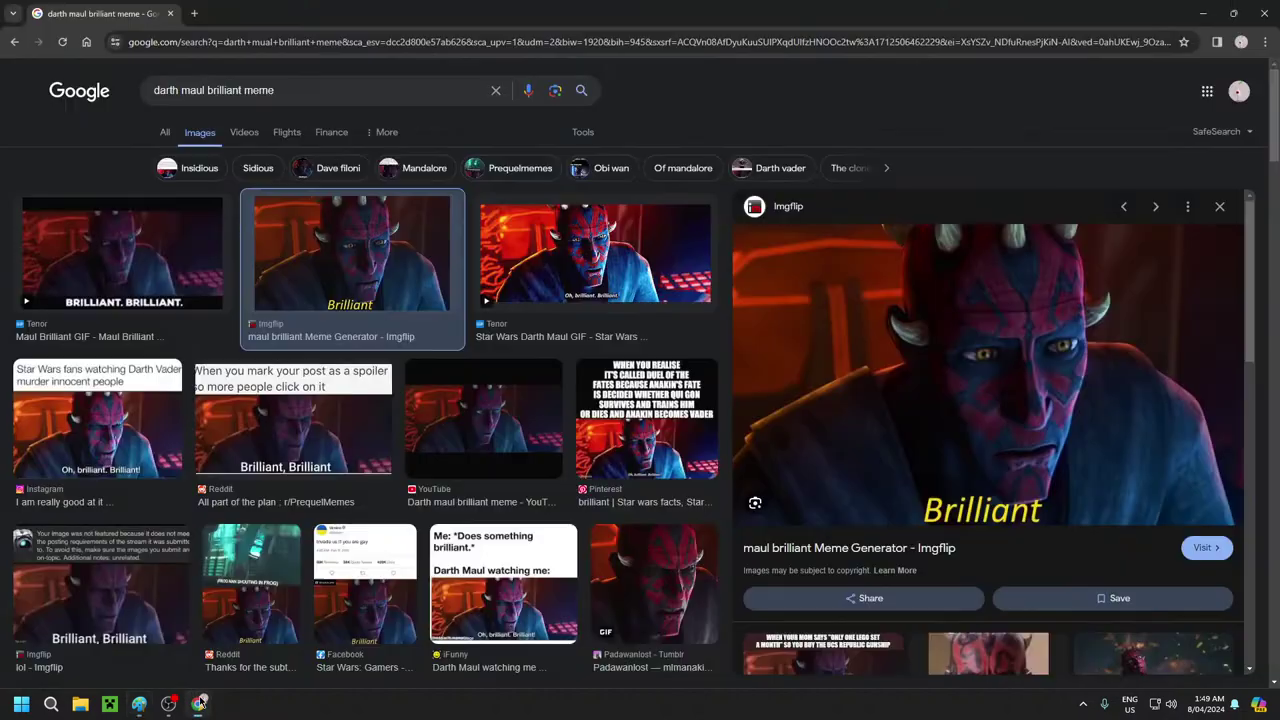
triple_click(302, 84)
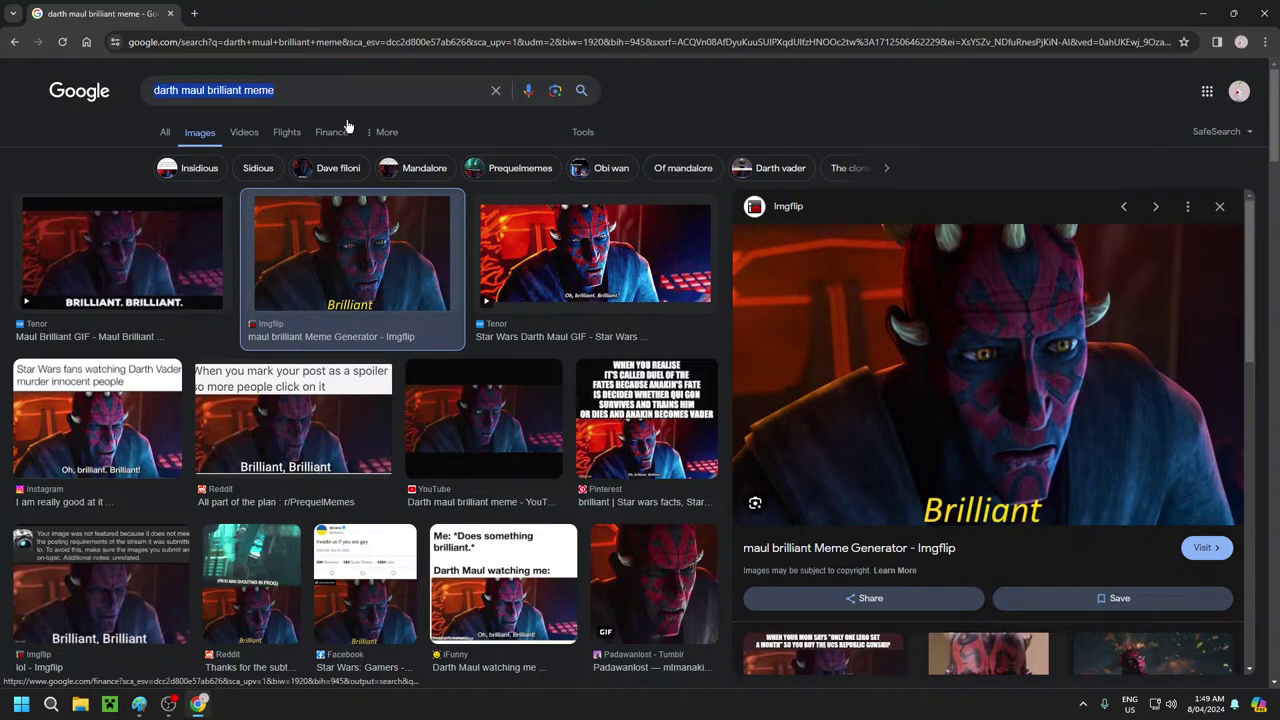
key("BackSpace")
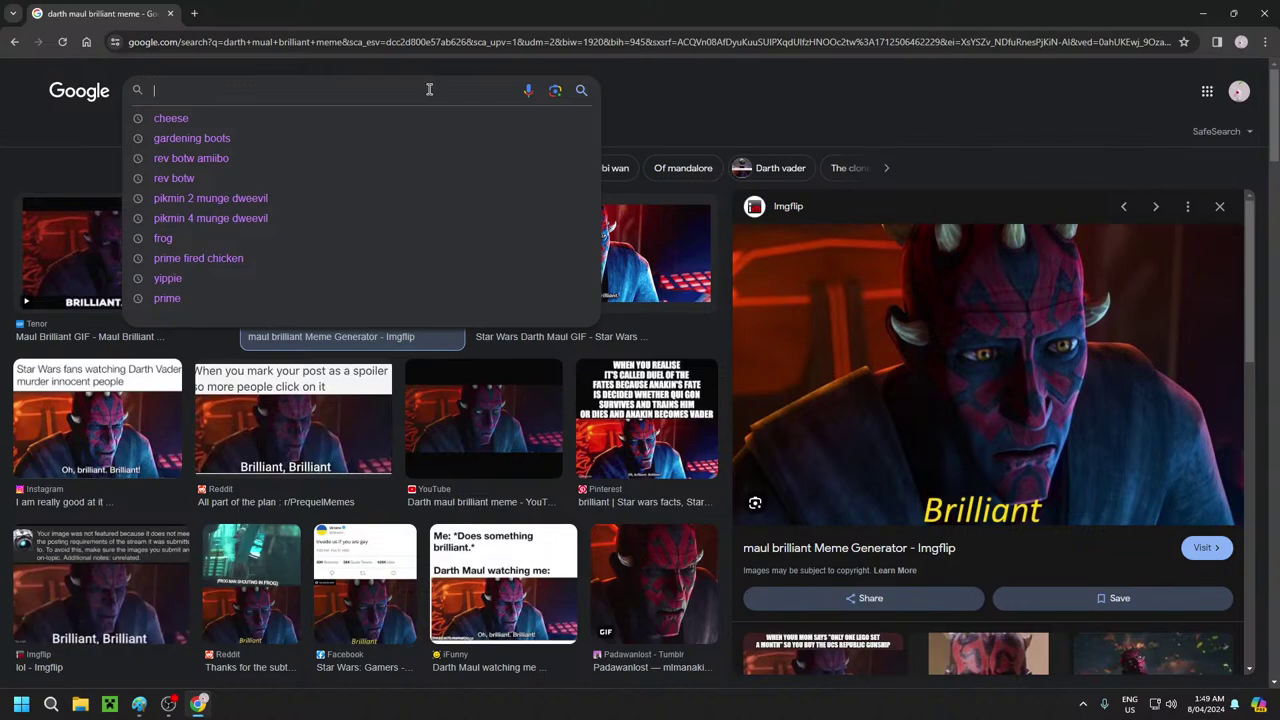
type("duck")
key("Return")
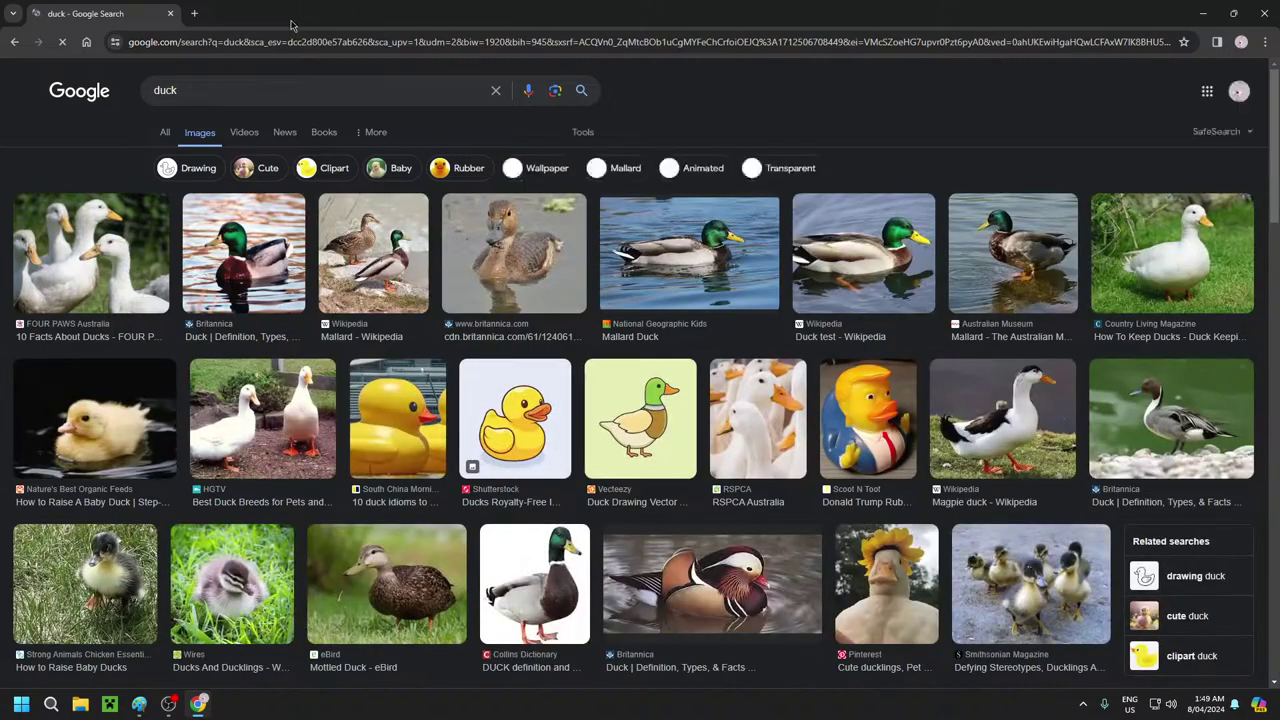
Replace the duck search with an image search for "crow portal"
left_click(356, 89)
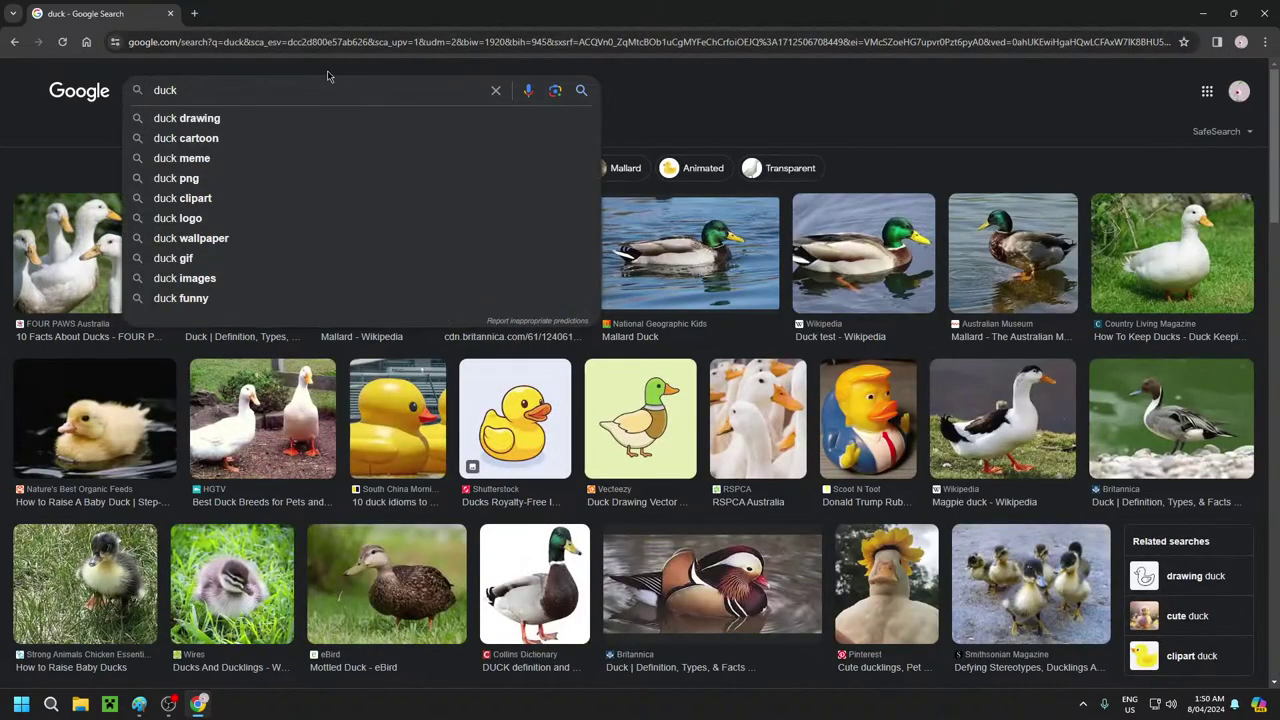
key("BackSpace")
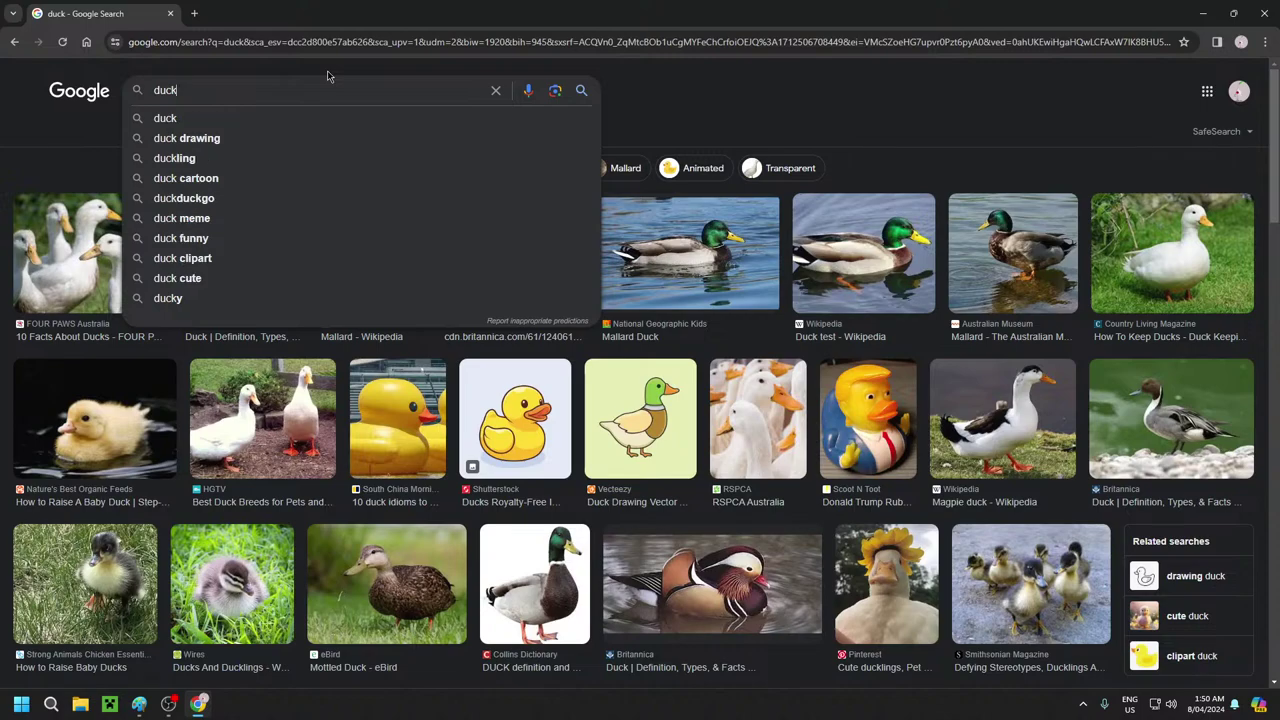
key("BackSpace")
key("BackSpace")
key("BackSpace")
key("BackSpace")
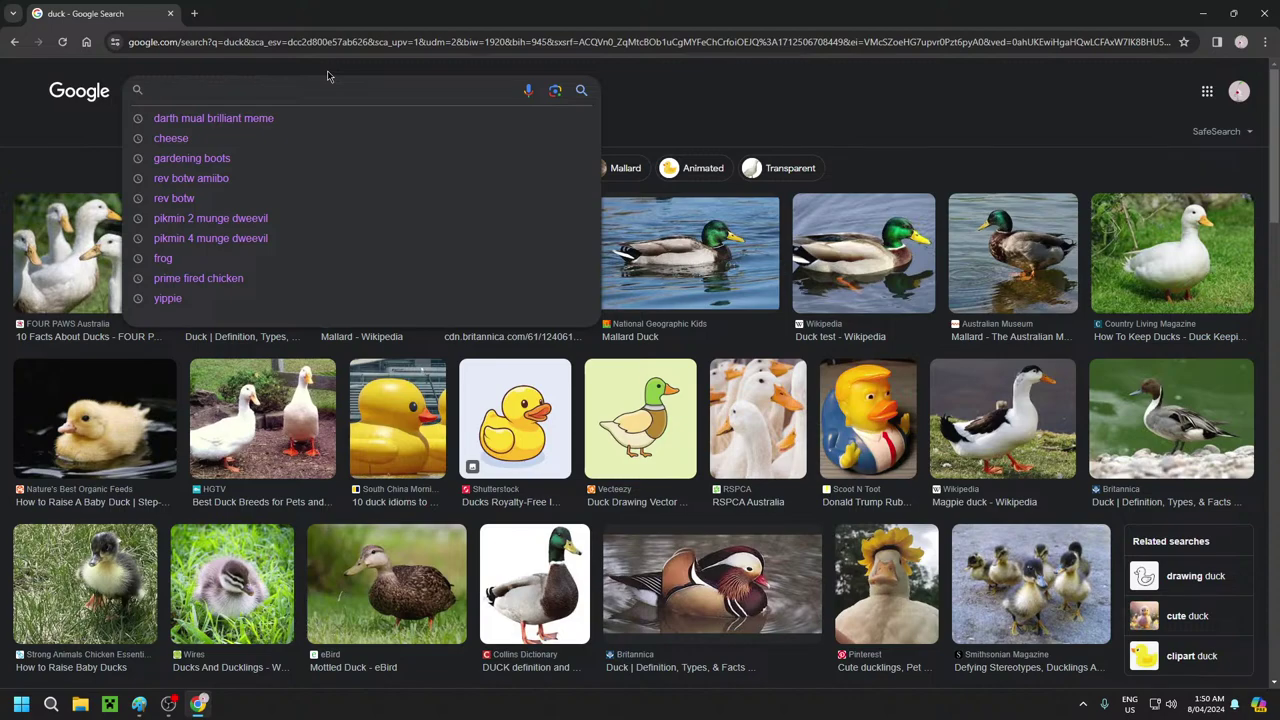
type("crow portal")
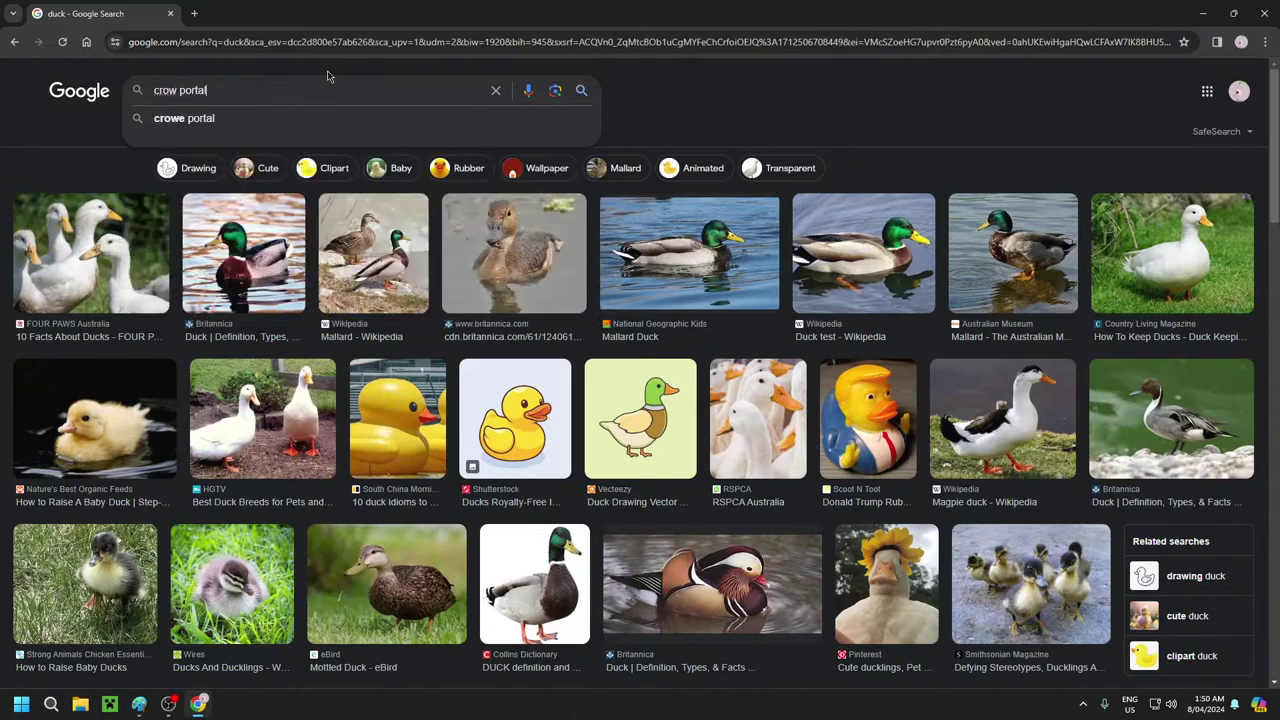
key("Return")
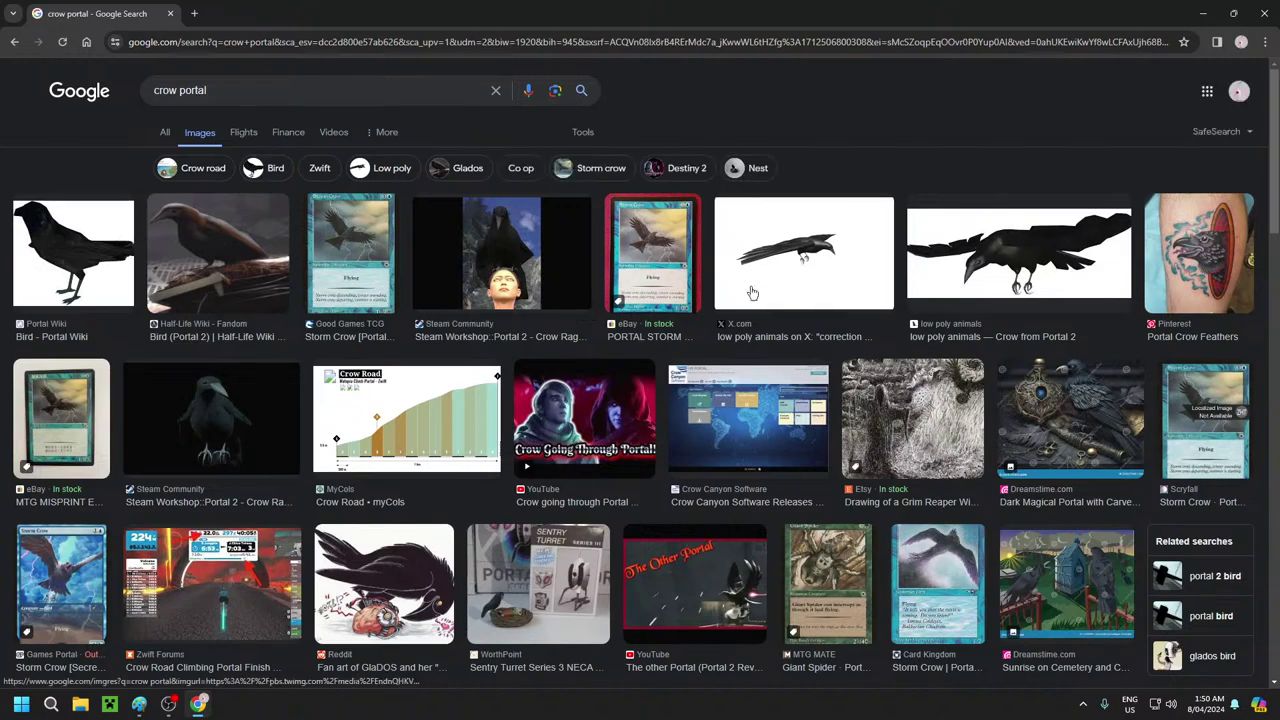
Copy the Portal Wiki crow image and paste it in Paint between the lower brown branch and the yippie's boots
right_click(73, 248)
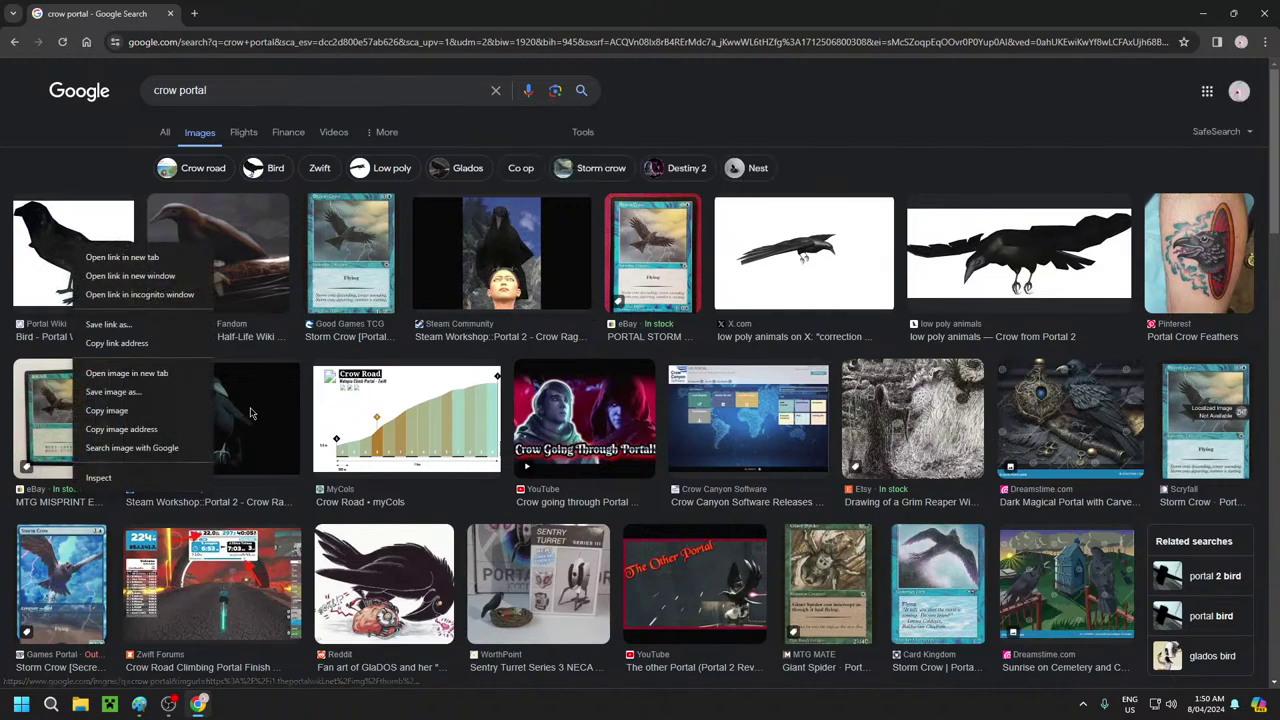
left_click(171, 414)
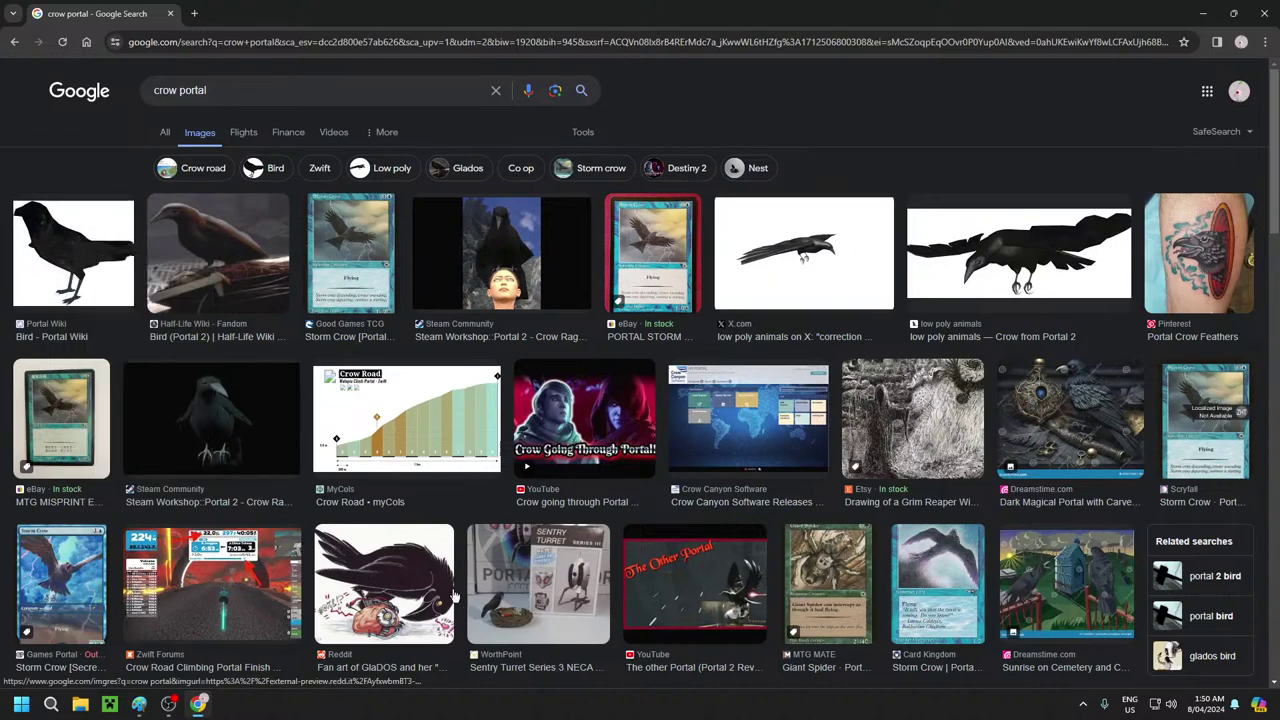
left_click(133, 710)
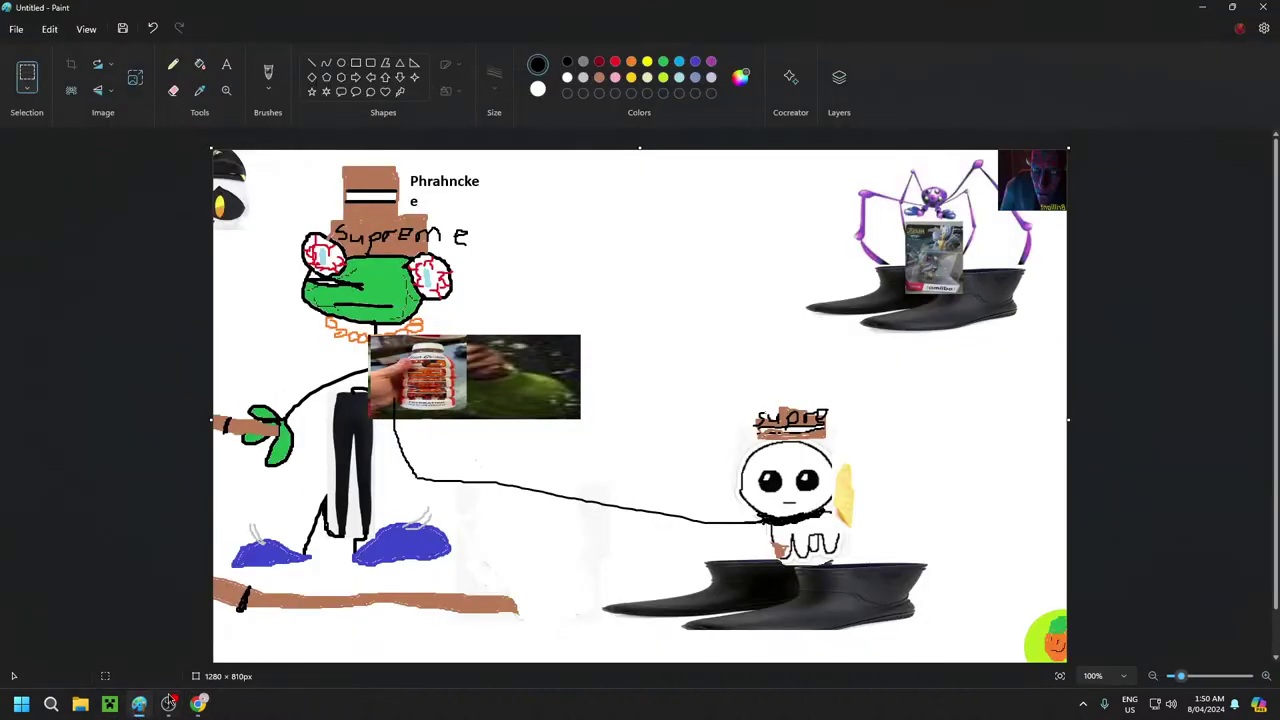
key("ctrl+v")
left_click_drag(278, 218, 573, 620)
left_click(488, 651)
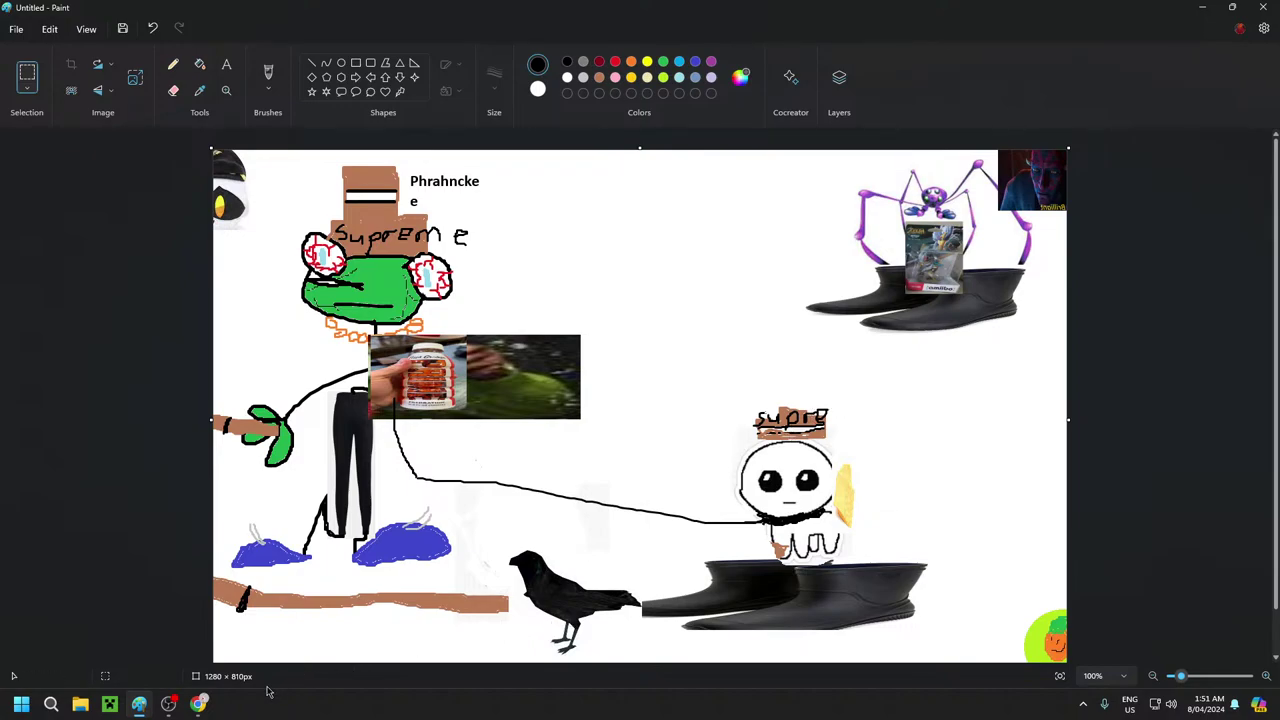
left_click(200, 704)
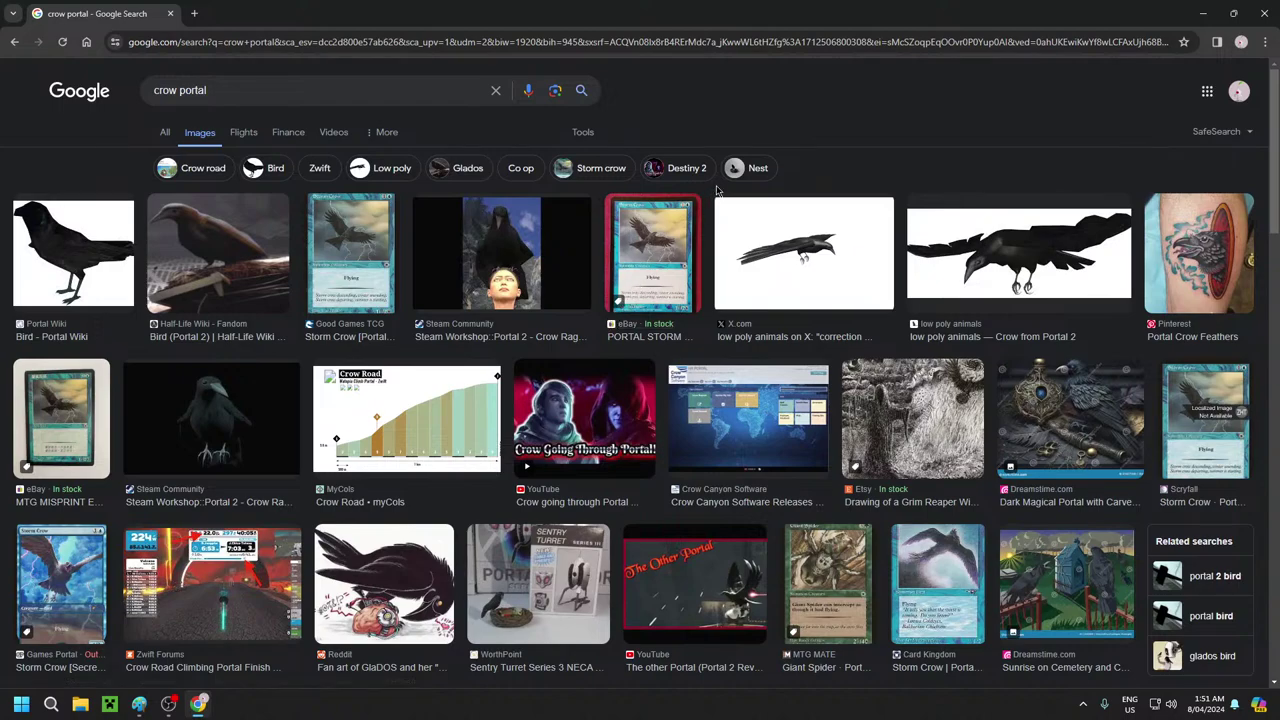
left_click(139, 704)
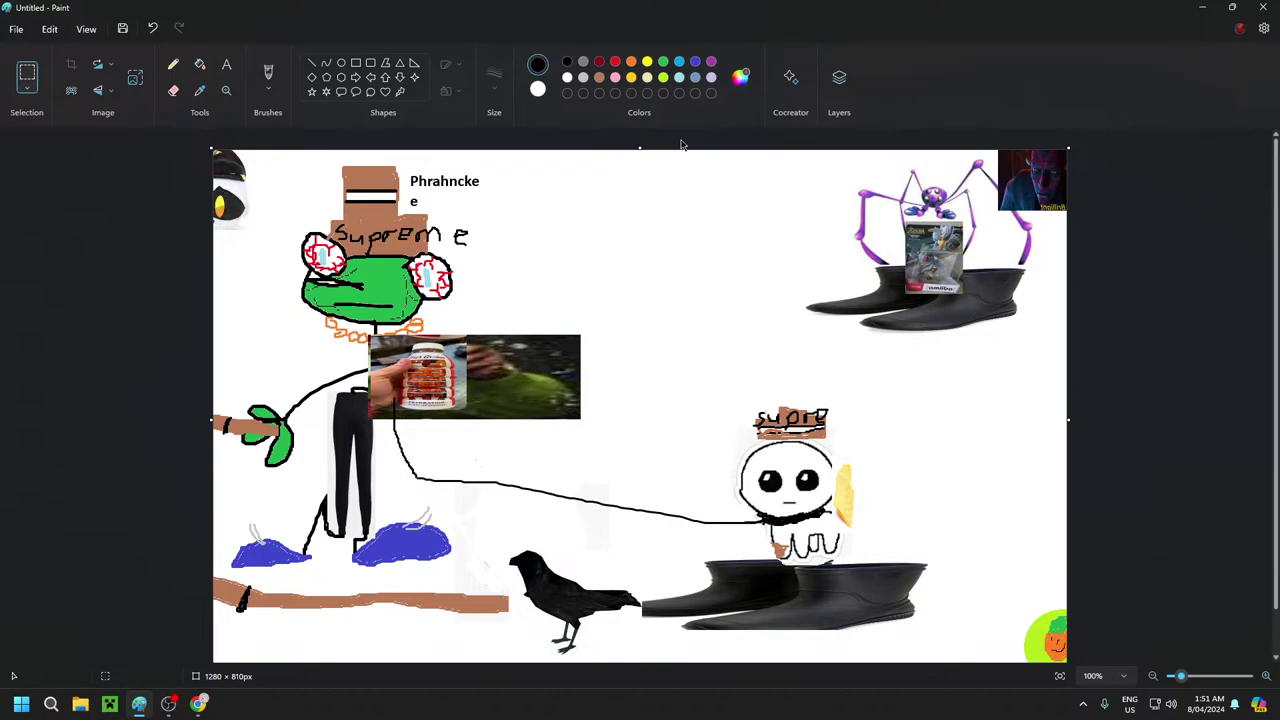
Brush a red 5px arch over the crow's back
left_click(615, 62)
left_click(268, 75)
left_click(490, 90)
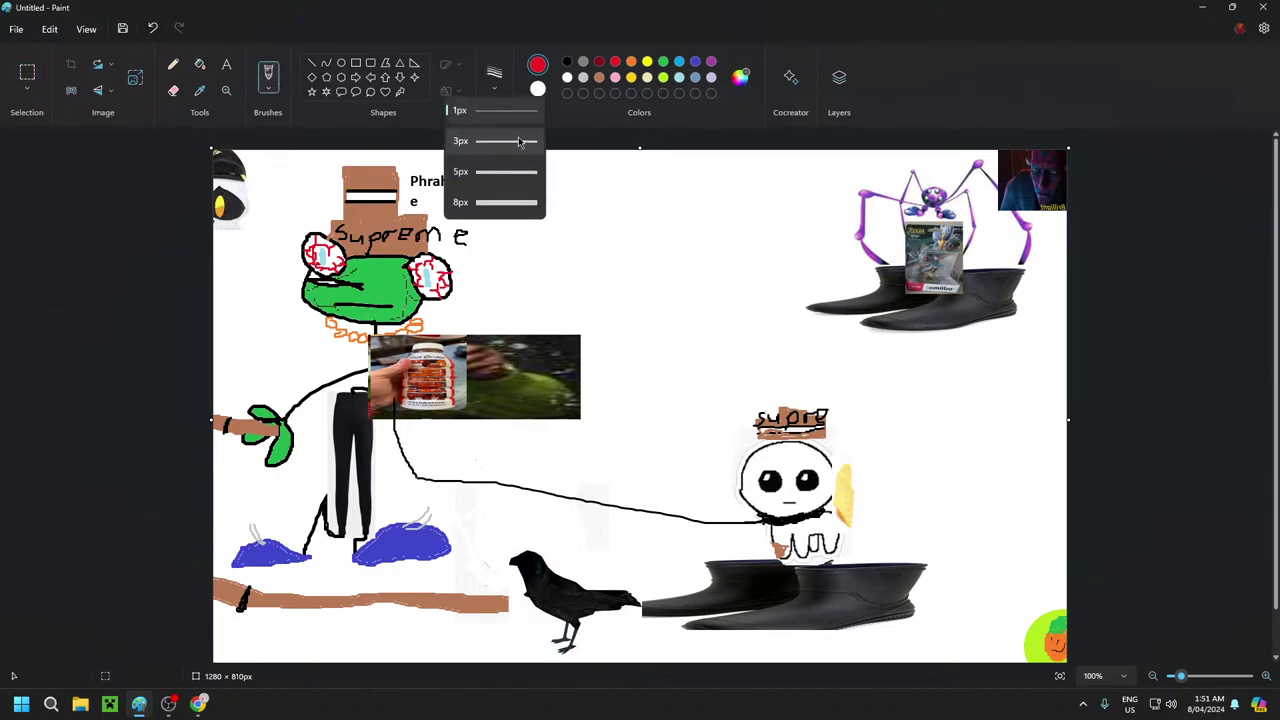
left_click(520, 175)
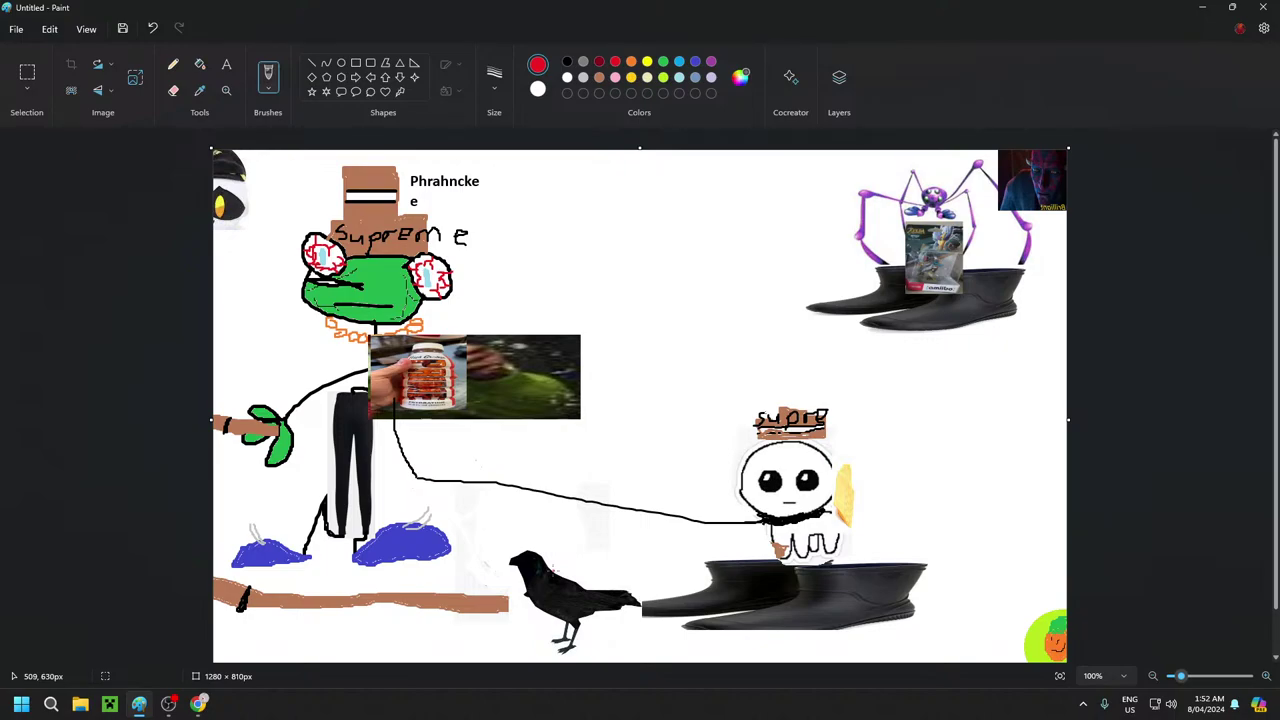
mouse_move(552, 570)
left_mouse_down()
mouse_move(586, 566)
mouse_move(596, 589)
left_mouse_up()
Brush a smaller pale yellow arch inside the red one on the crow's back and select the Fill tool
left_click(648, 78)
left_click_drag(564, 577, 587, 585)
left_click(199, 64)
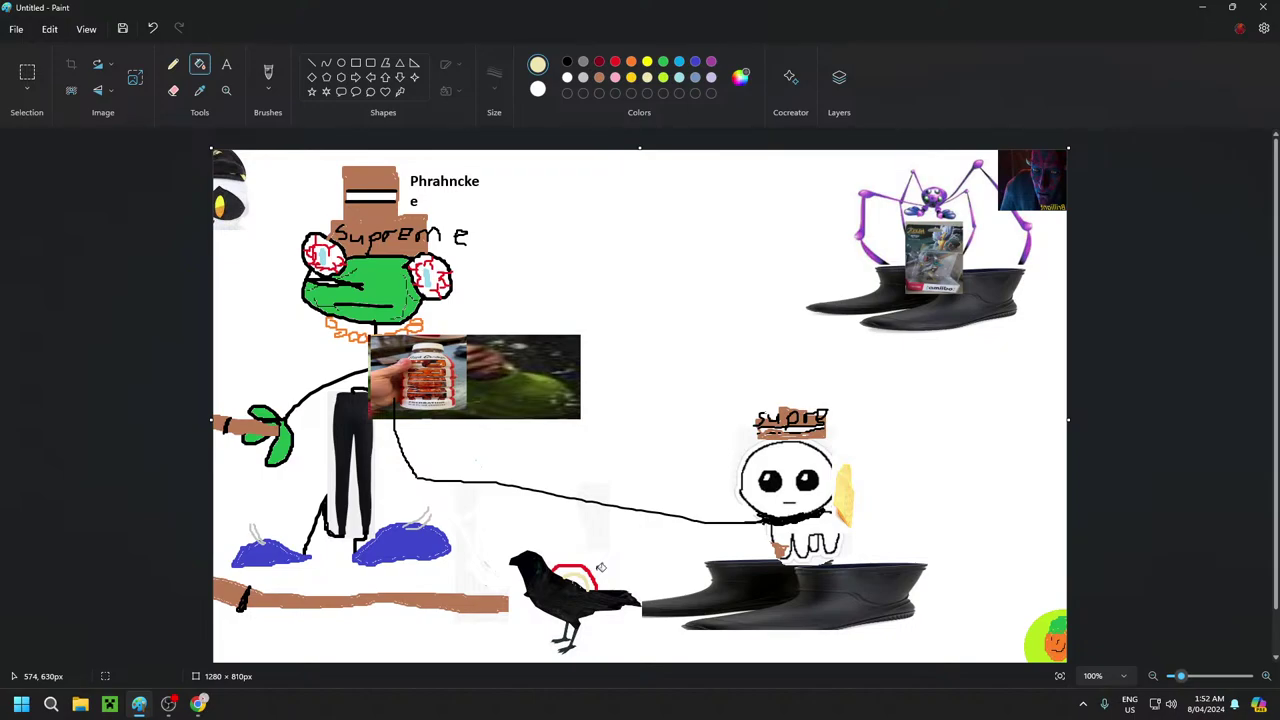
left_click(198, 704)
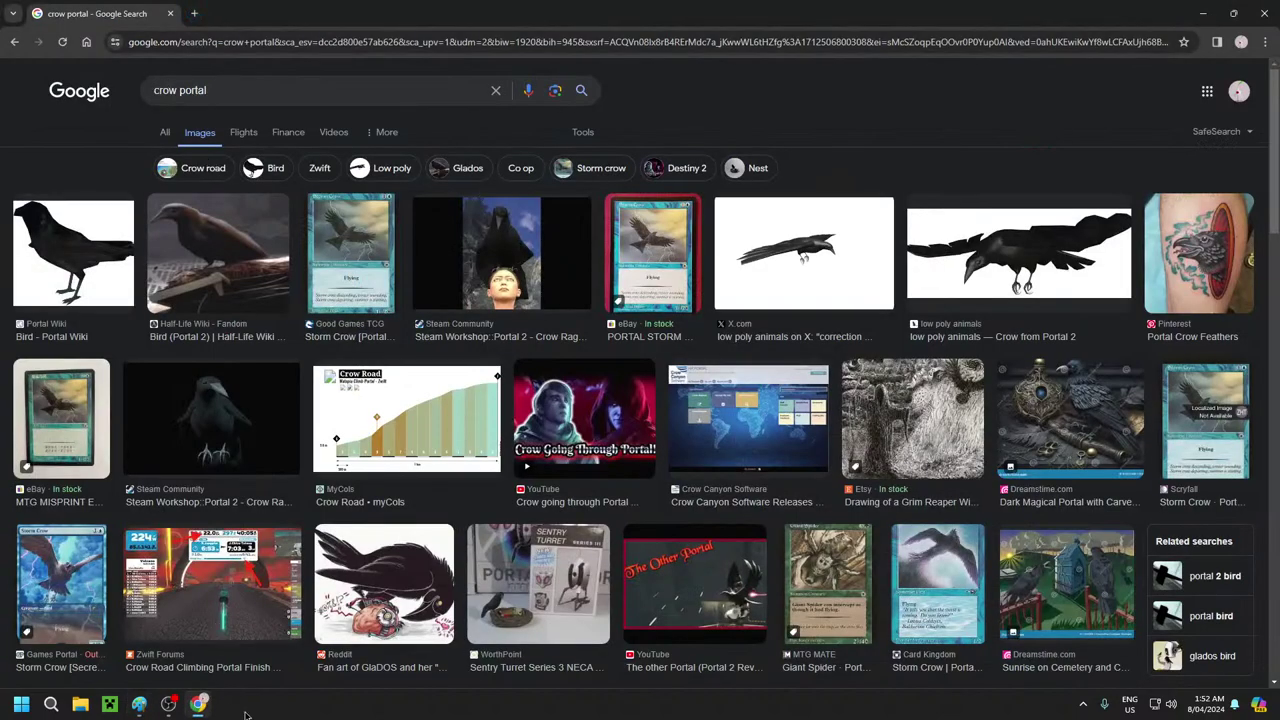
left_click(139, 704)
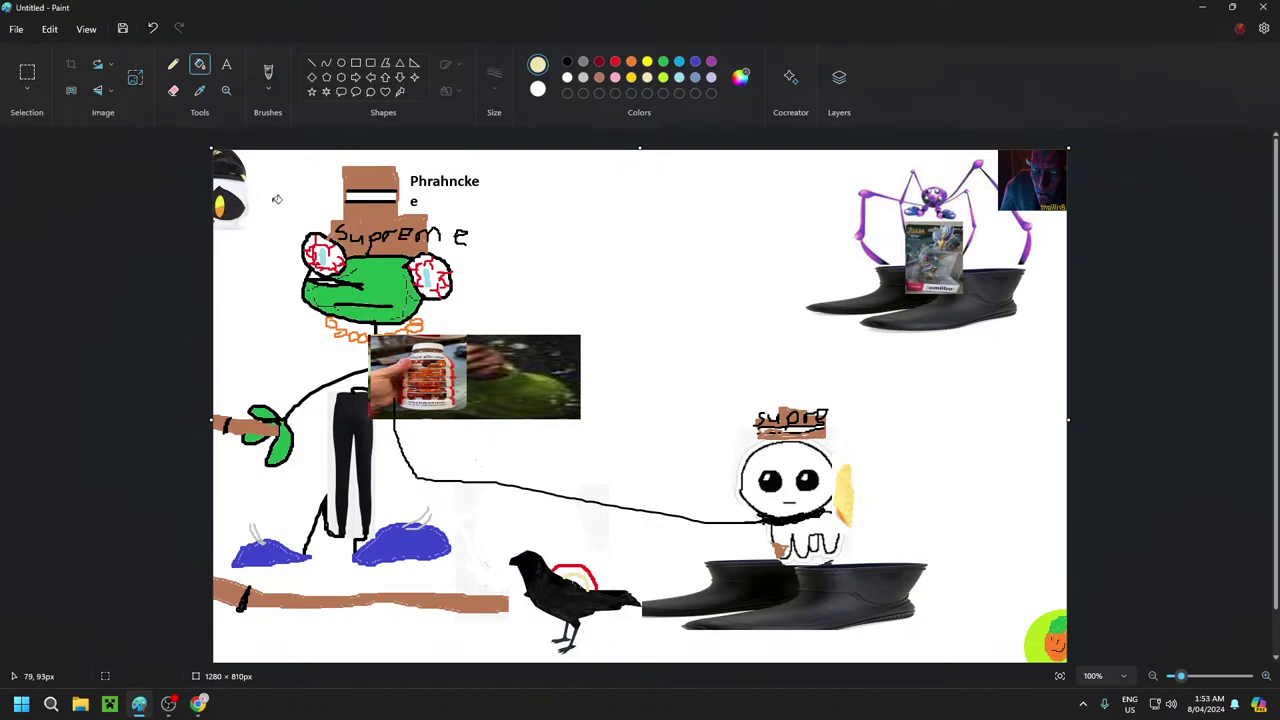
Brush the inside of the small arch on the crow's back pale yellow and the gap beneath the outer arch solid red
left_click(270, 70)
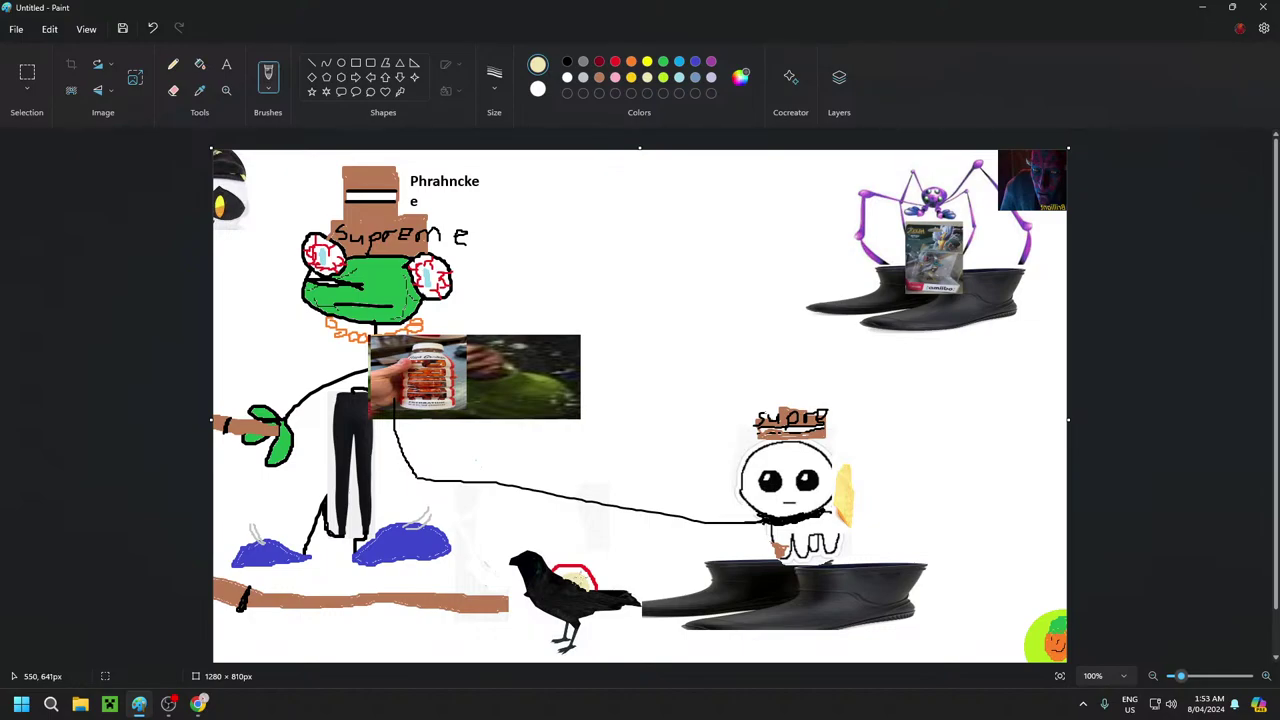
left_click(615, 61)
left_click(200, 64)
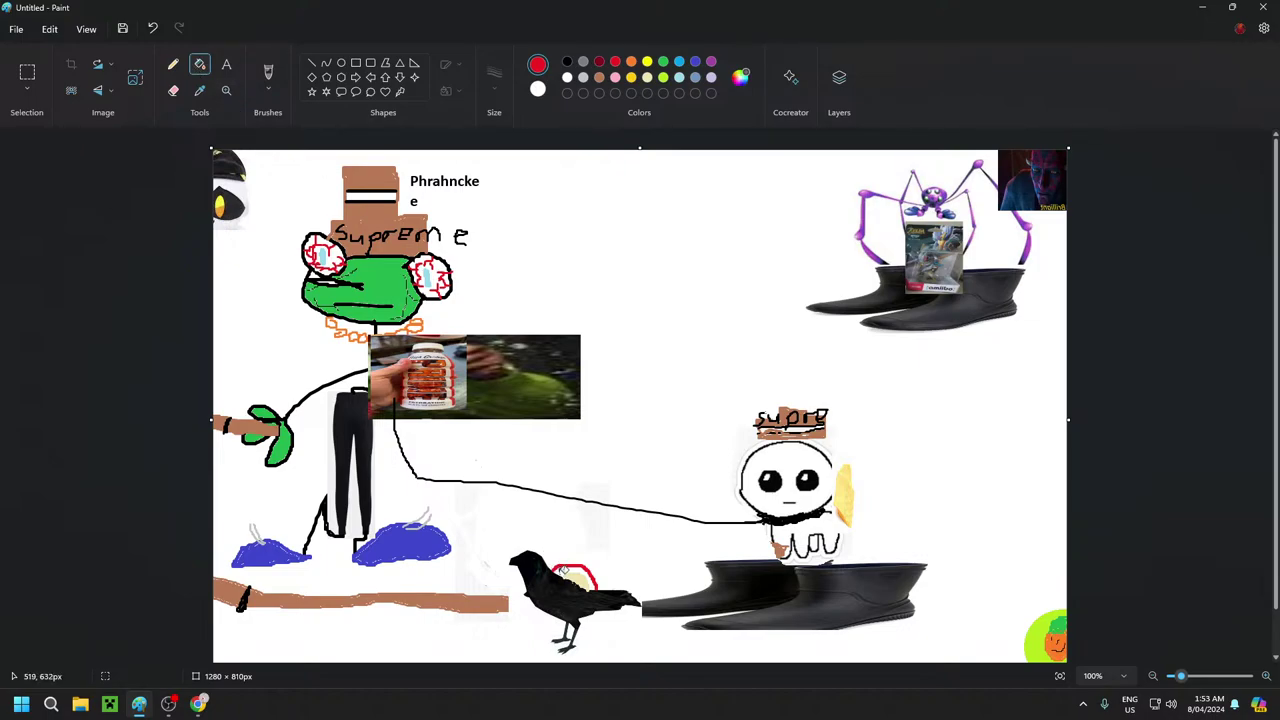
left_click(275, 76)
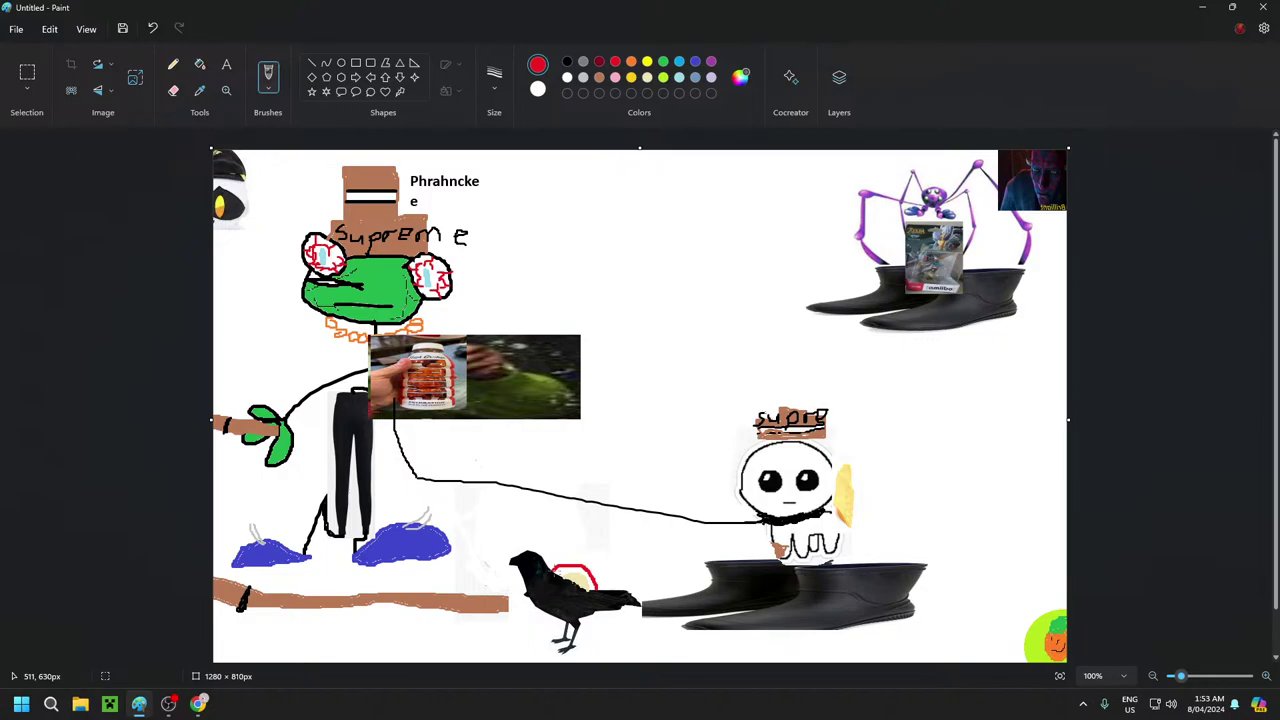
mouse_move(561, 575)
left_mouse_down()
mouse_move(578, 571)
mouse_move(595, 594)
mouse_move(582, 569)
mouse_move(560, 568)
left_mouse_up()
left_click_drag(560, 568, 574, 560)
left_click(568, 567)
left_click(562, 562)
left_click(561, 563)
left_click(578, 566)
left_click(560, 565)
Brush a small black face onto the red and yellow arch on the crow's back
left_click(172, 703)
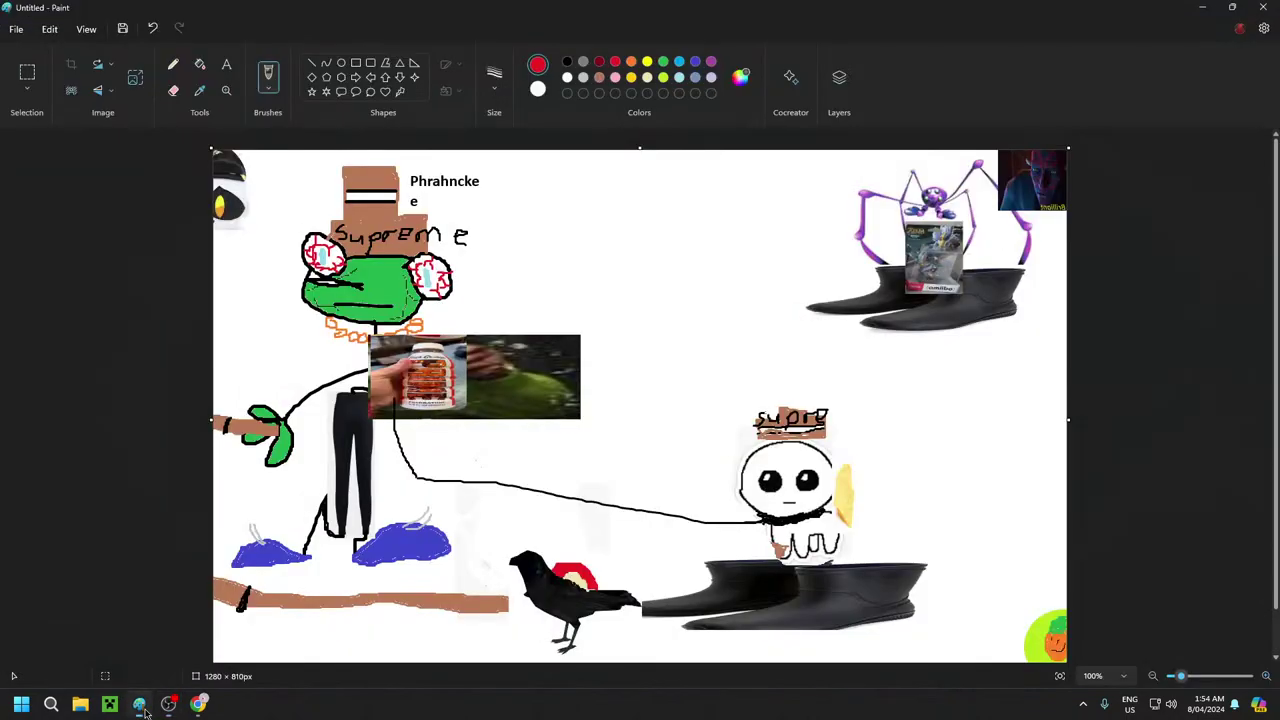
left_click(140, 704)
left_click(567, 62)
left_click(494, 76)
left_click(502, 122)
left_click(494, 76)
left_click(505, 145)
left_click_drag(574, 569, 579, 574)
Switch to Chrome and replace the crow search with an image search for "clover undertale yellow"
left_click(199, 703)
left_click(240, 92)
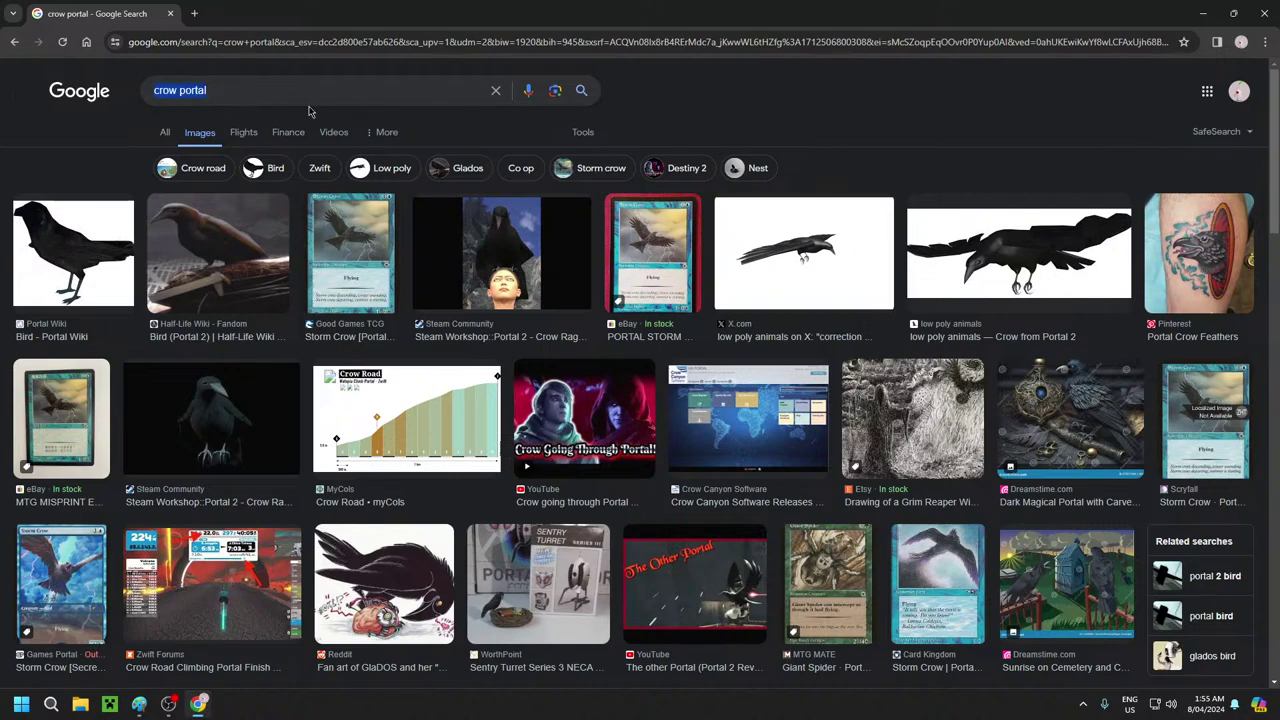
type("clover")
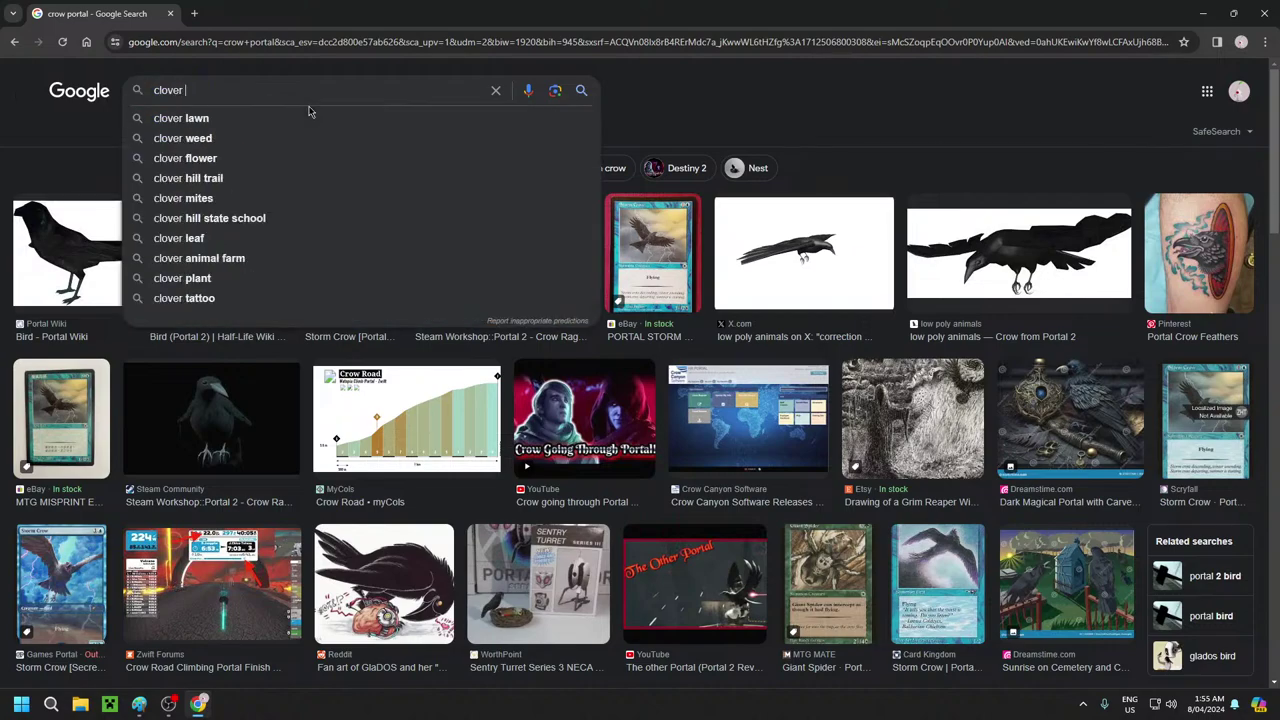
type(" under")
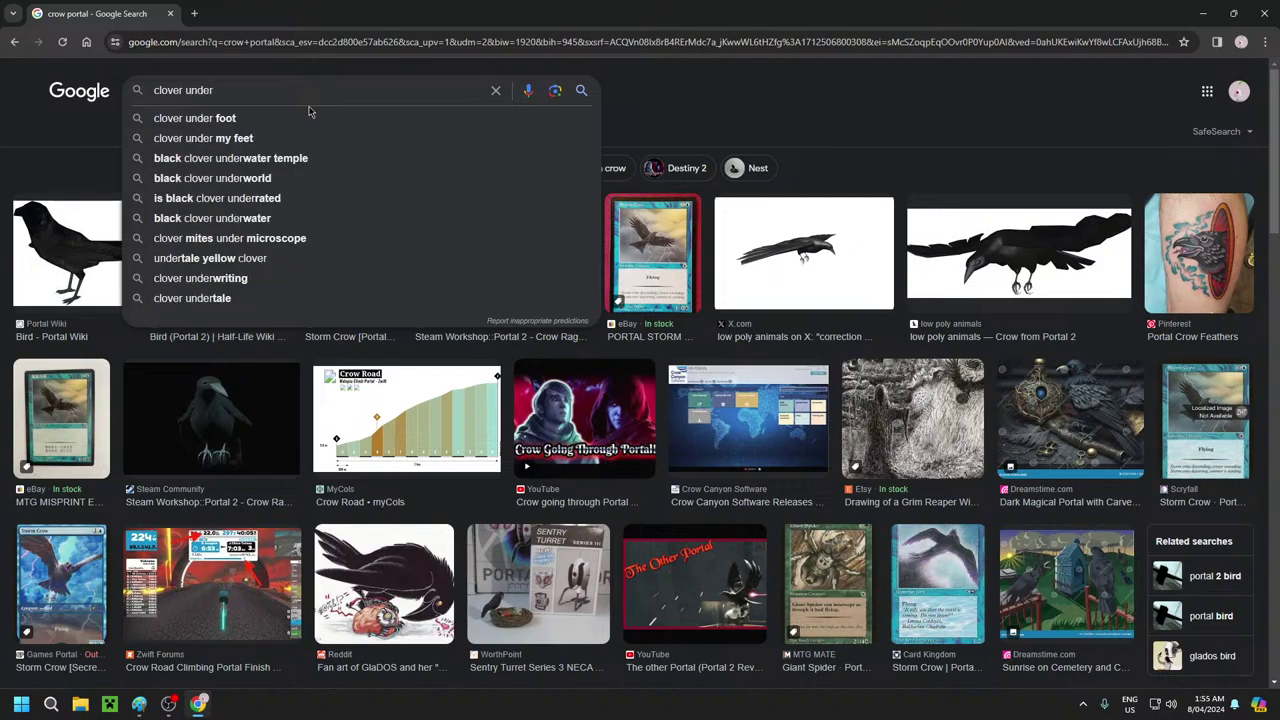
type("tale yellow")
key("Return")
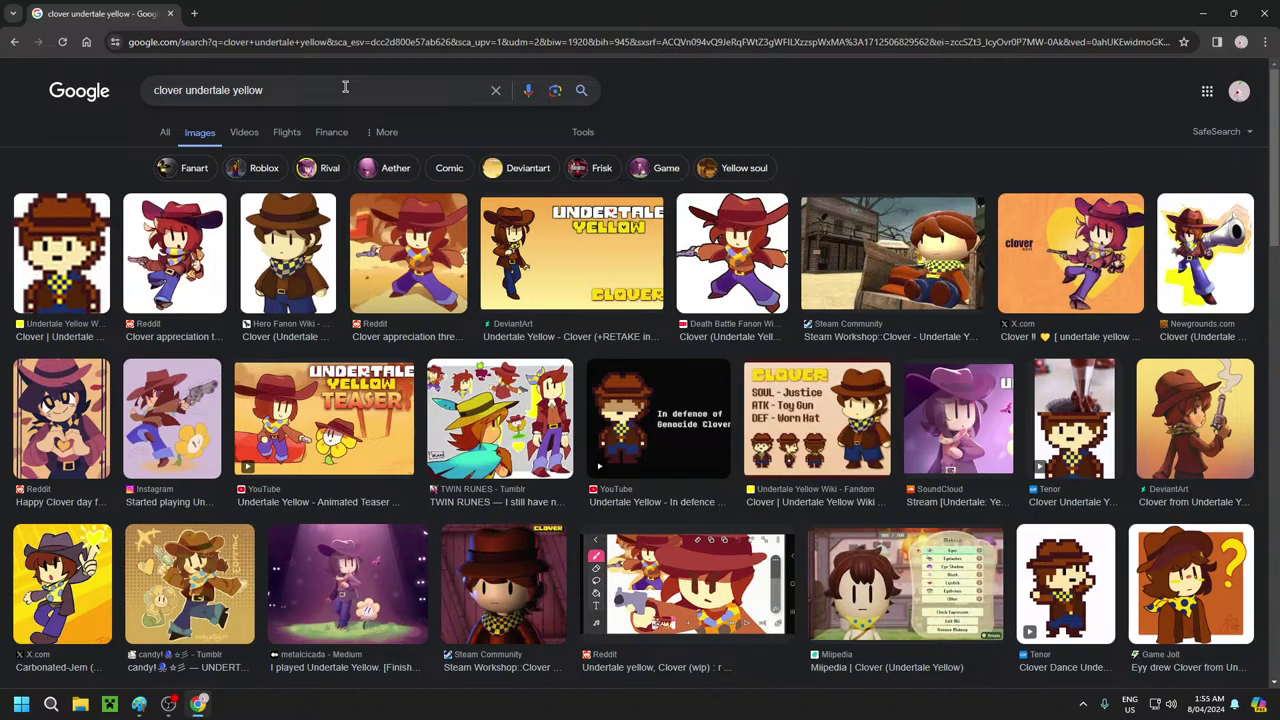
Copy the pixel-art Clover image from the Undertale Yellow Wiki result
scroll(667, 189, "down", 3)
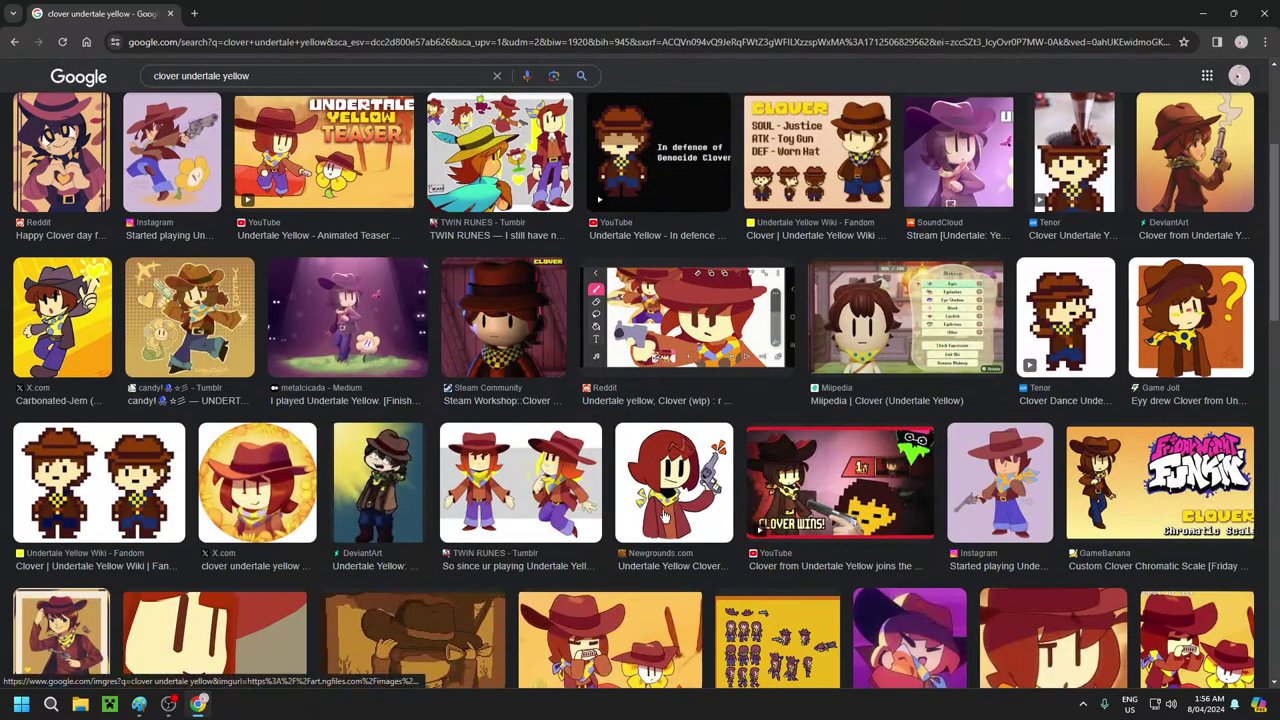
scroll(676, 514, "up", 3)
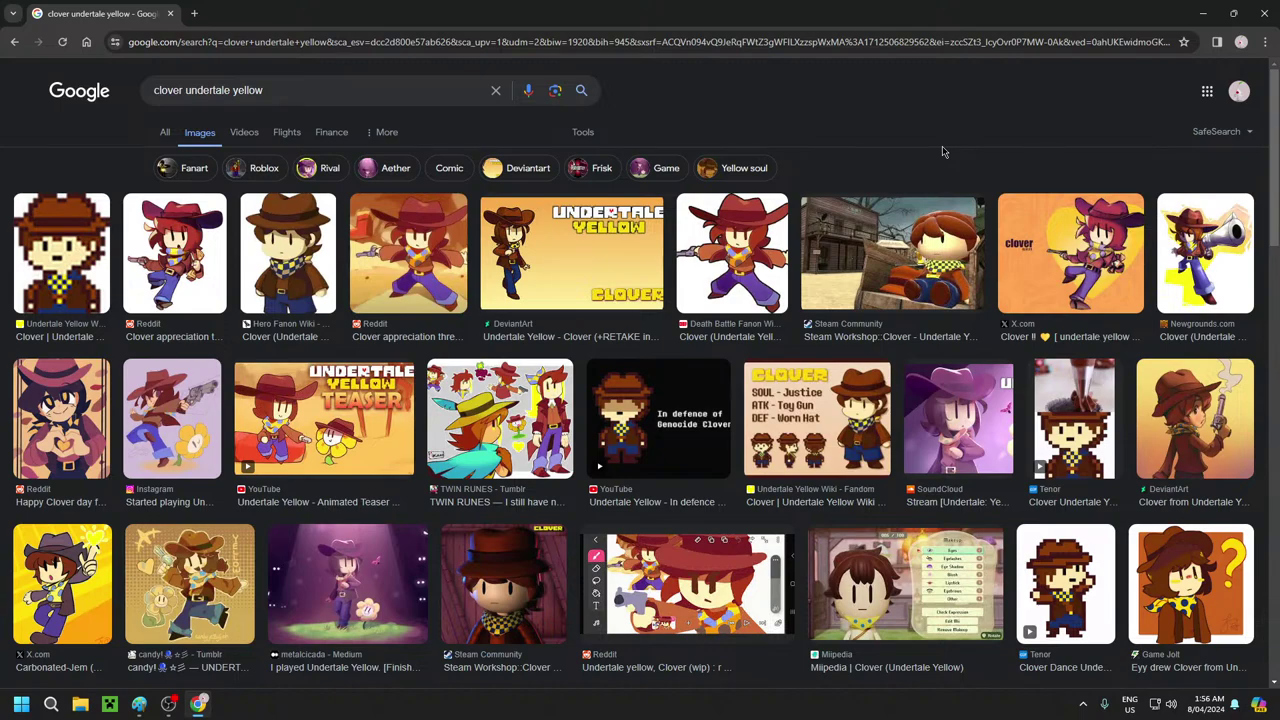
right_click(32, 225)
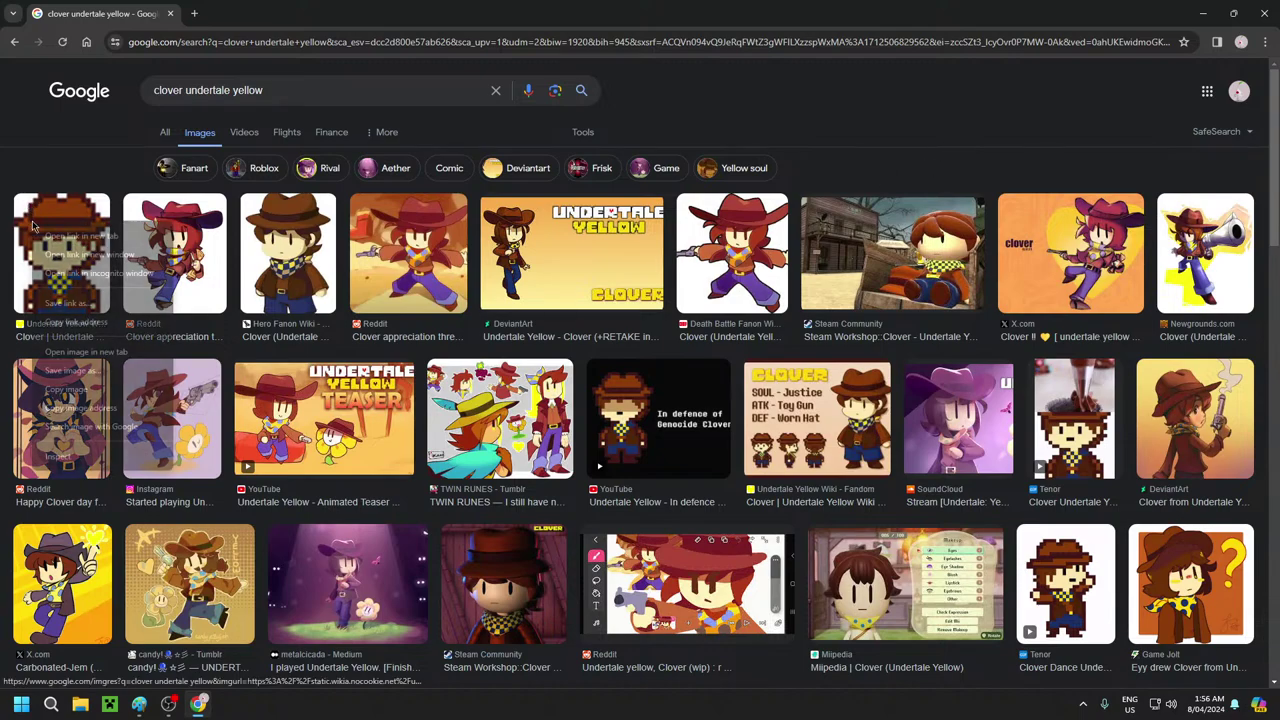
left_click(113, 398)
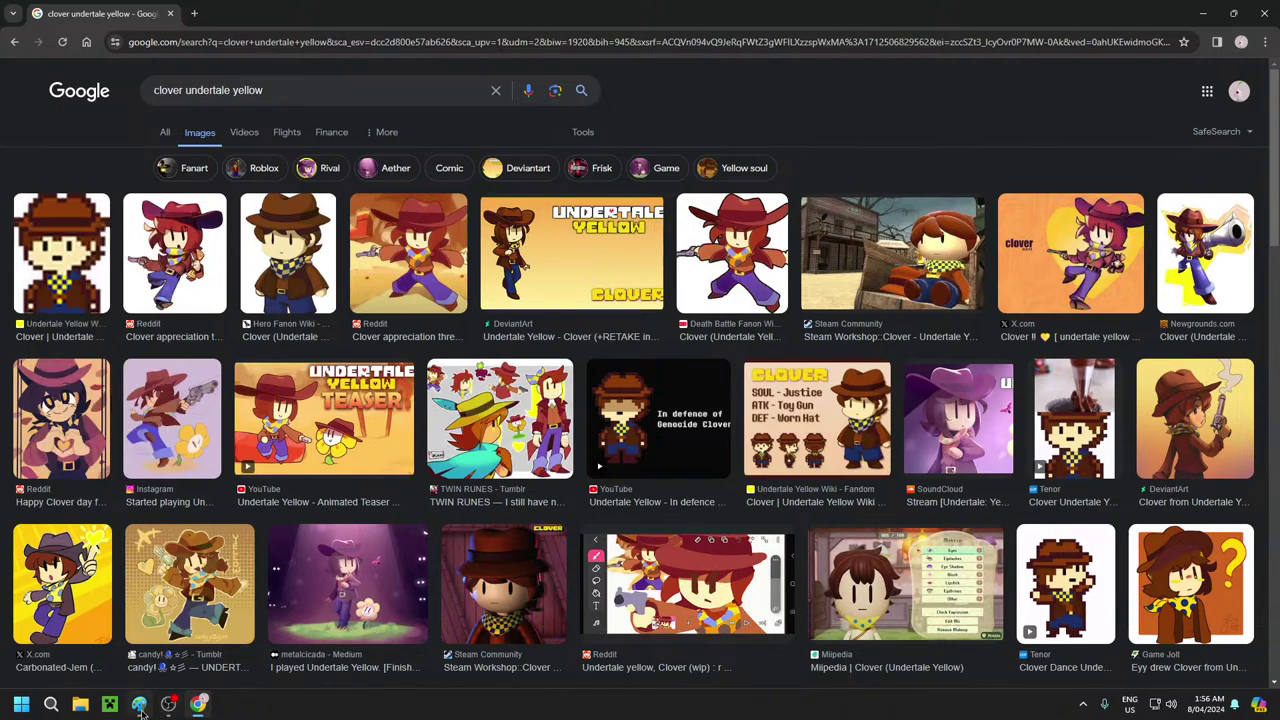
Paste the Clover image in Paint, squash it into a flat strip and place it beside the frog's head, below the black-and-white picture
key("alt+Tab")
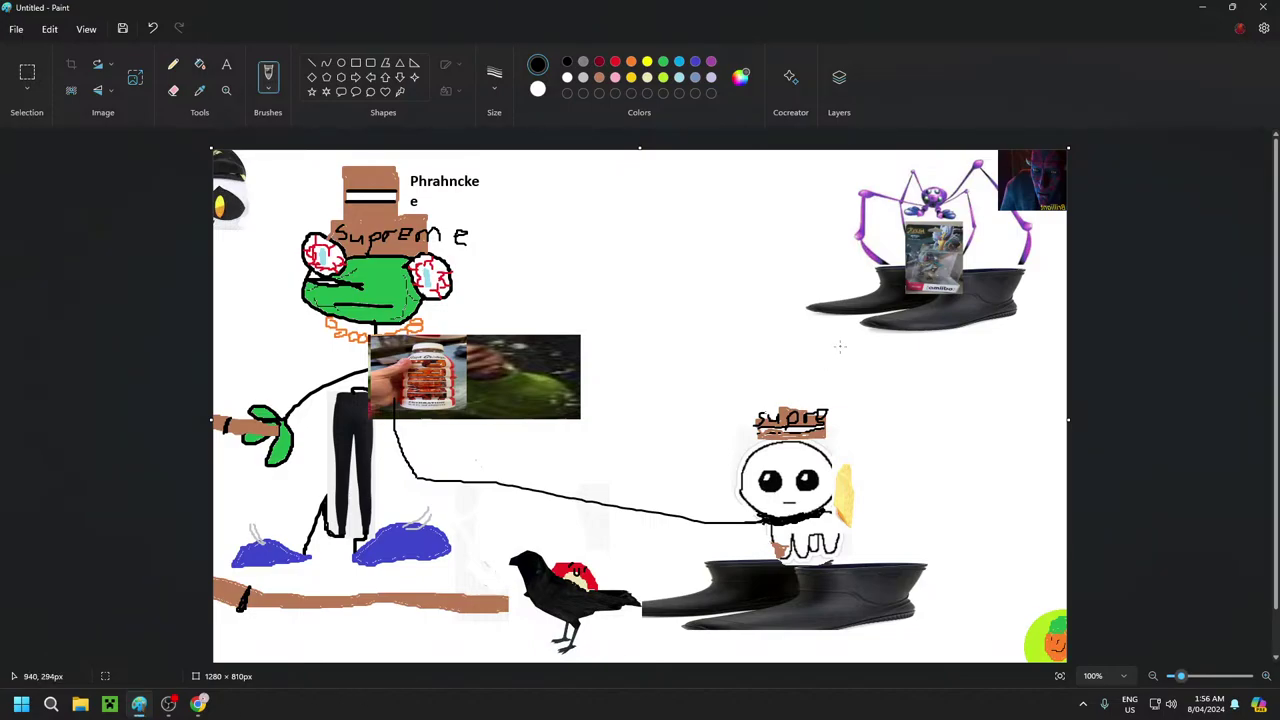
key("ctrl+v")
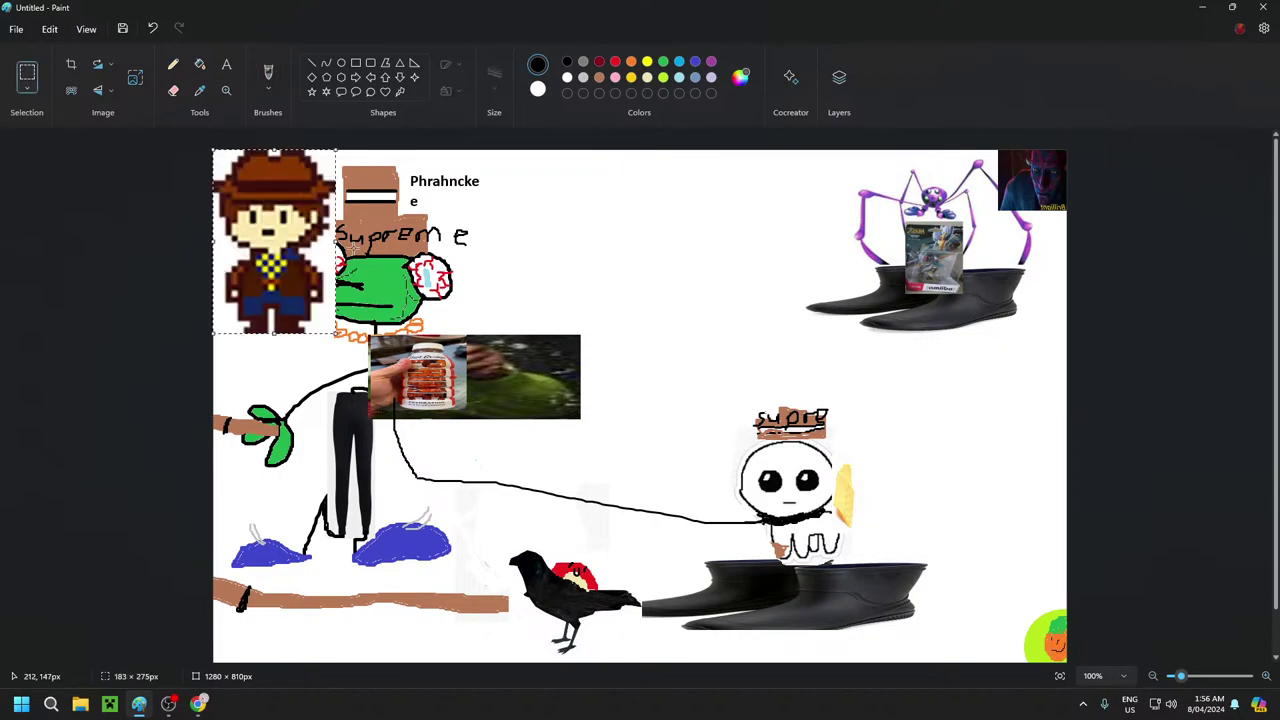
left_click_drag(295, 248, 717, 270)
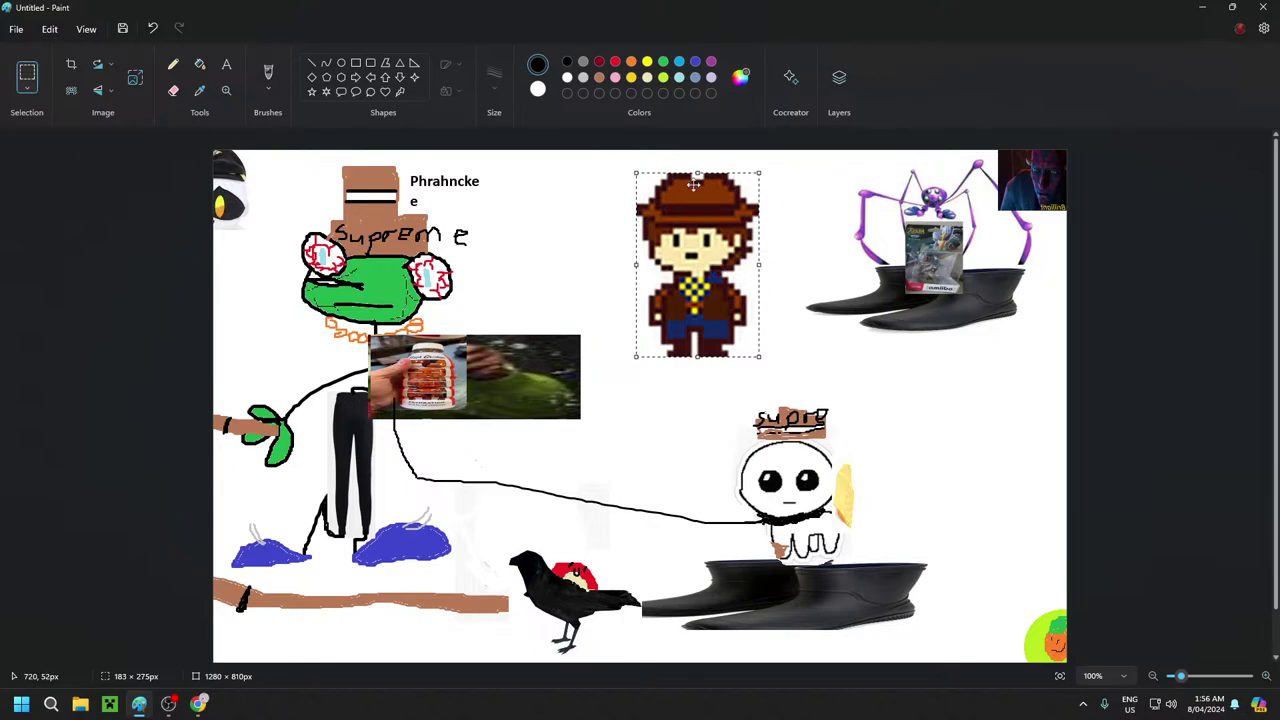
left_click_drag(697, 174, 224, 245)
left_click(237, 324)
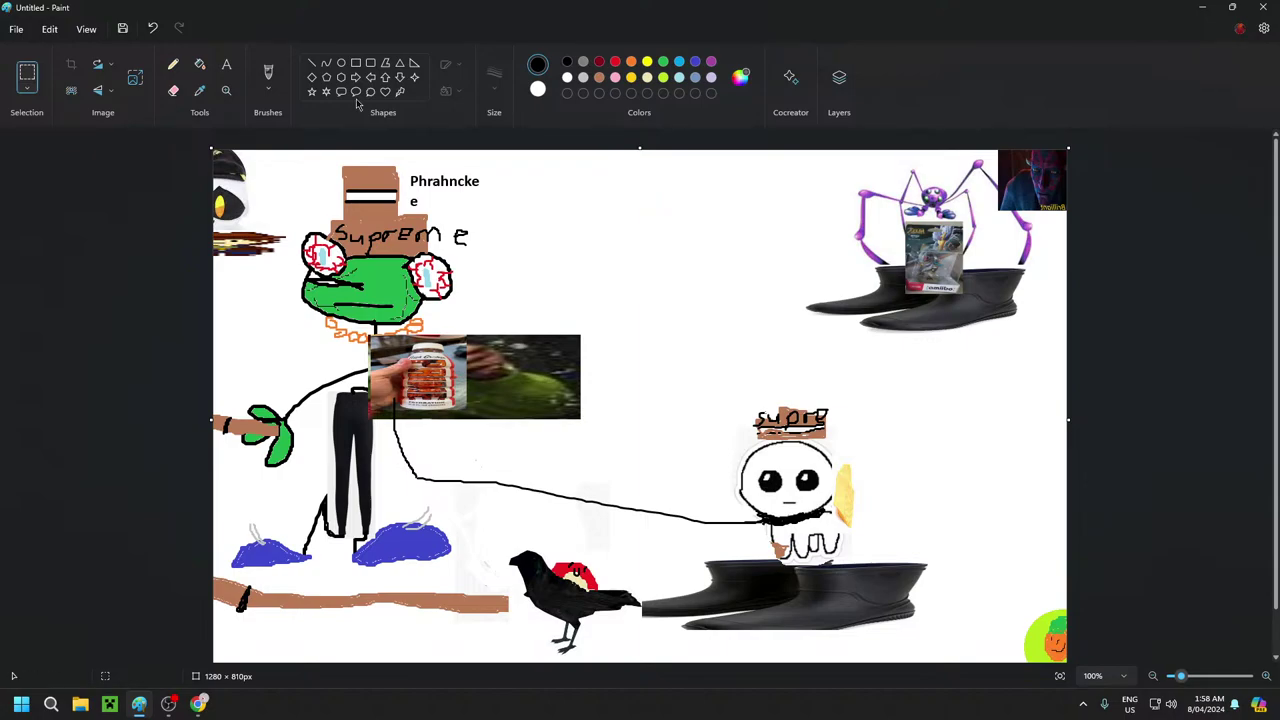
left_click(173, 64)
mouse_move(620, 254)
left_mouse_down()
mouse_move(712, 292)
mouse_move(646, 255)
mouse_move(632, 280)
left_mouse_up()
left_click(152, 28)
Switch to Chrome, search images for "gun" and refine the search to "lego gun"
left_click(199, 704)
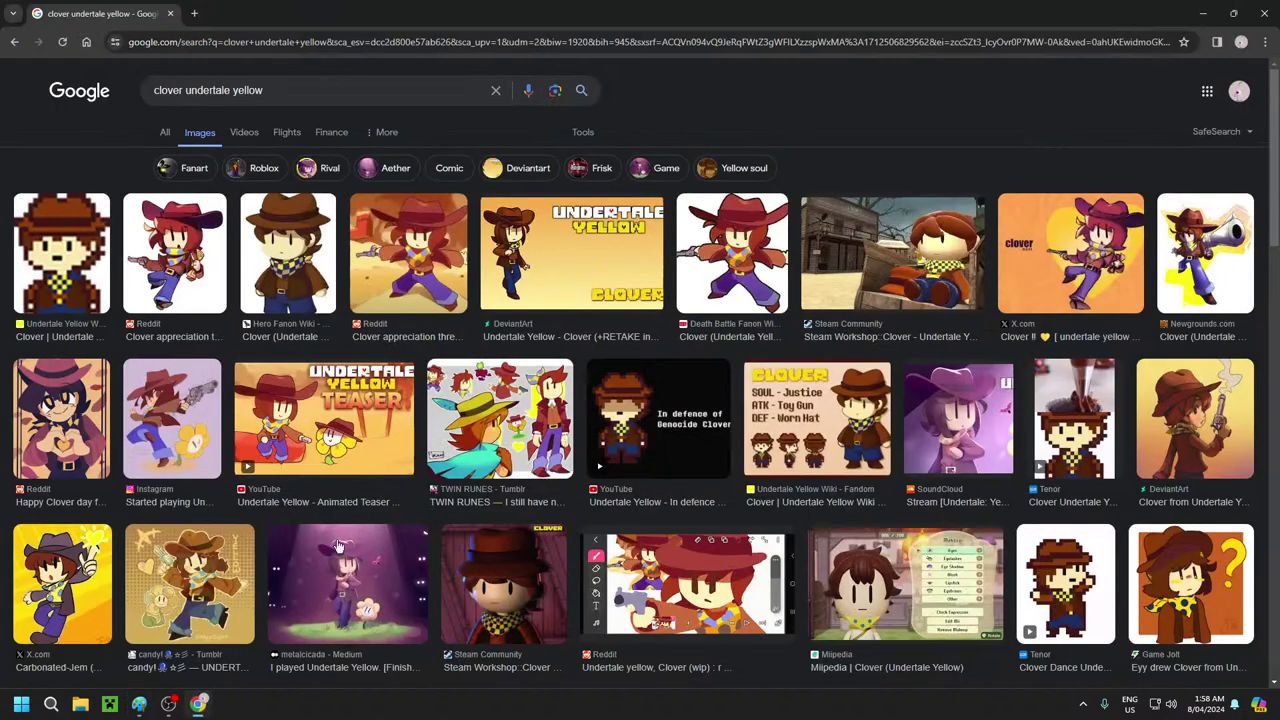
triple_click(292, 95)
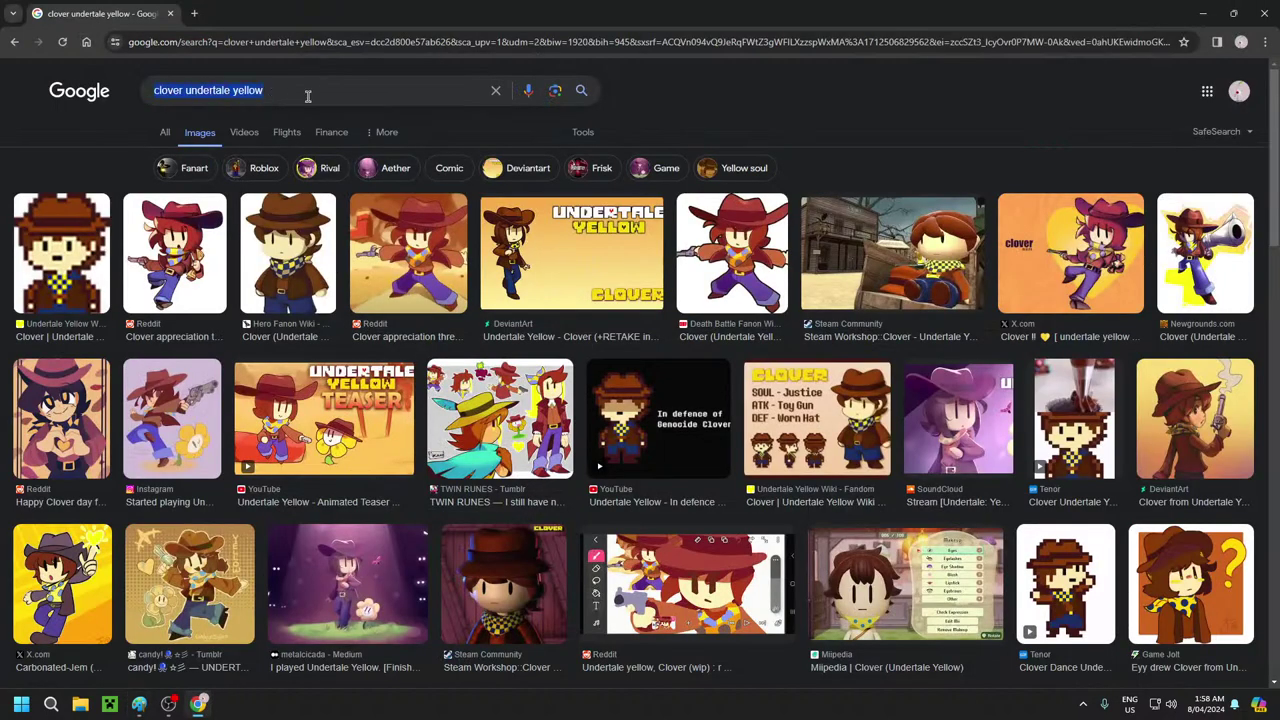
type("gun")
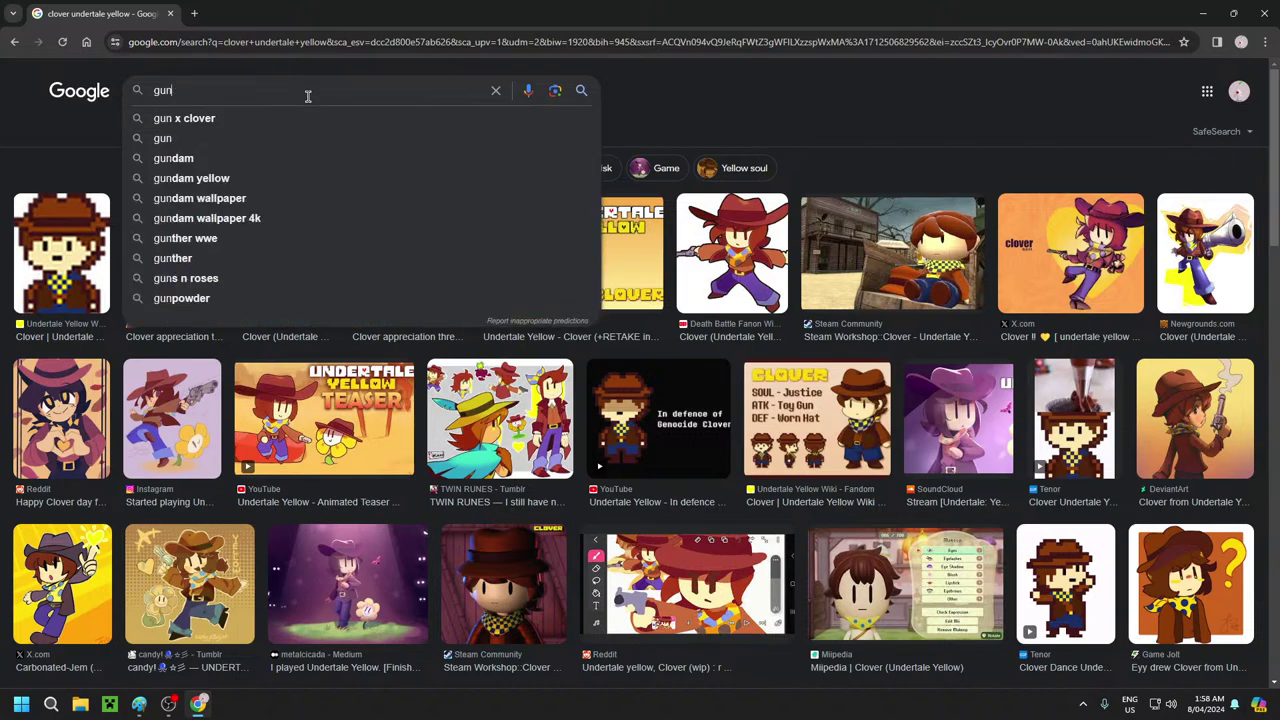
key("Return")
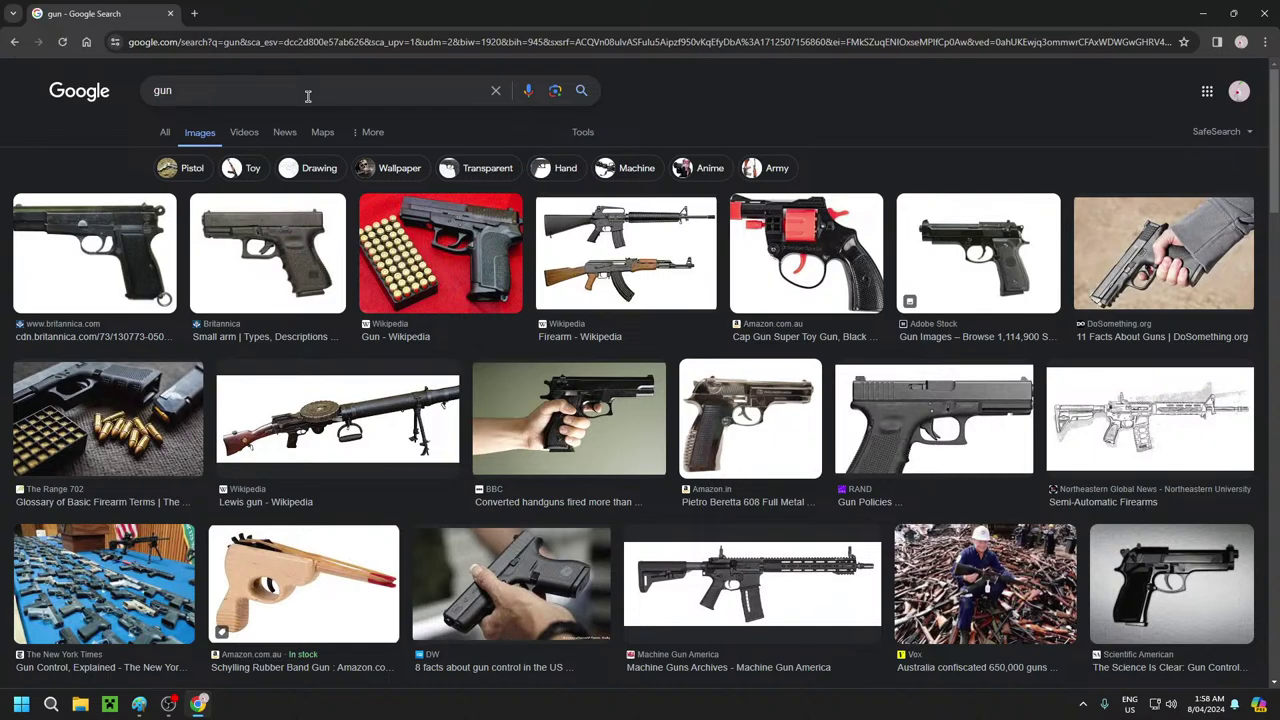
left_click(308, 96)
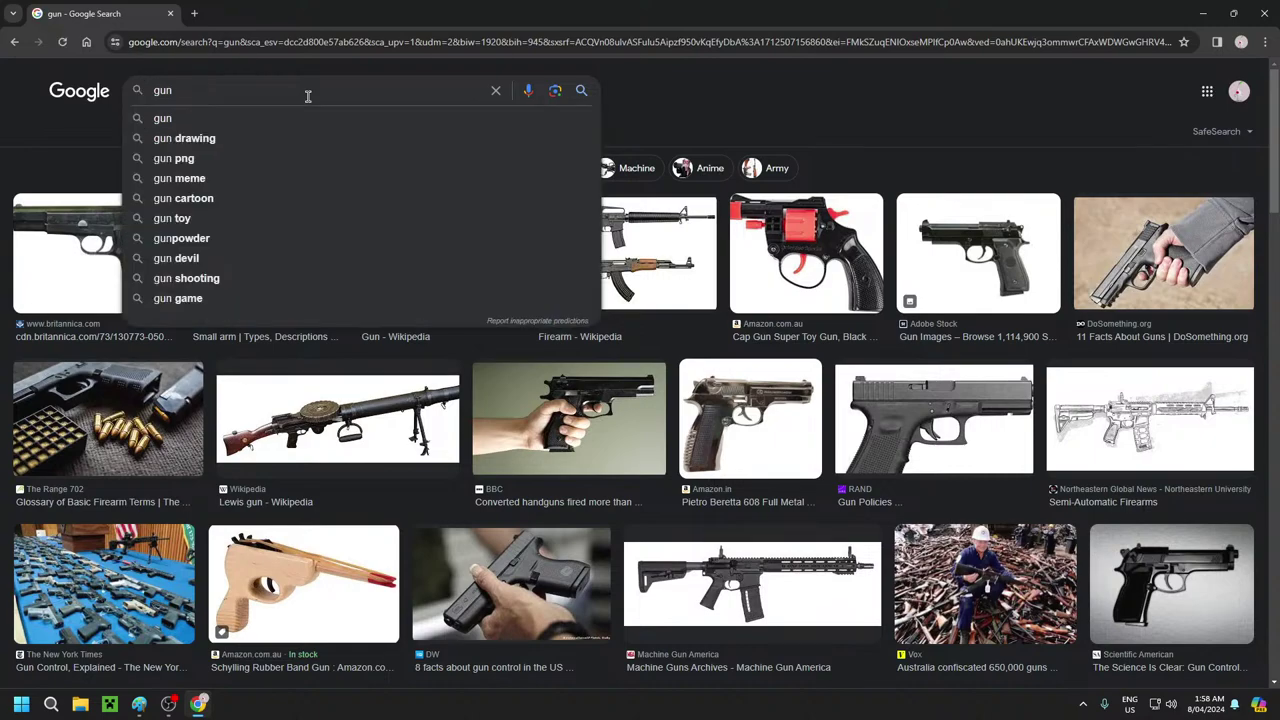
key("Home")
type("le go")
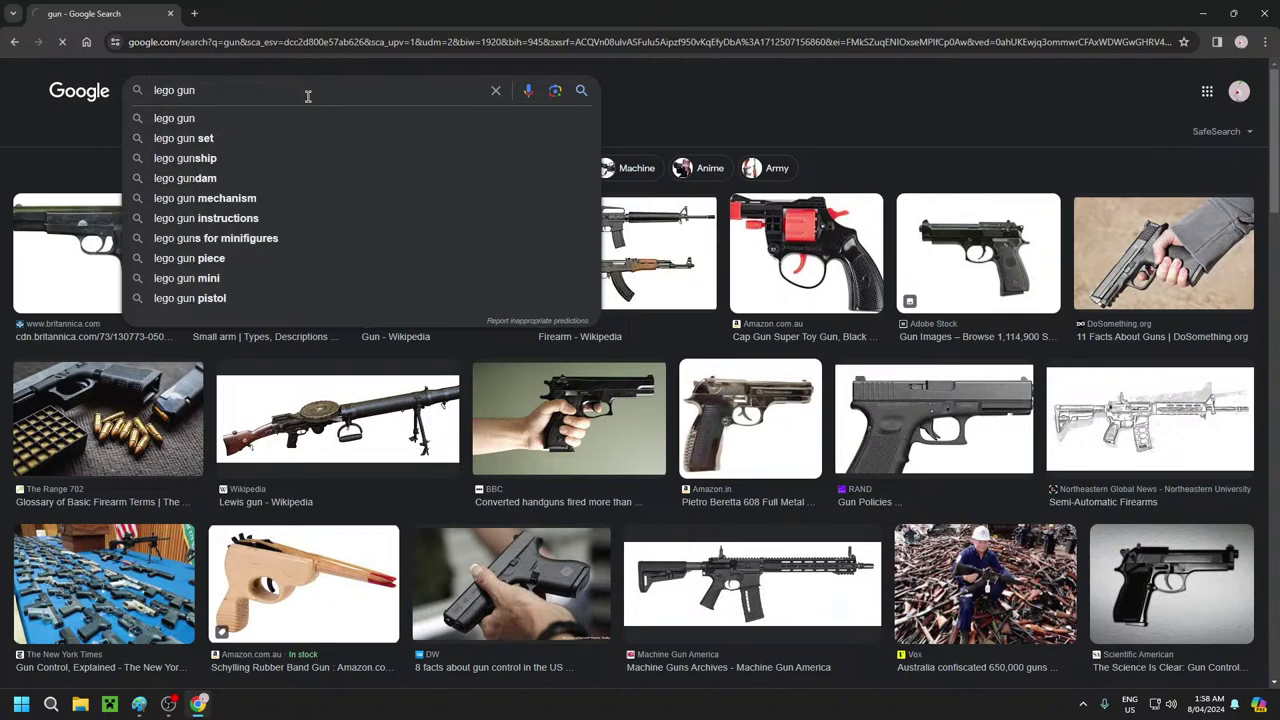
key("Return")
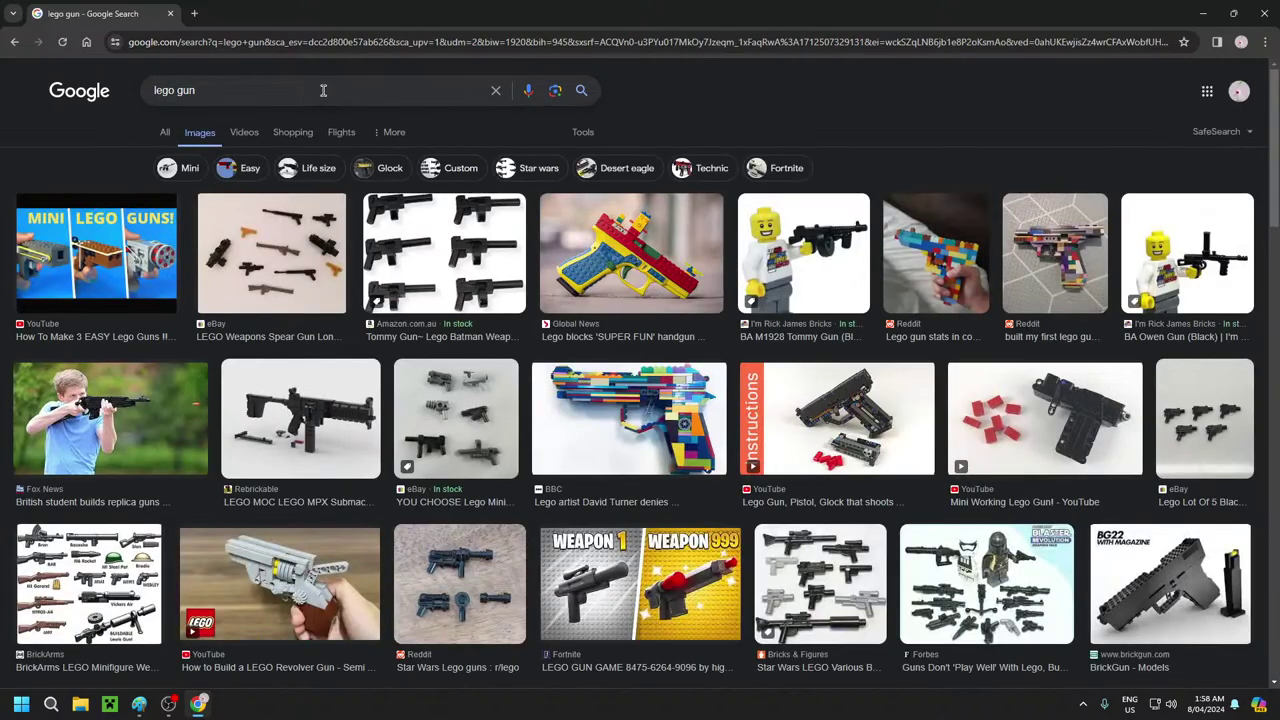
Copy the multicoloured BBC Lego gun image, paste it in Paint and place it, shrunk and flattened, against the yippie's body above the boots
right_click(622, 402)
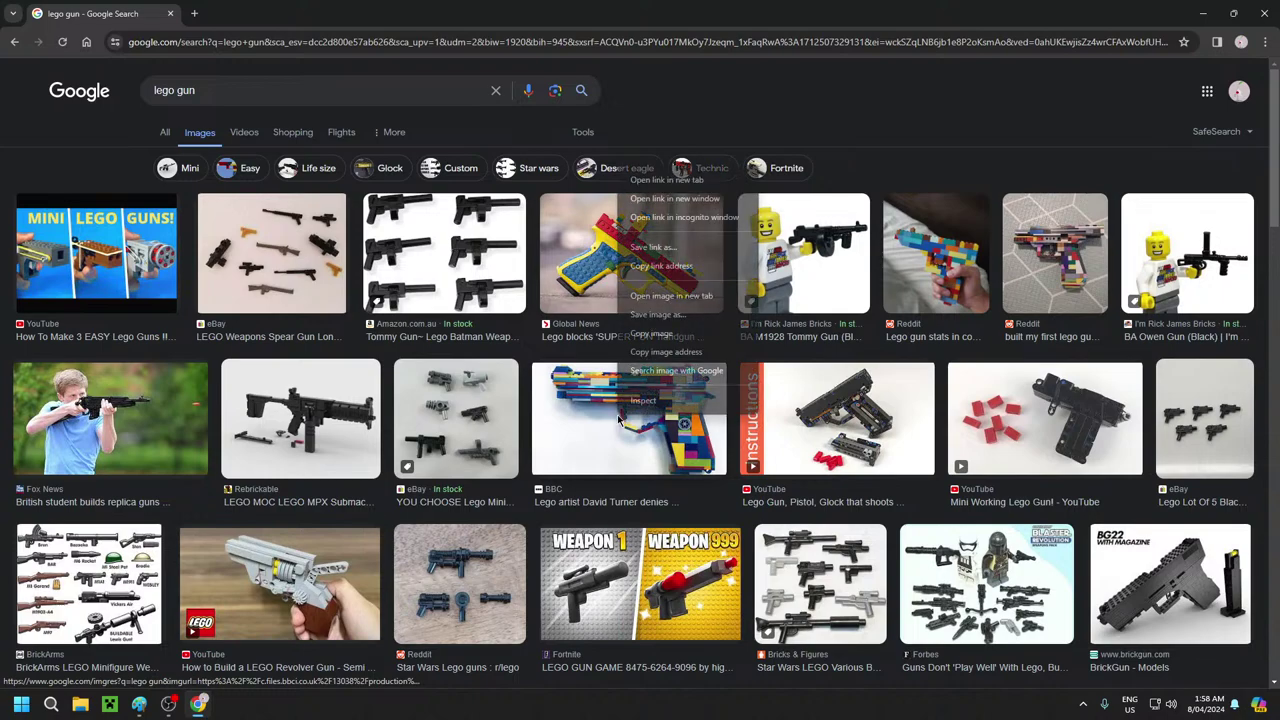
left_click(660, 334)
left_click(149, 705)
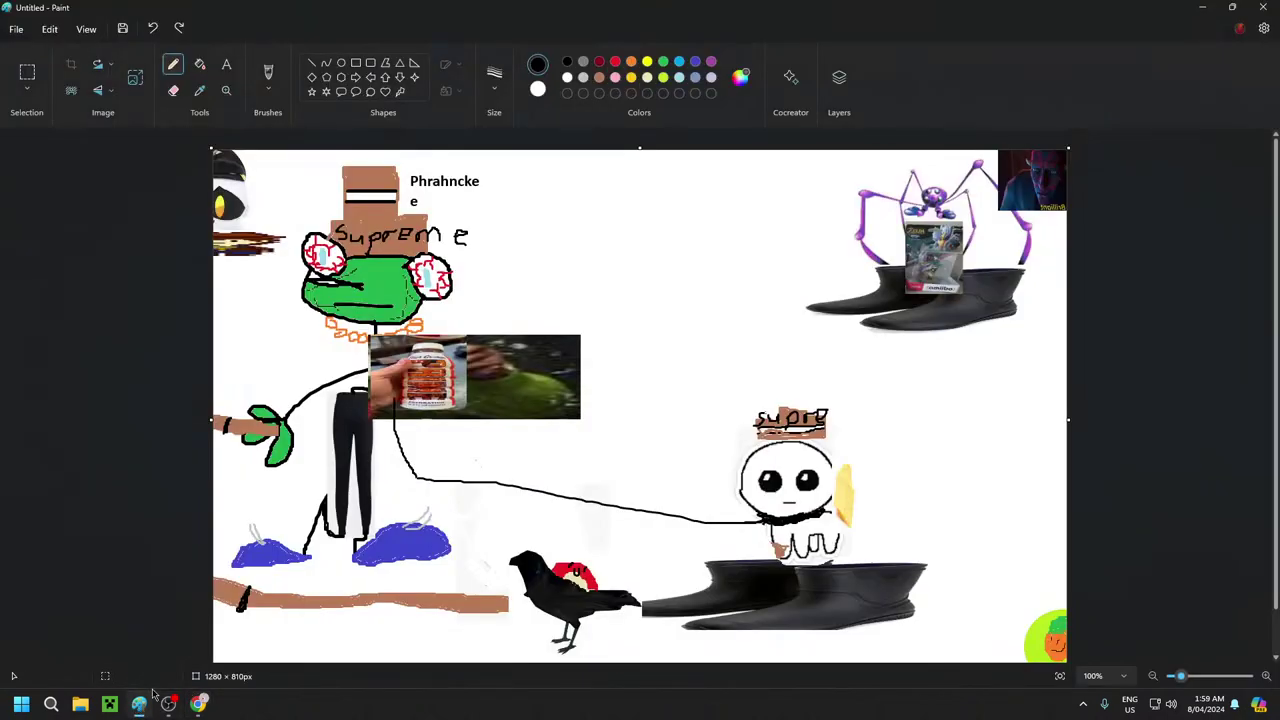
key("ctrl+v")
left_click_drag(340, 212, 771, 276)
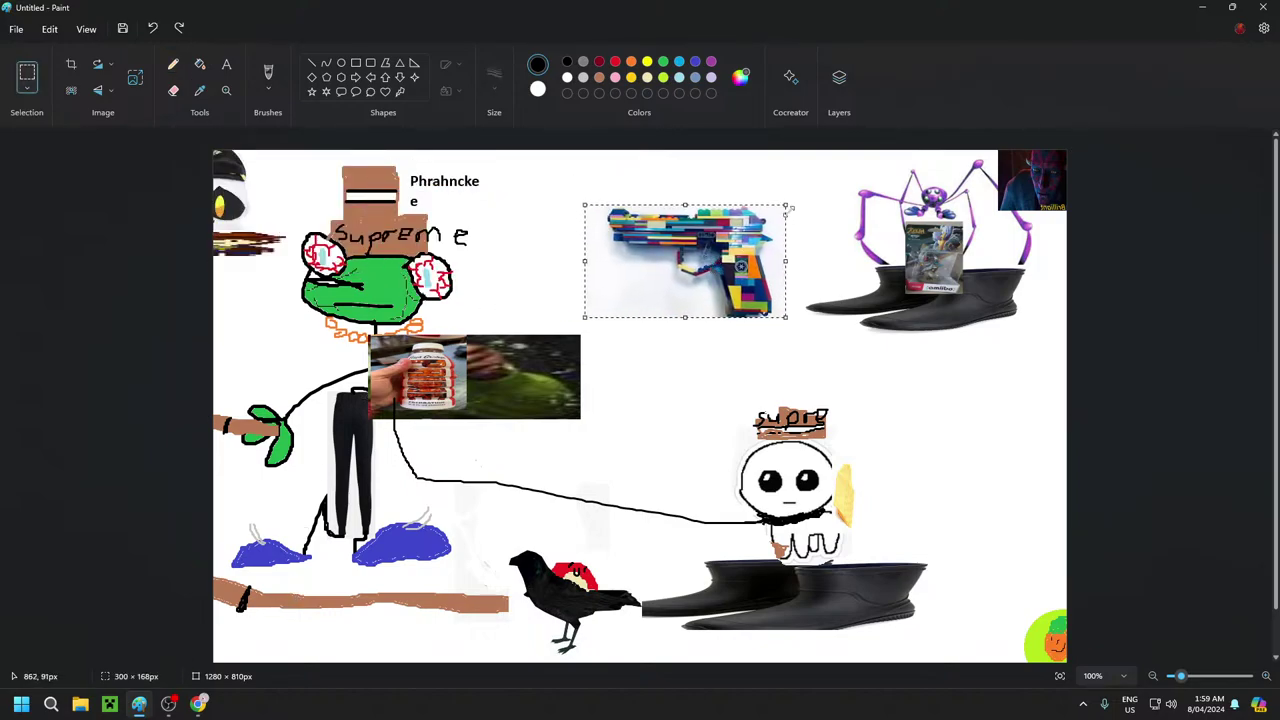
left_click_drag(788, 202, 741, 537)
left_click(690, 313)
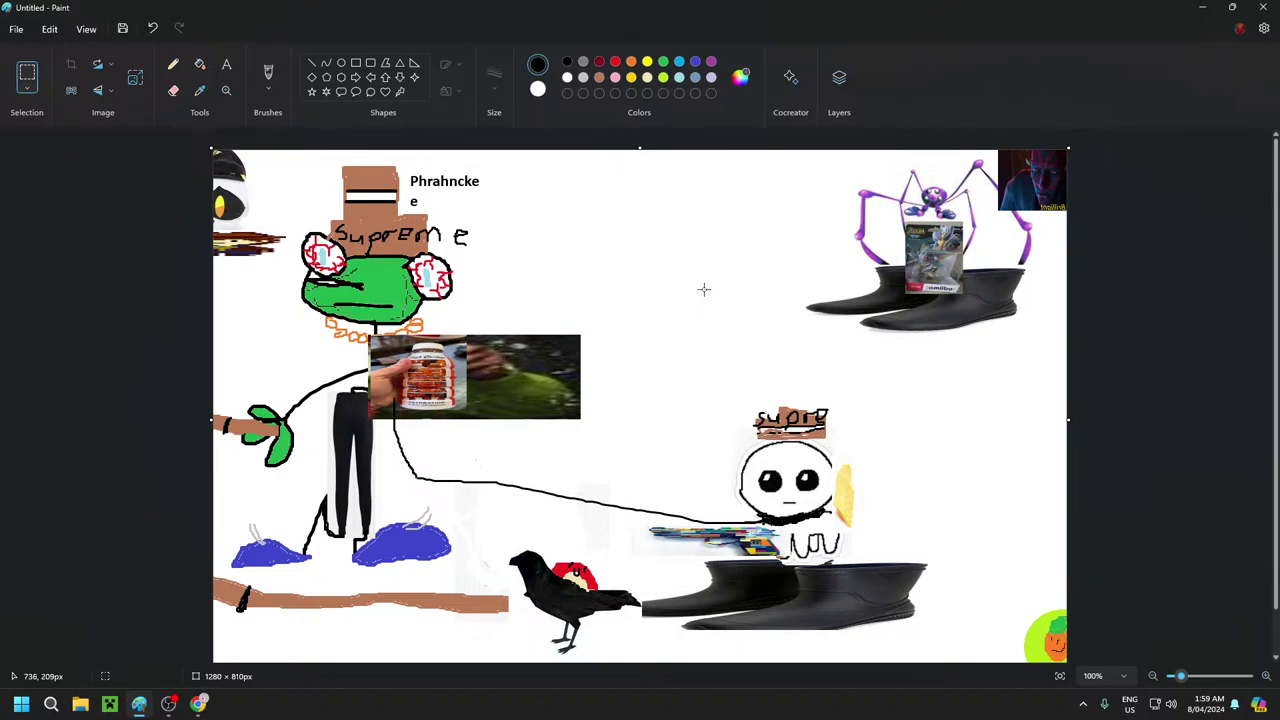
Switch to Chrome and replace the Lego gun search with an image search for "beesechurger"
left_click(199, 704)
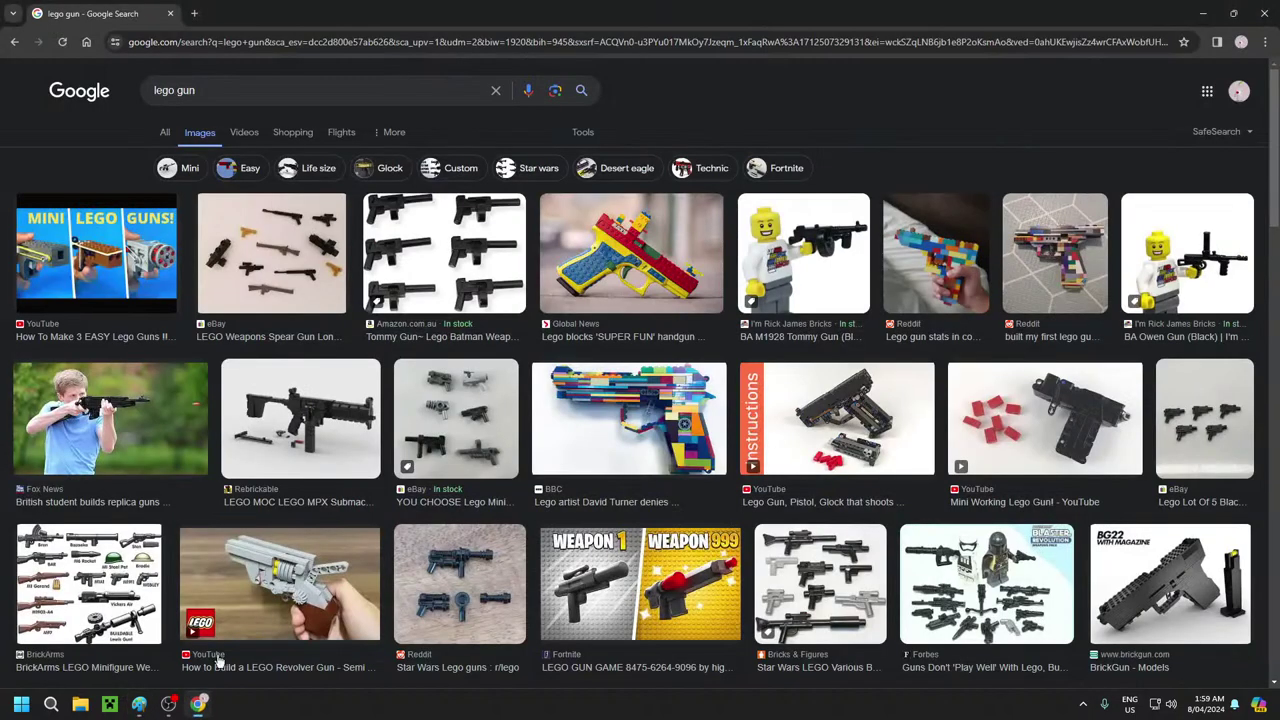
left_click_drag(210, 95, 3, 124)
type("beese")
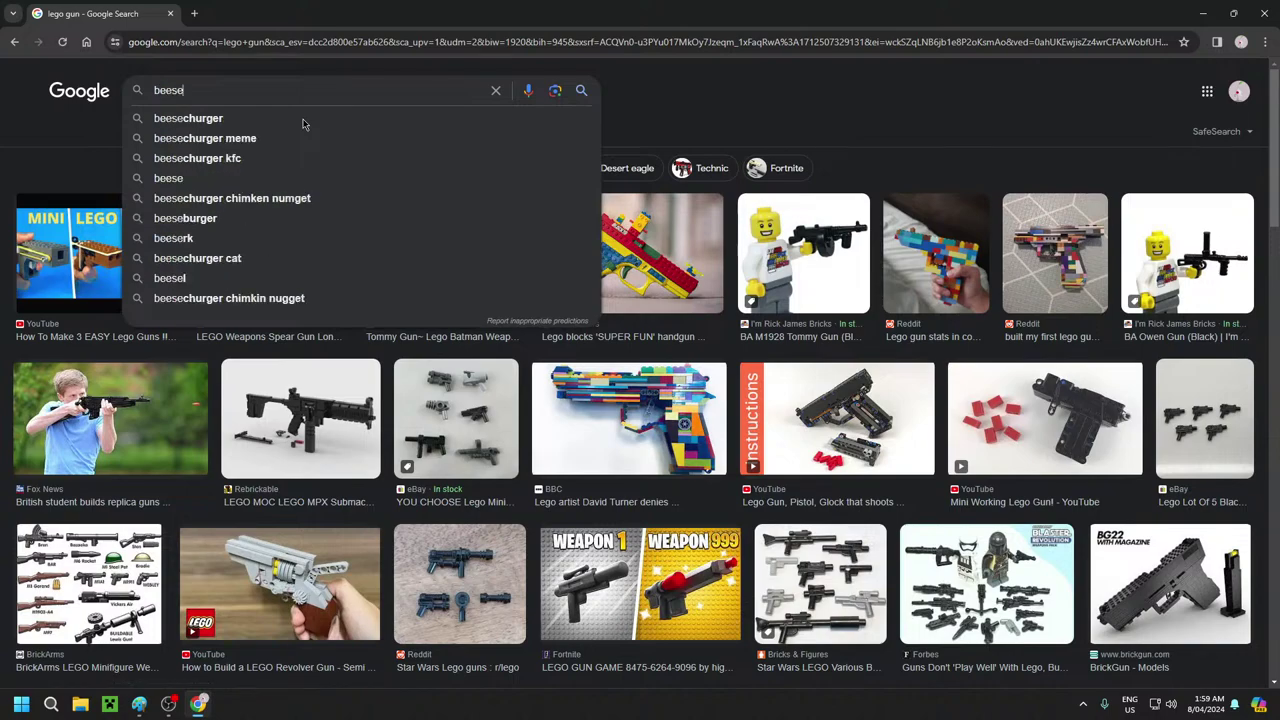
type("churger")
key("Return")
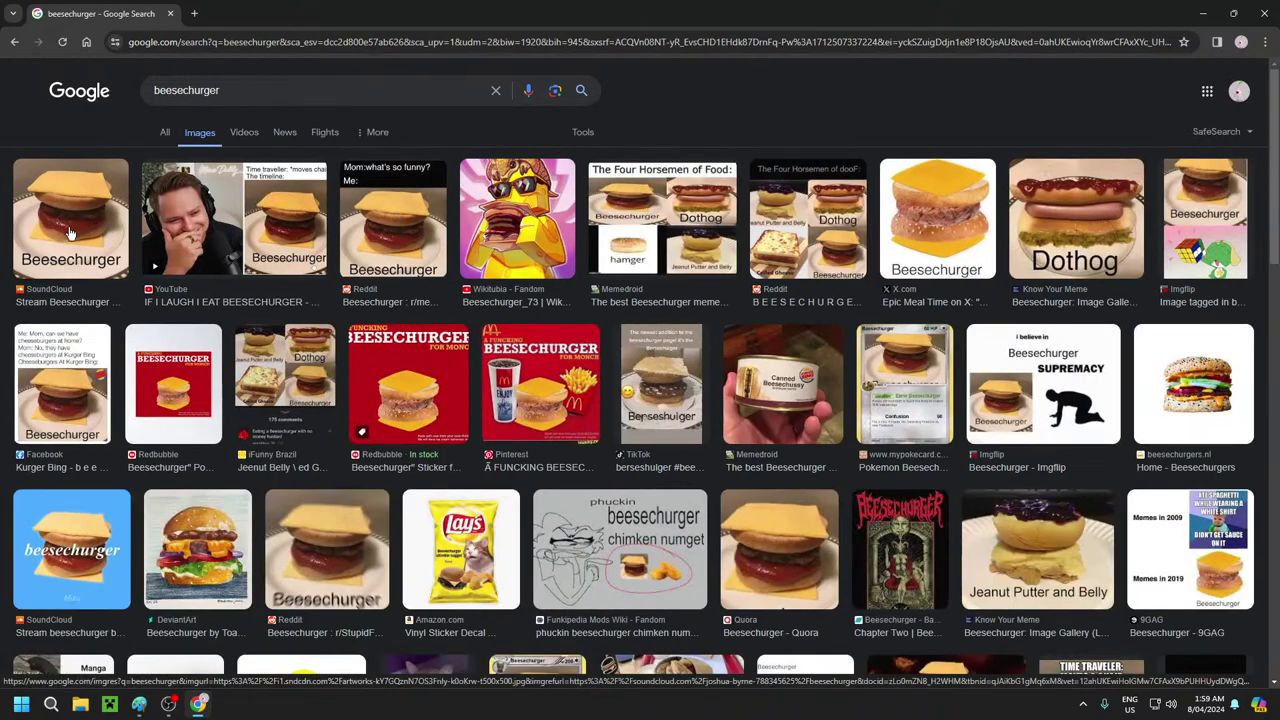
Copy the Reddit Beesechurger image and paste it in Paint on the blank area beside the dweevil's boots
right_click(323, 550)
left_click(405, 467)
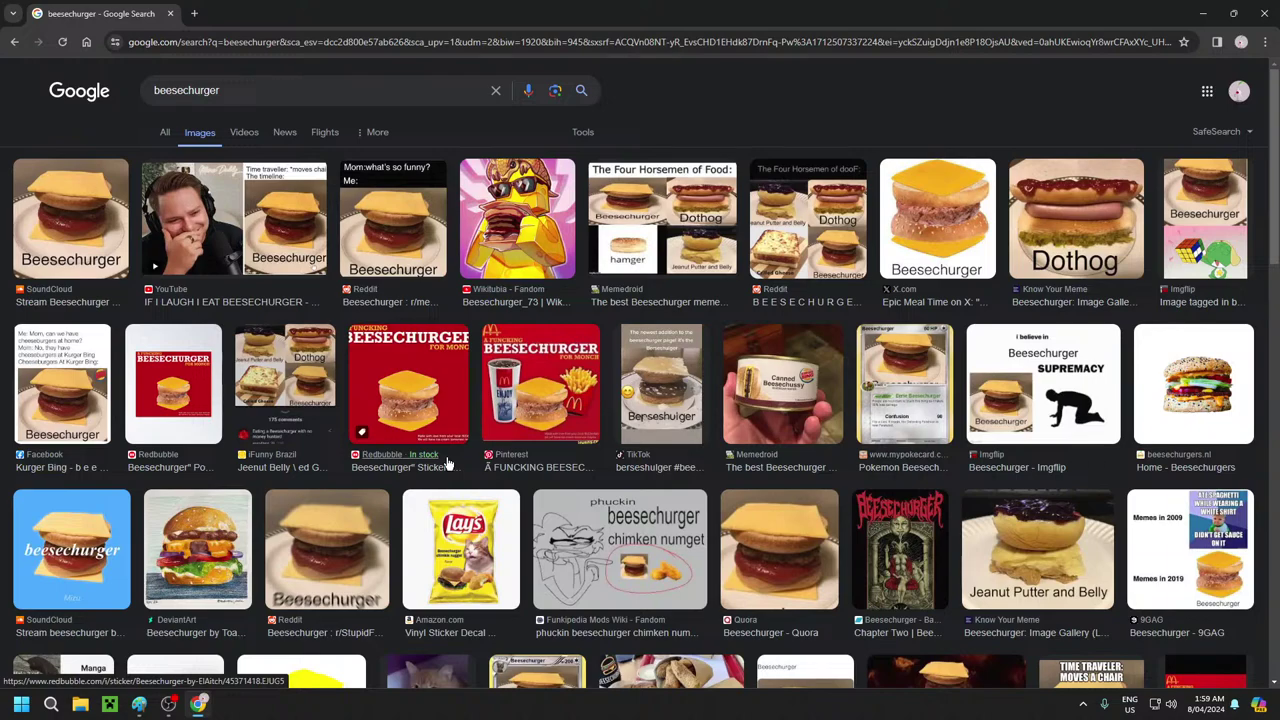
key("alt+Tab")
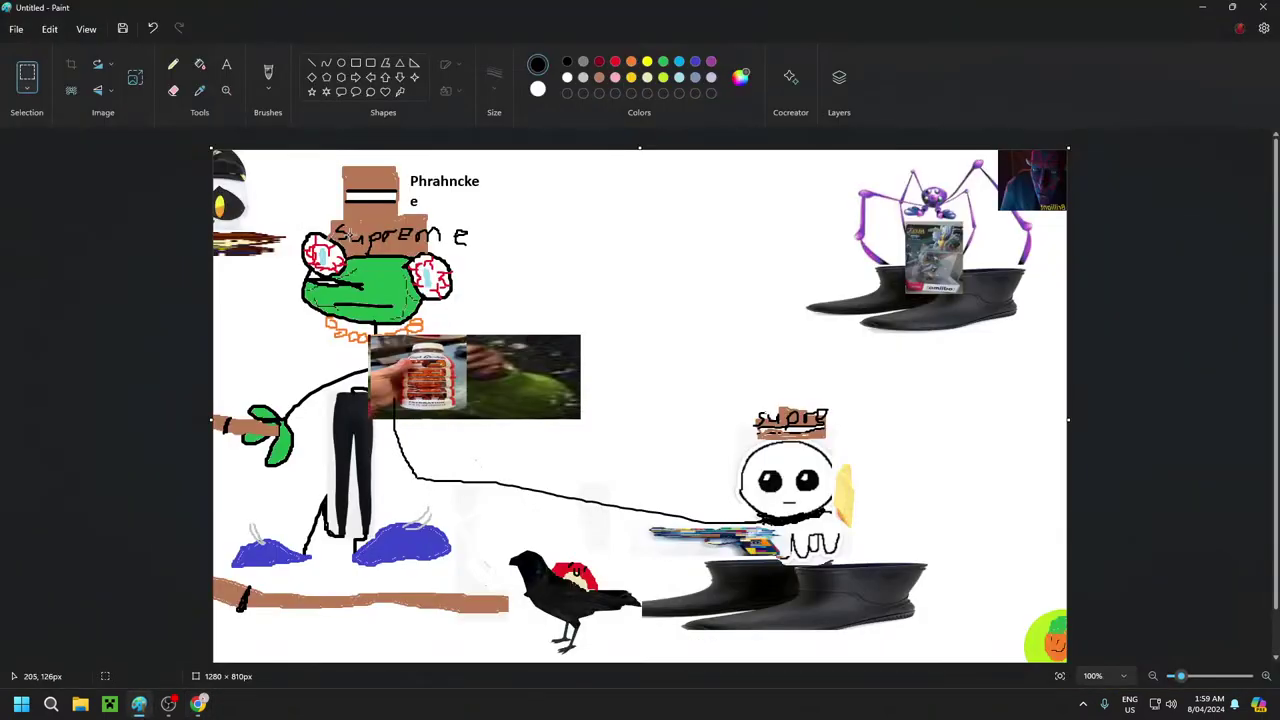
key("ctrl+v")
left_click_drag(320, 230, 739, 283)
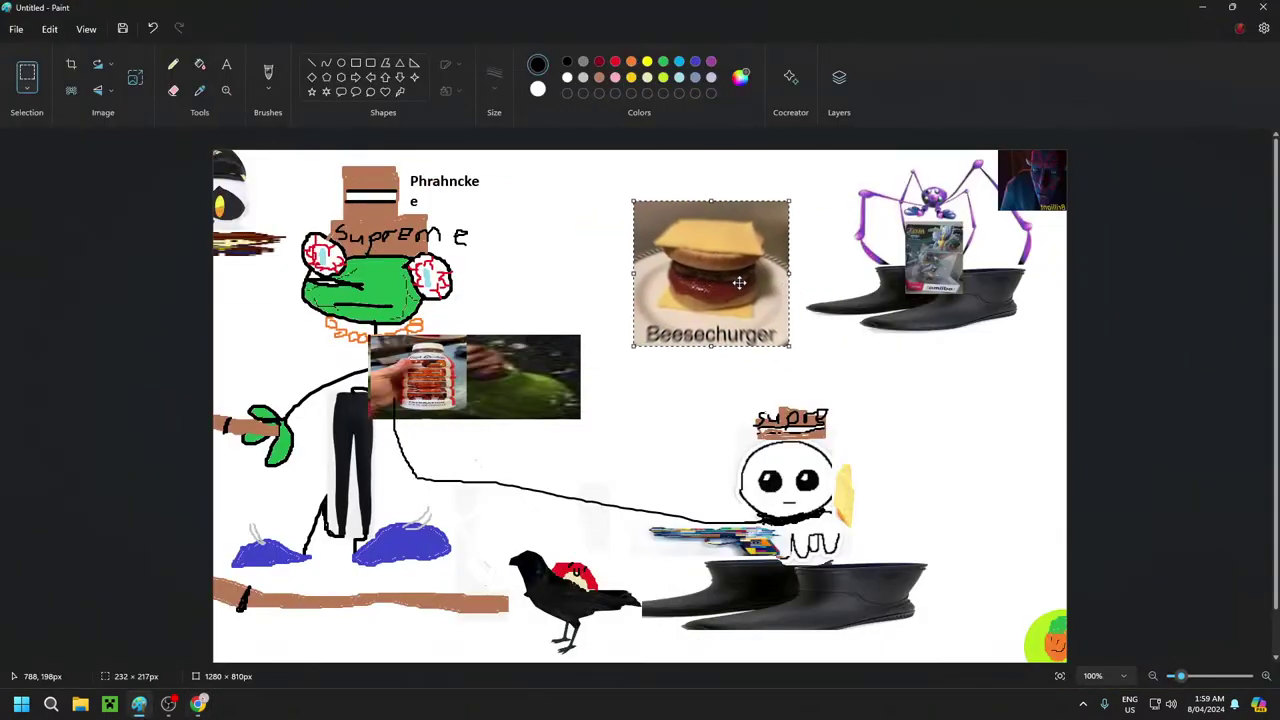
Reshape the Beesechurger image into a 43 × 508 px vertical strip between the yippie and the canvas edge, below the dweevil's boots
left_click_drag(790, 202, 660, 124)
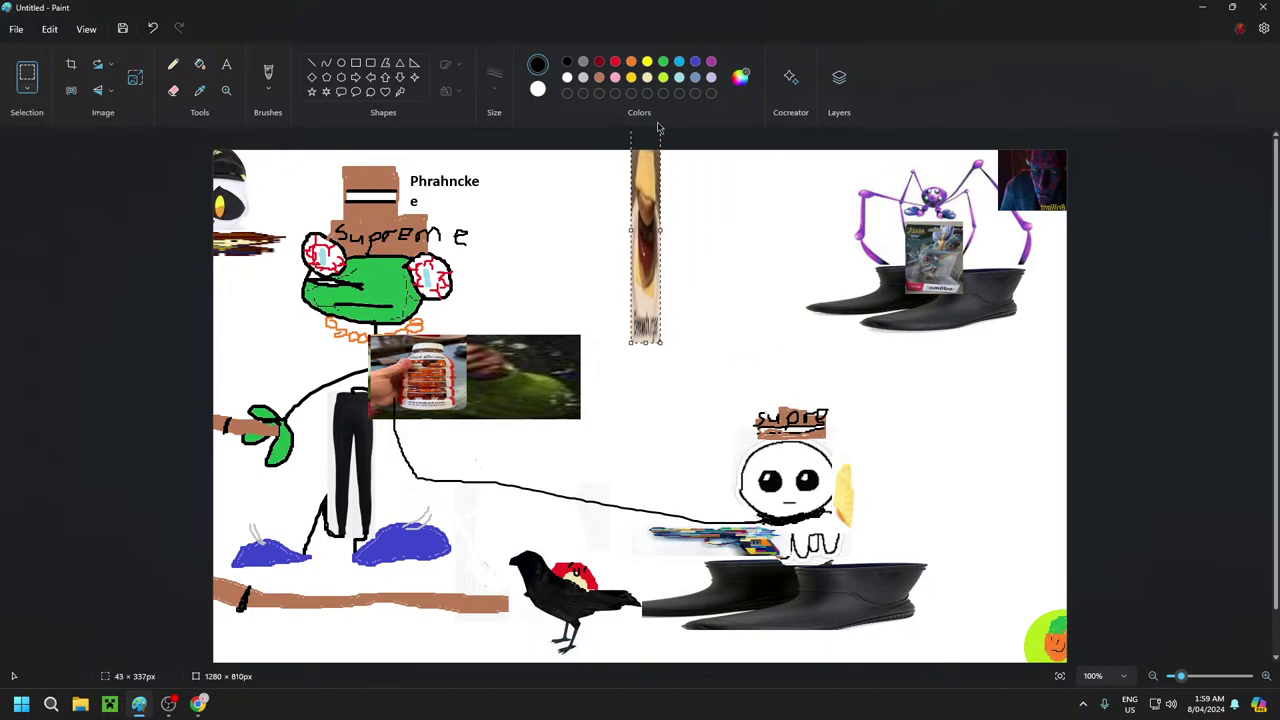
left_click_drag(648, 208, 969, 534)
left_click_drag(968, 443, 979, 328)
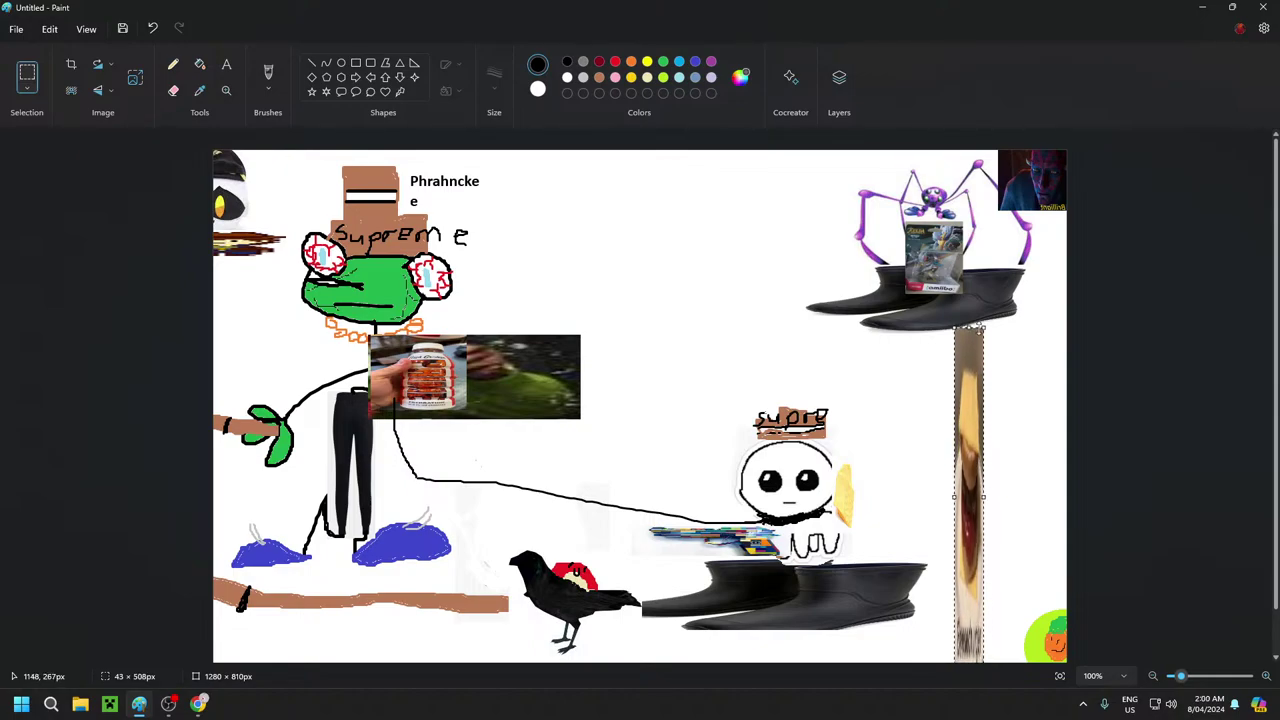
Deselect the Beesechurger strip, switch to Chrome and replace the beesechurger search with an image search for "corn"
left_click(574, 252)
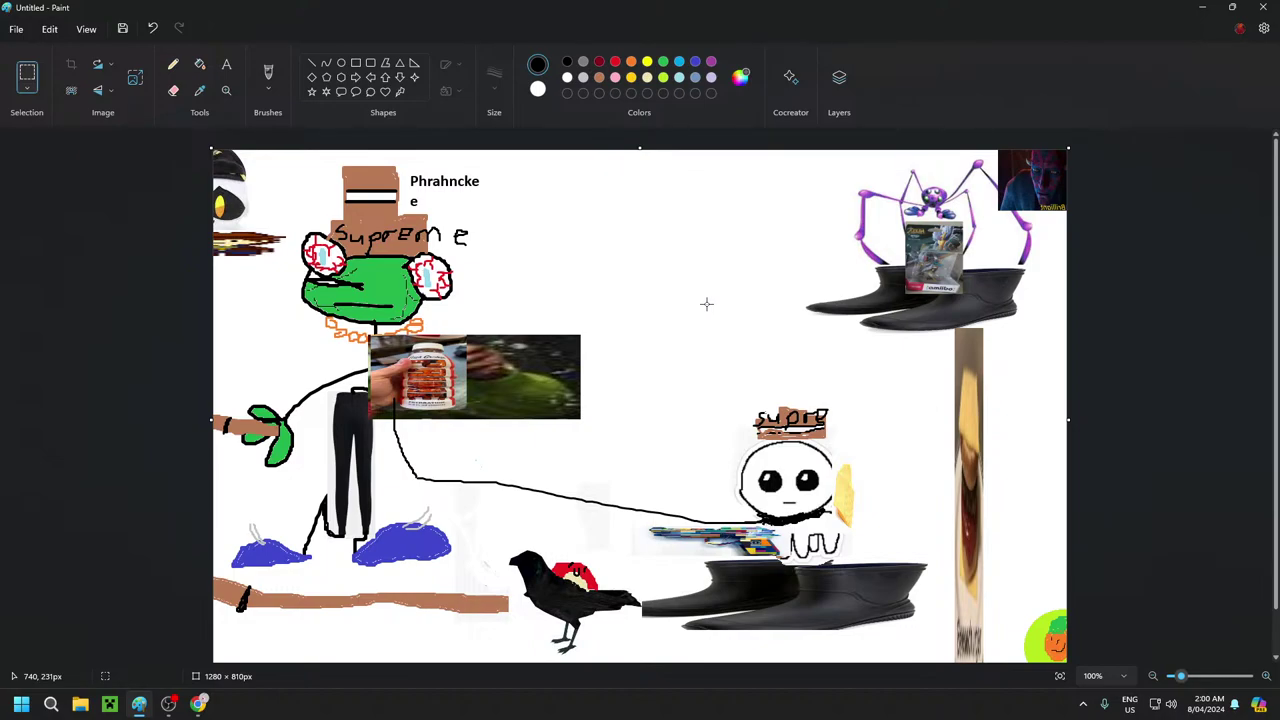
scroll(706, 304, "down", 1)
scroll(734, 320, "up", 1)
left_click(198, 704)
double_click(232, 90)
type("corn")
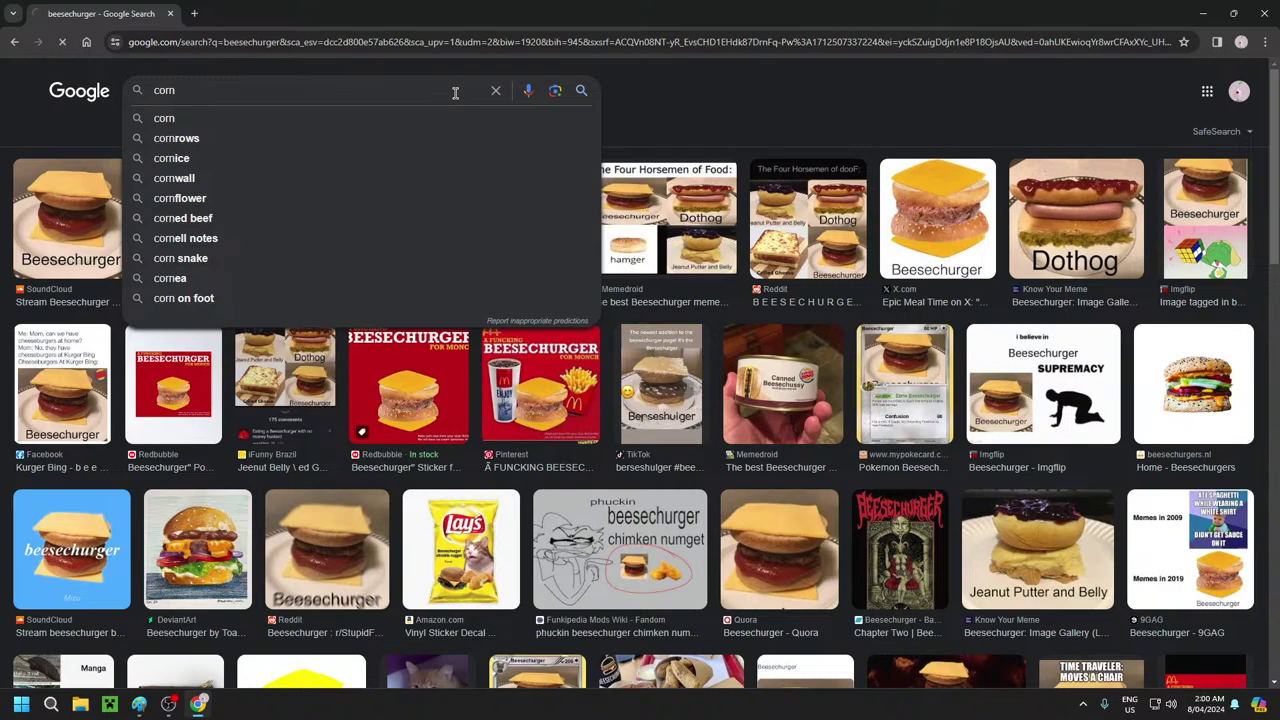
key("Return")
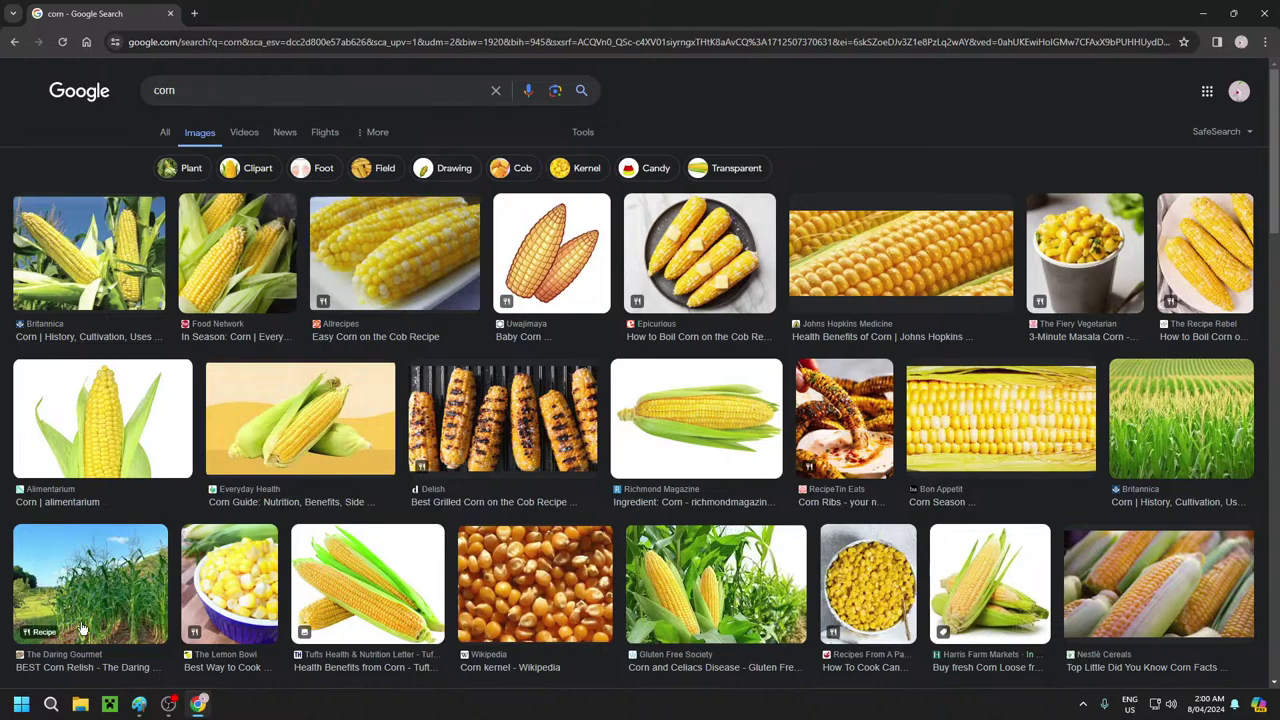
Switch to Paint, outline a small wavy corn cob beside the crow's feet with a 5px gold brush, and fill it with gold
left_click(139, 704)
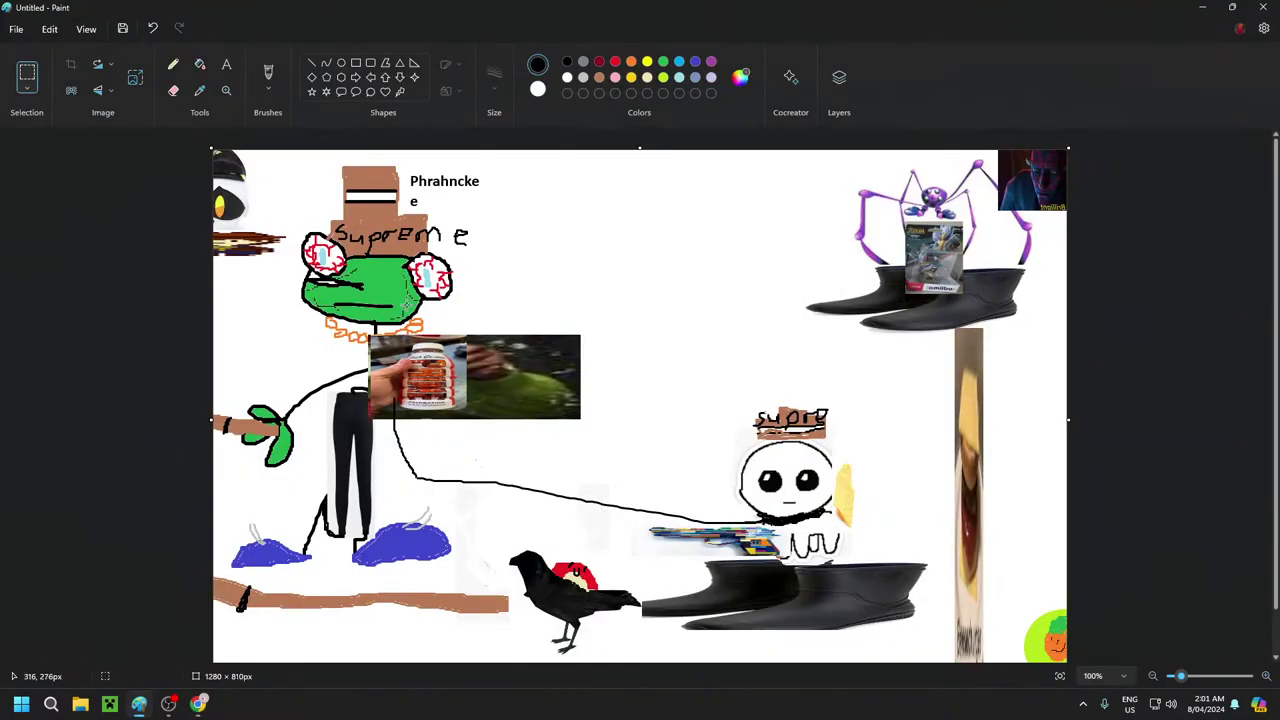
left_click(632, 77)
left_click(263, 76)
left_click(494, 80)
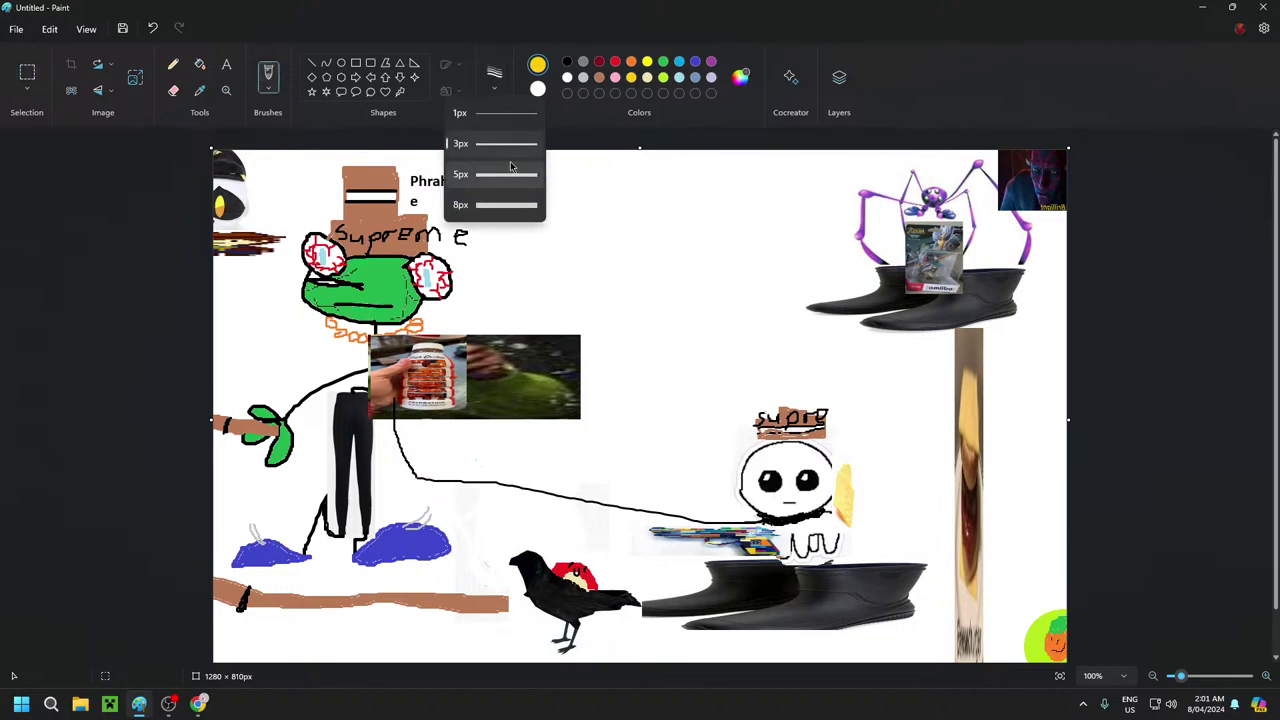
left_click(494, 174)
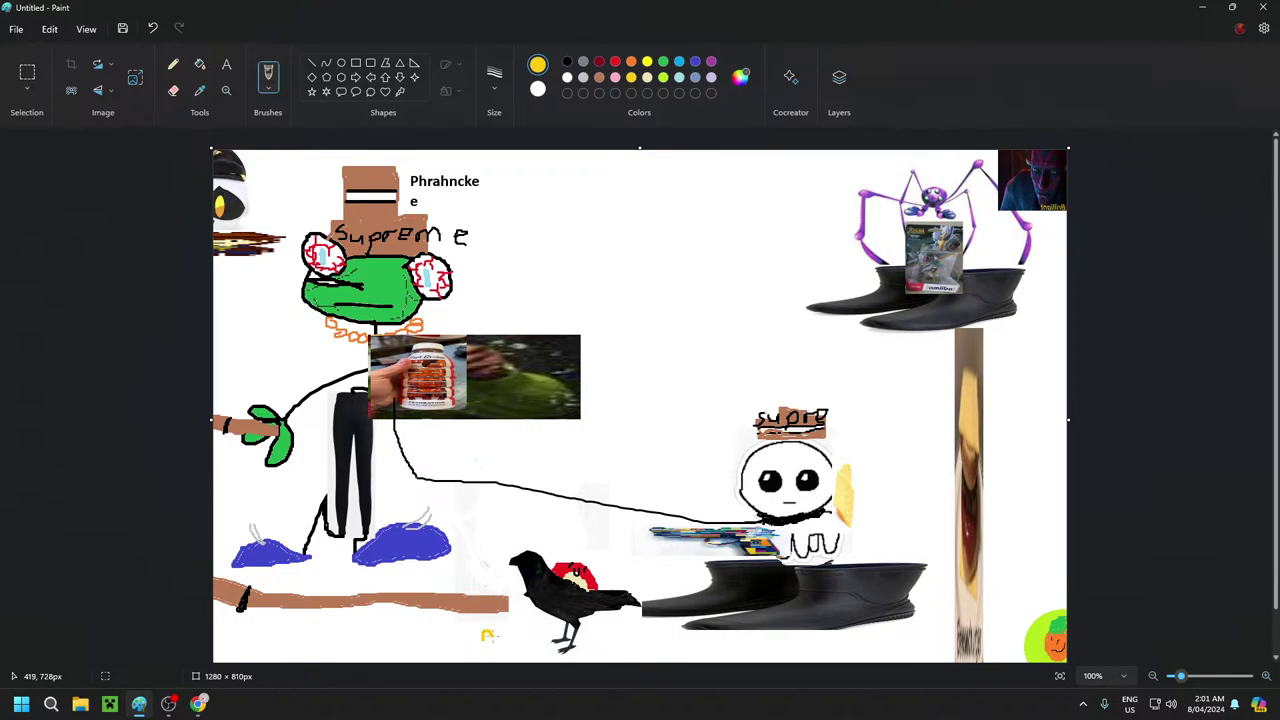
mouse_move(498, 627)
left_mouse_down()
mouse_move(532, 622)
mouse_move(538, 648)
mouse_move(516, 643)
left_mouse_up()
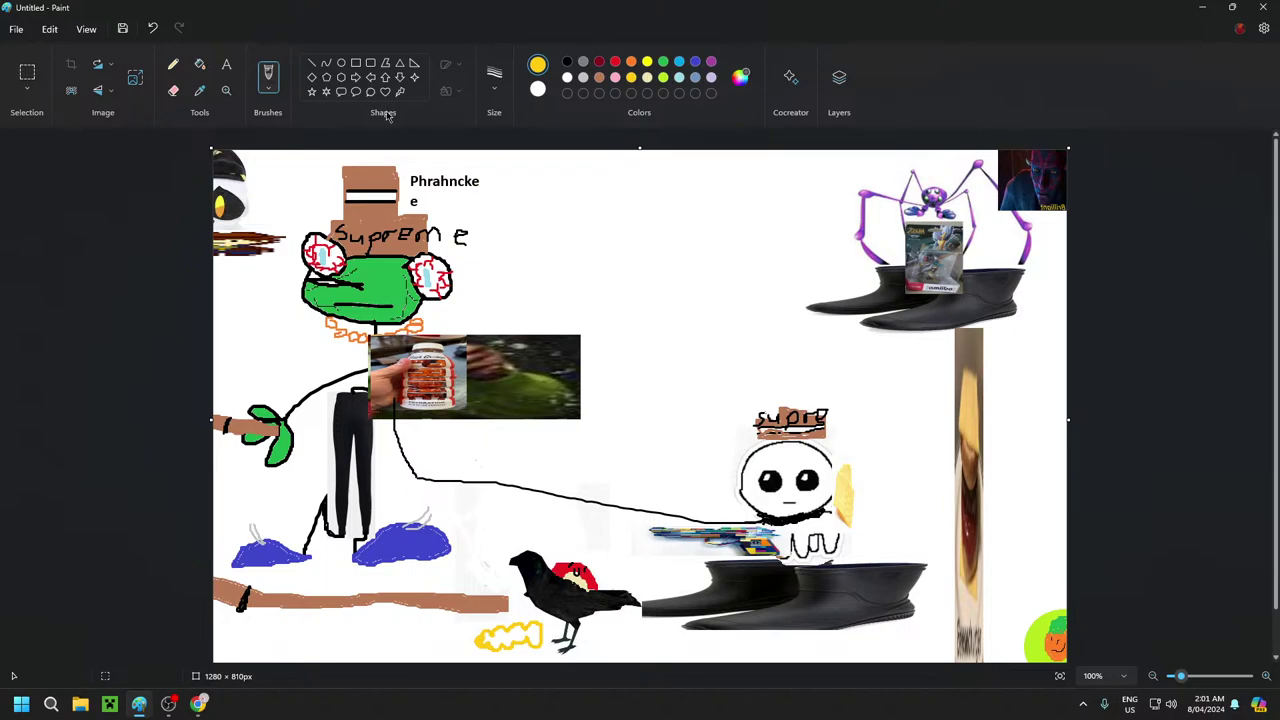
left_click(200, 65)
left_click(520, 634)
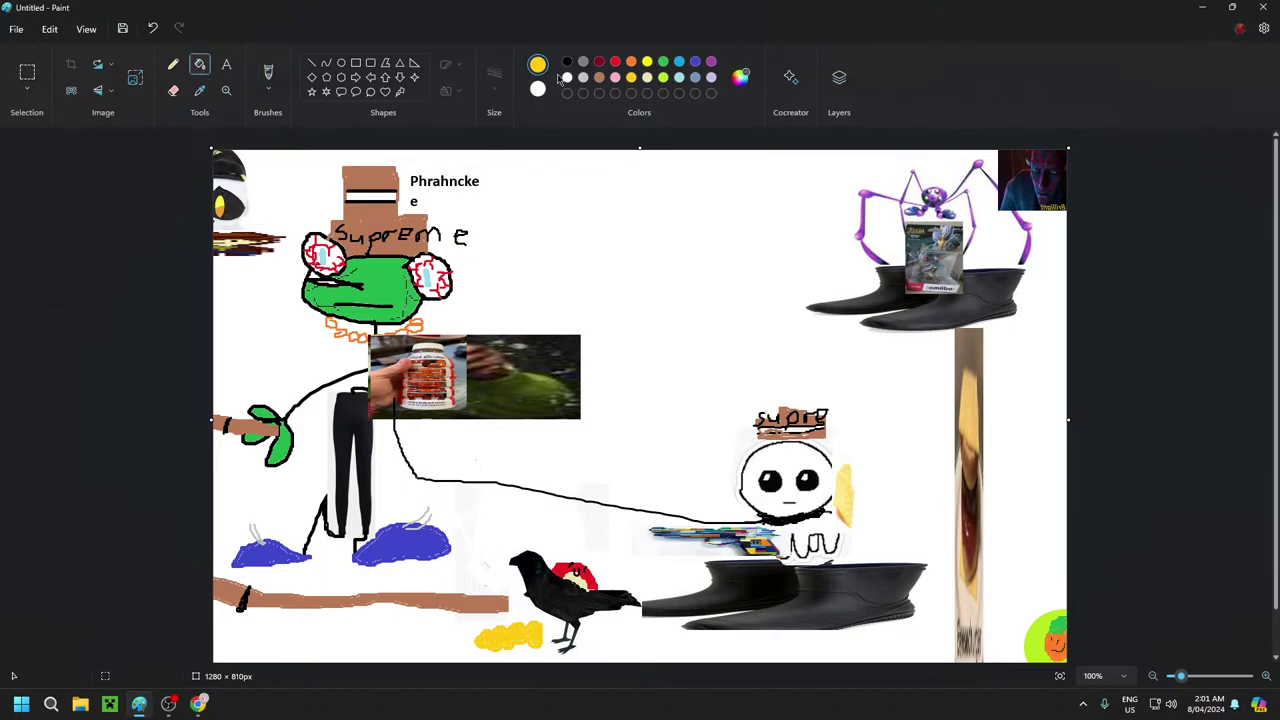
Paint a green husk around the end of the yellow corn cob beside the crow, using the brush
left_click(664, 62)
left_click(268, 72)
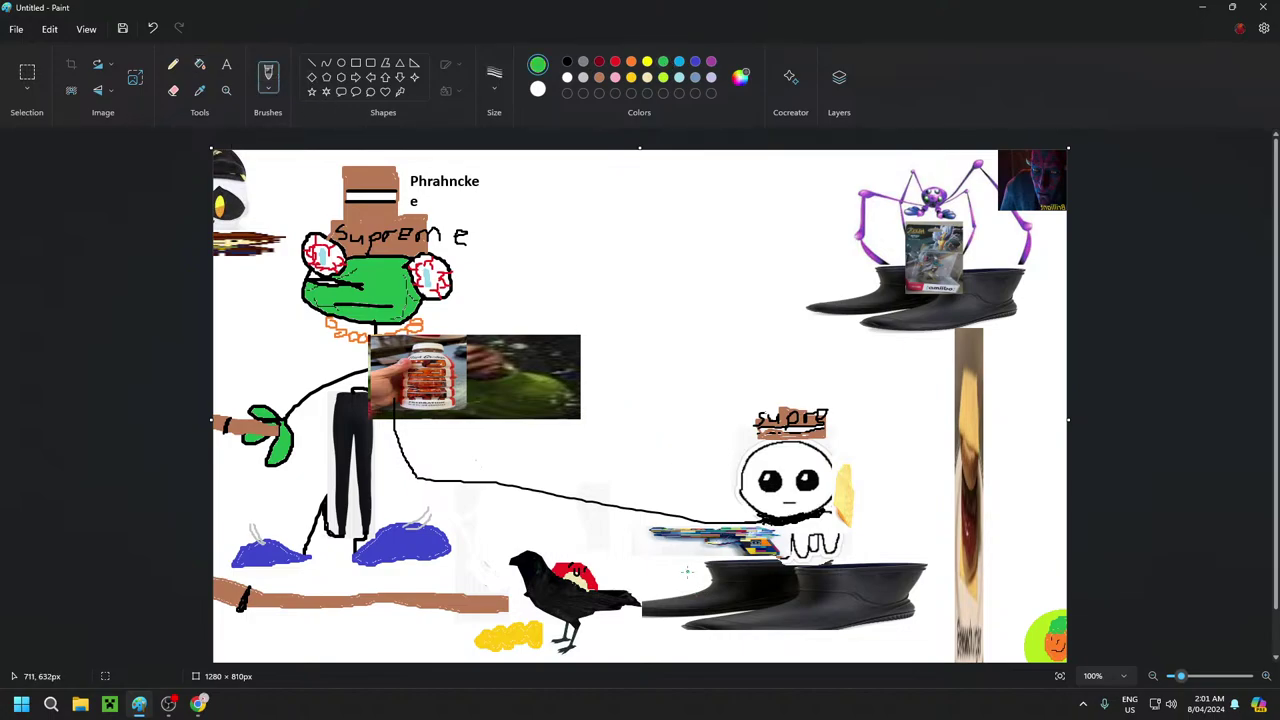
mouse_move(545, 637)
left_mouse_down()
mouse_move(522, 654)
mouse_move(543, 635)
mouse_move(540, 620)
mouse_move(516, 620)
mouse_move(546, 638)
mouse_move(554, 624)
left_mouse_up()
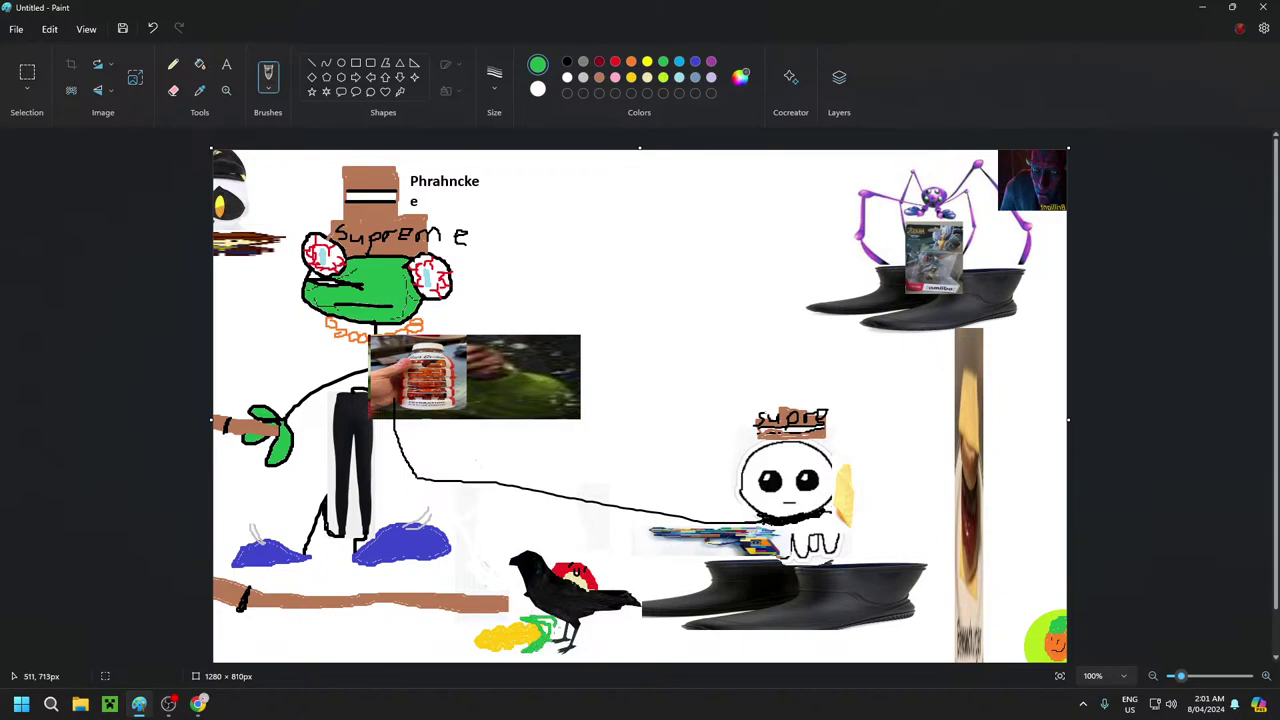
left_click(152, 27)
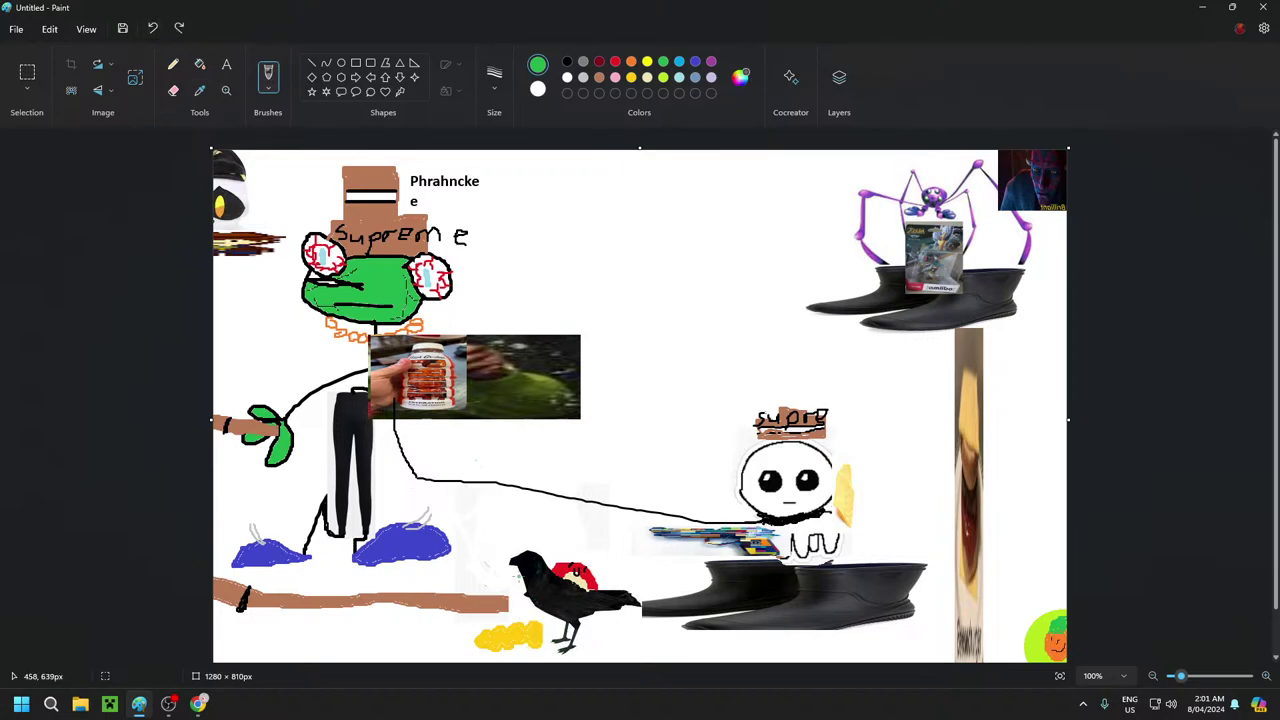
left_click_drag(542, 638, 523, 649)
mouse_move(540, 635)
left_mouse_down()
mouse_move(520, 618)
mouse_move(546, 629)
left_mouse_up()
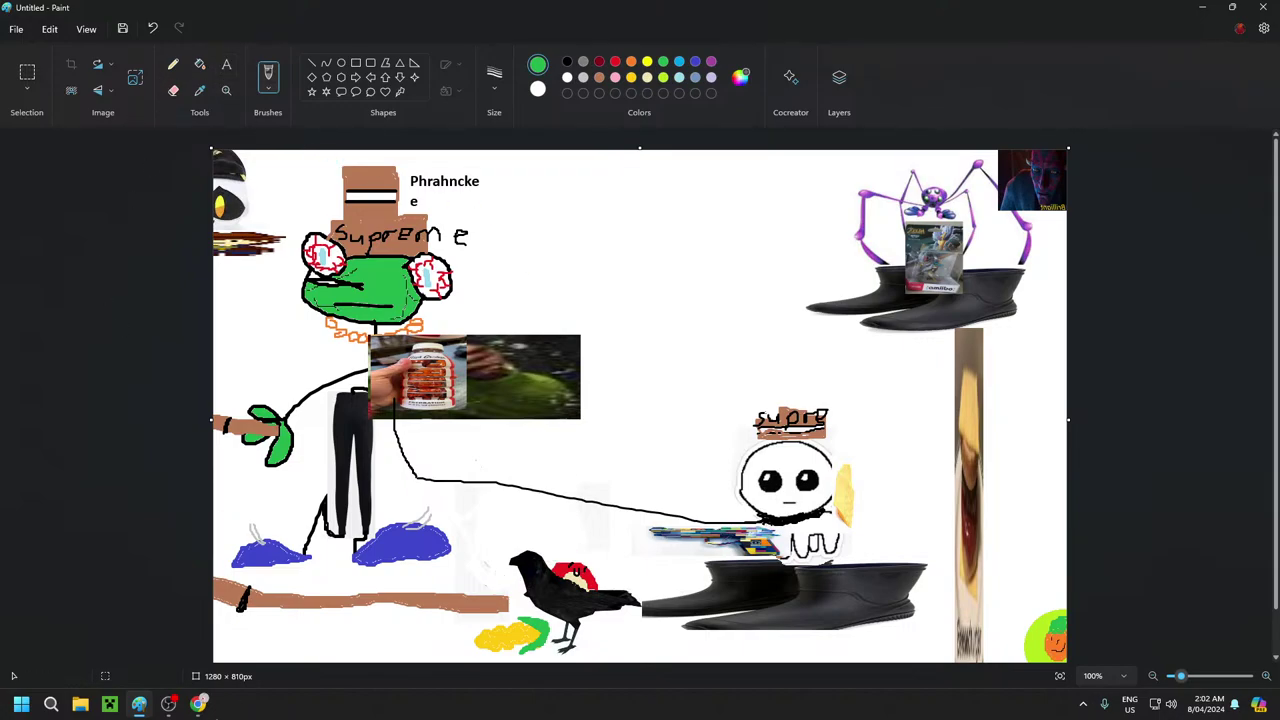
Switch to Chrome and clear the old image search query, then return to Paint and set the drawing colour to black
left_click(198, 704)
double_click(184, 89)
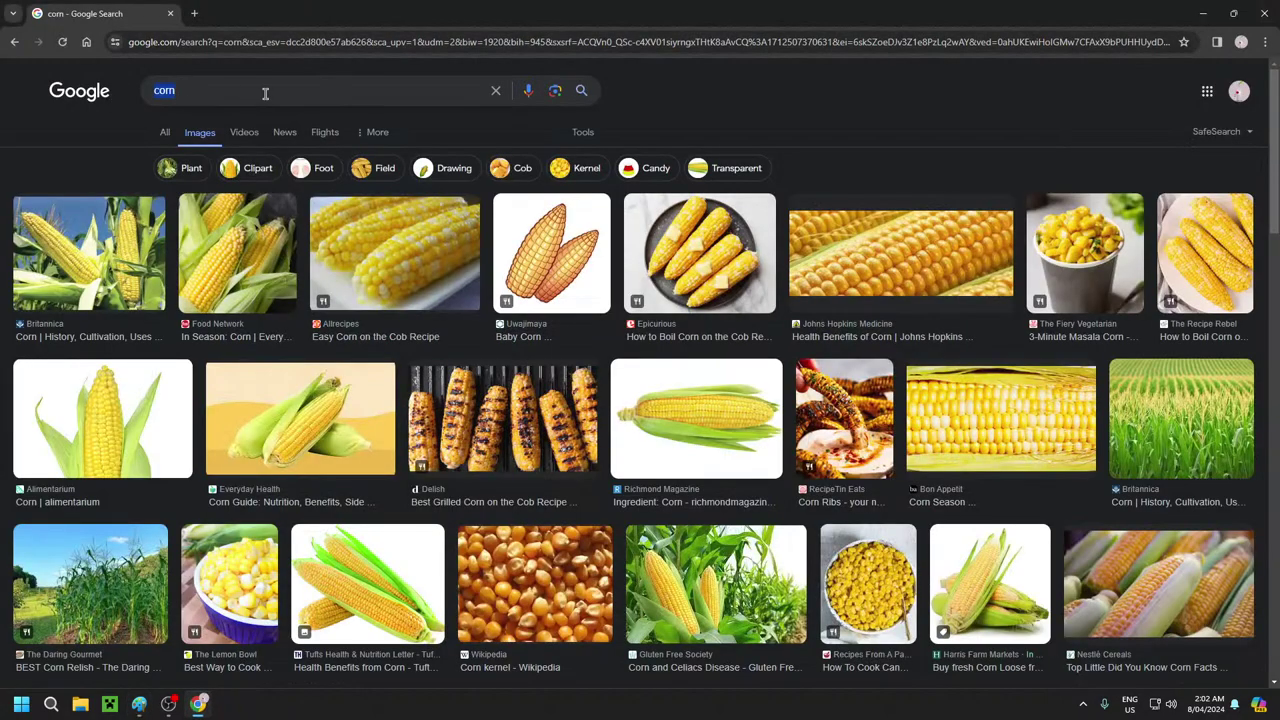
key("BackSpace")
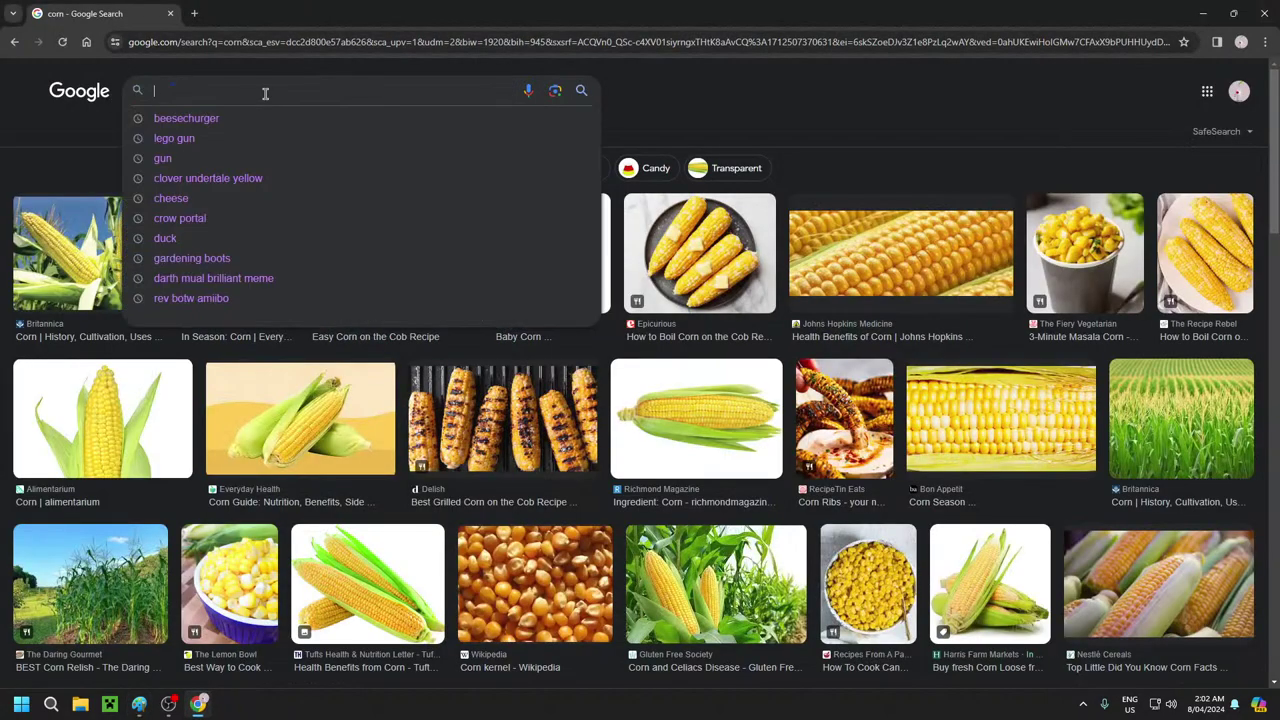
left_click(677, 112)
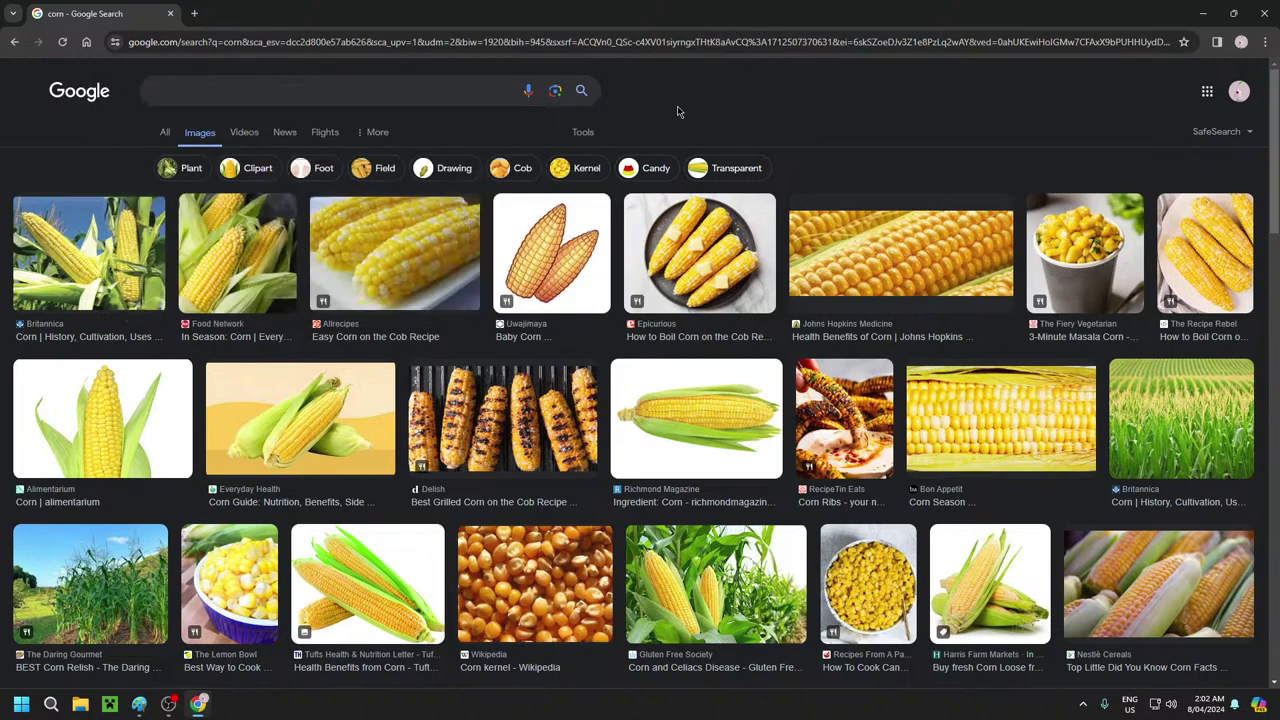
left_click(140, 703)
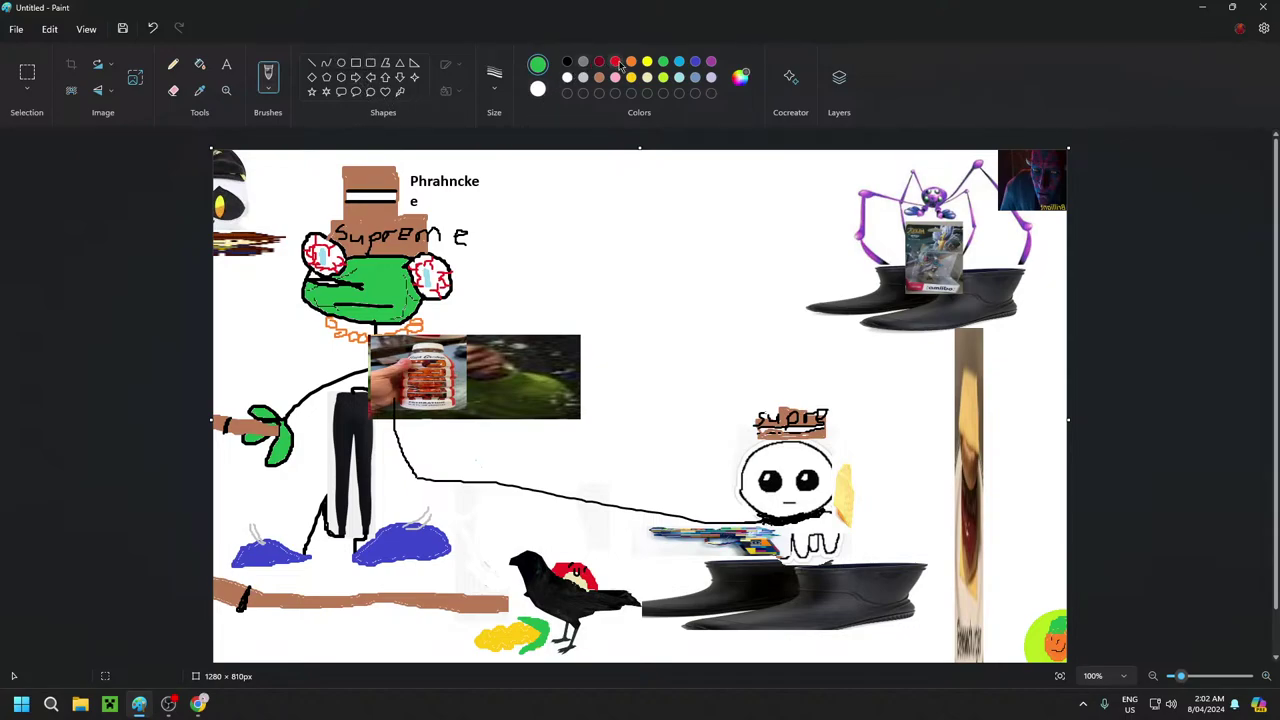
left_click(567, 62)
Switch to Chrome, search Google Images for "pikmin 3 world map" and copy the Pikipedia globe image
left_click(198, 704)
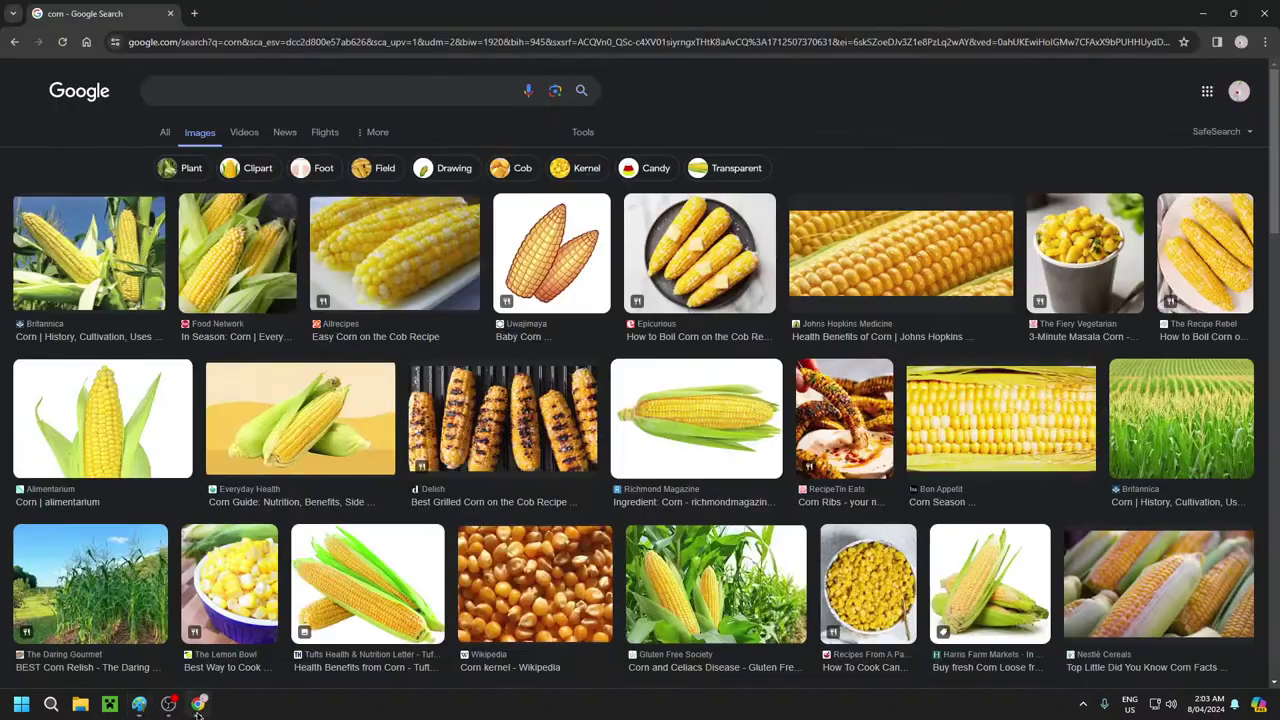
left_click(292, 89)
type("pikmin 3 ")
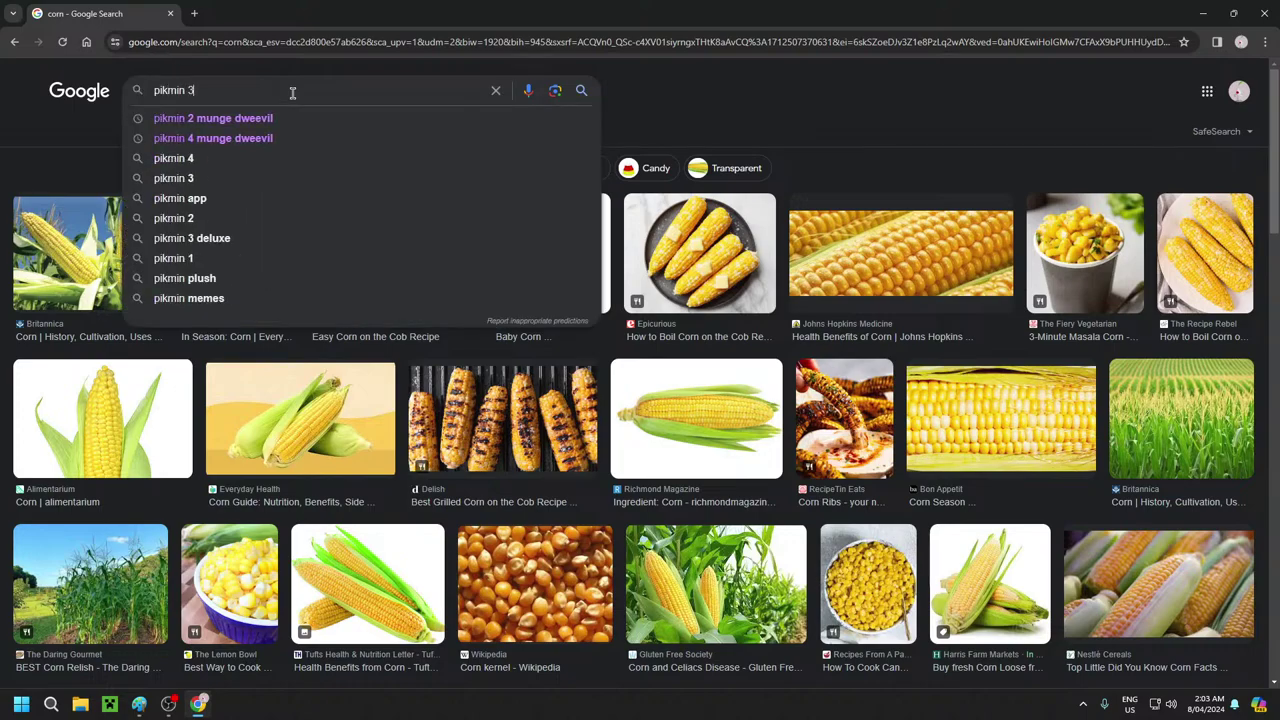
type("world map")
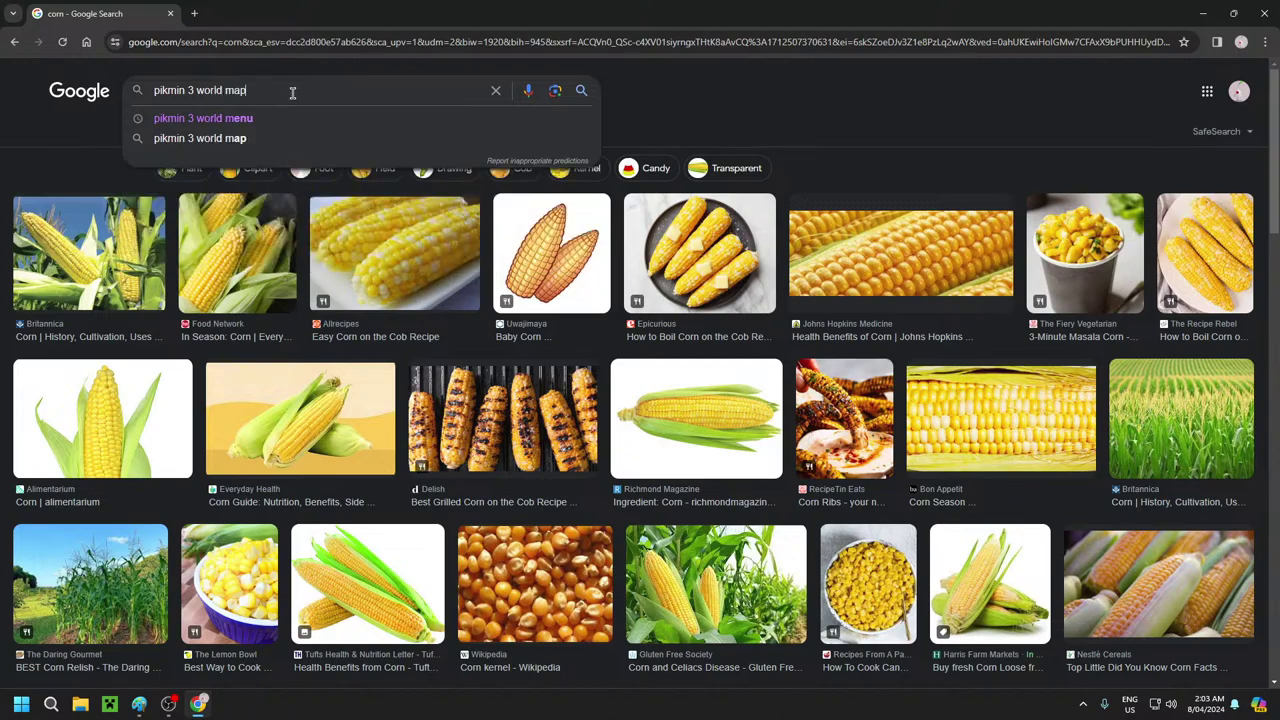
key("Return")
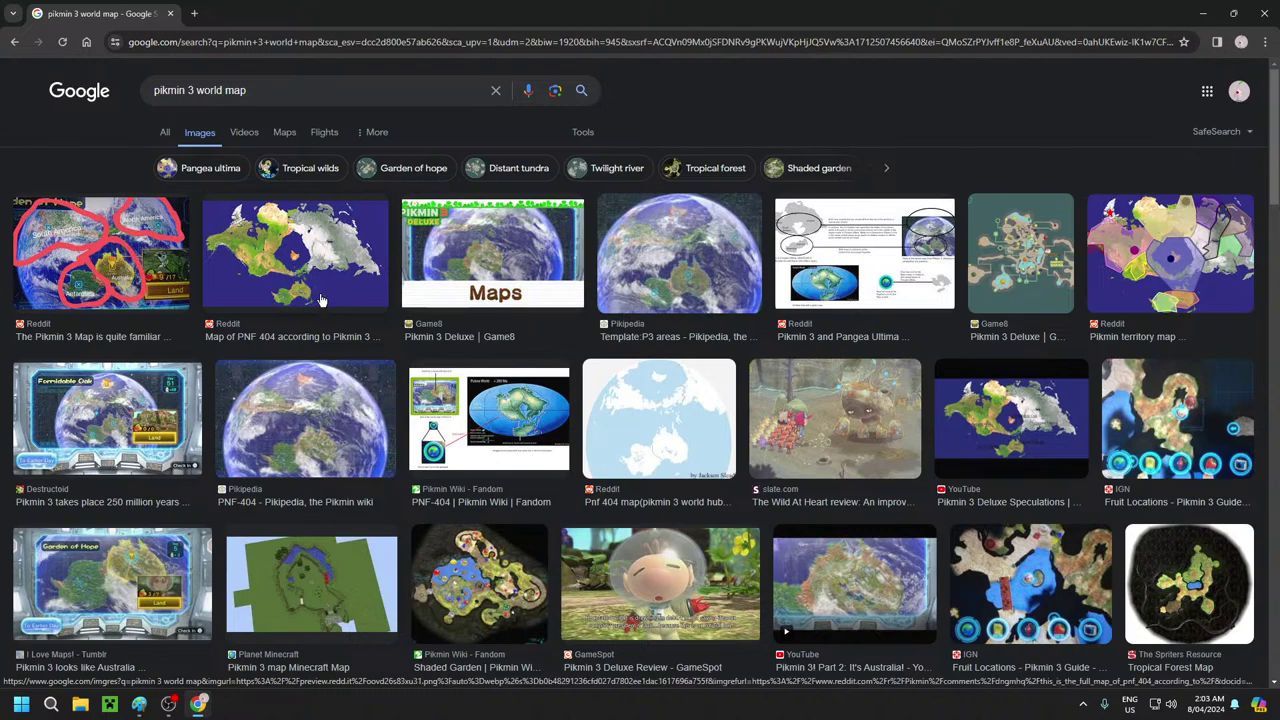
right_click(678, 247)
left_click(749, 416)
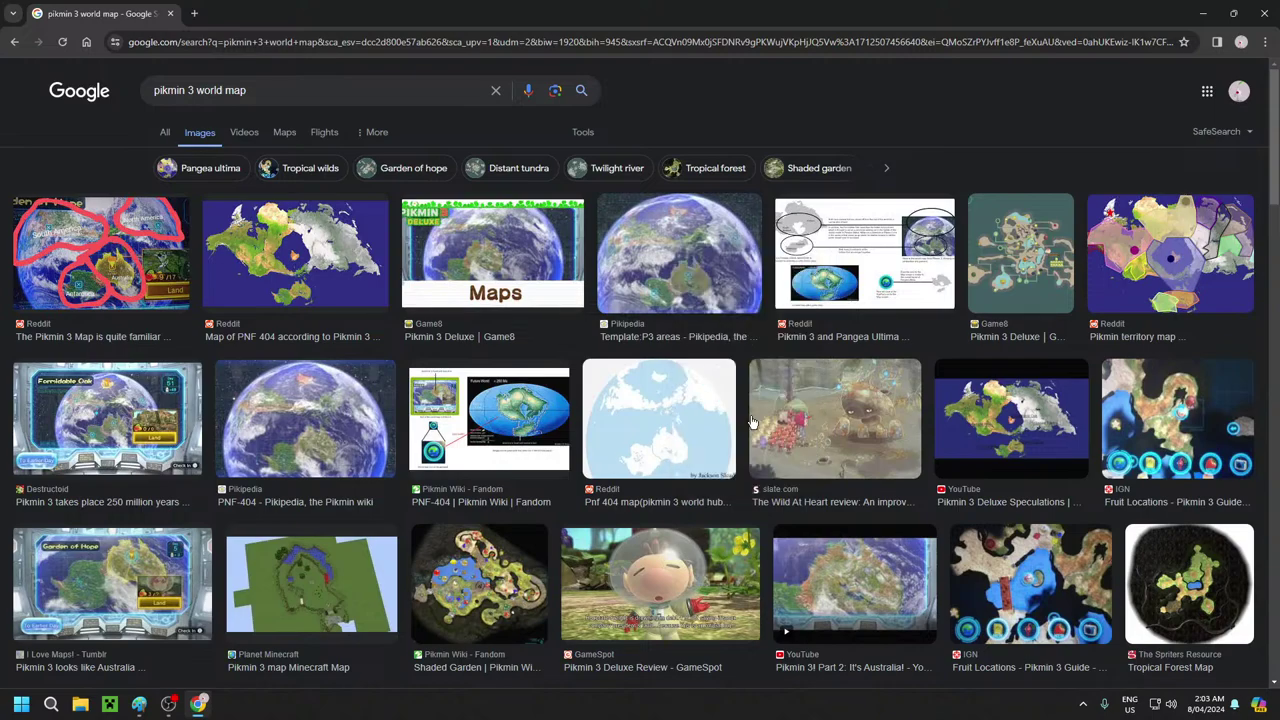
Switch to Paint, paste the globe image and place it at the canvas's upper edge, between the frog and the purple spider
left_click(139, 704)
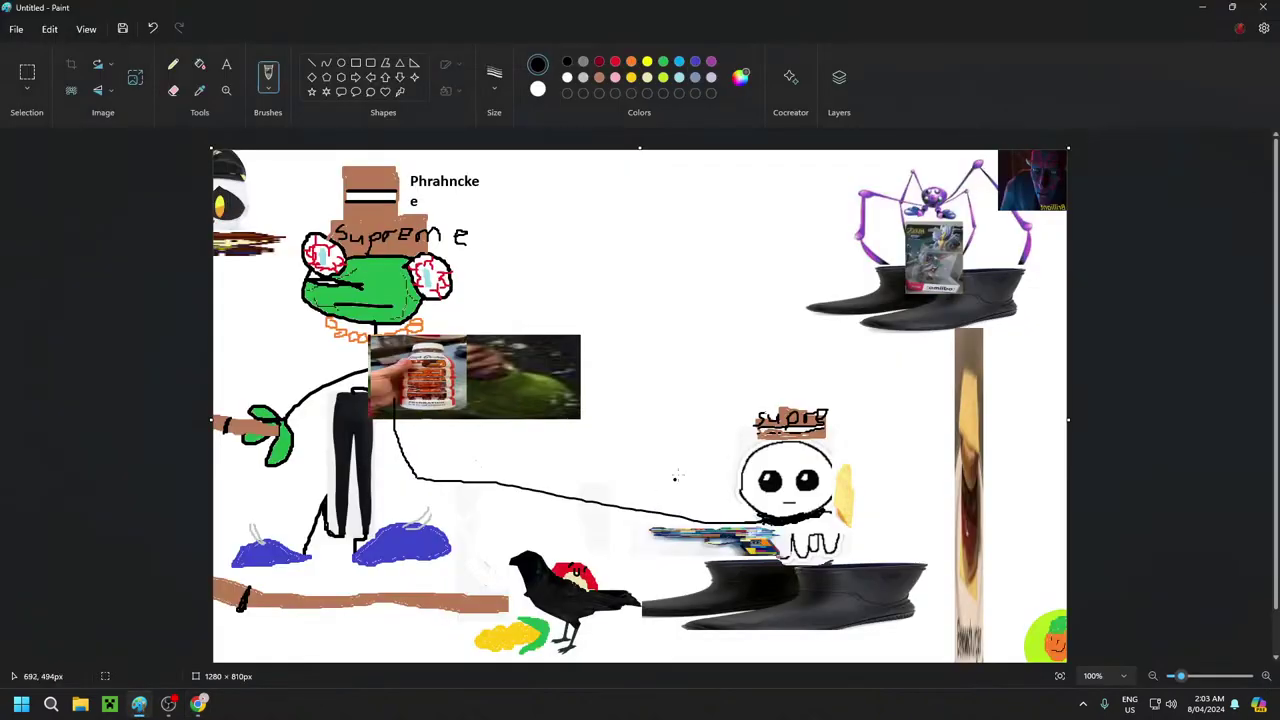
key("ctrl+v")
left_click_drag(383, 221, 690, 220)
left_click(711, 362)
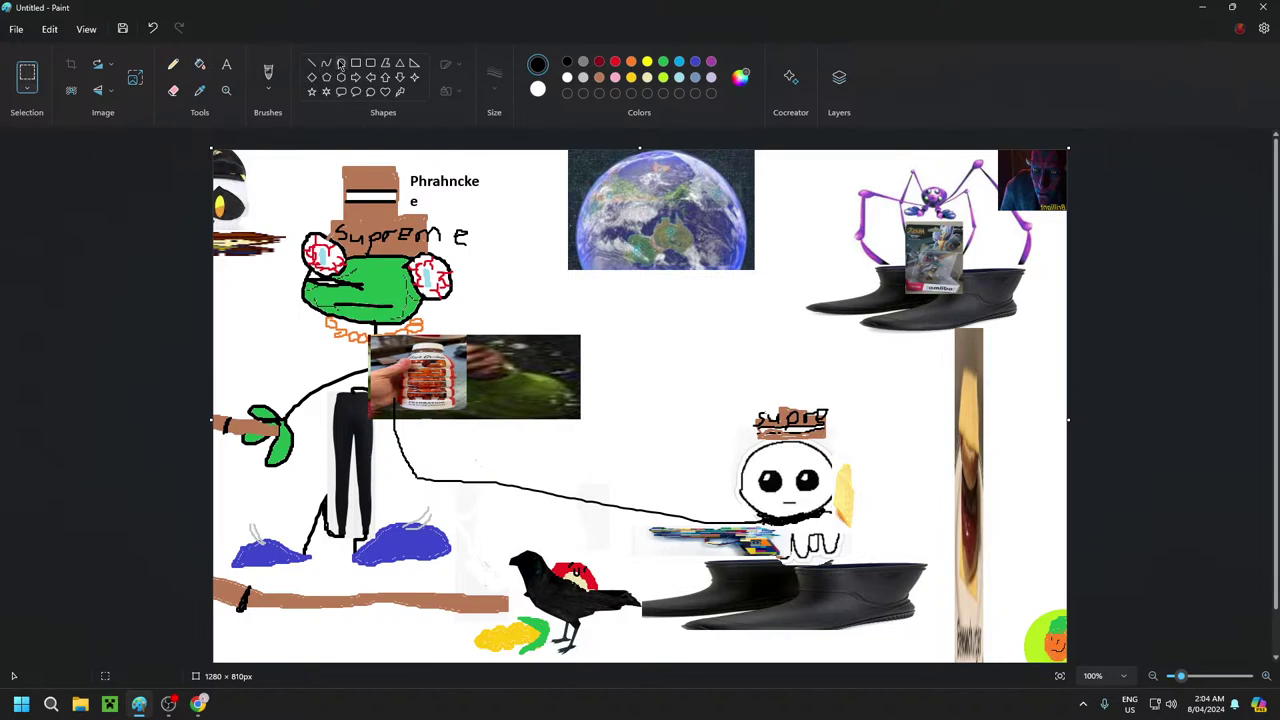
Add the text "!" just above the lime circle in the canvas's lower corner, then return to the brush
left_click(228, 67)
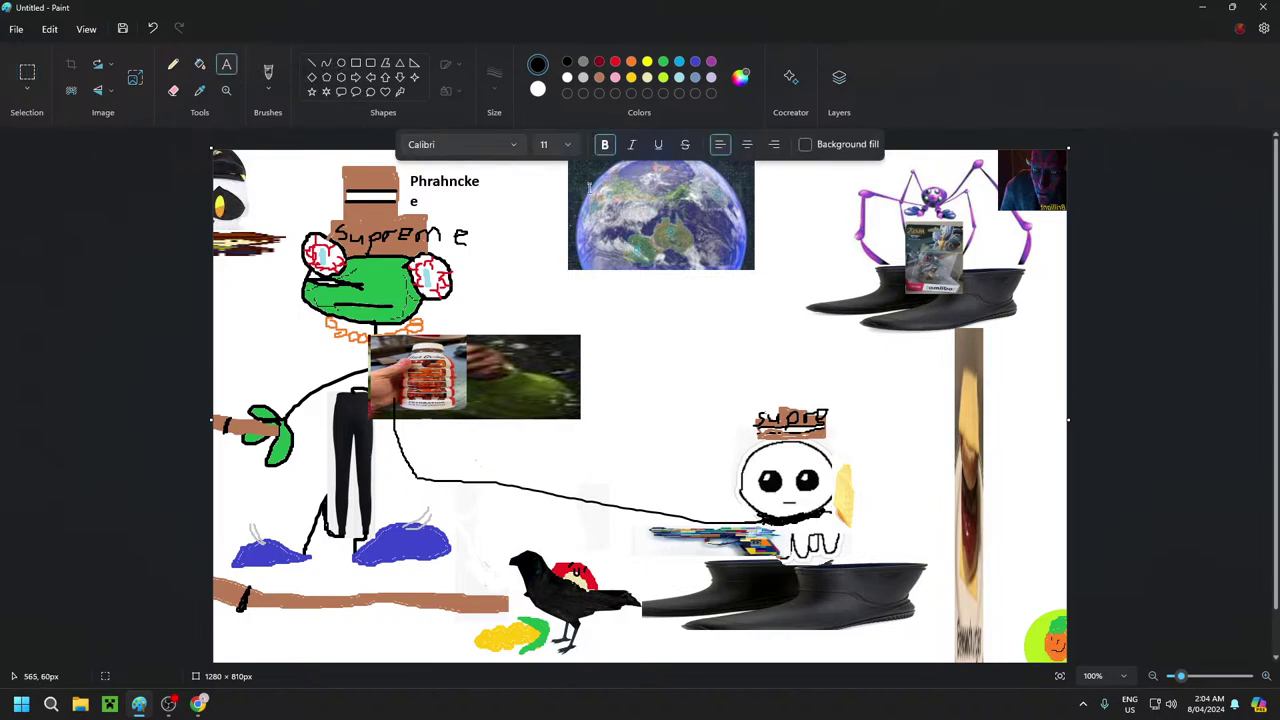
left_click(702, 350)
left_click_drag(781, 353, 719, 330)
left_click_drag(720, 350, 750, 350)
left_click_drag(700, 331, 652, 315)
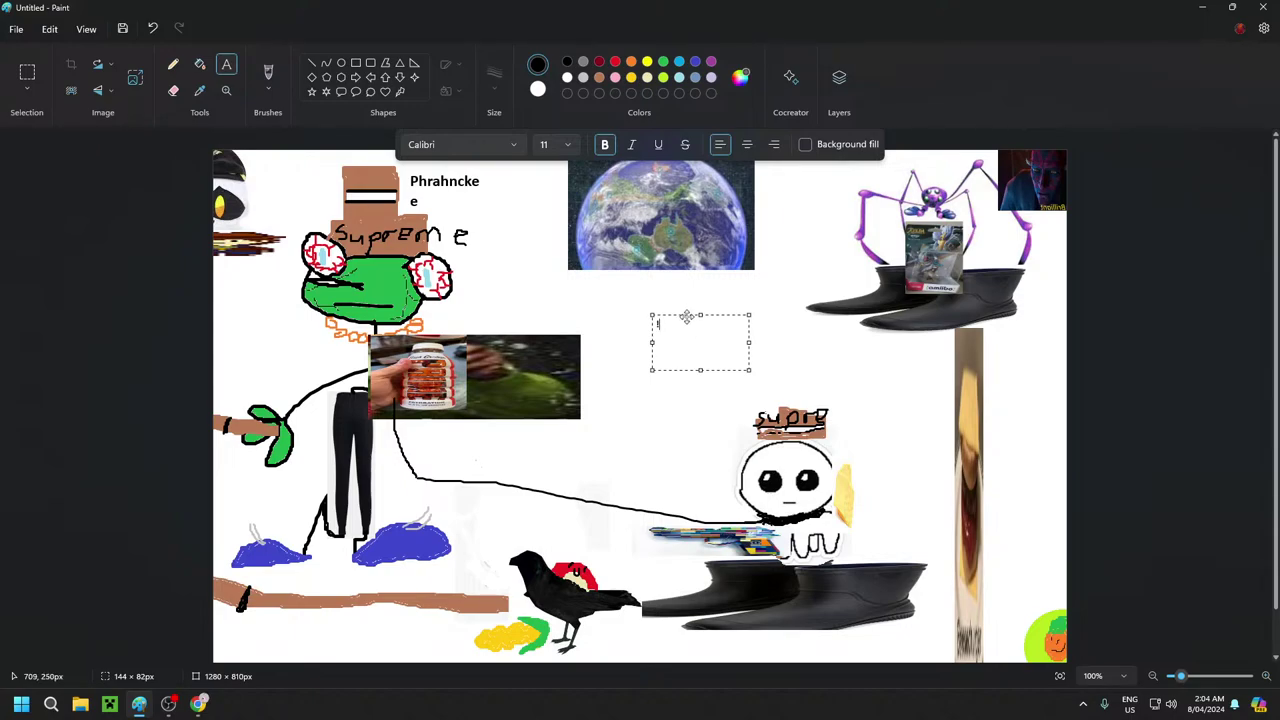
left_click_drag(687, 316, 1079, 585)
left_click(1024, 508)
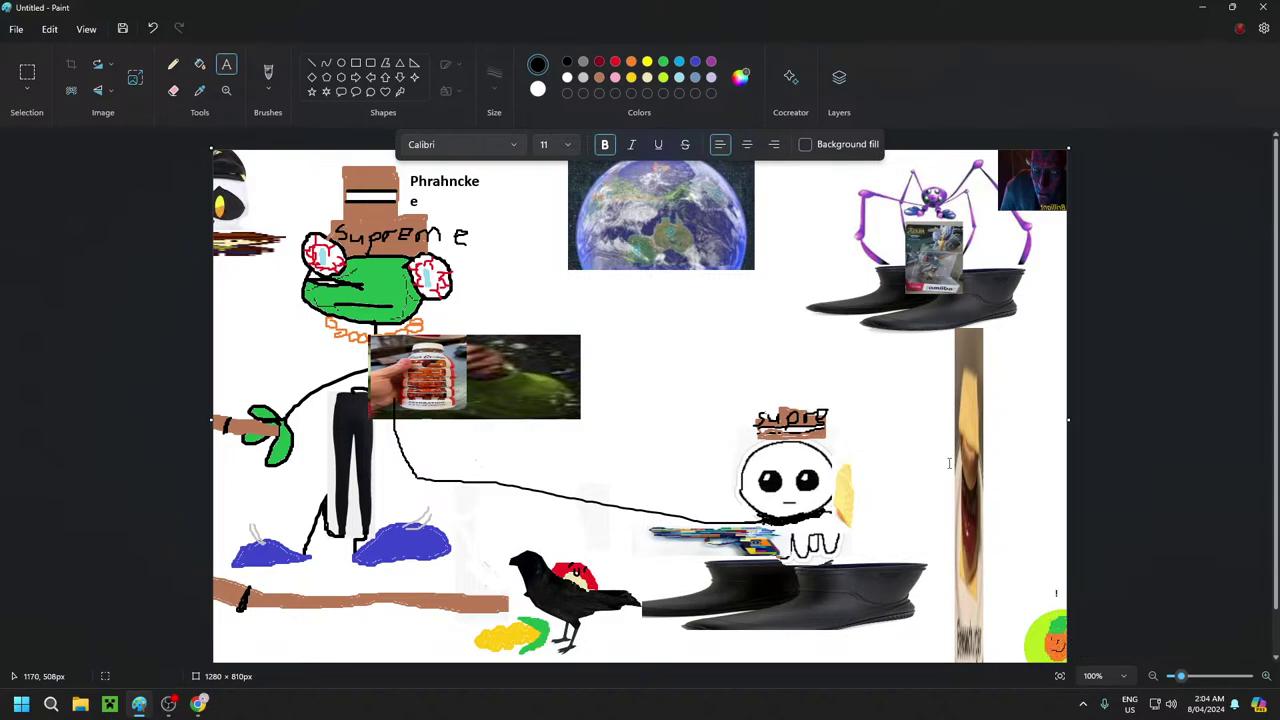
left_click(268, 72)
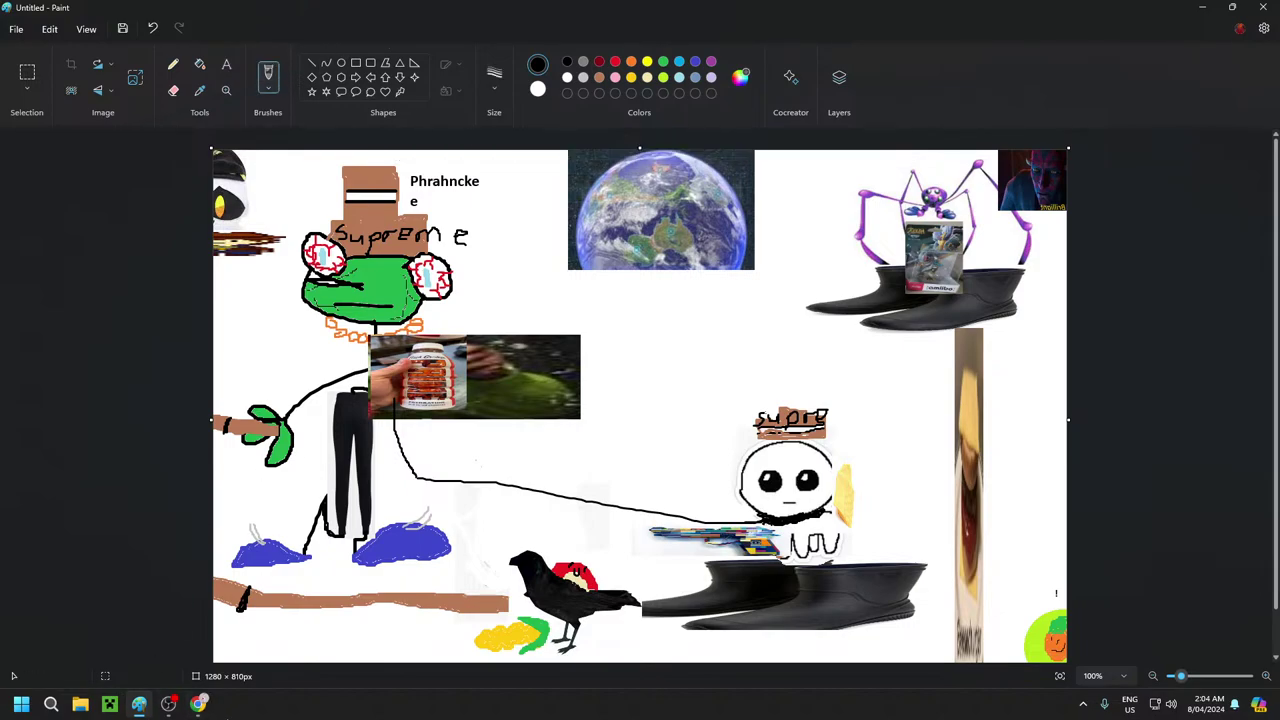
Switch to Chrome, open YouTube in a new tab and show the Lonk loaf channel's videos
left_click(198, 704)
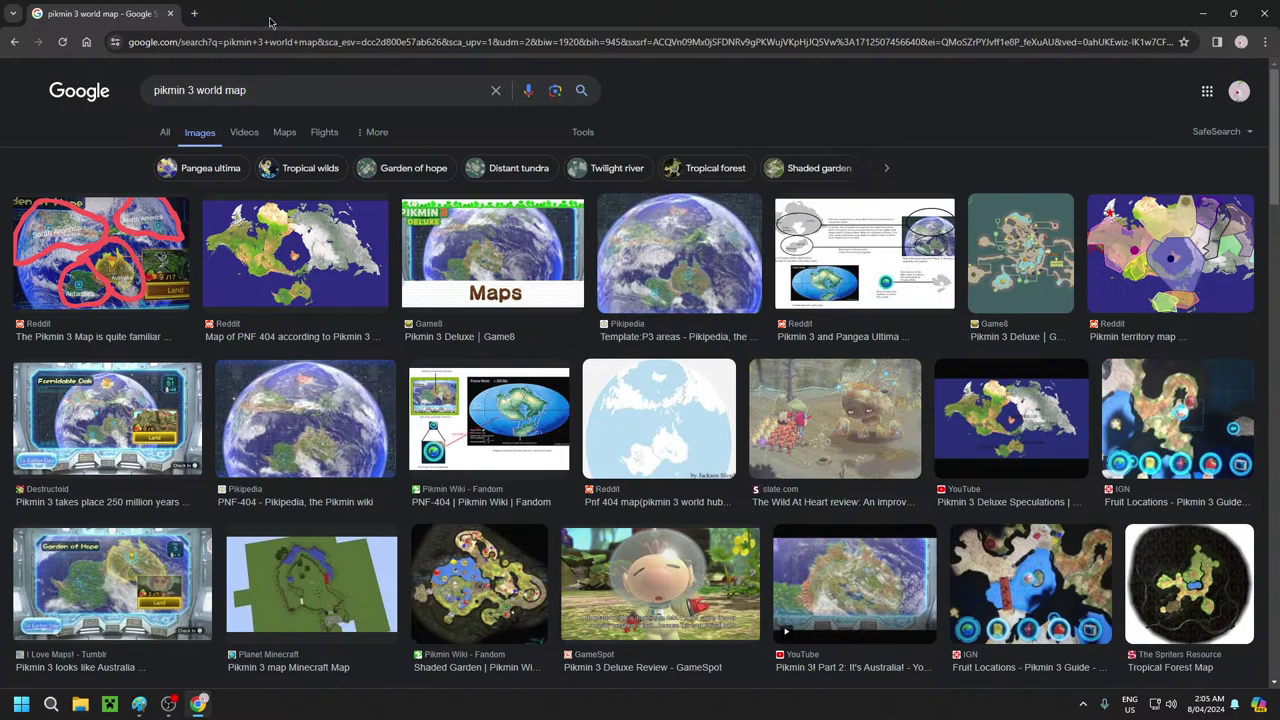
left_click(194, 13)
left_click(522, 278)
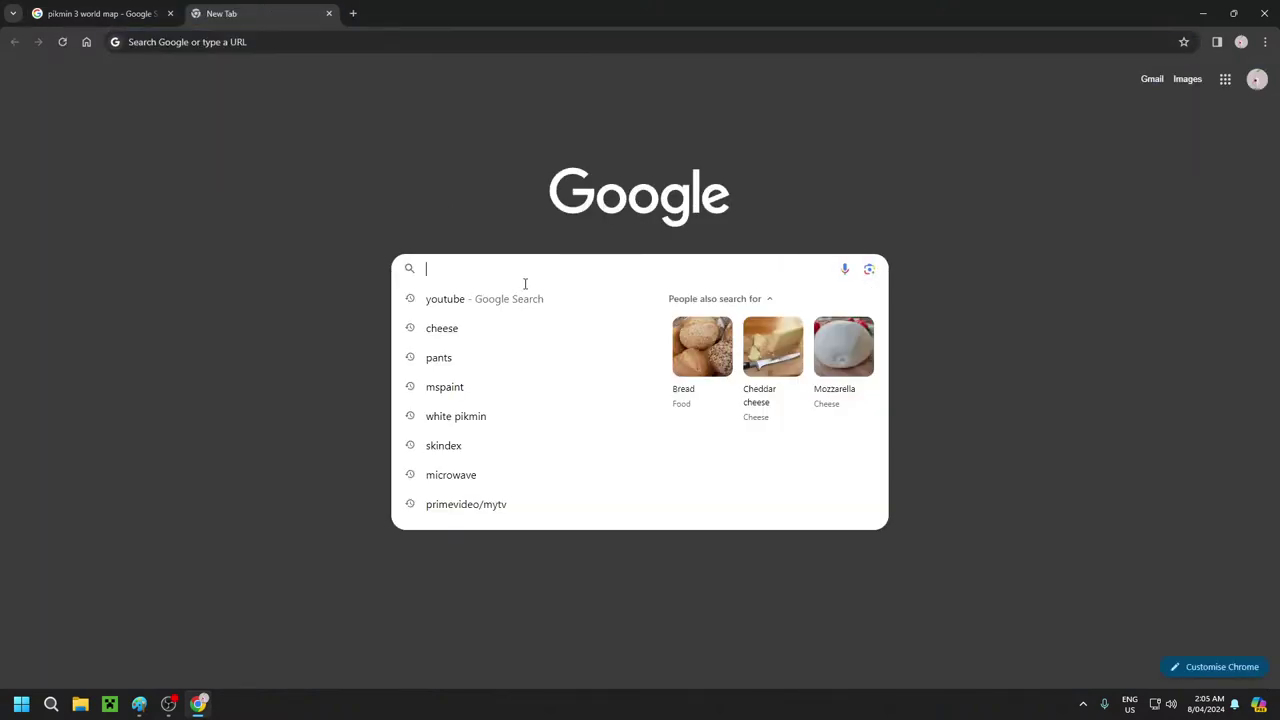
left_click(493, 299)
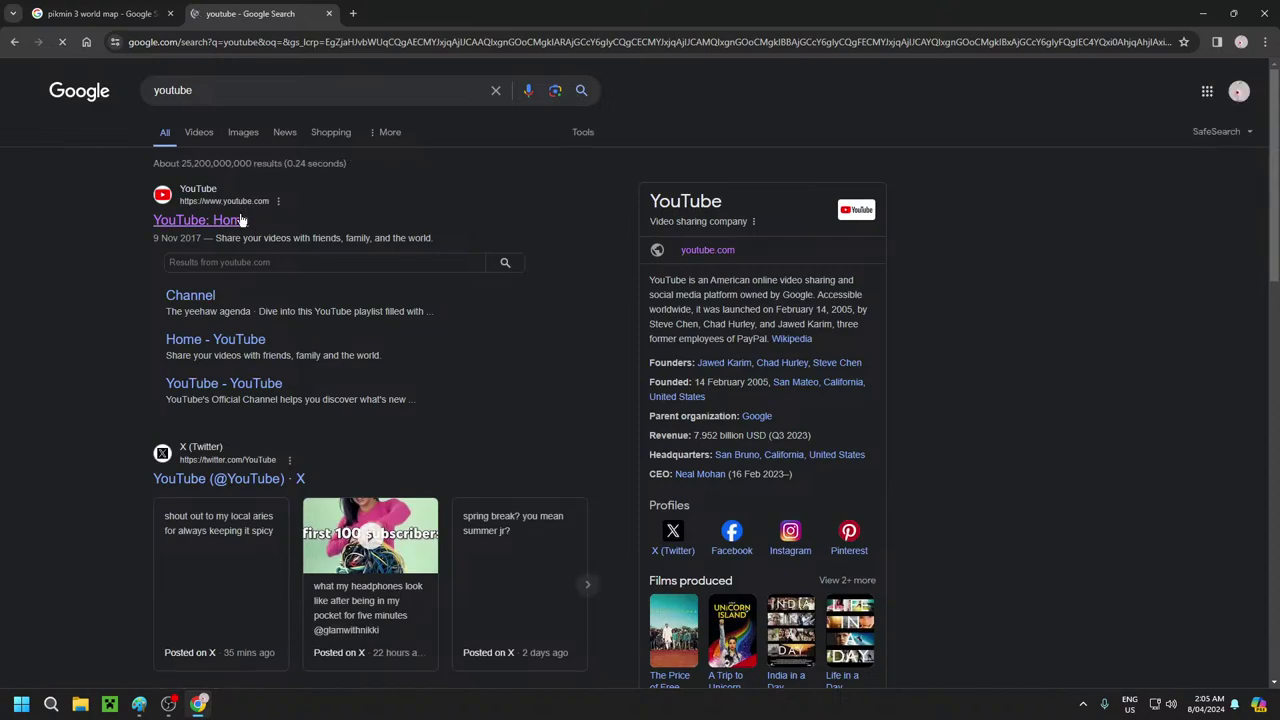
left_click(239, 219)
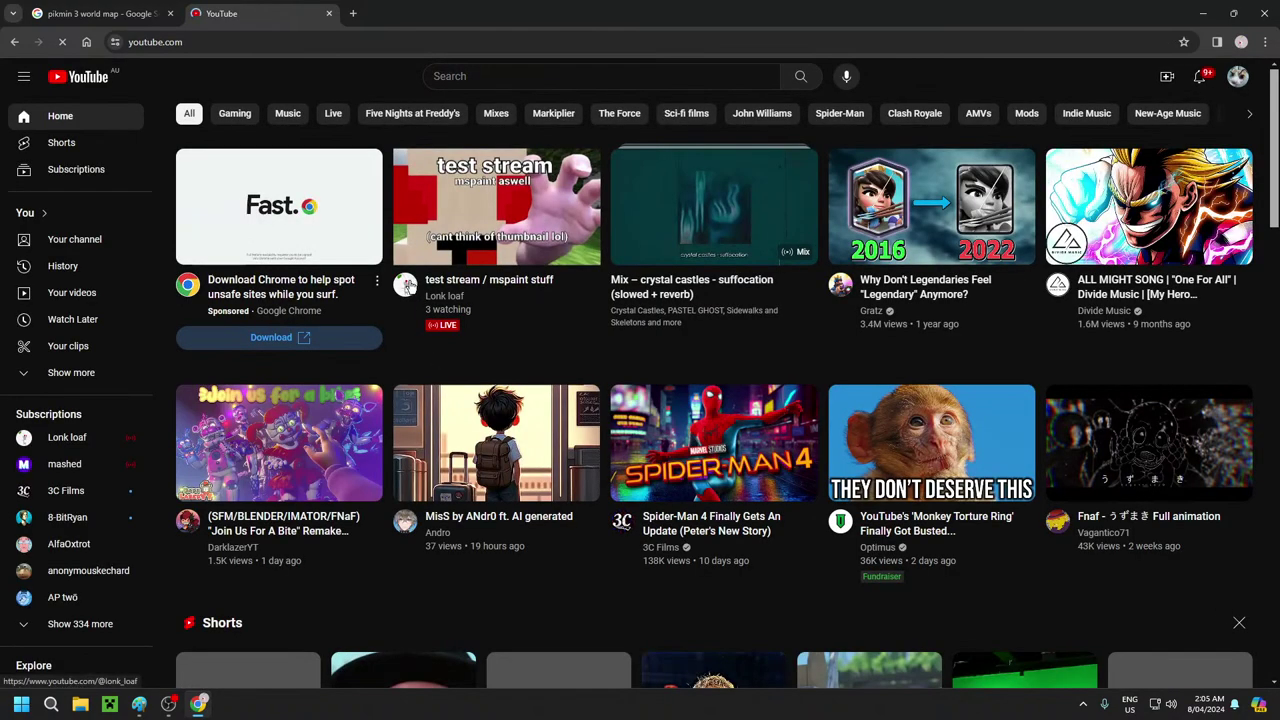
left_click(407, 287)
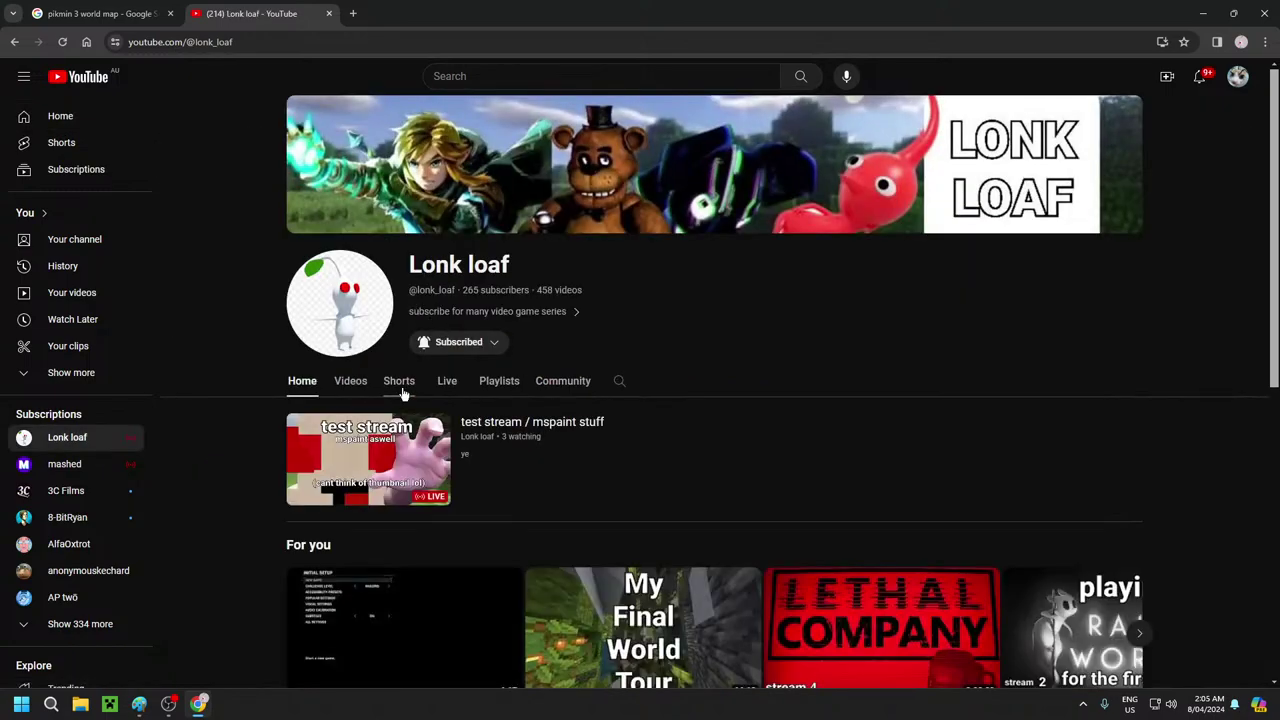
left_click(362, 383)
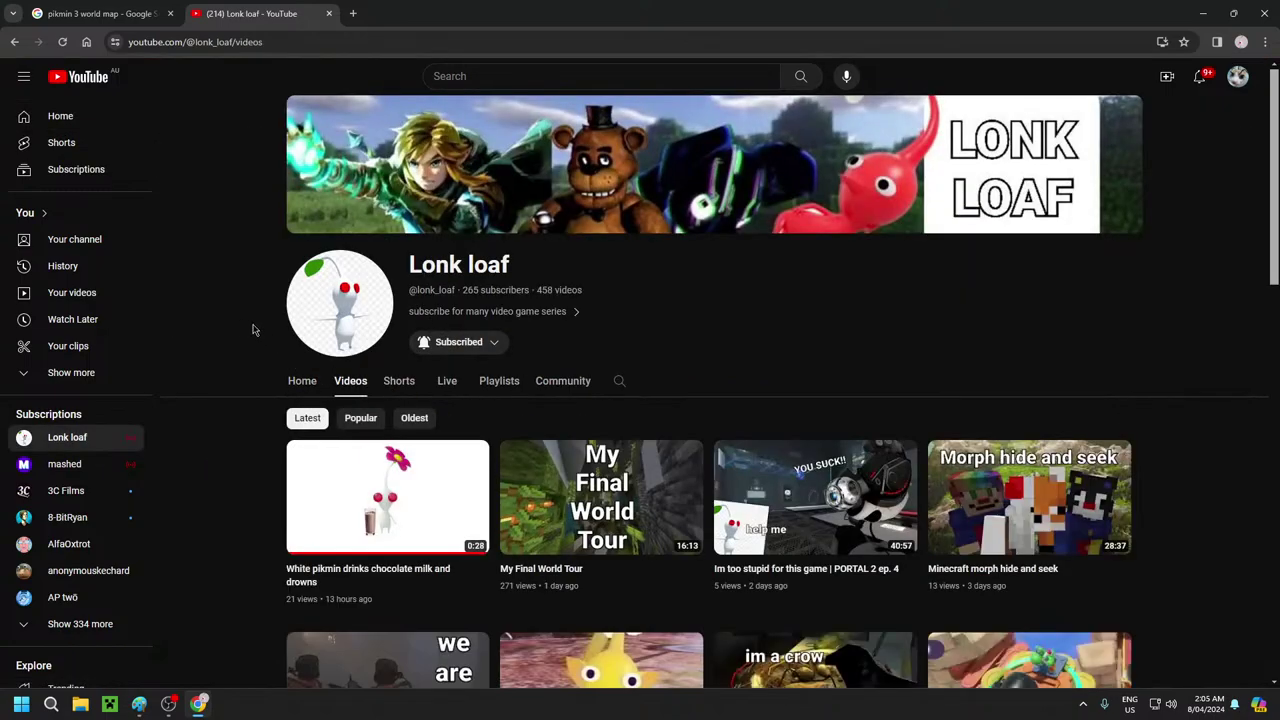
Find and open the channel's video "giving a tour of my other old creative world"
scroll(253, 330, "down", 3)
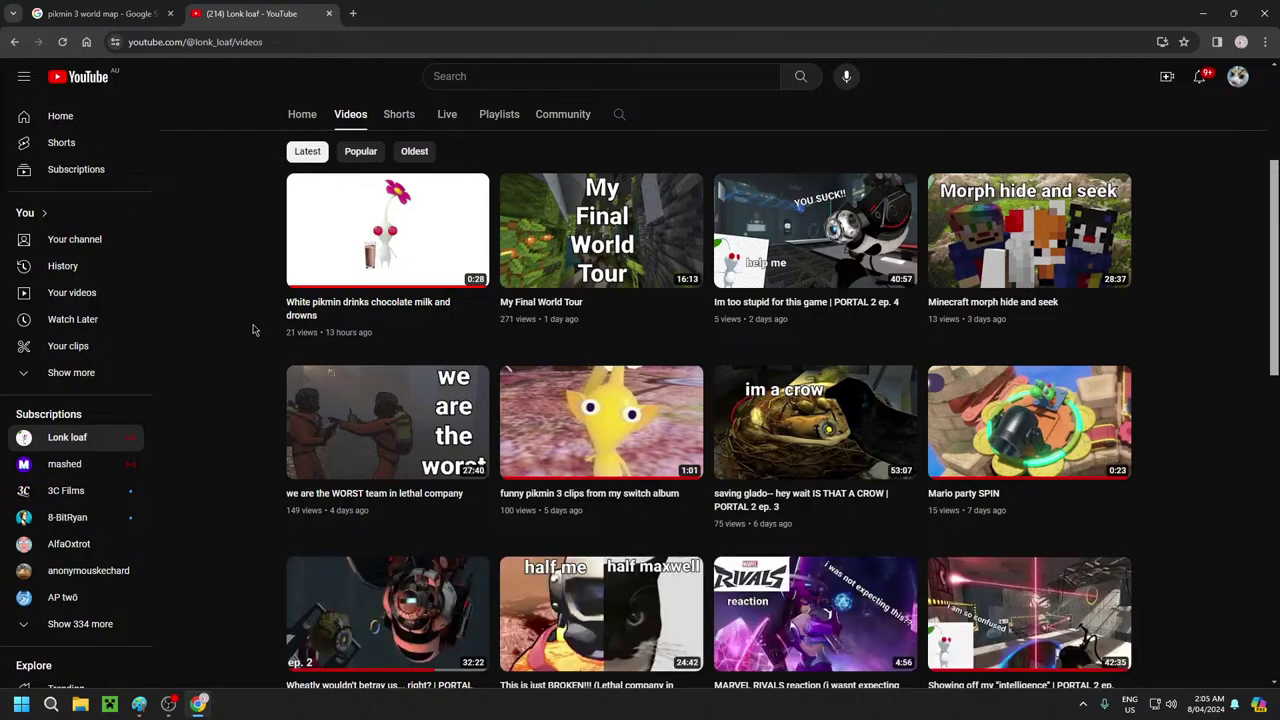
scroll(253, 330, "down", 3)
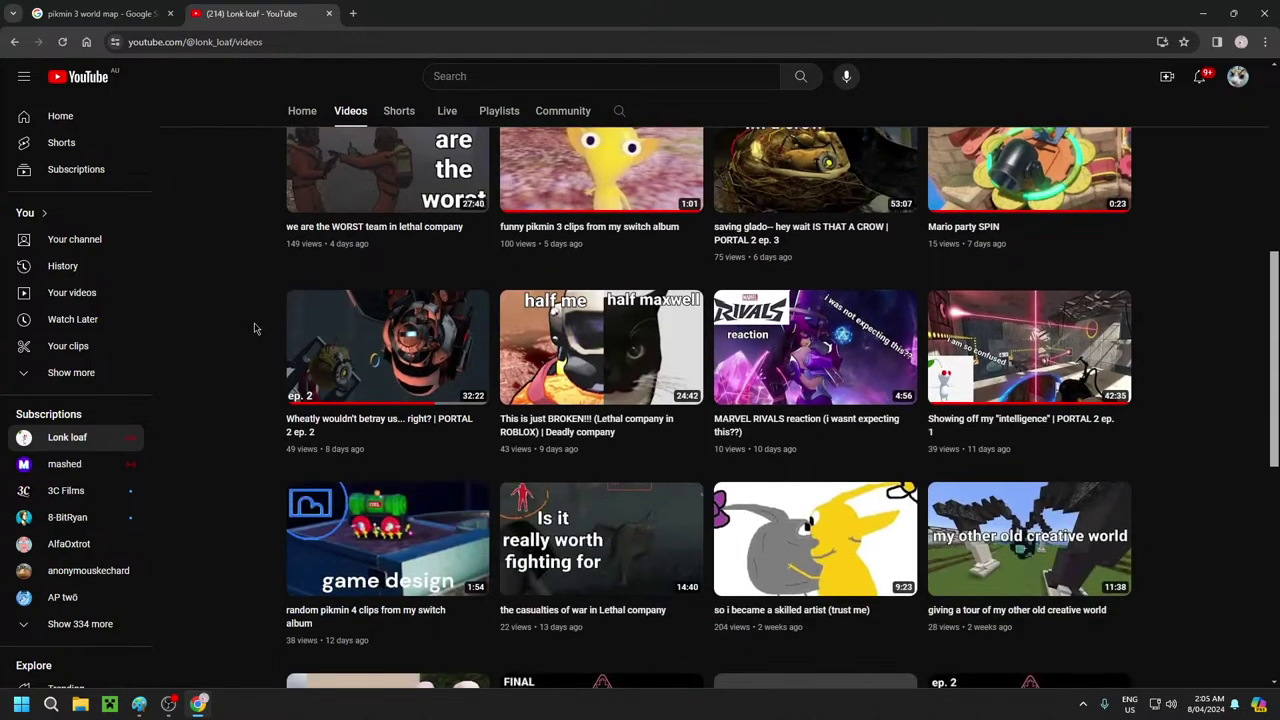
scroll(253, 325, "up", 2)
scroll(254, 325, "up", 1)
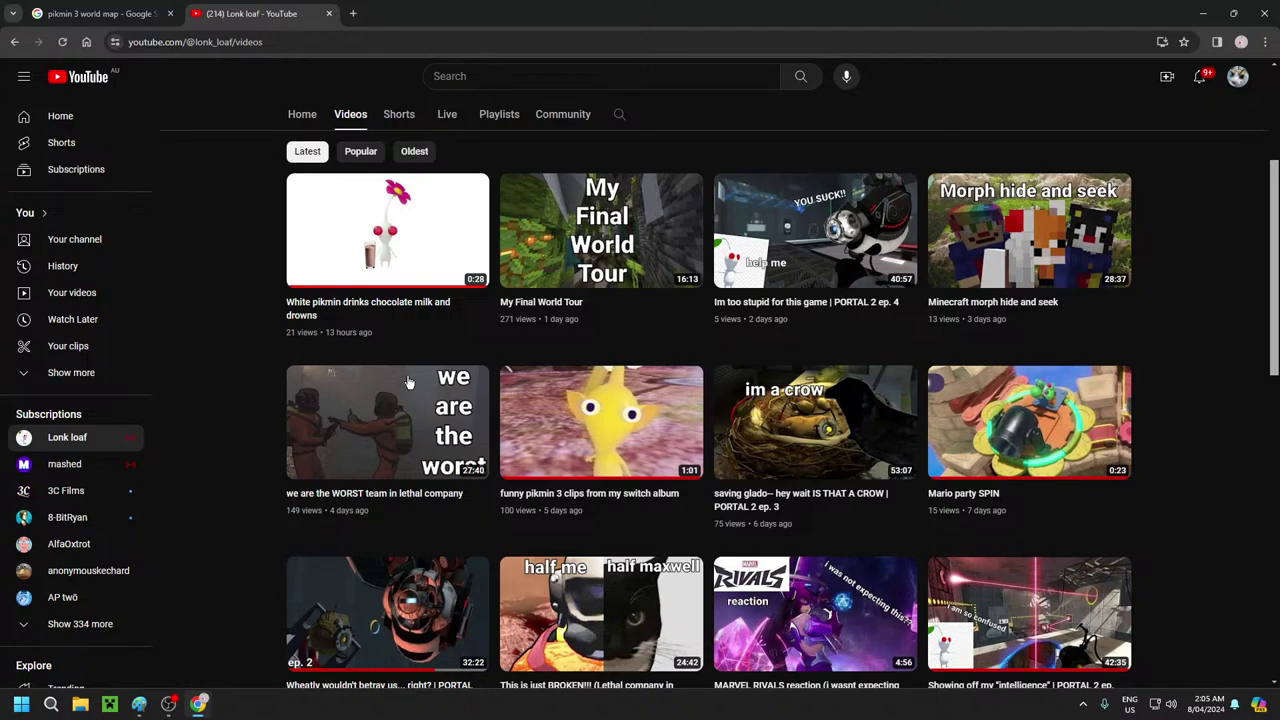
scroll(255, 358, "down", 2)
scroll(260, 350, "down", 3)
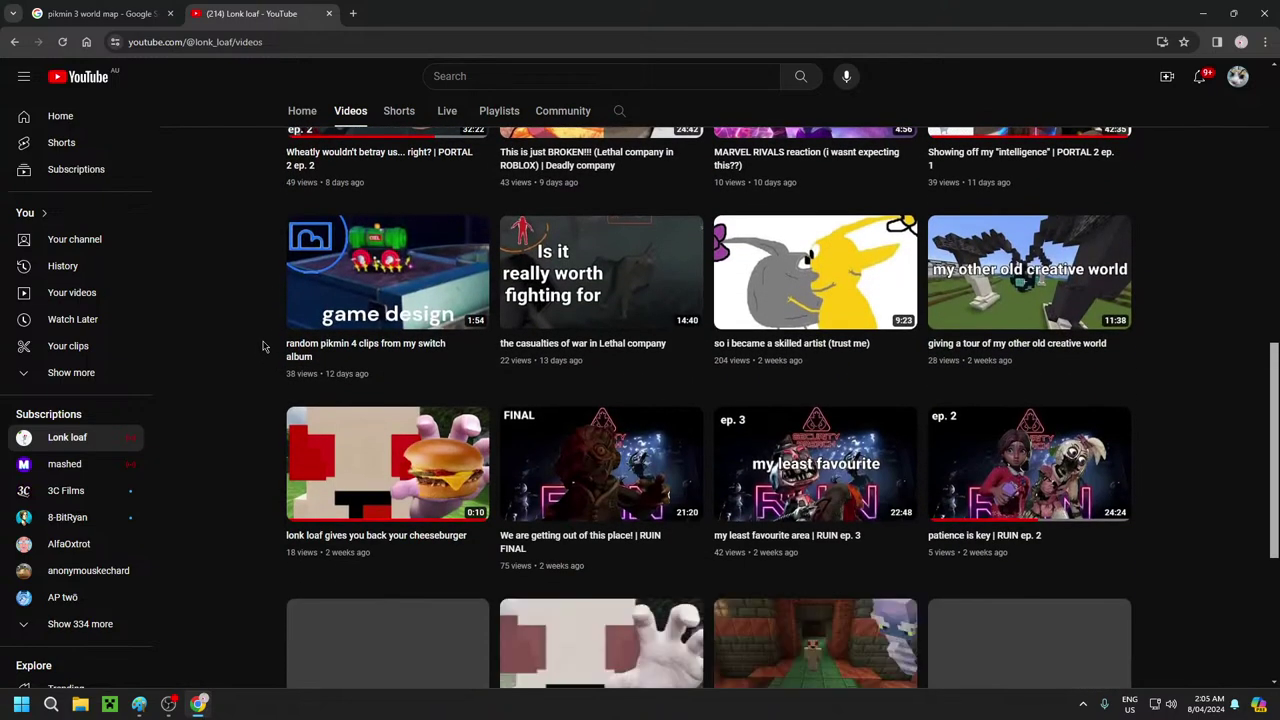
scroll(270, 345, "up", 1)
left_click(1015, 425)
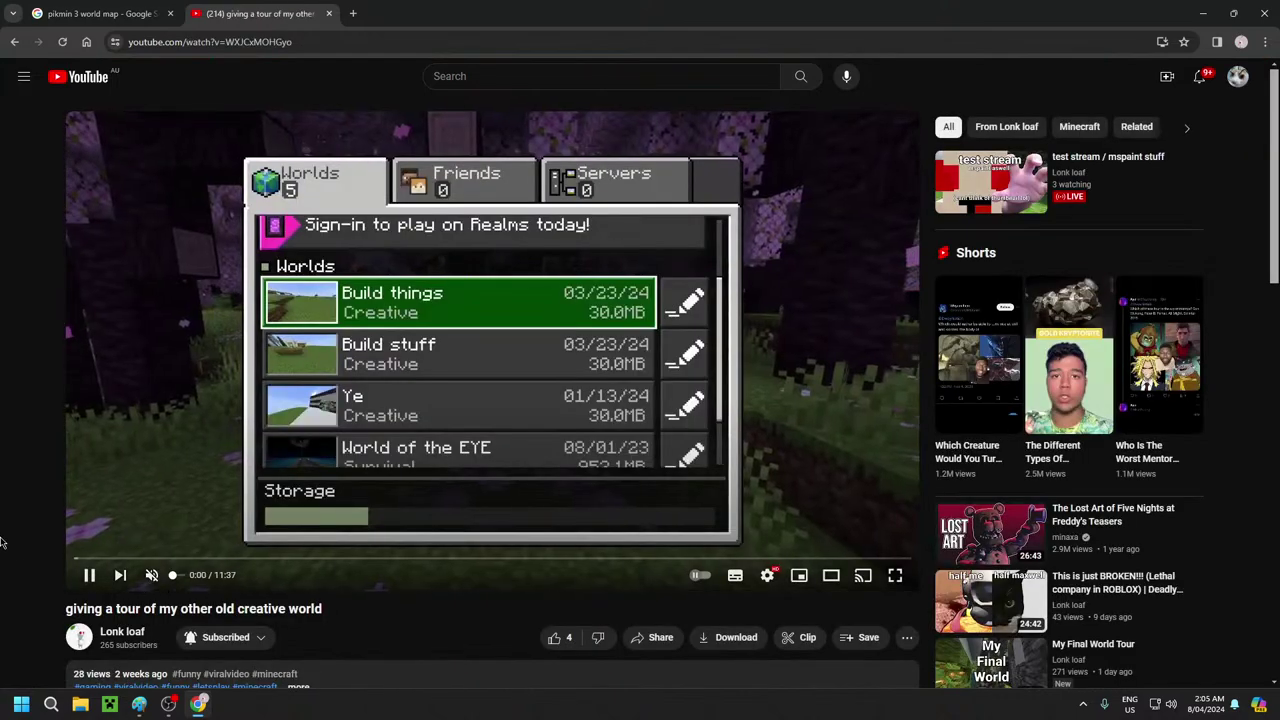
Enlarge the video to theater mode and pause it at 2:45, facing the giant four-legged spider build
left_click(831, 575)
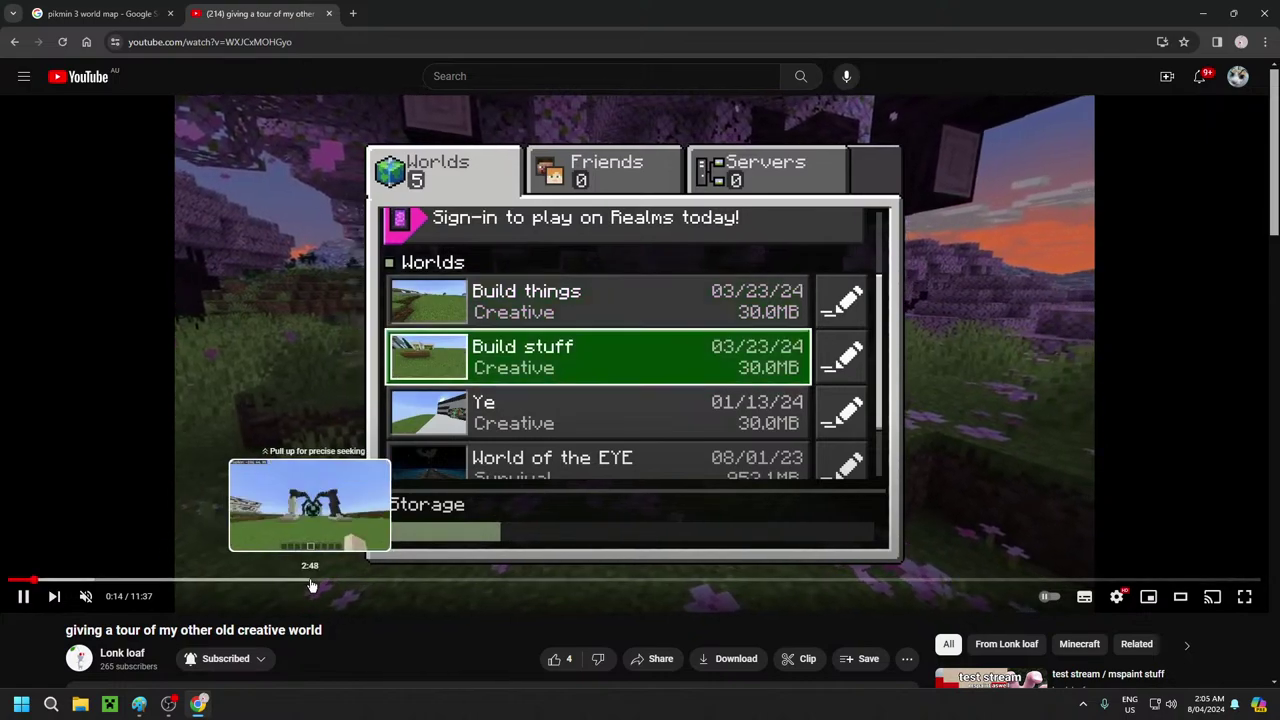
left_click(309, 579)
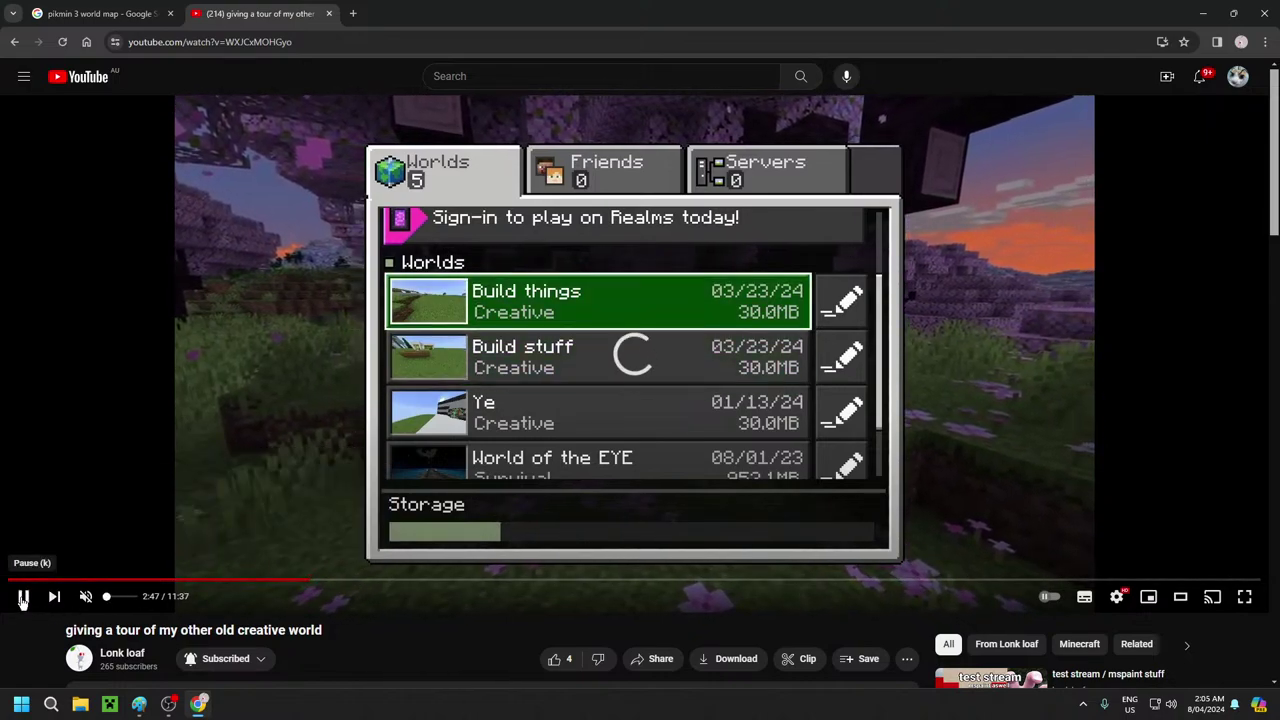
left_click(23, 597)
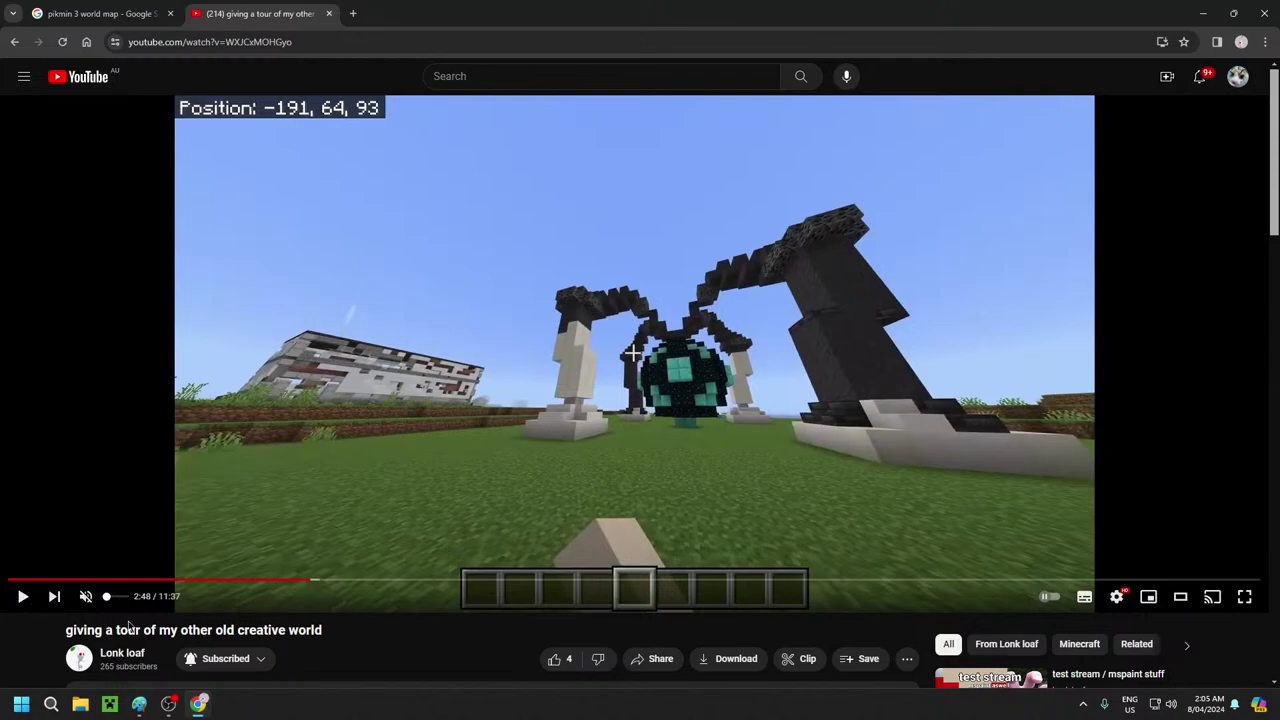
left_click(307, 581)
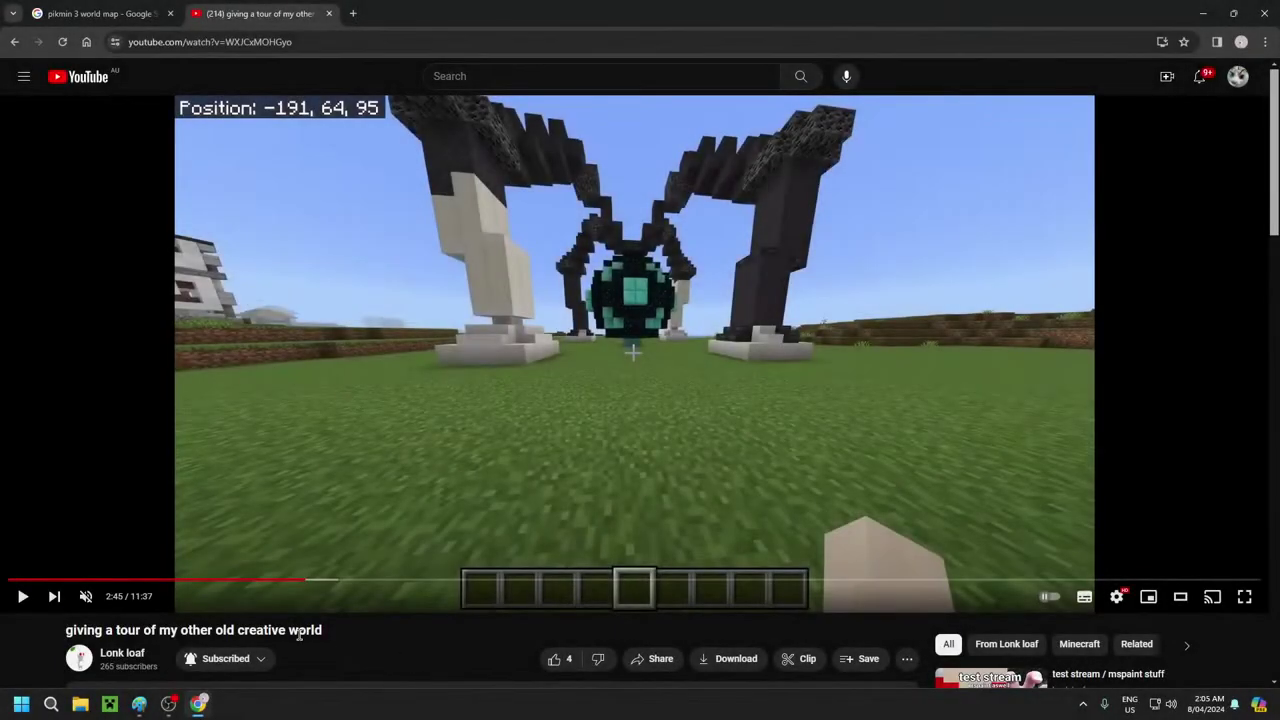
mouse_move(142, 710)
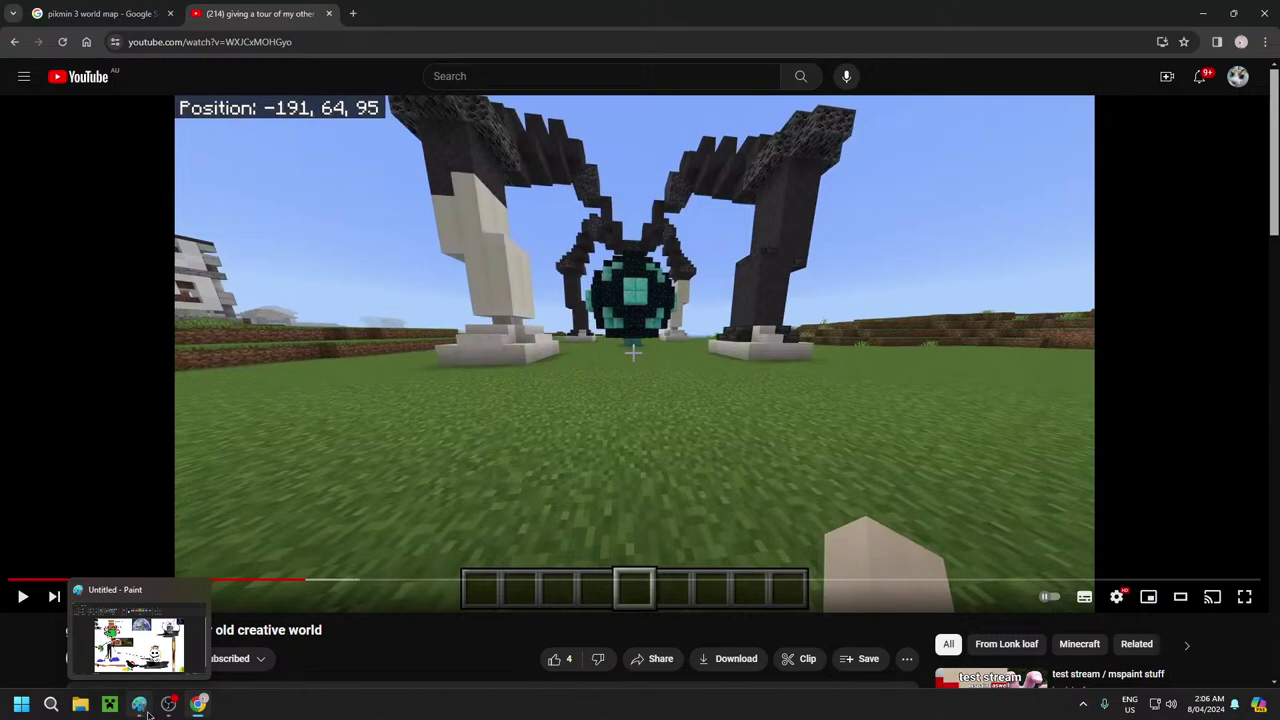
Switch to Paint, paste the copied video screenshot and shrink it to 471 × 343 px in the blank area beside the collage
left_click(139, 708)
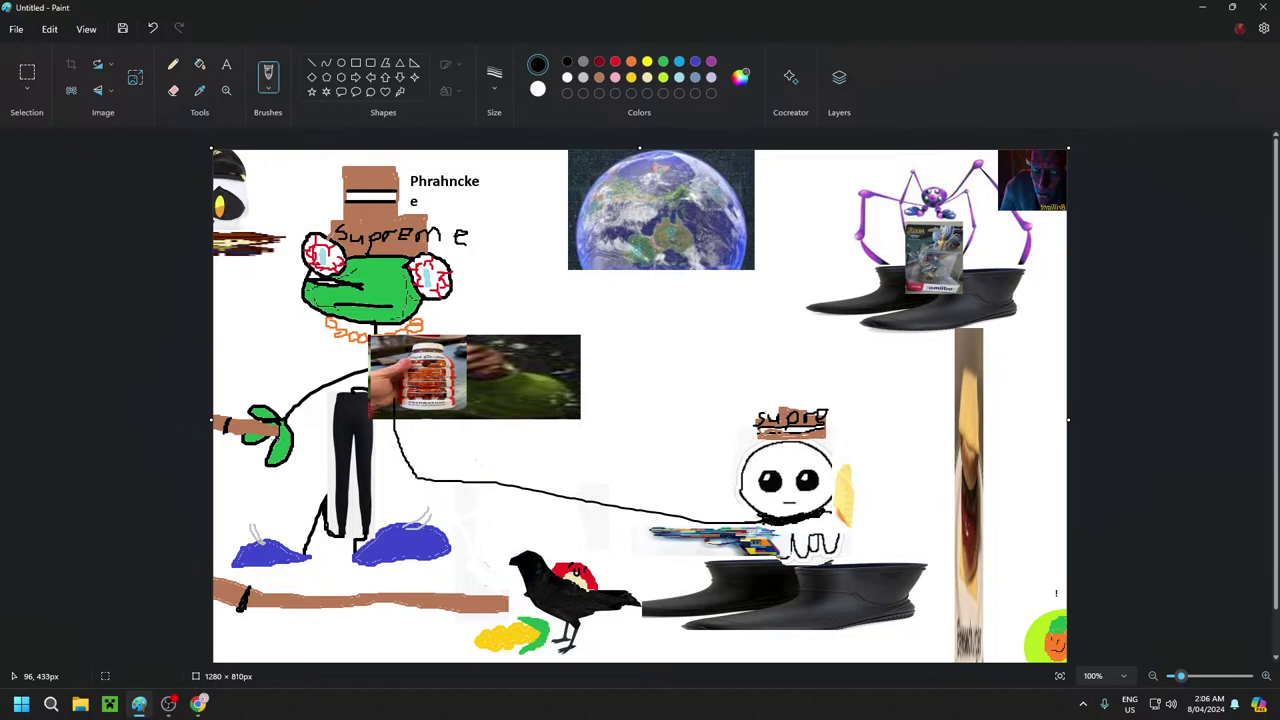
key("ctrl+v")
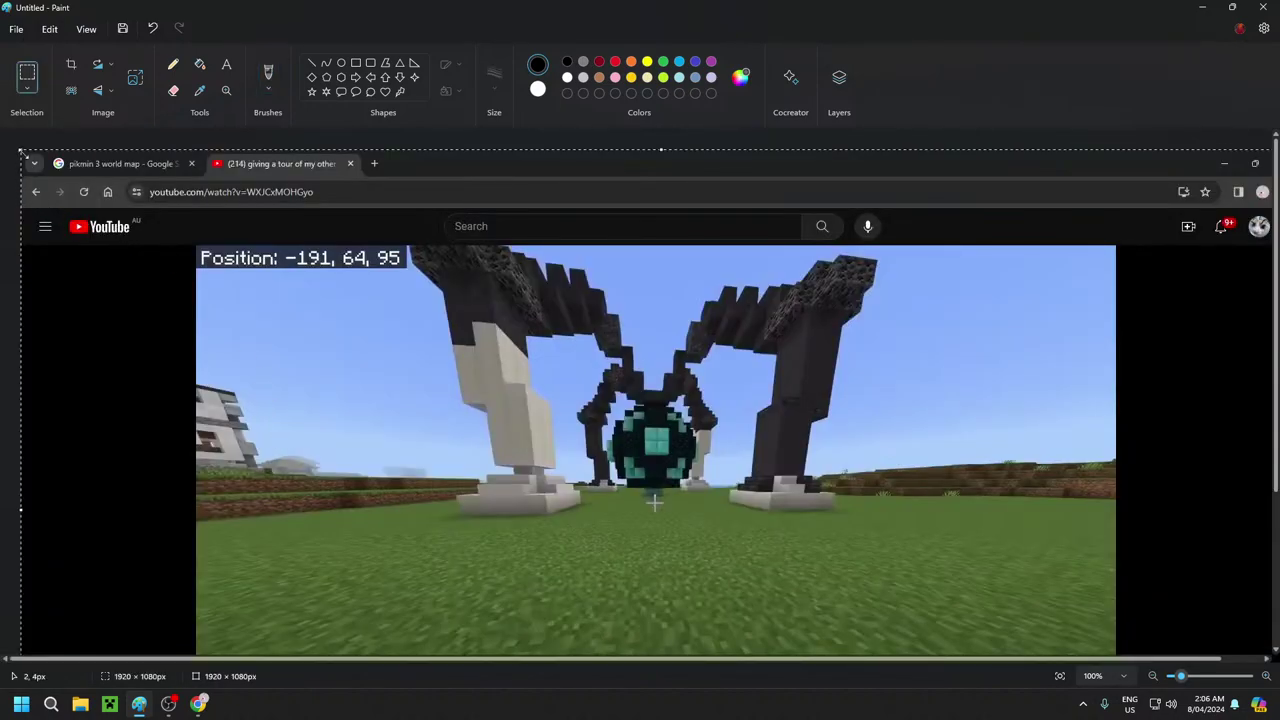
left_click_drag(20, 152, 611, 500)
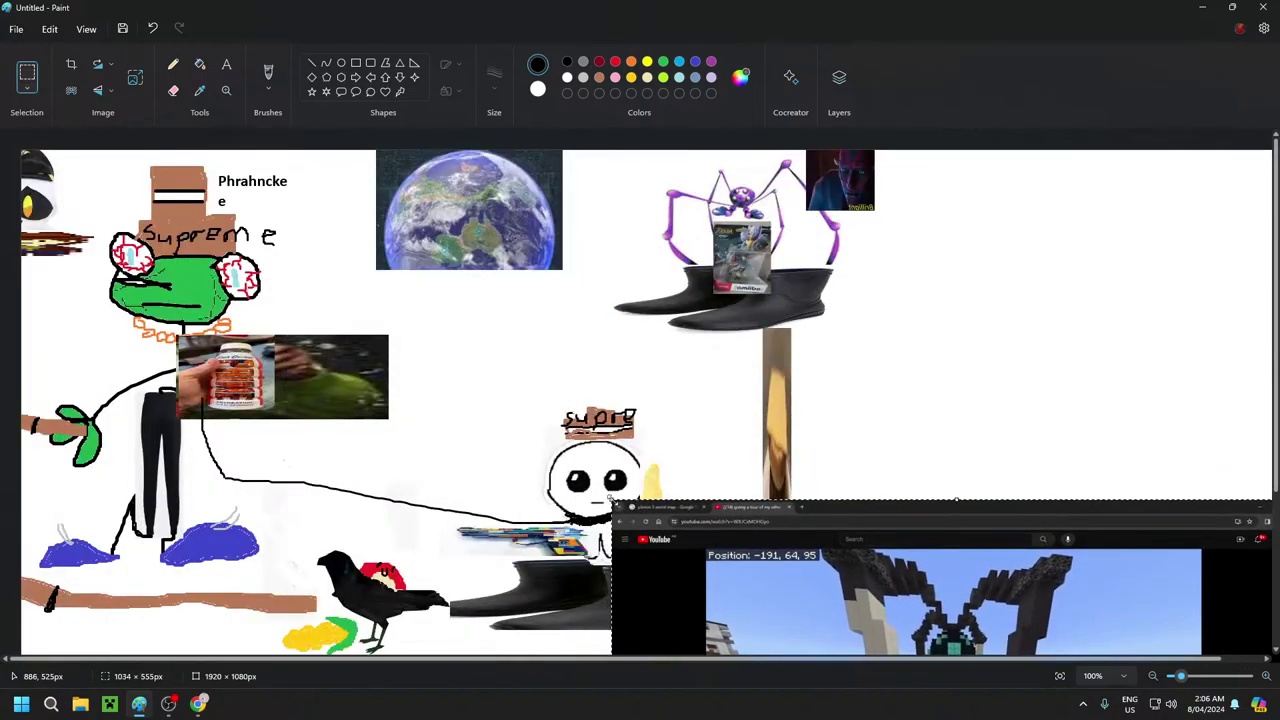
mouse_move(881, 582)
left_mouse_down()
mouse_move(570, 245)
mouse_move(698, 282)
mouse_move(663, 279)
left_mouse_up()
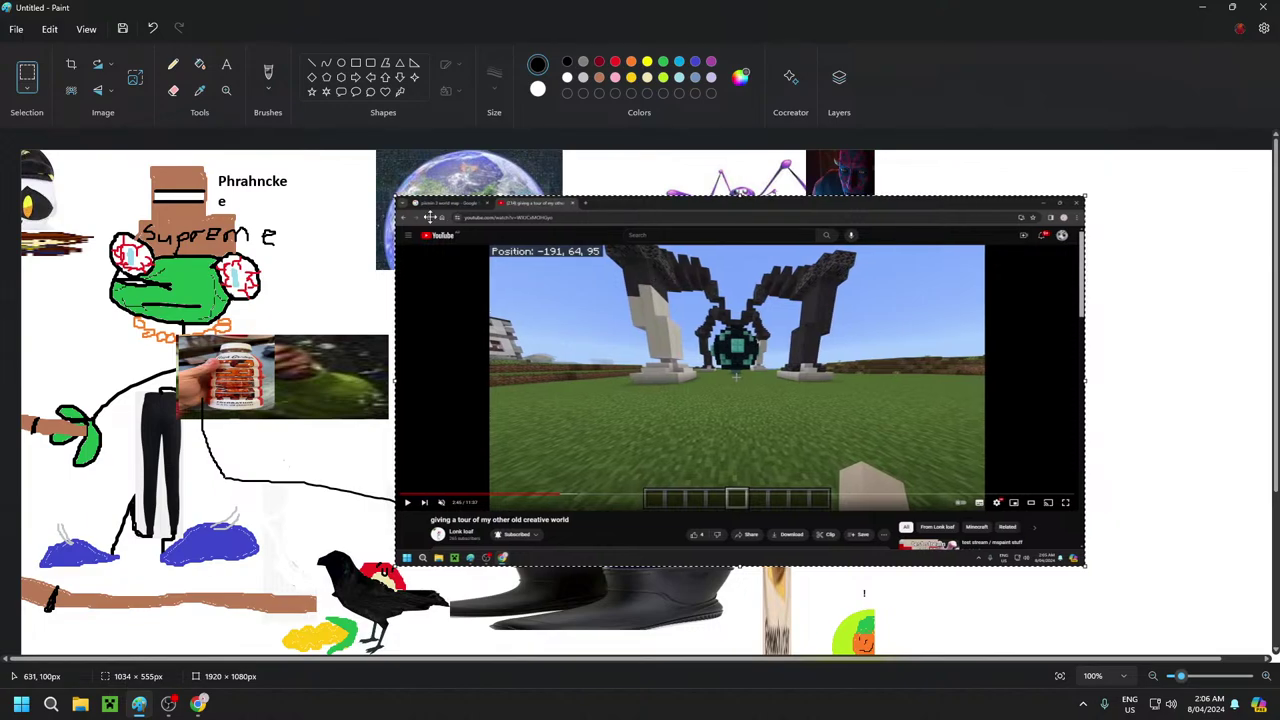
left_click_drag(394, 196, 773, 337)
left_click_drag(872, 396, 950, 338)
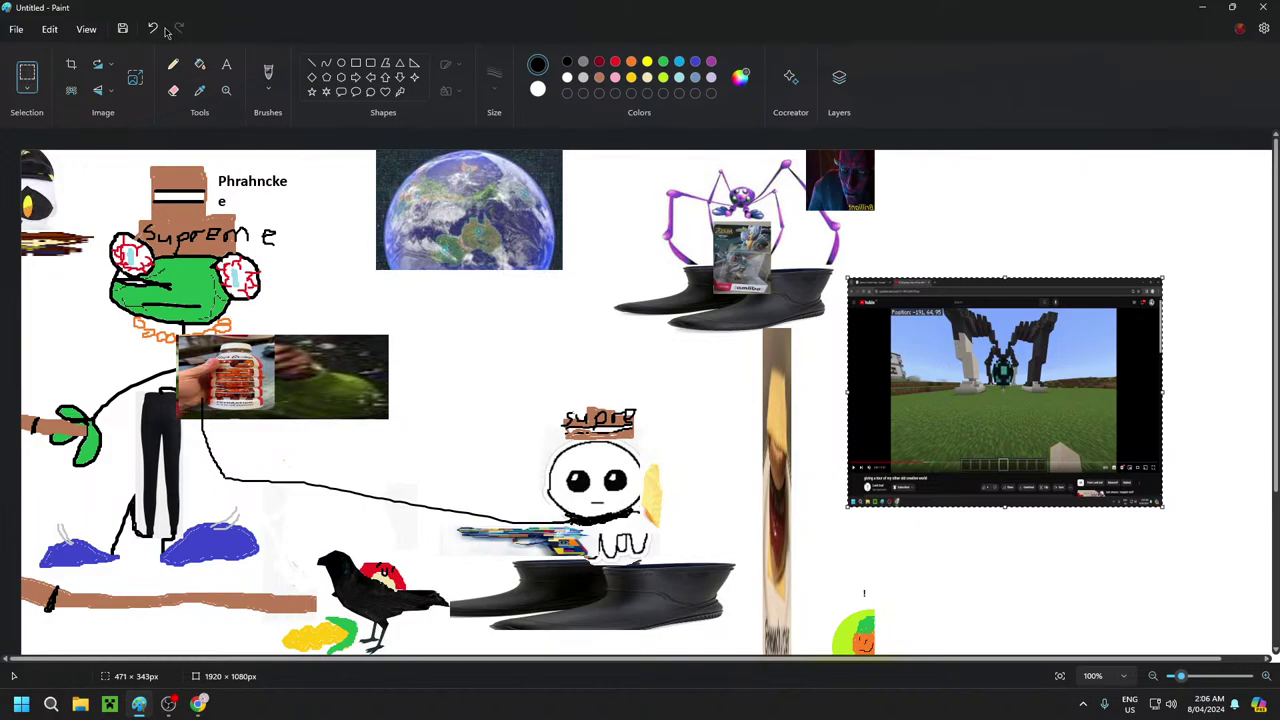
Cut the spider build out of the screenshot, place it beneath the Earth image and stretch it to 185 × 301 px
left_click(30, 72)
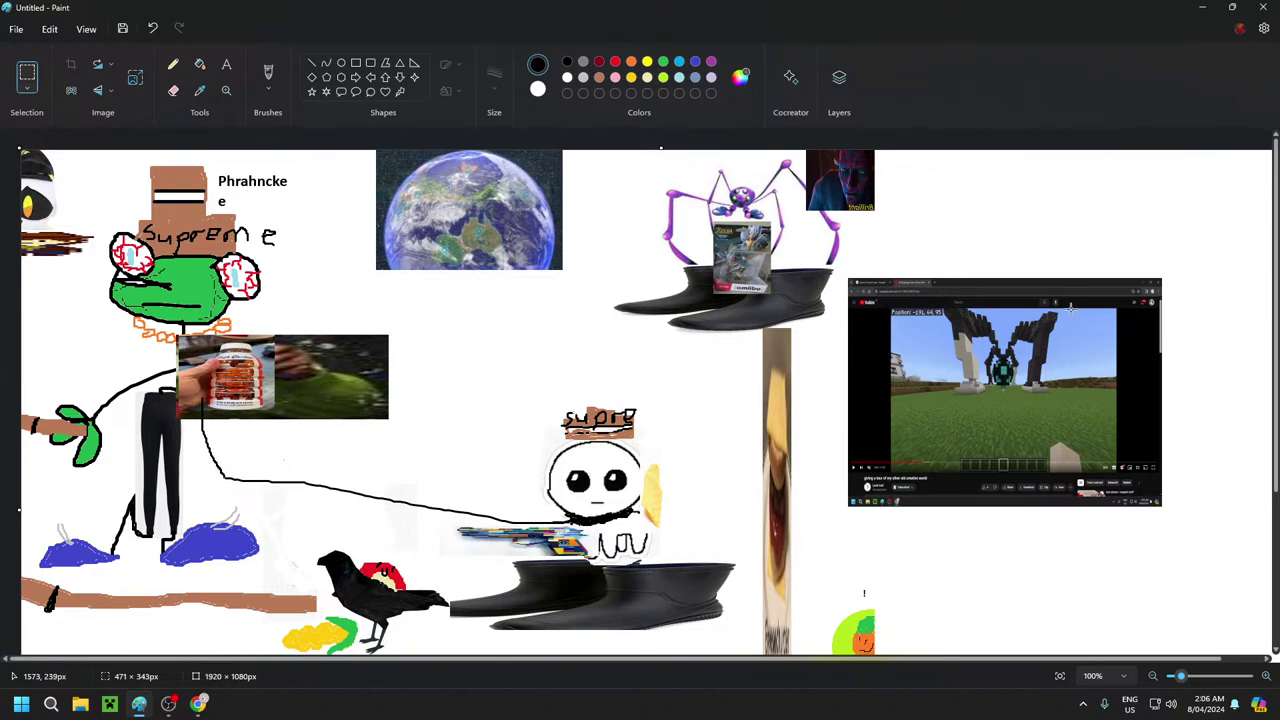
left_click_drag(1068, 308, 948, 395)
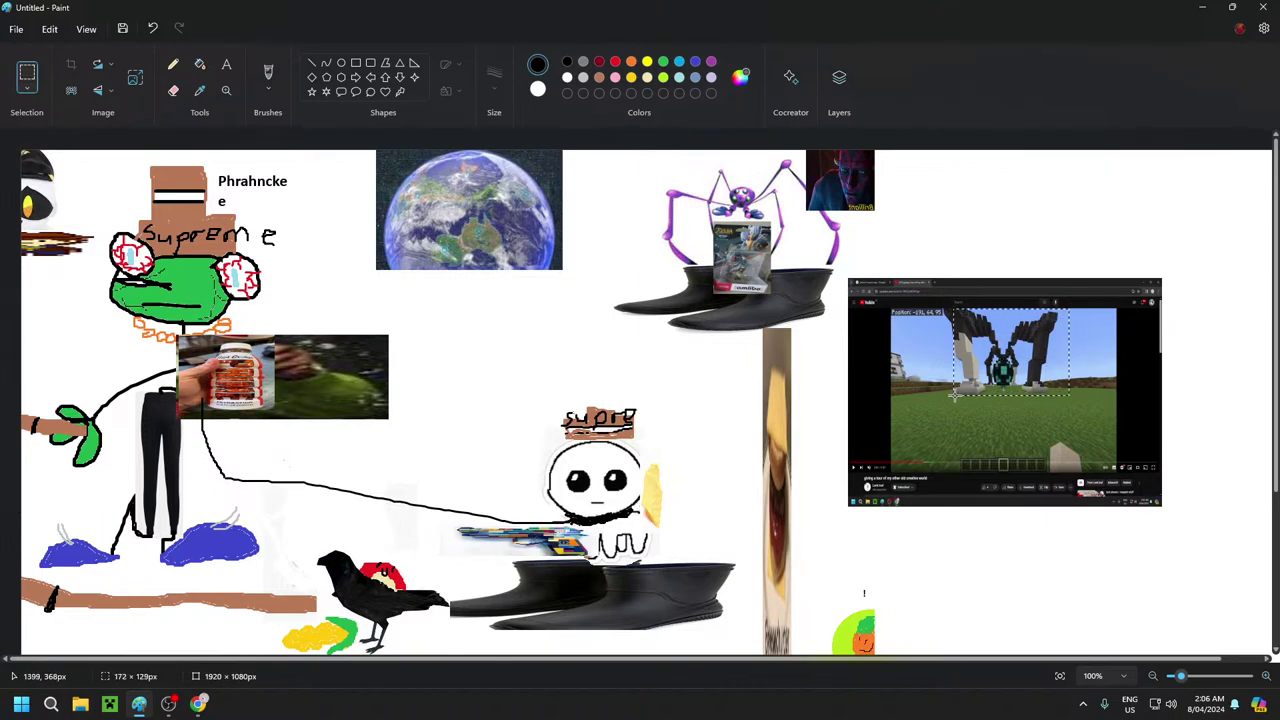
left_click_drag(1022, 356, 468, 283)
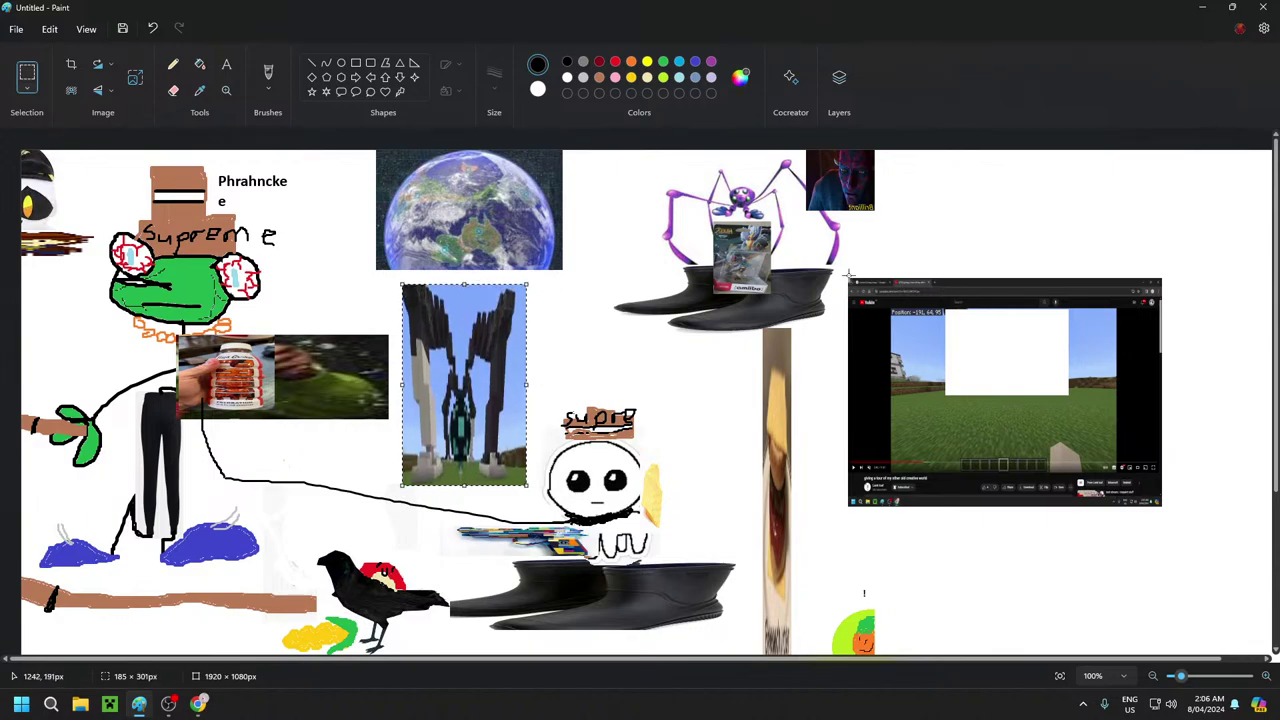
Select the leftover screenshot beside the collage and delete it
left_click_drag(842, 274, 1176, 515)
right_click(1082, 430)
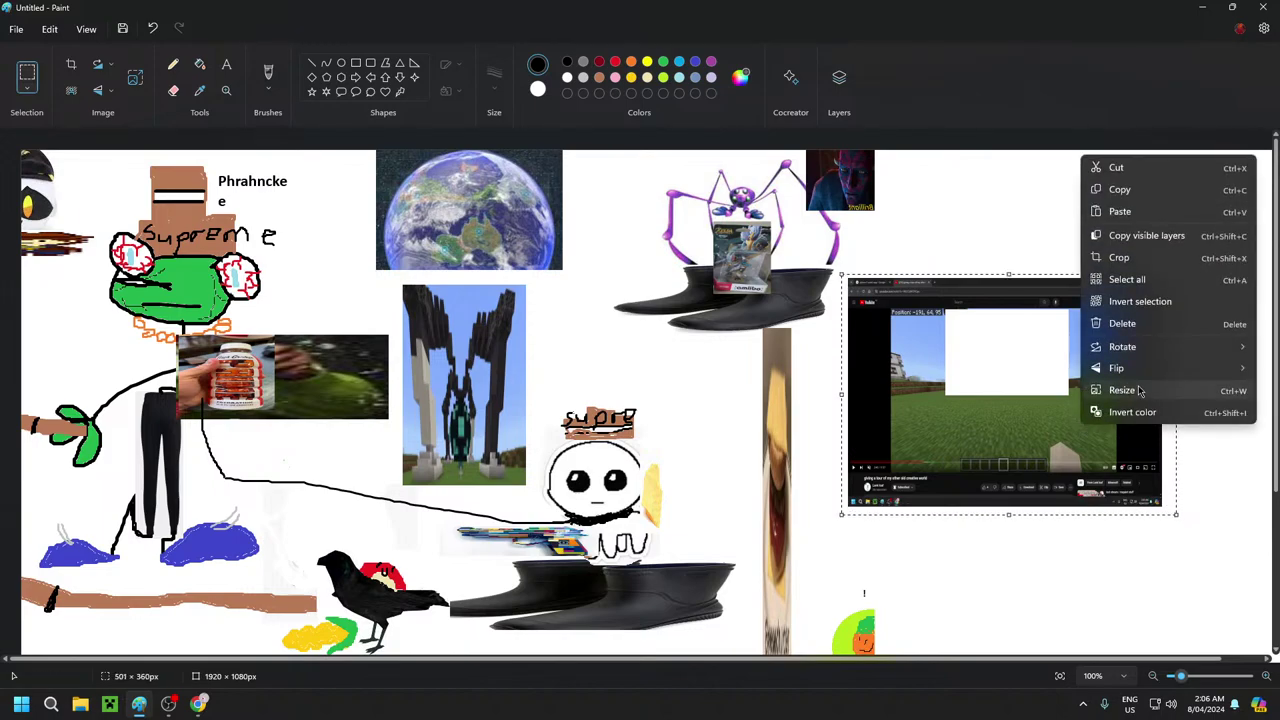
left_click(1157, 335)
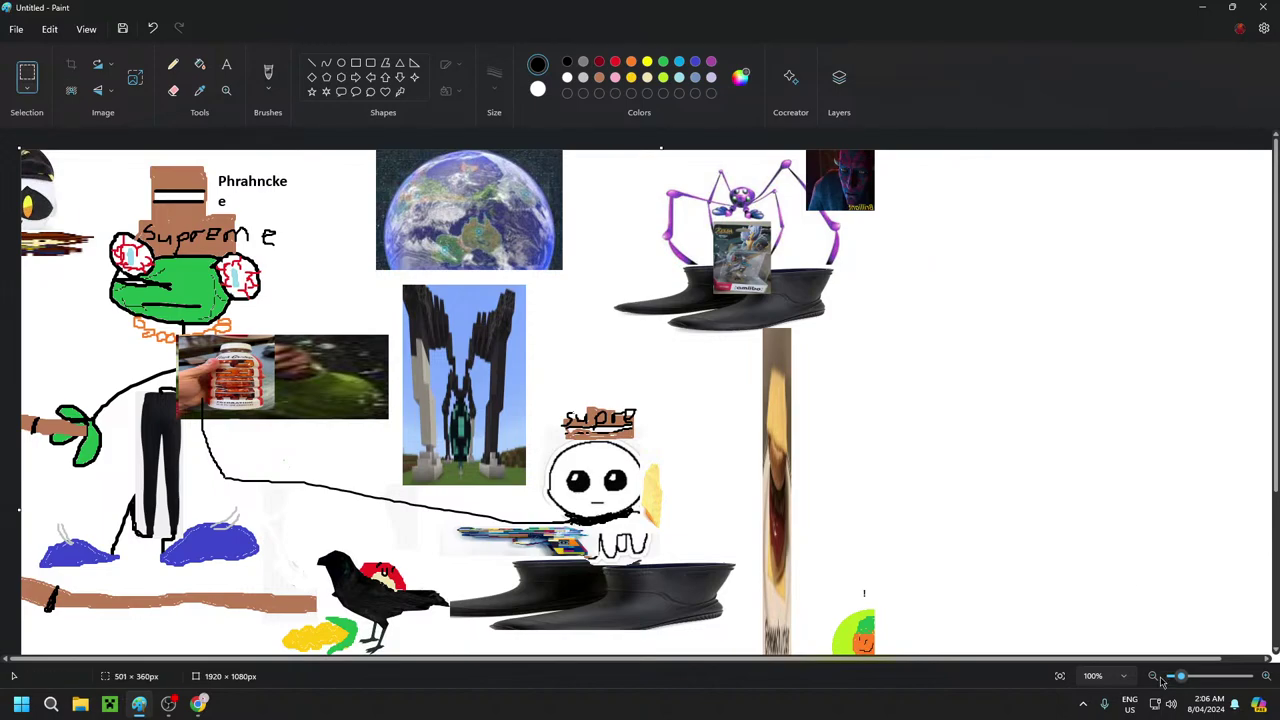
Look over the collage and the blank canvas space below and beside it
scroll(1005, 535, "down", 5)
scroll(1005, 533, "up", 4)
scroll(1005, 533, "down", 4)
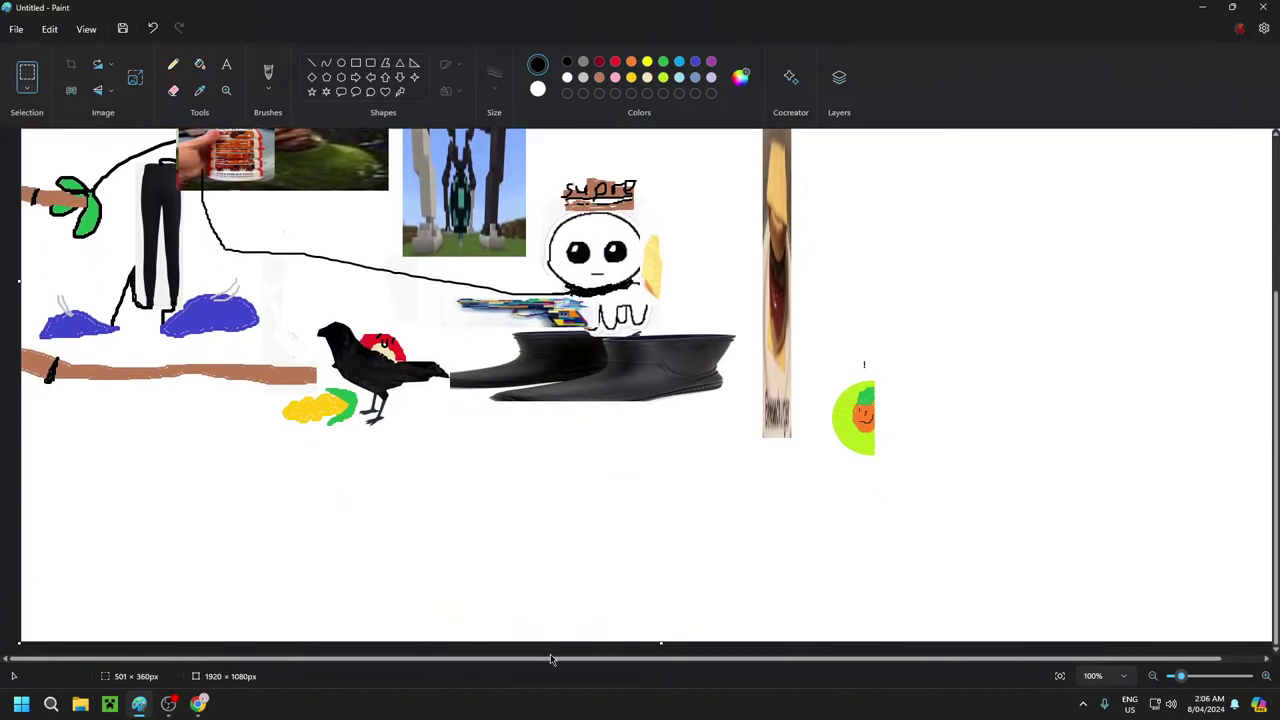
scroll(1150, 660, "right", 2)
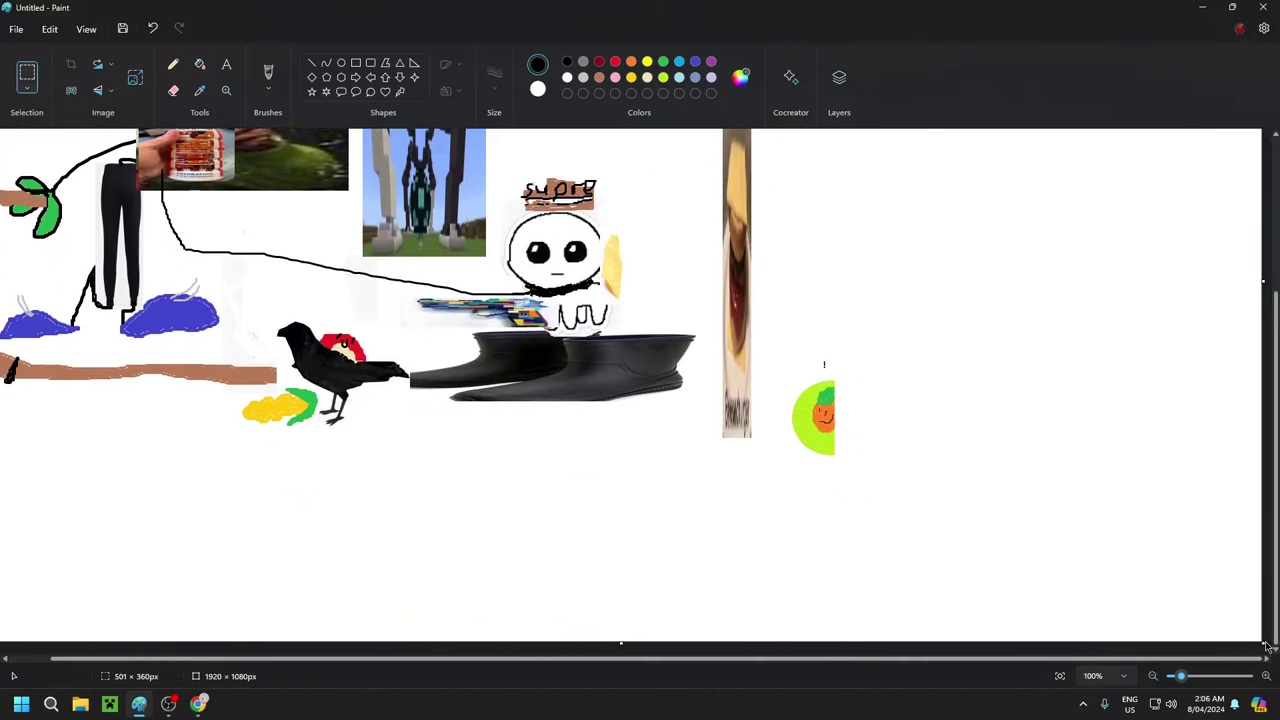
scroll(1267, 647, "left", 2)
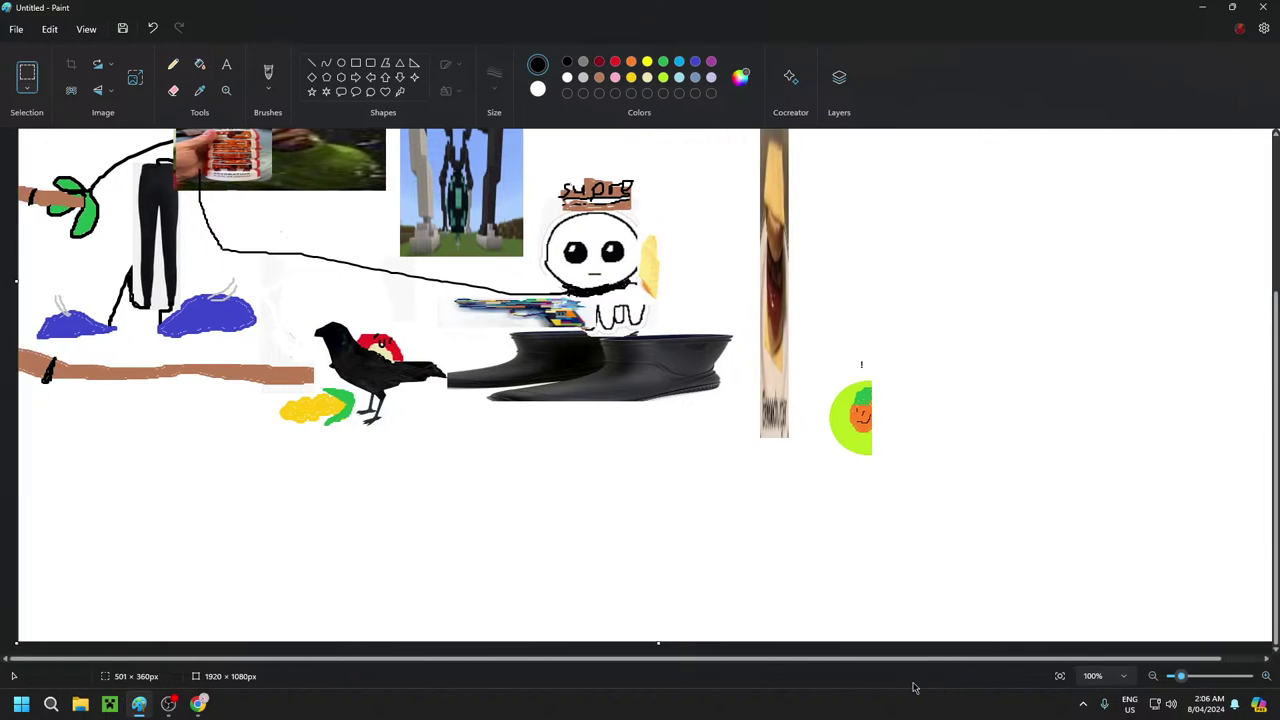
scroll(1050, 615, "up", 3)
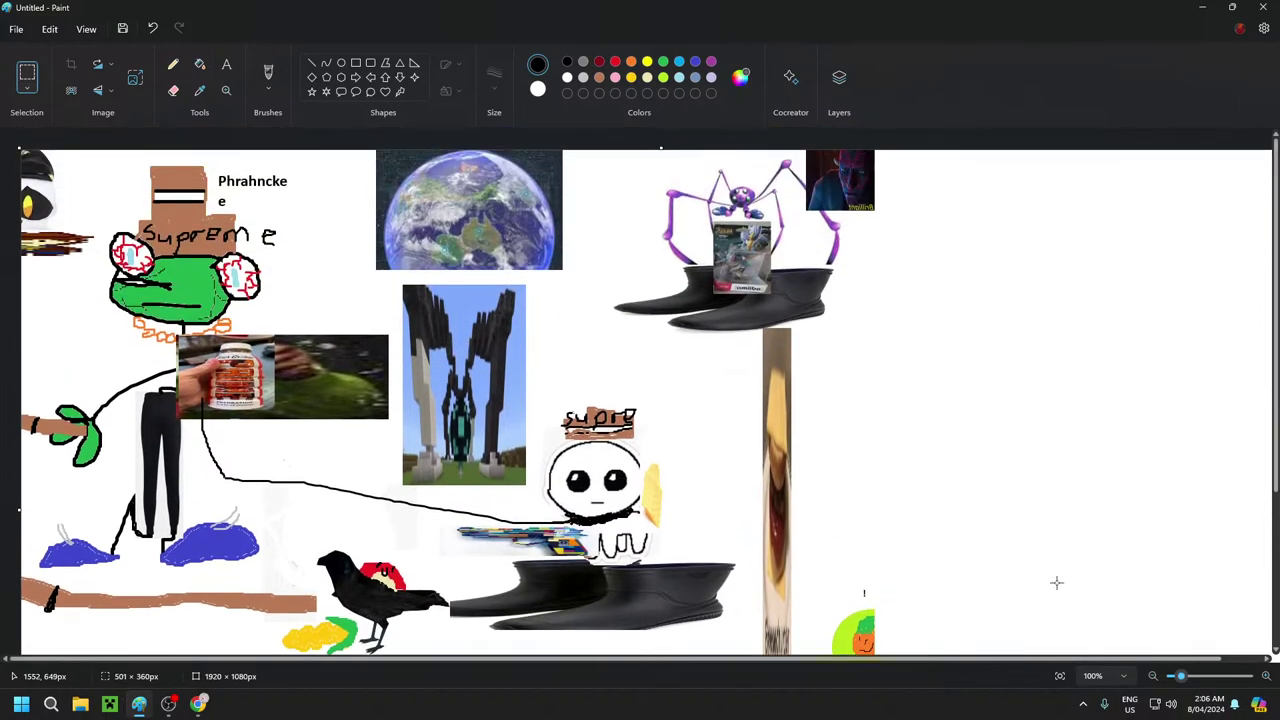
scroll(1054, 583, "up", 2)
scroll(1040, 582, "down", 2)
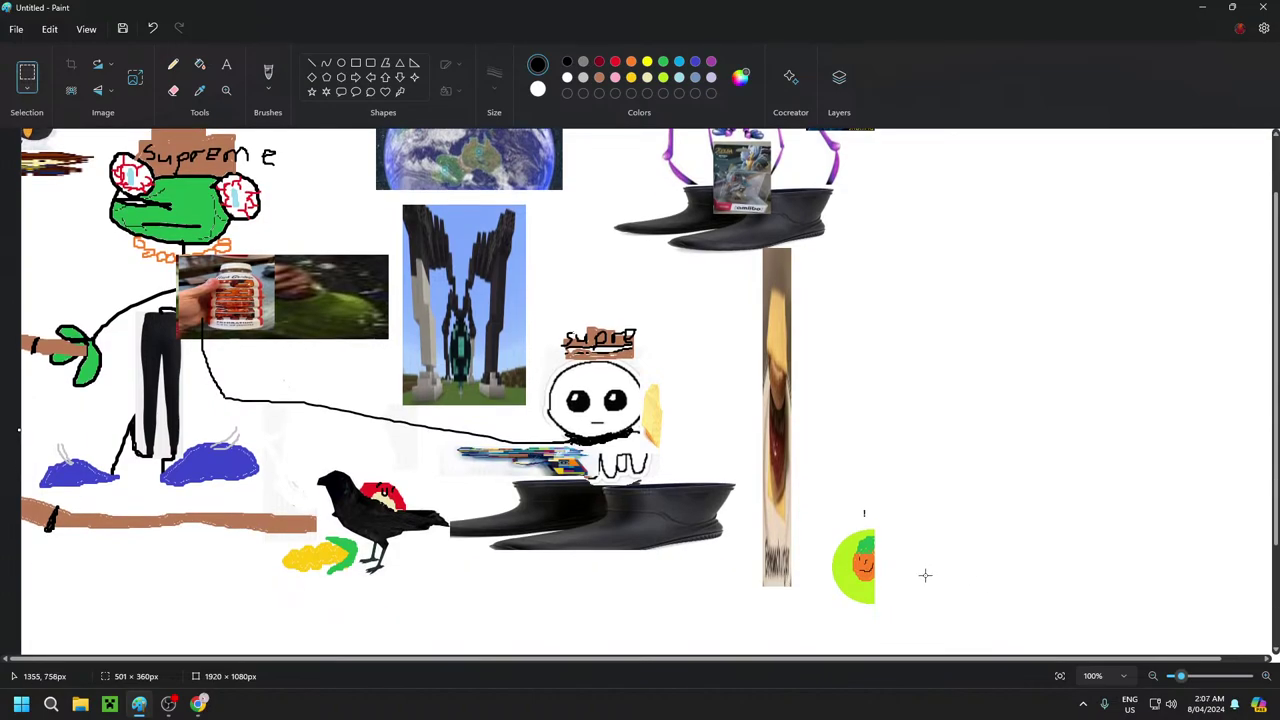
scroll(928, 575, "up", 2)
scroll(926, 580, "down", 5)
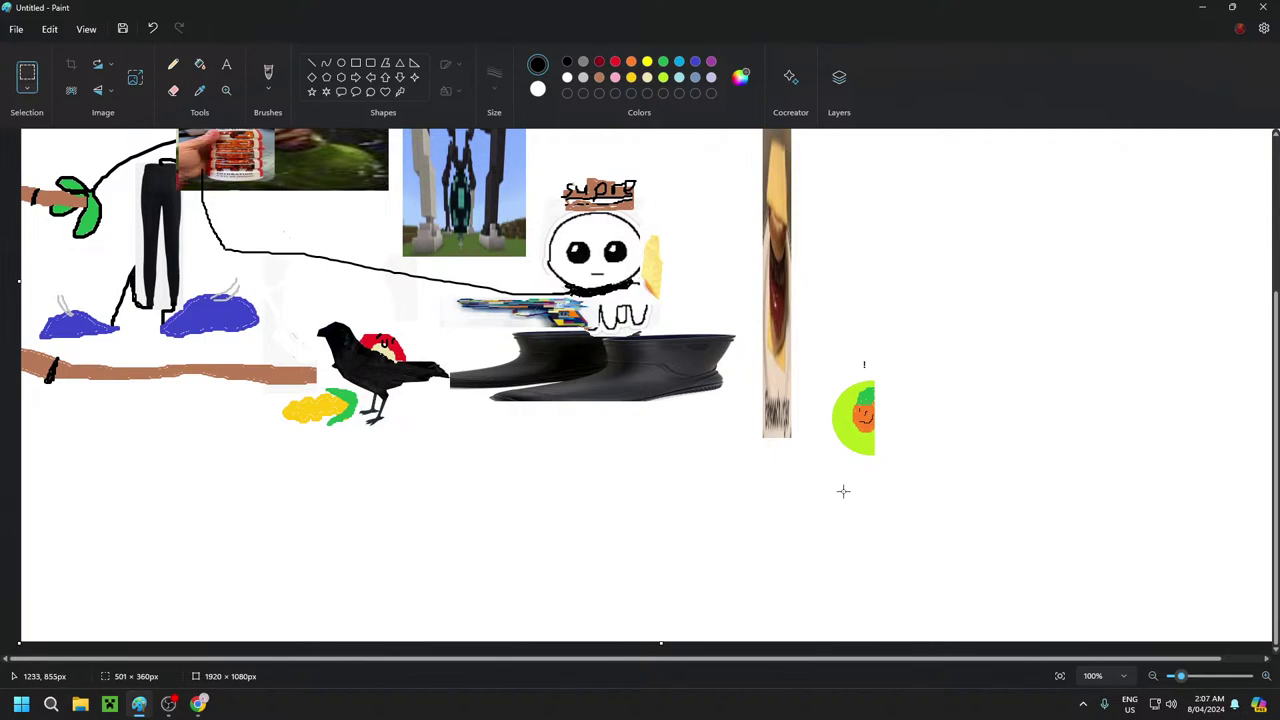
scroll(925, 503, "up", 5)
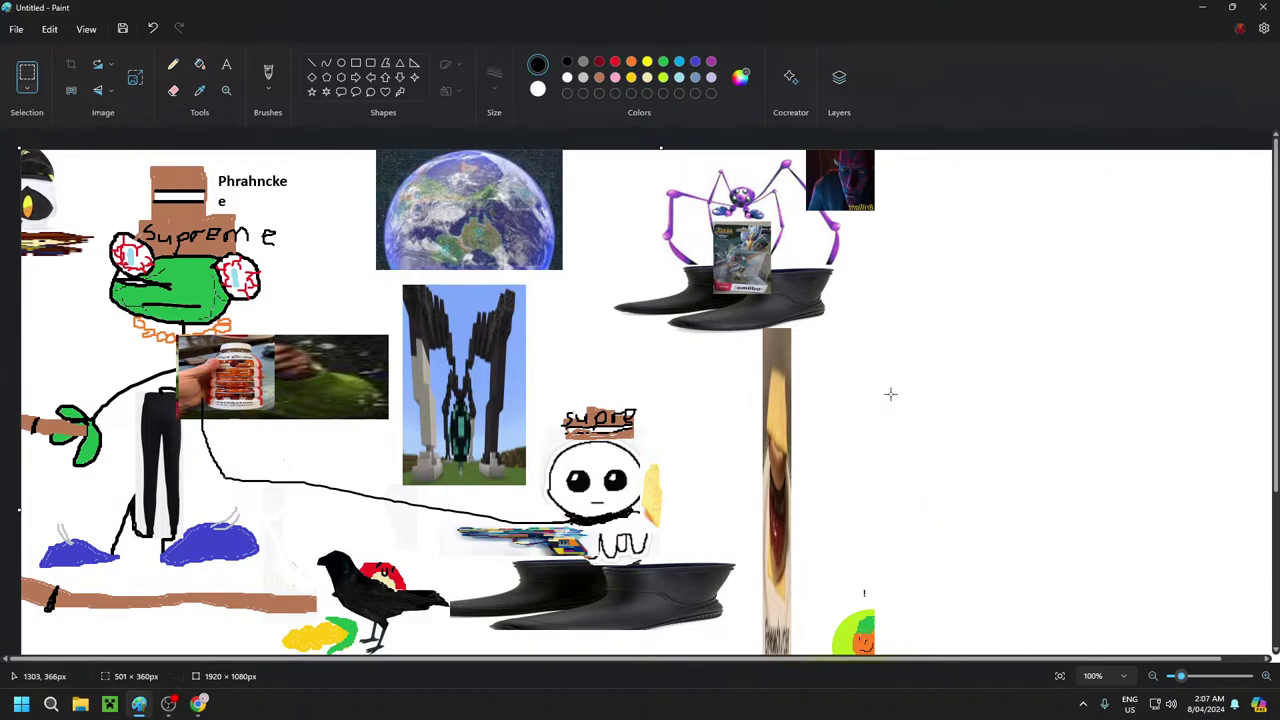
scroll(890, 394, "down", 5)
scroll(430, 512, "up", 5)
scroll(440, 530, "down", 5)
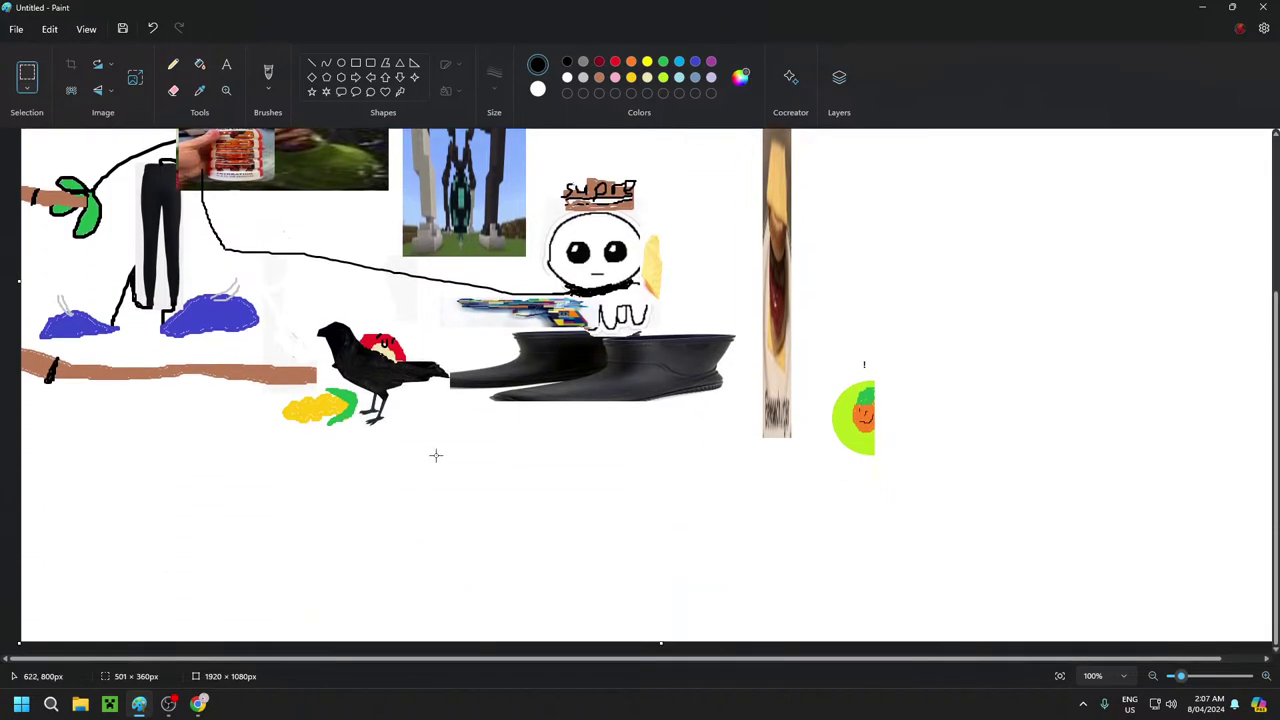
scroll(435, 455, "up", 5)
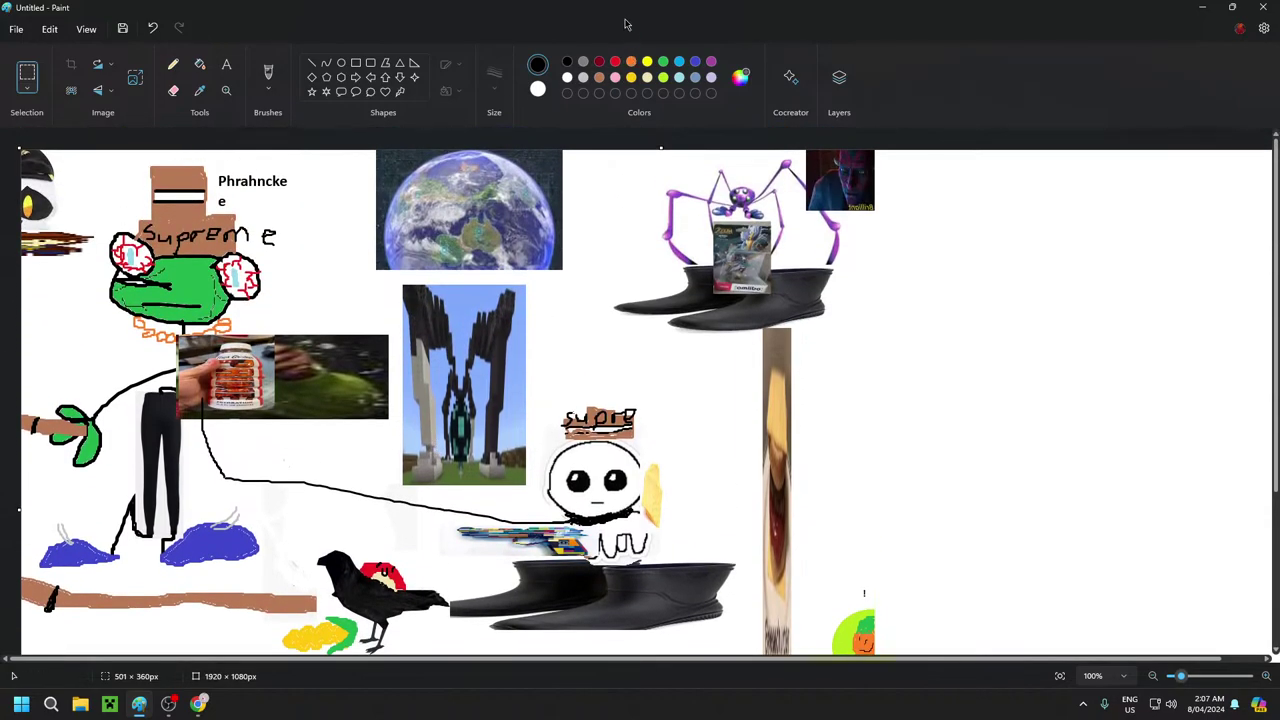
With the black brush at 5 px, draw two tall legs meeting in a point, rising from the canvas's bottom edge near its lower-right corner
left_click(268, 74)
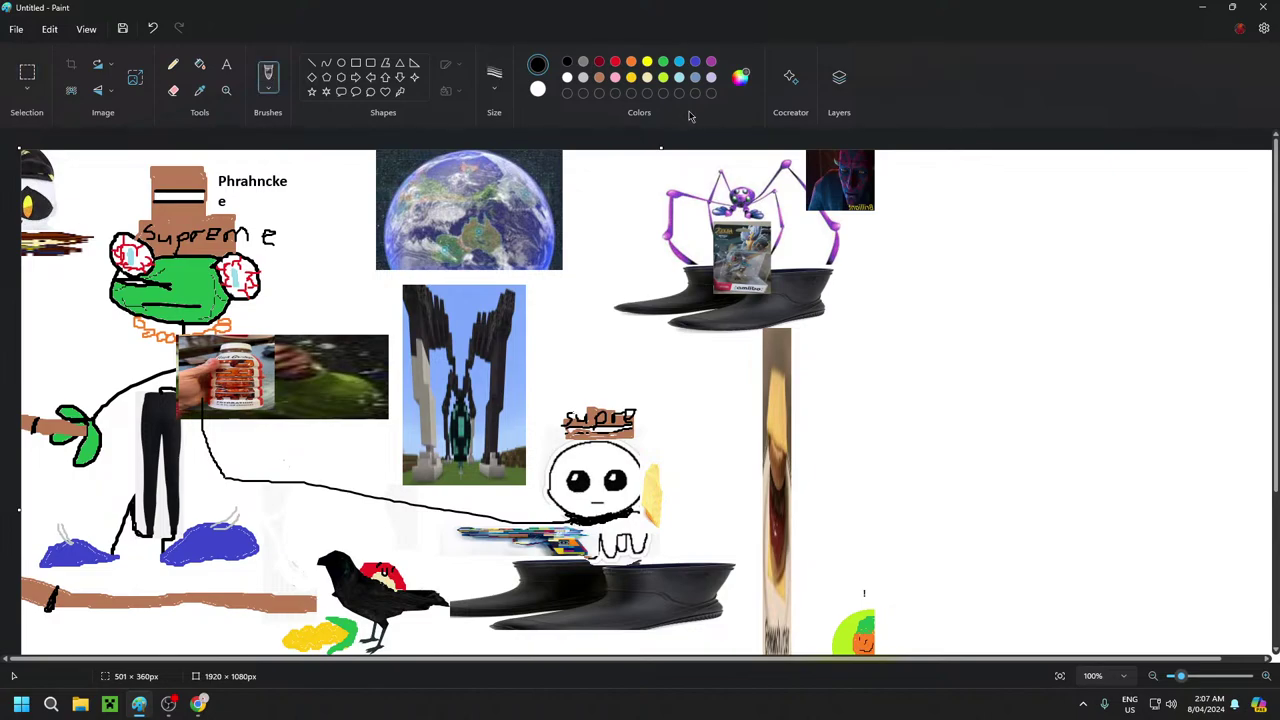
left_click(494, 75)
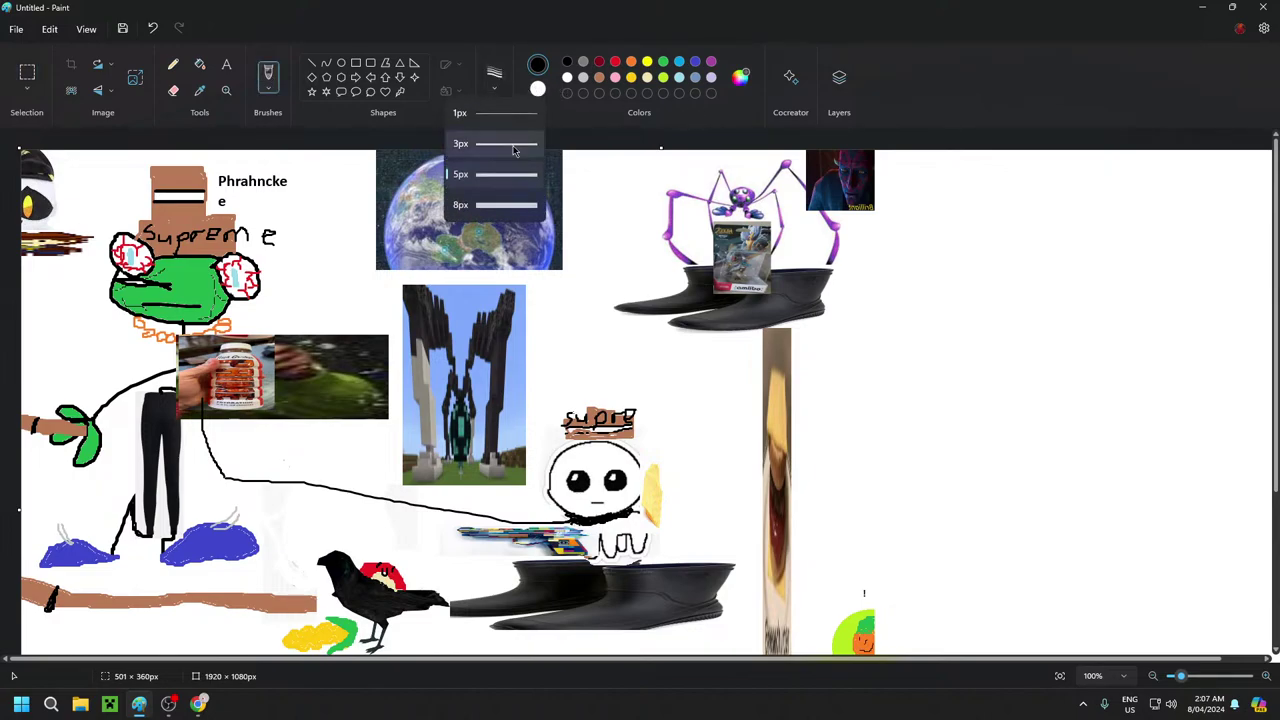
left_click(511, 174)
scroll(1040, 370, "down", 5)
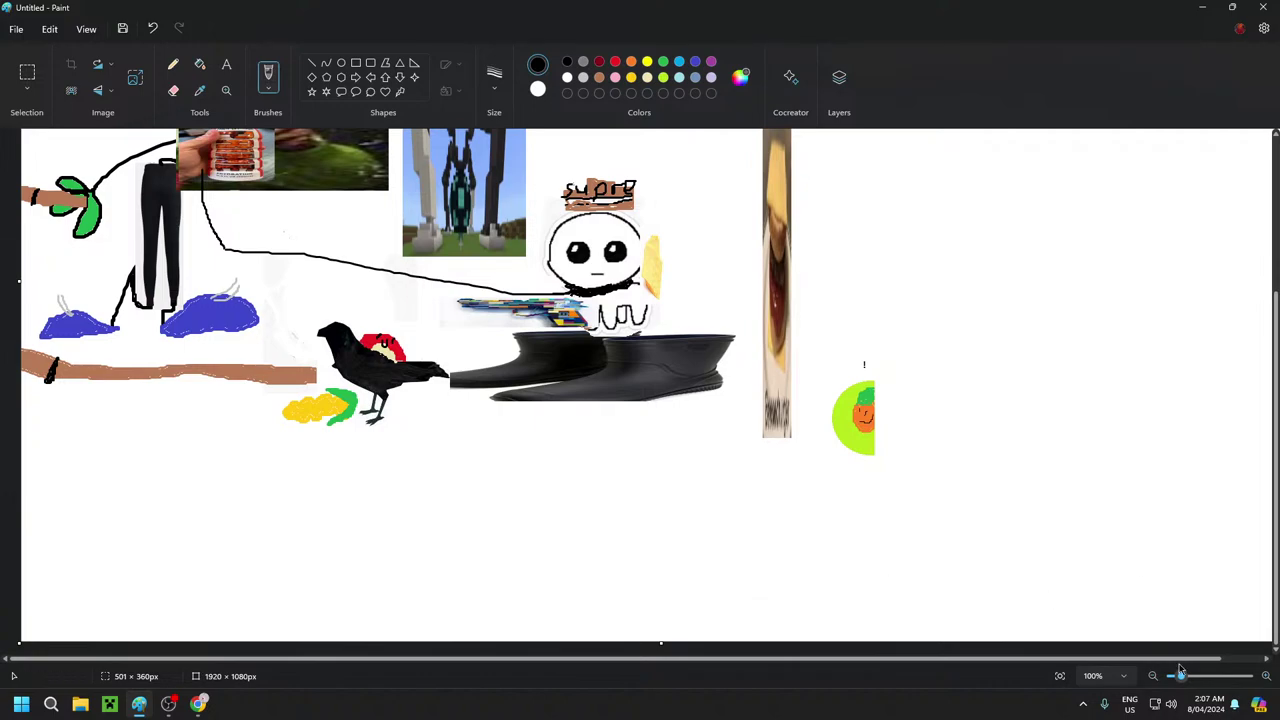
scroll(1183, 663, "right", 1)
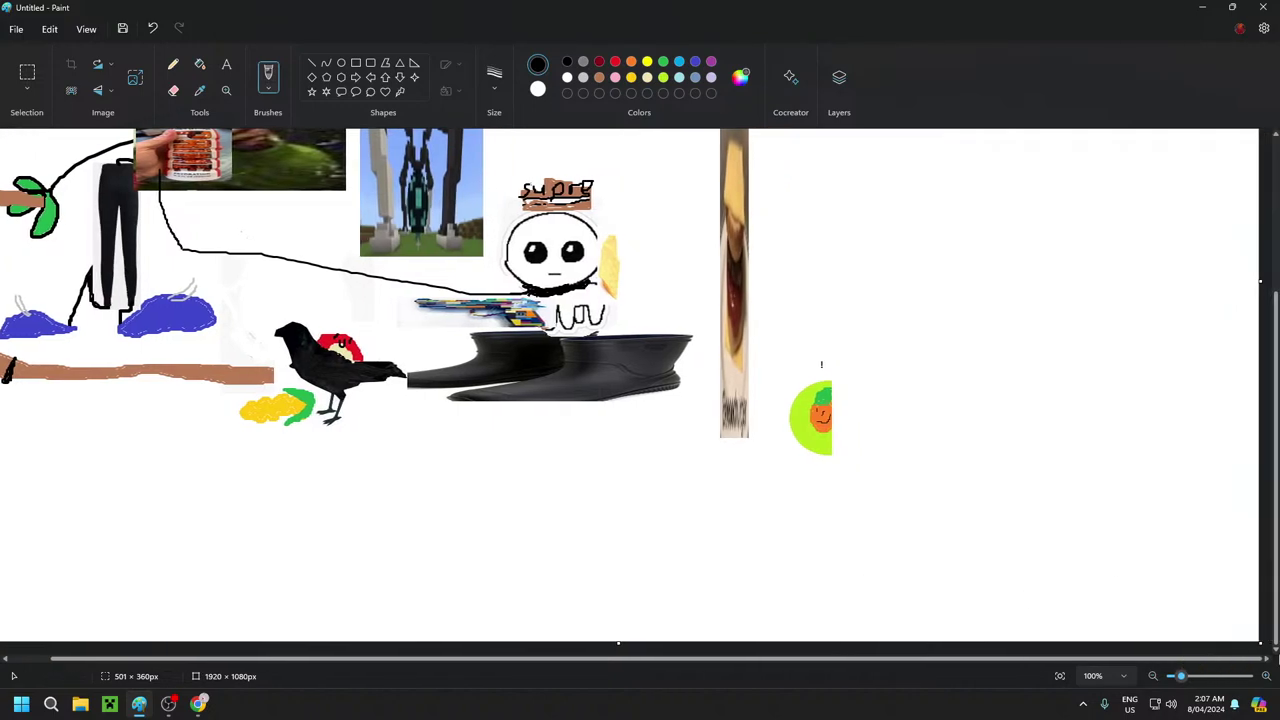
scroll(1157, 601, "up", 2)
scroll(1157, 590, "up", 2)
scroll(1160, 585, "down", 4)
scroll(1029, 568, "up", 5)
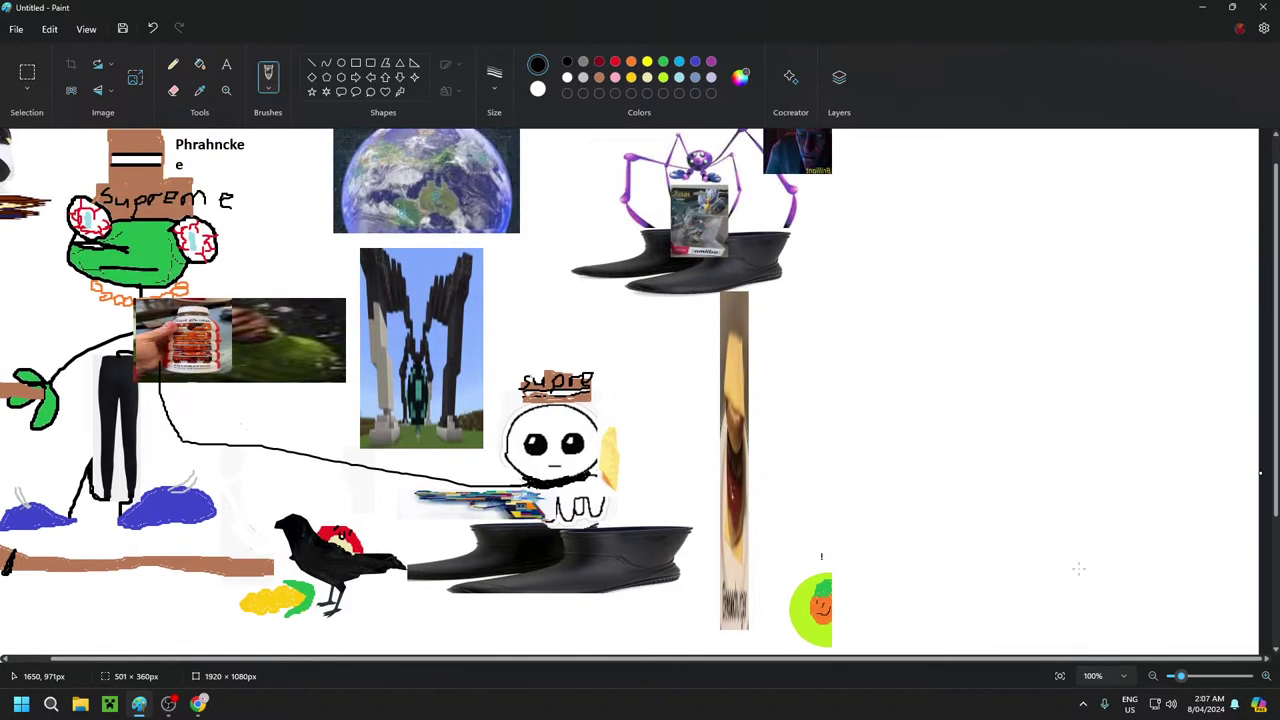
scroll(1105, 568, "down", 5)
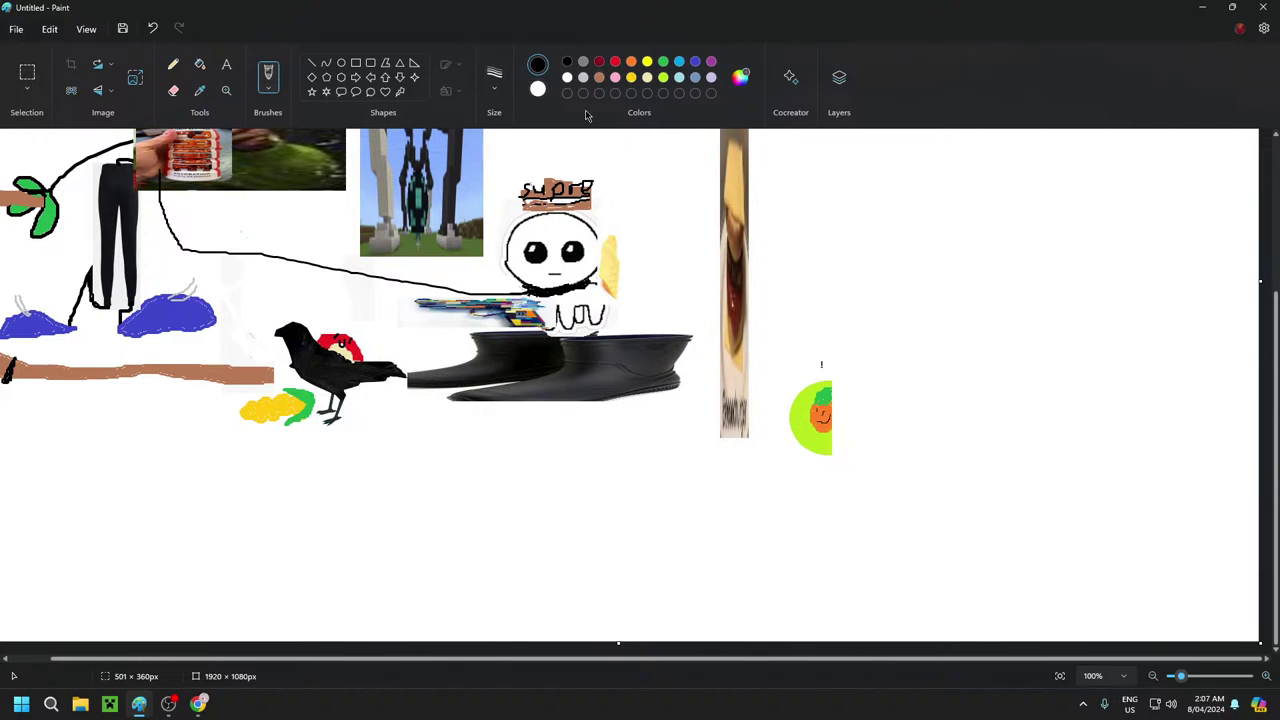
left_click(494, 92)
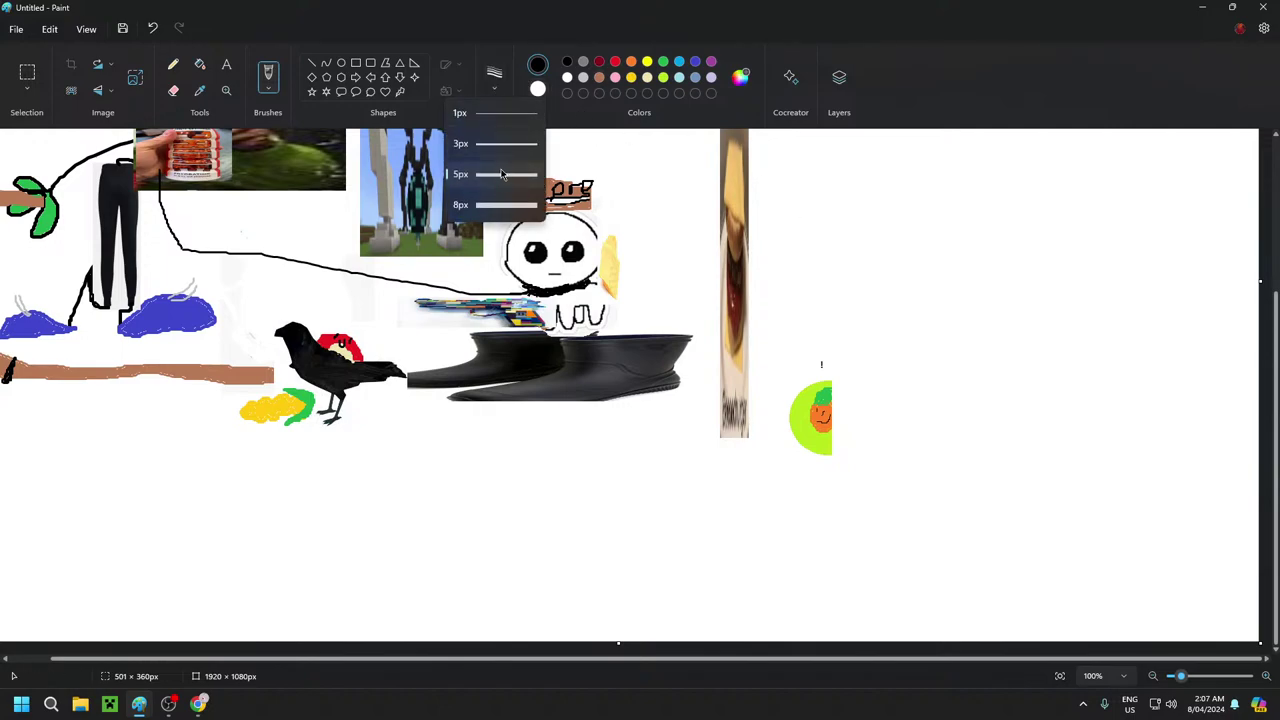
left_click(501, 176)
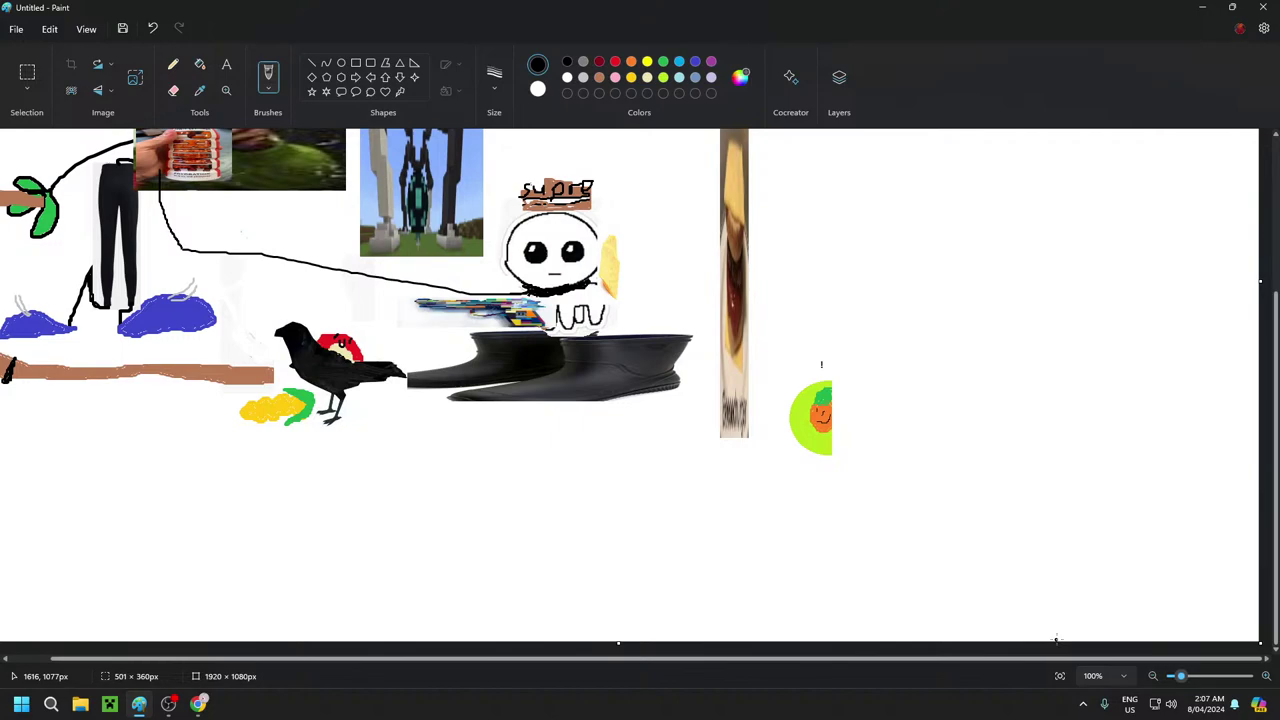
left_click(1056, 638)
mouse_move(1056, 596)
left_mouse_down()
mouse_move(1073, 461)
mouse_move(1099, 648)
left_mouse_up()
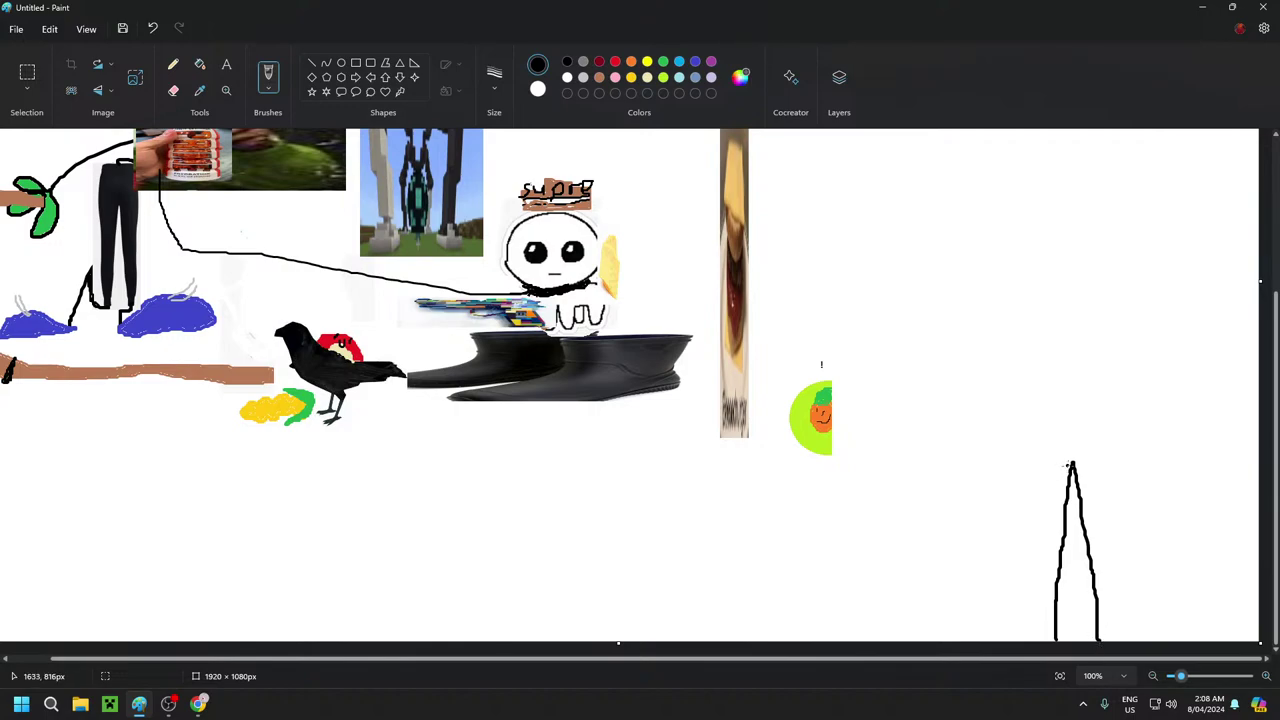
Add a neck, a large rounded head, a horizontal arm line and a half-round loop beside the lower legs
mouse_move(1072, 463)
left_mouse_down()
mouse_move(1076, 430)
mouse_move(1135, 451)
mouse_move(990, 385)
mouse_move(1121, 335)
mouse_move(1074, 440)
left_mouse_up()
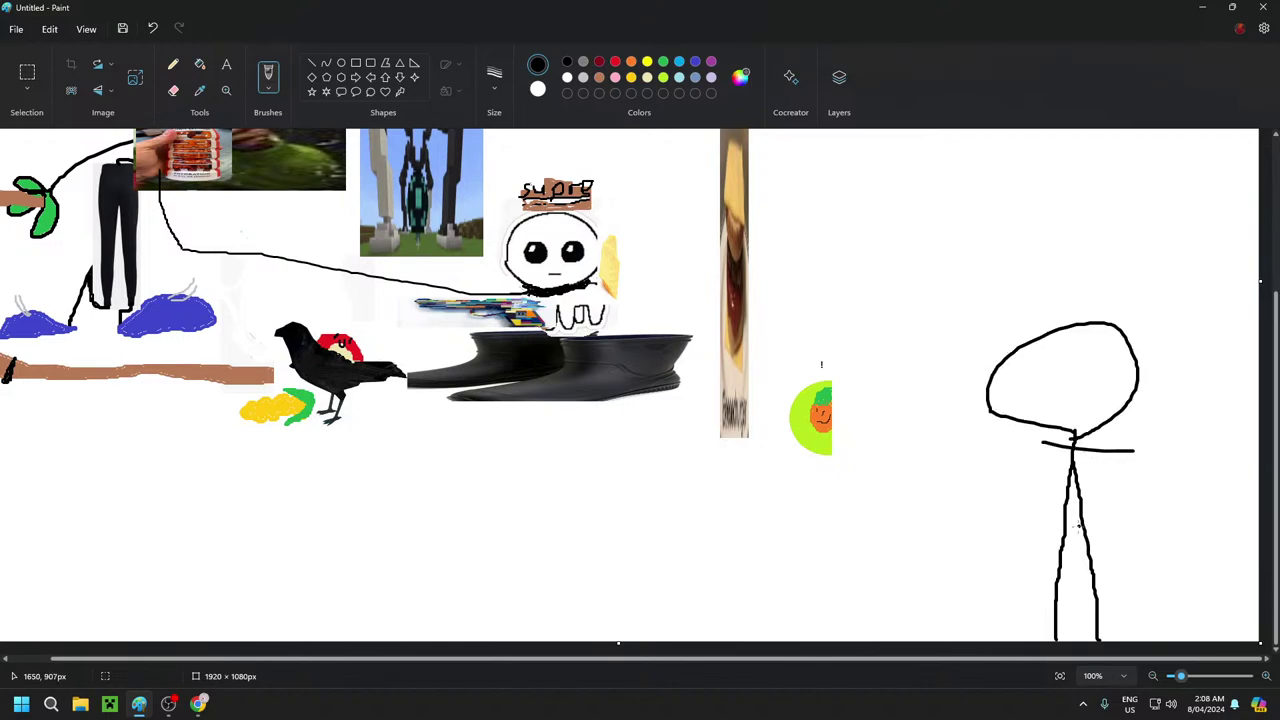
mouse_move(1058, 565)
left_mouse_down()
mouse_move(1005, 562)
mouse_move(983, 577)
mouse_move(998, 622)
mouse_move(1046, 632)
left_mouse_up()
scroll(1198, 574, "up", 3)
scroll(1194, 571, "down", 3)
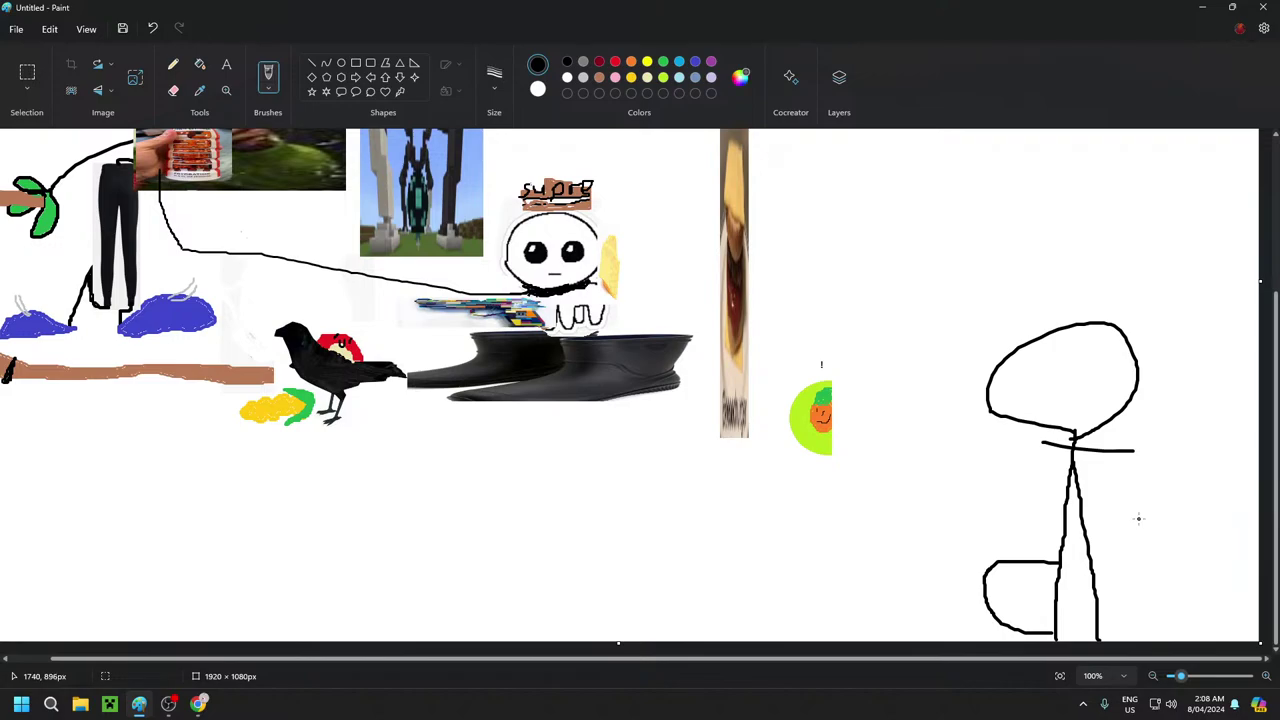
scroll(1140, 508, "up", 3)
scroll(1105, 490, "down", 3)
Fill the stick figure's head with lime and undo the fill, returning to the brush
scroll(1106, 472, "up", 2)
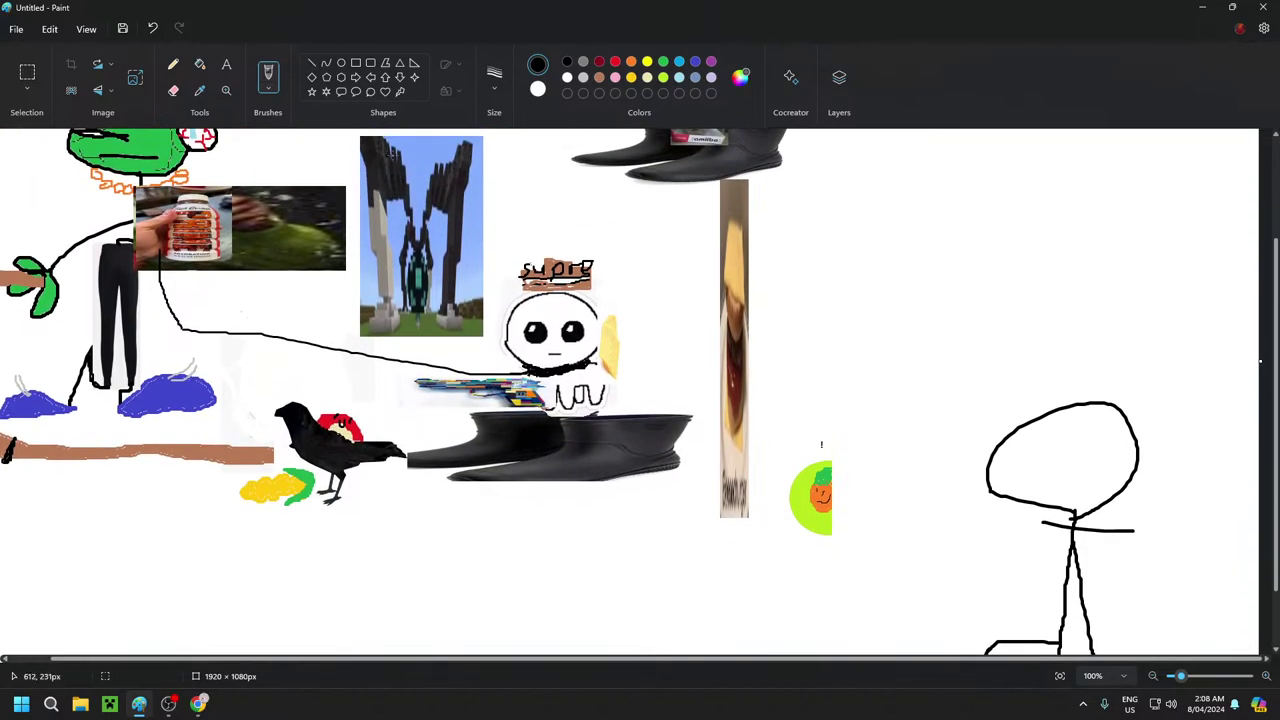
left_click(663, 78)
left_click(198, 66)
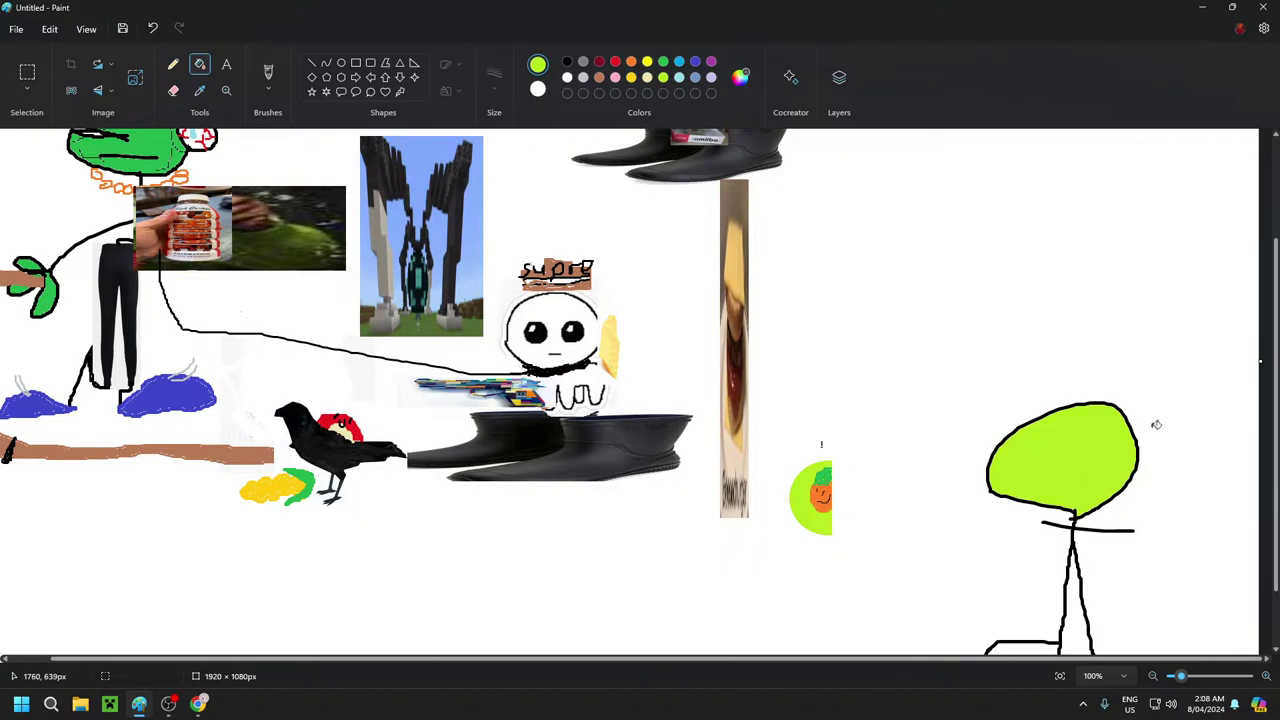
scroll(1150, 415, "down", 1)
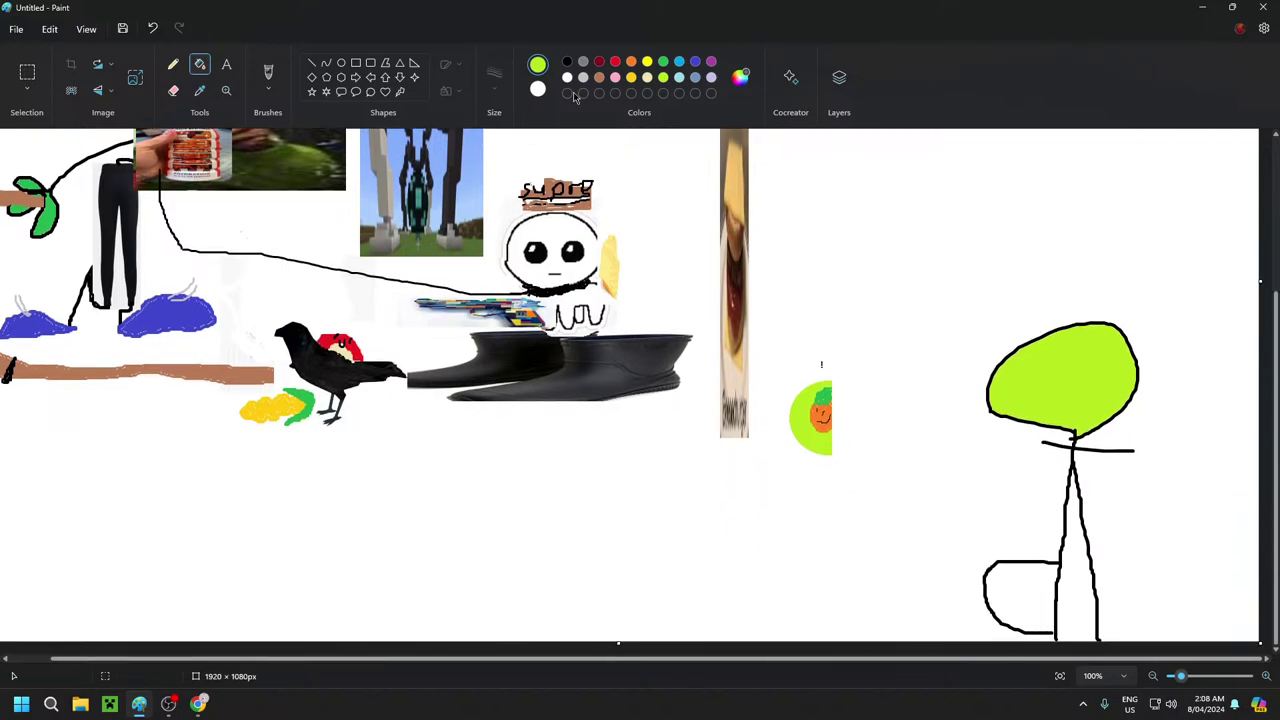
scroll(1054, 406, "up", 3)
scroll(1157, 438, "down", 3)
left_click(268, 72)
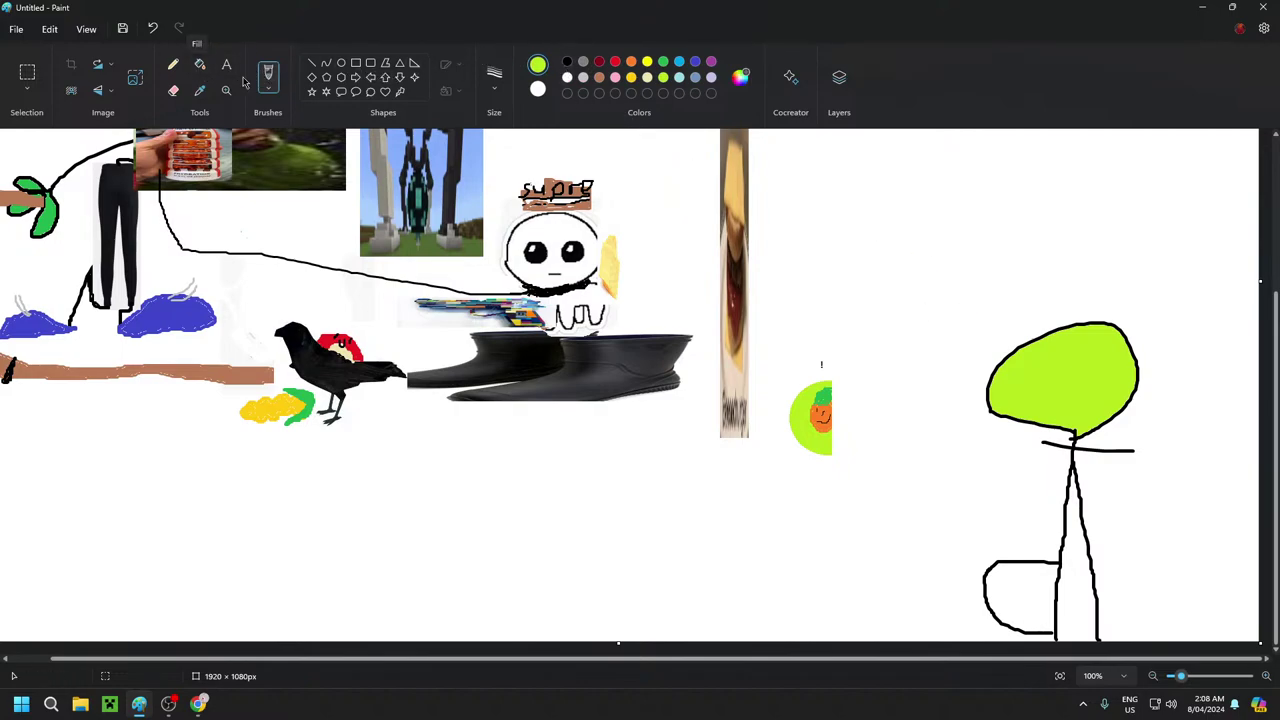
left_click(153, 30)
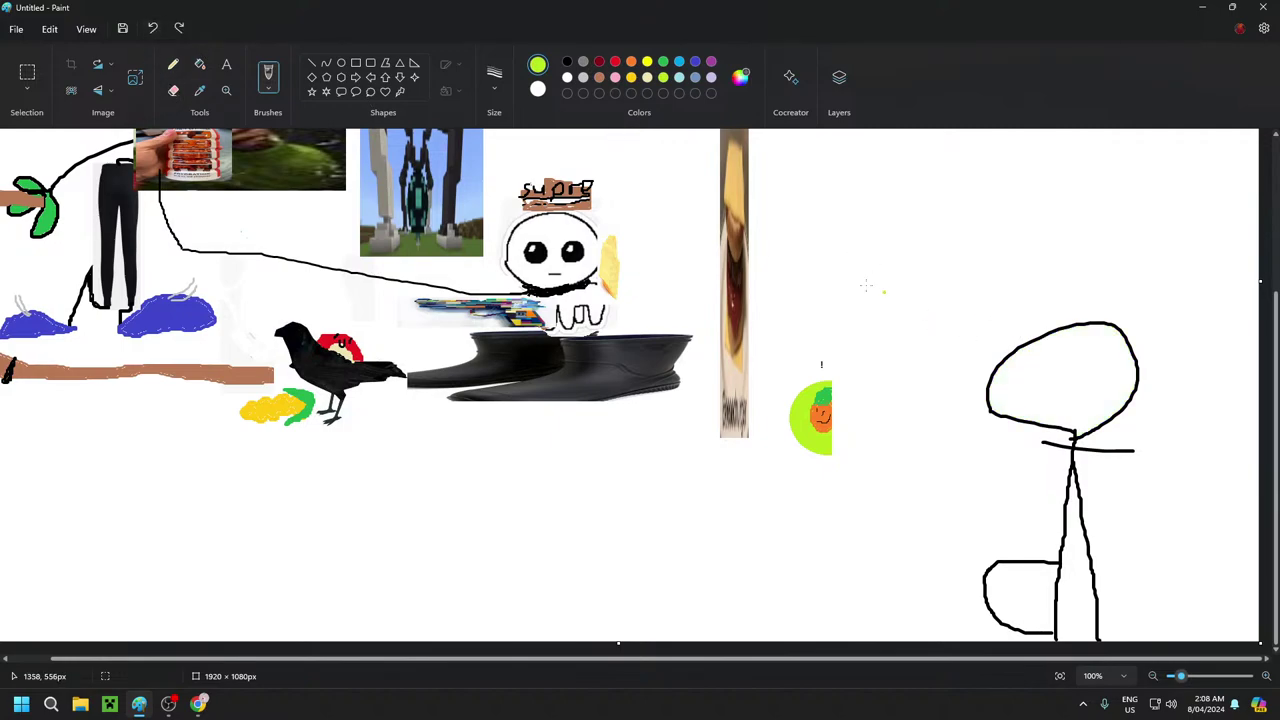
Draw the stick figure's face in black: two lashed, half-closed eyes with lines beneath them and a straight mouth
left_click(567, 61)
mouse_move(1012, 357)
left_mouse_down()
mouse_move(1054, 365)
mouse_move(1045, 374)
mouse_move(1014, 370)
mouse_move(1010, 360)
mouse_move(1116, 366)
mouse_move(1109, 382)
mouse_move(1076, 367)
left_mouse_up()
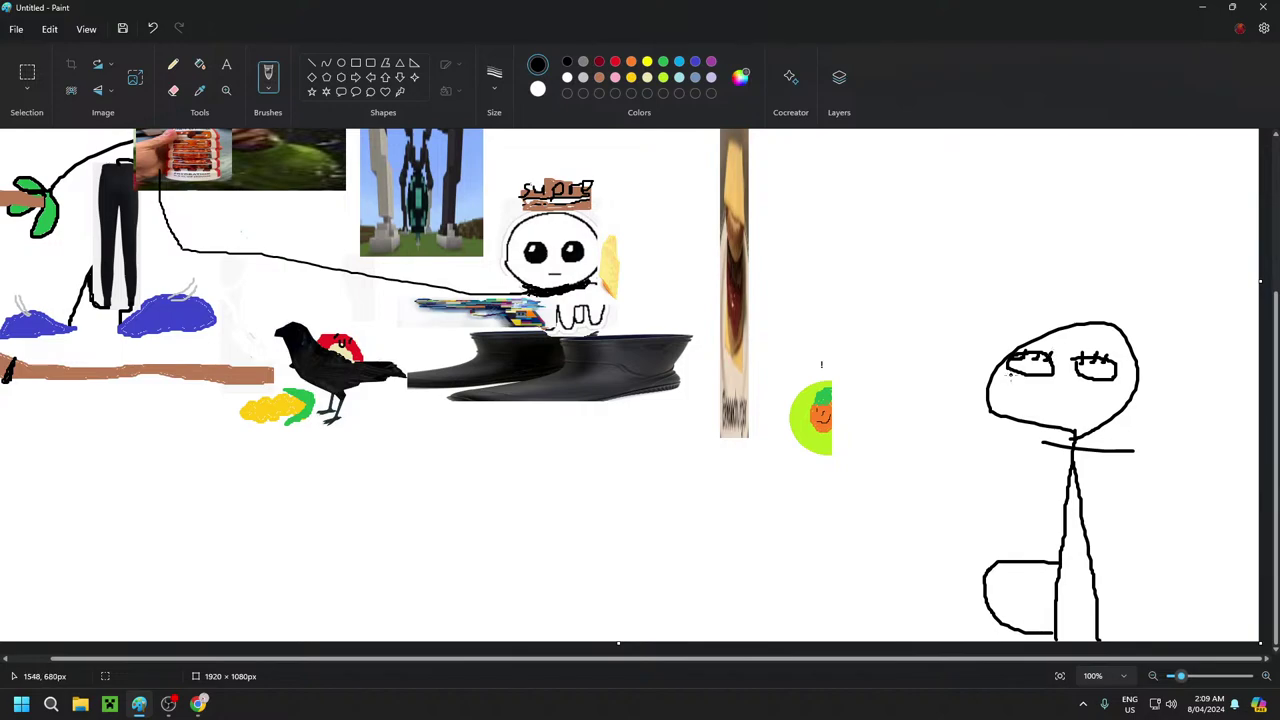
left_click_drag(1005, 376, 1027, 385)
left_click_drag(1038, 412, 1112, 417)
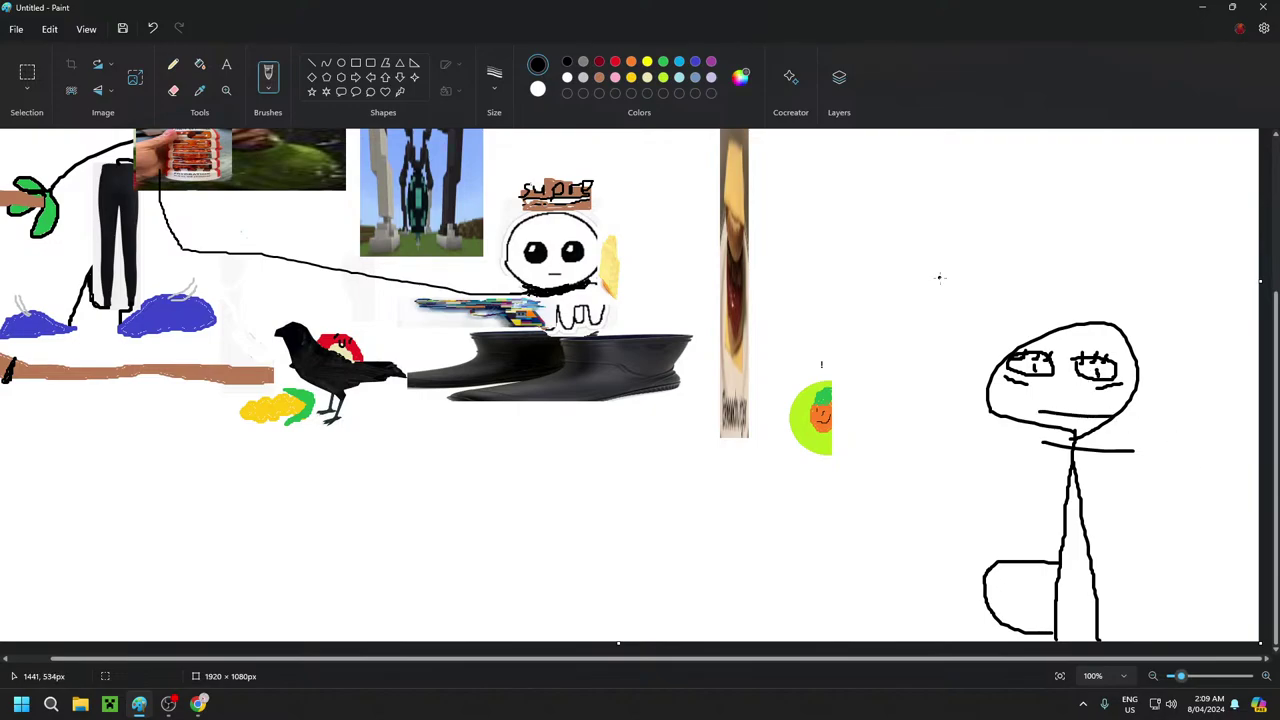
Look over the upper and lower parts of the collage around the stick figure
scroll(938, 278, "up", 5)
scroll(936, 286, "down", 5)
scroll(988, 464, "up", 3)
scroll(993, 459, "down", 3)
scroll(1065, 380, "up", 4)
scroll(1066, 206, "down", 4)
scroll(1060, 360, "up", 4)
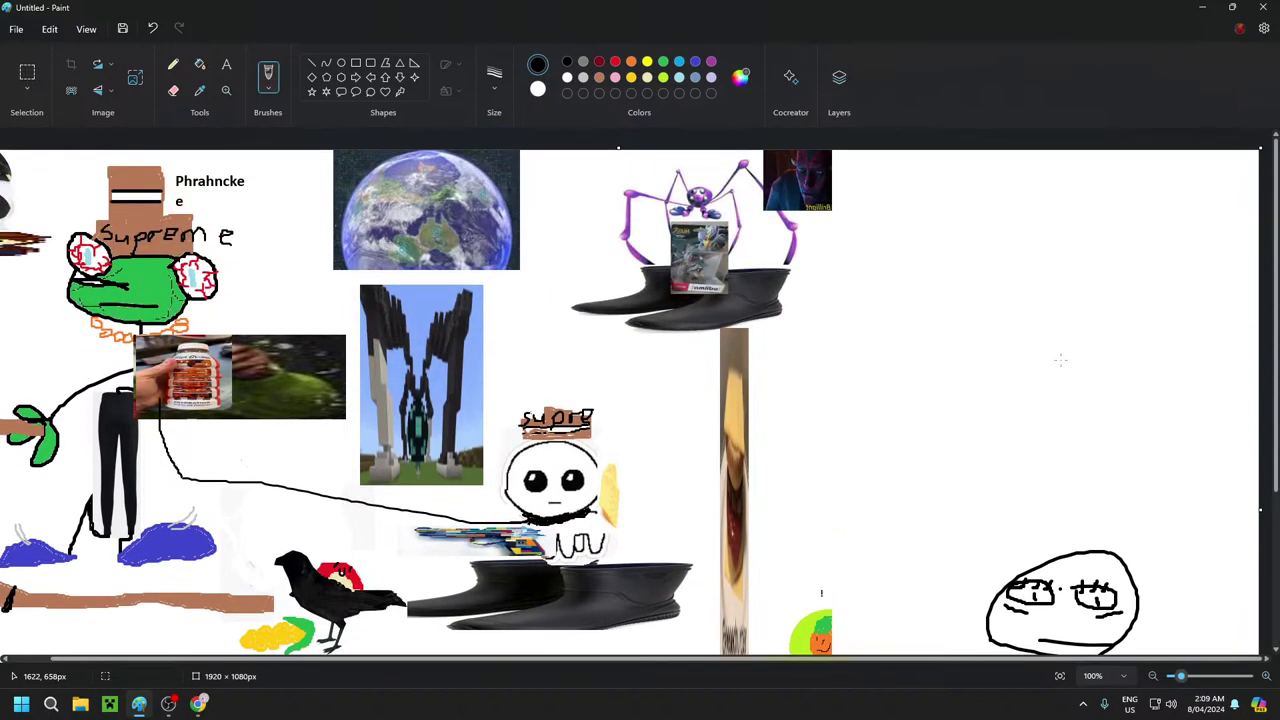
scroll(1060, 360, "down", 4)
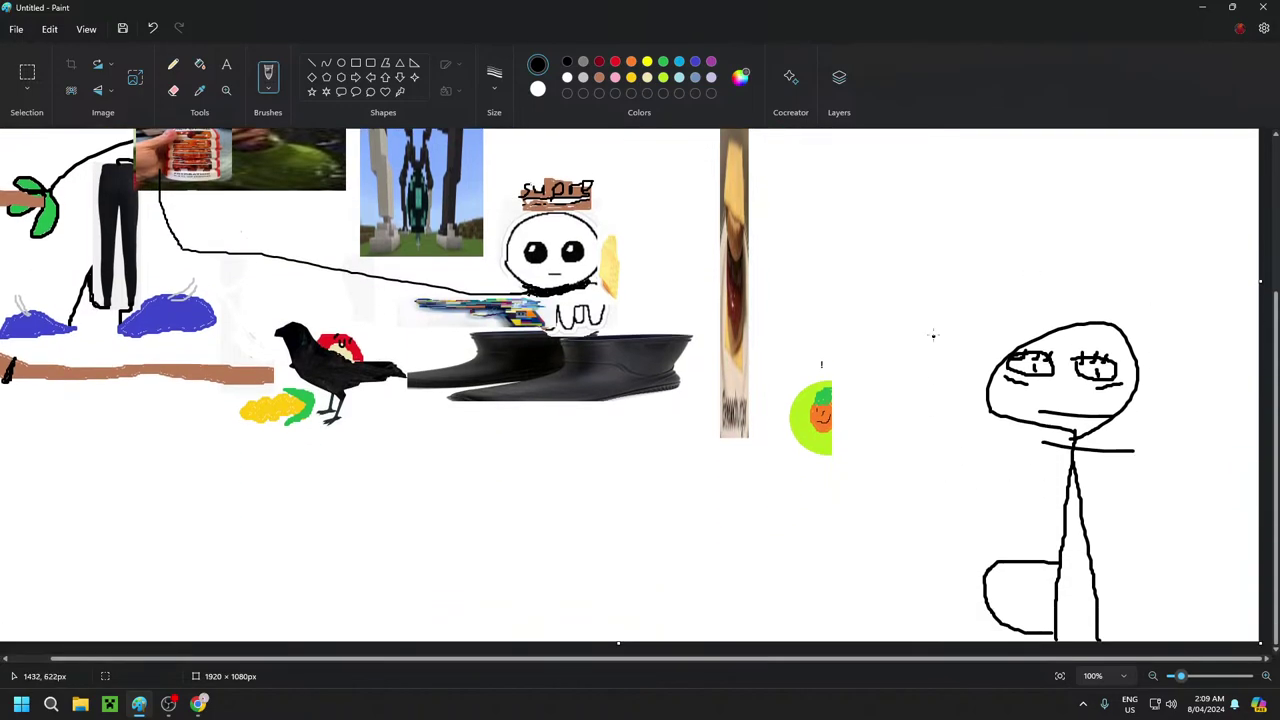
scroll(652, 320, "up", 3)
scroll(853, 373, "down", 3)
scroll(533, 550, "up", 3)
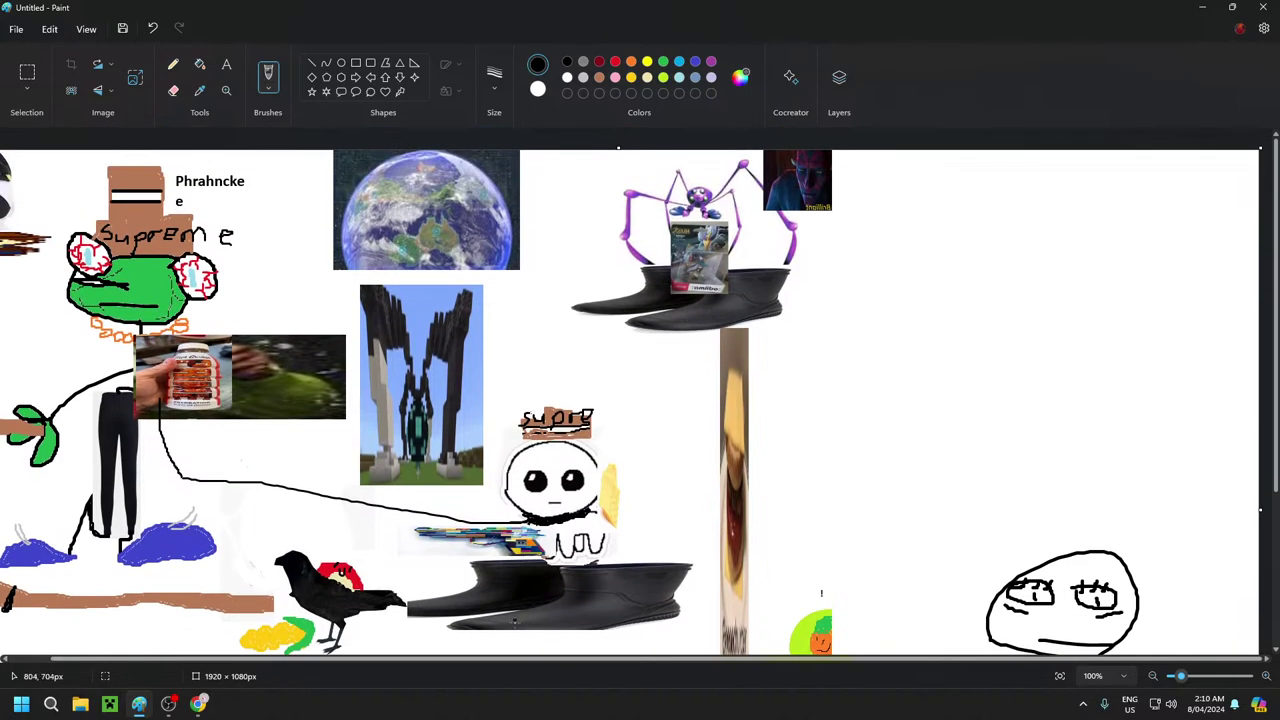
scroll(520, 603, "down", 3)
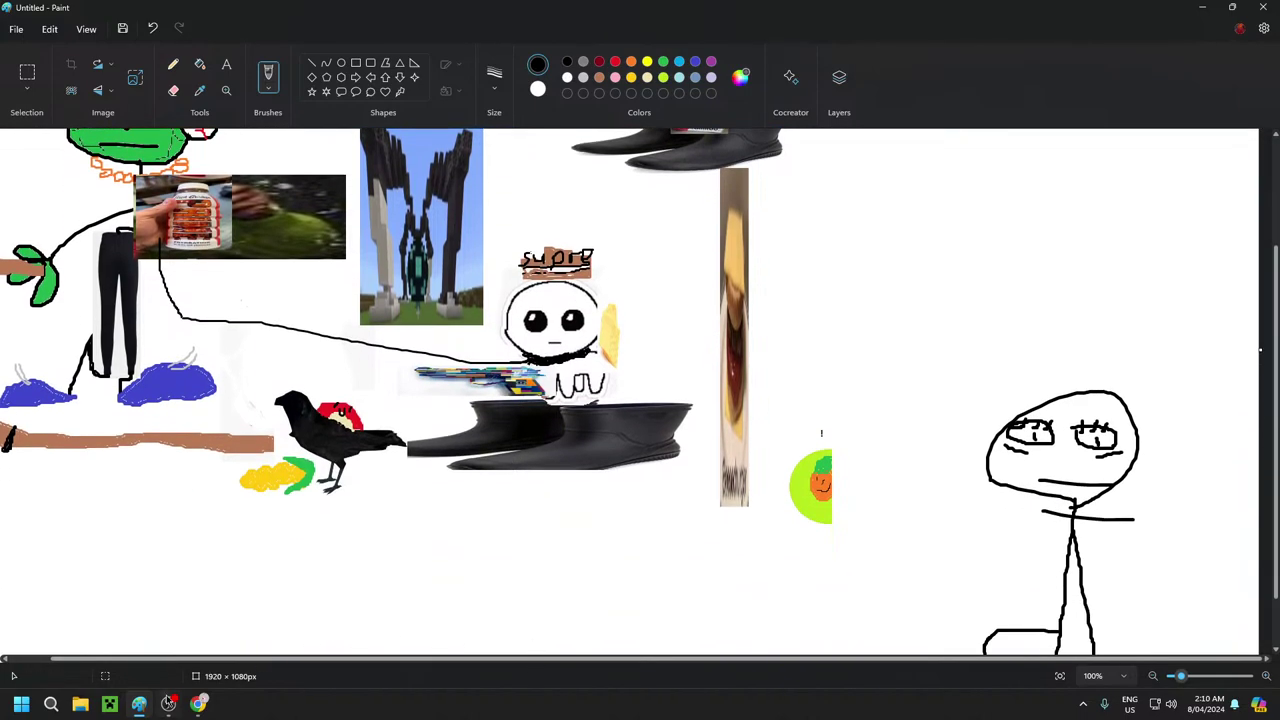
Switch to Chrome, search Google Images for "crow portal" and copy the low poly flying crow picture
left_click(199, 704)
left_click(100, 13)
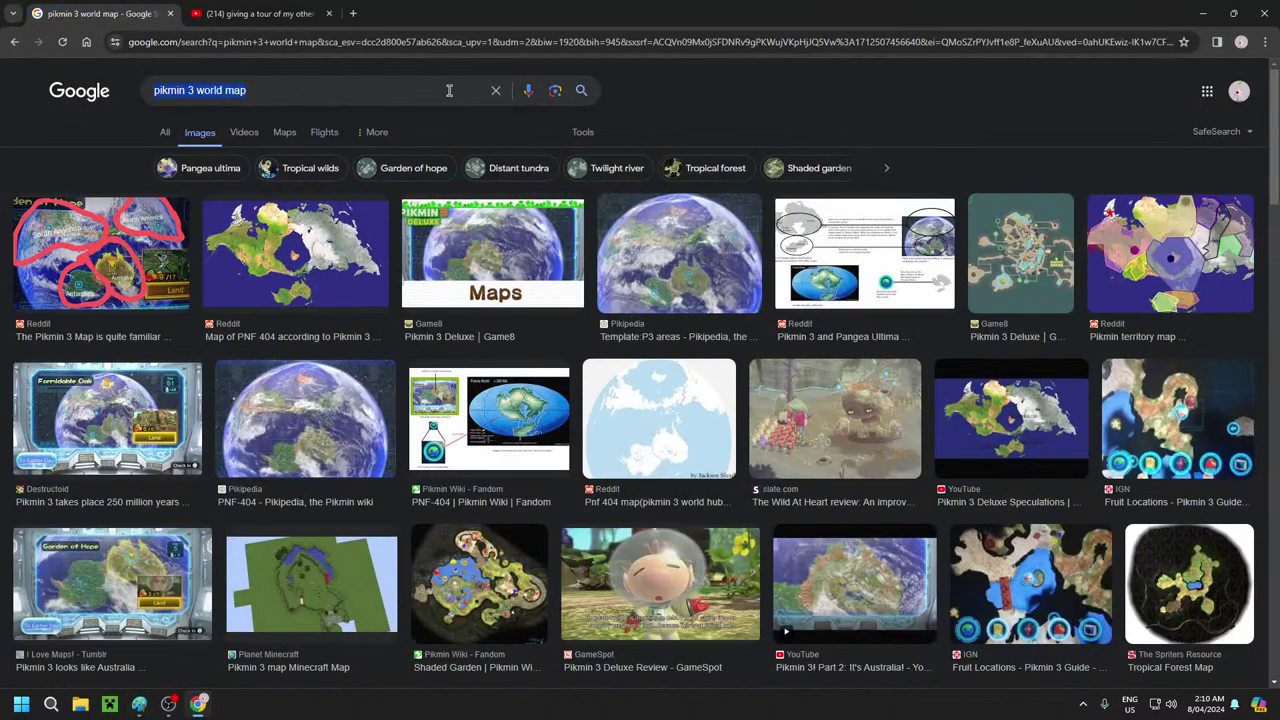
left_click(495, 90)
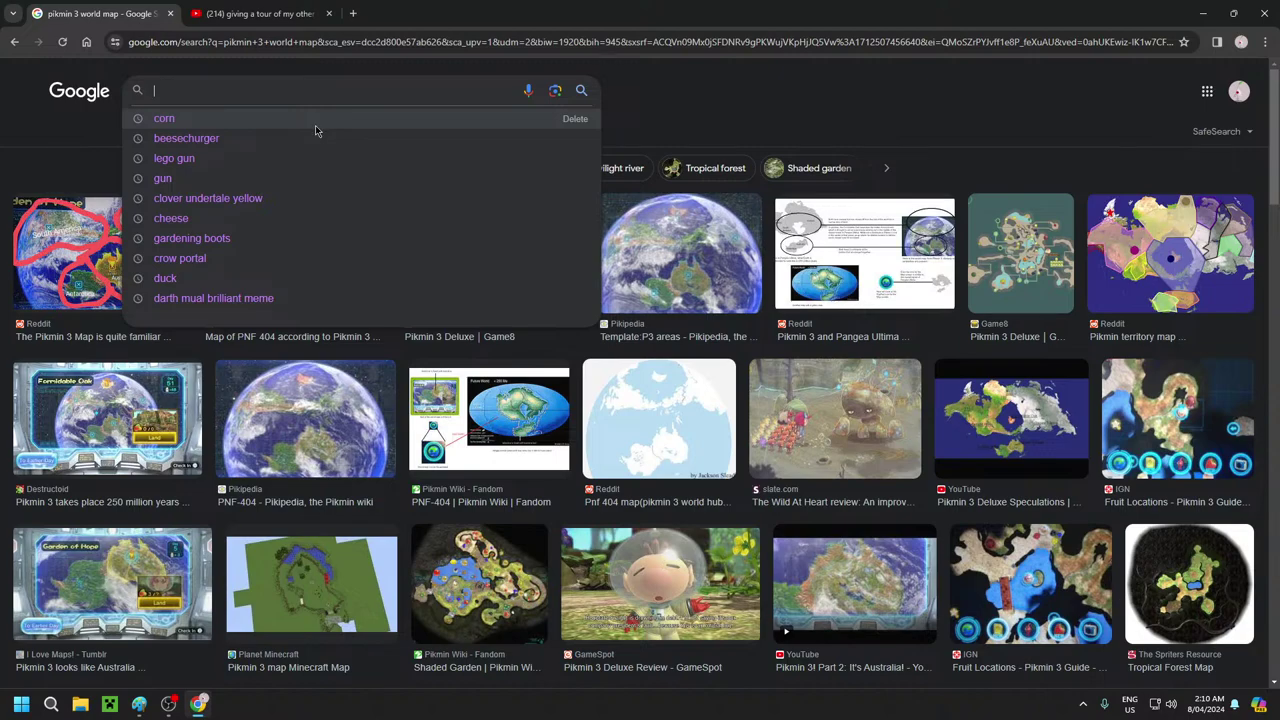
left_click(275, 256)
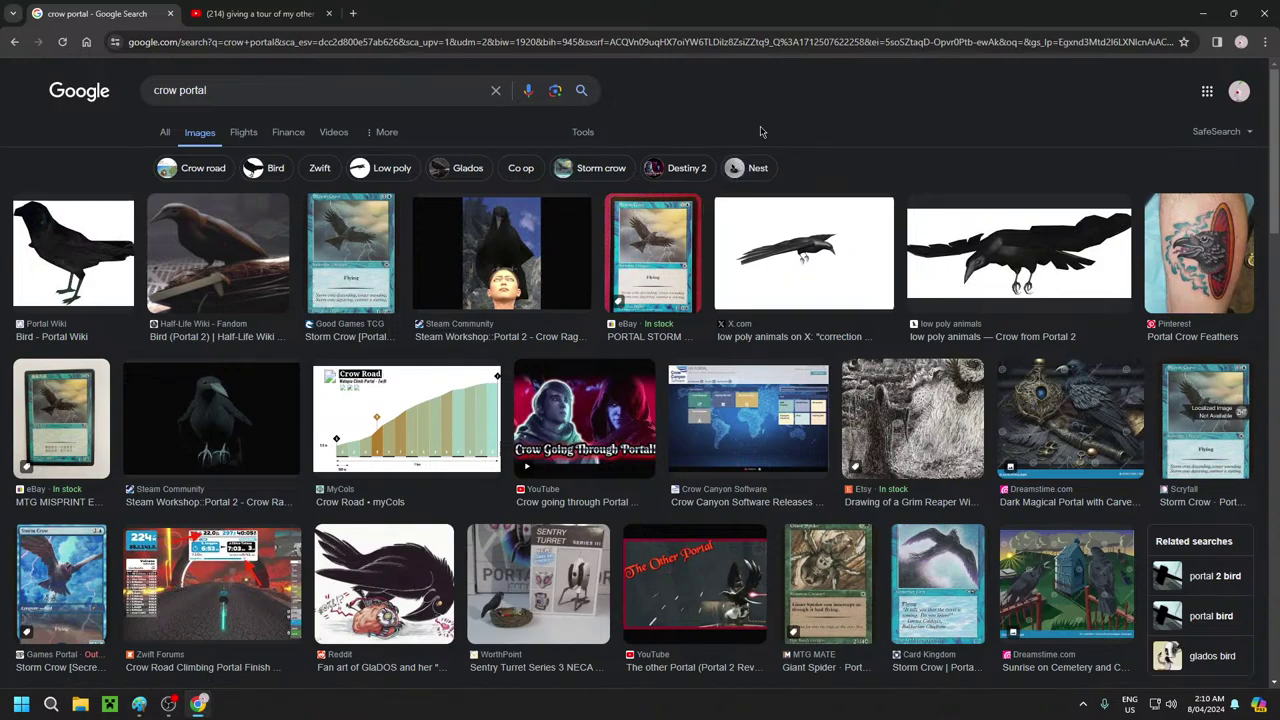
right_click(830, 257)
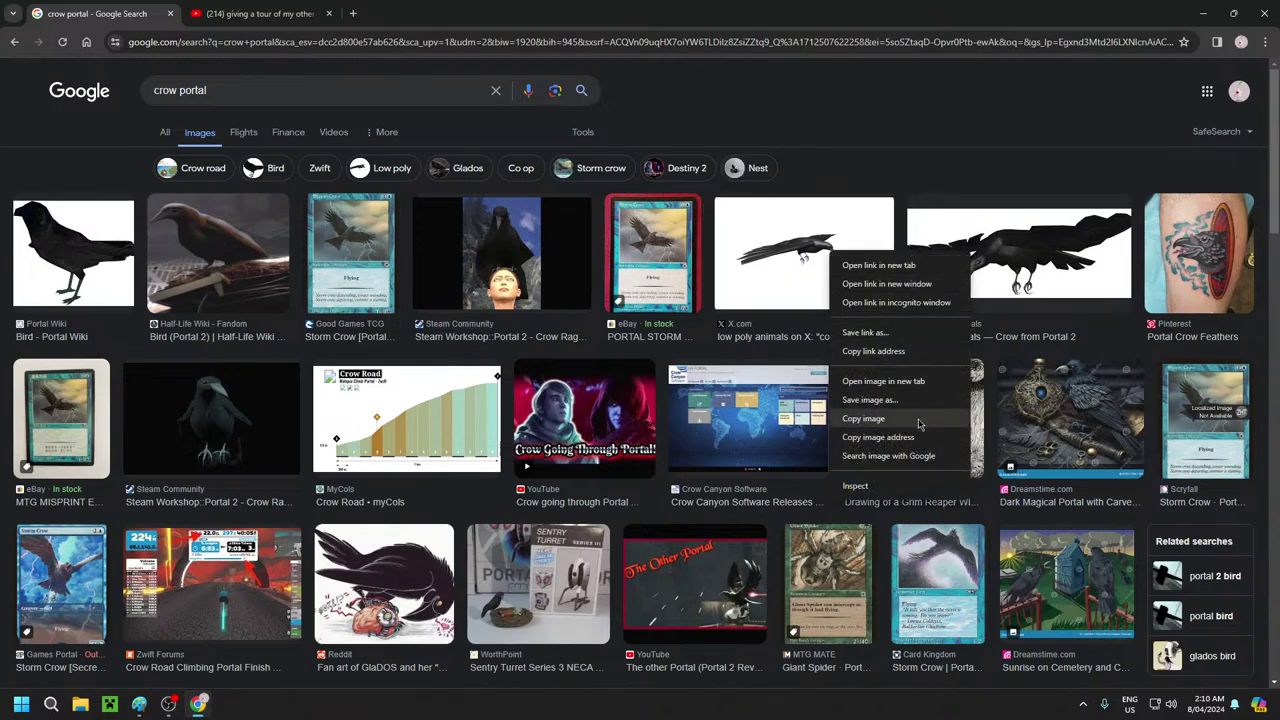
left_click(880, 418)
Back in Paint, paste the flying crow and place it in the blank space near the canvas's upper-right corner
left_click(140, 704)
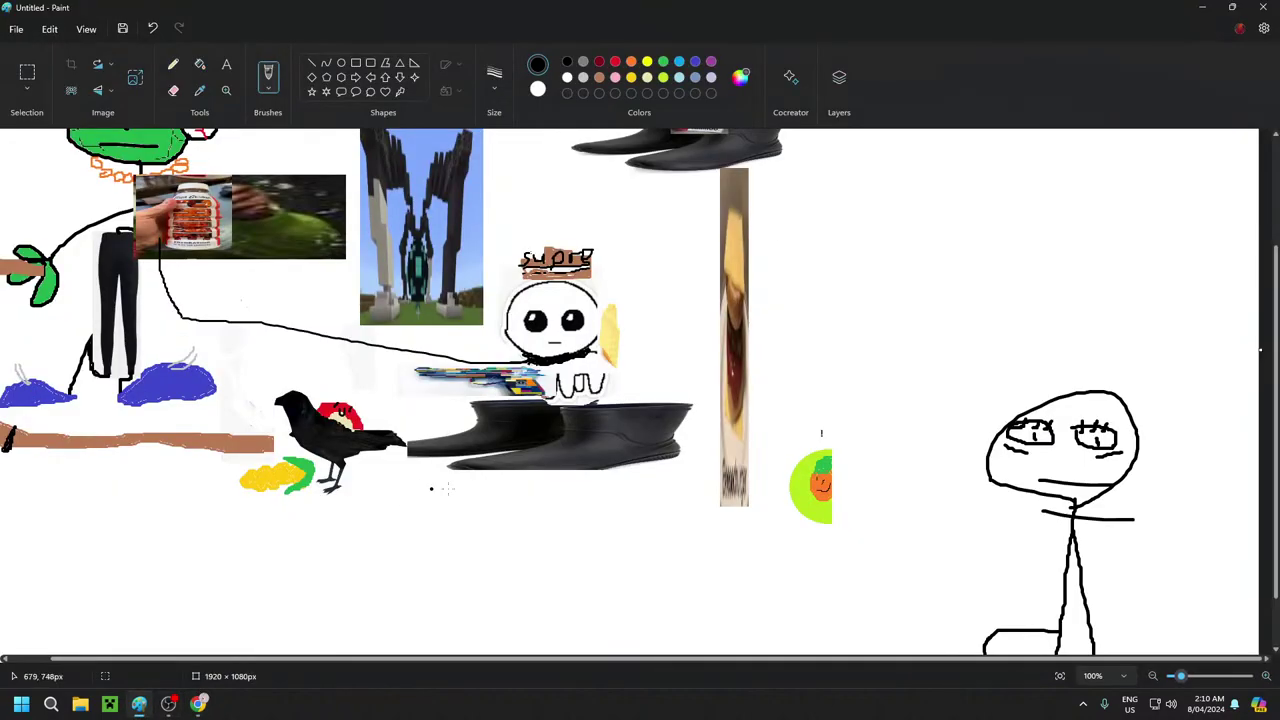
scroll(645, 466, "up", 3)
key("ctrl+v")
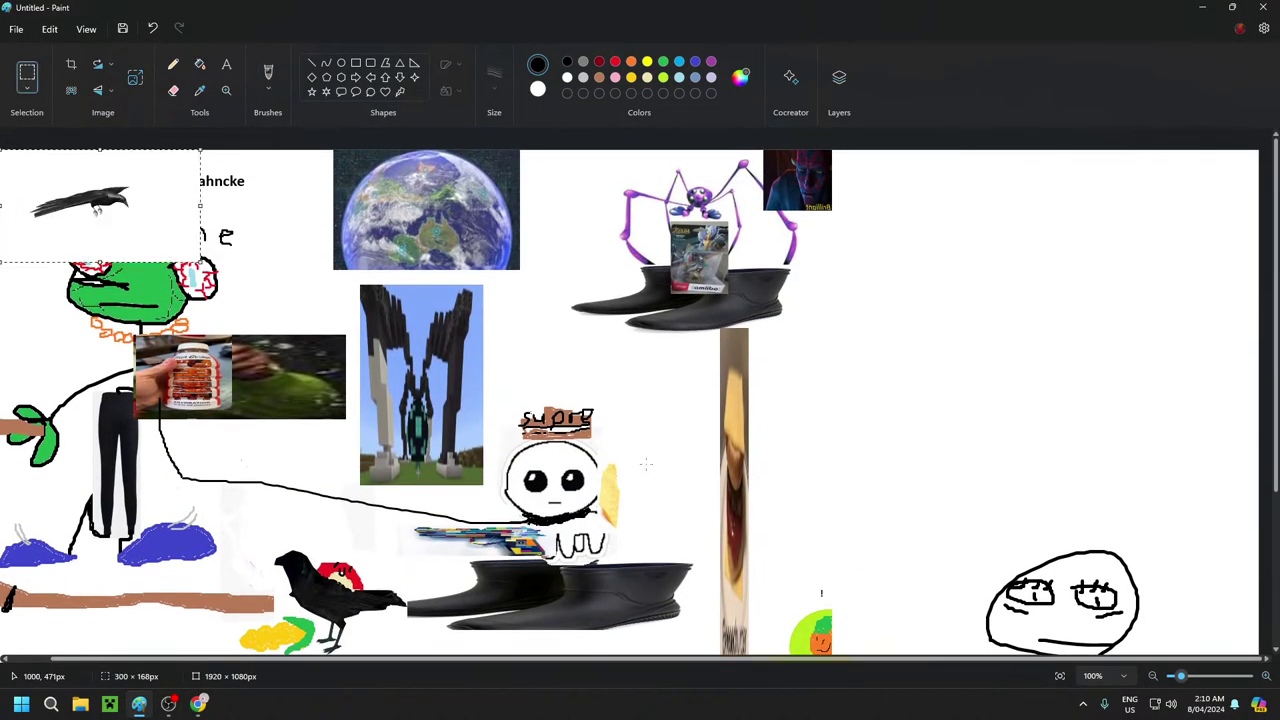
left_click_drag(88, 212, 1008, 270)
left_click(974, 171)
Enlarge the flying crow to about 465 × 189 px and move it against the canvas's upper-right corner
left_click(28, 74)
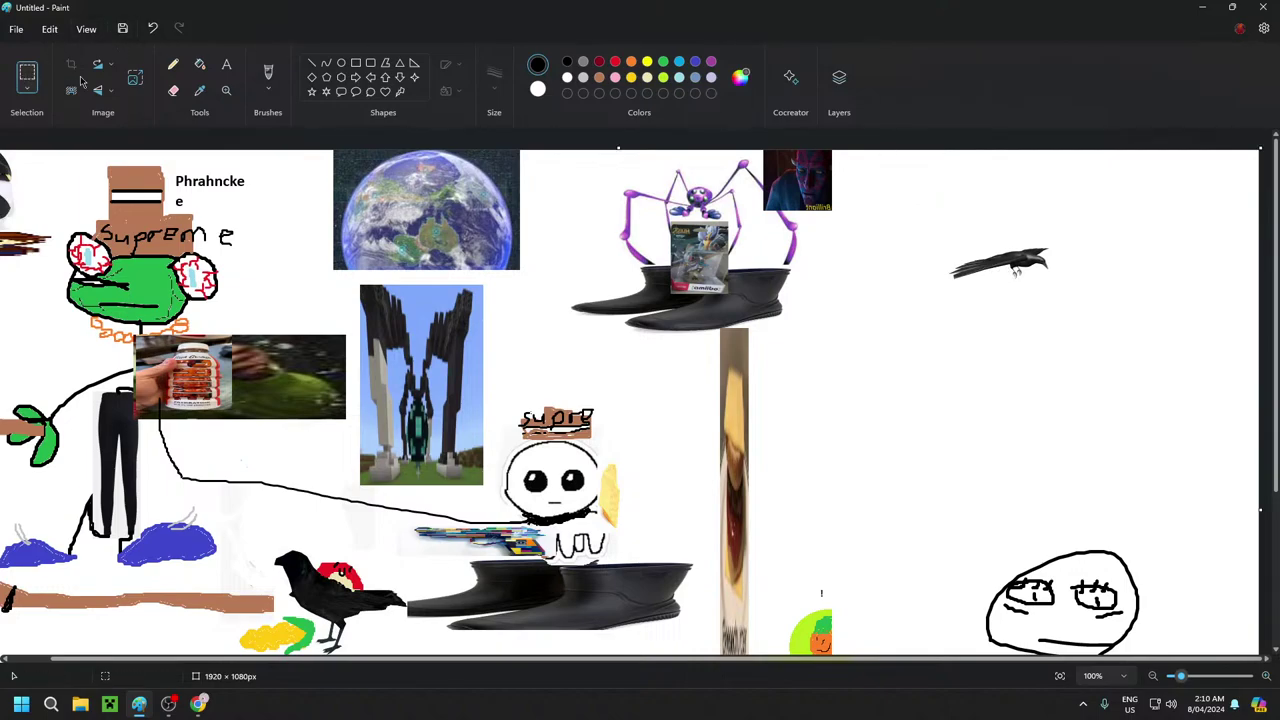
left_click_drag(1054, 241, 946, 286)
left_click_drag(1054, 241, 1258, 158)
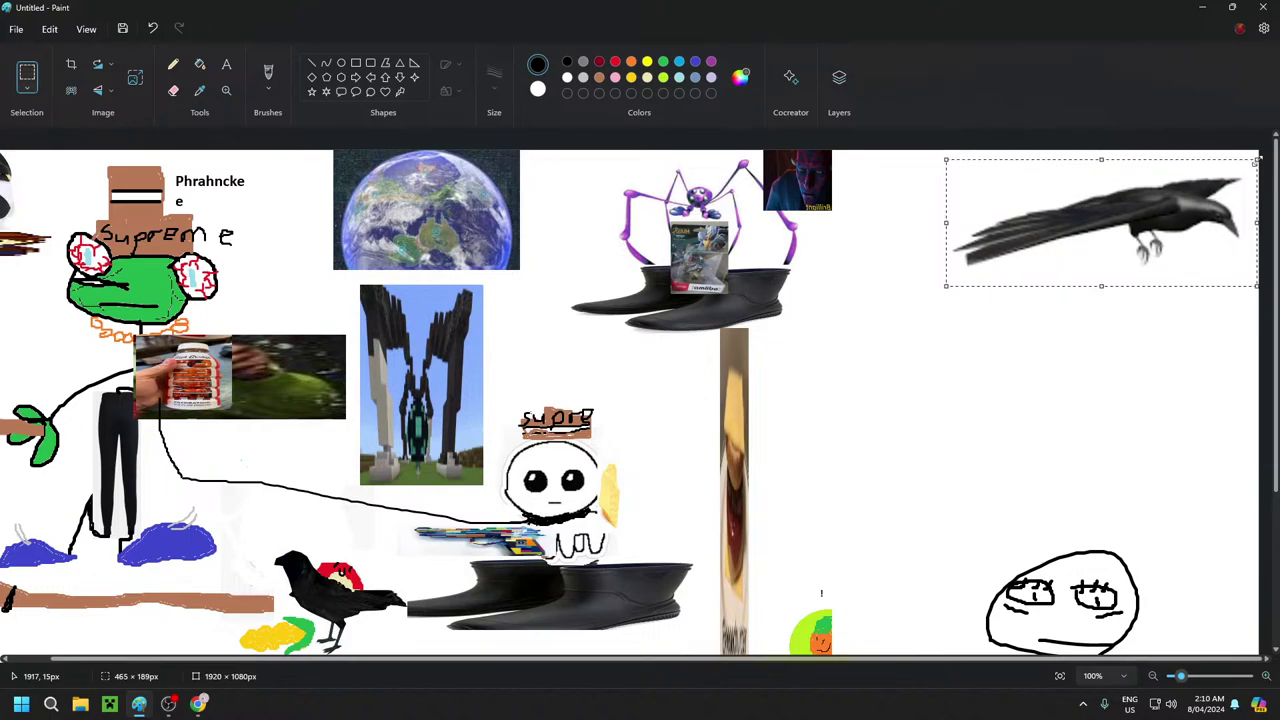
left_click_drag(1098, 235, 1117, 209)
left_click(1100, 330)
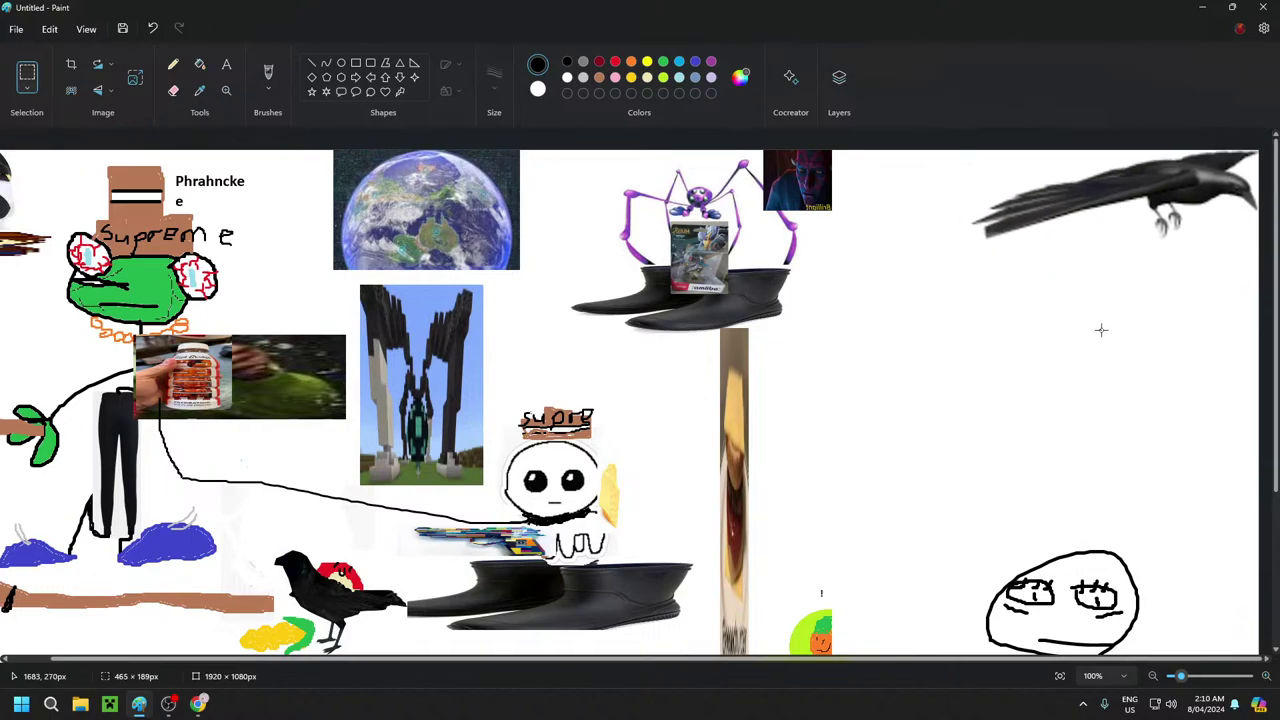
scroll(1017, 523, "down", 3)
scroll(969, 491, "up", 3)
scroll(1003, 446, "down", 3)
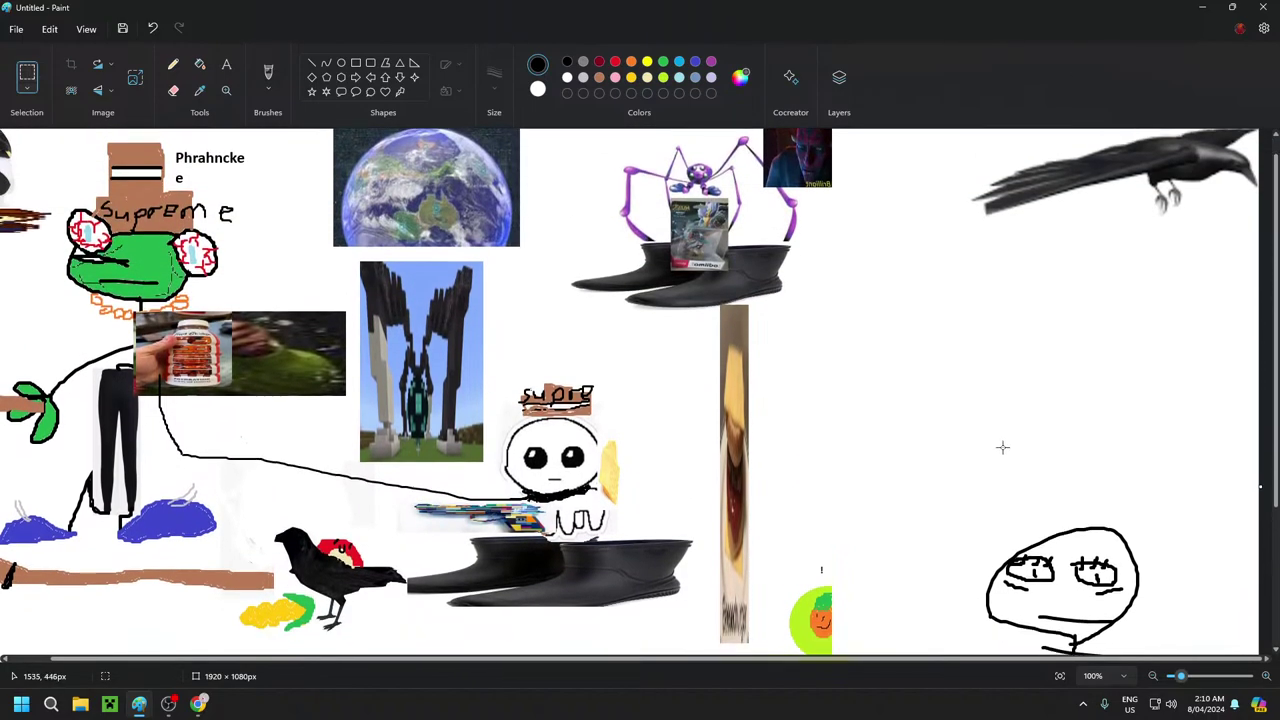
In Chrome, search Google Images for "bugatti" and copy the blue Bugatti Chiron picture from Wikipedia
left_click(198, 704)
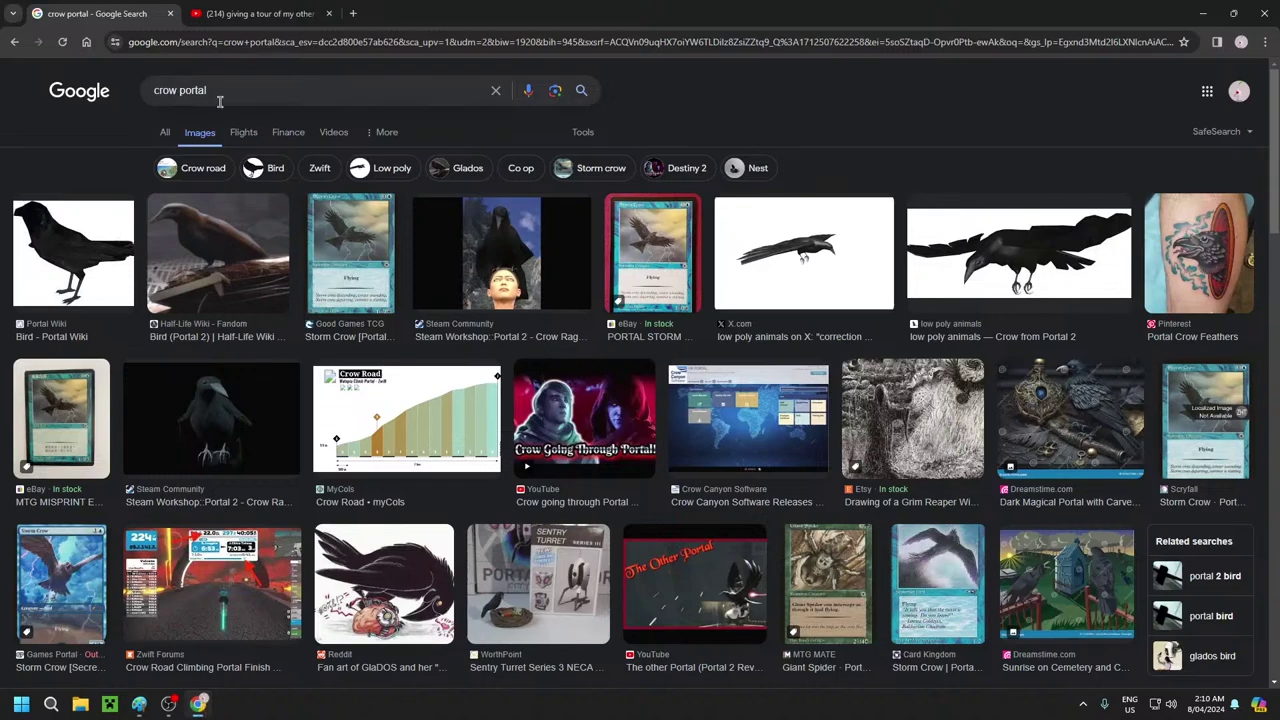
key("ctrl+a")
key("BackSpace")
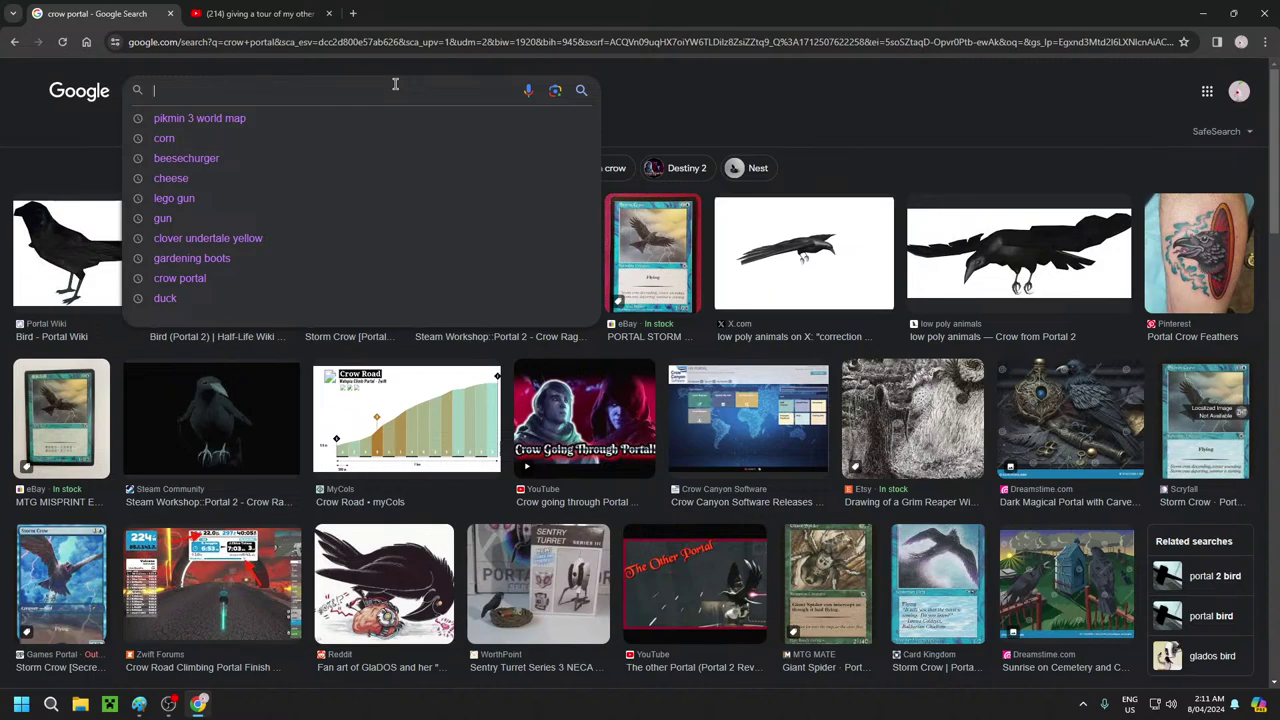
type("bugual")
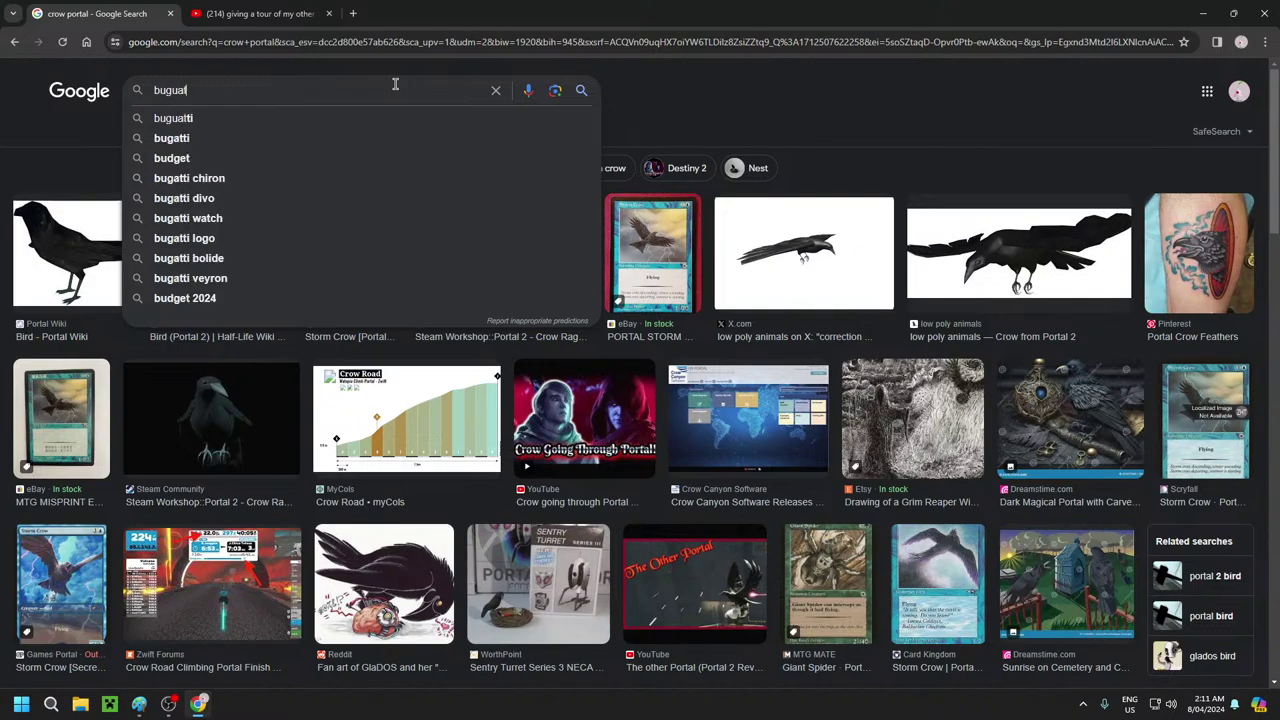
key("BackSpace")
type("ti")
key("Return")
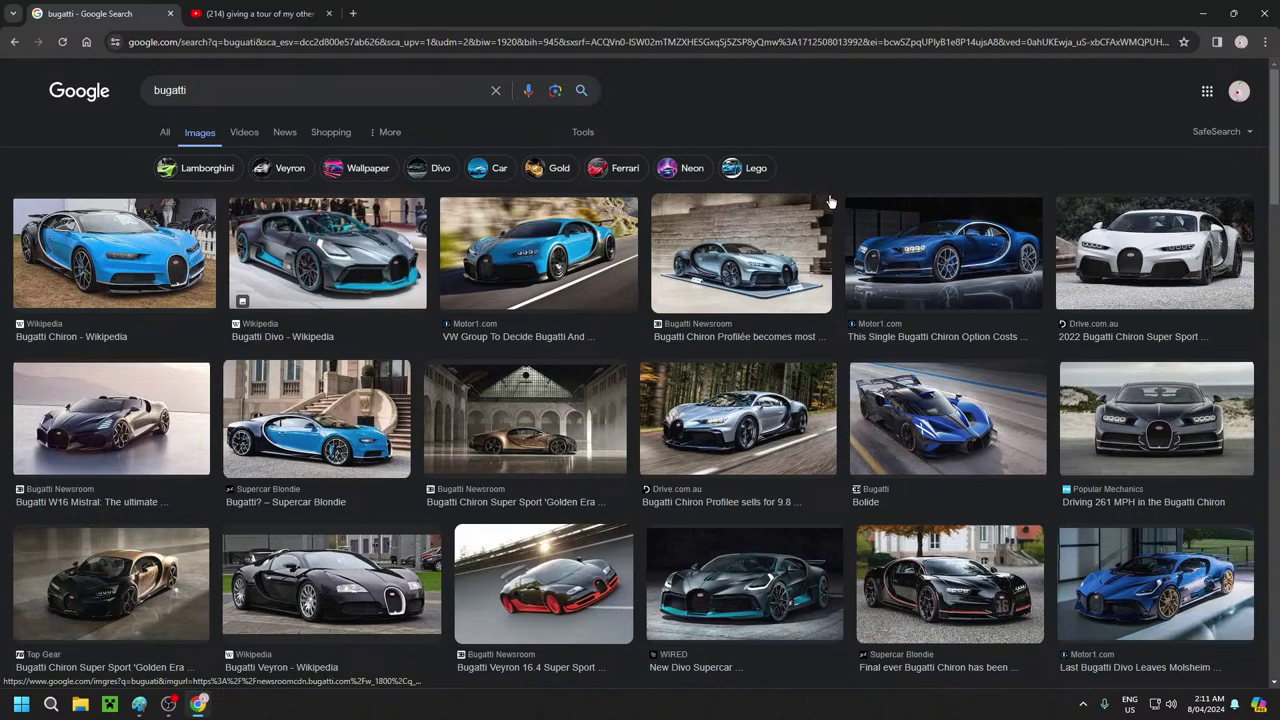
right_click(150, 250)
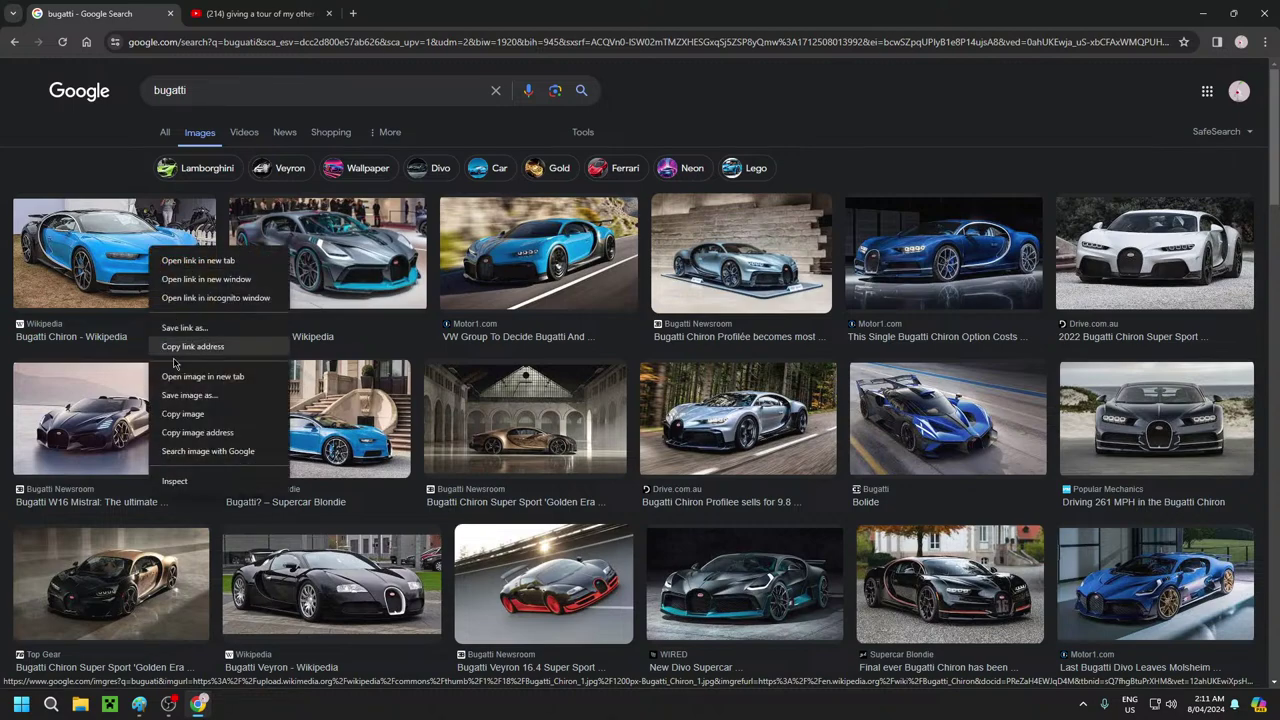
left_click(229, 418)
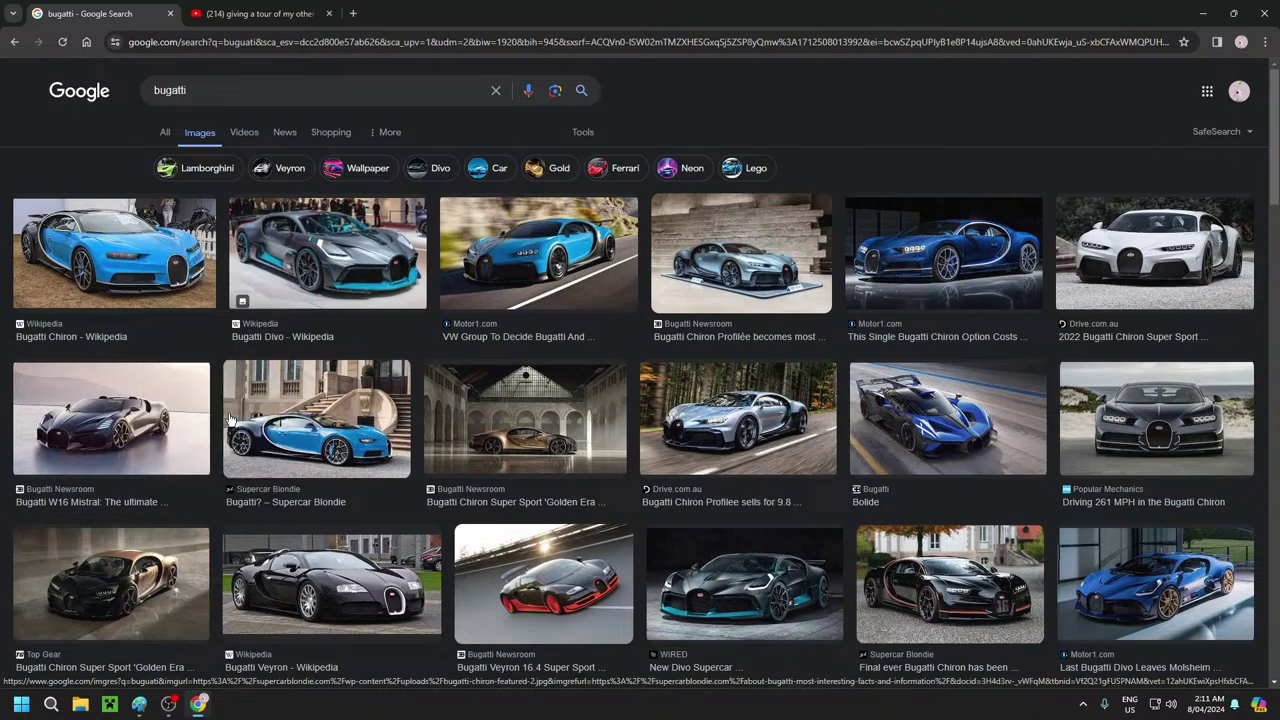
Paste the blue Bugatti into the Paint collage and place it below the flying crow
left_click(139, 706)
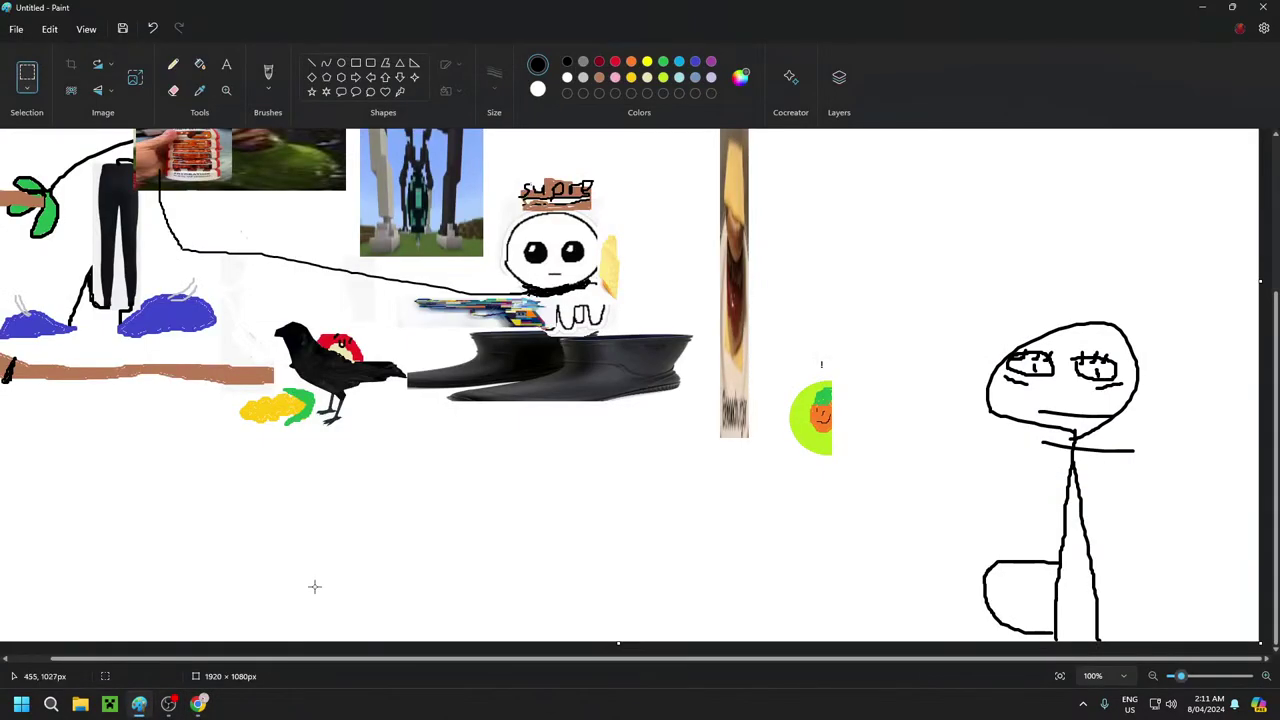
key("ctrl+v")
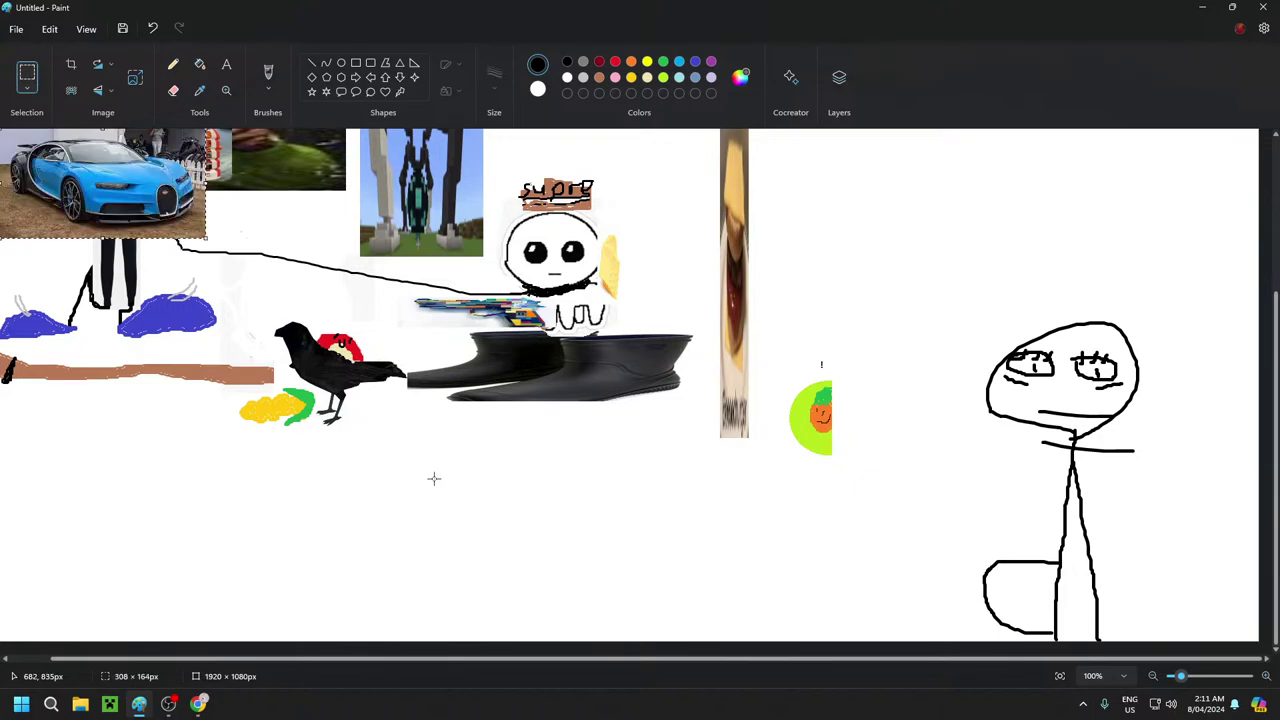
scroll(280, 290, "up", 5)
left_click_drag(122, 424, 1167, 358)
left_click(1000, 318)
left_click_drag(975, 257, 1136, 195)
left_click(937, 349)
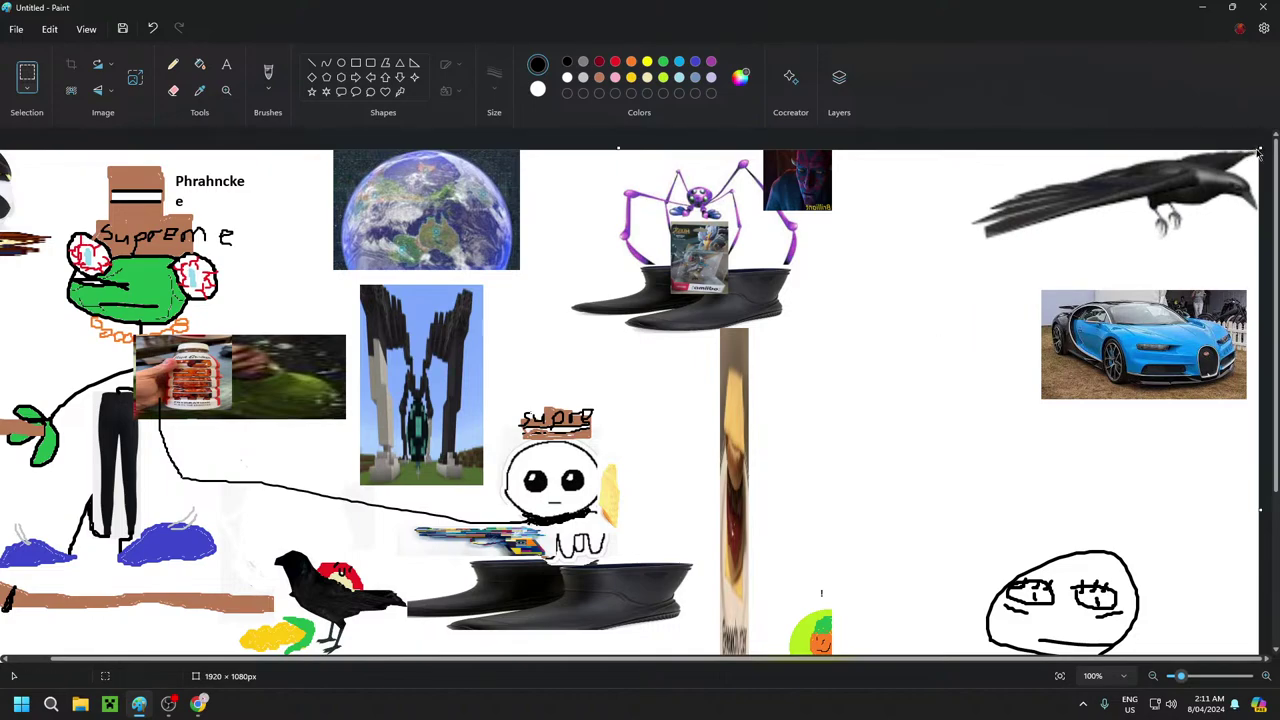
Nudge the flying crow slightly down, then move the blue car up directly beneath its claws
left_click_drag(1258, 150, 972, 241)
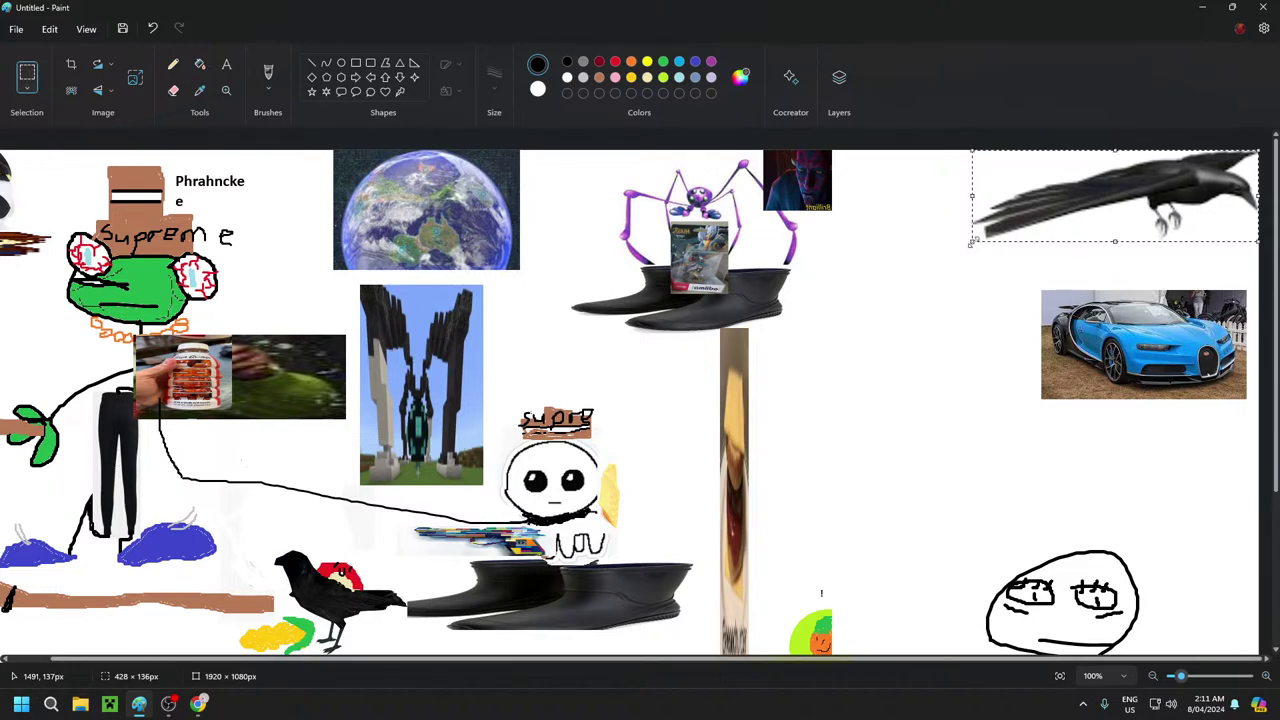
mouse_move(1118, 210)
left_mouse_down()
mouse_move(1119, 271)
mouse_move(1142, 184)
mouse_move(1118, 214)
mouse_move(1140, 216)
mouse_move(1135, 199)
left_mouse_up()
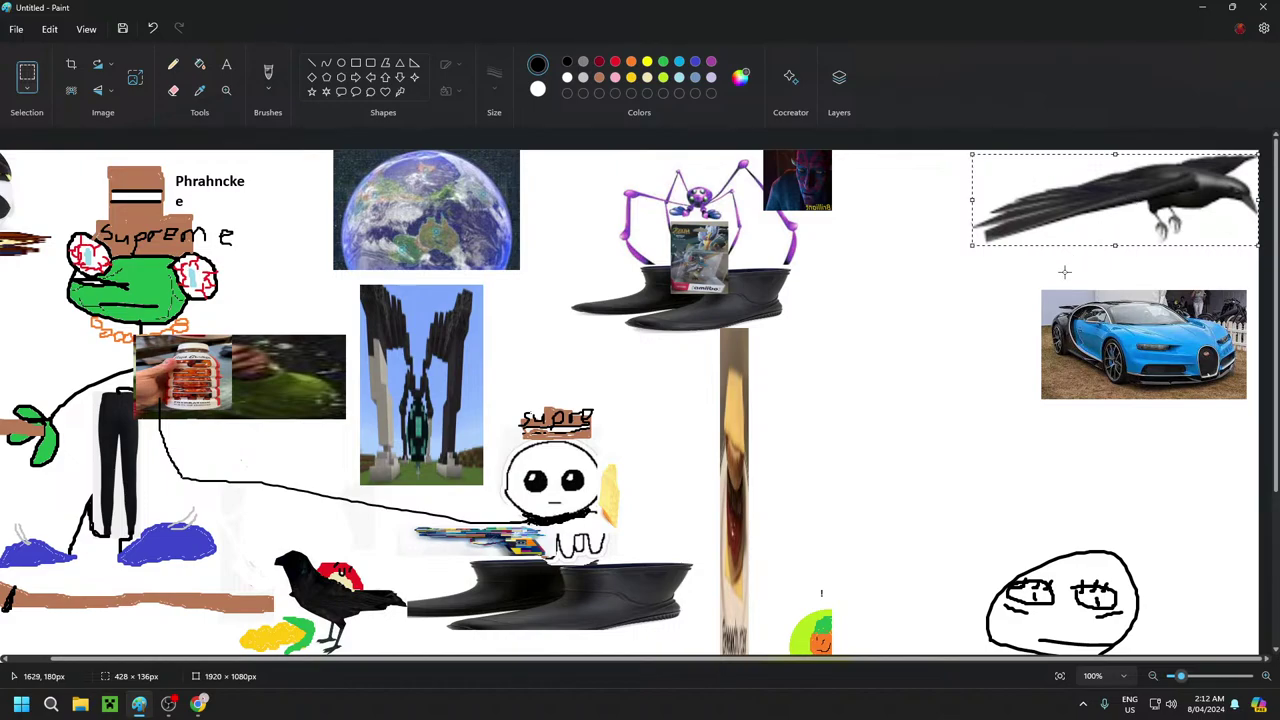
left_click_drag(1046, 297, 1240, 385)
left_click_drag(1182, 341, 1165, 271)
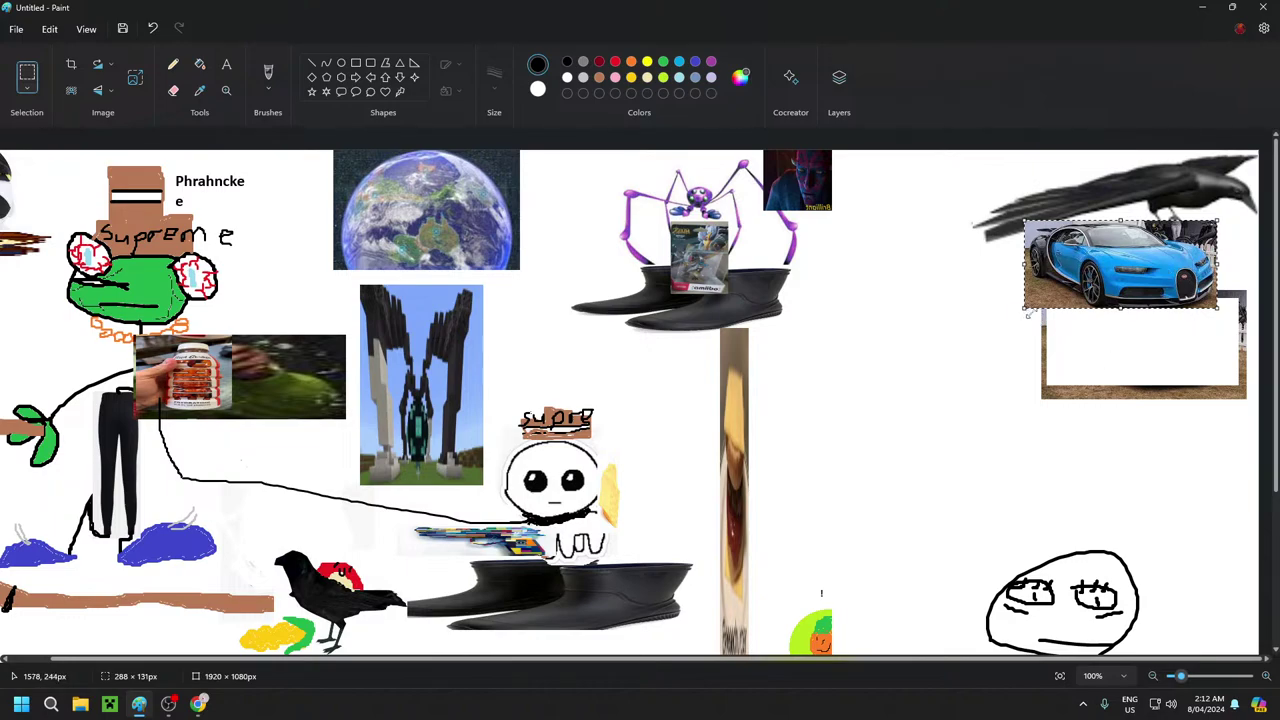
Delete the leftover border pieces of the car picture below and beside the moved car
left_click(1024, 373)
left_click_drag(1011, 415, 1250, 303)
right_click(1160, 345)
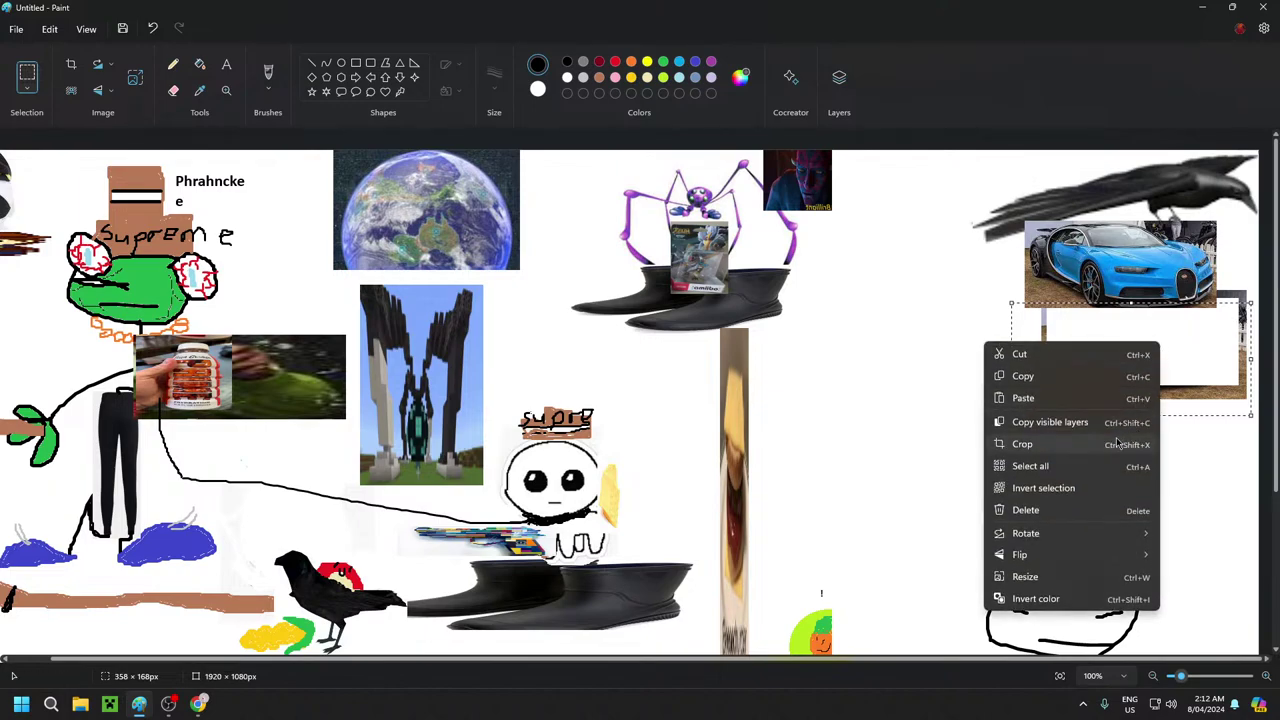
left_click(1060, 512)
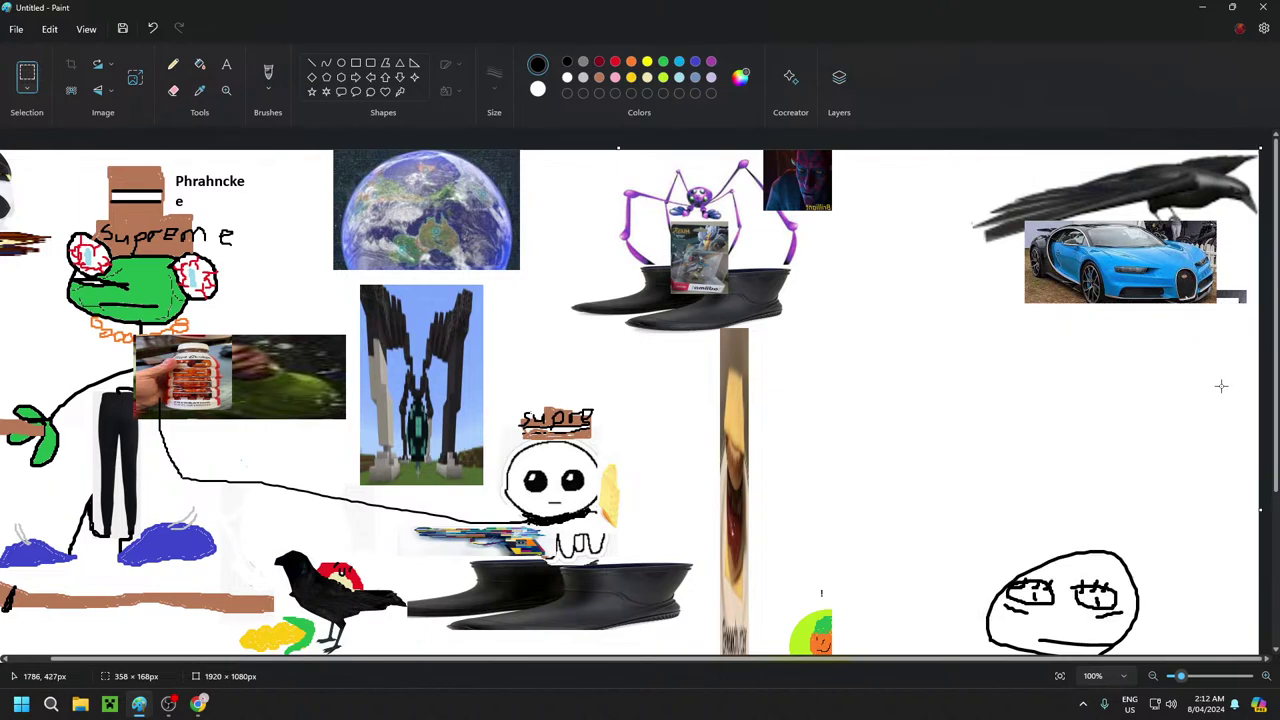
left_click_drag(1219, 272, 1251, 320)
right_click(1237, 296)
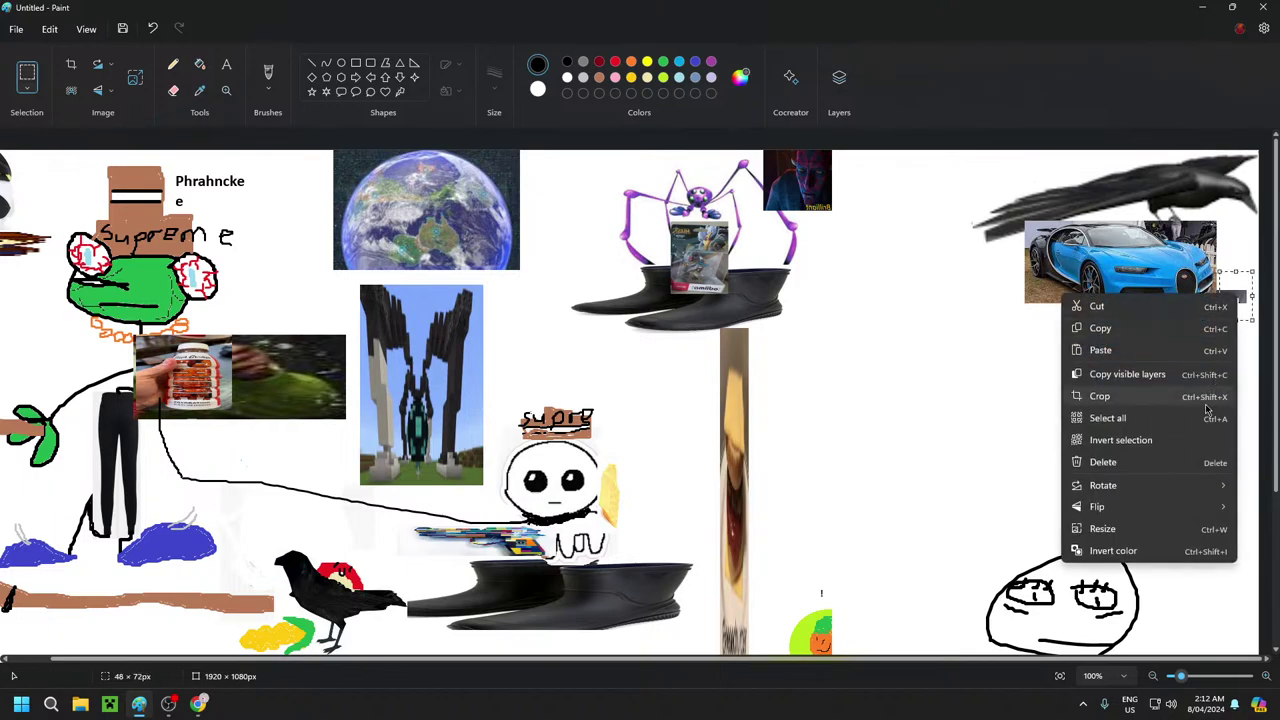
left_click(1137, 463)
Add a tiny purple letter E in Calibri 11 text at the canvas's bottom-left corner
left_click(711, 62)
left_click(226, 65)
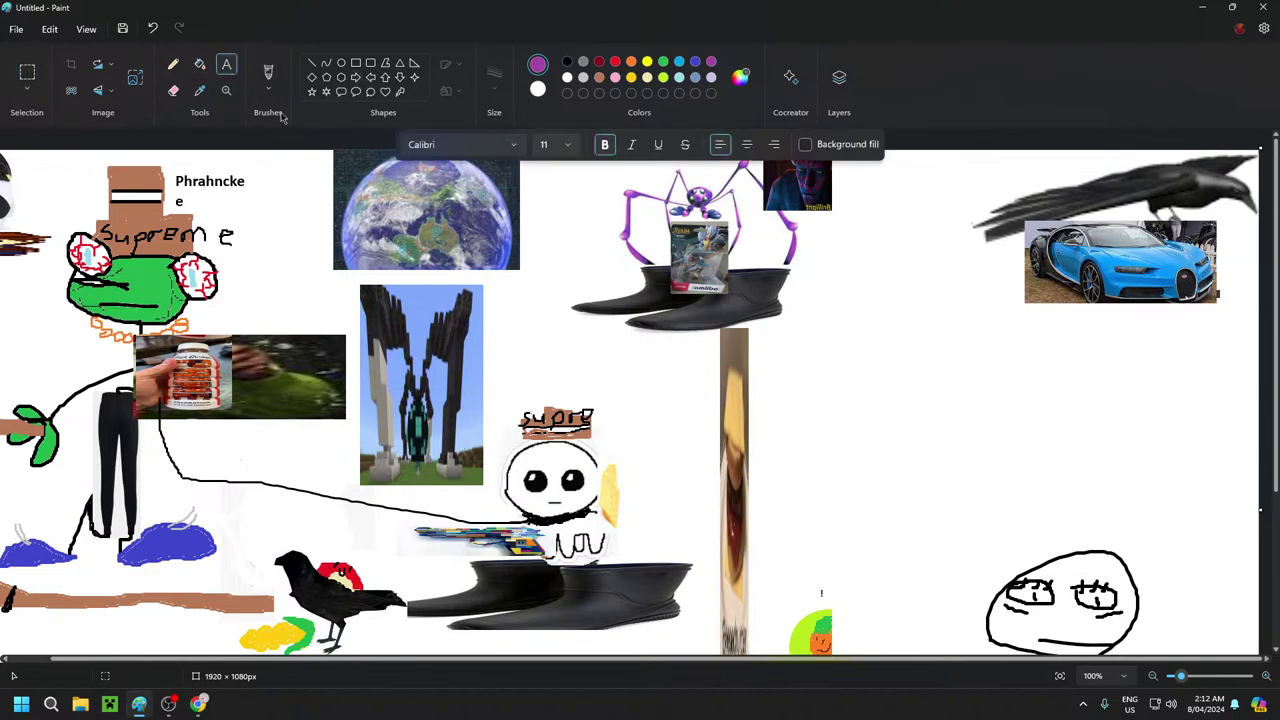
scroll(589, 514, "down", 3)
scroll(711, 662, "left", 2)
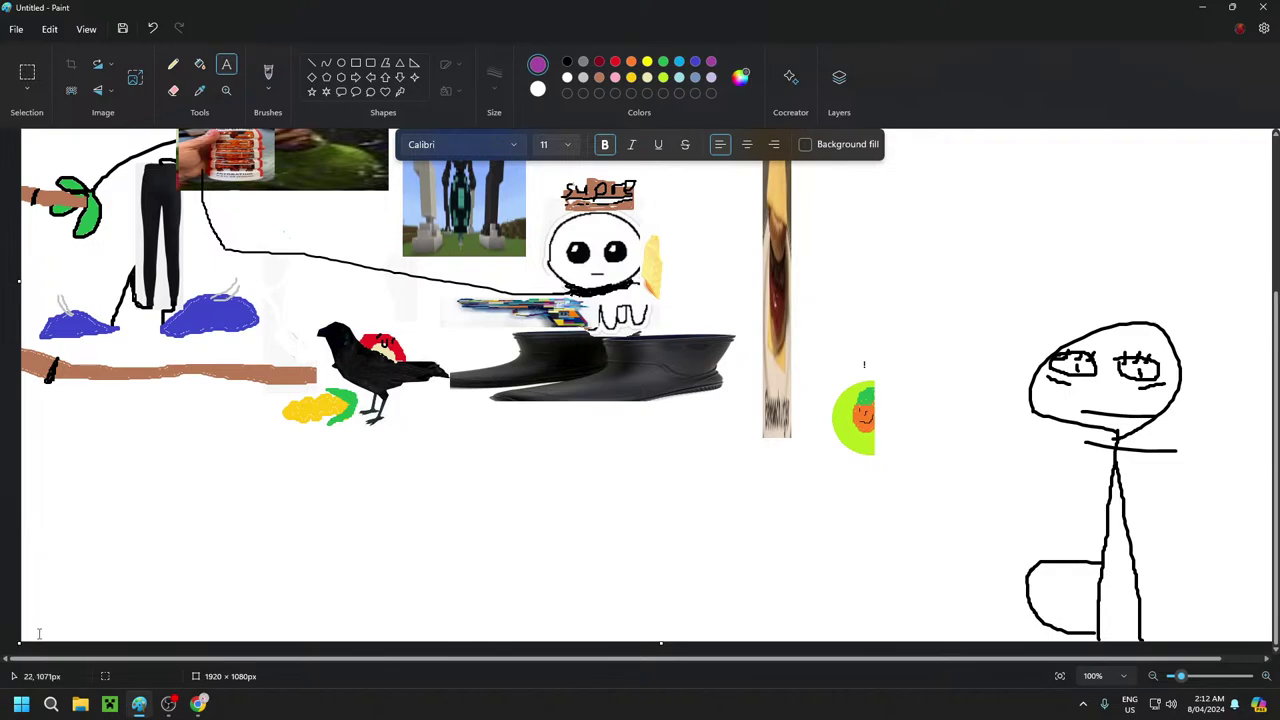
left_click(44, 628)
mouse_move(68, 629)
left_mouse_down()
mouse_move(58, 617)
mouse_move(46, 628)
left_mouse_up()
left_click(143, 566)
scroll(383, 514, "up", 3)
scroll(401, 519, "down", 3)
scroll(401, 519, "up", 3)
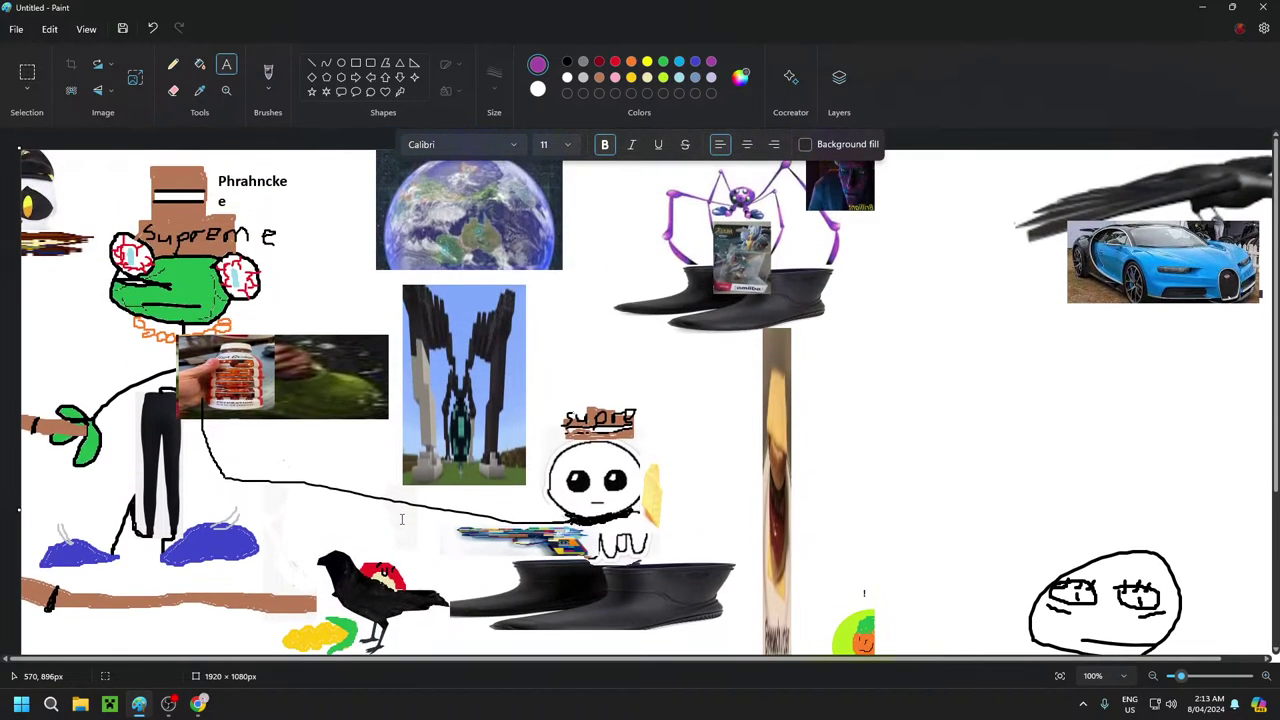
scroll(1140, 530, "down", 3)
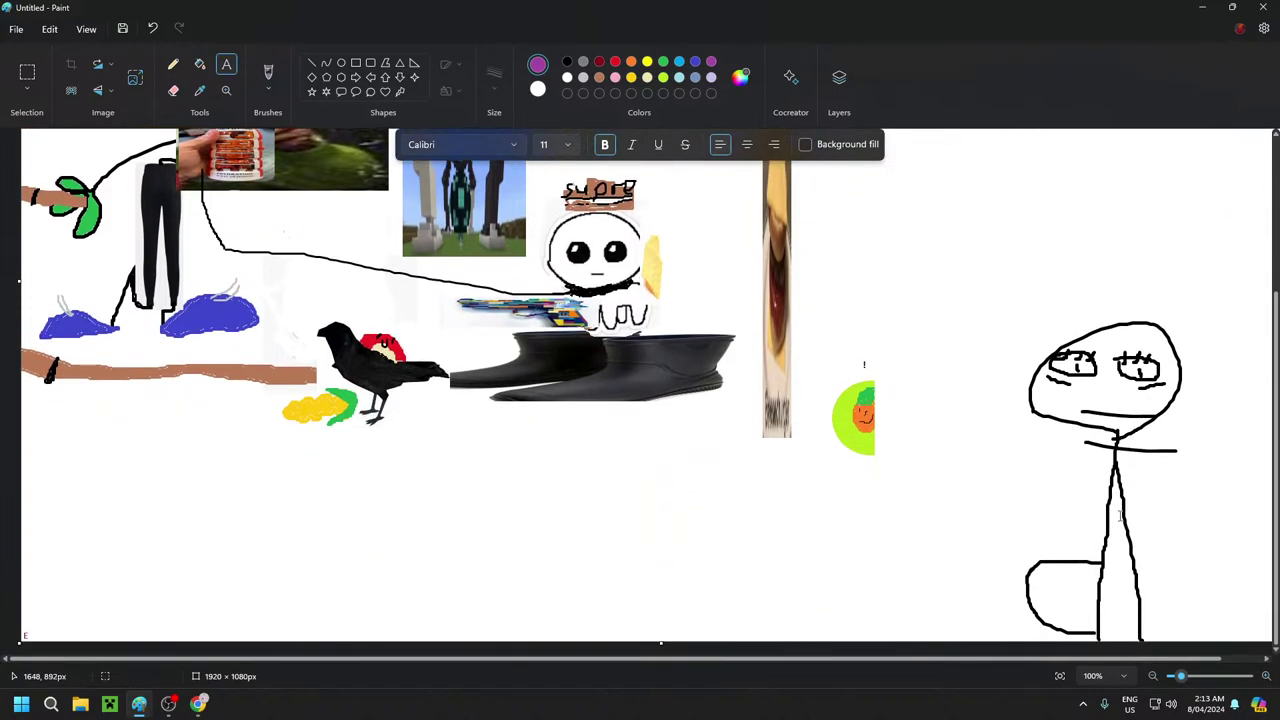
scroll(1120, 515, "up", 3)
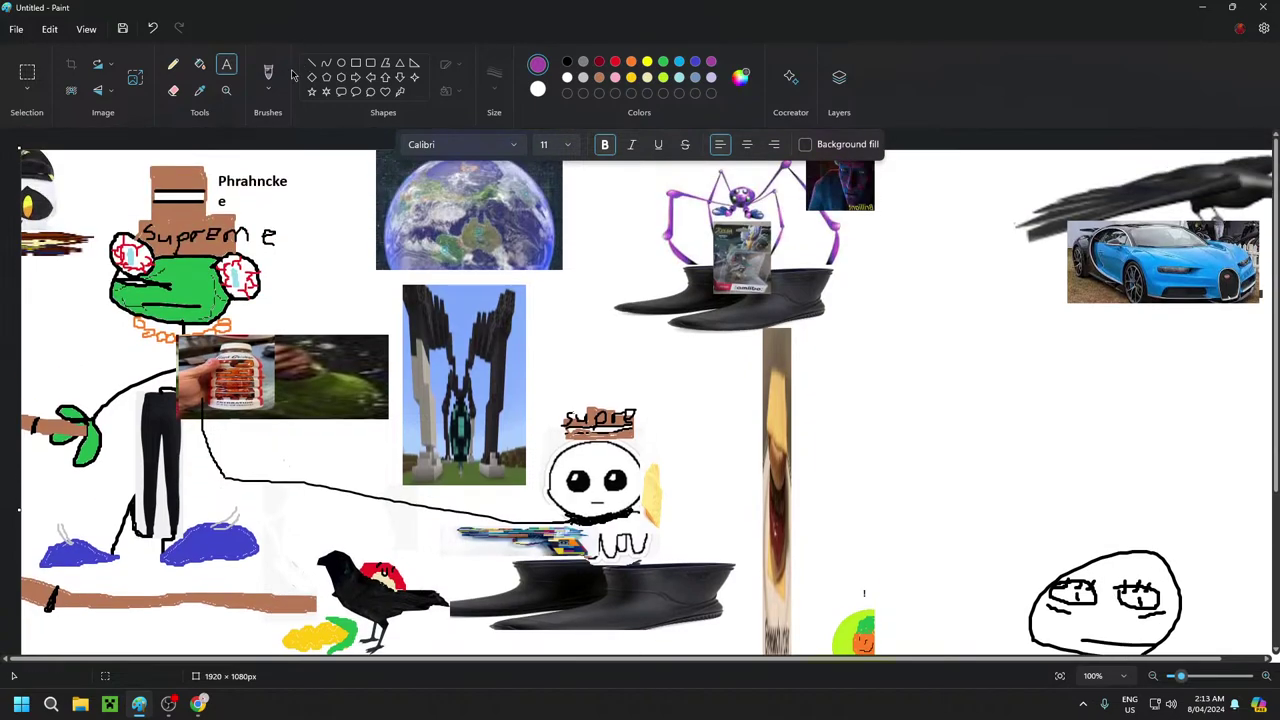
left_click(269, 75)
scroll(300, 450, "down", 3)
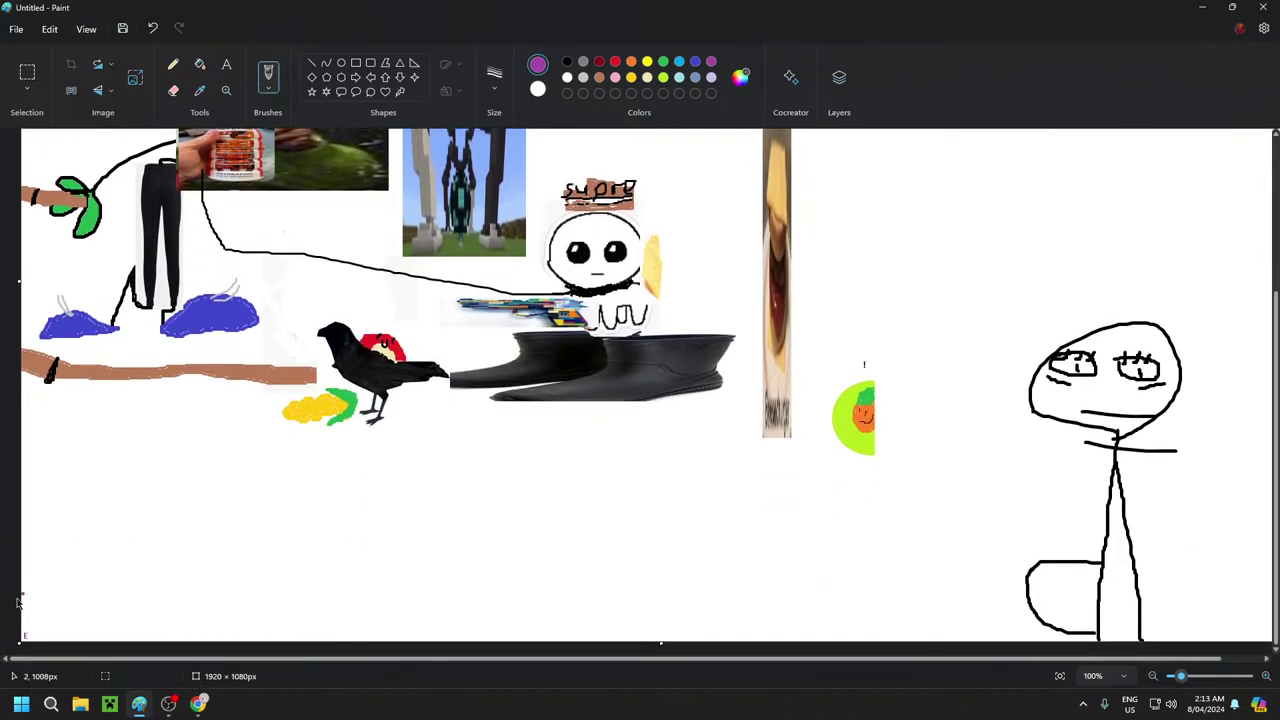
scroll(694, 551, "up", 2)
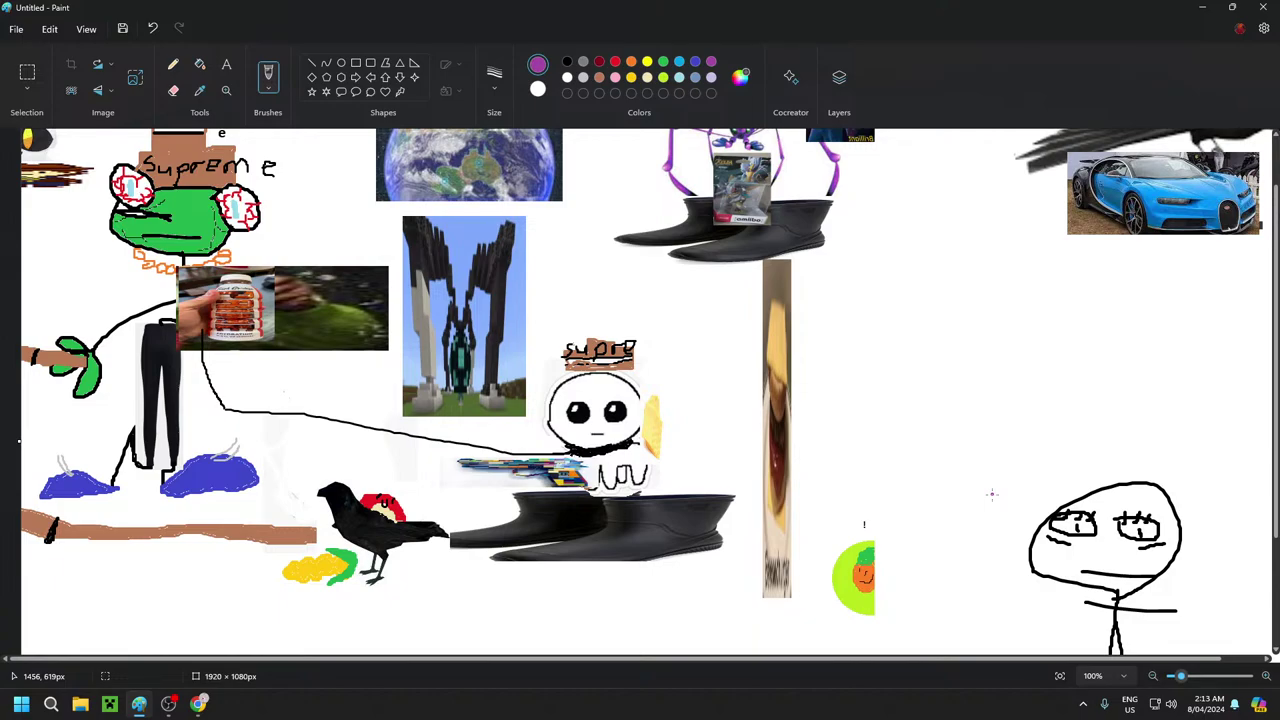
scroll(992, 494, "down", 2)
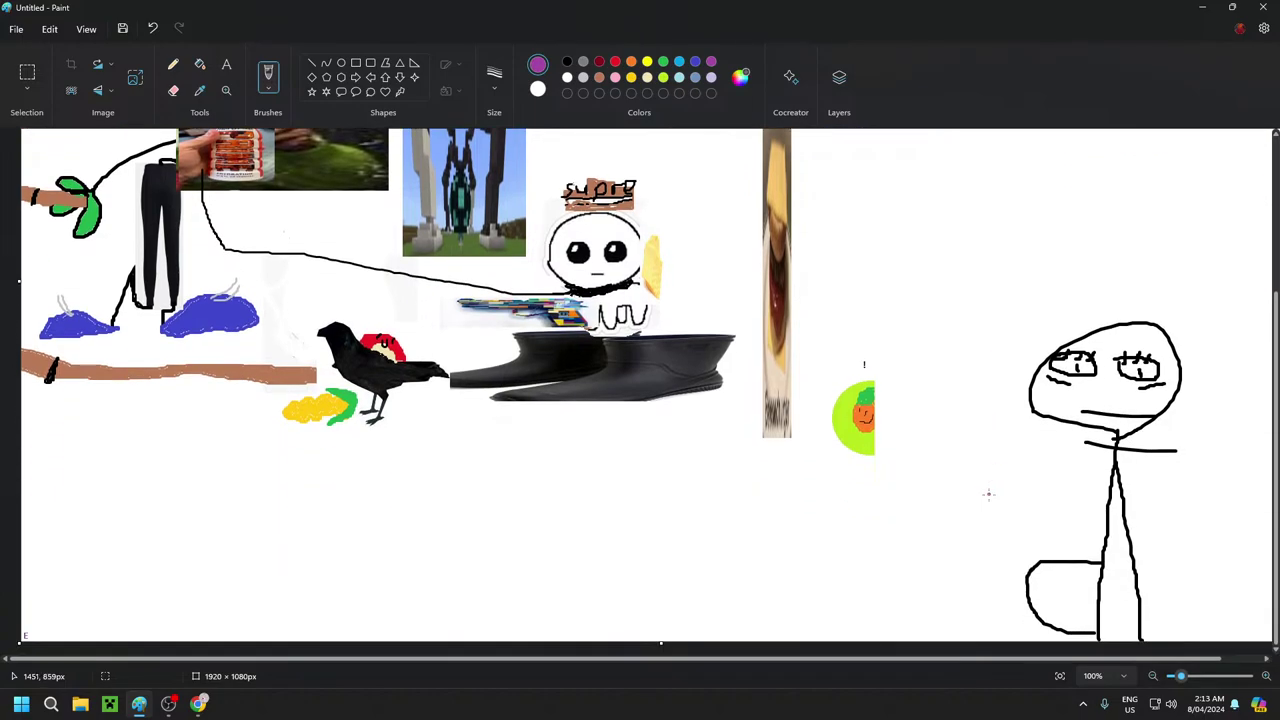
scroll(987, 494, "up", 3)
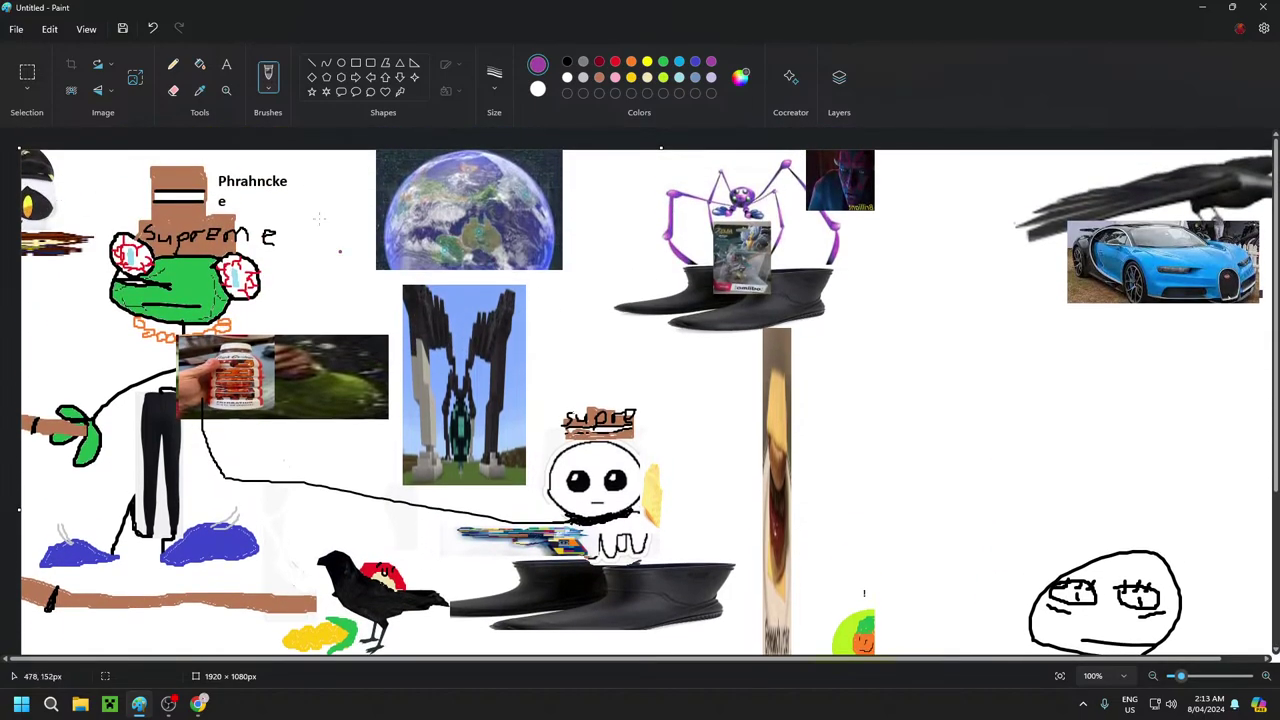
scroll(896, 335, "down", 3)
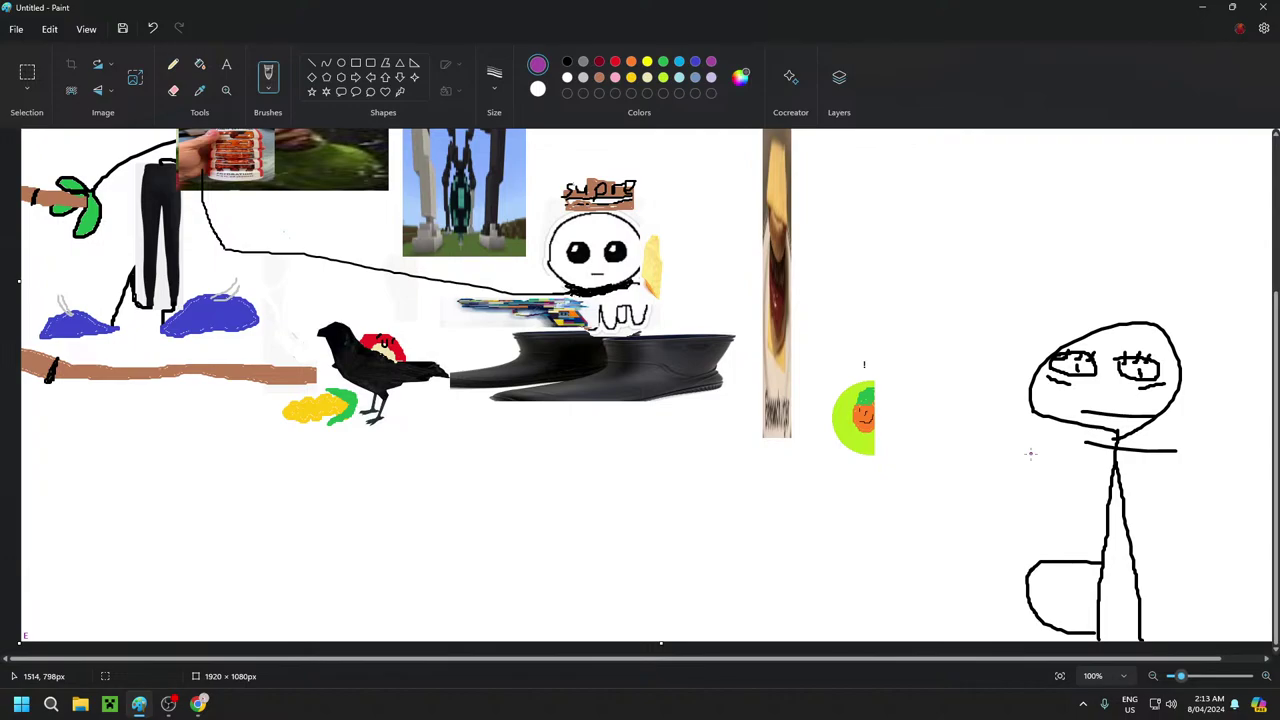
scroll(1030, 453, "up", 5)
scroll(1030, 453, "down", 3)
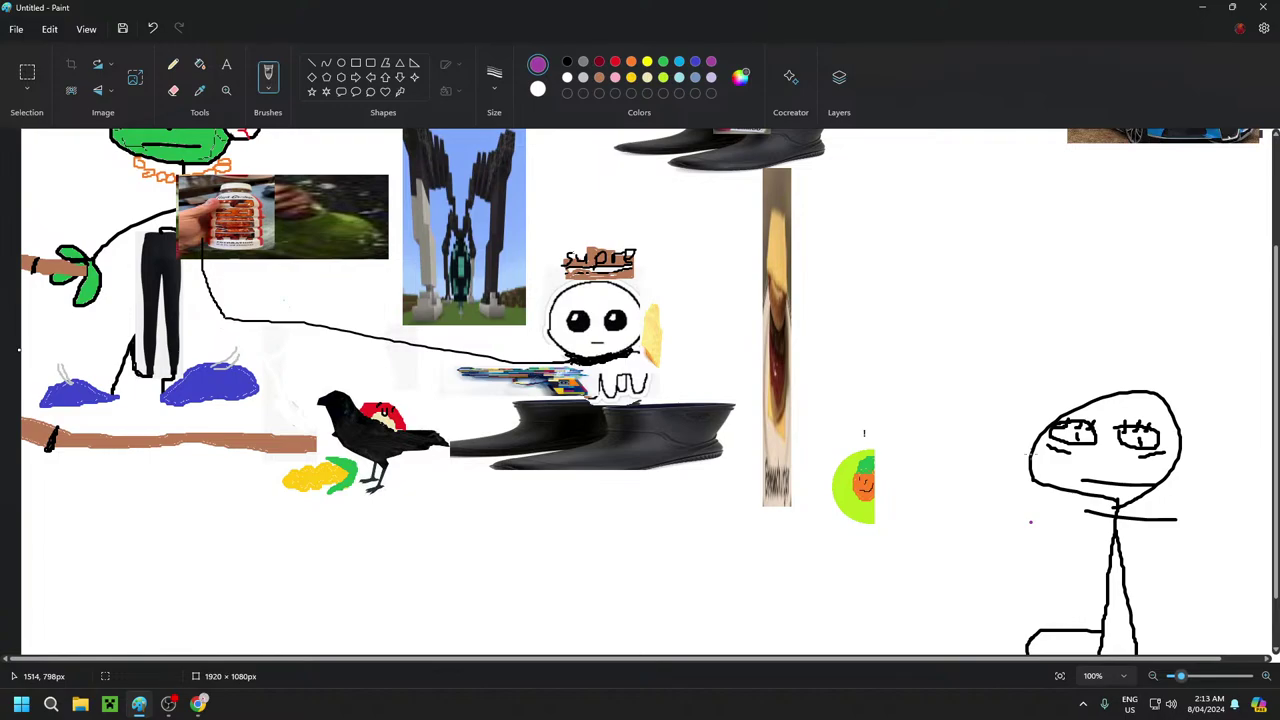
scroll(1030, 521, "down", 2)
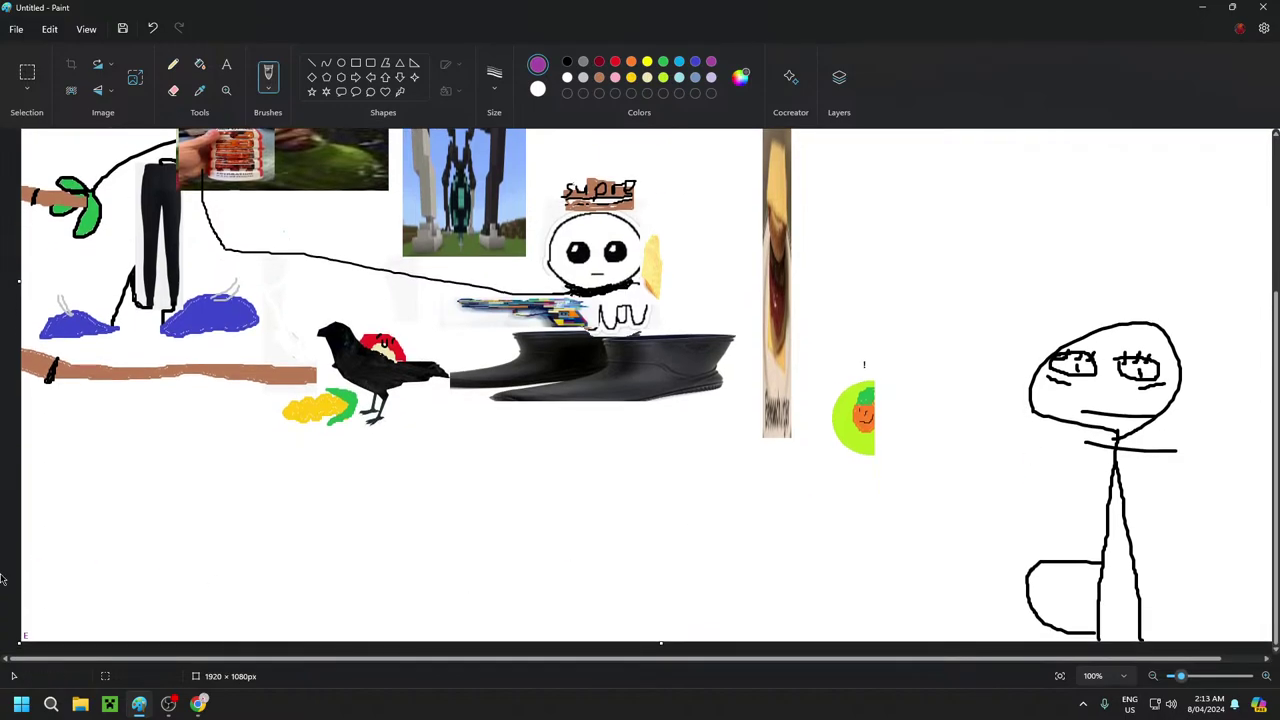
Examine the tiny purple letter E at the canvas's bottom-left corner in close-up, then return to an overview of the collage
left_click(1266, 678)
left_click(1266, 678)
left_click(1266, 678)
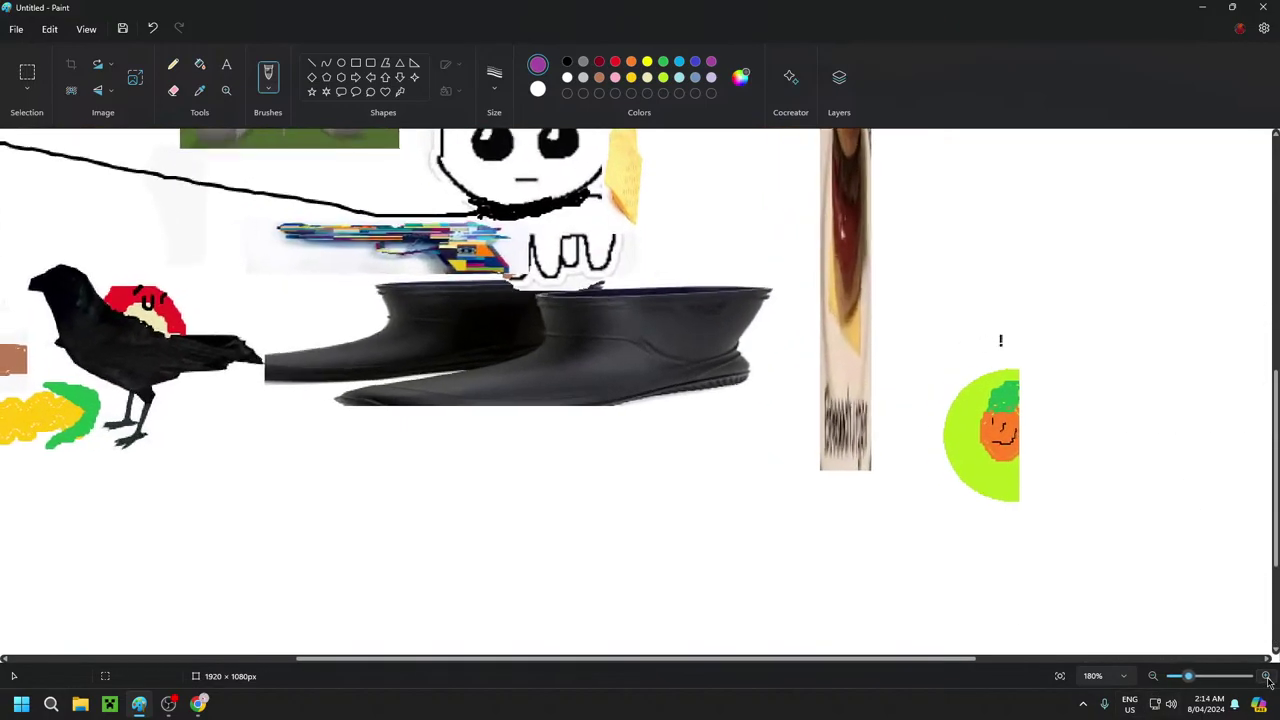
left_click(1266, 678)
left_click(1266, 678)
left_click(1266, 678)
scroll(823, 471, "down", 3)
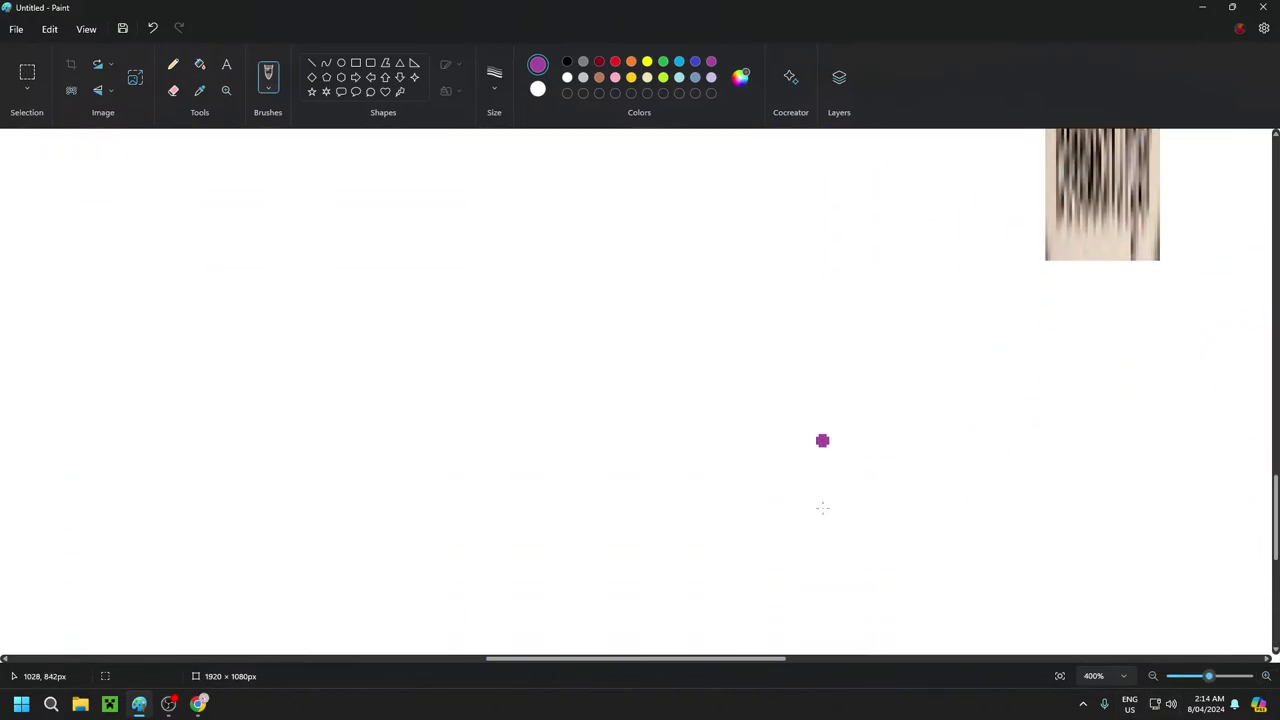
left_click_drag(769, 658, 117, 692)
scroll(123, 631, "down", 2)
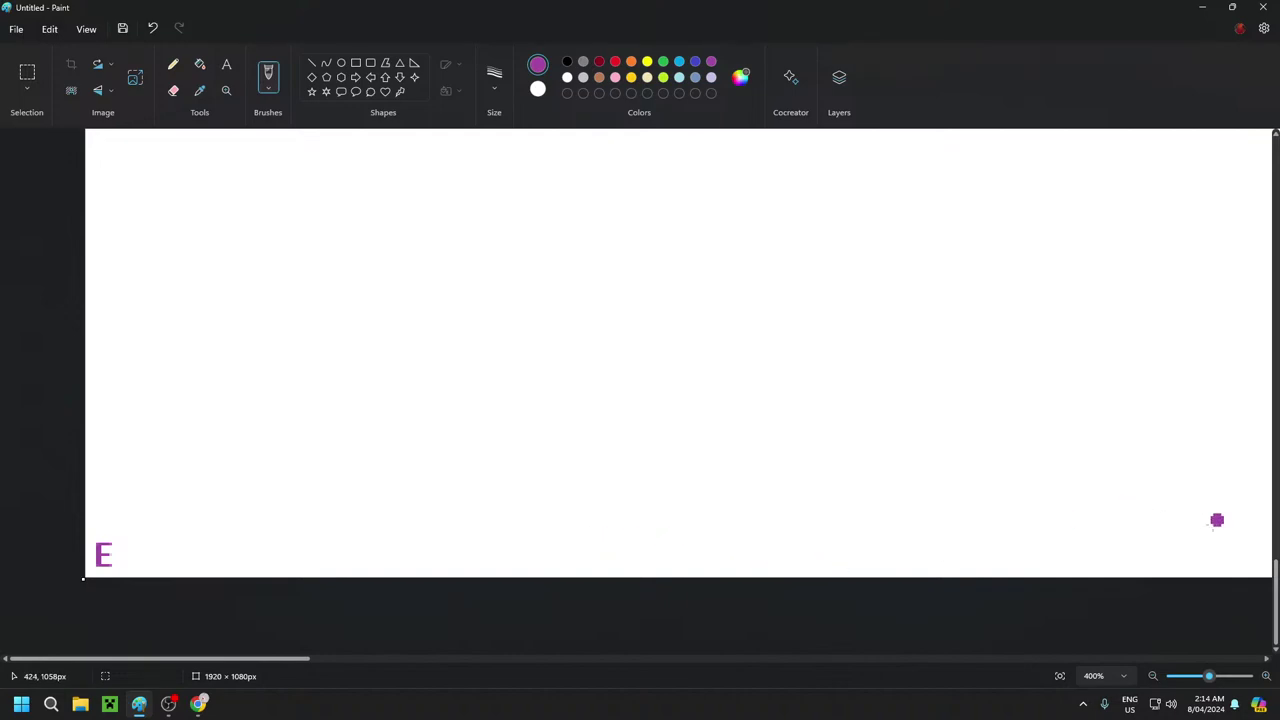
left_click(1152, 676)
left_click(1152, 676)
left_click(1152, 676)
left_click(1152, 676)
left_click(1152, 676)
left_click(1152, 676)
left_click(1152, 676)
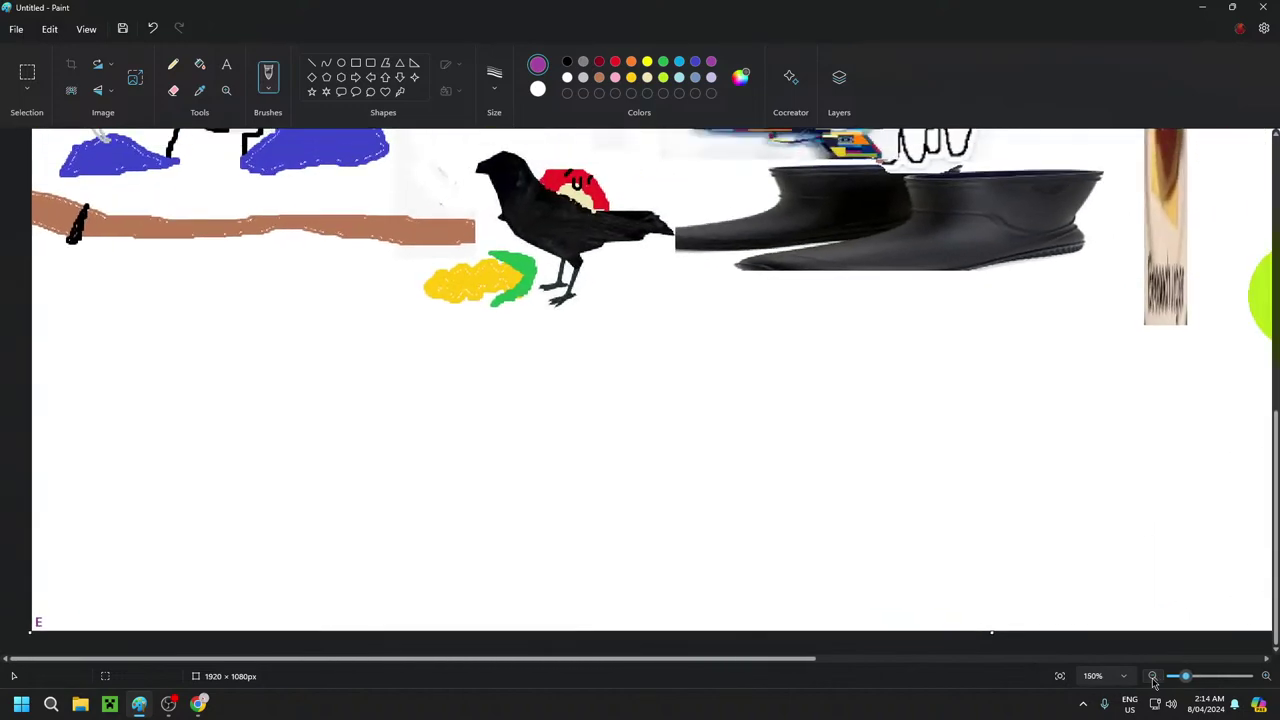
left_click(1152, 676)
left_click(1152, 676)
left_click(1152, 676)
left_click(1152, 676)
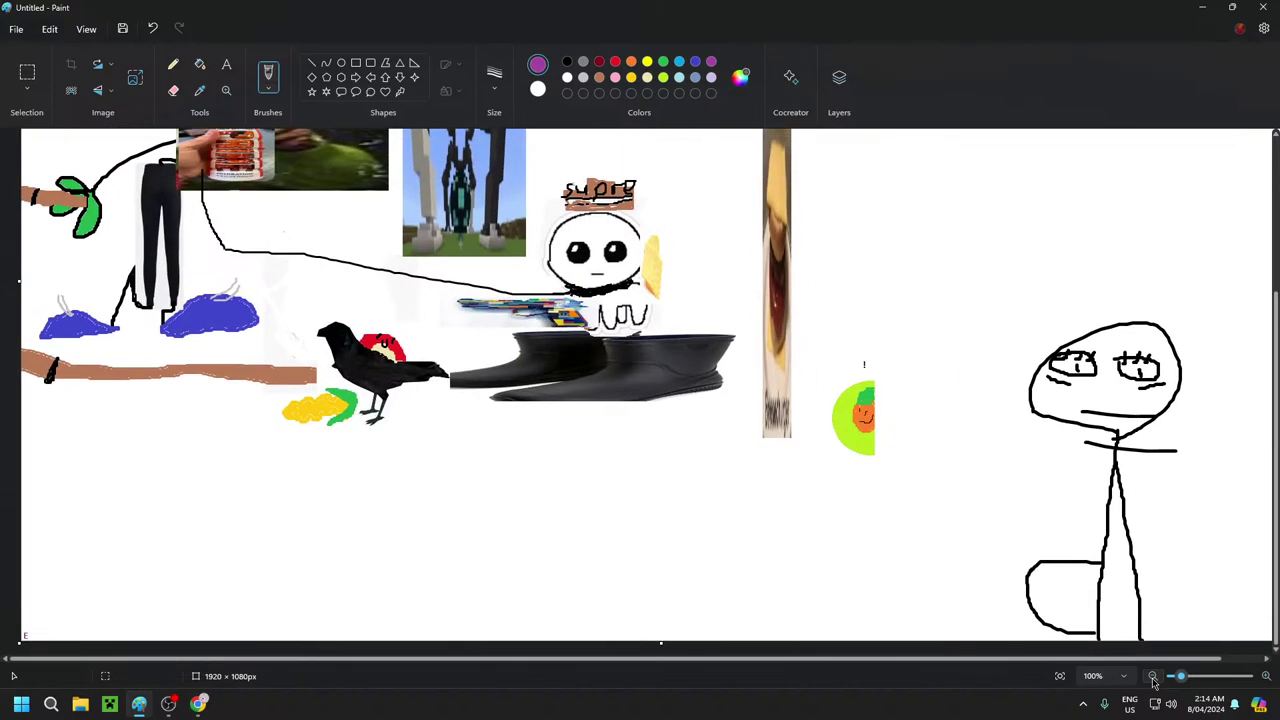
left_click(1152, 676)
scroll(1120, 558, "up", 1)
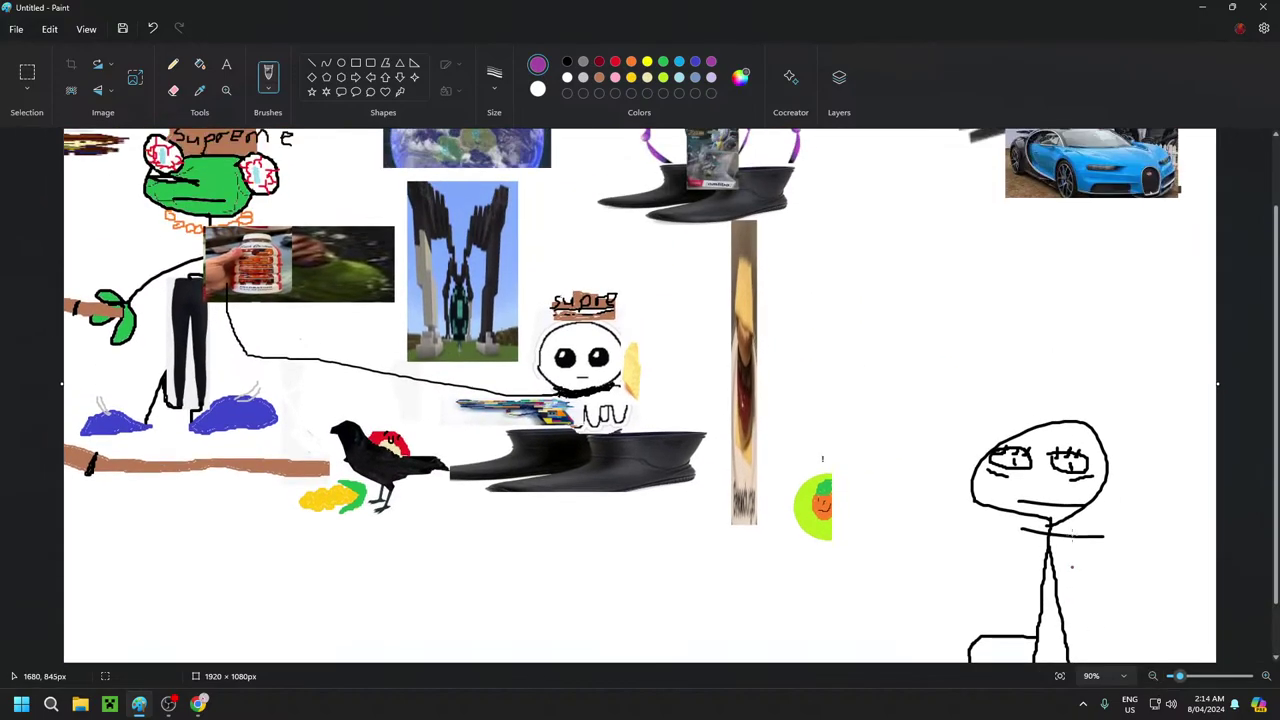
scroll(1120, 558, "down", 1)
scroll(1157, 586, "up", 3)
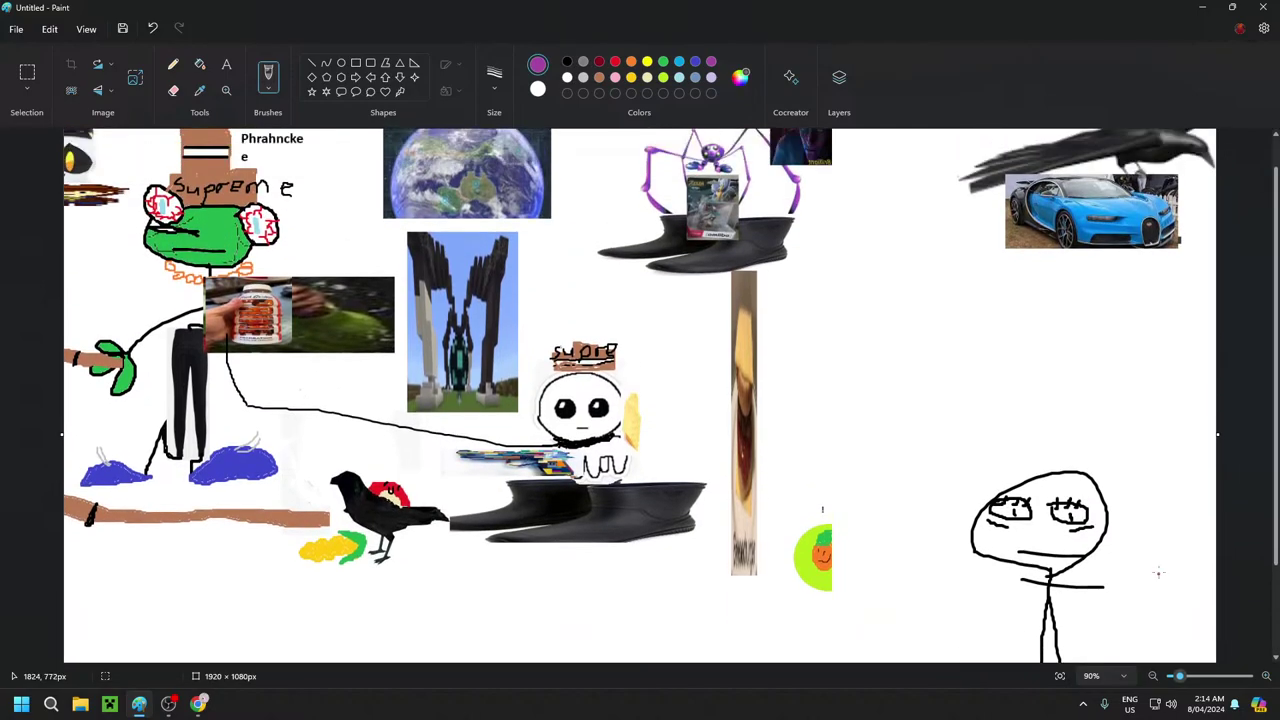
scroll(1160, 561, "down", 3)
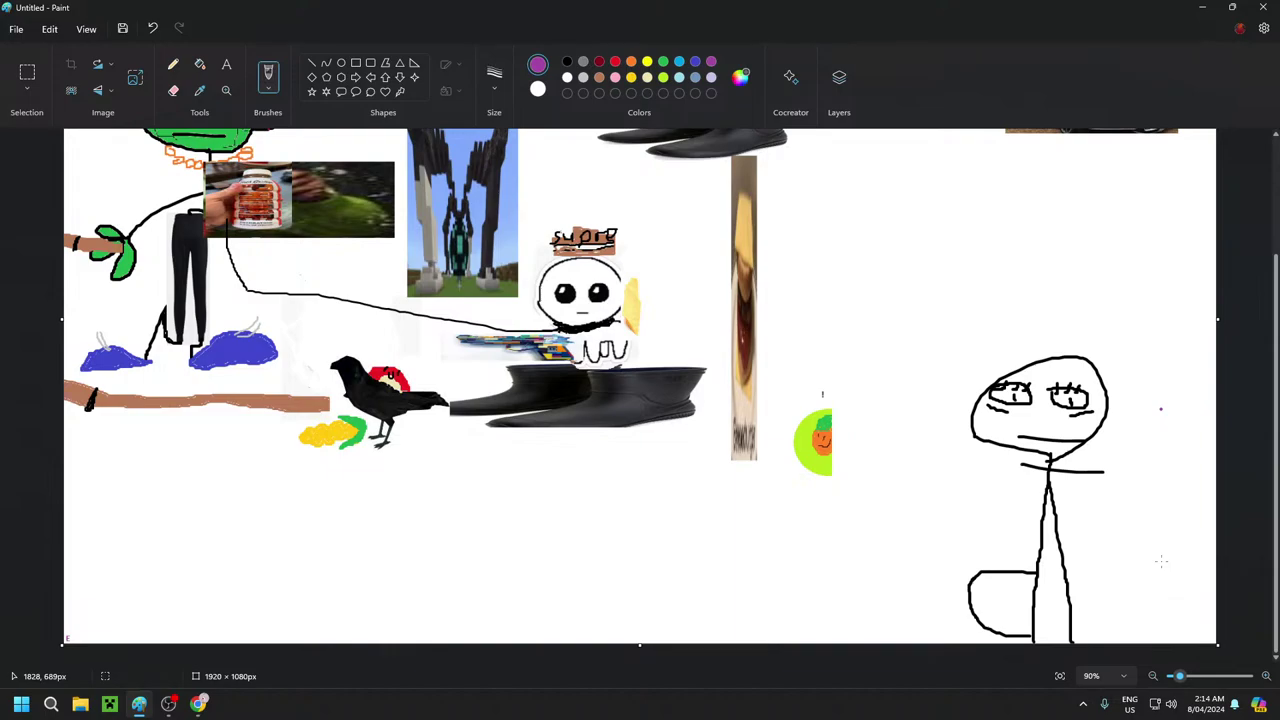
scroll(1160, 561, "up", 2)
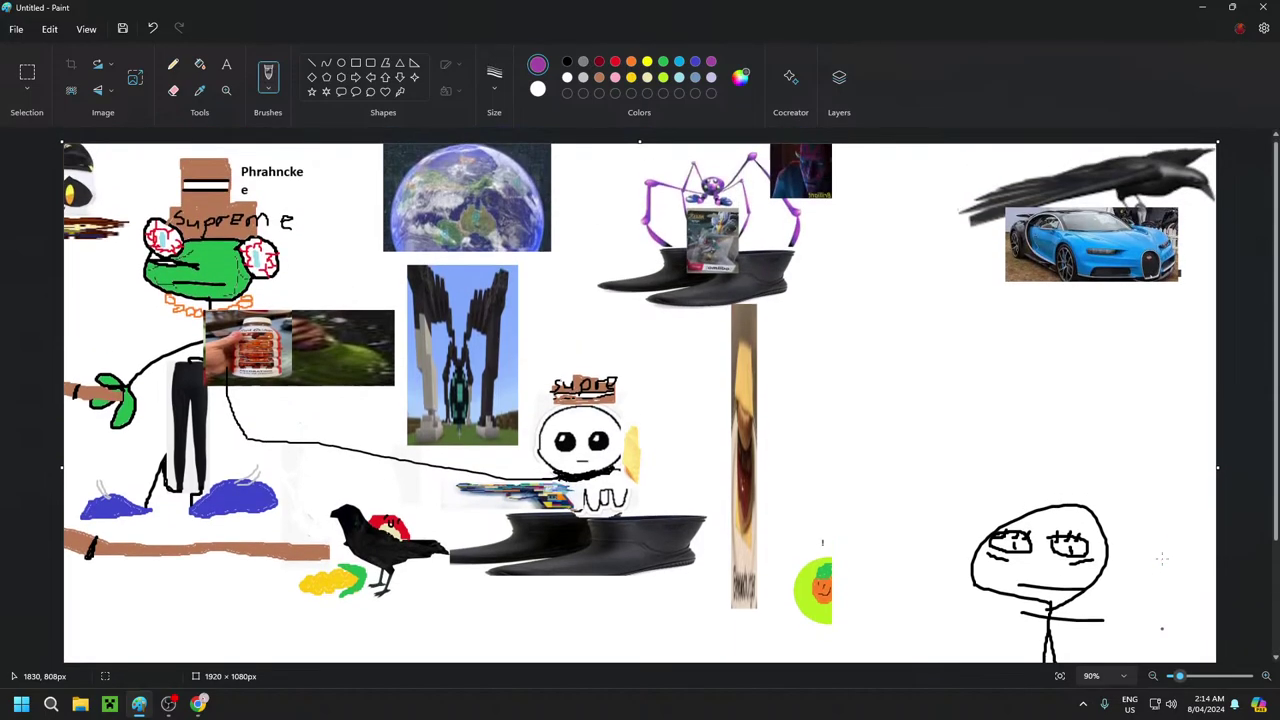
scroll(1160, 560, "down", 2)
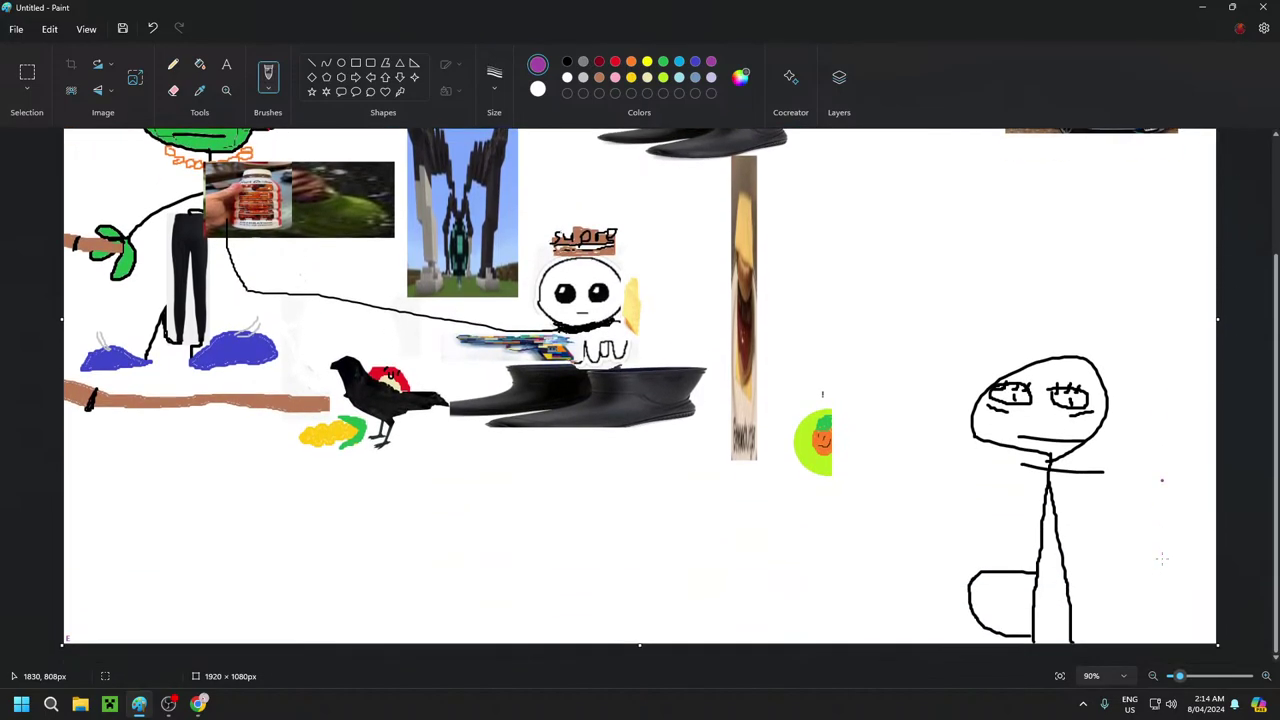
scroll(1162, 558, "up", 3)
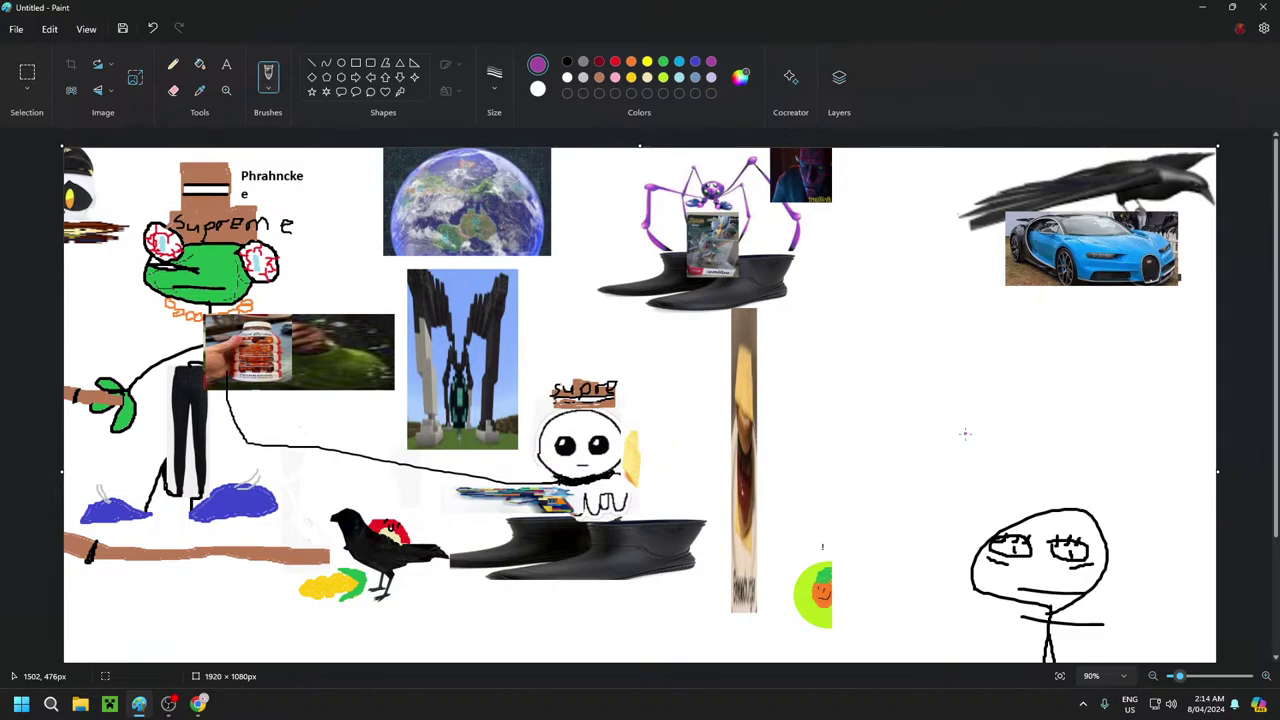
scroll(965, 433, "down", 3)
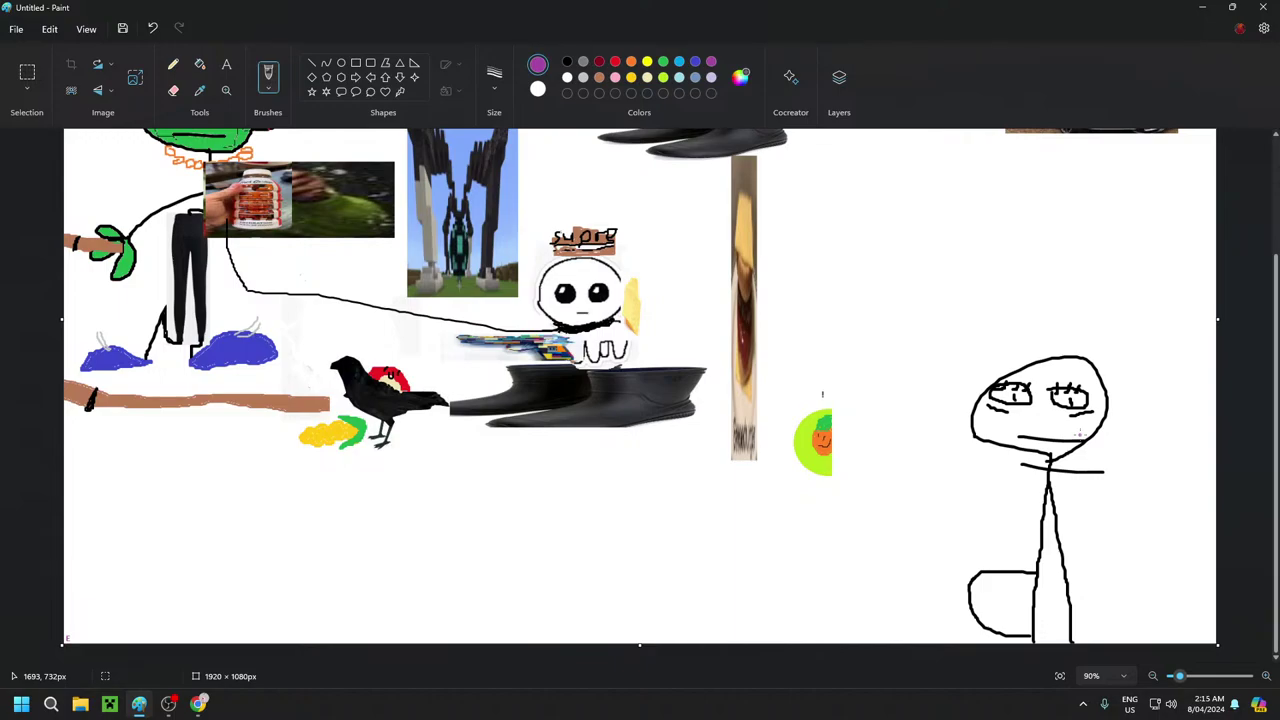
scroll(1138, 425, "up", 3)
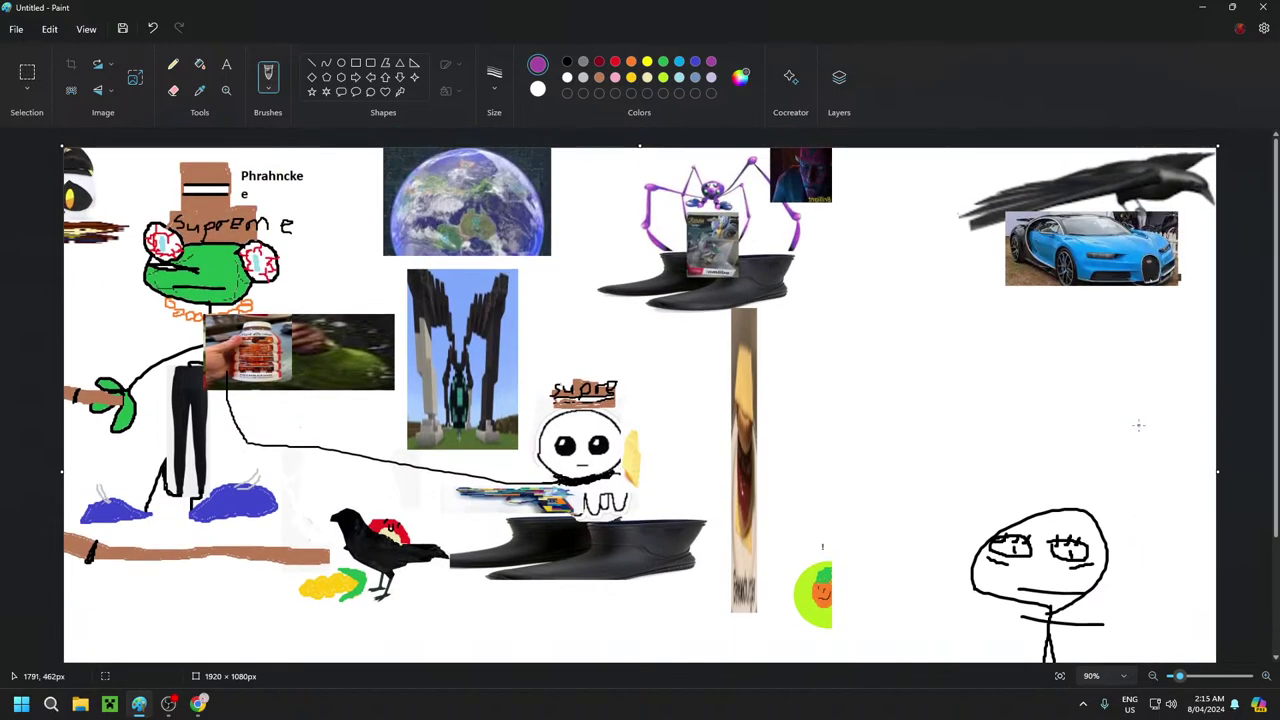
scroll(1138, 425, "down", 3)
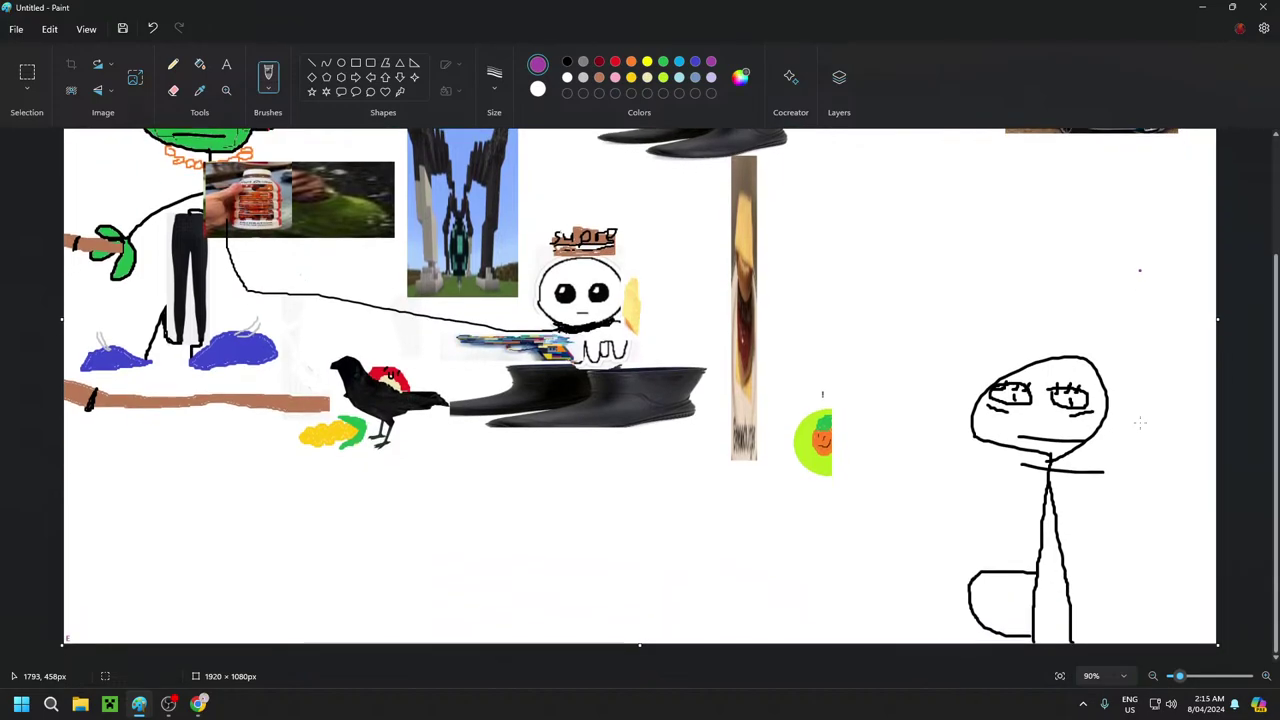
scroll(1139, 422, "up", 3)
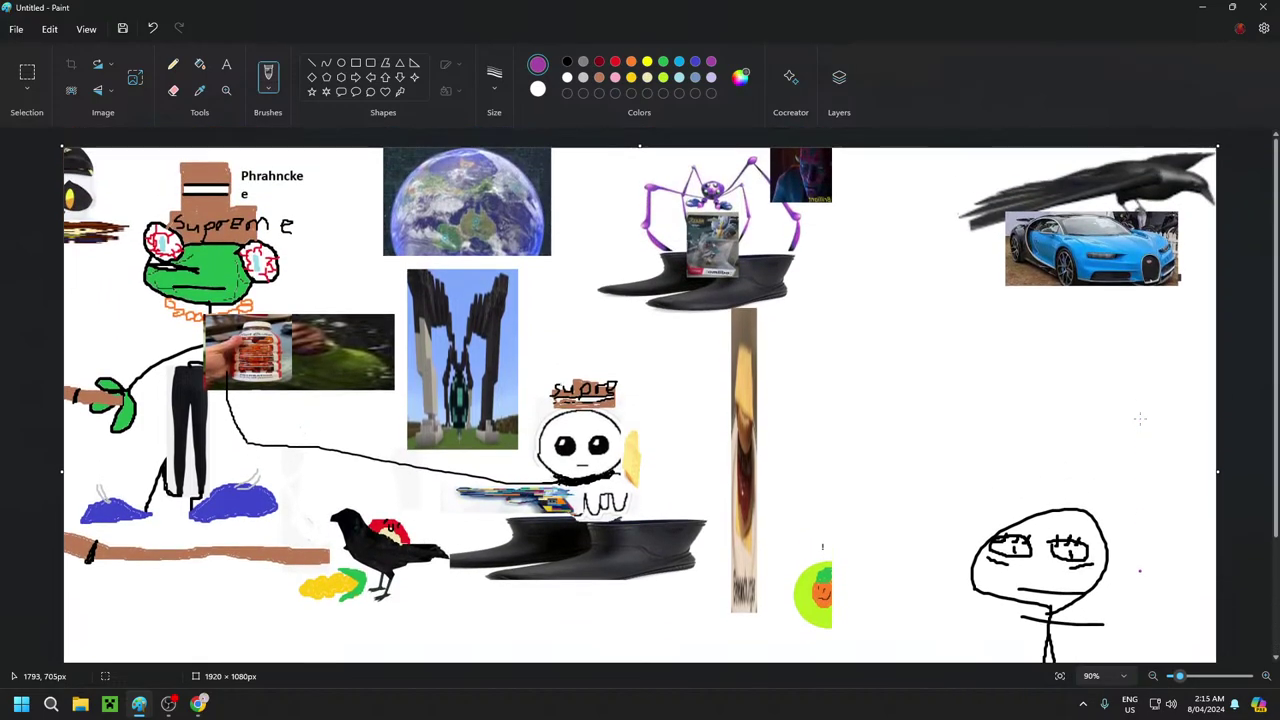
scroll(1139, 419, "down", 3)
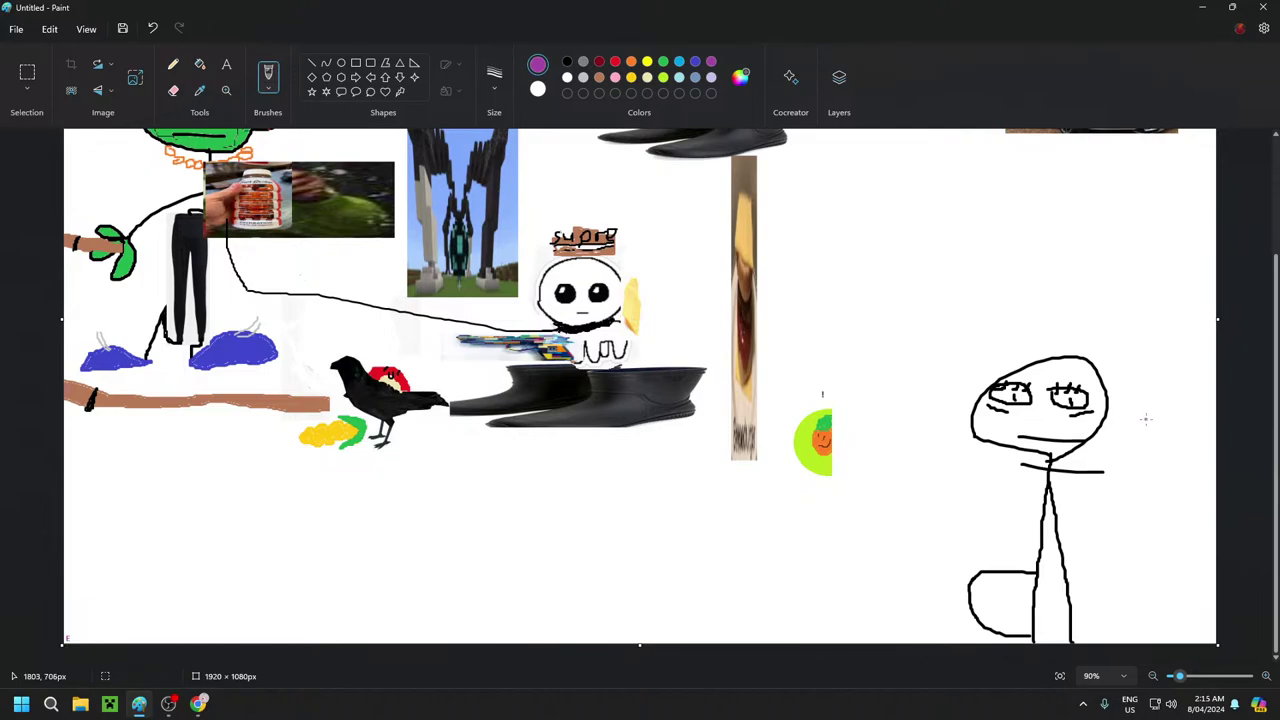
scroll(1146, 419, "up", 3)
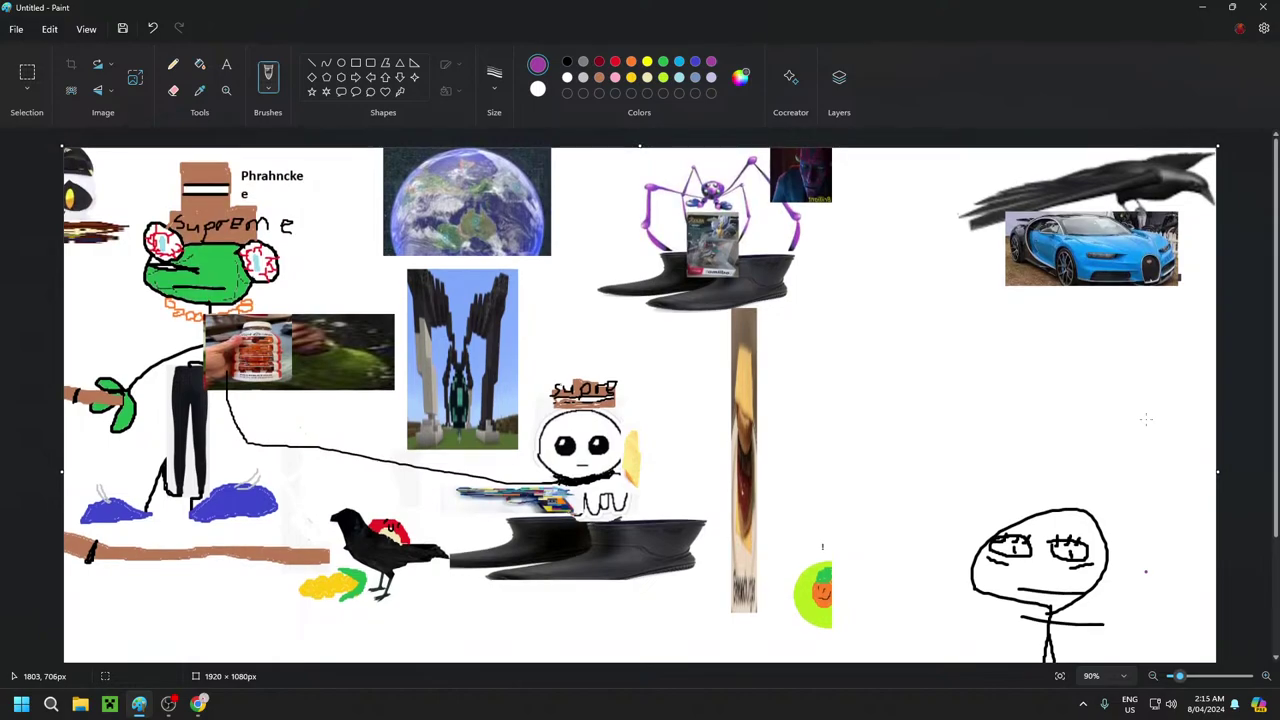
scroll(1146, 419, "down", 3)
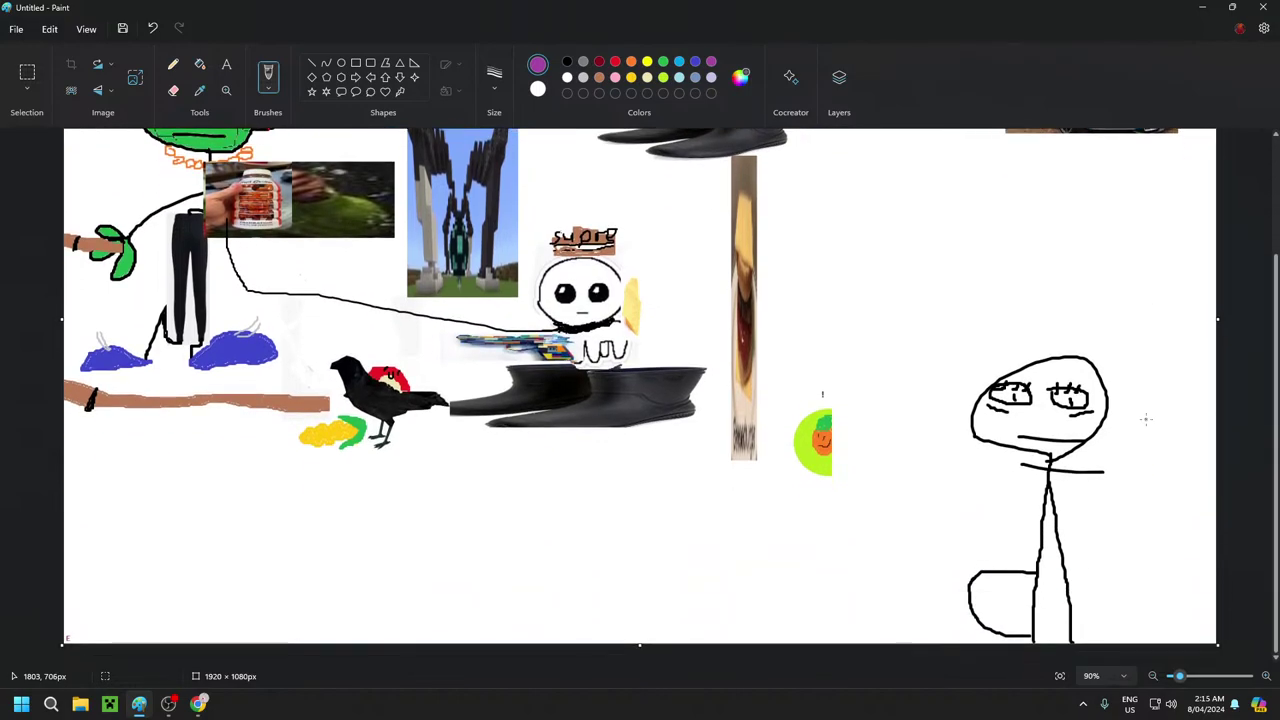
scroll(1146, 419, "up", 2)
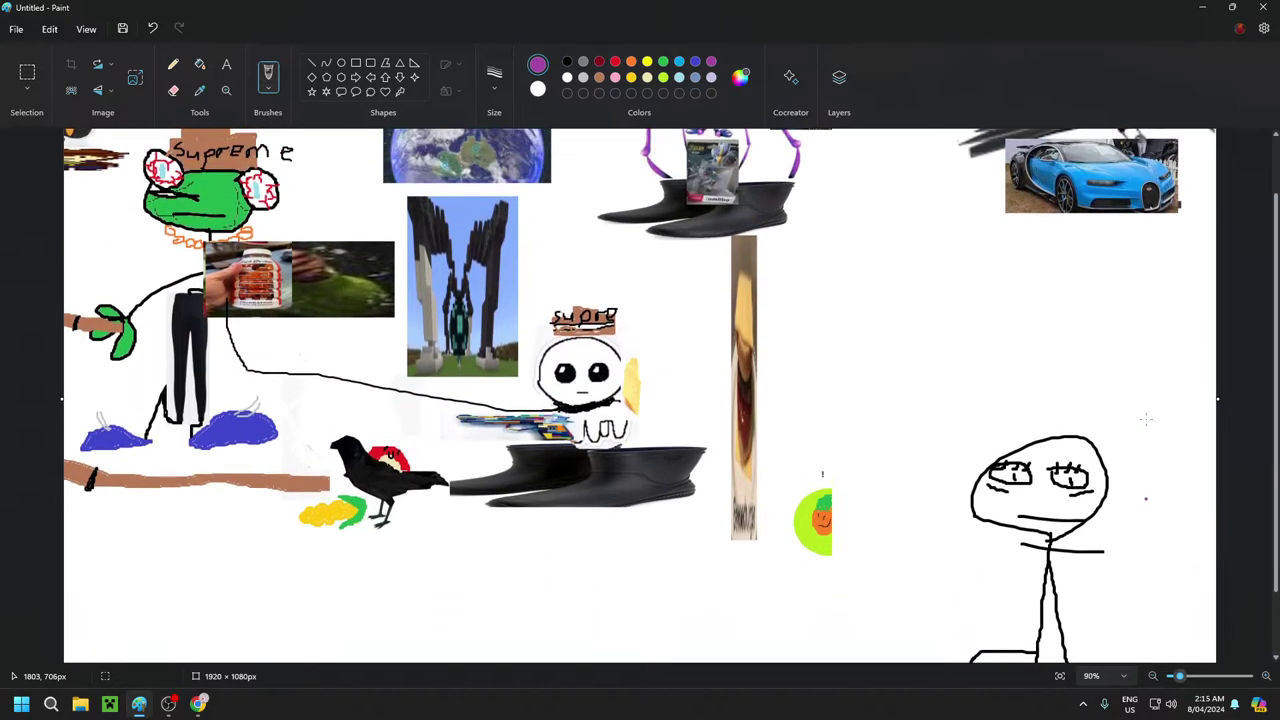
scroll(1120, 419, "up", 1)
scroll(1101, 418, "down", 1)
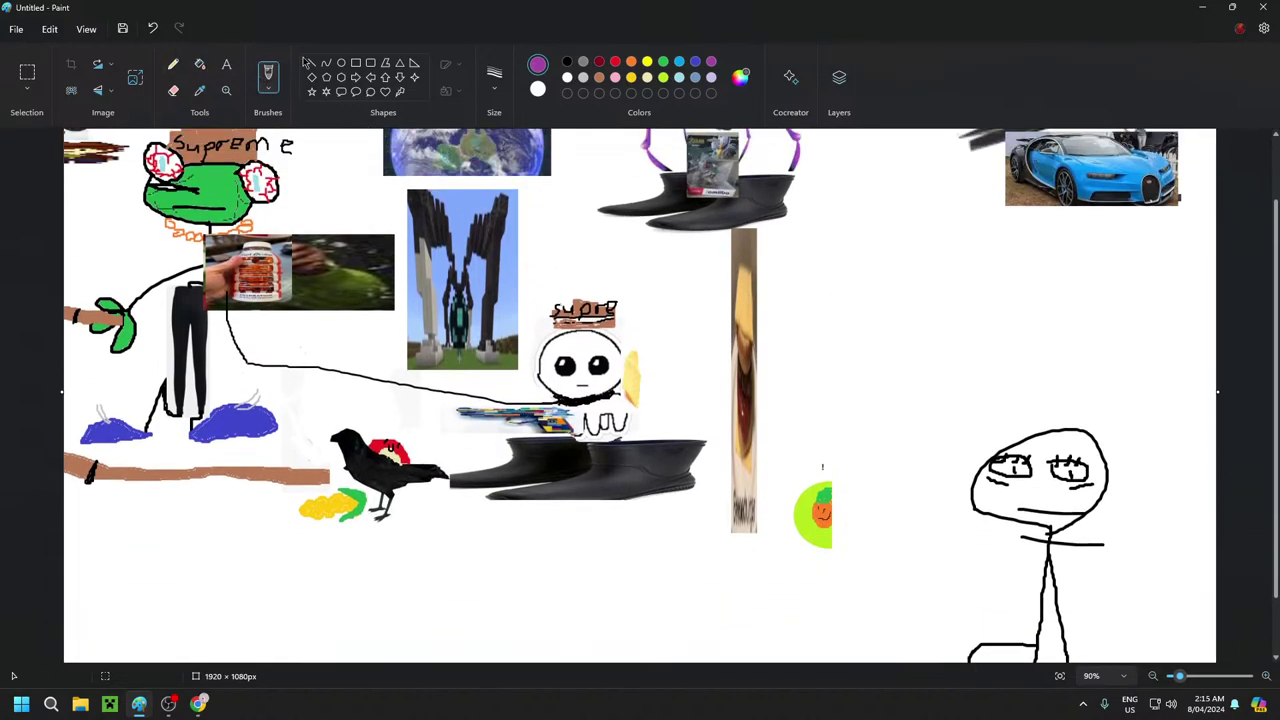
Move the lime-green half circle with the orange face and its exclamation mark into the canvas's bottom-right corner, flush with the right edge
left_click(30, 75)
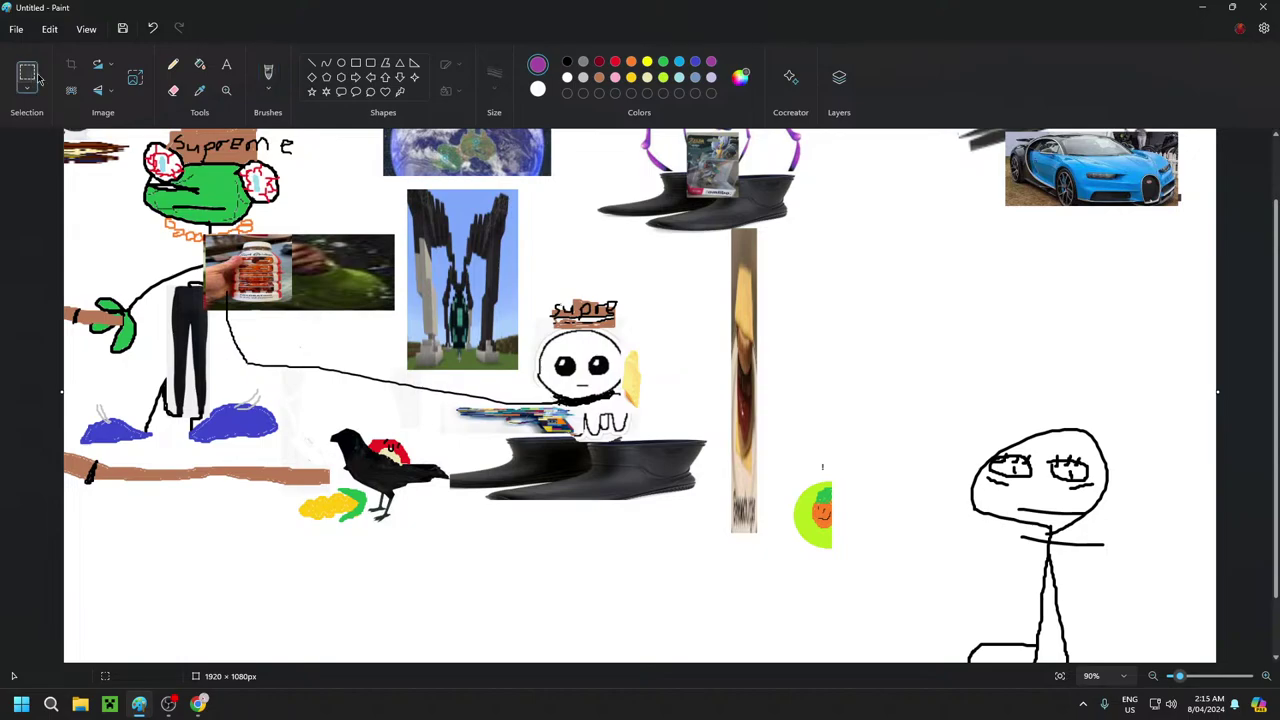
left_click_drag(779, 449, 838, 552)
scroll(986, 495, "down", 2)
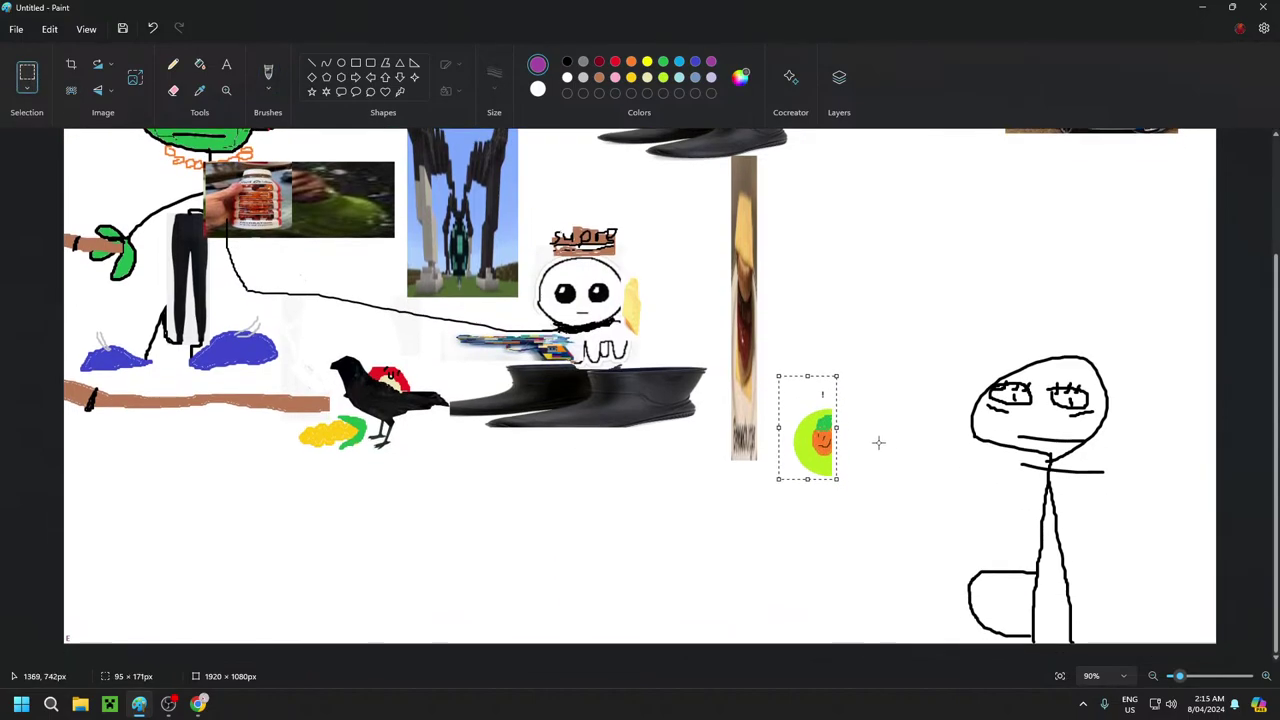
left_click_drag(820, 441, 1194, 610)
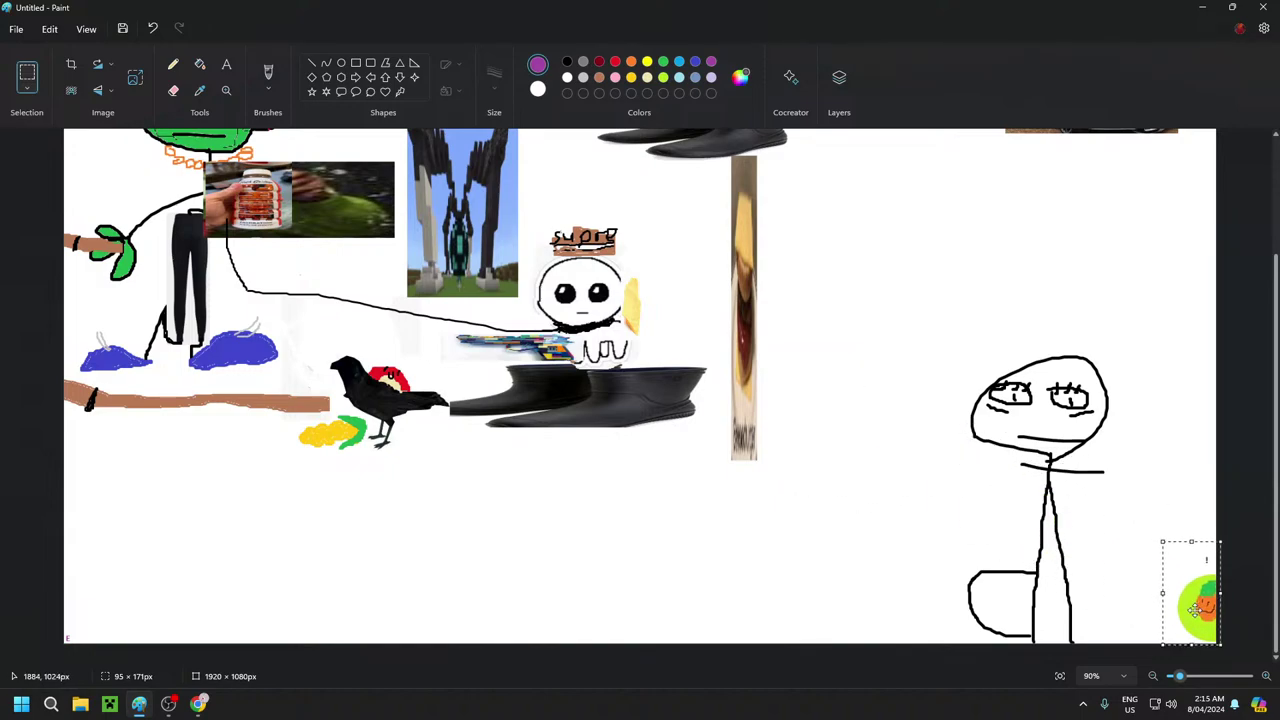
left_click(1188, 451)
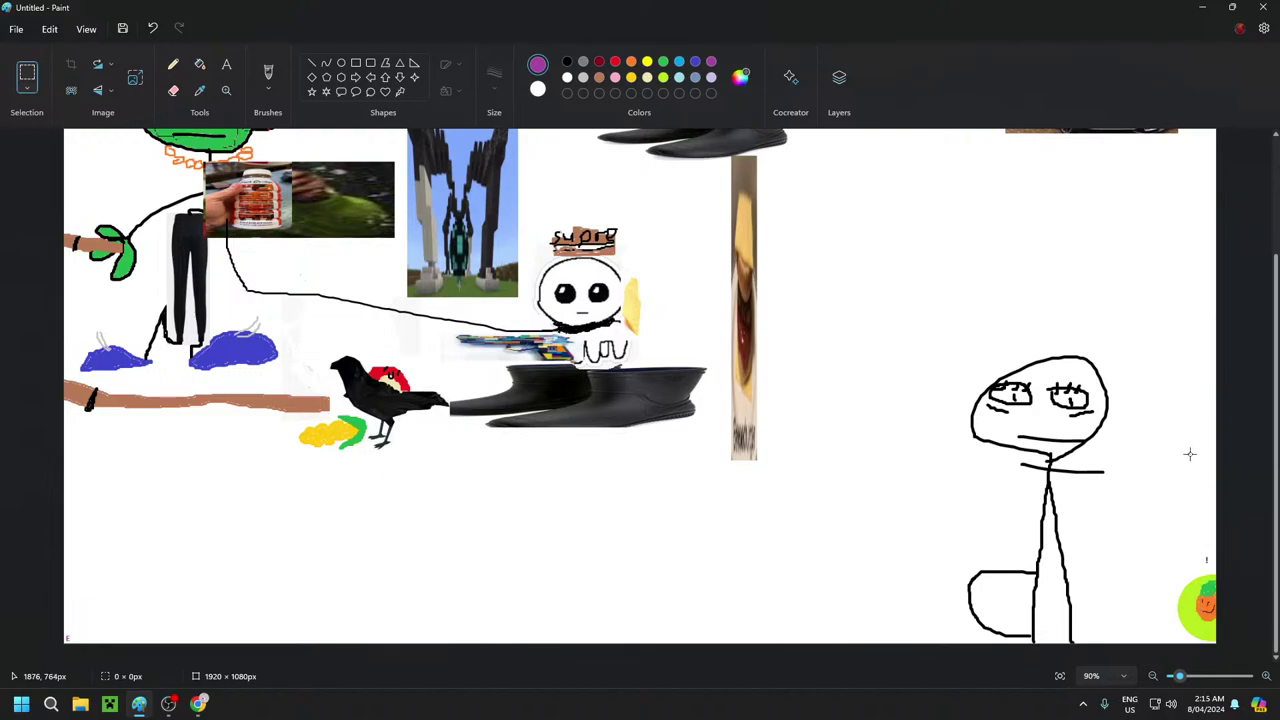
scroll(1190, 448, "up", 5)
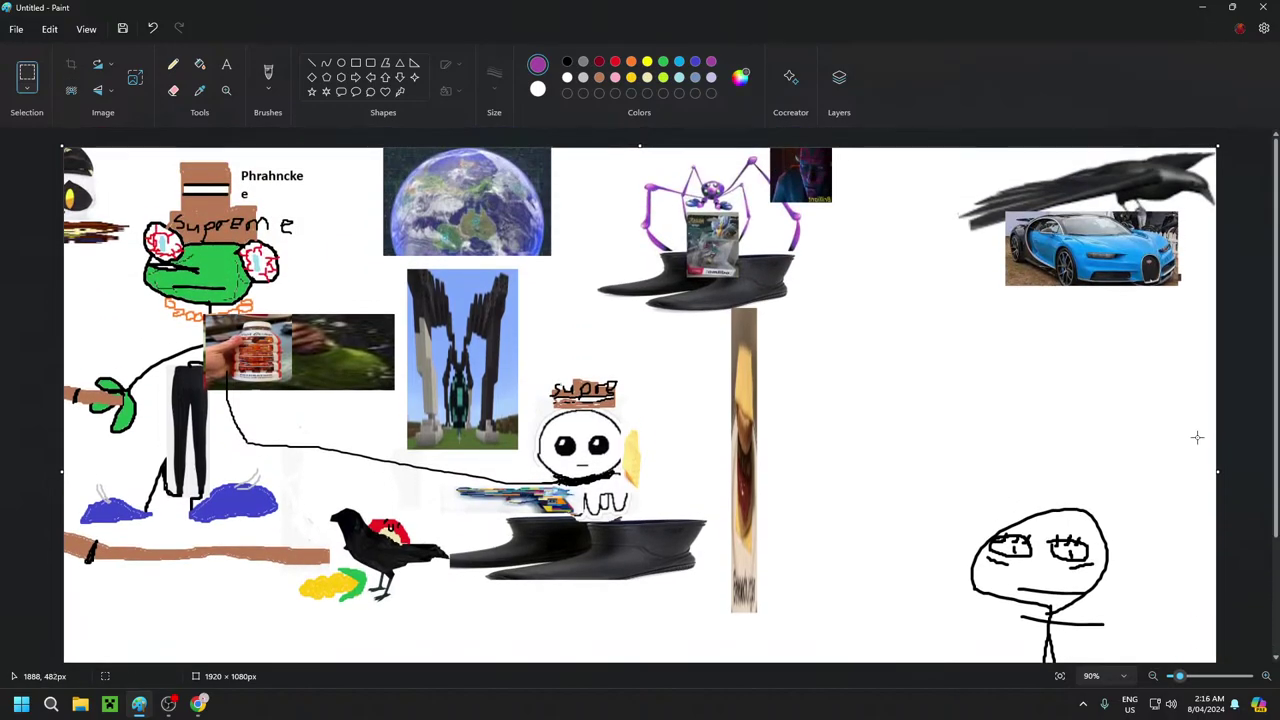
scroll(1195, 437, "down", 5)
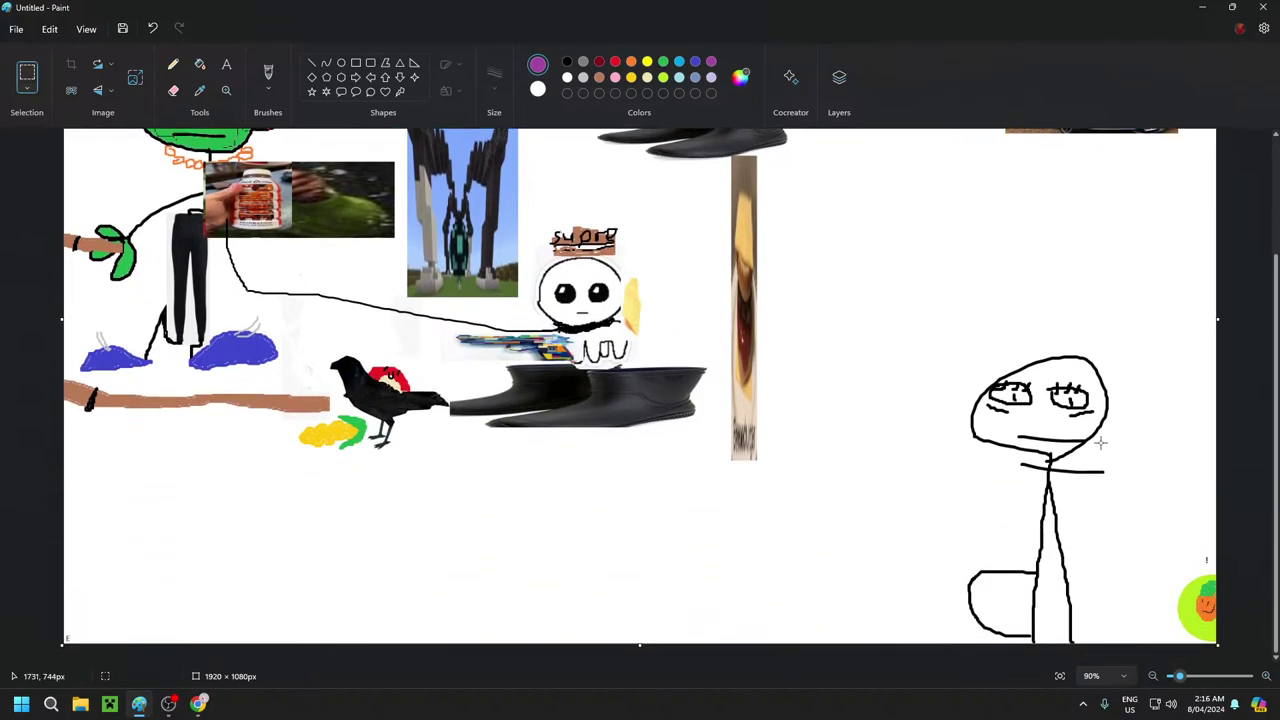
scroll(880, 497, "up", 5)
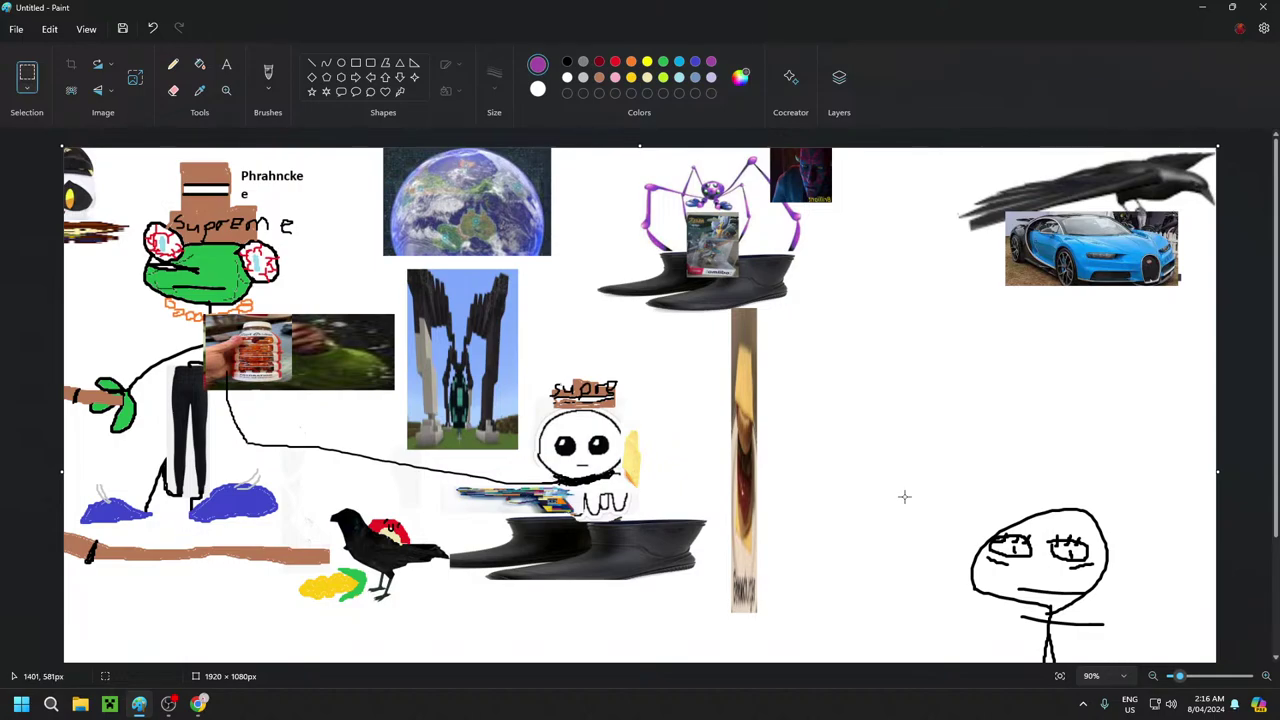
scroll(904, 496, "down", 3)
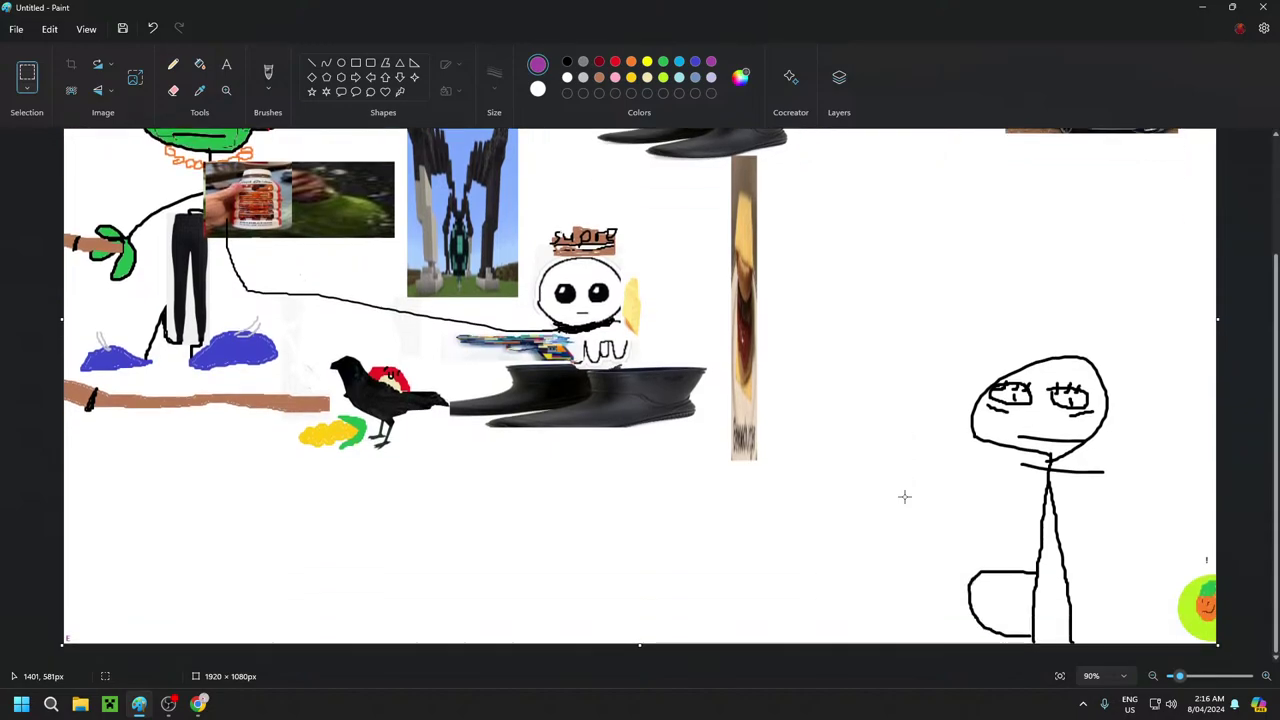
scroll(904, 496, "up", 3)
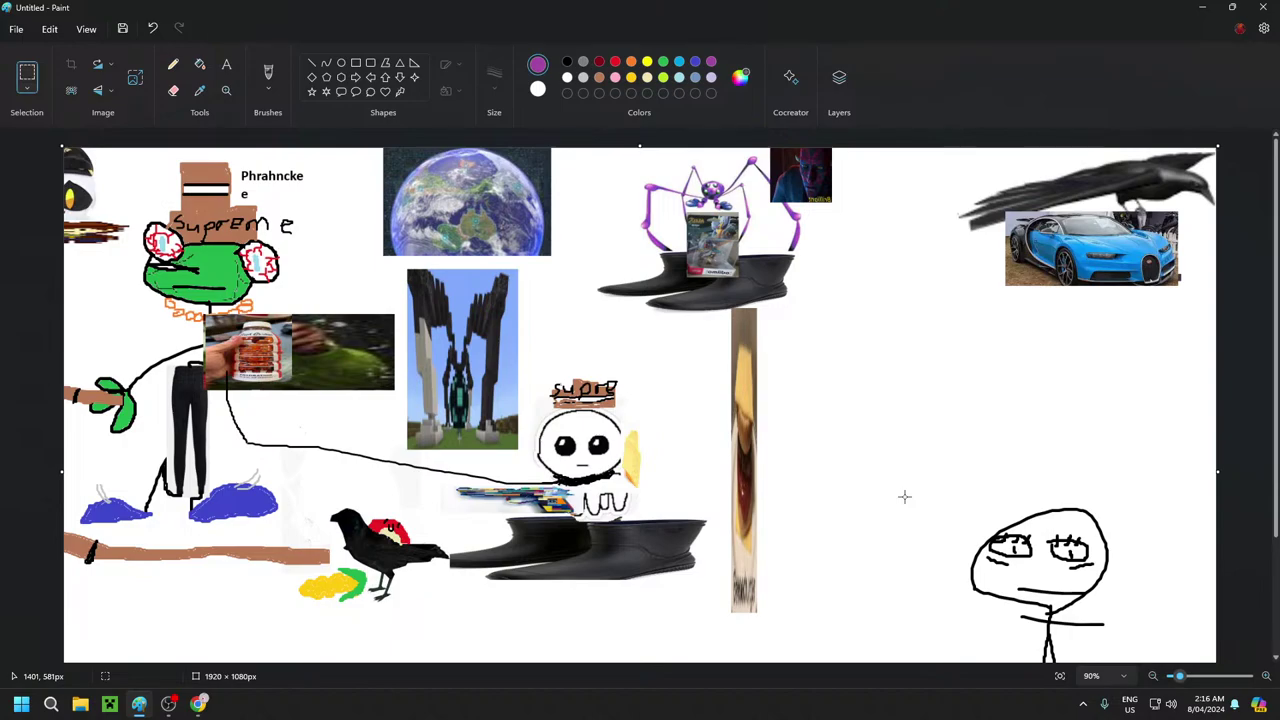
scroll(904, 496, "down", 3)
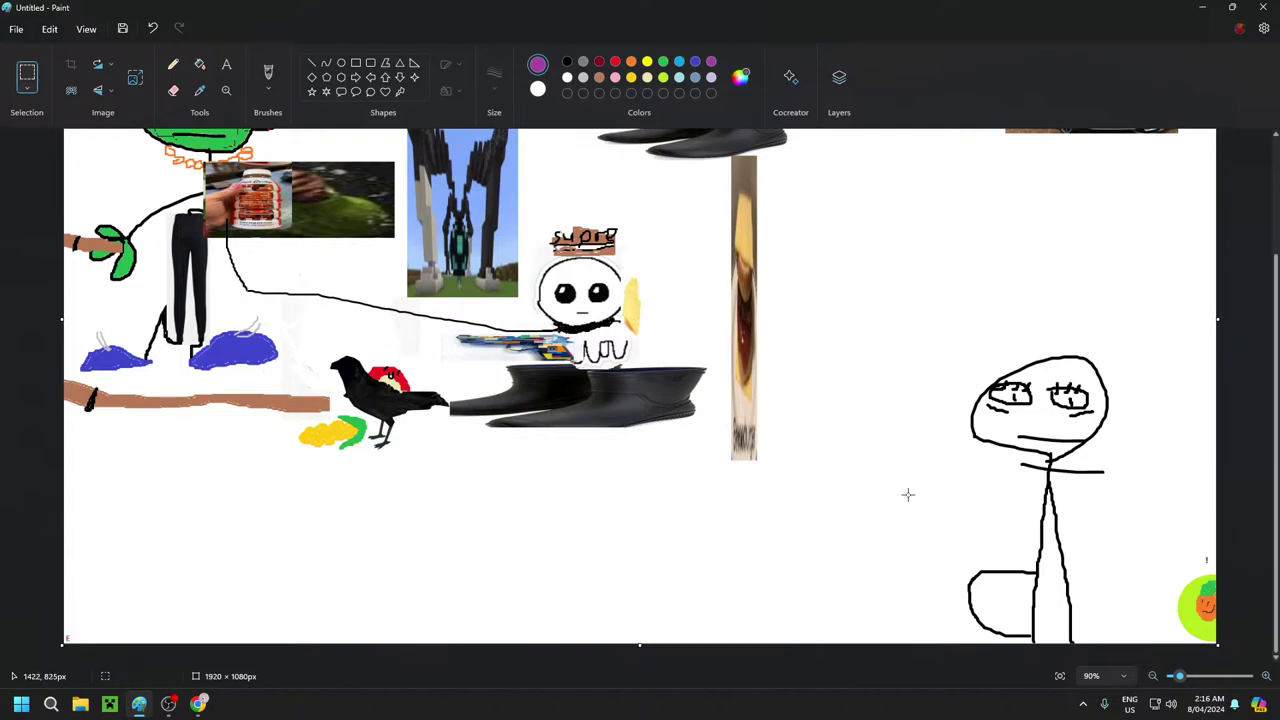
Switch to Chrome and search Google Images for "chees piece" in place of the bugatti search
left_click(198, 704)
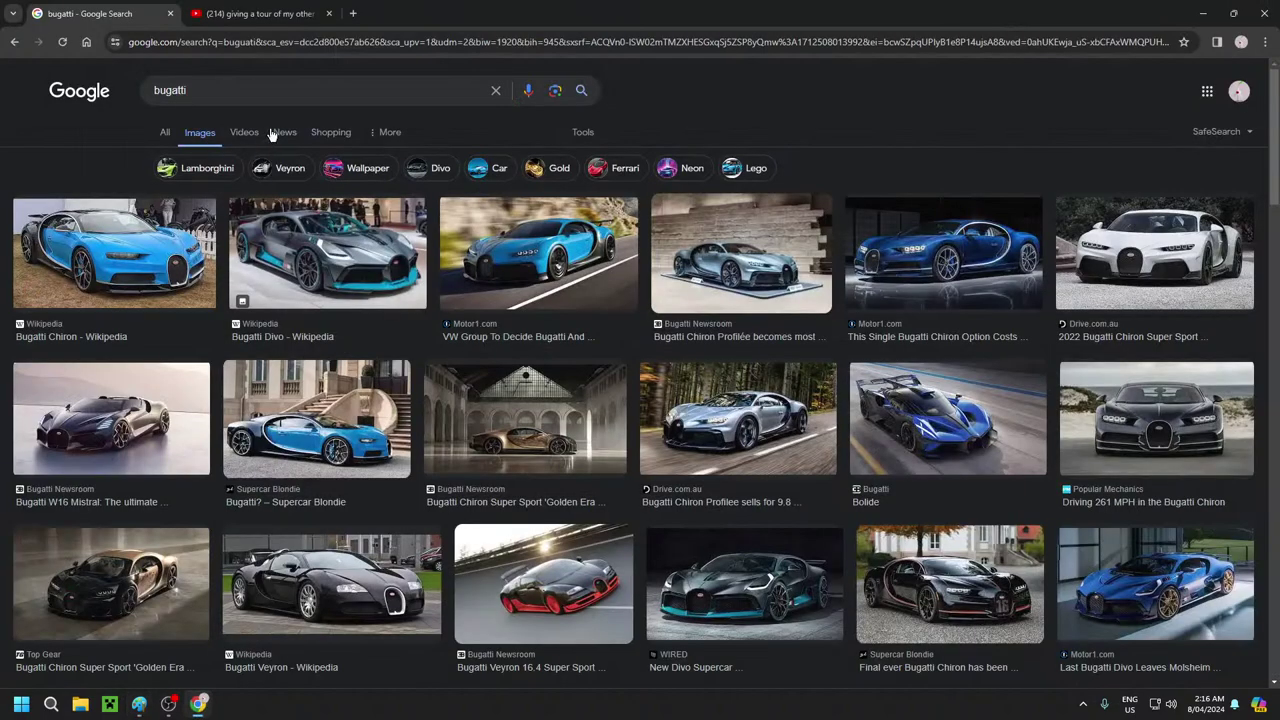
double_click(264, 95)
type("chees")
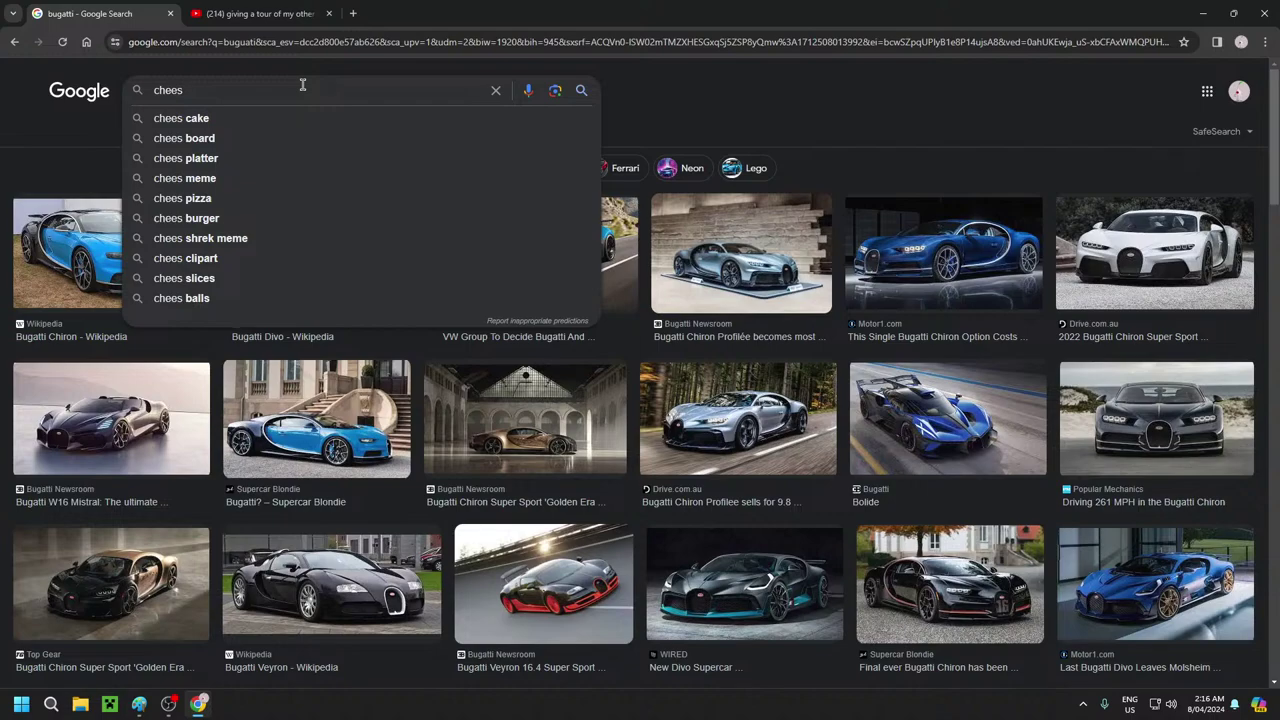
type("piece")
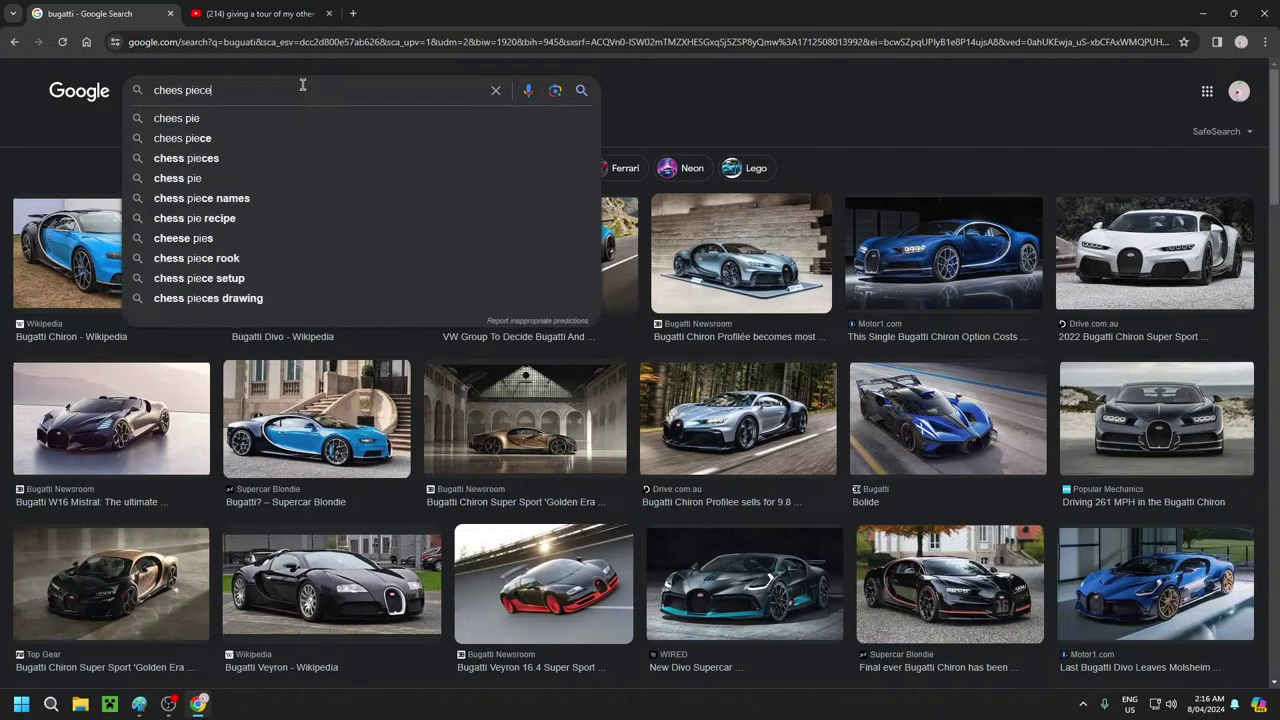
key("Return")
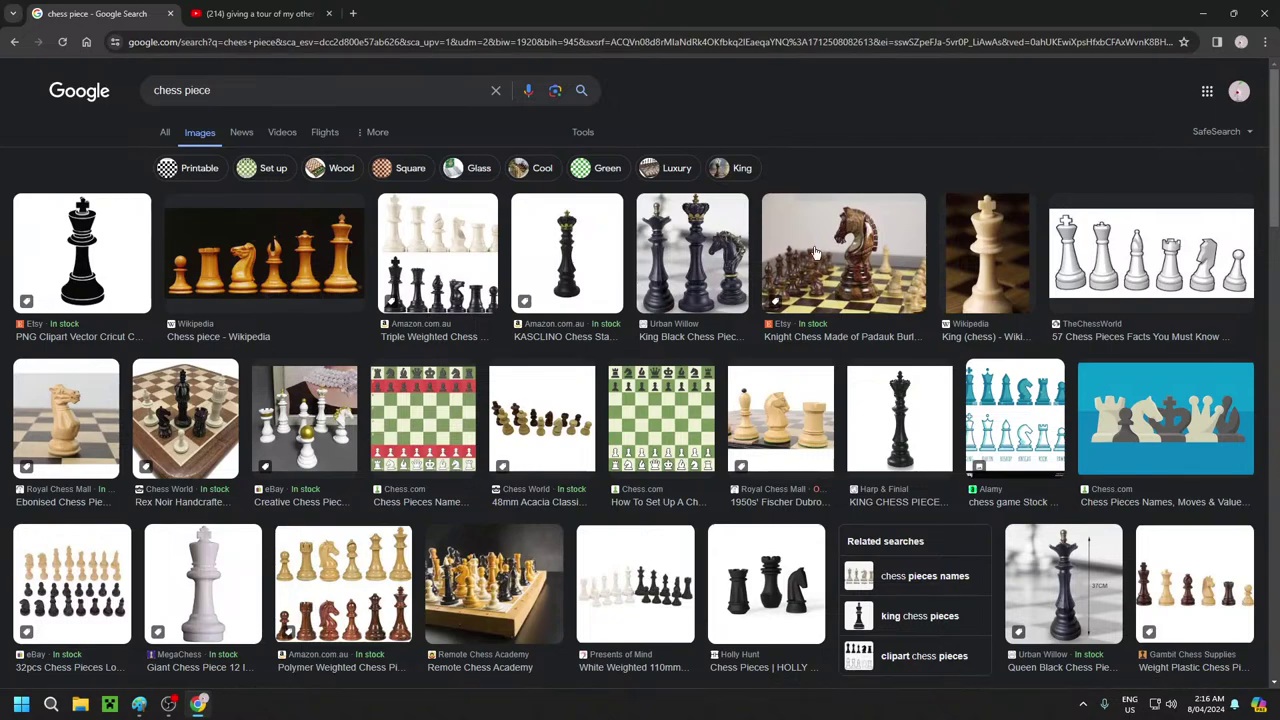
Copy the KASCLINO picture of a single black king on white and paste it into the Paint collage
right_click(565, 269)
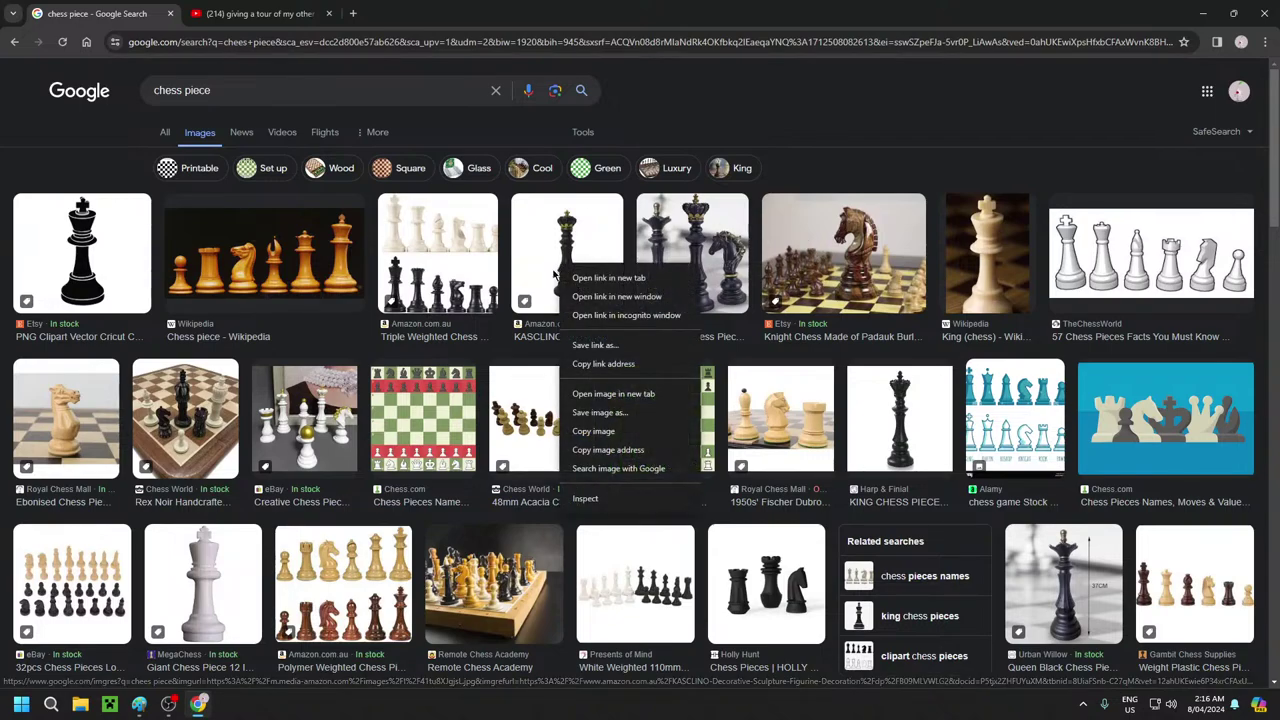
left_click(619, 433)
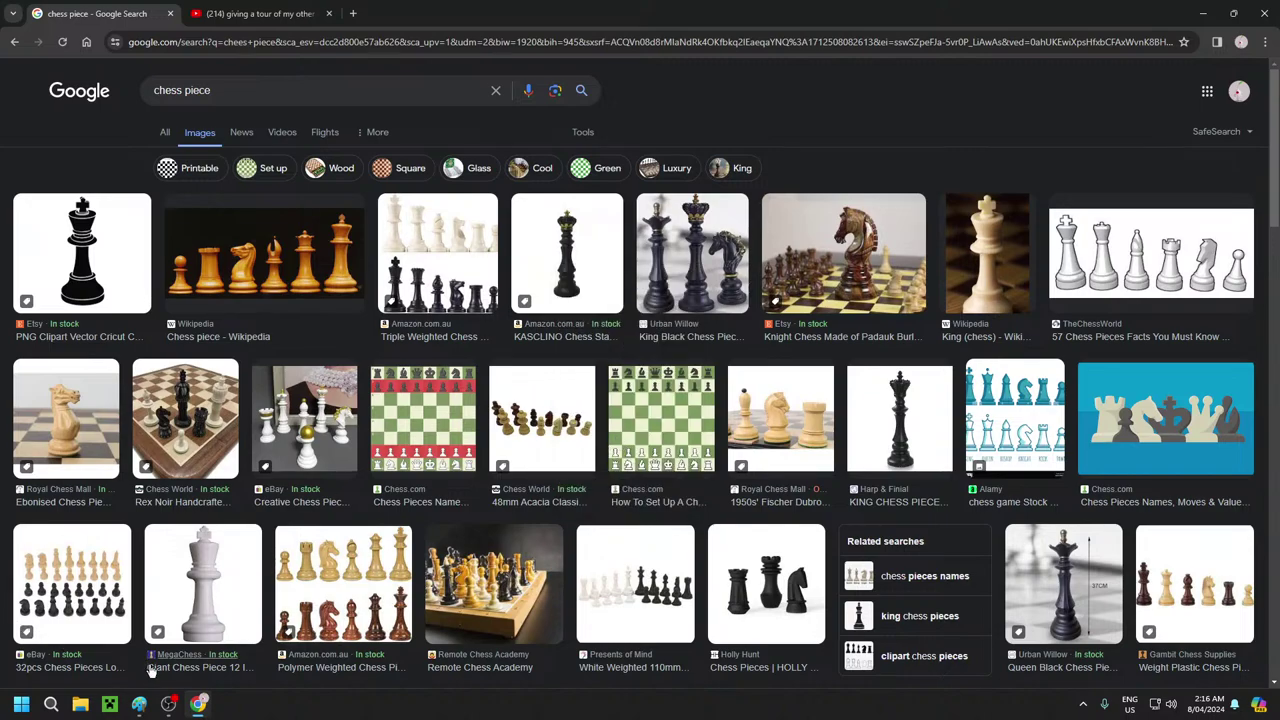
left_click(139, 704)
key("ctrl+v")
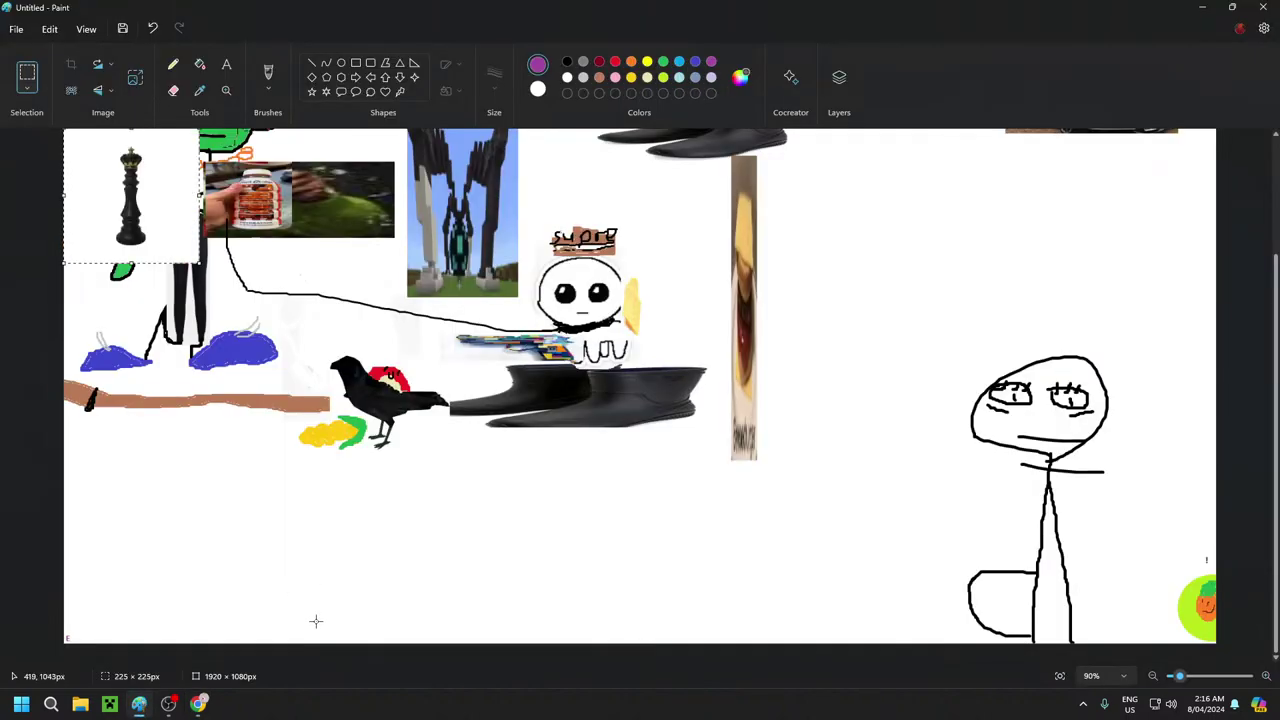
Move the pasted black chess king to the end of the stick figure's outstretched arm and deselect it
left_click_drag(176, 233, 1008, 271)
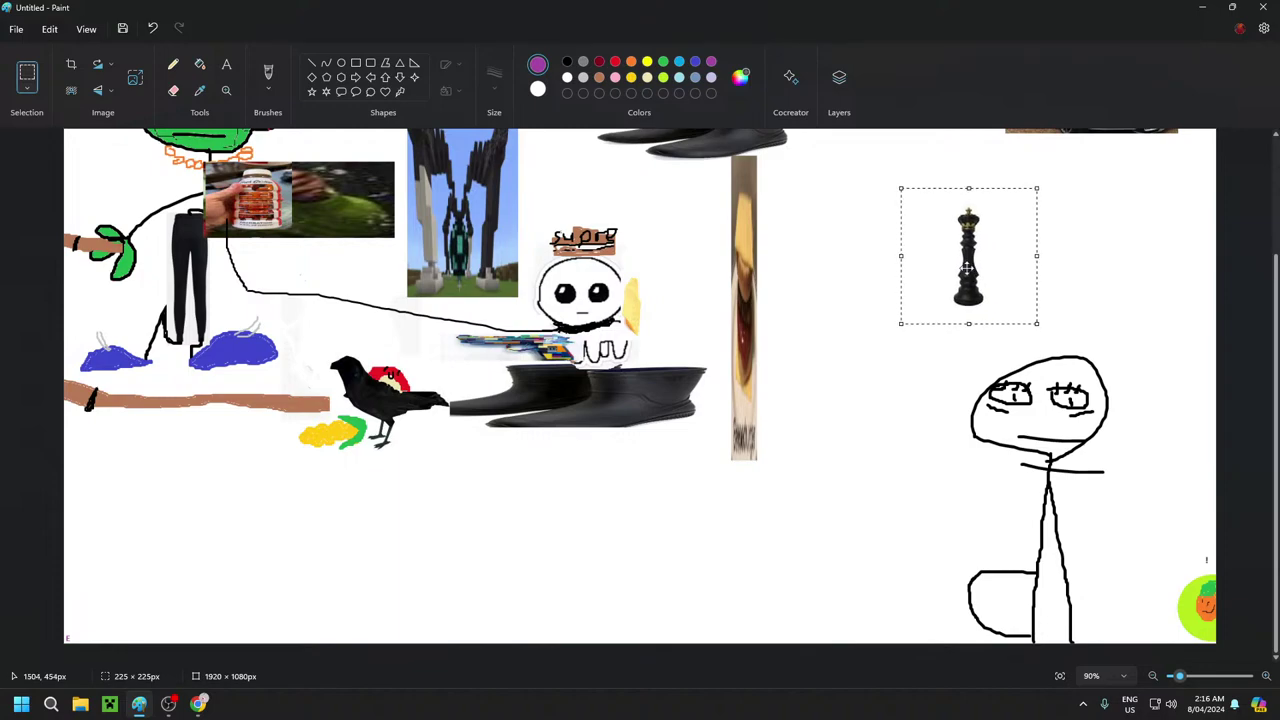
left_click_drag(1062, 215, 1077, 224)
left_click_drag(952, 206, 1119, 507)
left_click(1172, 388)
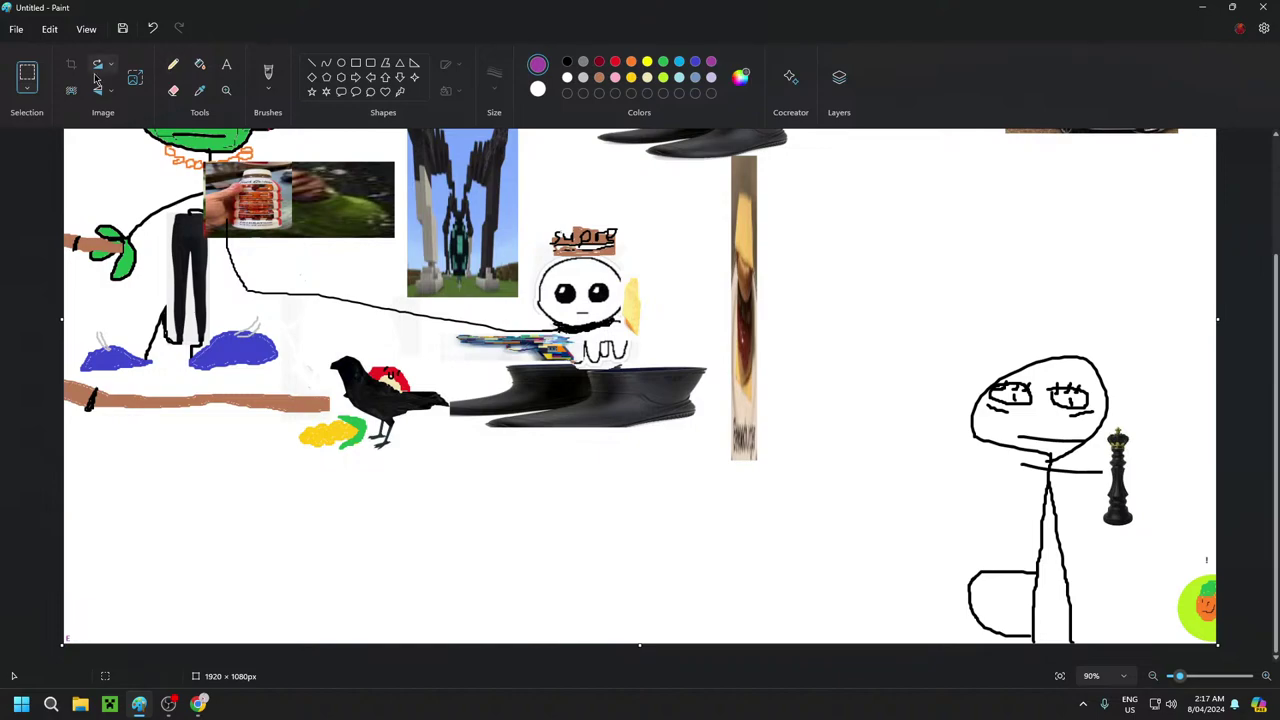
Extend the stick figure's arm with a short black brush stroke so that it touches the chess king
left_click(268, 72)
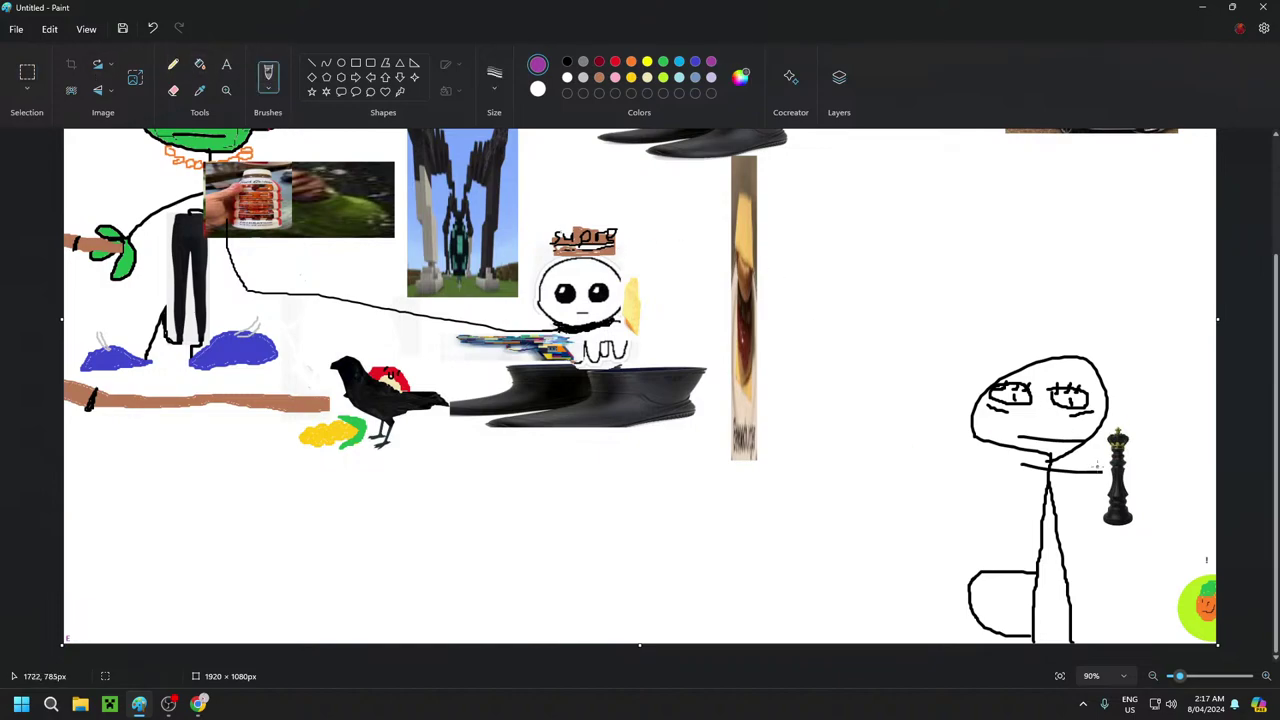
left_click(566, 64)
left_click_drag(1104, 469, 1109, 469)
Examine the whole collage from the Earth and crow pictures down to the stick figure and the canvas's lower corners
scroll(1110, 470, "up", 2)
scroll(1175, 512, "down", 2)
scroll(1175, 512, "up", 3)
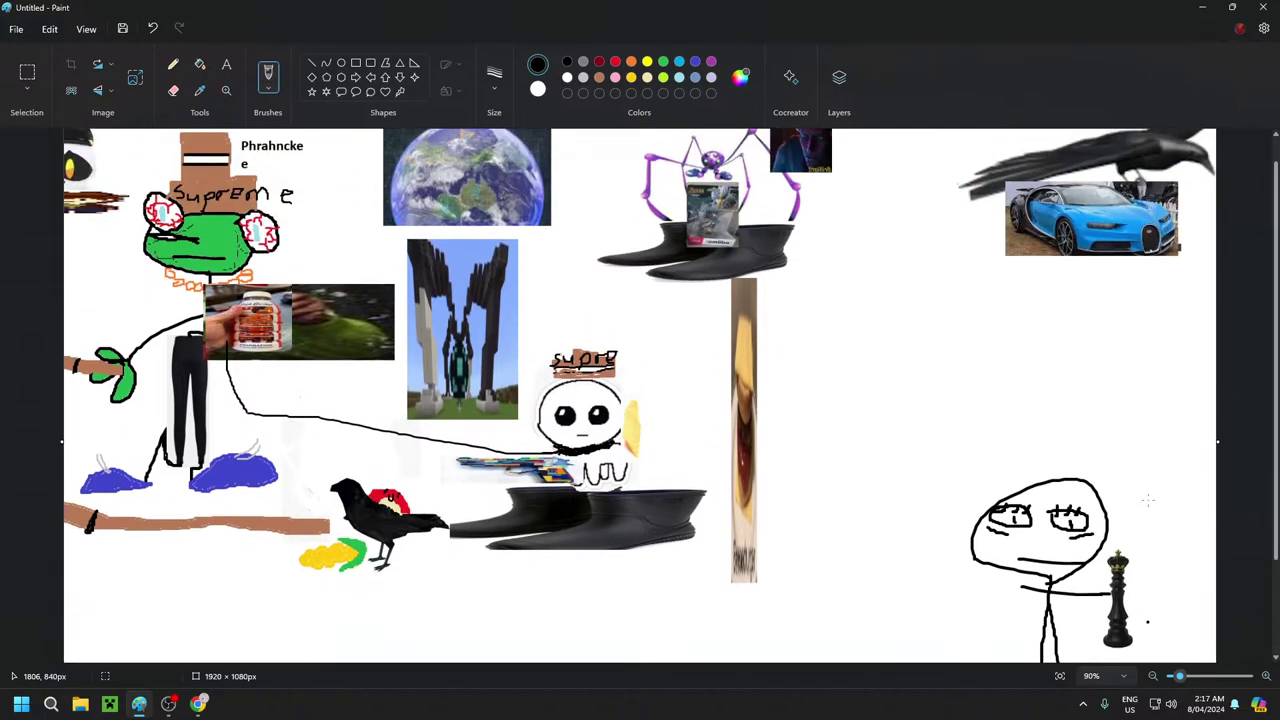
scroll(1144, 490, "down", 3)
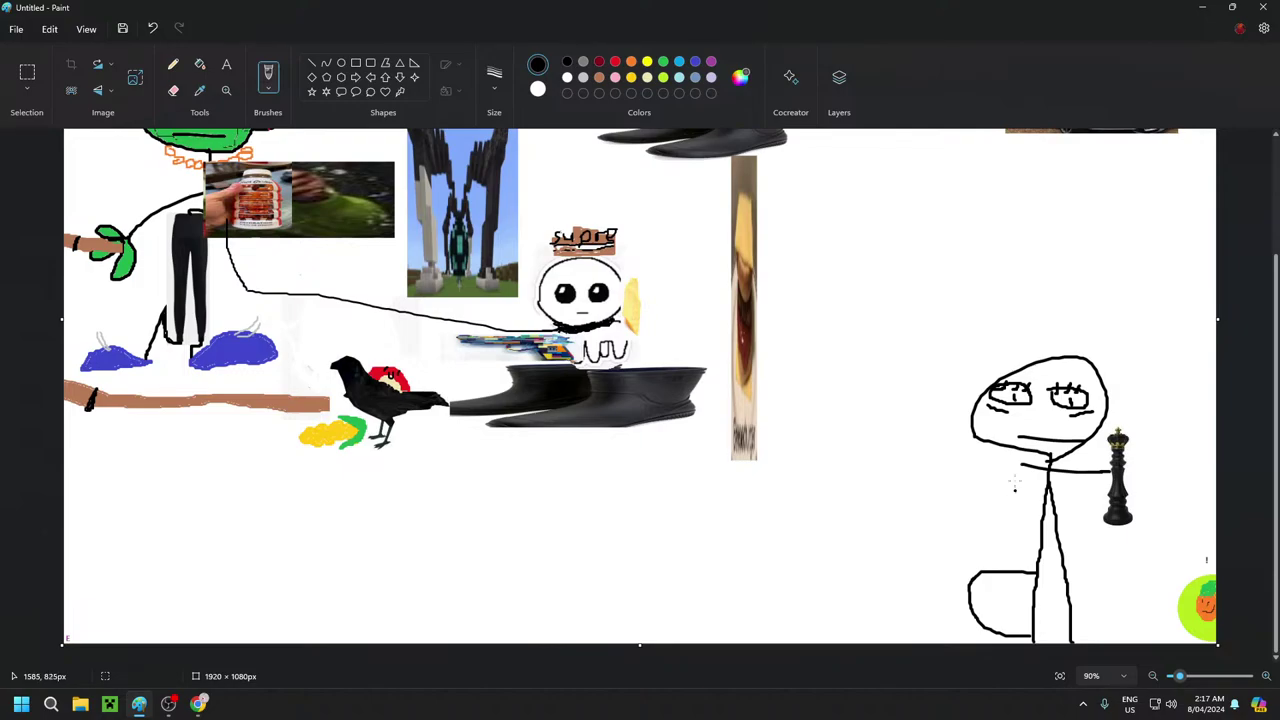
scroll(1158, 514, "up", 3)
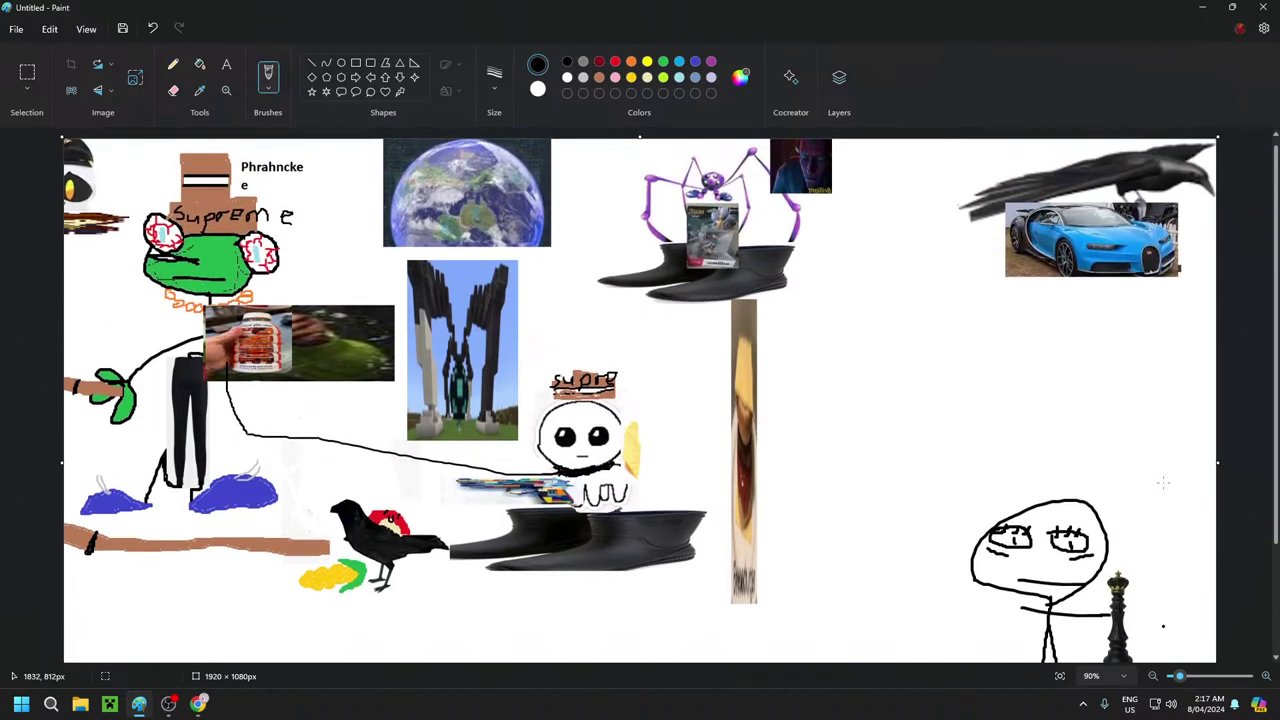
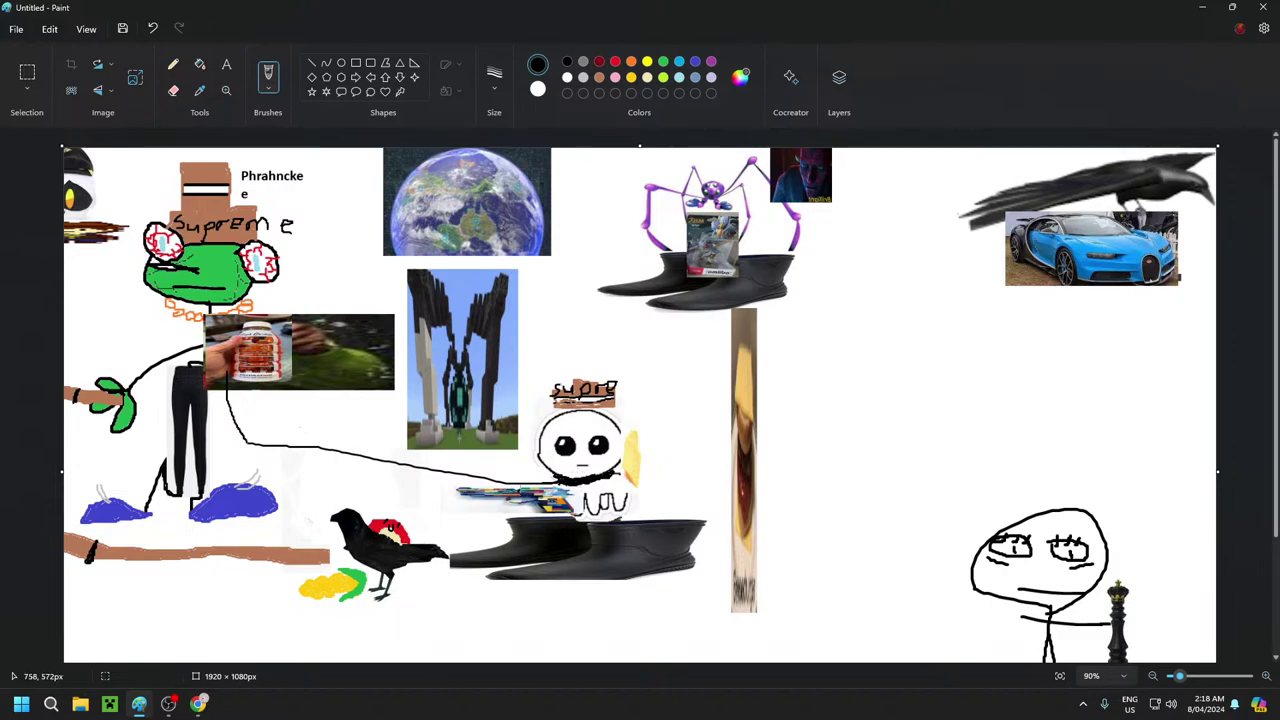
scroll(528, 488, "down", 1)
left_click(528, 484)
scroll(528, 484, "up", 3)
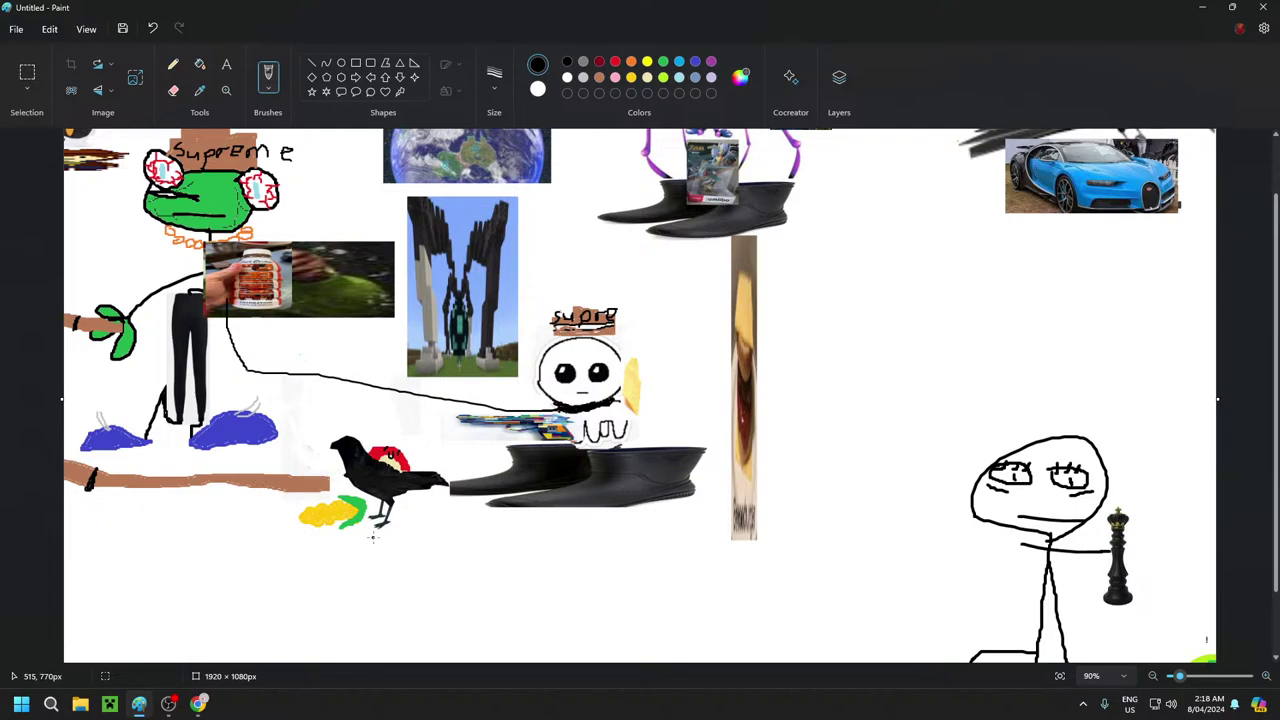
scroll(385, 538, "up", 2)
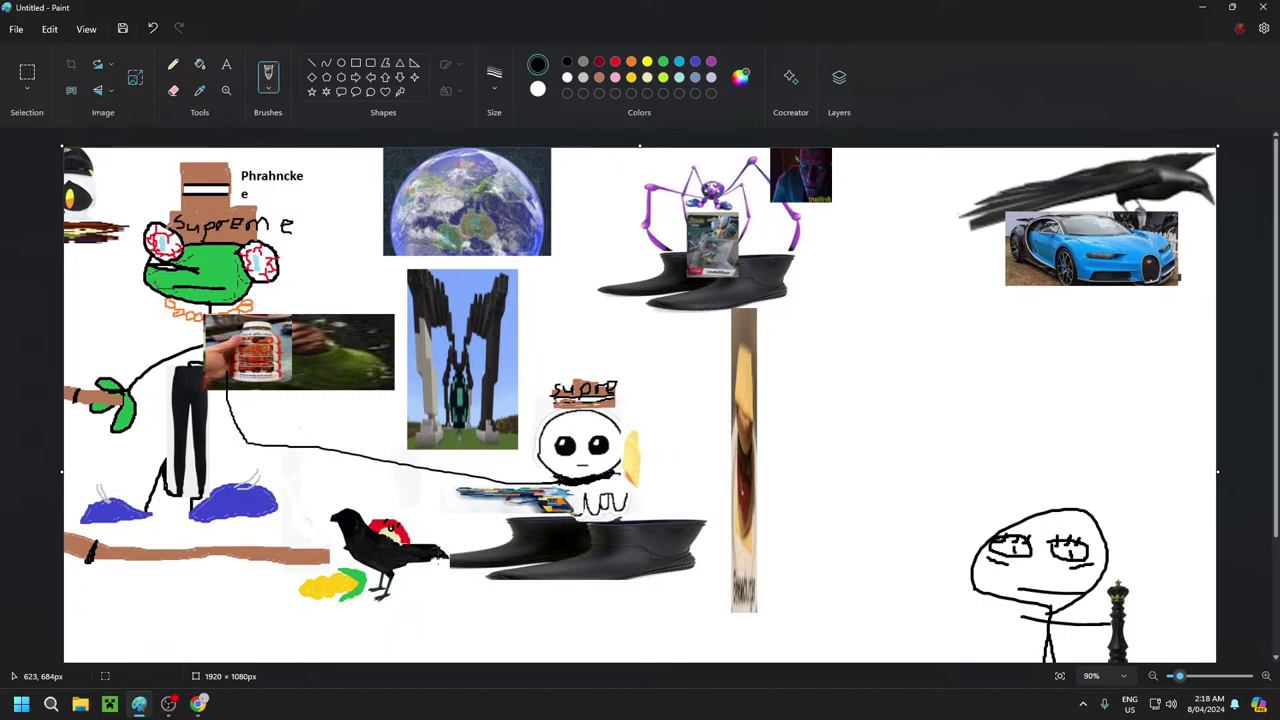
scroll(430, 550, "down", 4)
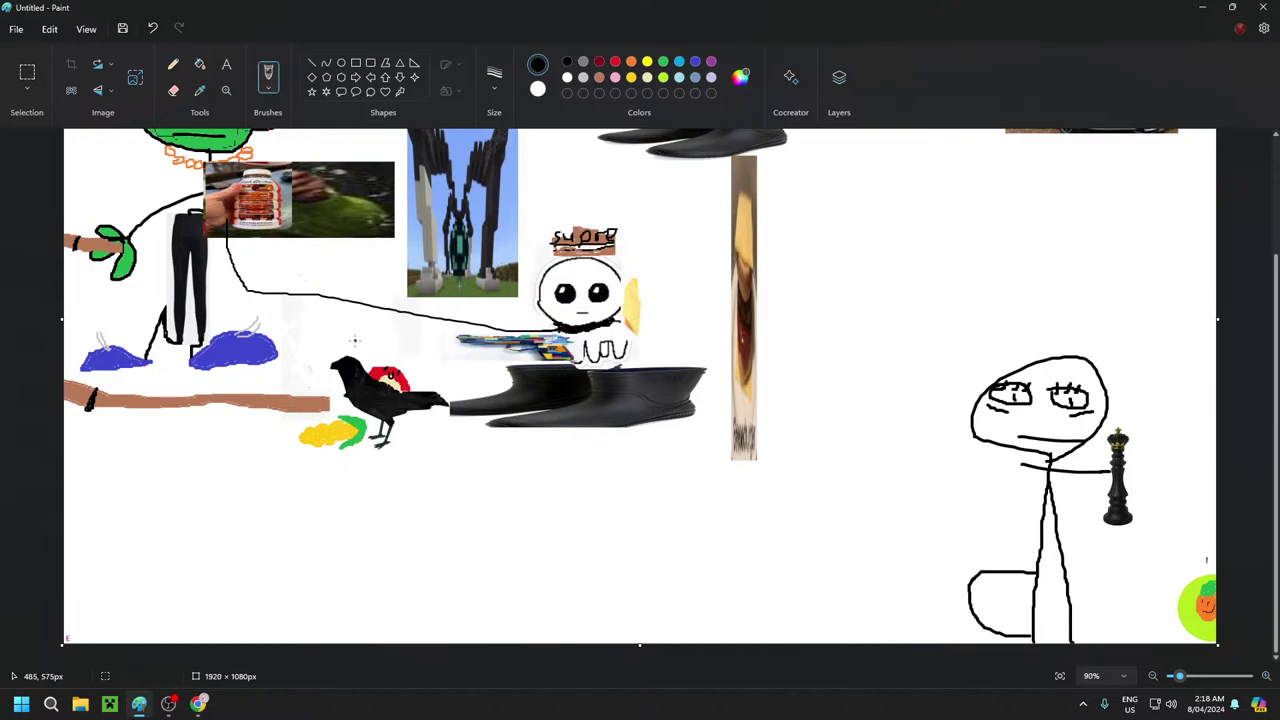
scroll(560, 470, "up", 3)
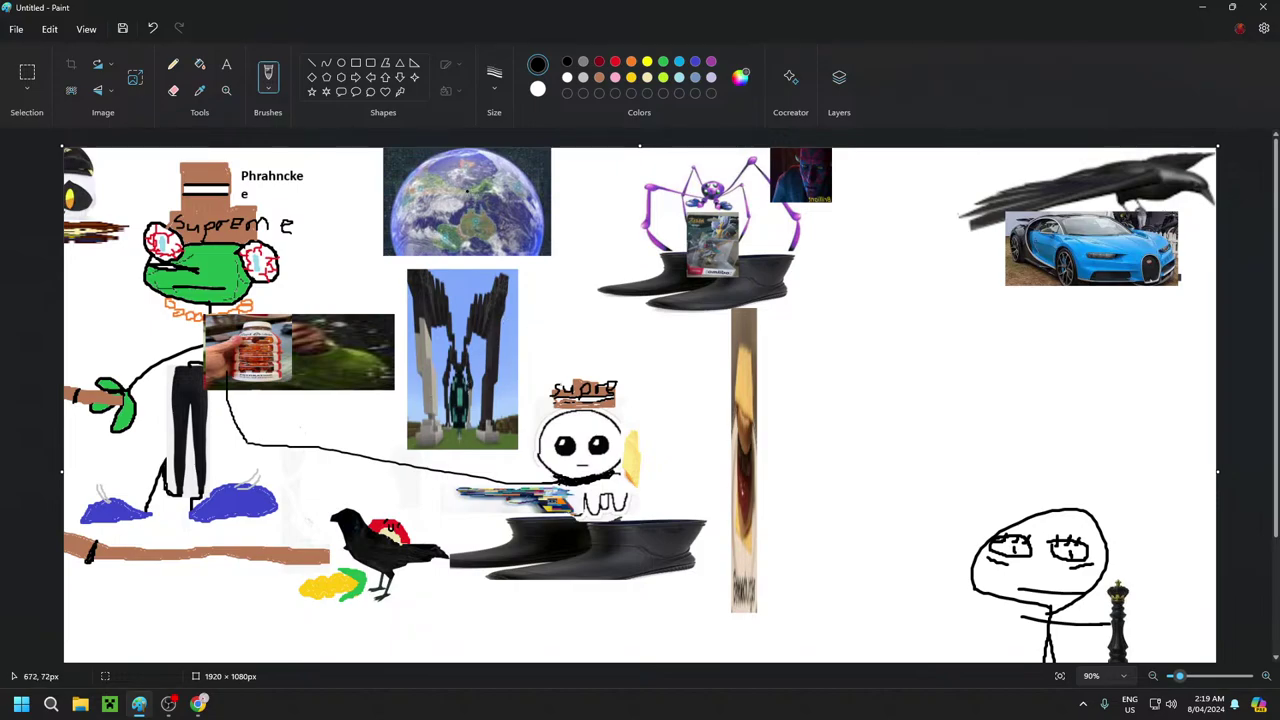
scroll(759, 442, "down", 3)
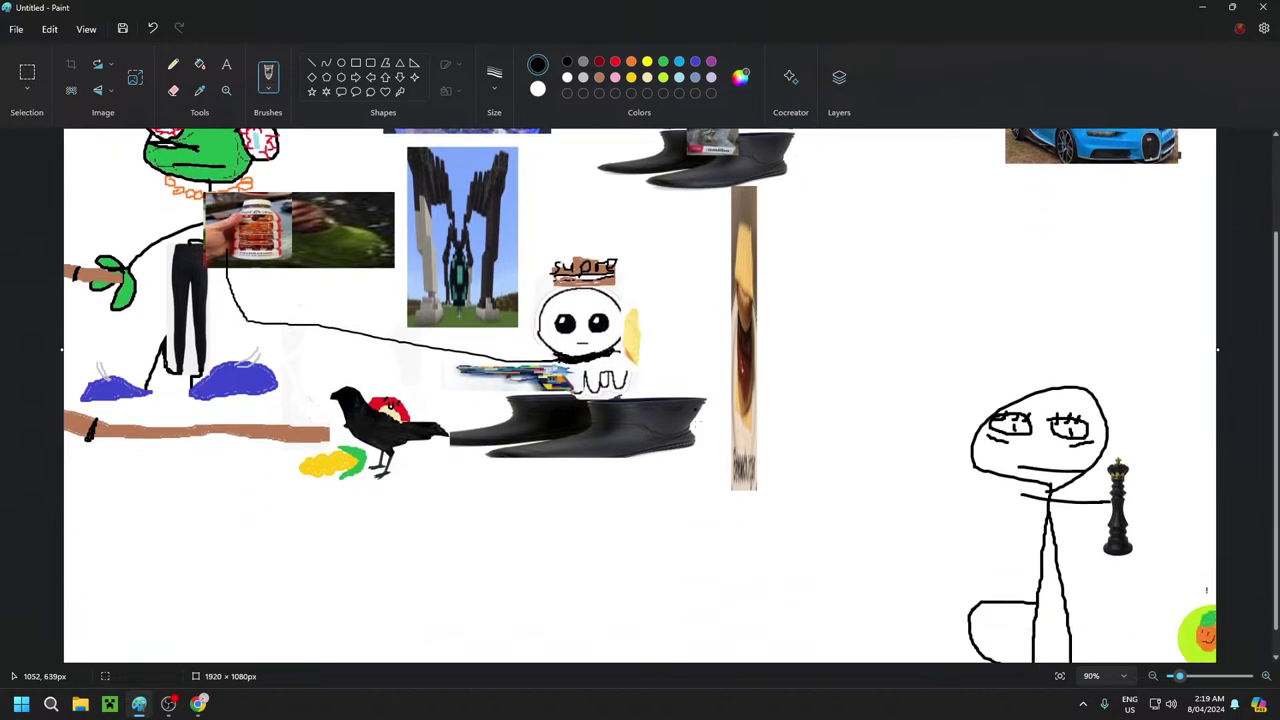
scroll(754, 455, "up", 3)
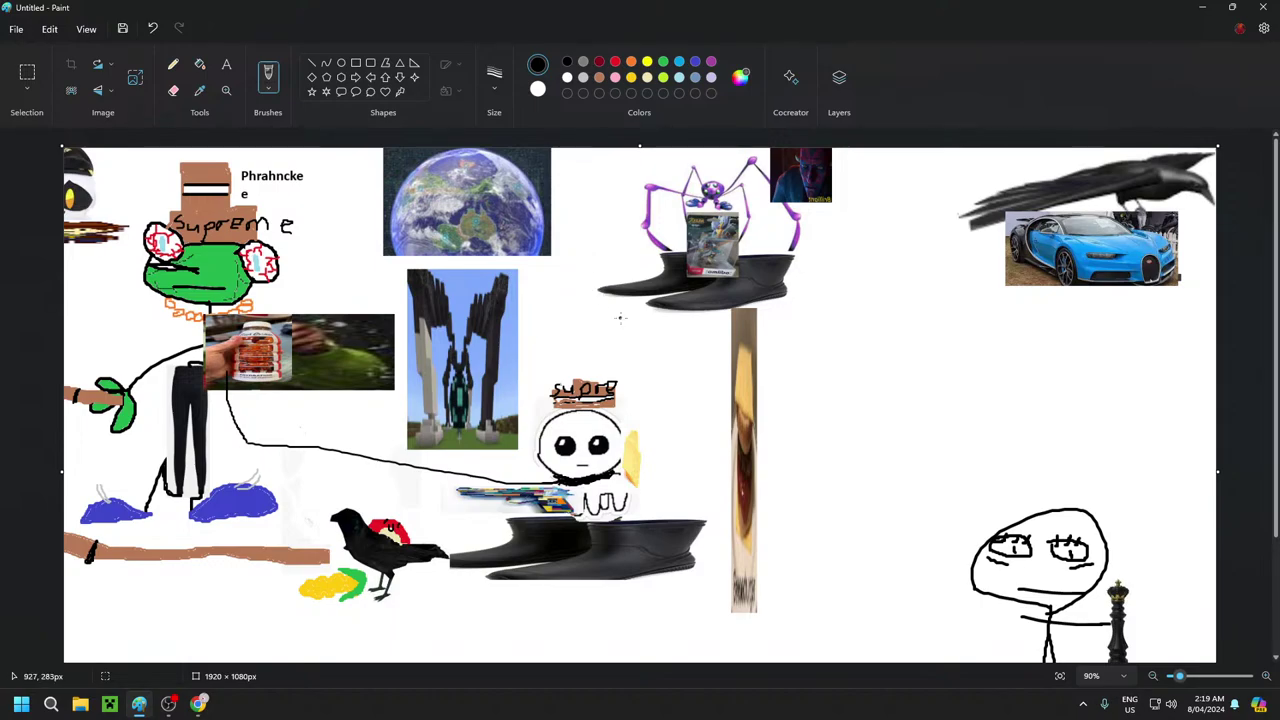
scroll(815, 340, "down", 3)
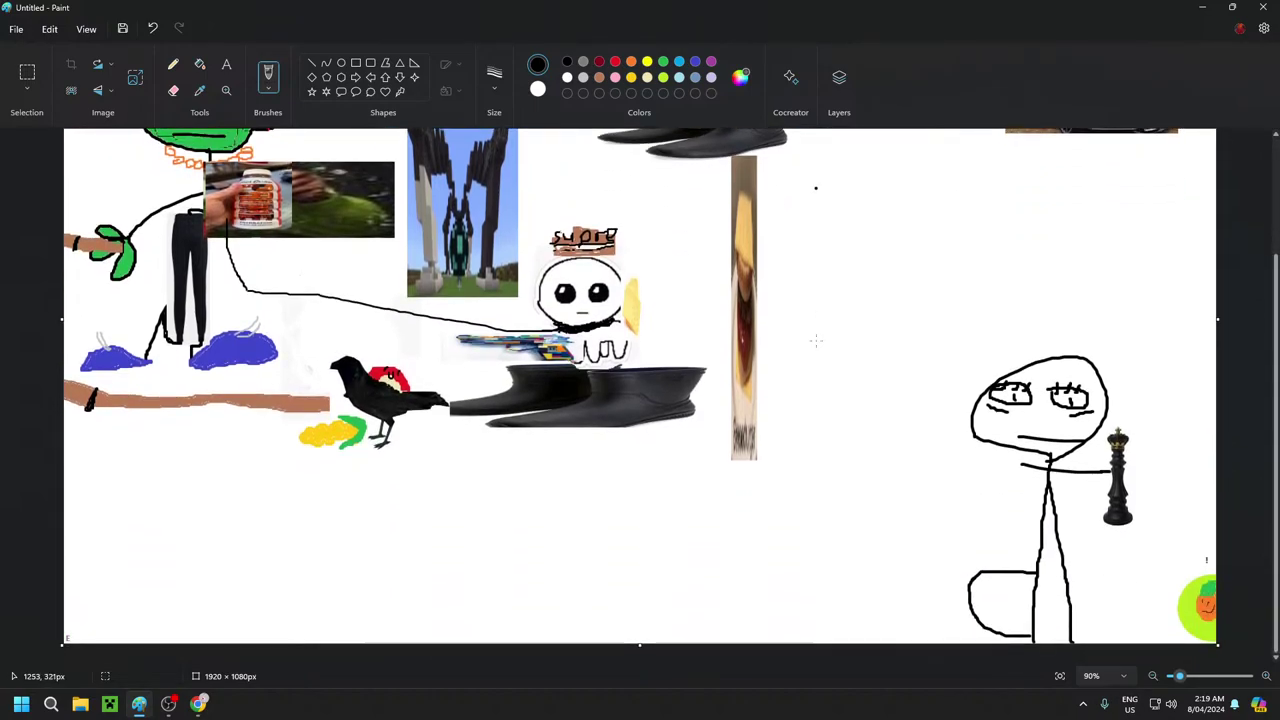
scroll(815, 340, "up", 3)
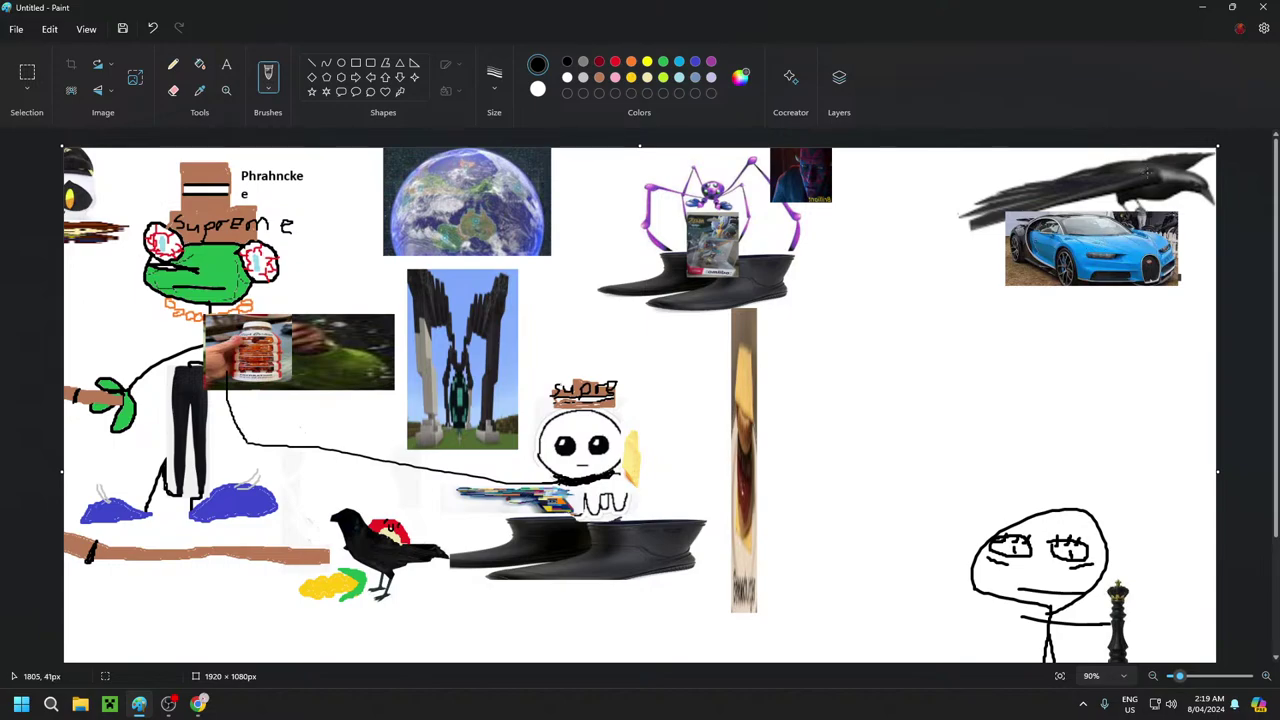
scroll(1035, 357, "down", 3)
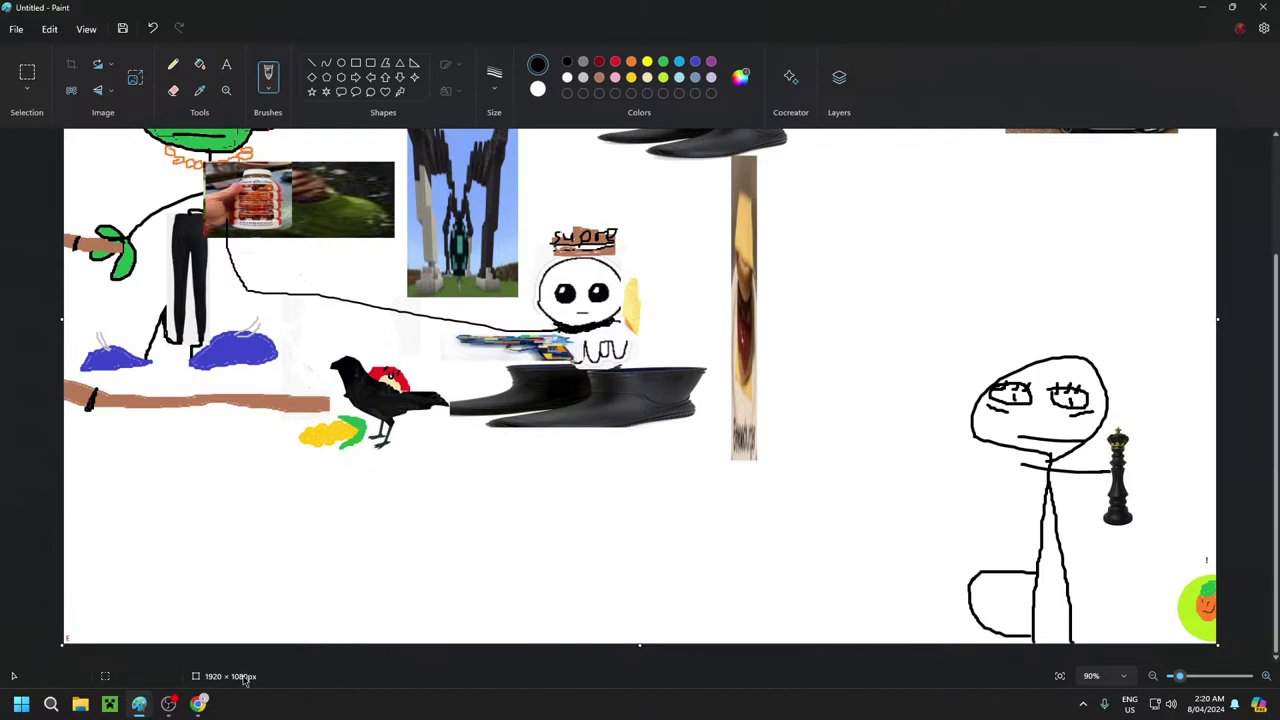
scroll(811, 578, "up", 3)
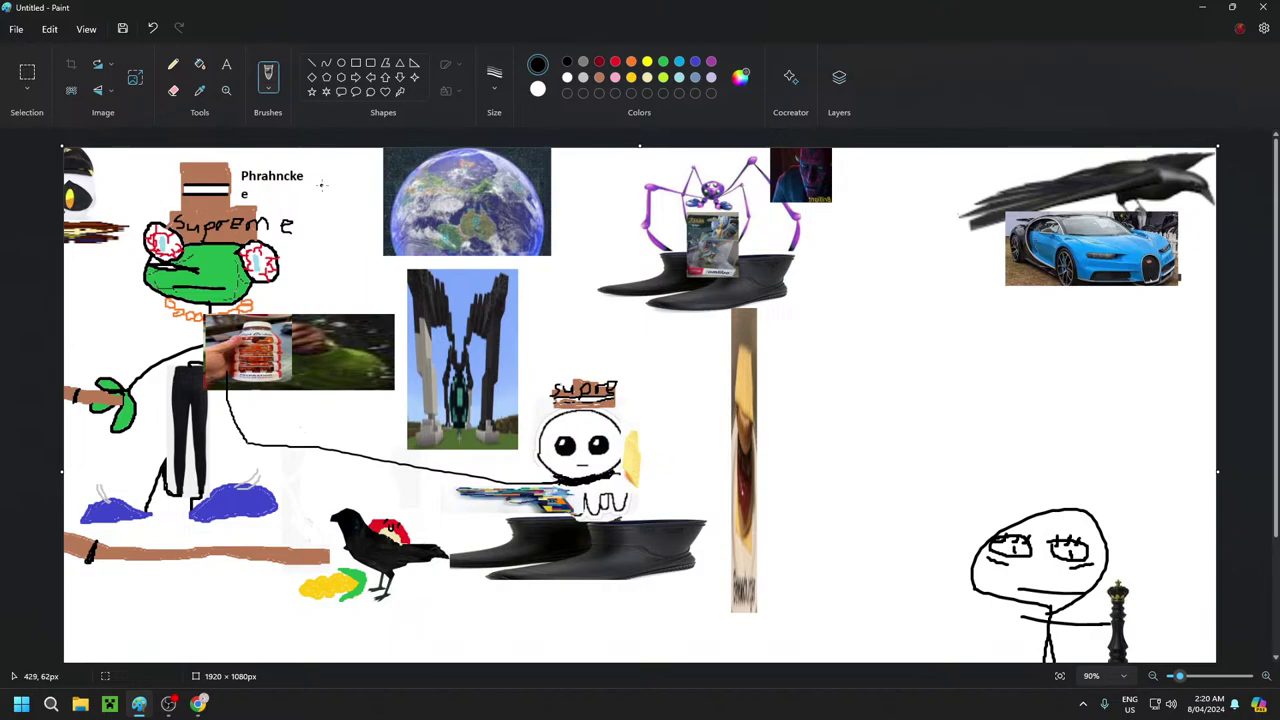
scroll(850, 415, "down", 3)
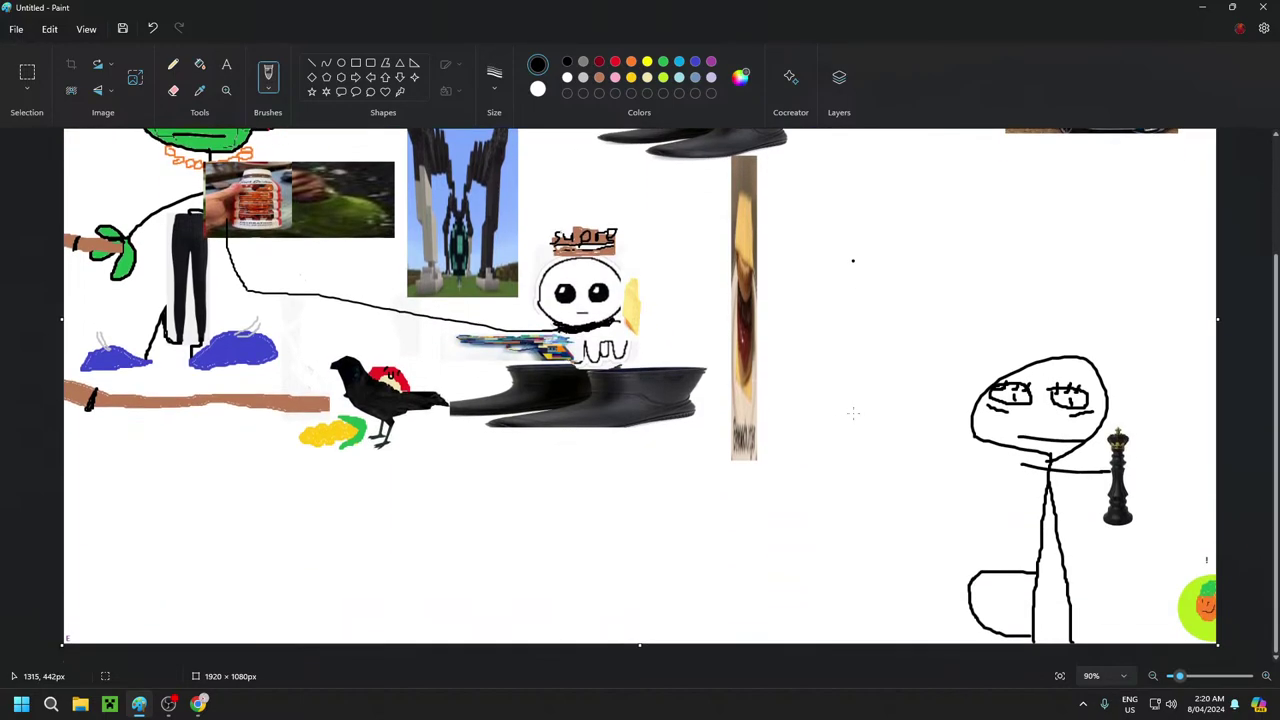
scroll(853, 412, "up", 3)
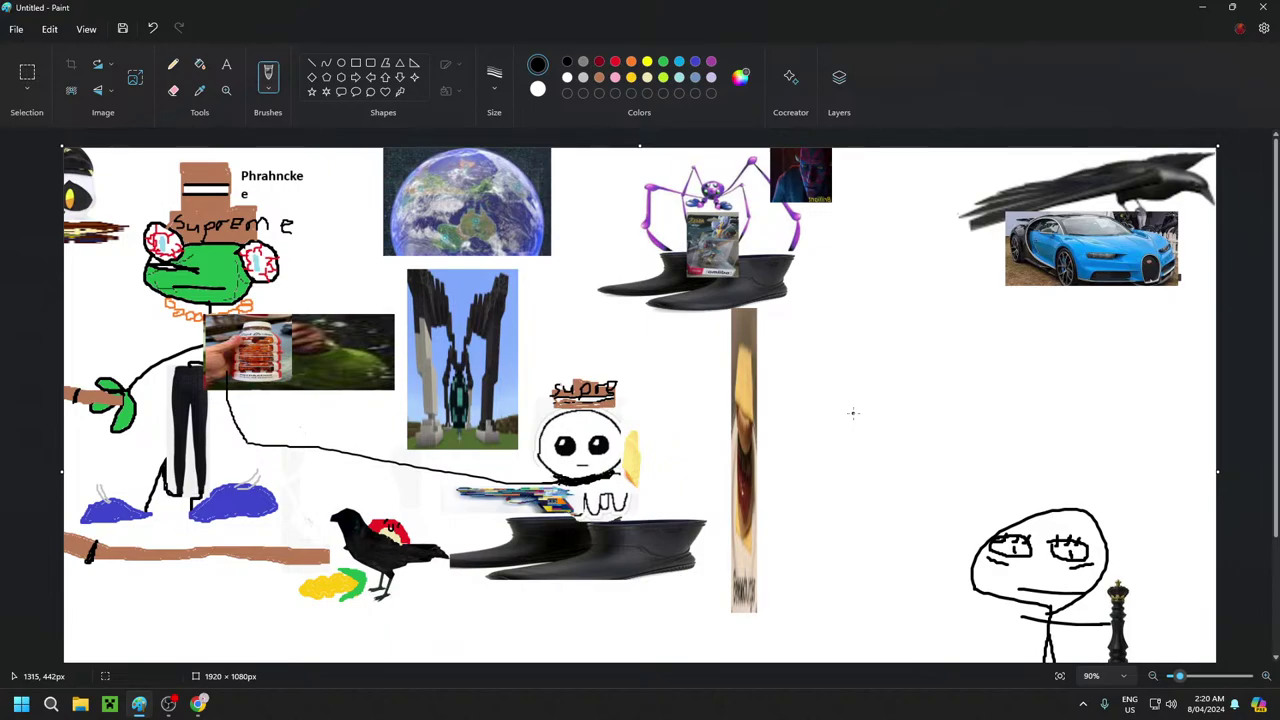
scroll(853, 412, "down", 2)
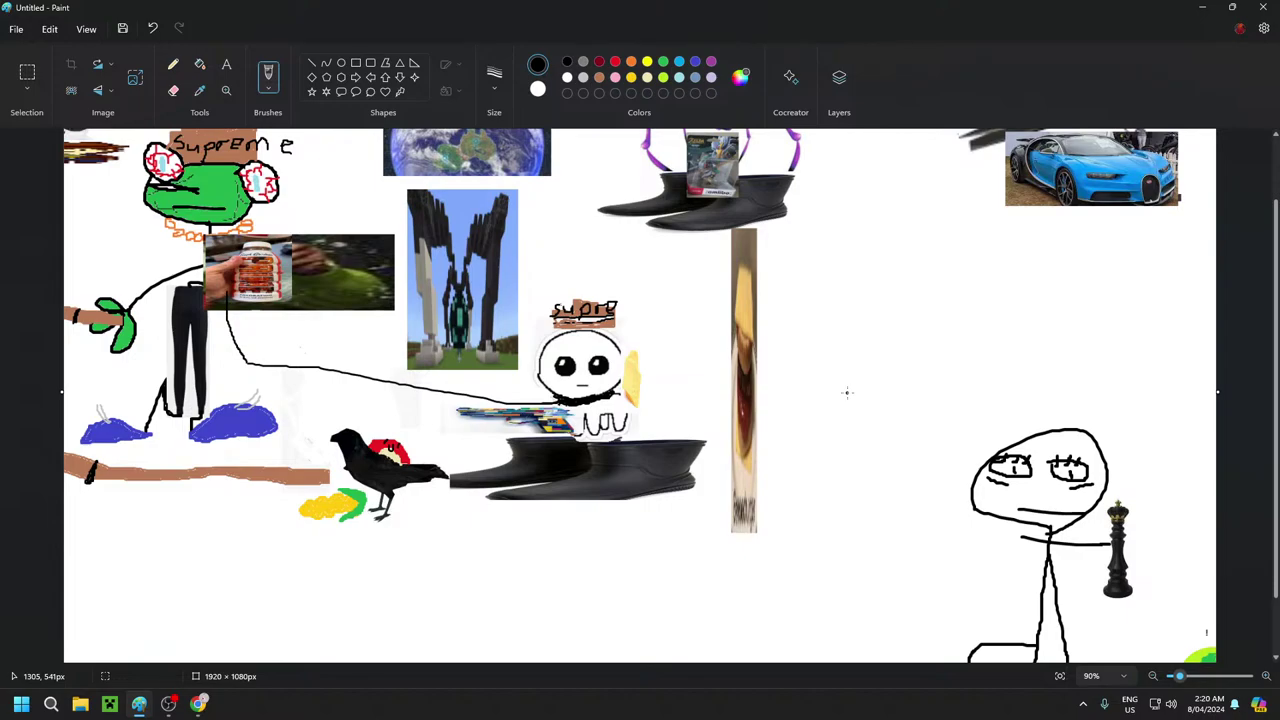
scroll(829, 358, "down", 1)
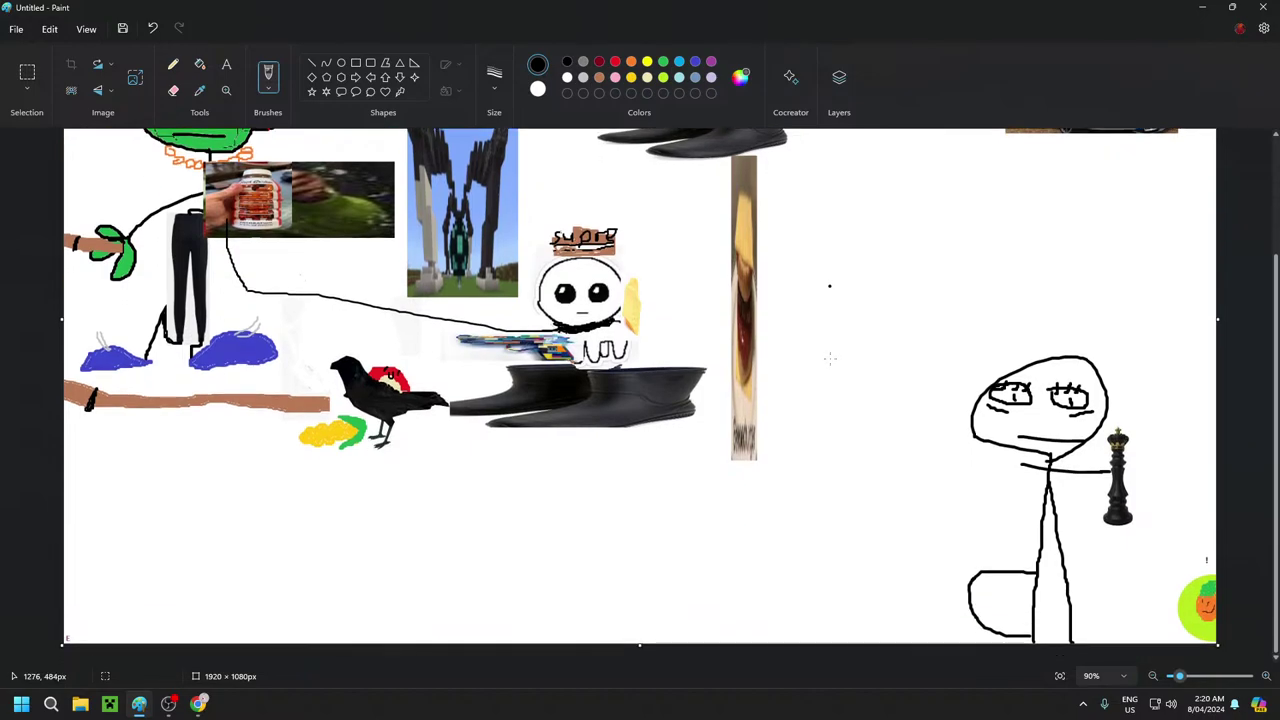
scroll(888, 418, "up", 2)
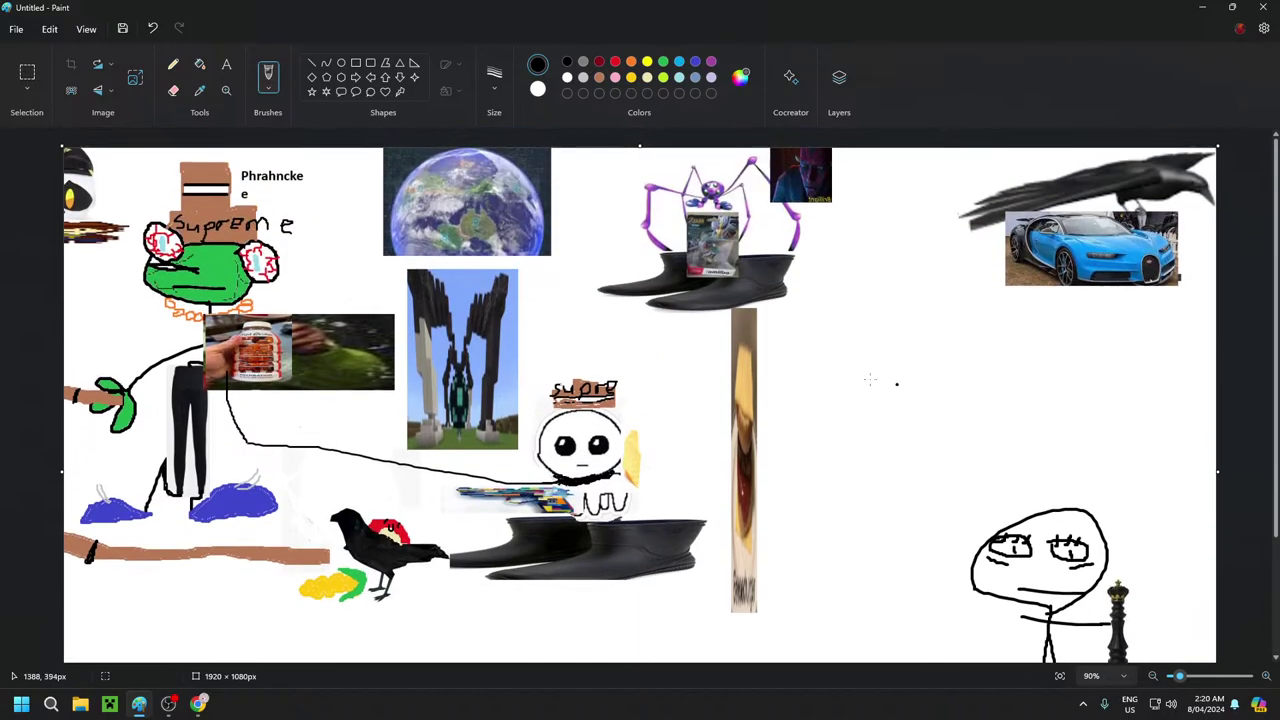
scroll(900, 380, "down", 2)
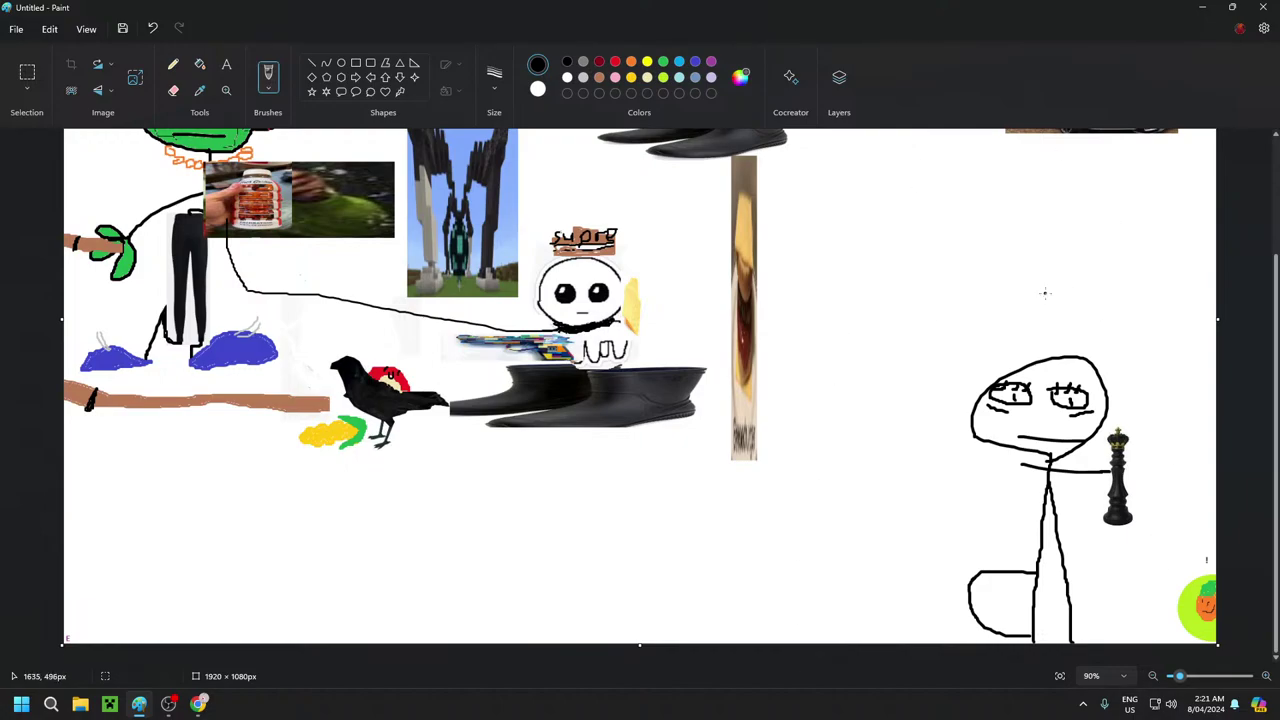
scroll(1045, 292, "up", 3)
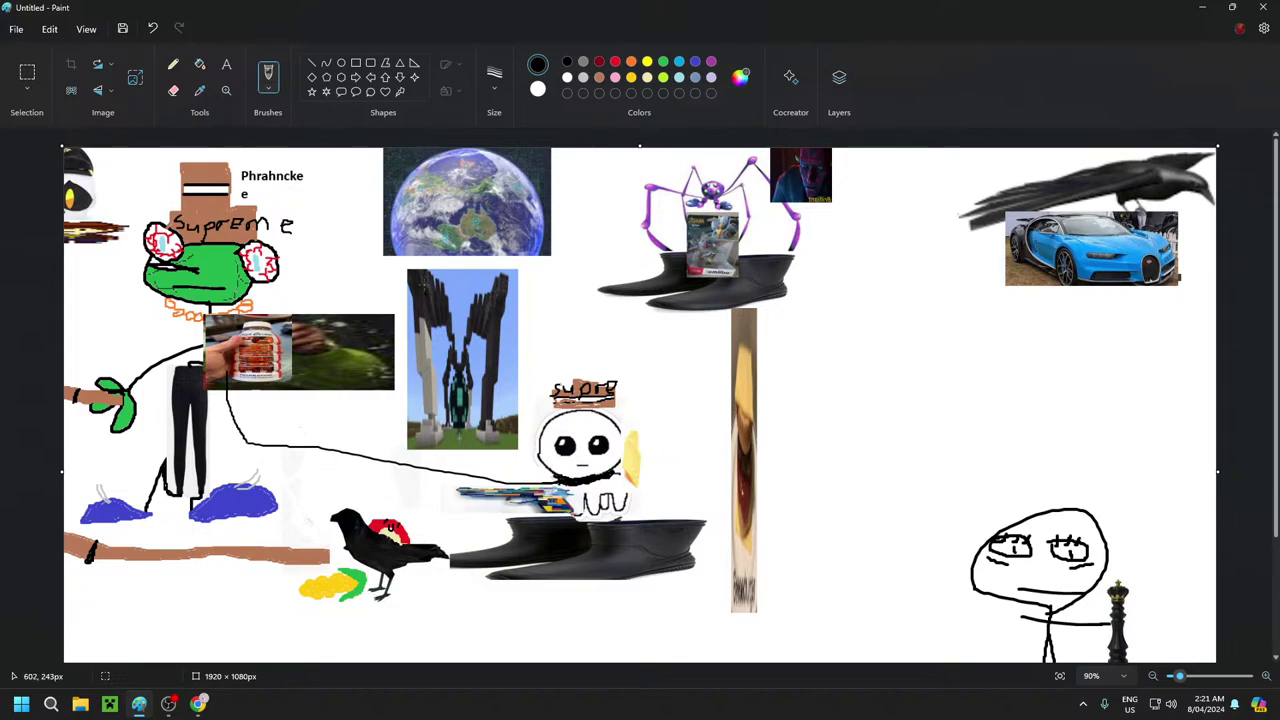
scroll(961, 421, "down", 3)
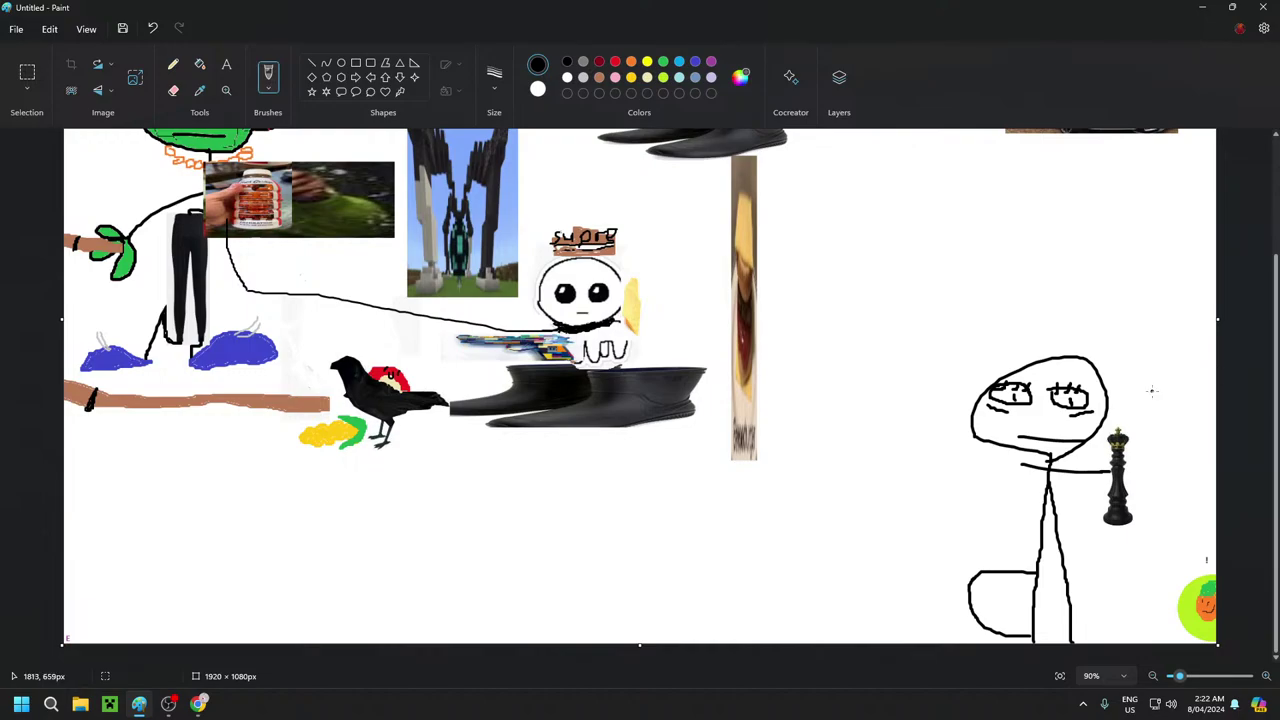
scroll(1107, 389, "up", 3)
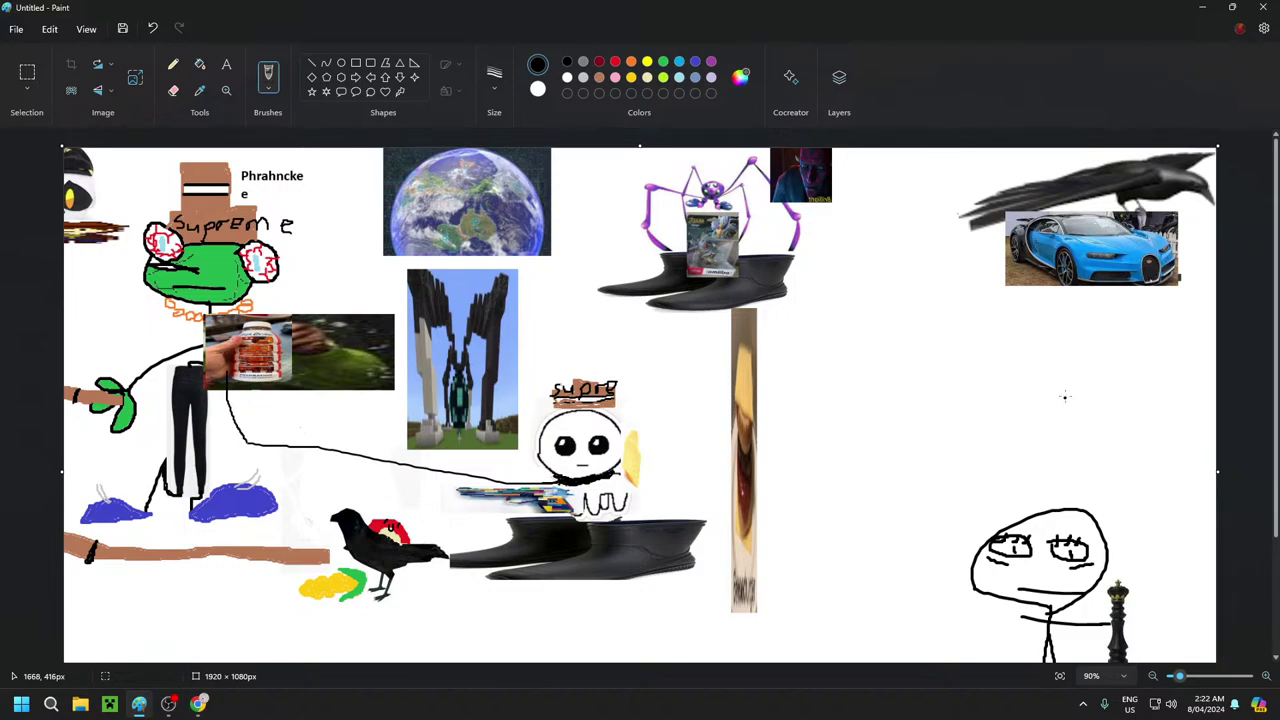
scroll(1063, 394, "down", 3)
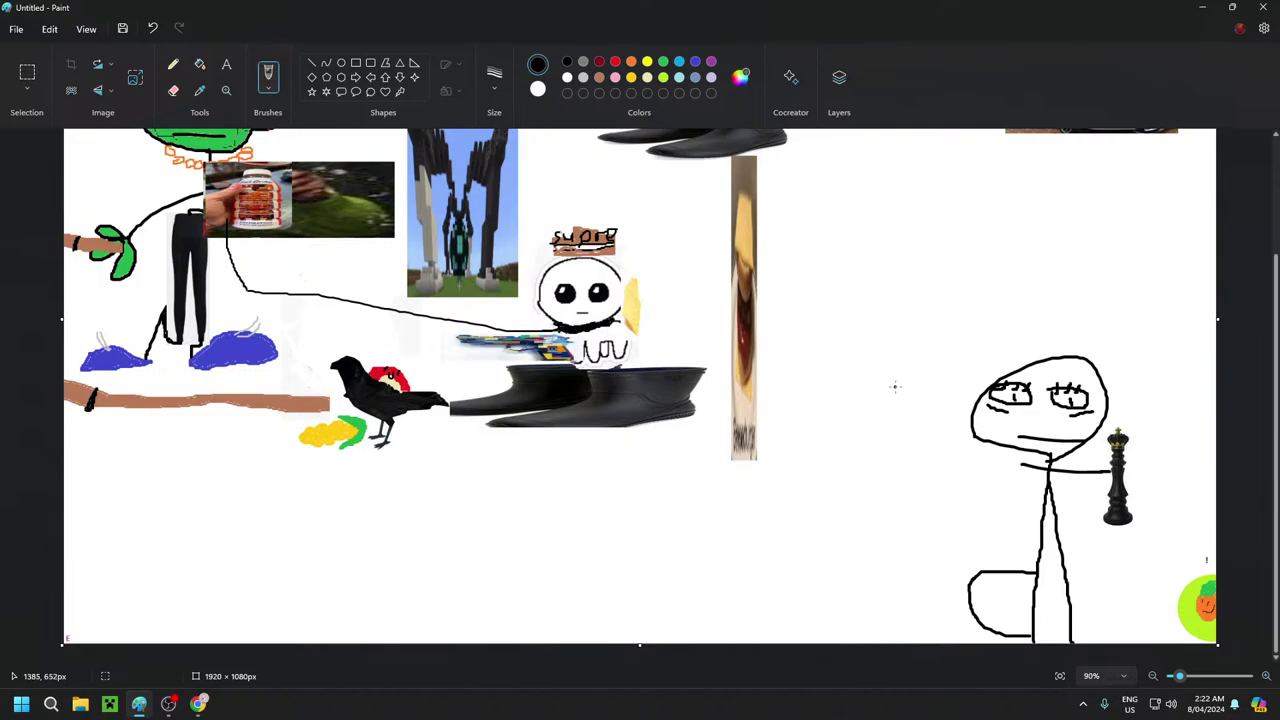
scroll(900, 393, "up", 3)
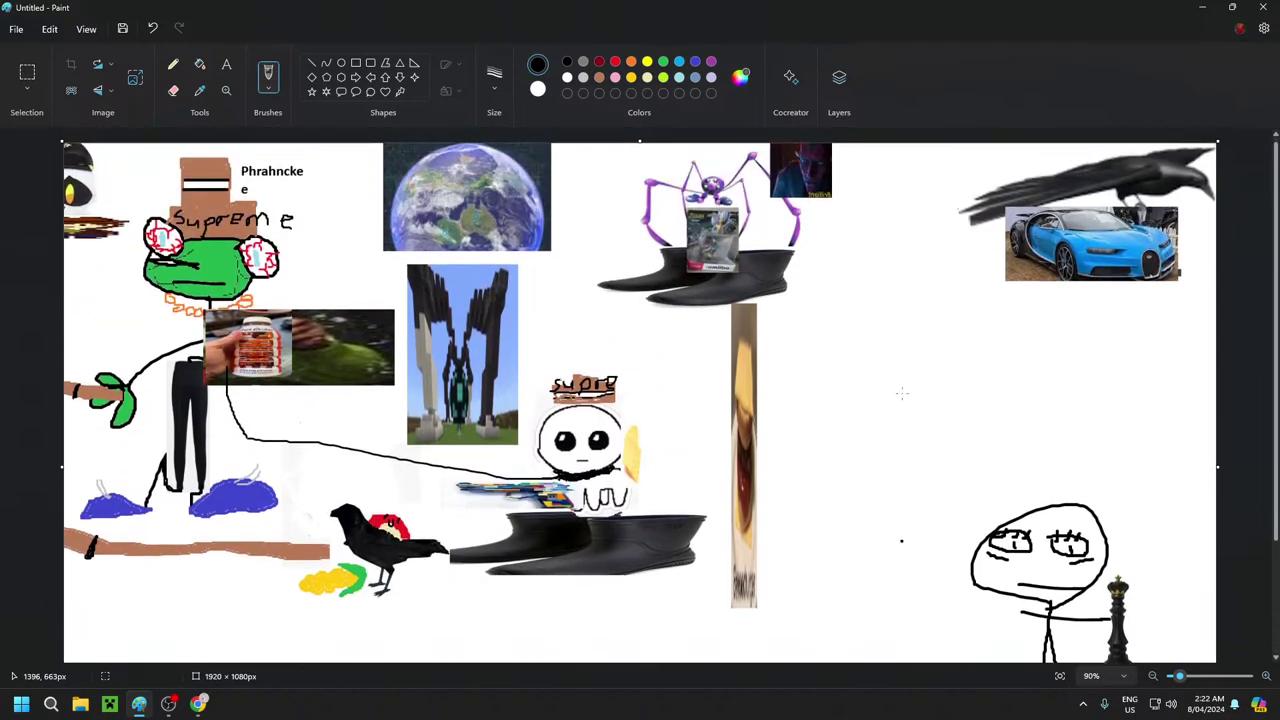
left_click(900, 394)
scroll(900, 394, "down", 3)
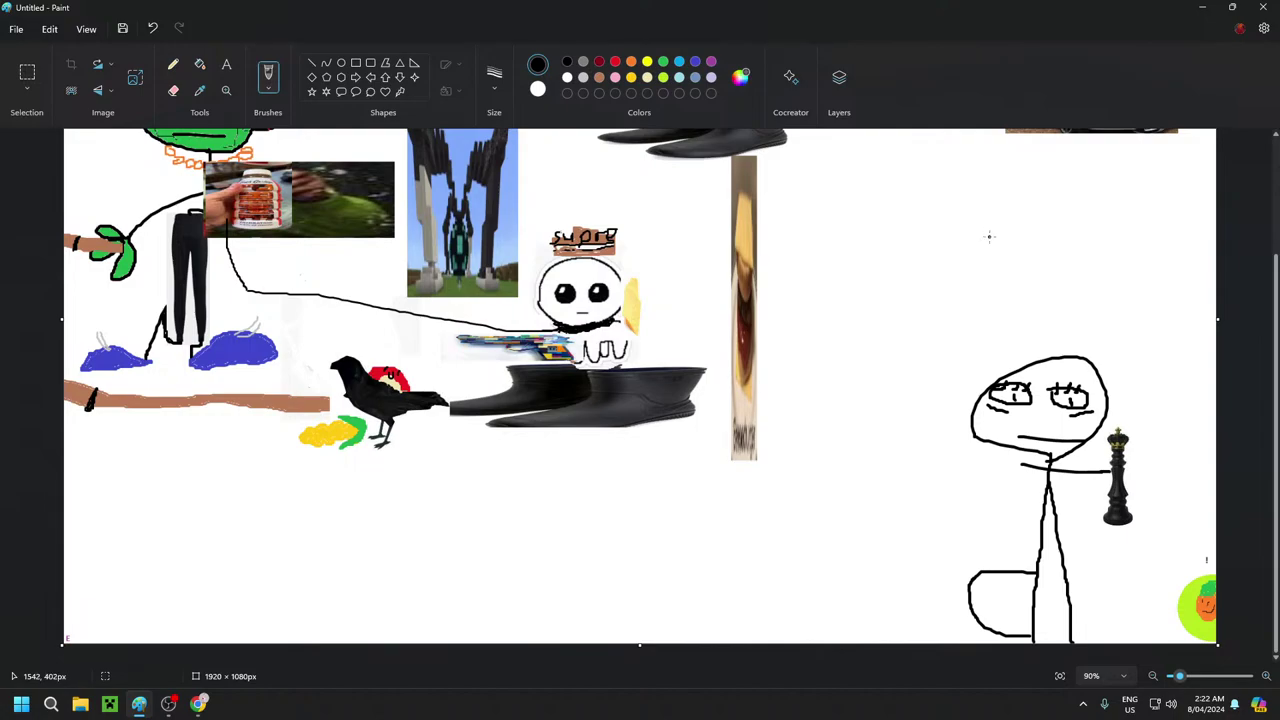
scroll(976, 295, "up", 3)
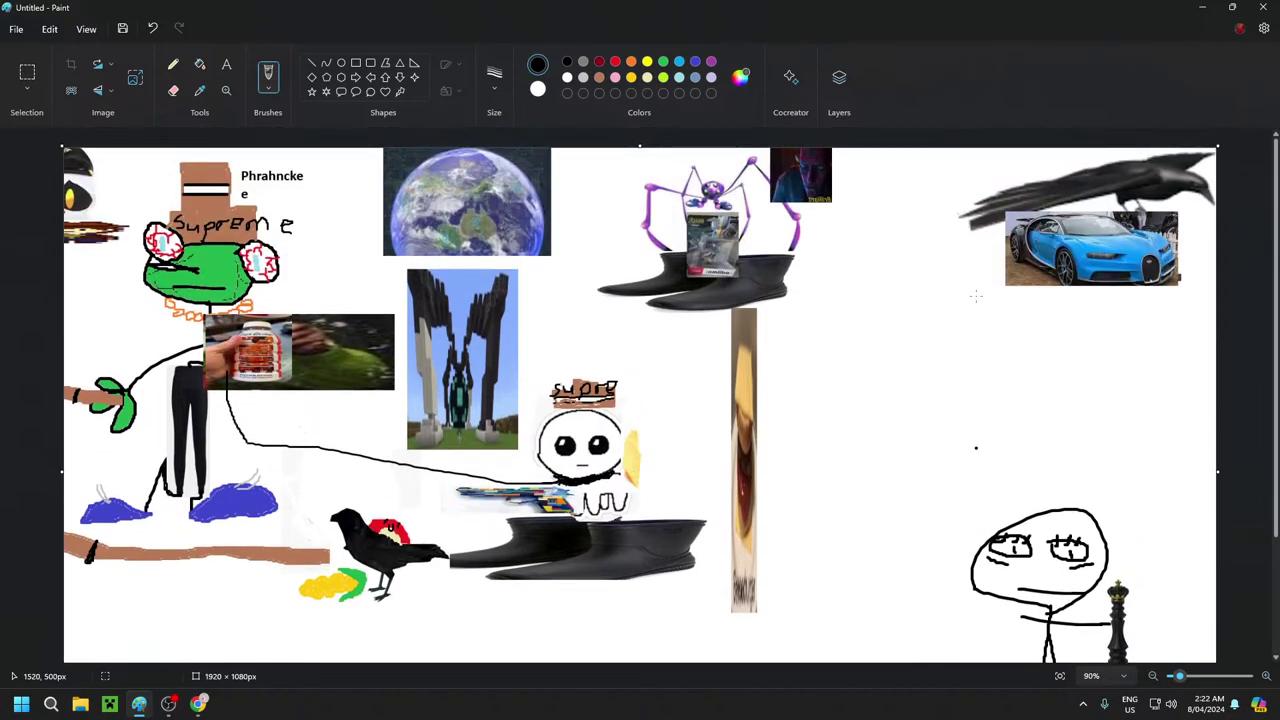
scroll(976, 295, "down", 3)
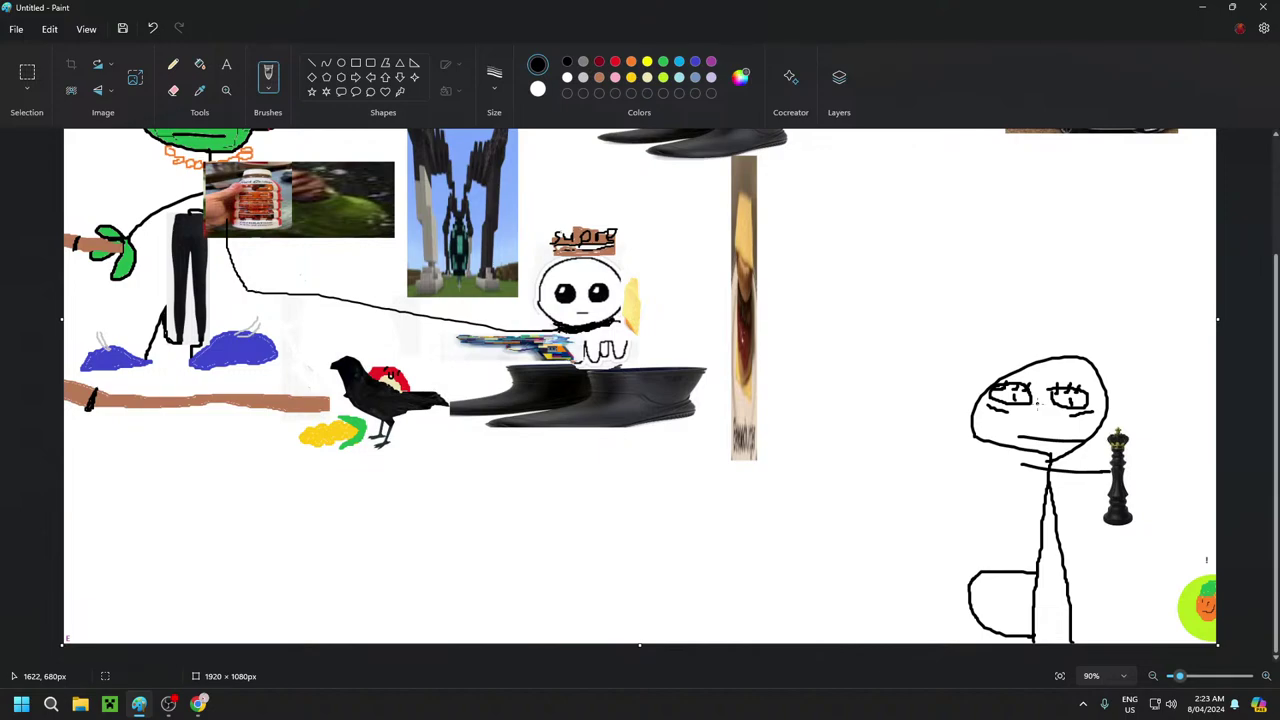
Switch to Chrome and search Google Images for "freddy fazbear"
left_click(199, 704)
triple_click(294, 93)
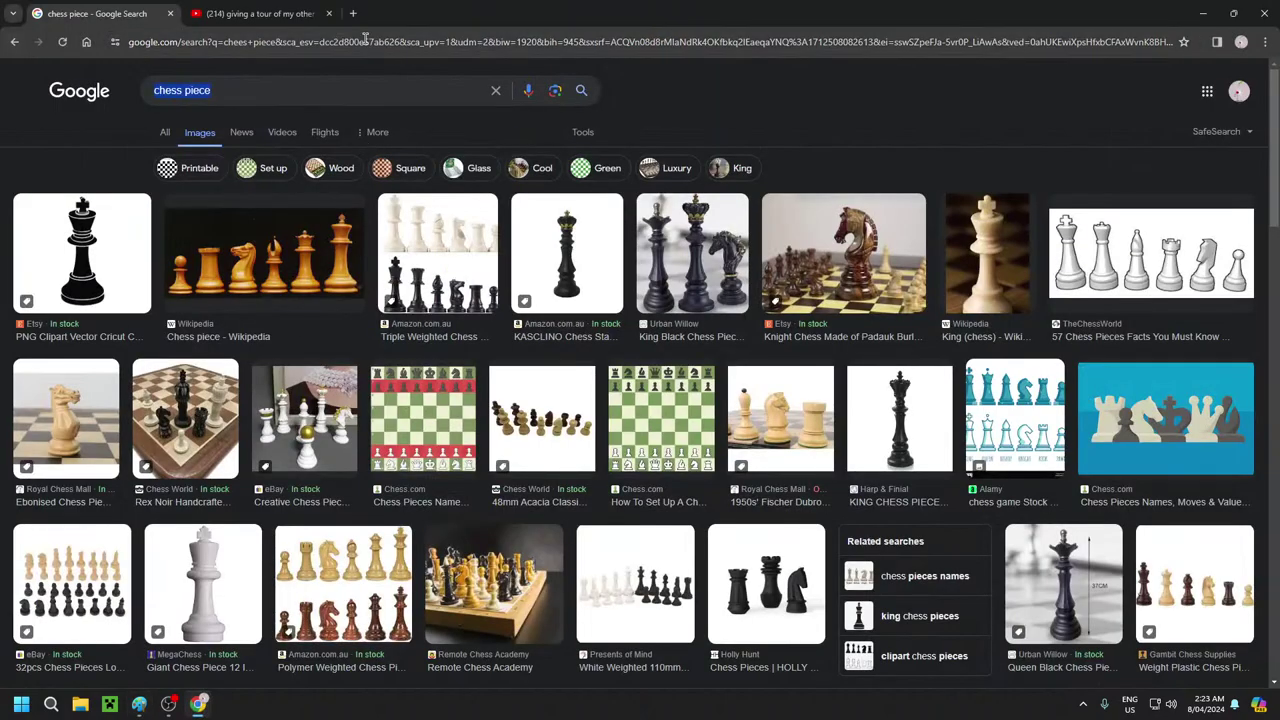
type("freddy")
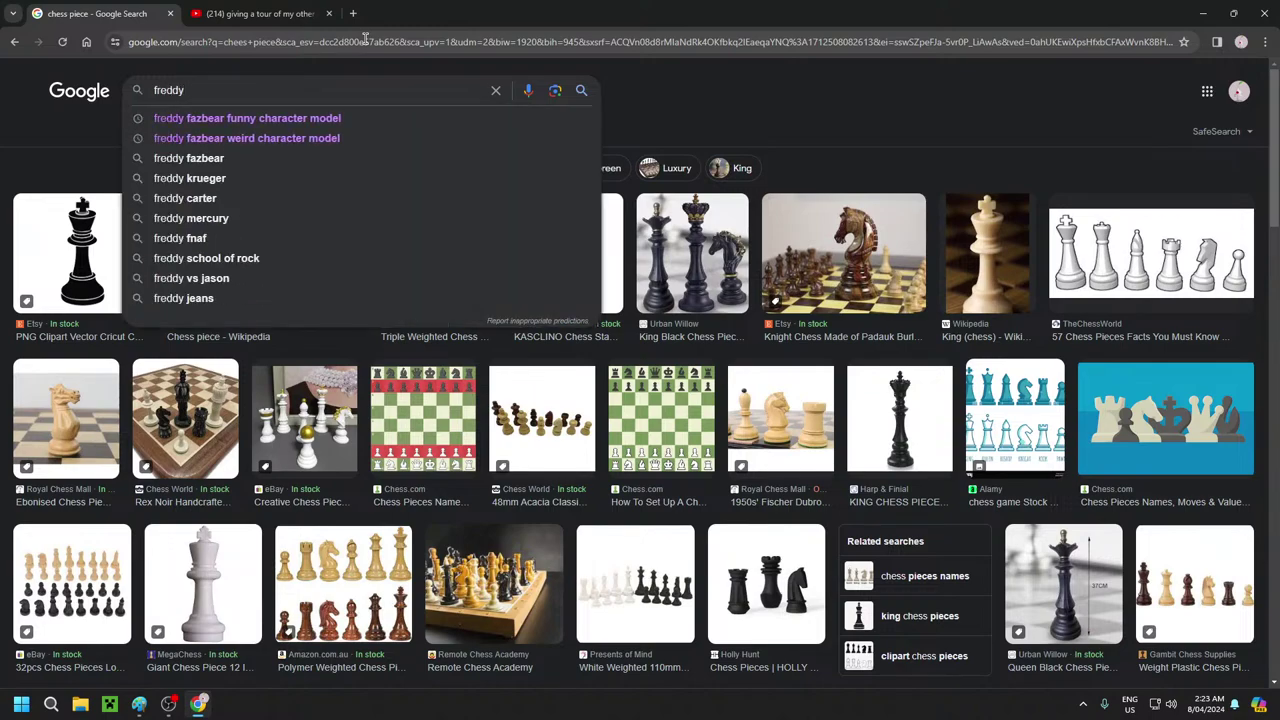
type(" fa")
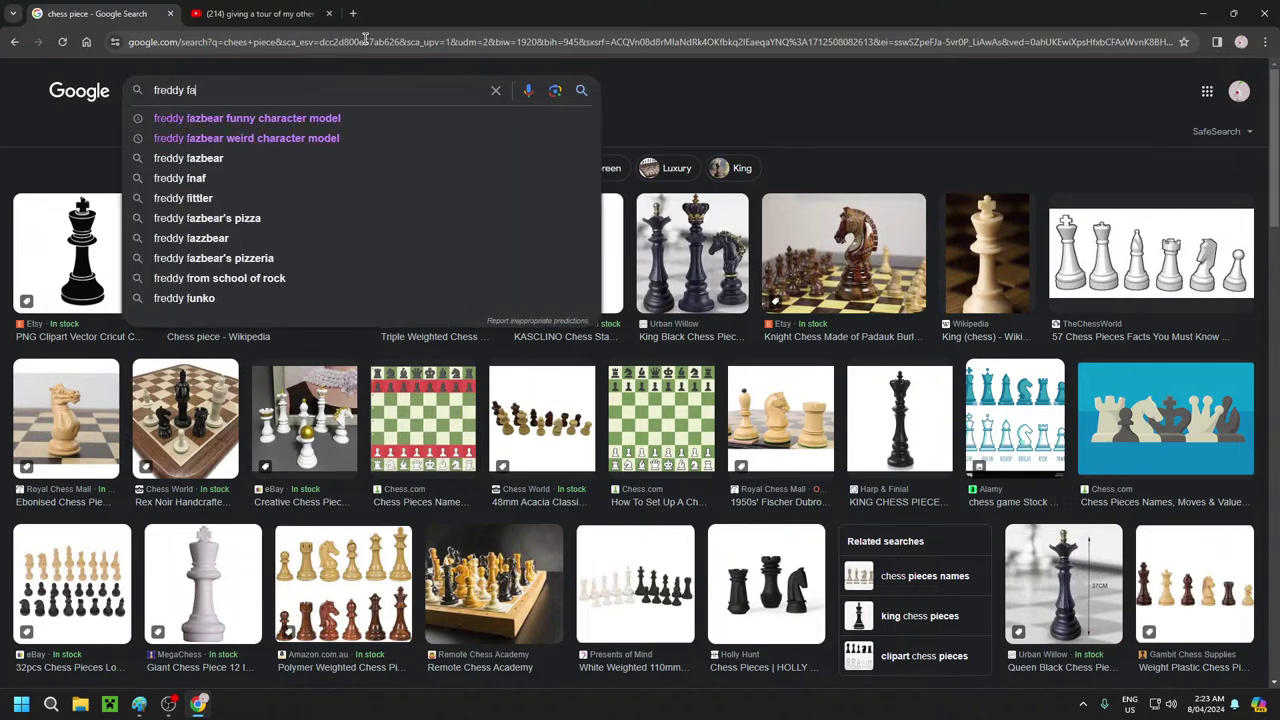
type("zbear")
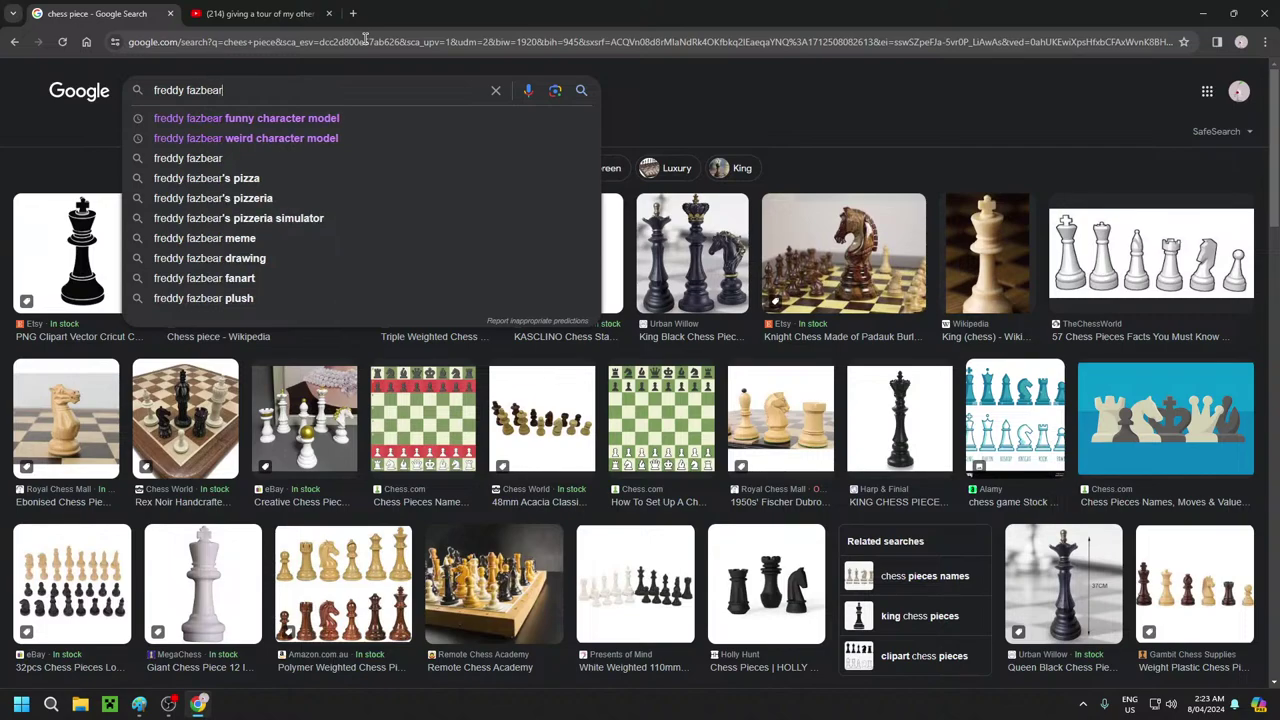
key("Return")
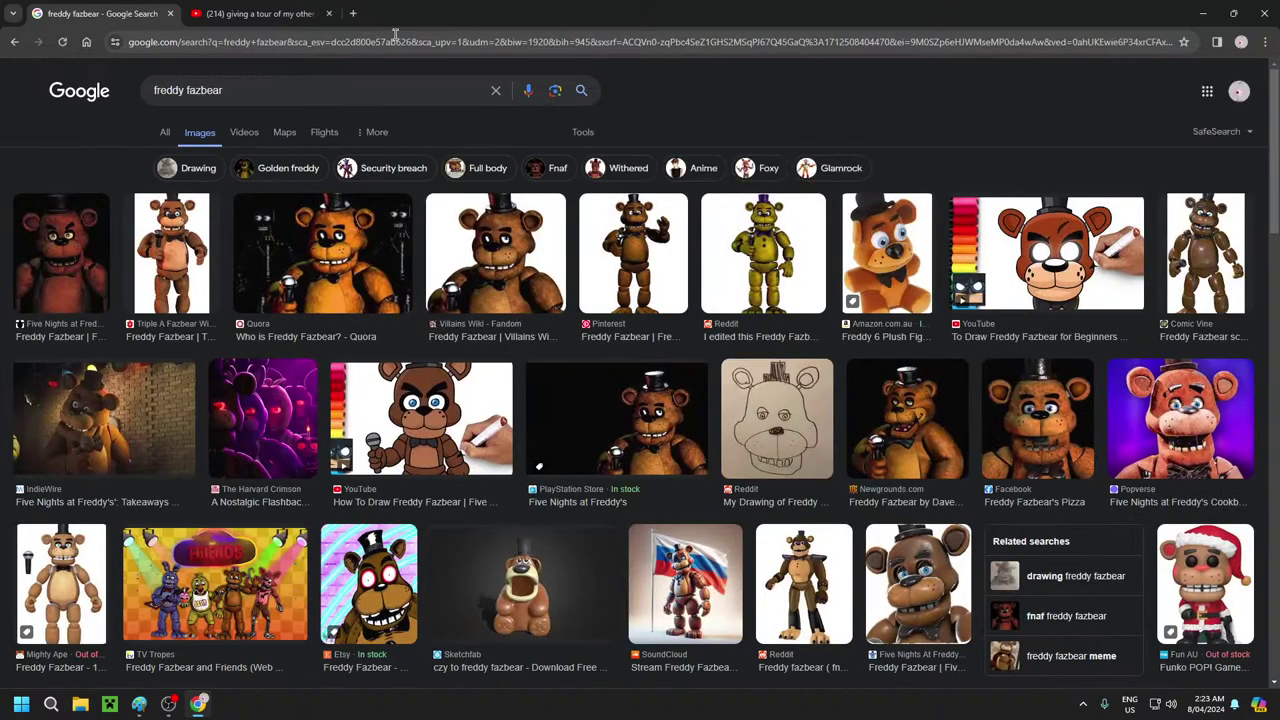
Copy the IndieWire picture of Freddy Fazbear by a brick wall and paste it into the Paint collage above the stick figure's head
right_click(112, 411)
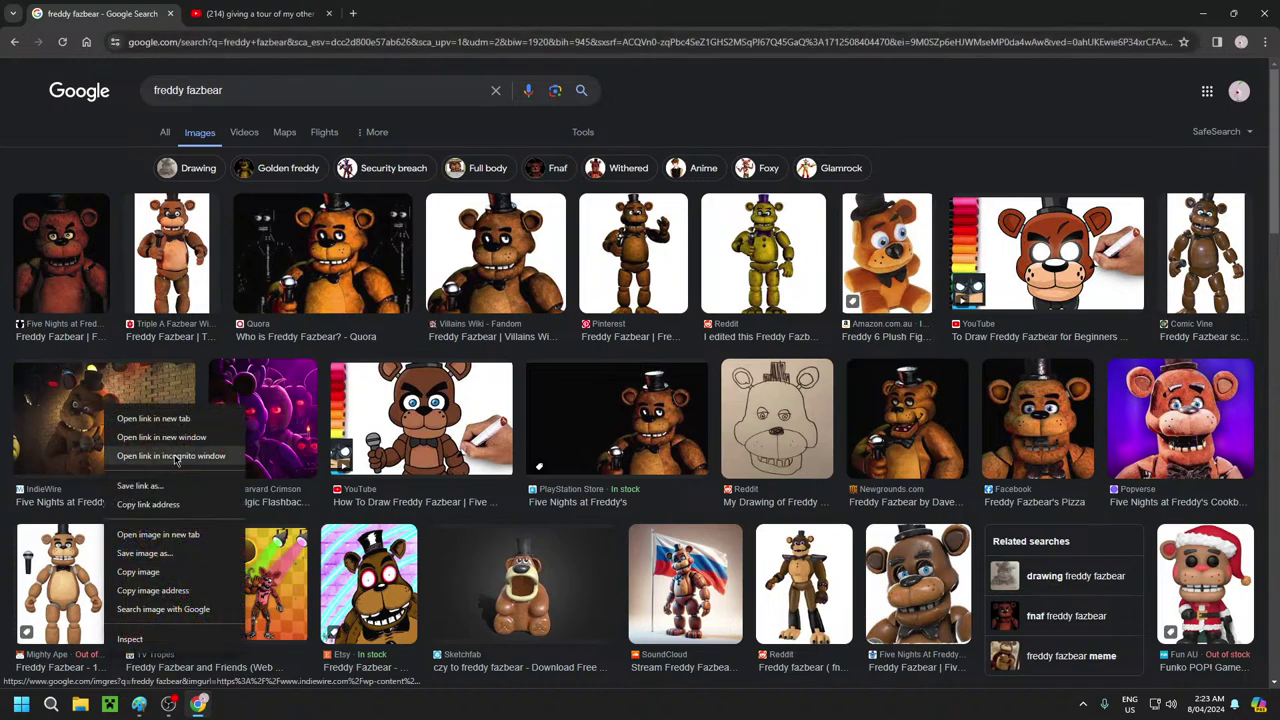
left_click(140, 571)
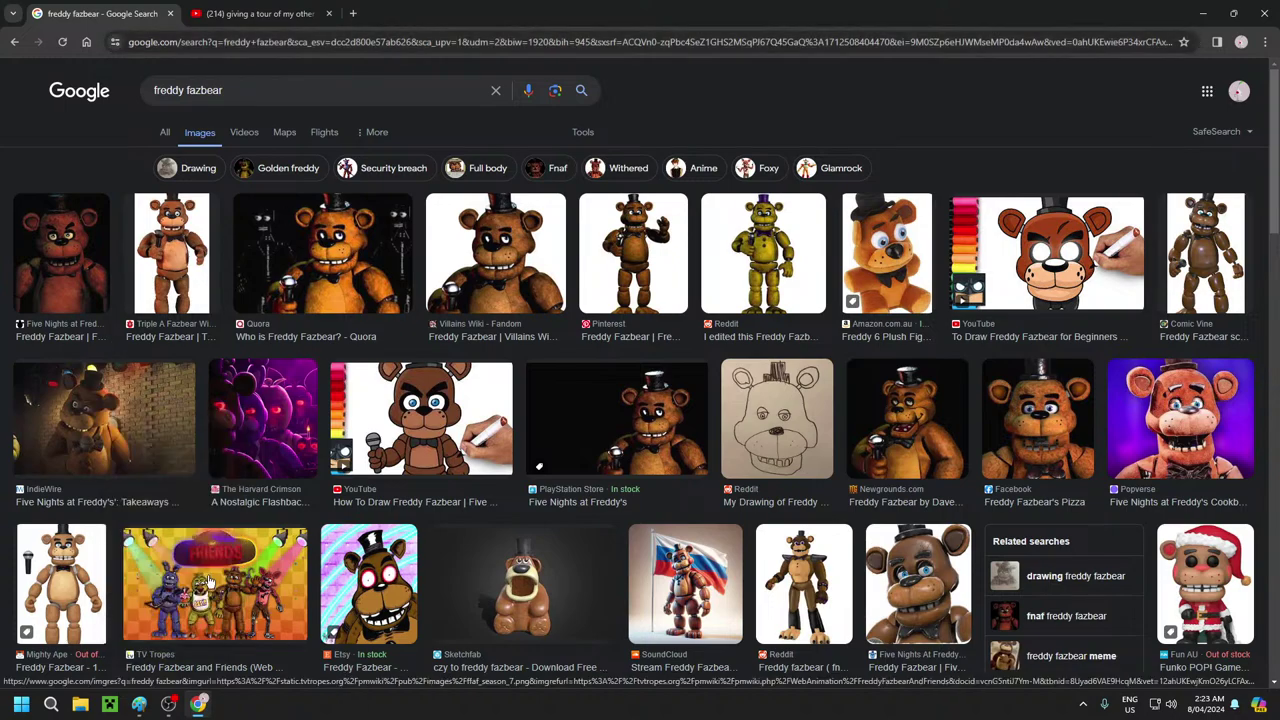
left_click(170, 704)
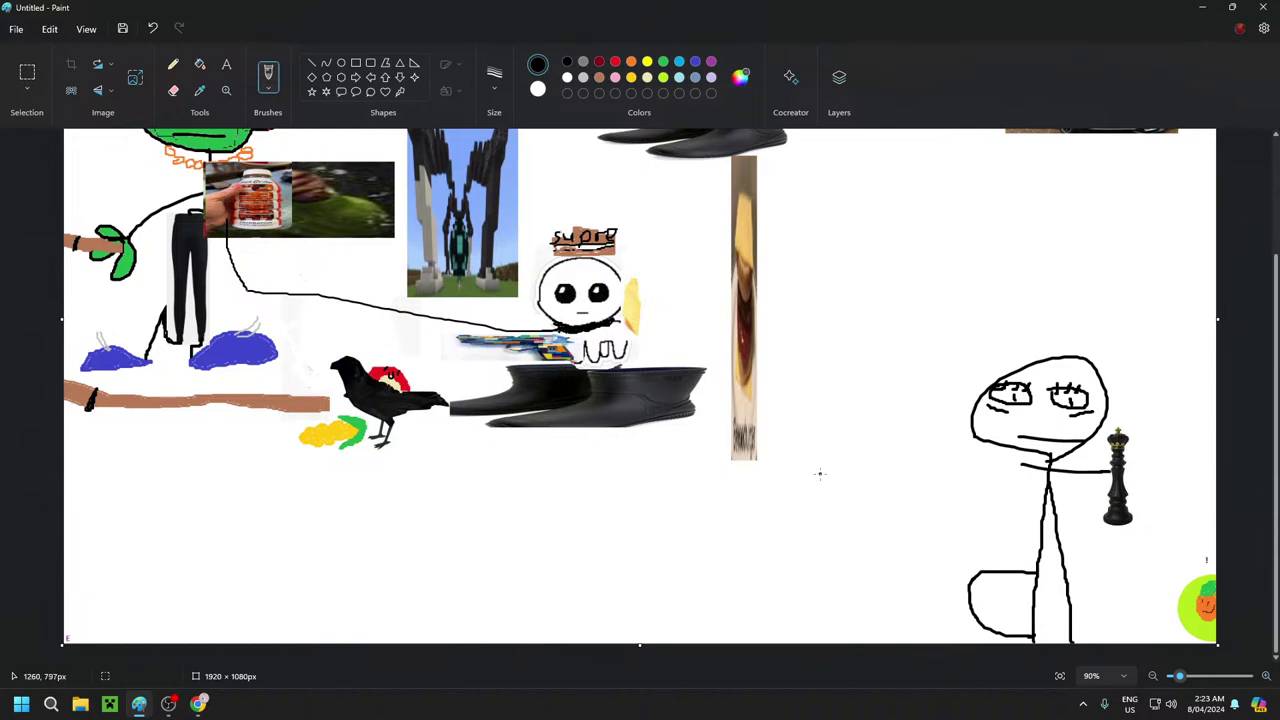
key("ctrl+v")
left_click_drag(184, 166, 980, 275)
left_click(914, 200)
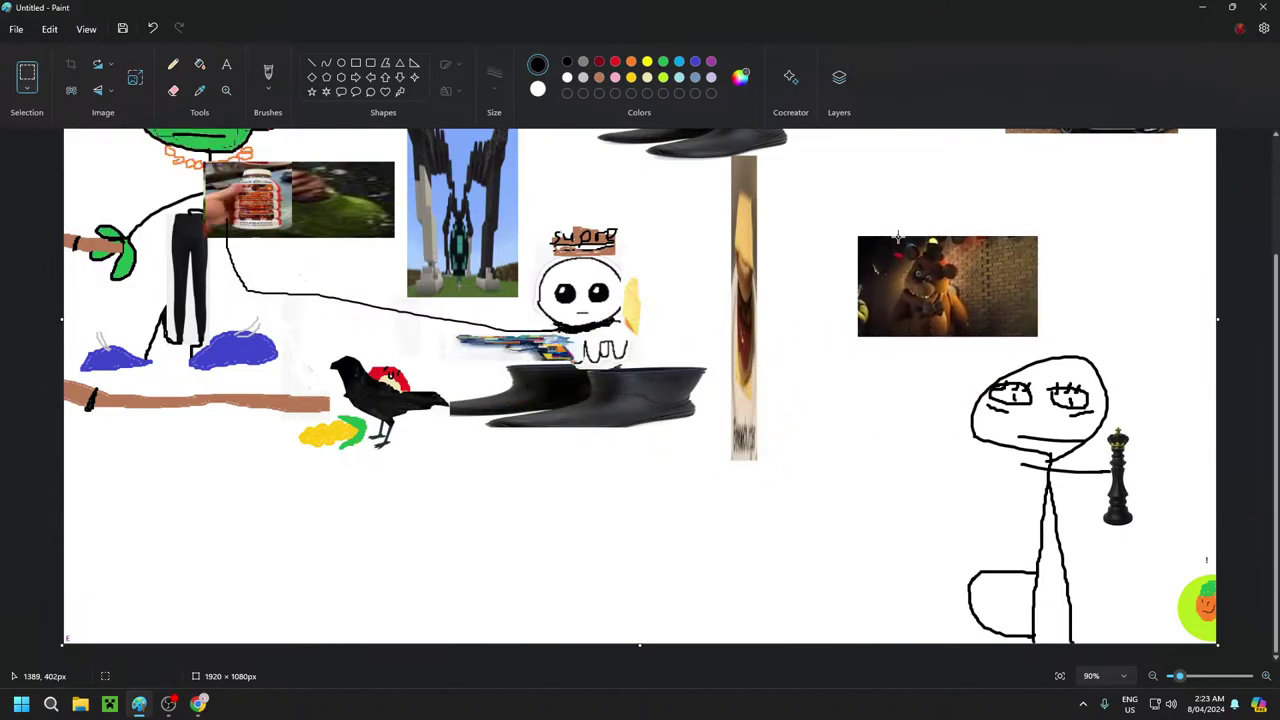
Cut out the bear portion of the Freddy Fazbear picture and place it at the canvas edge beside the blue car
left_click_drag(889, 236, 1170, 316)
scroll(1177, 443, "up", 3)
left_click_drag(1177, 443, 1218, 274)
left_click(1074, 392)
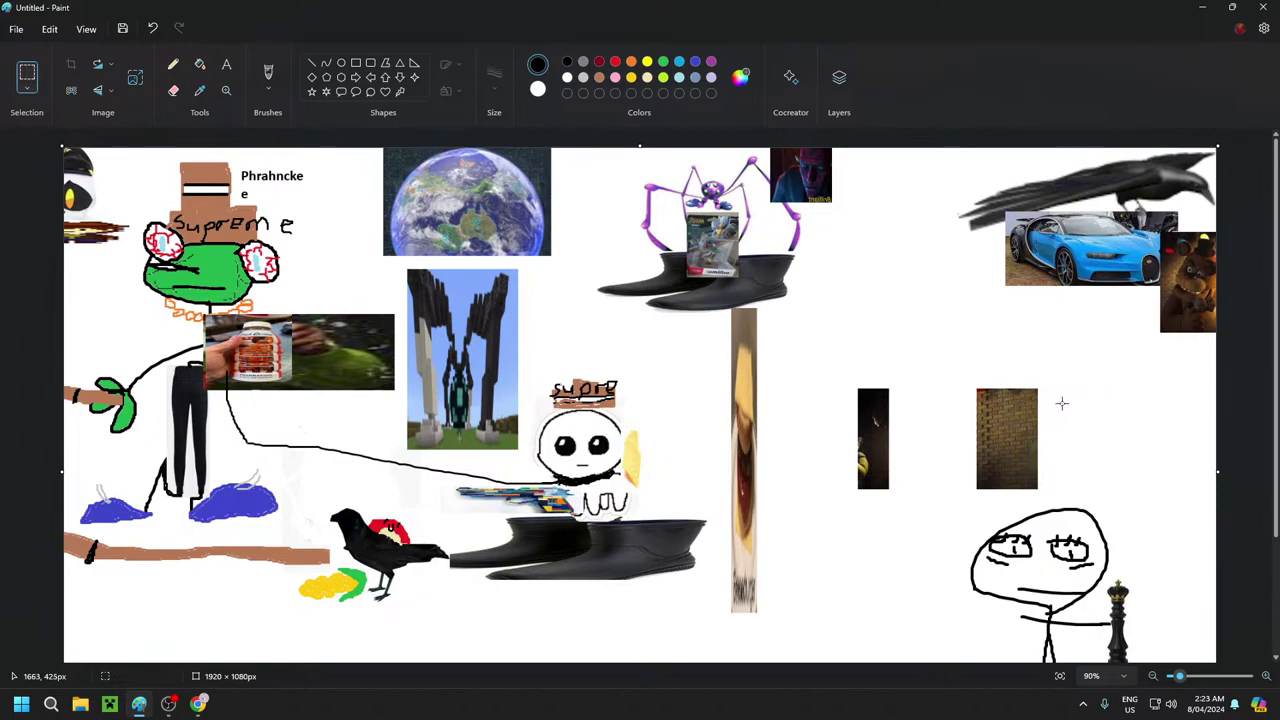
Delete the two leftover strips of the Freddy Fazbear picture above the stick figure
left_click(1046, 384)
left_click_drag(1046, 384, 828, 501)
right_click(946, 437)
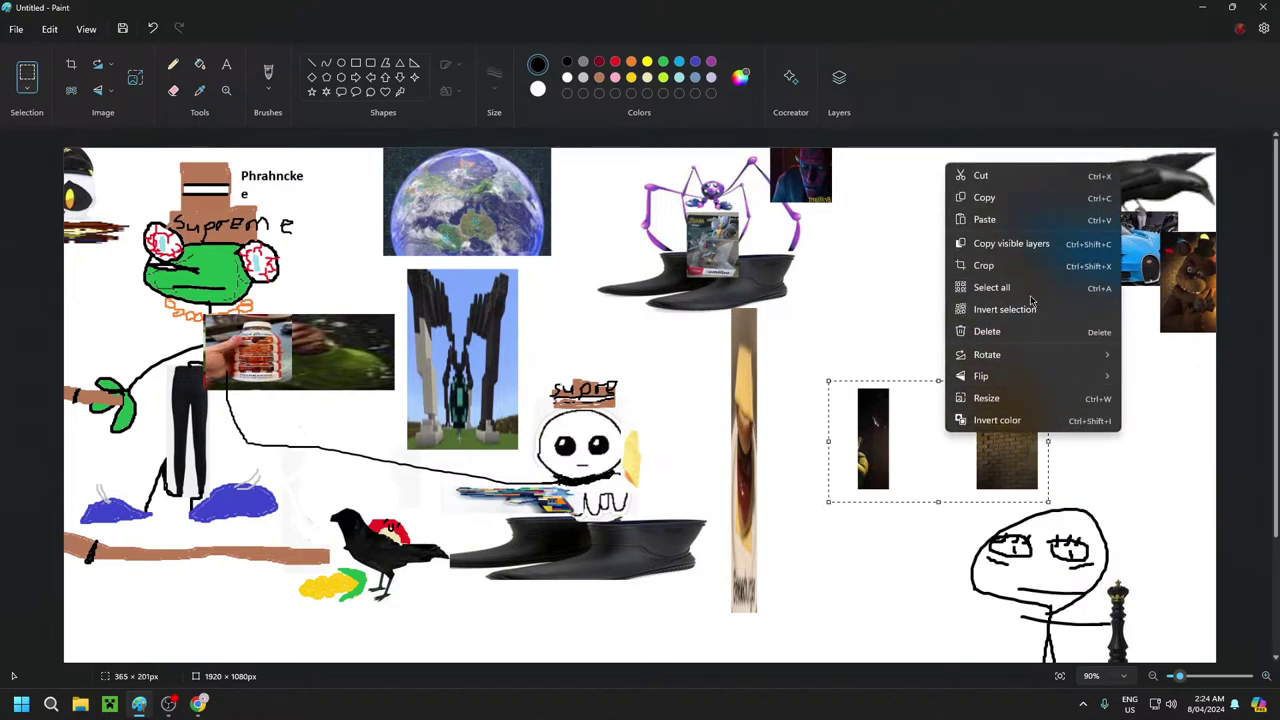
left_click(1030, 331)
scroll(952, 367, "down", 2)
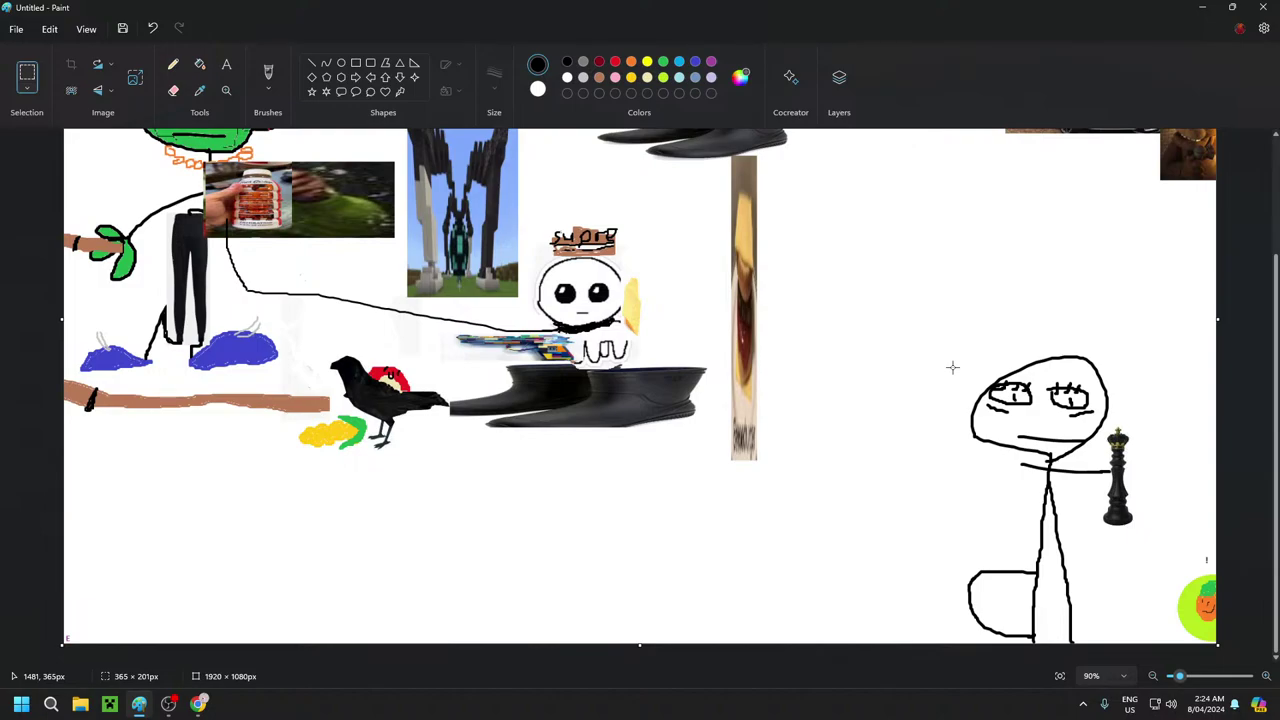
scroll(952, 367, "up", 3)
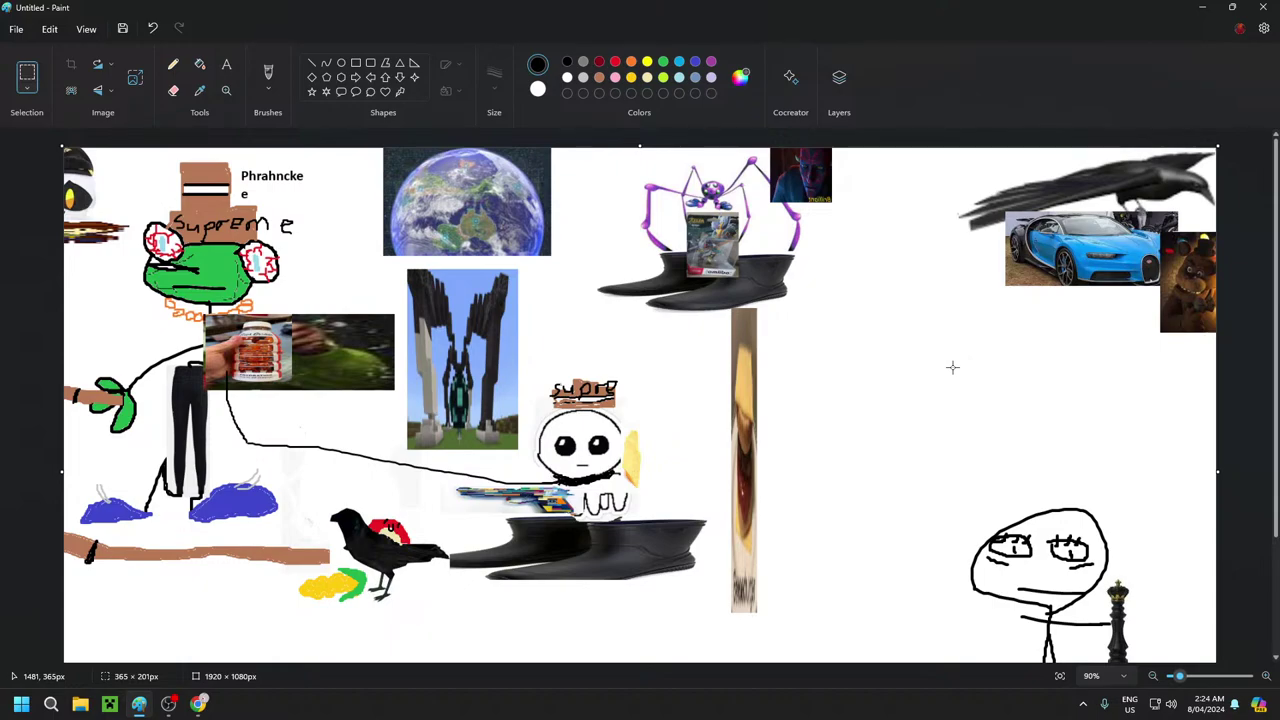
scroll(897, 384, "down", 3)
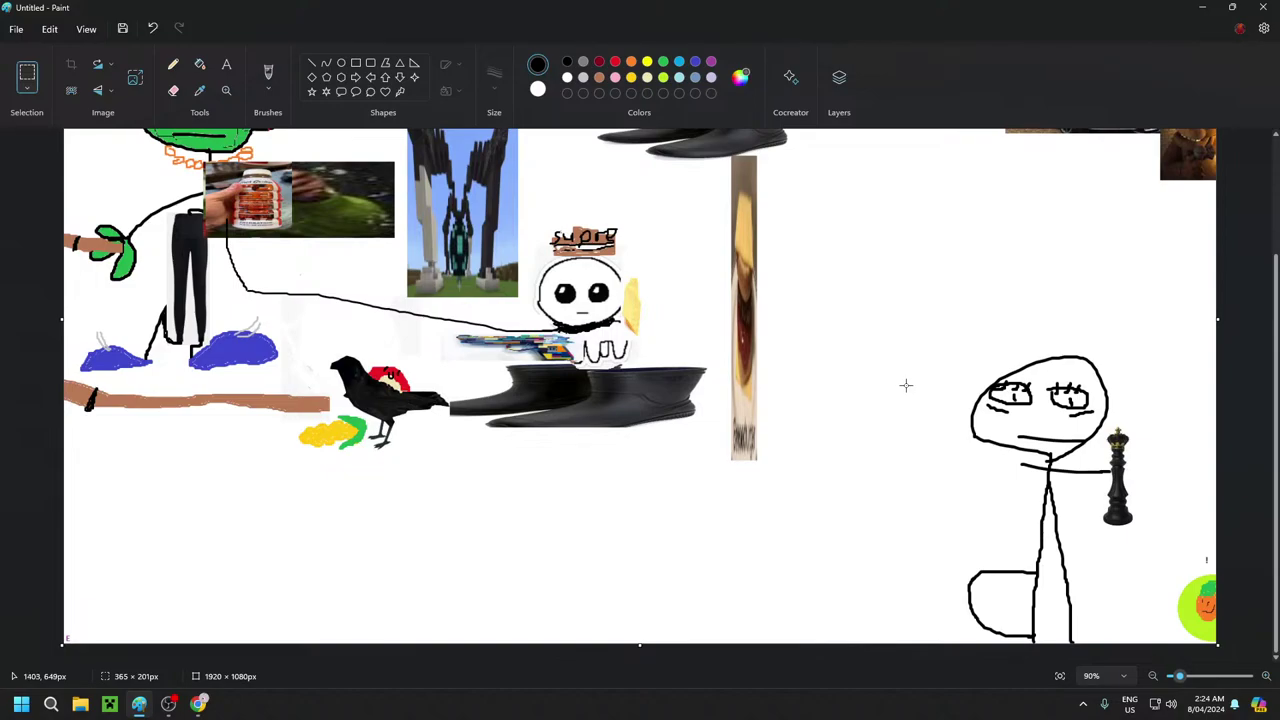
scroll(903, 449, "up", 3)
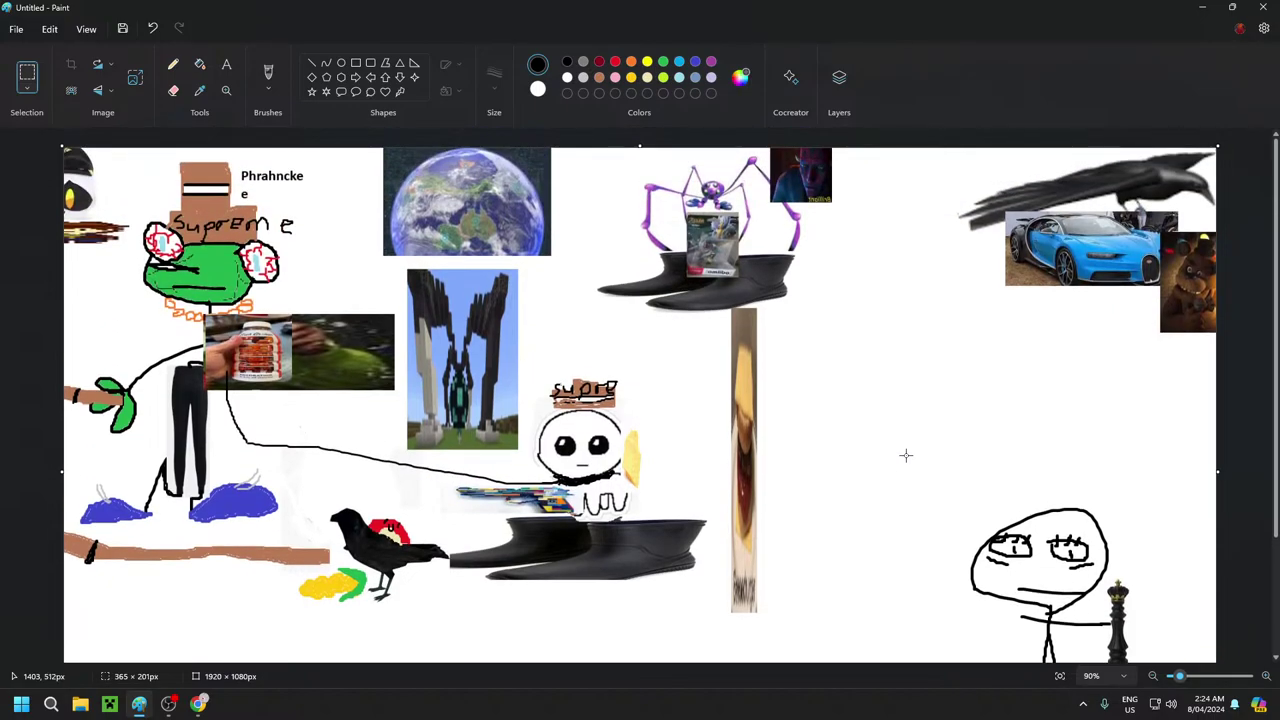
scroll(905, 455, "down", 3)
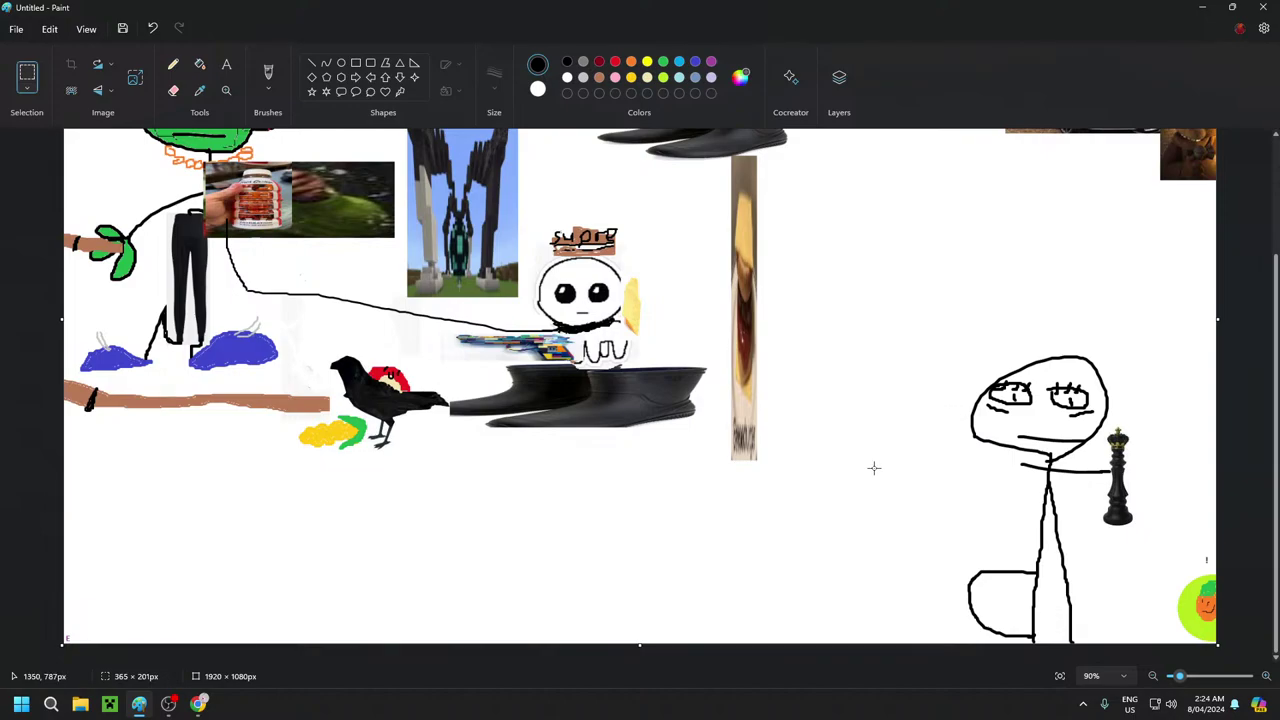
scroll(880, 470, "up", 3)
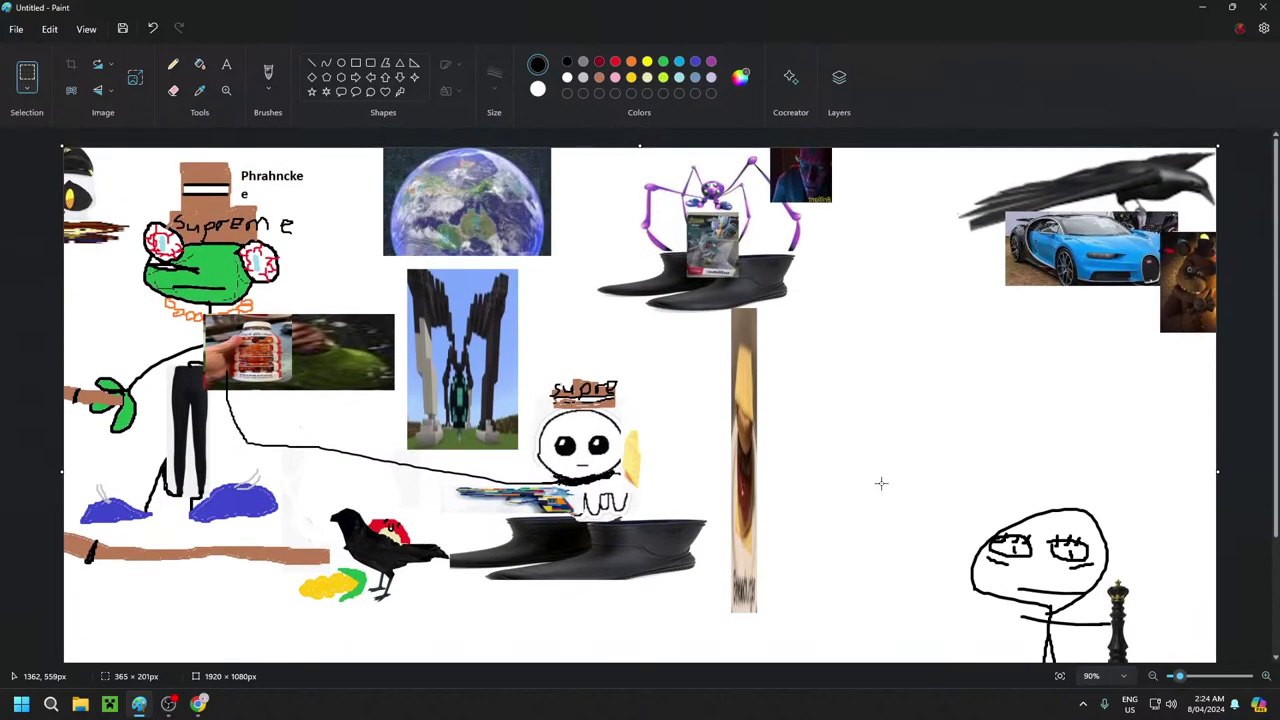
scroll(882, 480, "down", 4)
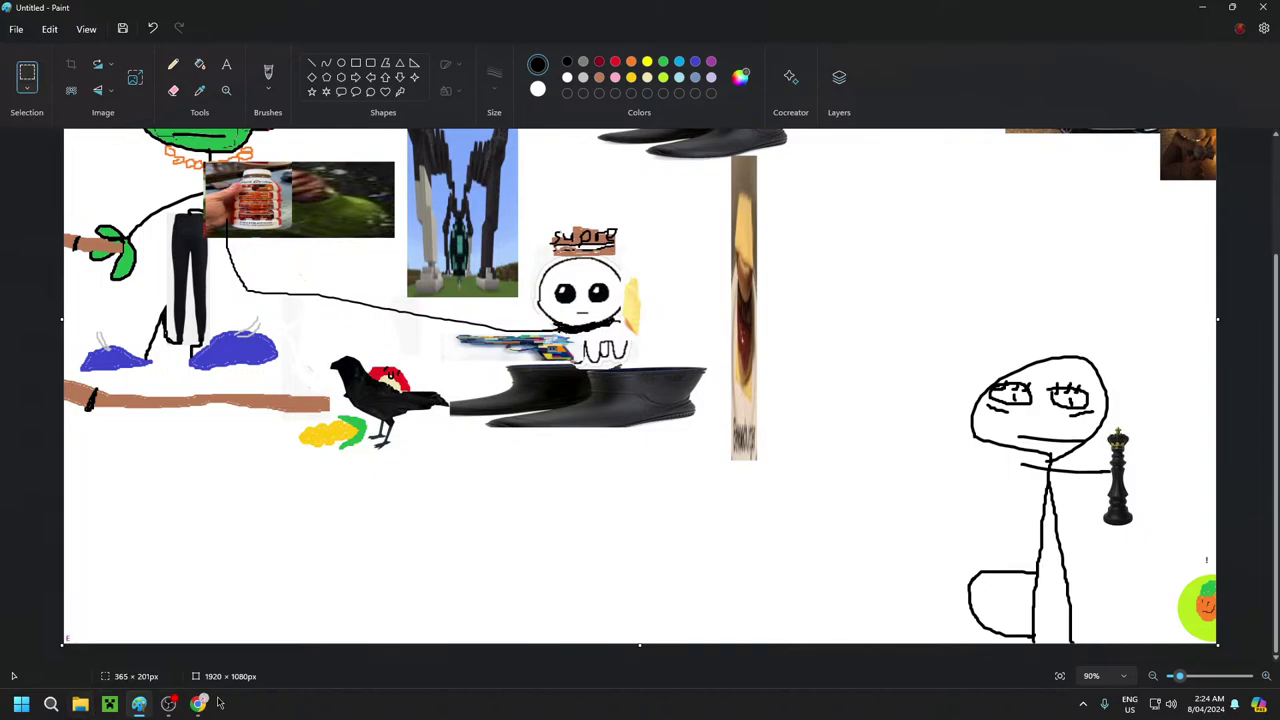
Switch back to Chrome and search Google Images for "ice cream"
left_click(199, 704)
triple_click(275, 86)
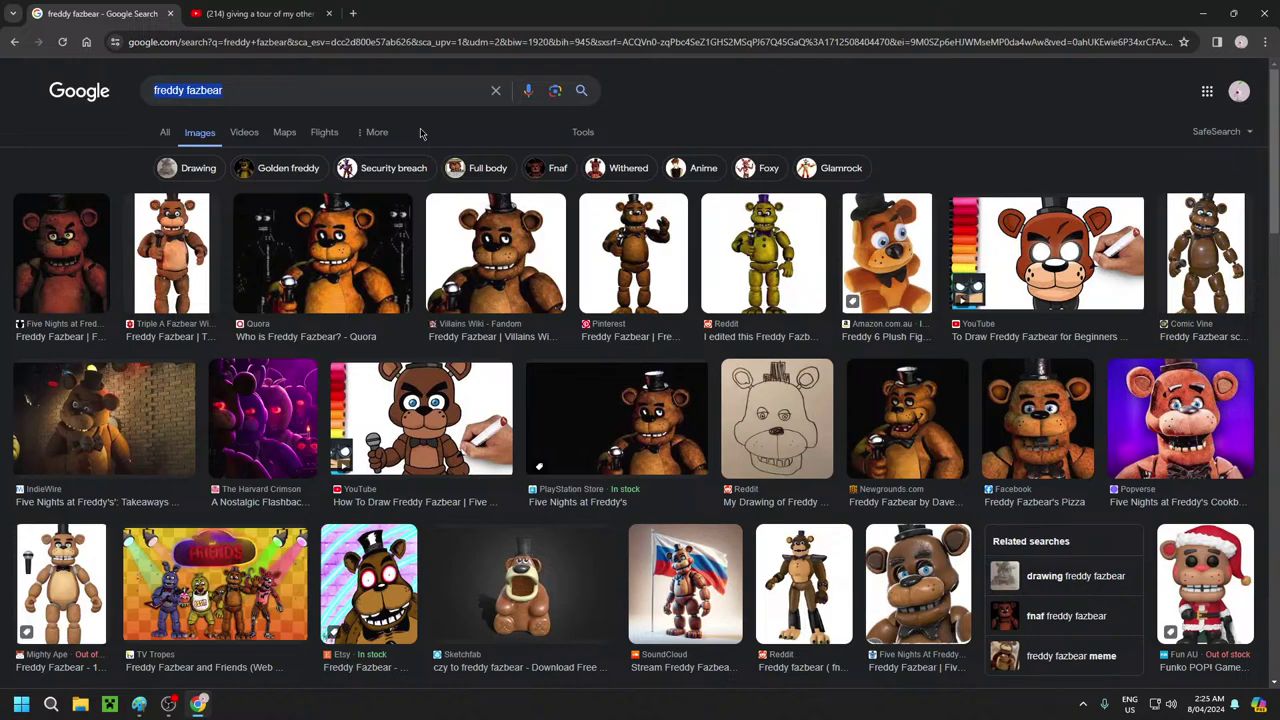
type("ice")
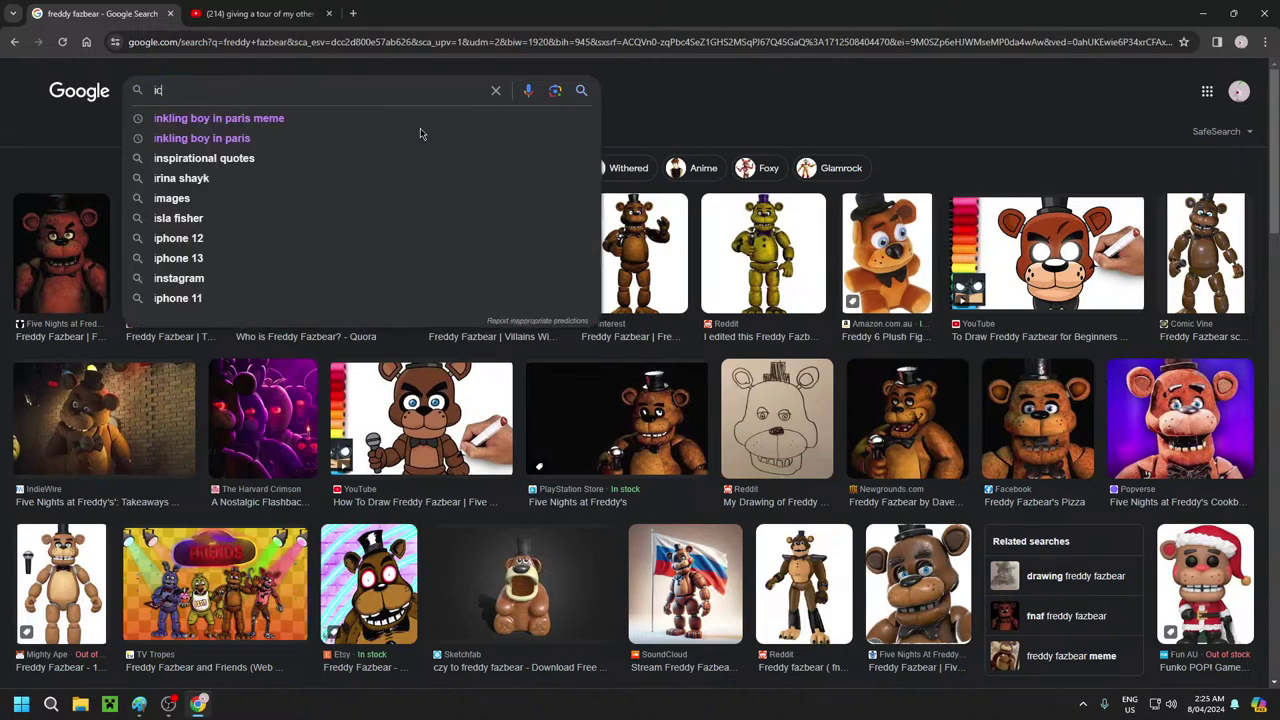
left_click(370, 136)
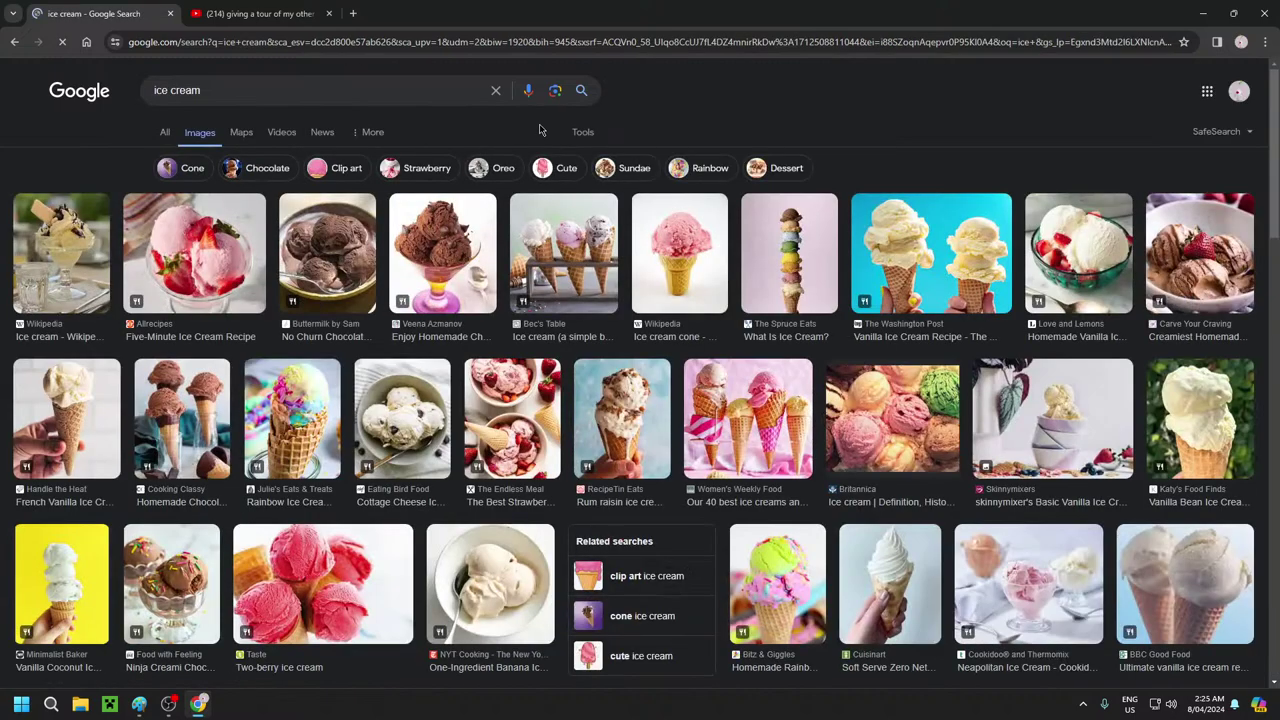
Copy the Cuisinart picture of a hand-held soft serve cone and paste it into the Paint collage below the black shoes
right_click(797, 272)
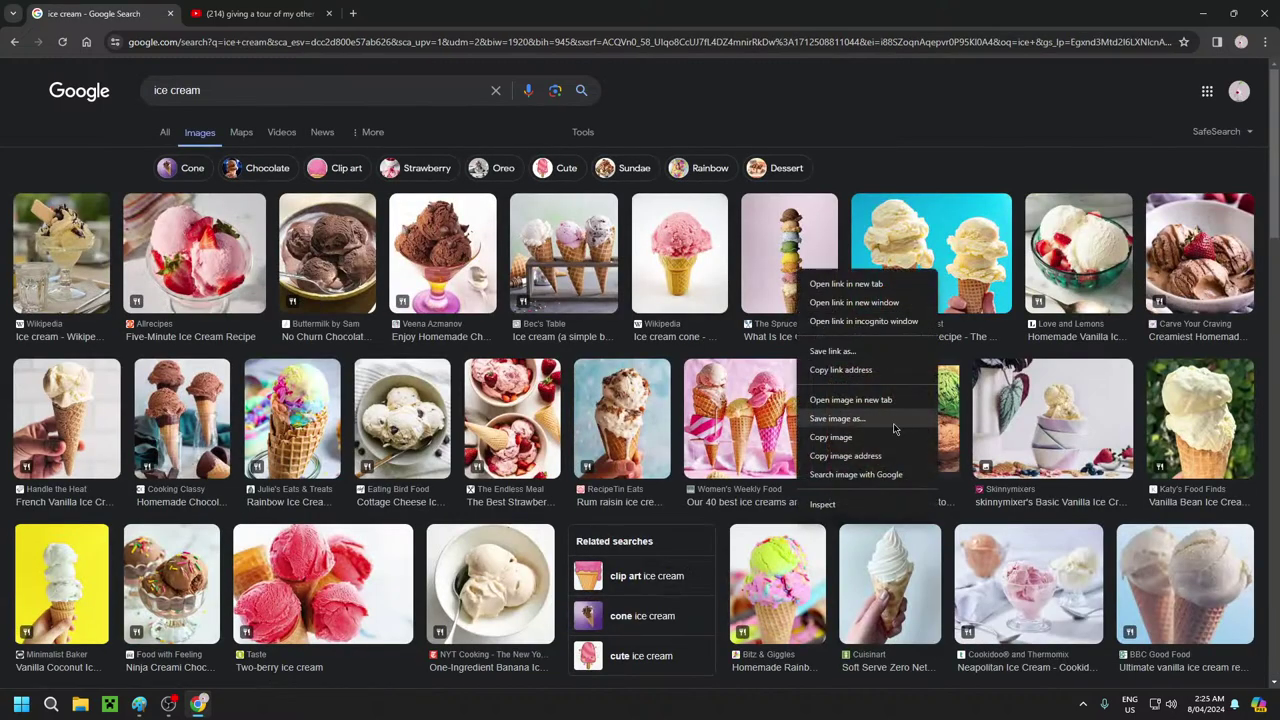
right_click(885, 348)
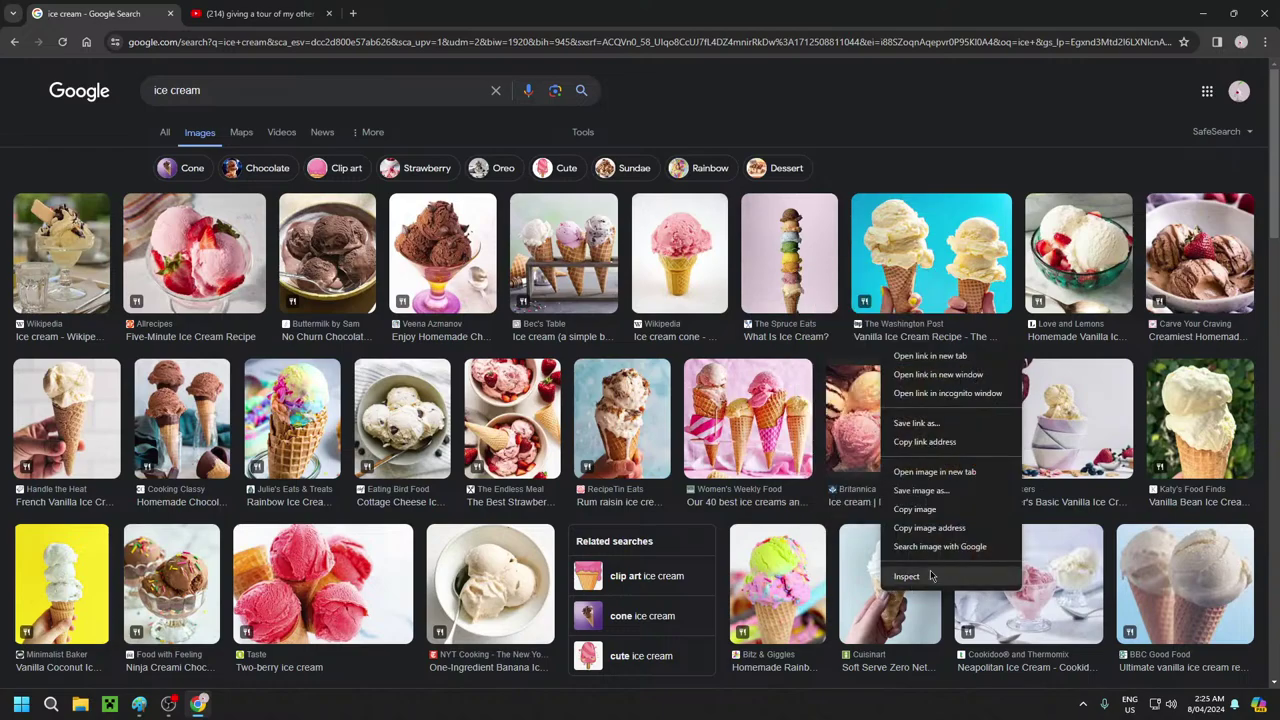
left_click(915, 509)
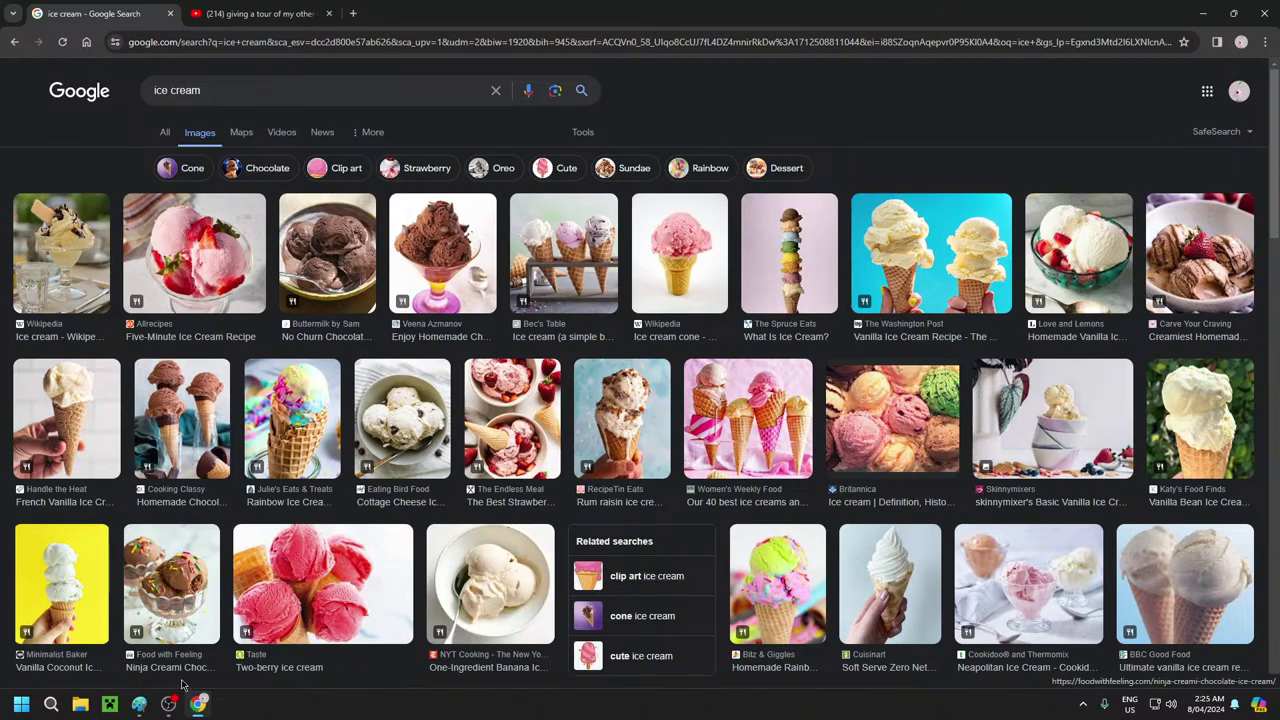
left_click(141, 704)
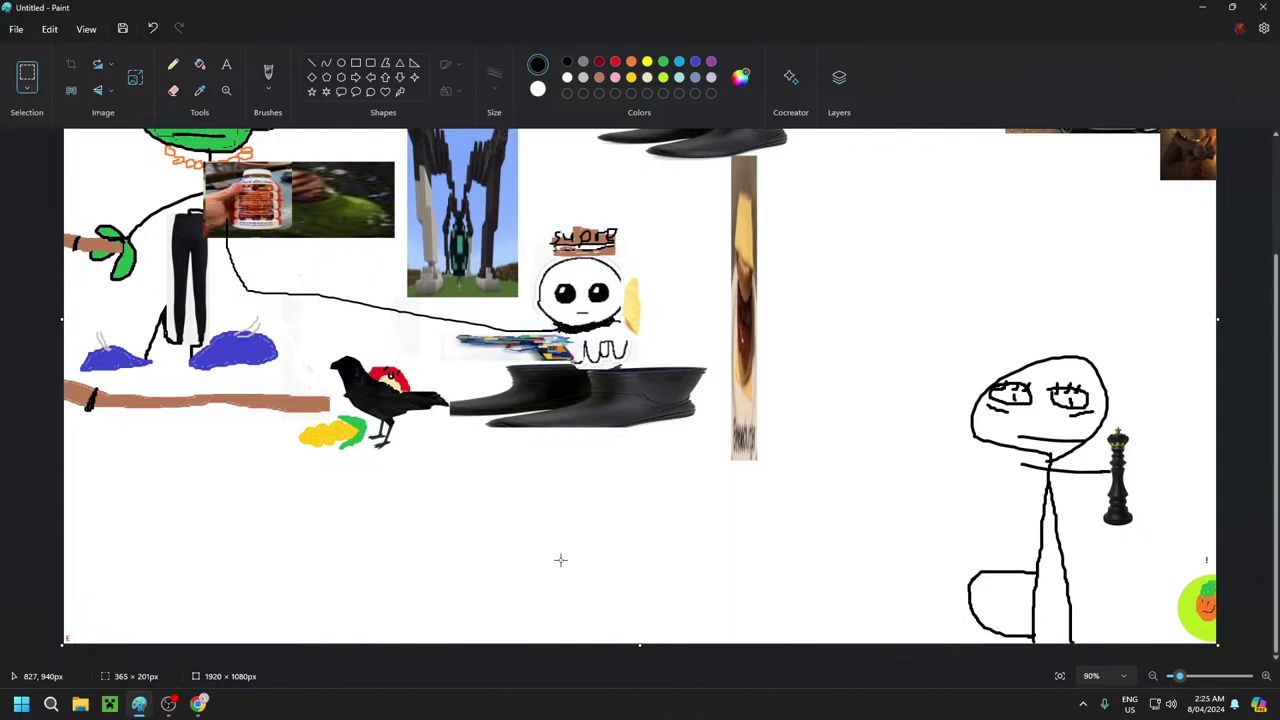
key("ctrl+v")
left_click_drag(122, 192, 615, 523)
left_click(741, 521)
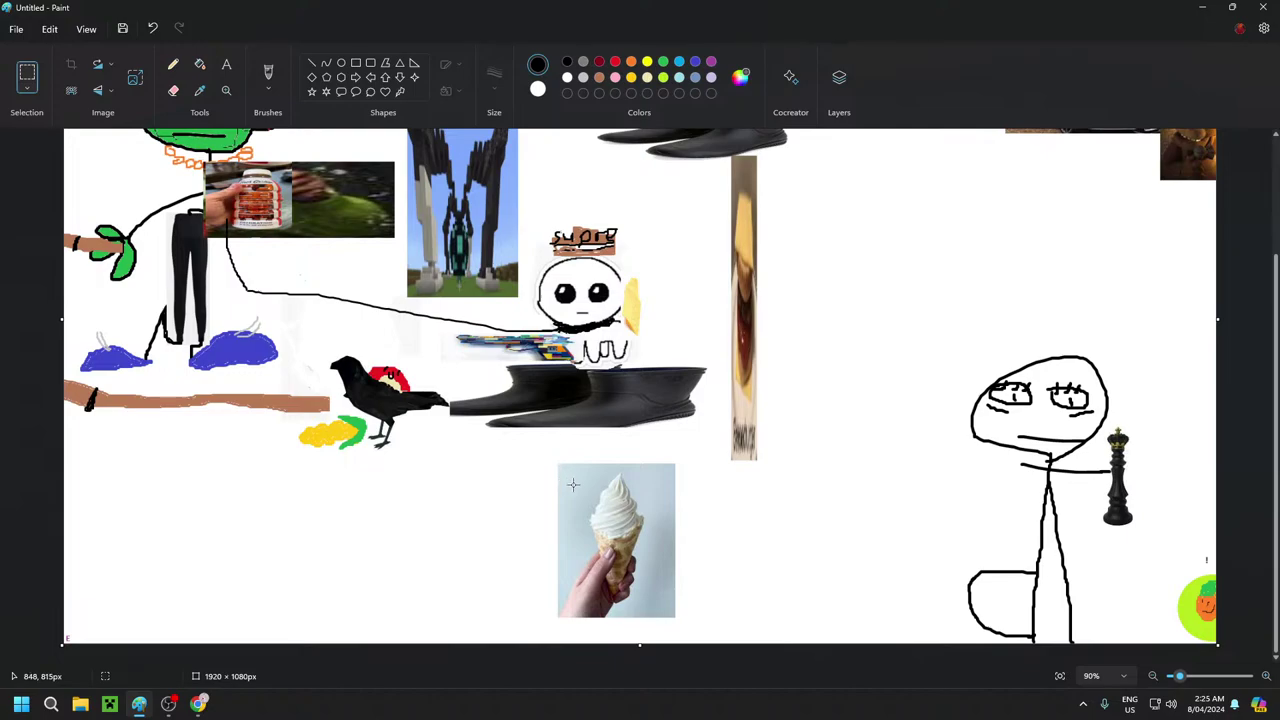
Cut the hand-held cone out of the ice cream picture, move it above the stick figure, and flip it horizontally
left_click_drag(655, 477, 561, 618)
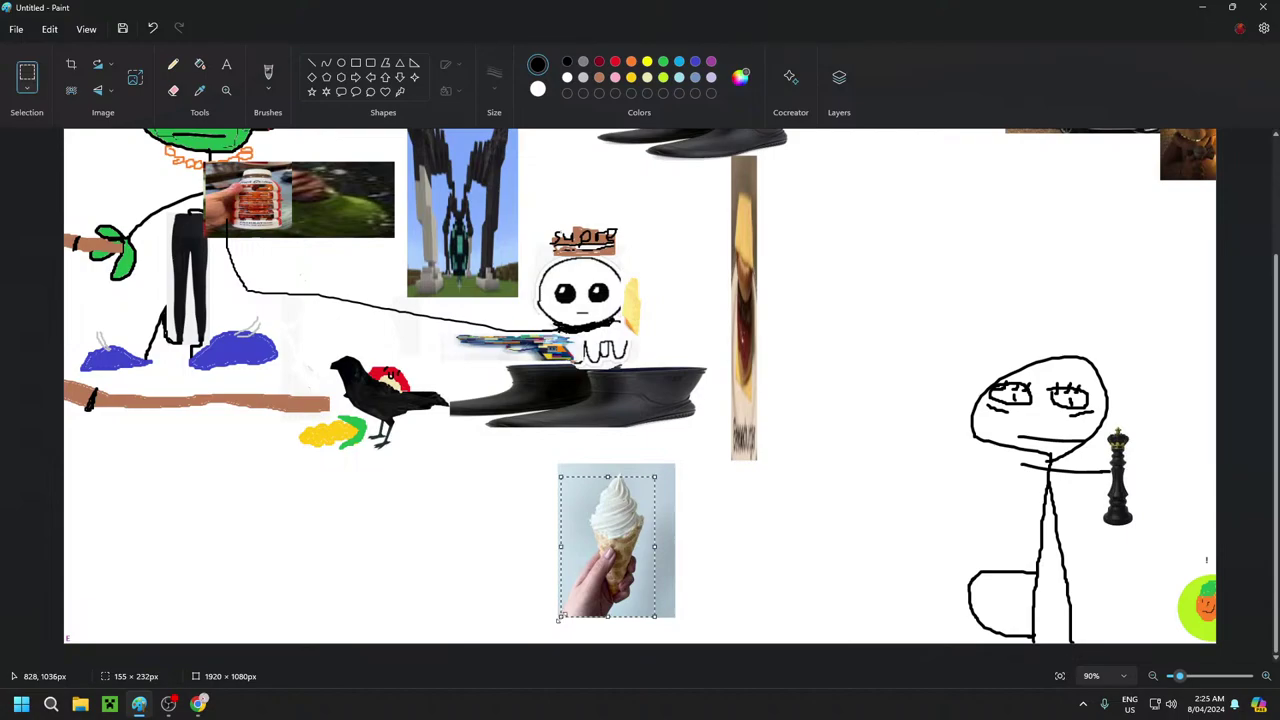
left_click_drag(602, 572, 930, 296)
right_click(930, 296)
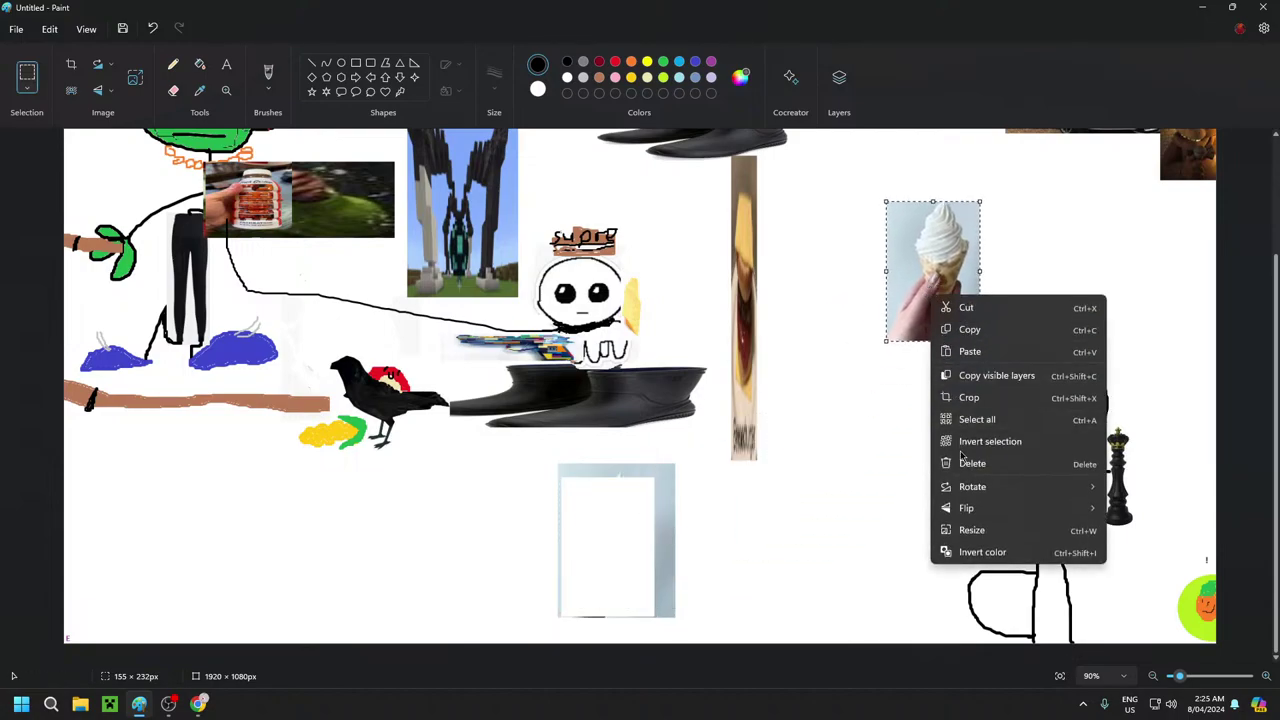
mouse_move(968, 512)
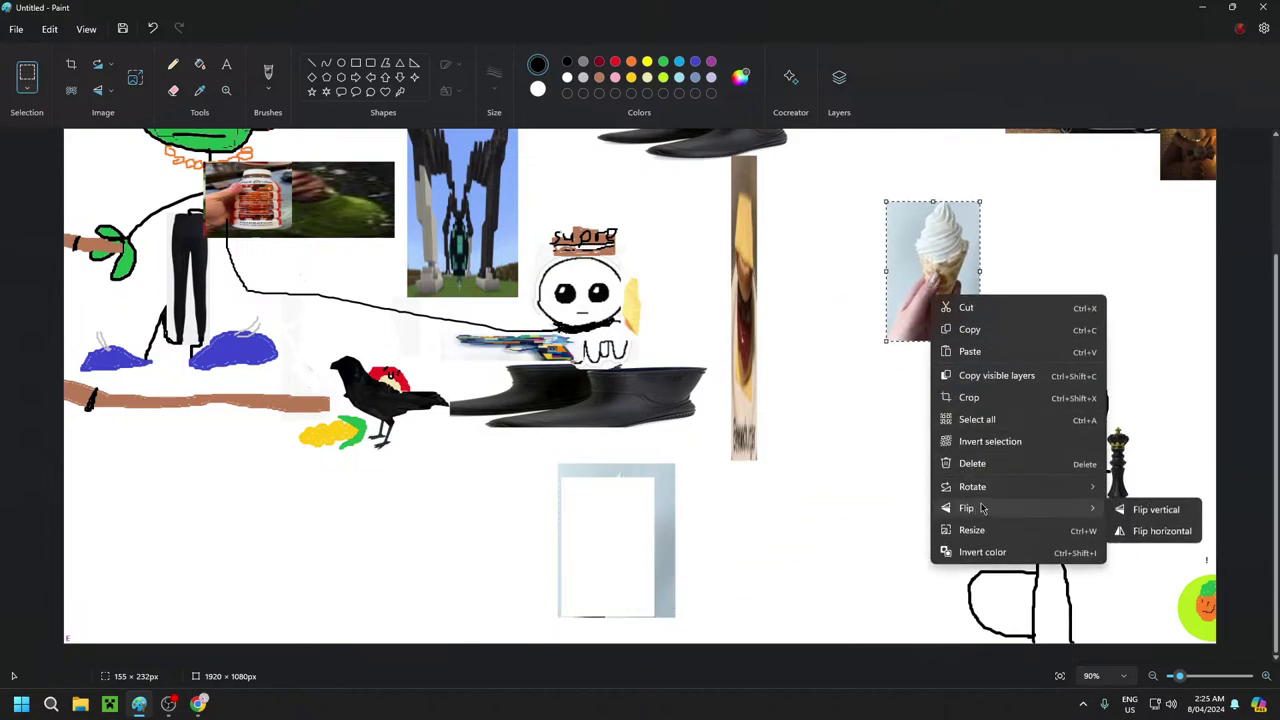
left_click(1141, 532)
Shrink the flipped ice cream cutout and place it beside the Freddy Fazbear picture, just below the blue car
scroll(1125, 420, "up", 3)
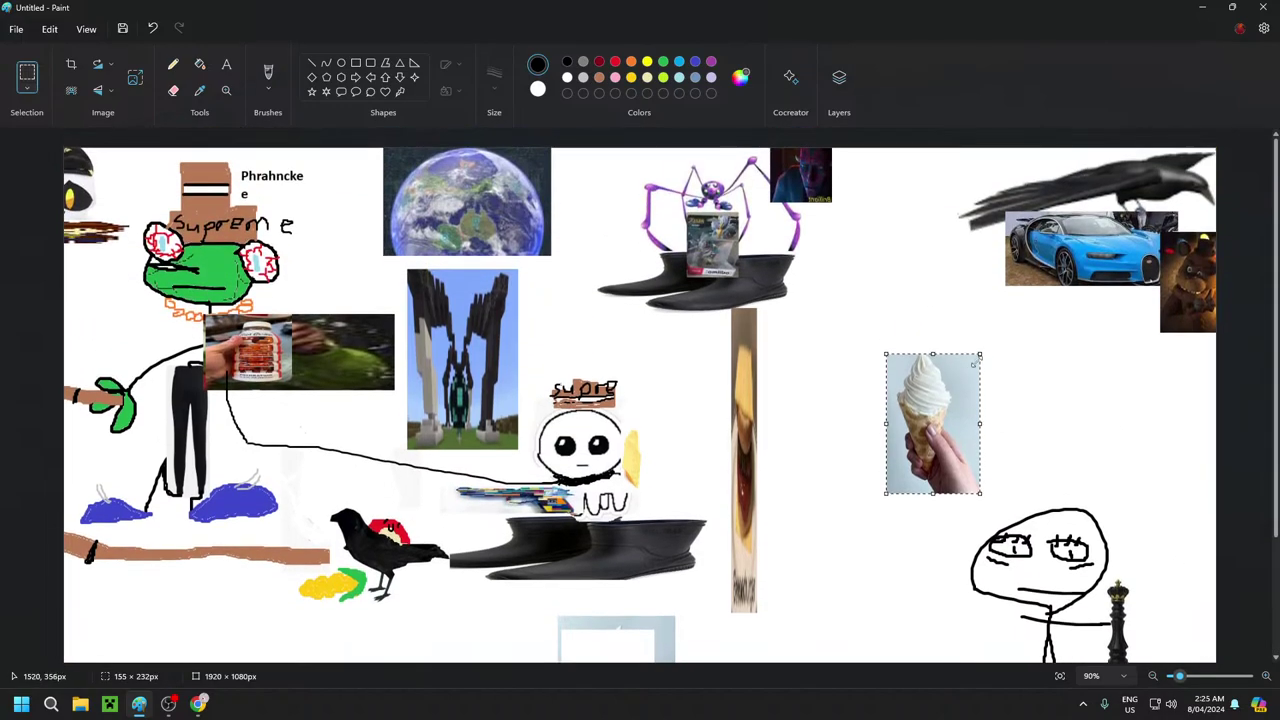
left_click_drag(973, 365, 1167, 309)
left_click(1123, 329)
Delete the leftover frame of the ice cream picture below the black shoes
scroll(977, 451, "down", 3)
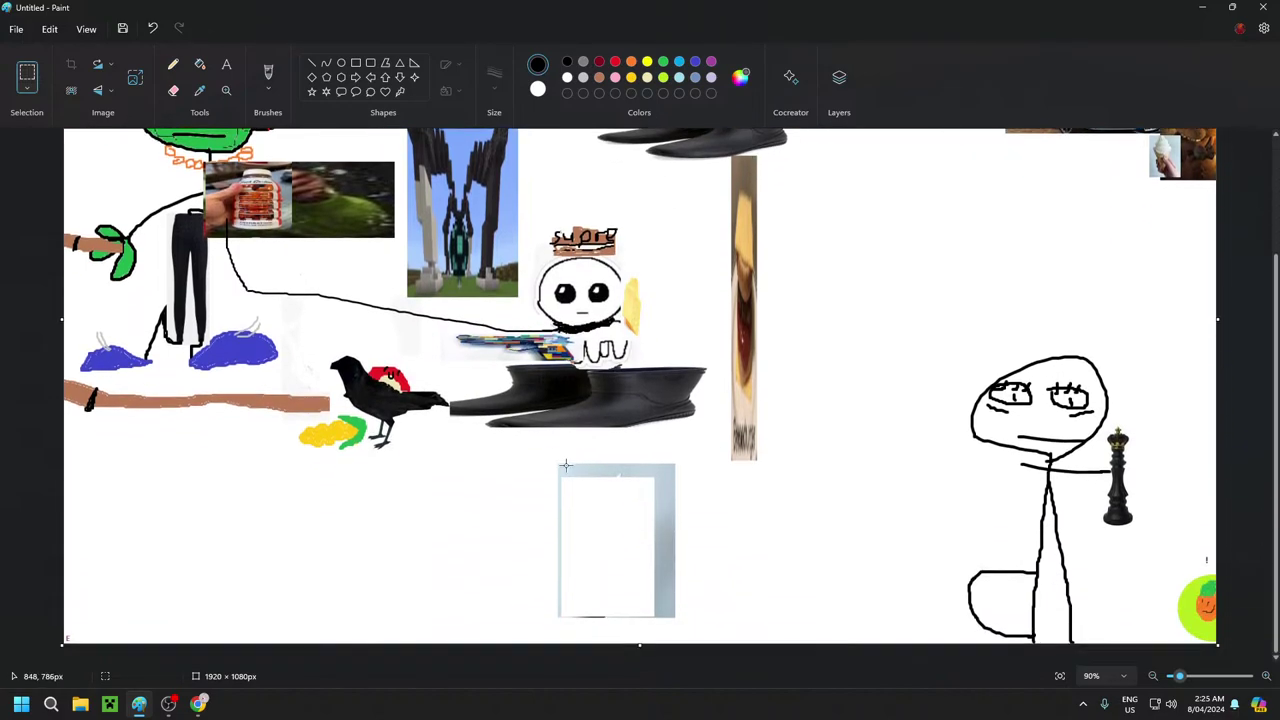
left_click_drag(539, 454, 687, 623)
right_click(674, 582)
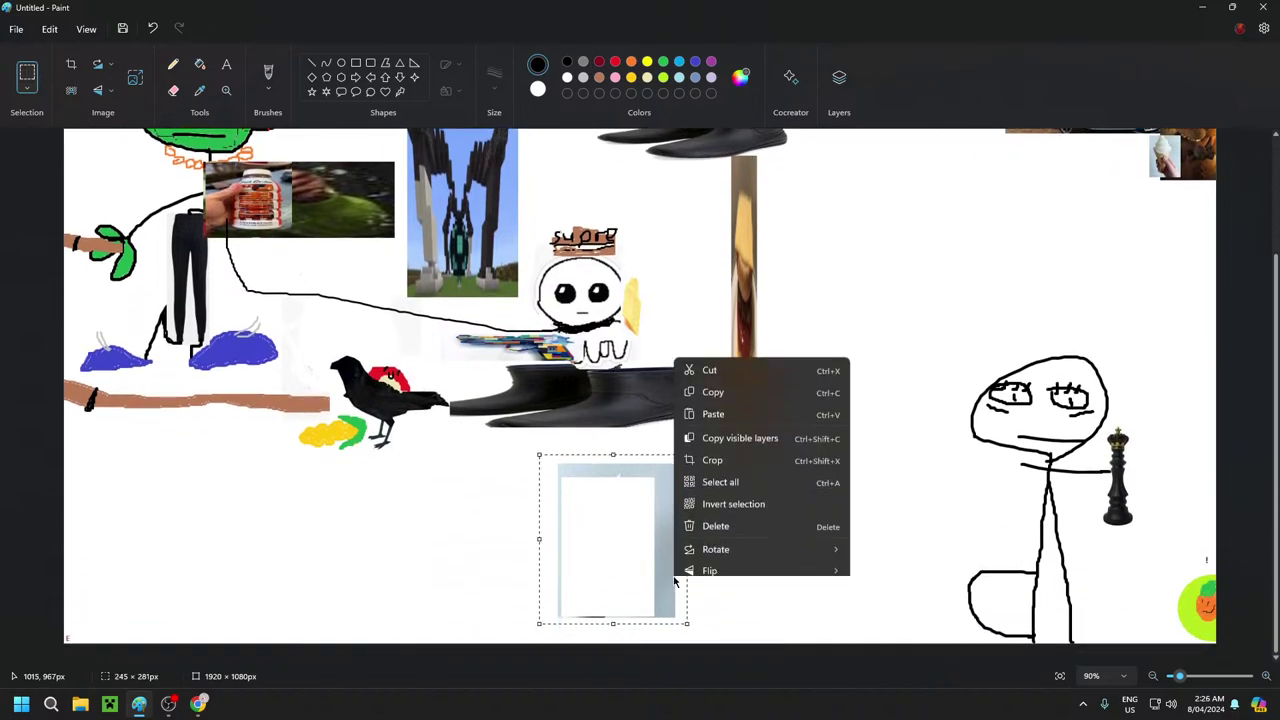
left_click(768, 475)
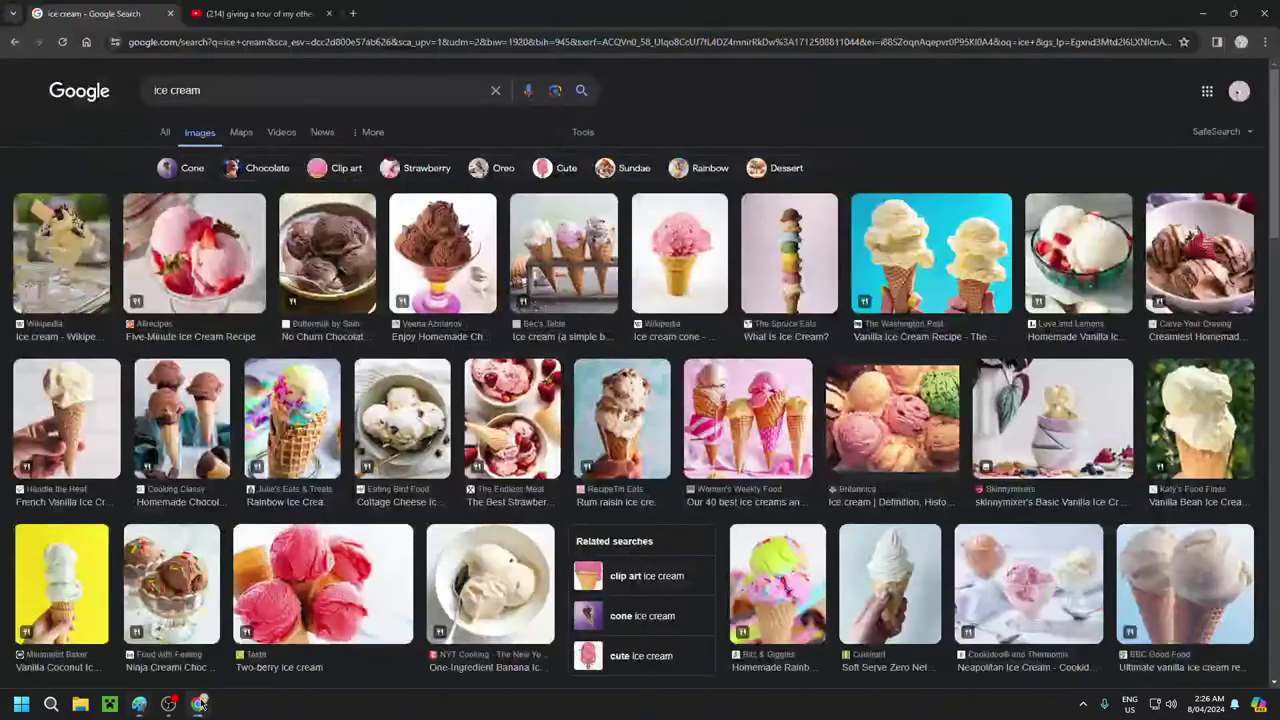
Switch to Chrome and search Google Images for "jaw harp"
left_click(199, 704)
left_click(305, 85)
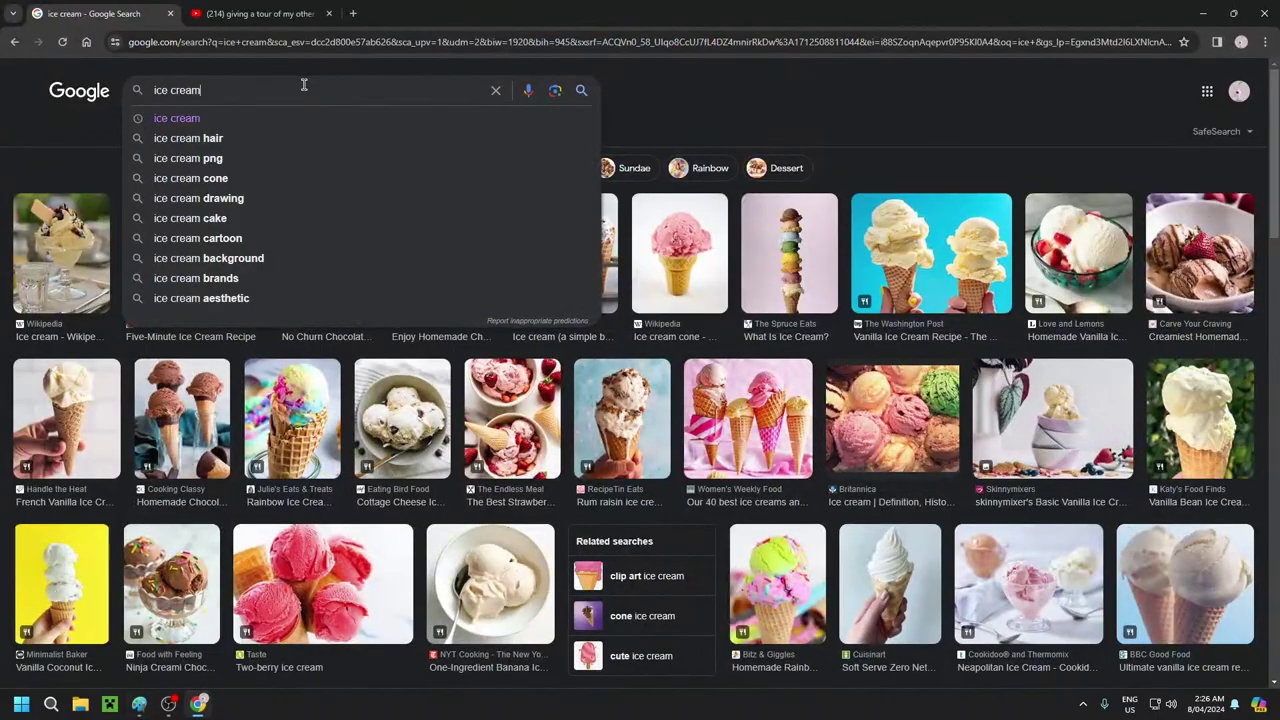
key("BackSpace")
key("BackSpace")
key("BackSpace")
key("BackSpace")
key("BackSpace")
key("BackSpace")
key("BackSpace")
key("BackSpace")
key("BackSpace")
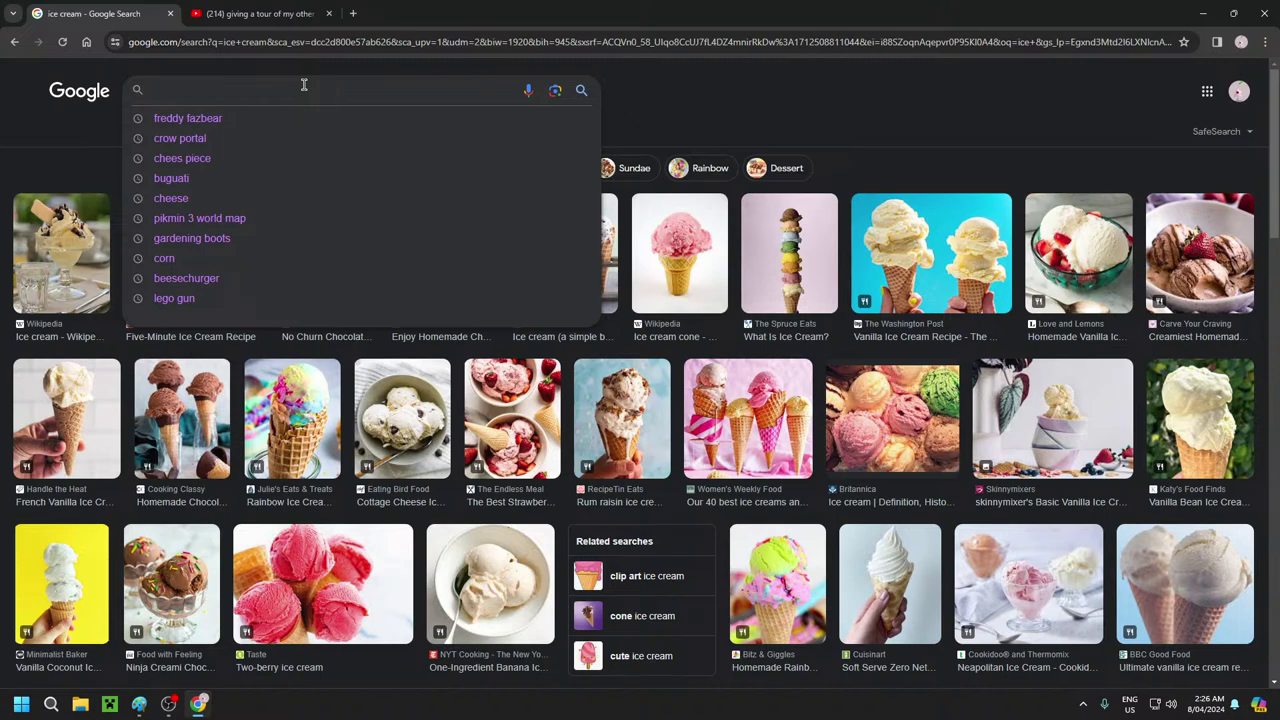
type("jaw ")
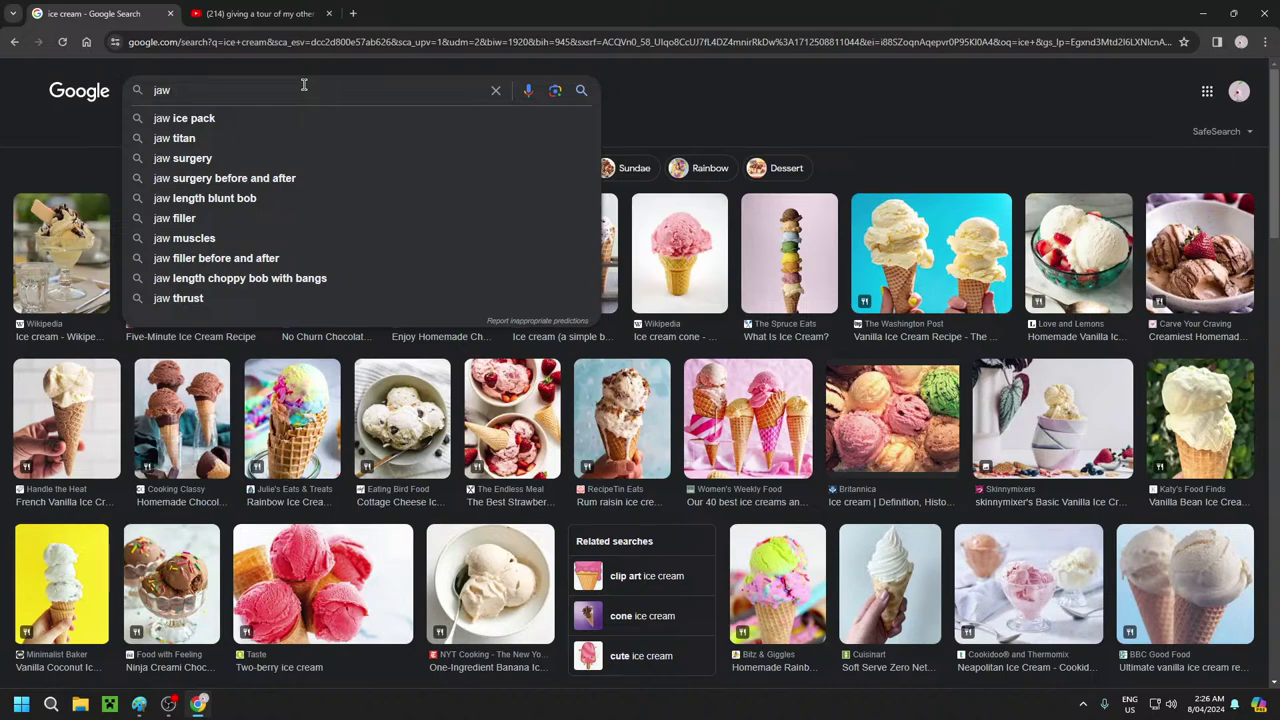
type("harp")
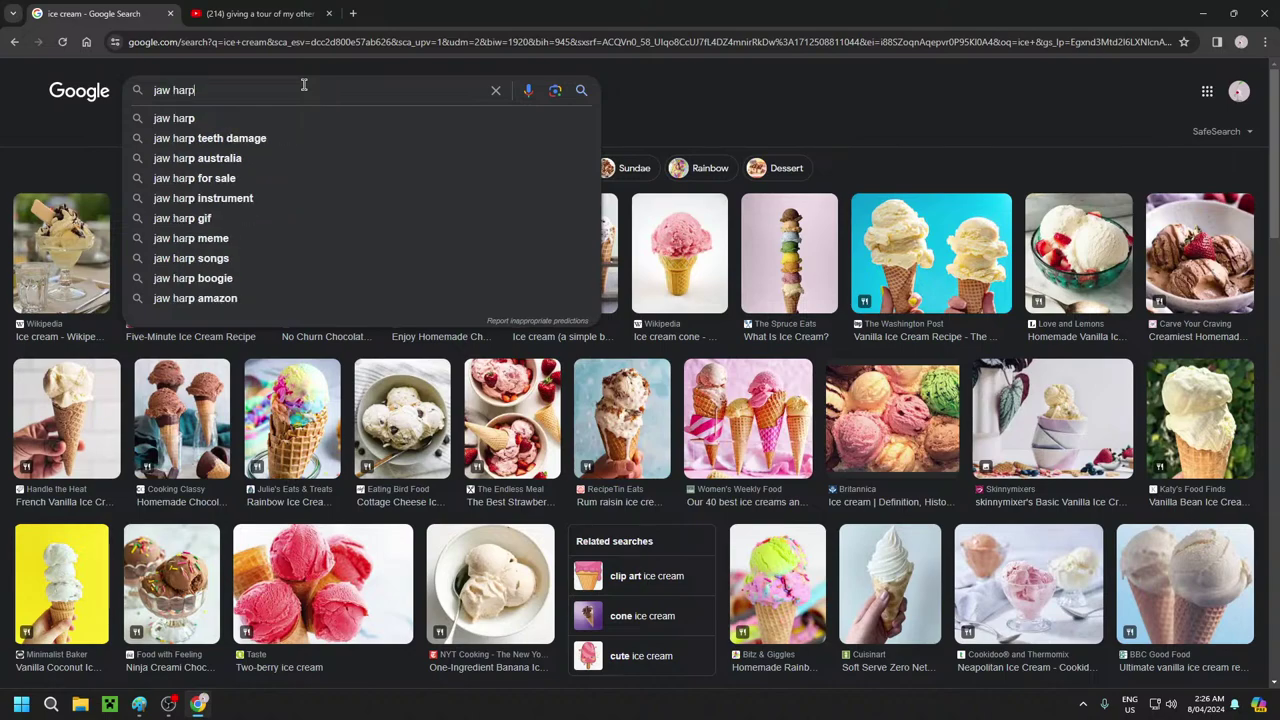
key("Return")
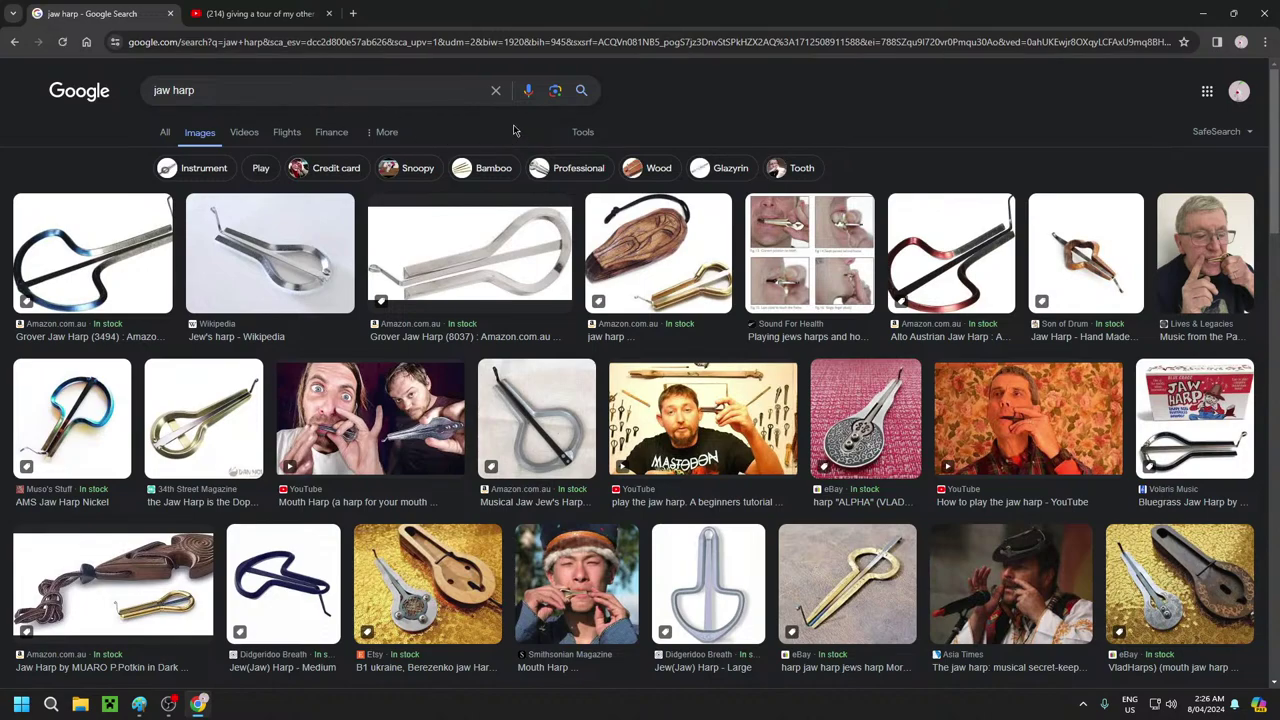
Switch back to Paint and look over the upper and lower parts of the collage
left_click(139, 704)
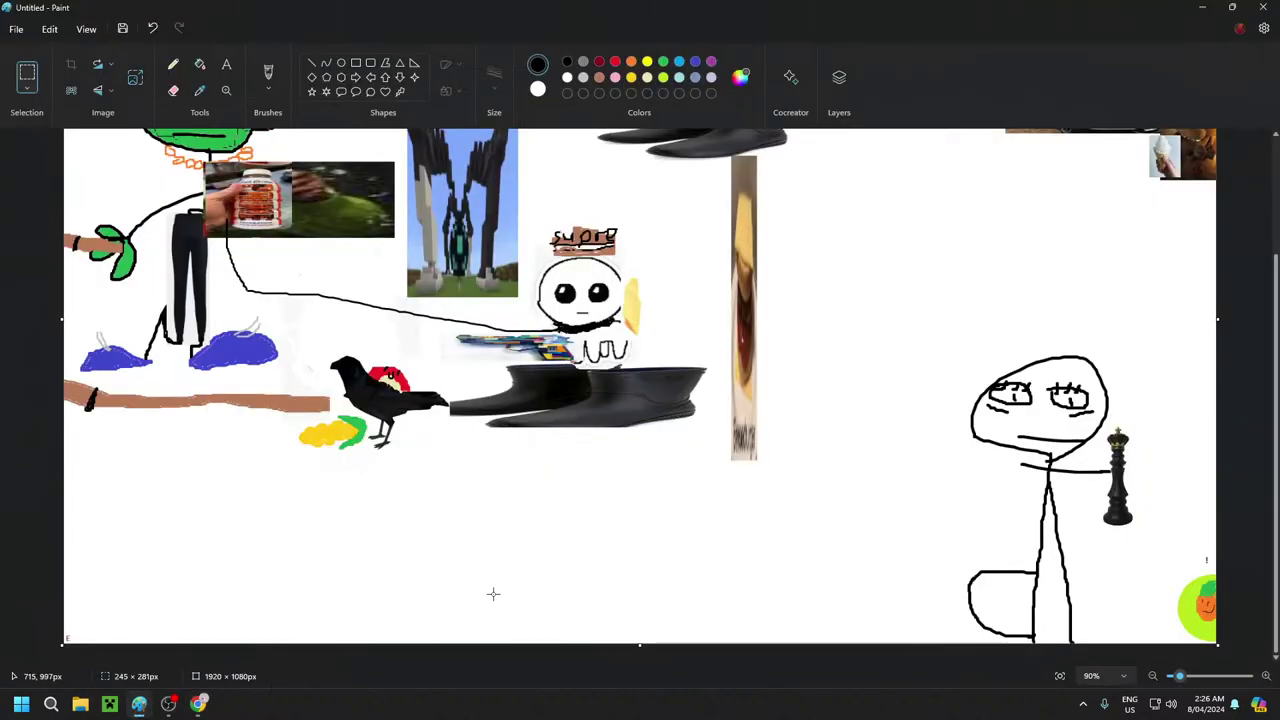
scroll(493, 594, "up", 3)
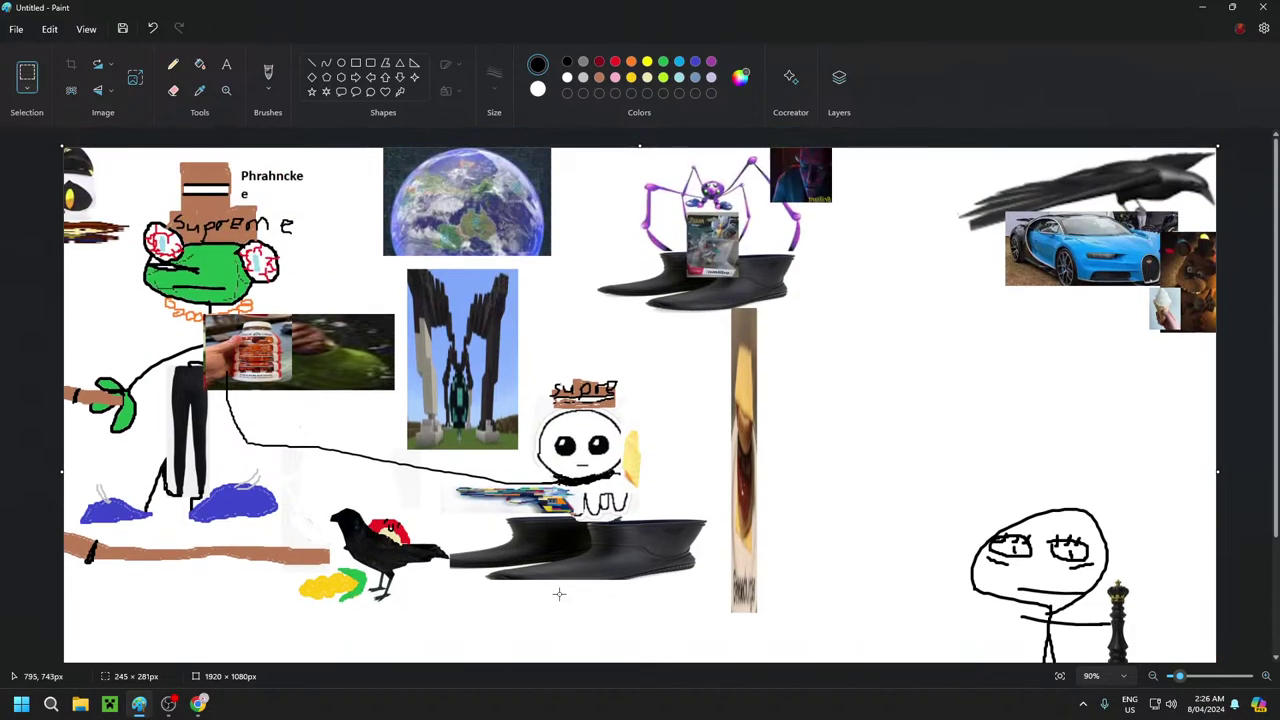
scroll(977, 420, "down", 3)
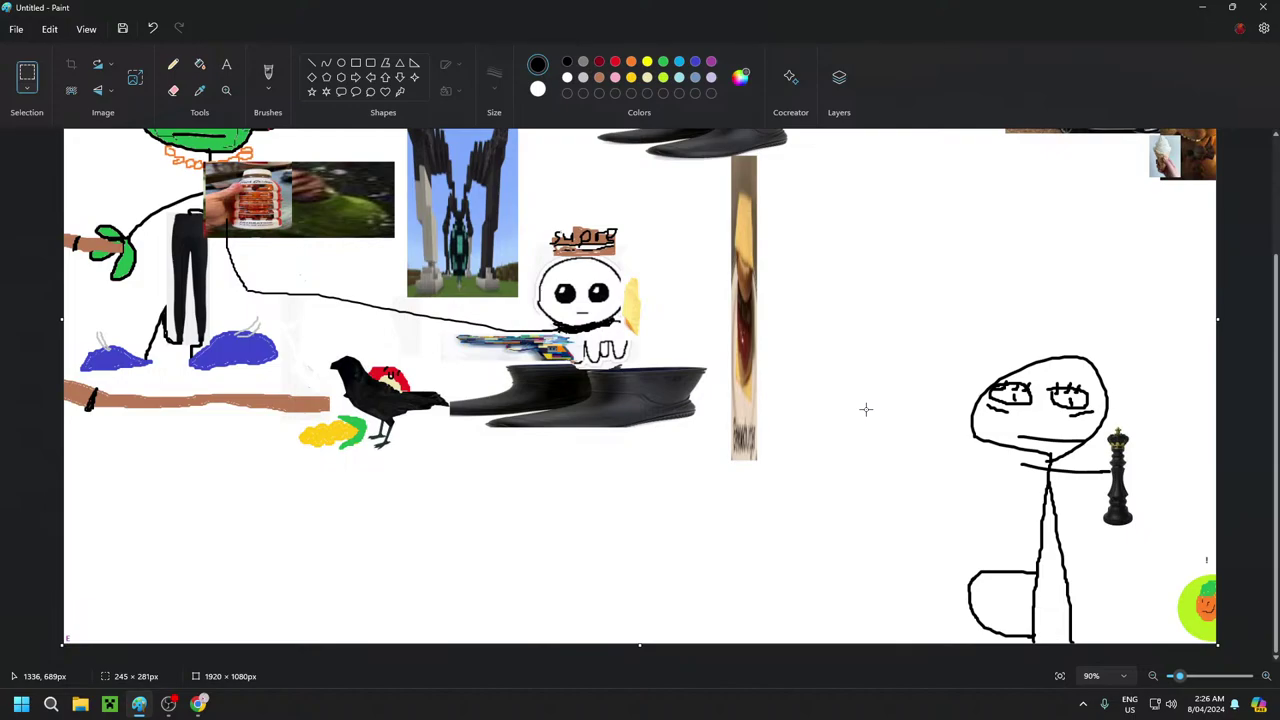
scroll(866, 409, "up", 3)
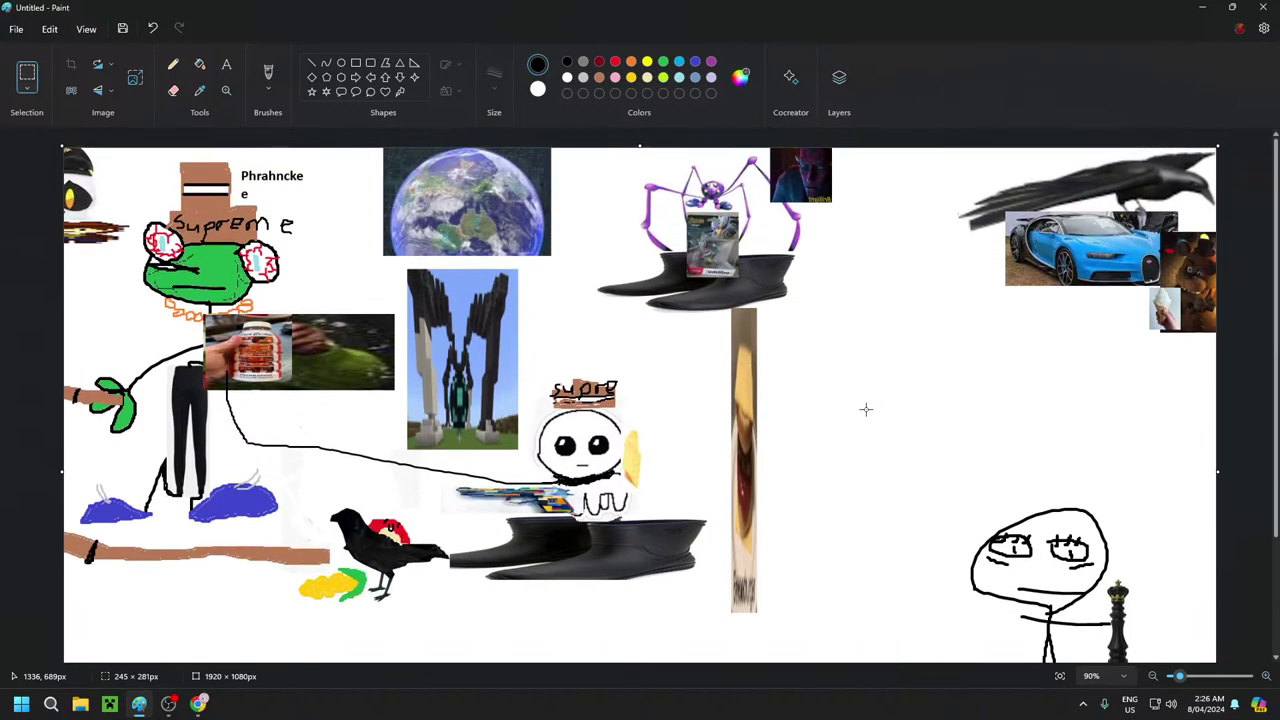
scroll(866, 409, "down", 3)
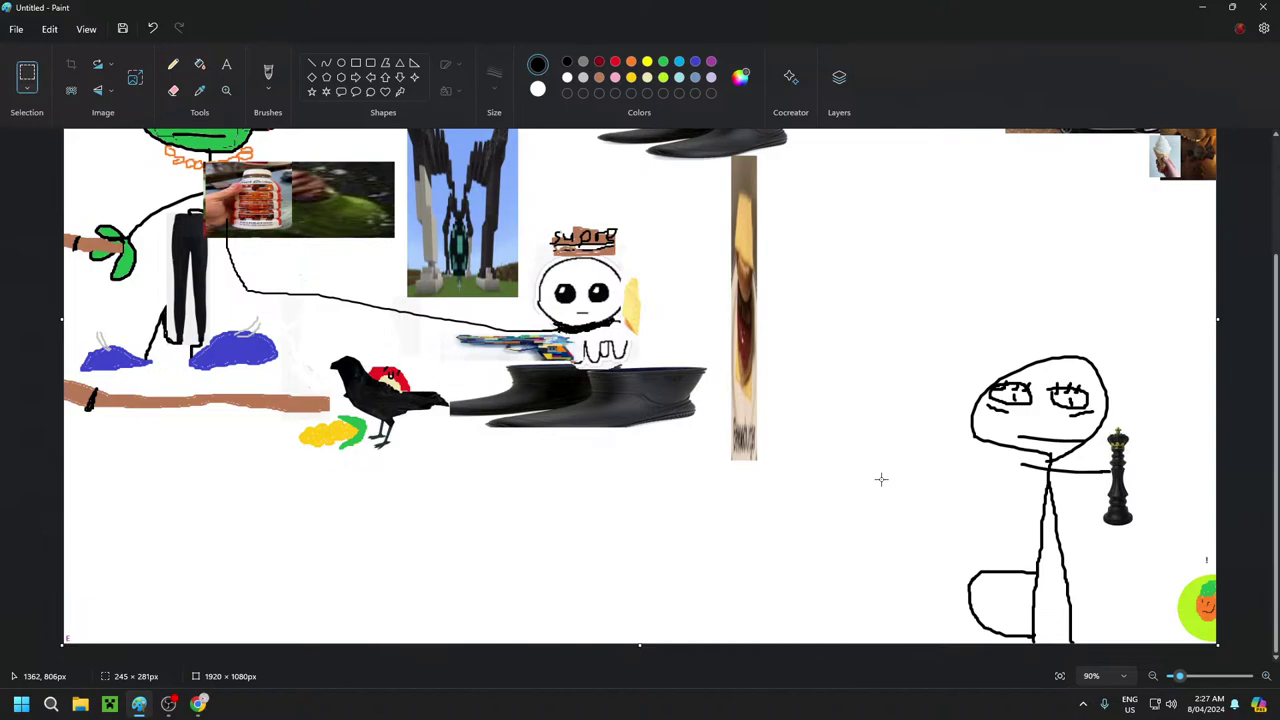
Switch to Chrome and clear the "jaw harp" query from the Google Images search
left_click(199, 704)
triple_click(185, 90)
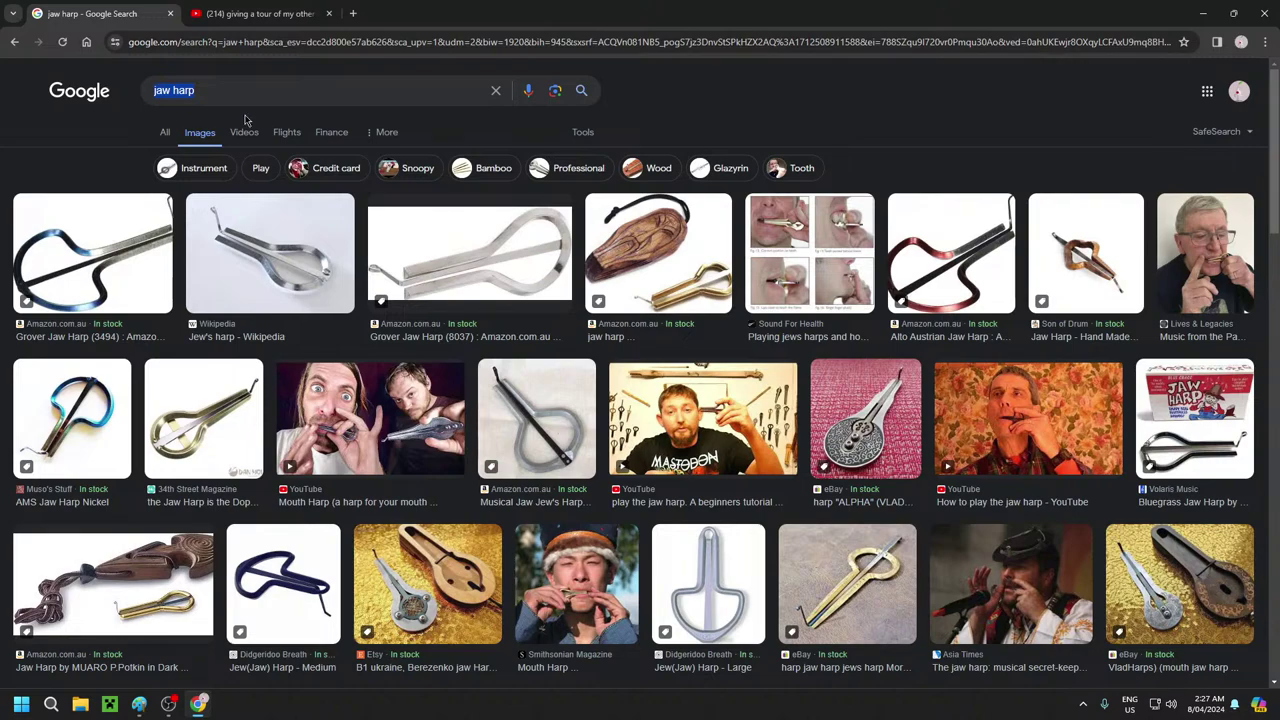
key("BackSpace")
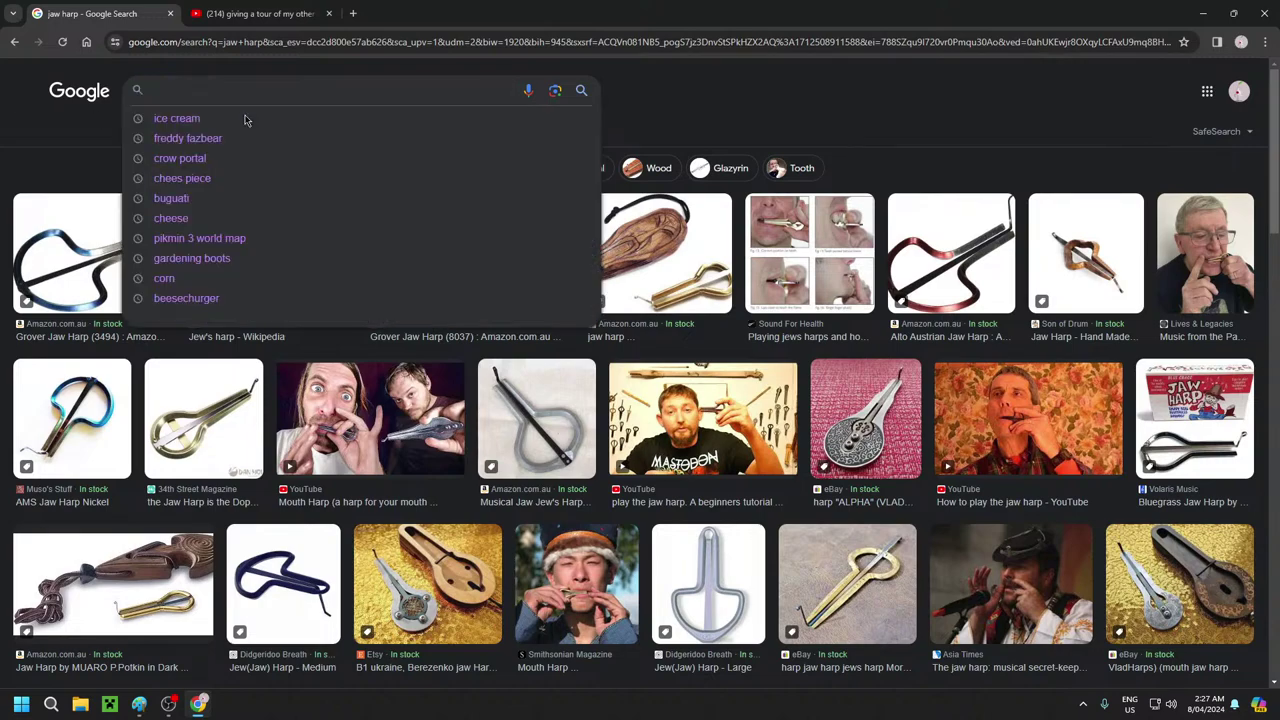
left_click(640, 86)
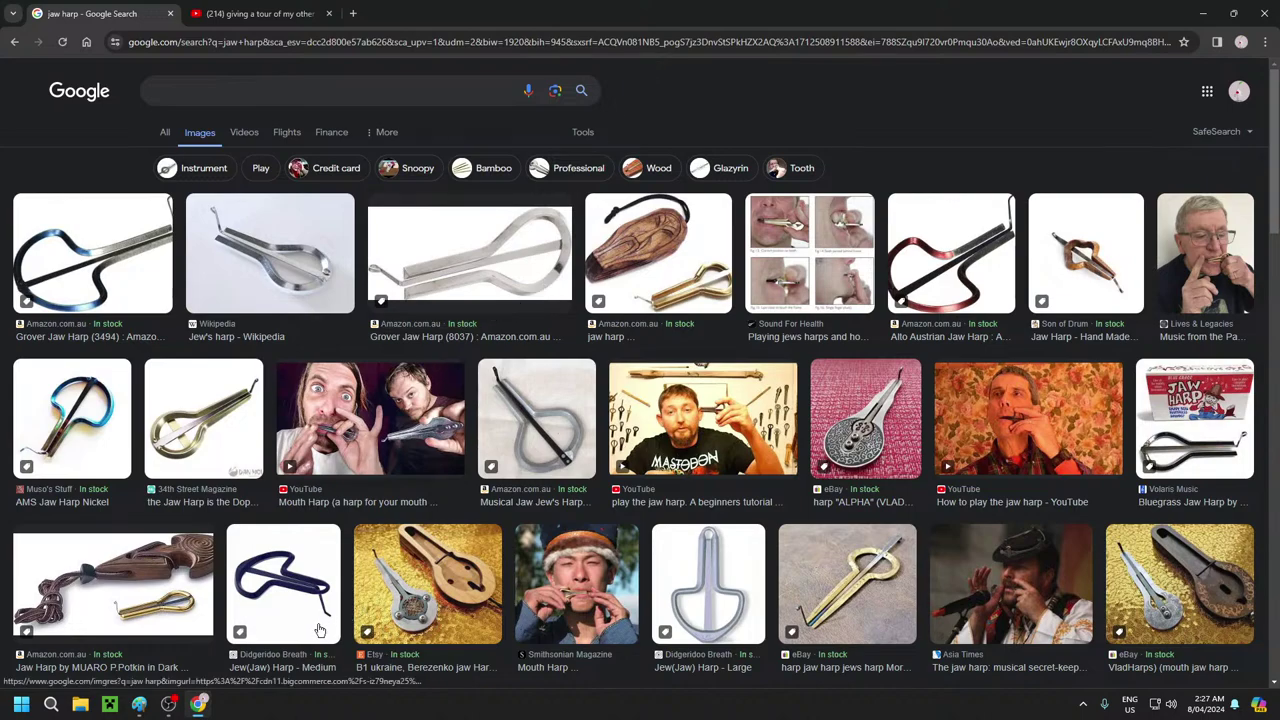
mouse_move(197, 706)
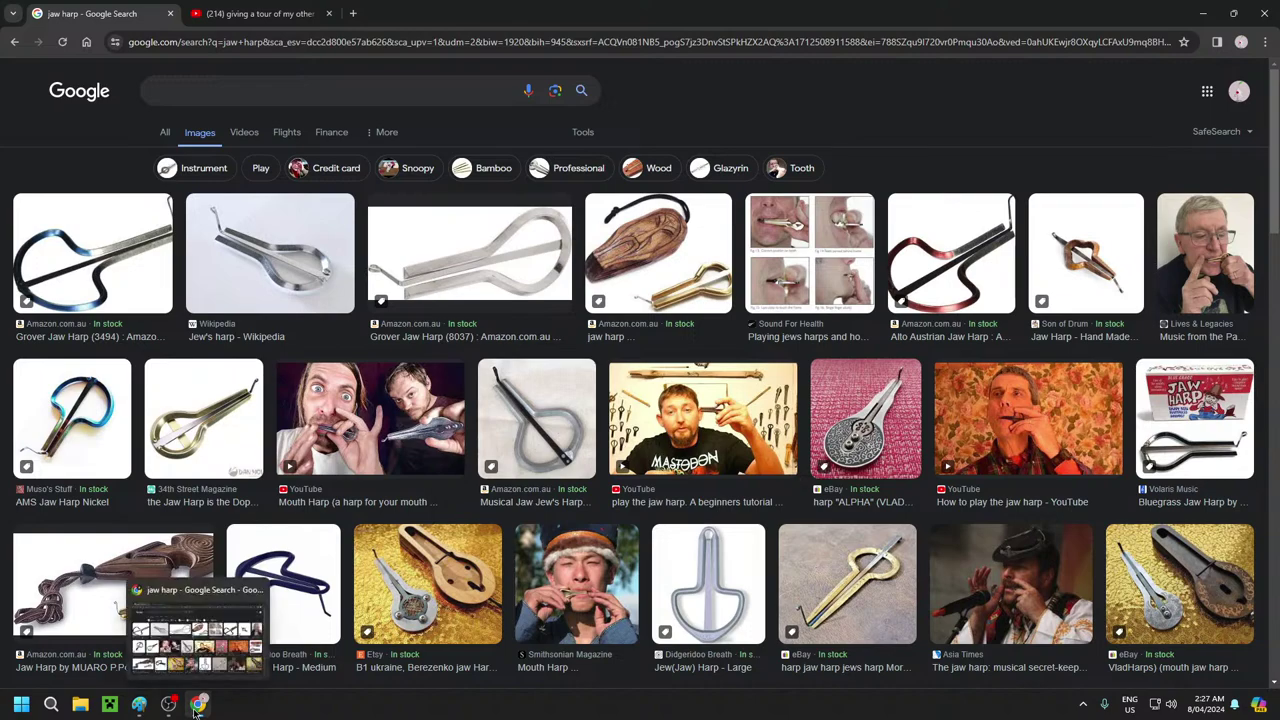
left_click(286, 93)
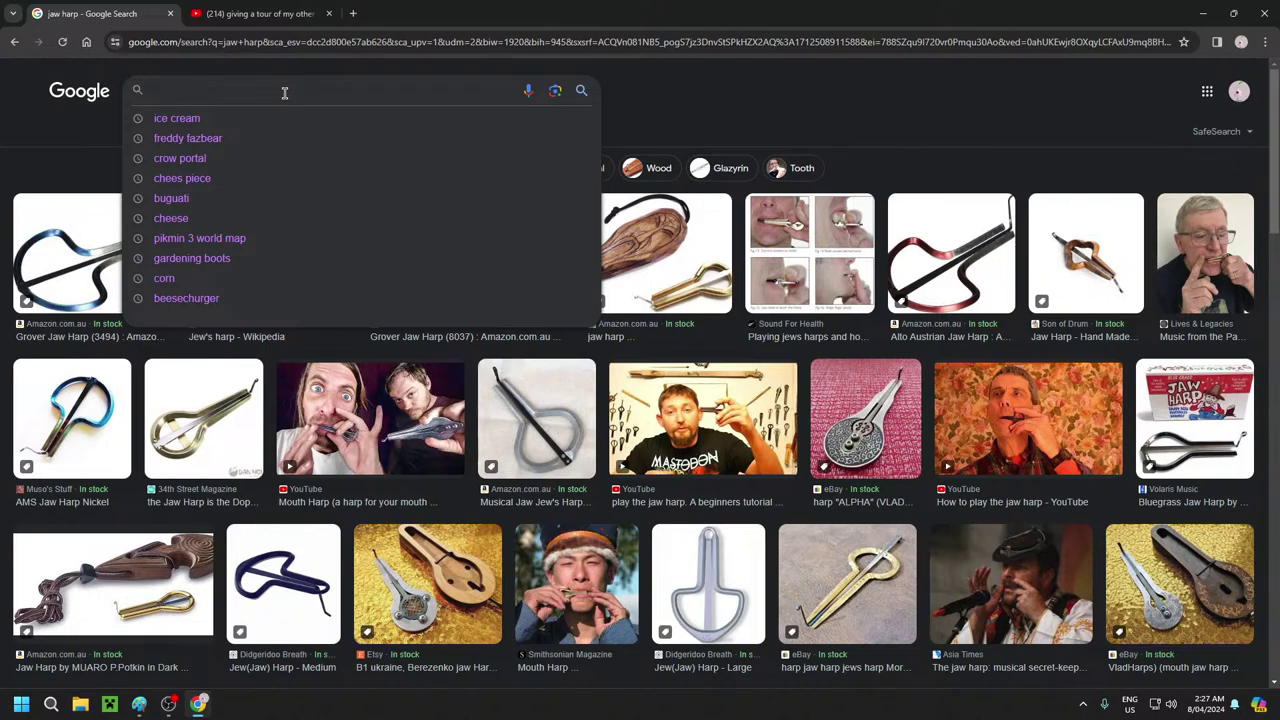
Return to Paint and review the collage again from the blue car down to the stick figure
left_click(139, 704)
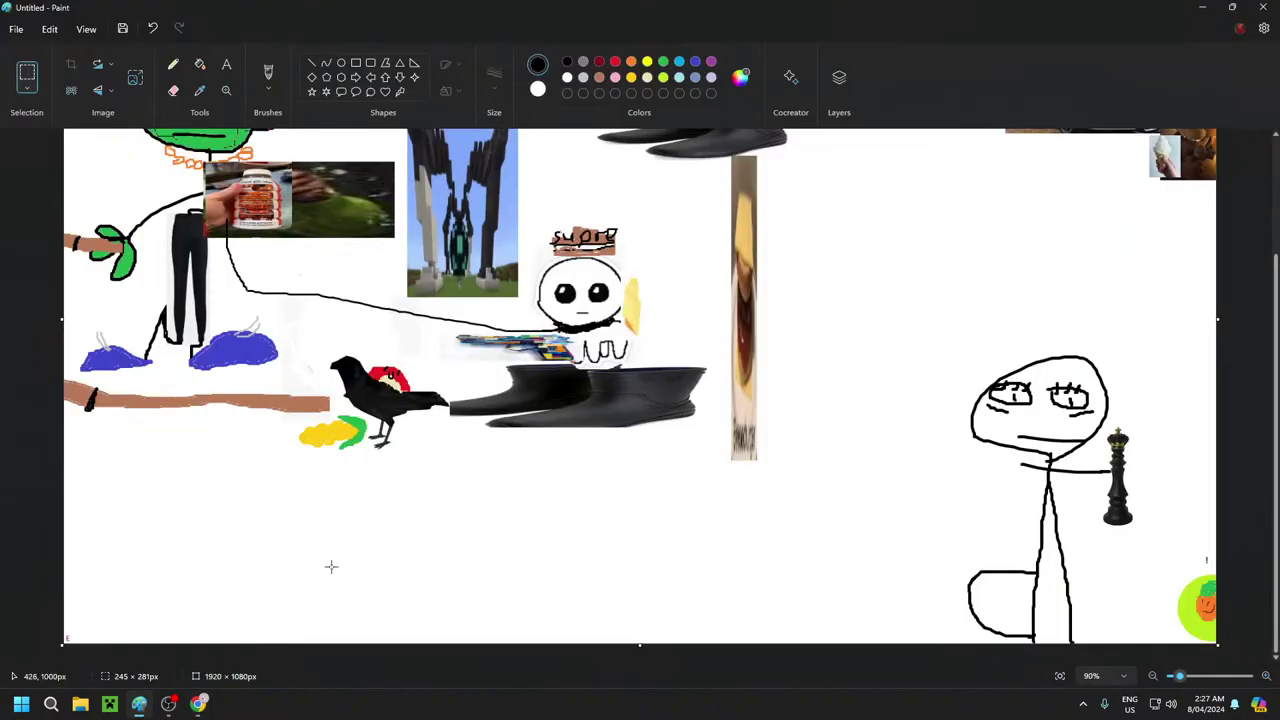
scroll(849, 514, "up", 3)
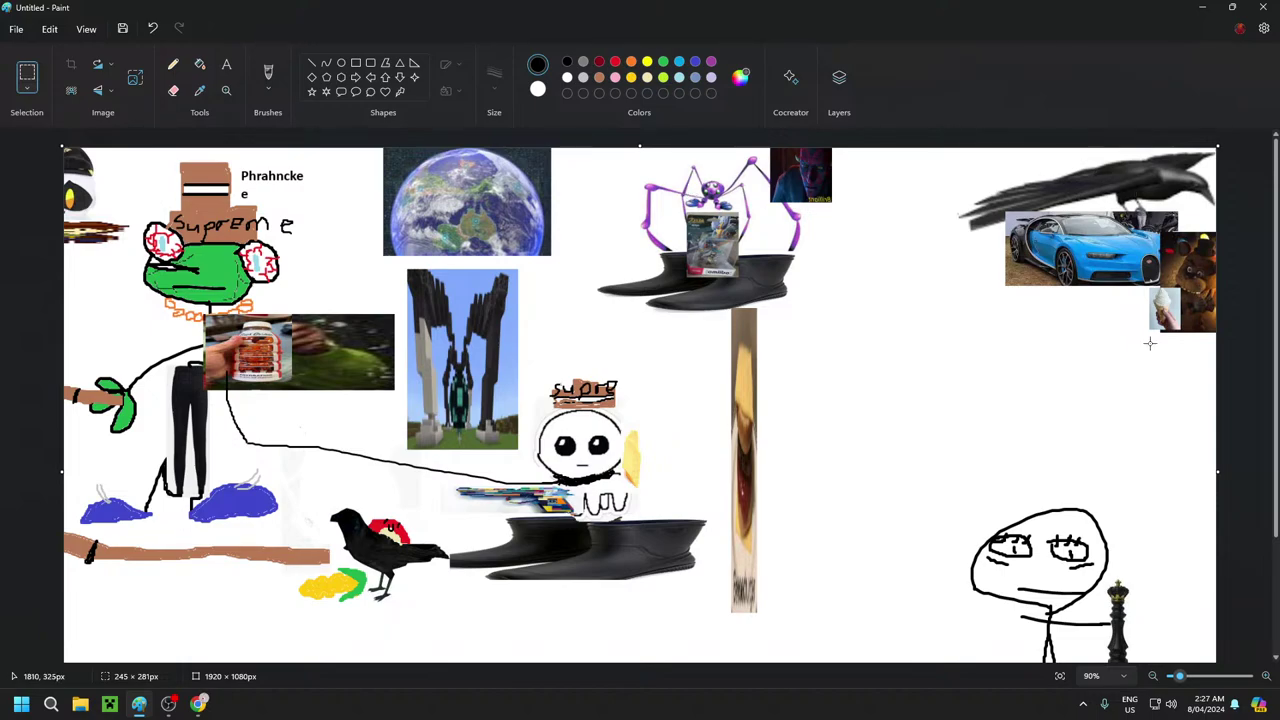
scroll(1150, 343, "down", 3)
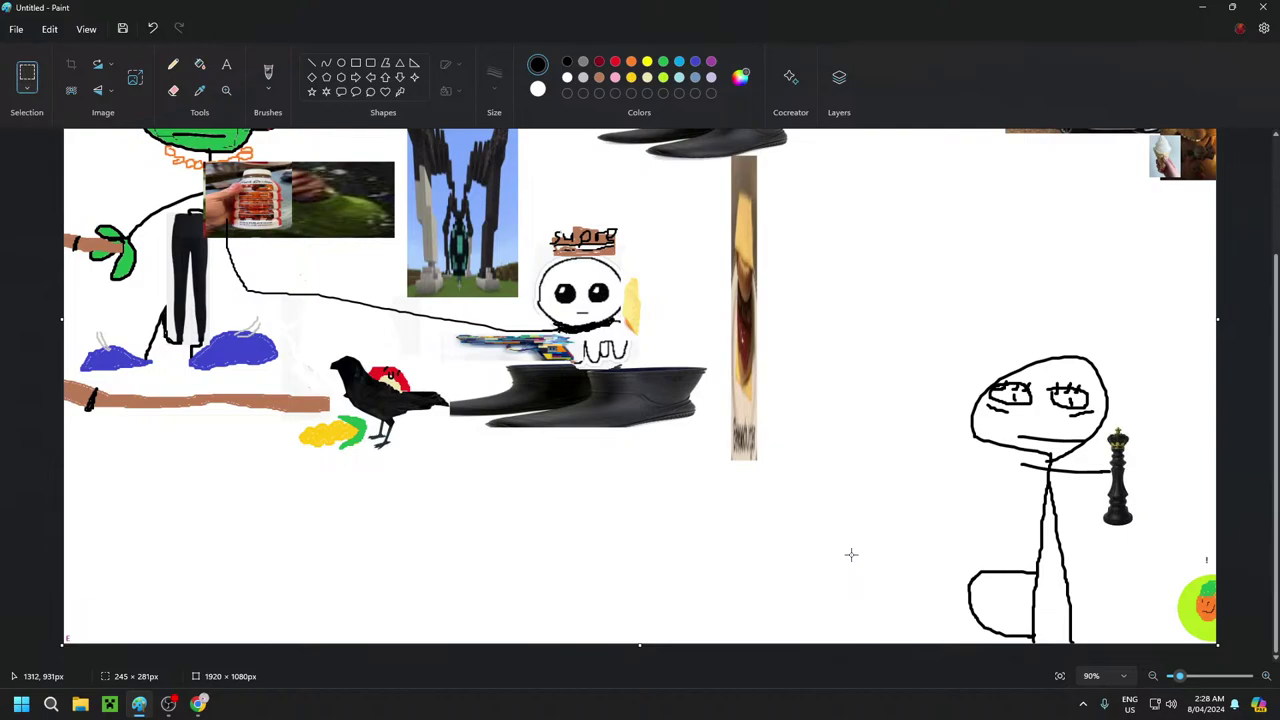
scroll(851, 554, "up", 2)
scroll(851, 554, "down", 2)
Switch to the YouTube page in Chrome and search for "ahsiblze"
mouse_move(195, 707)
left_click(199, 704)
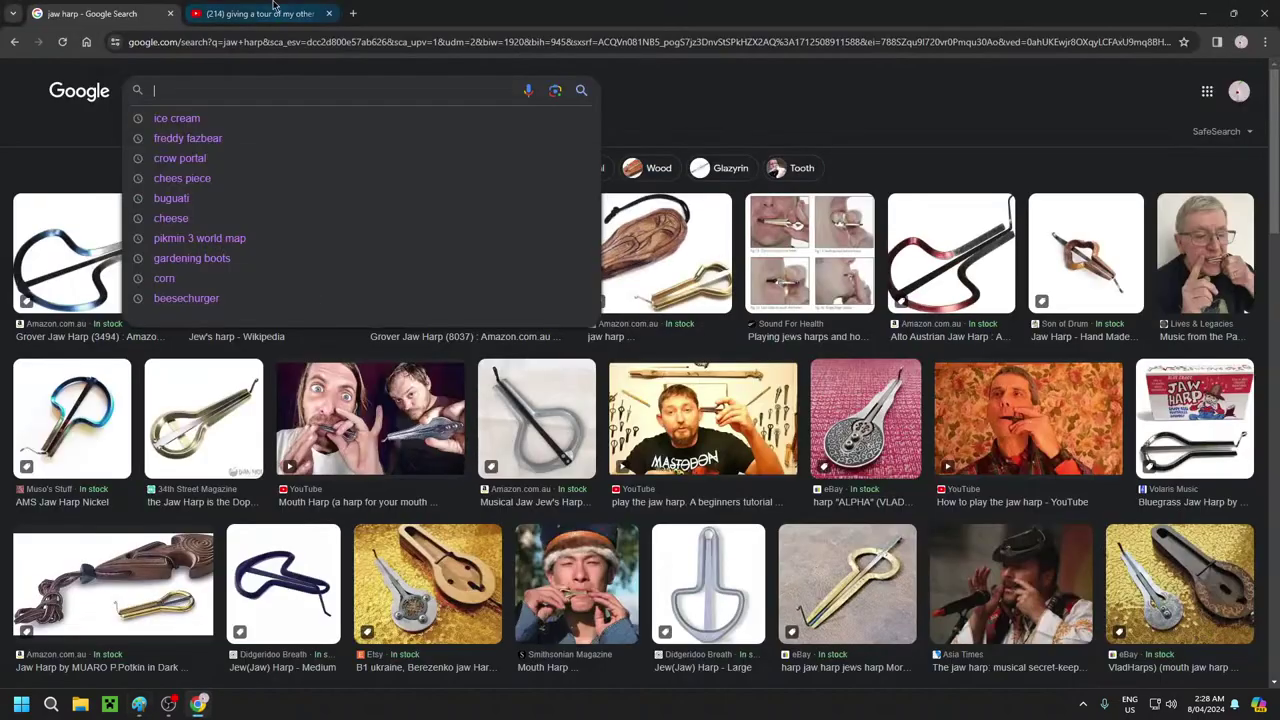
left_click(260, 13)
left_click(536, 77)
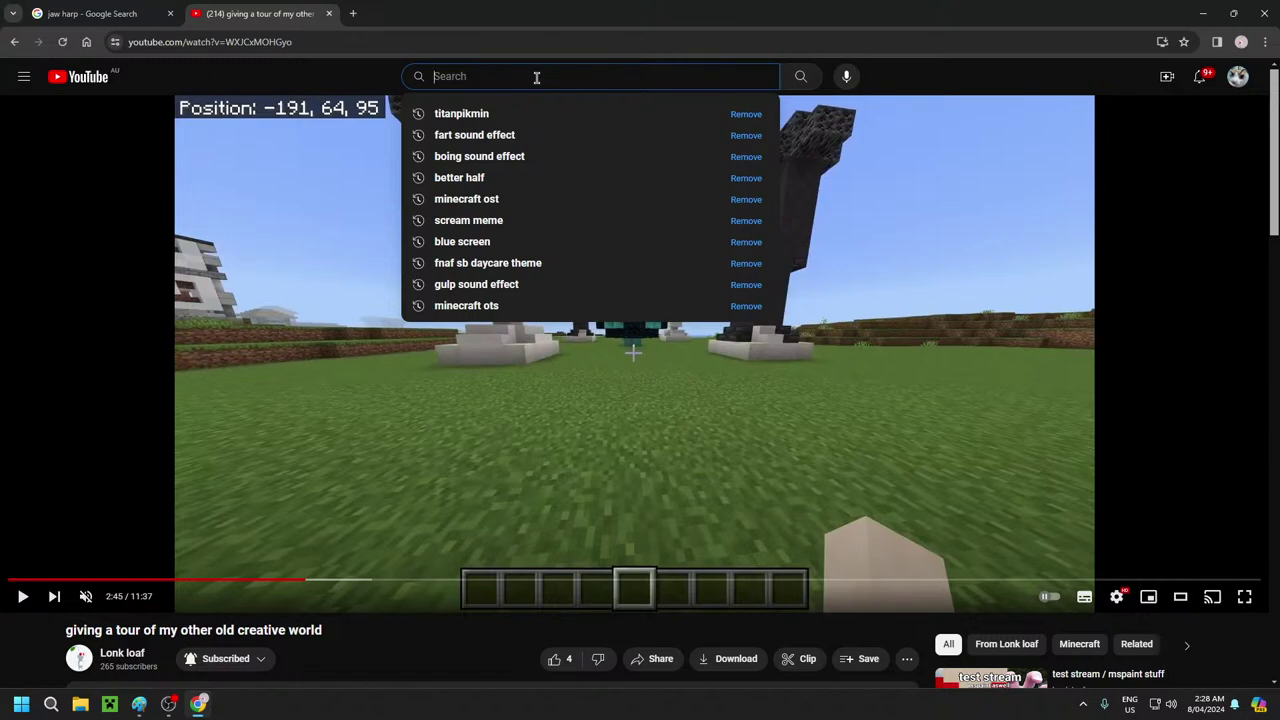
type("ahsb")
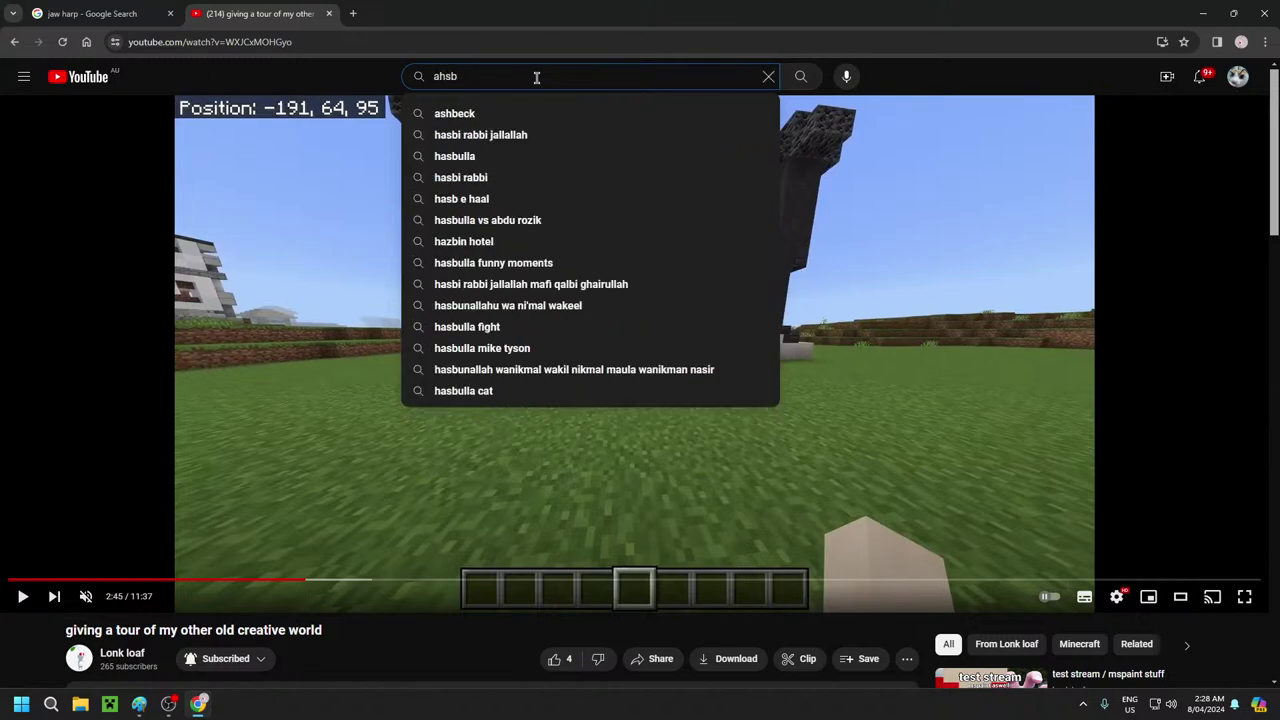
key("BackSpace")
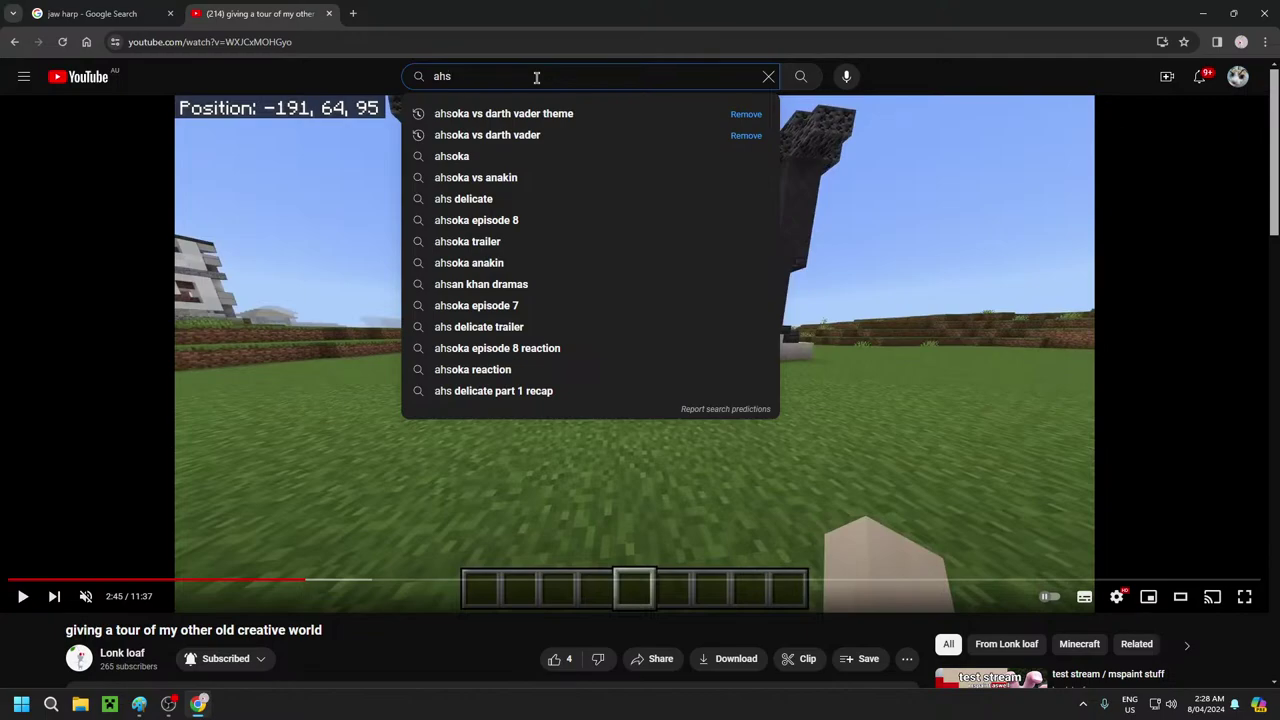
type("iblze")
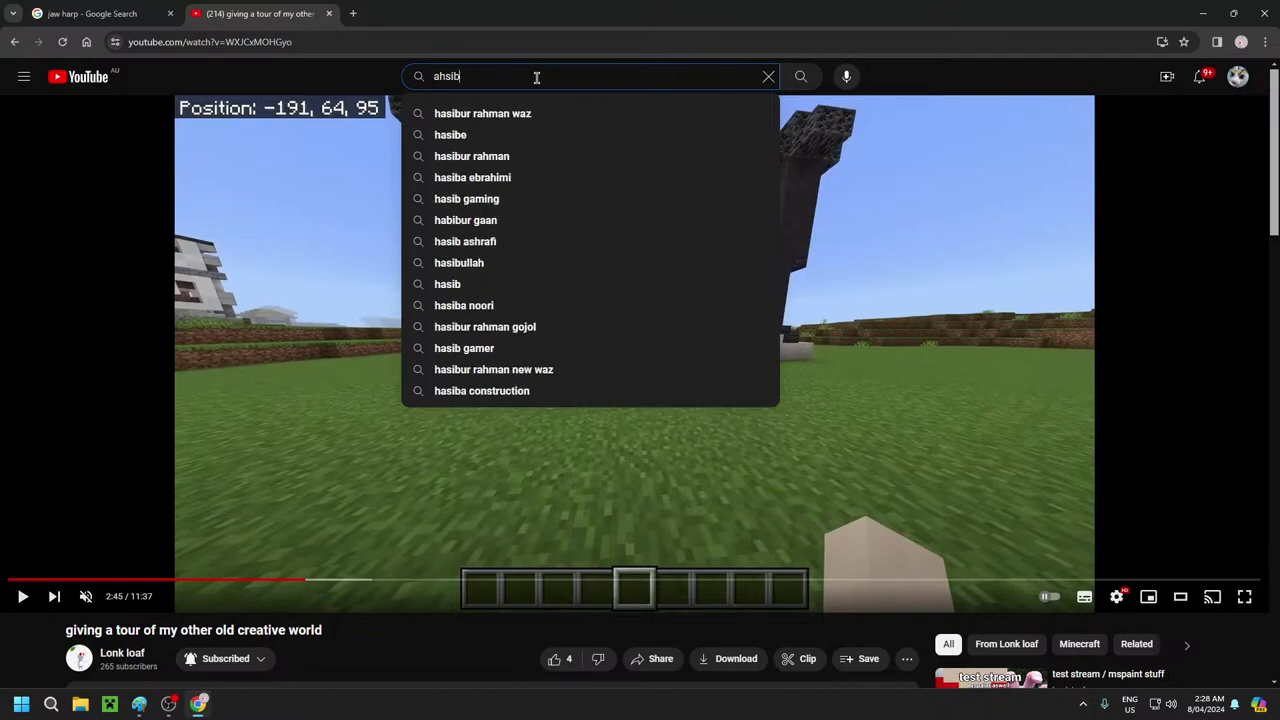
key("Return")
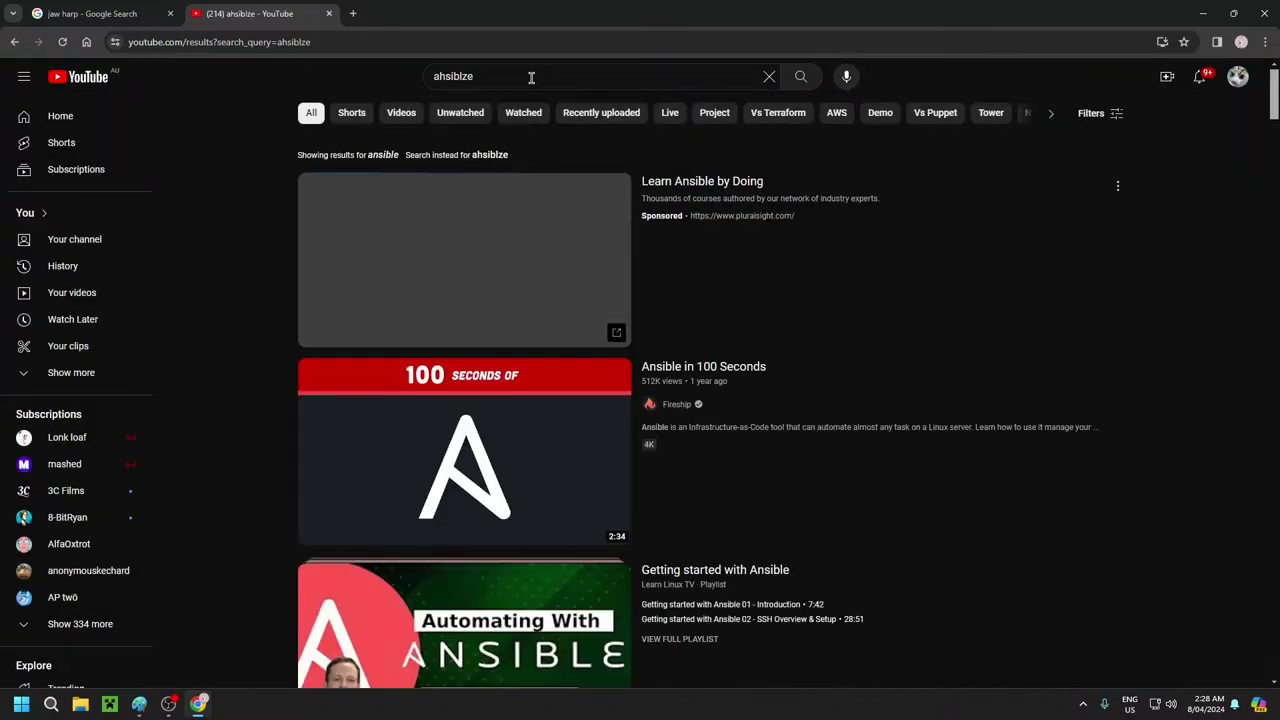
Correct the YouTube query to "ahsiblaze", search again, and open the AhsiBlazeVR channel from the results
left_click(532, 77)
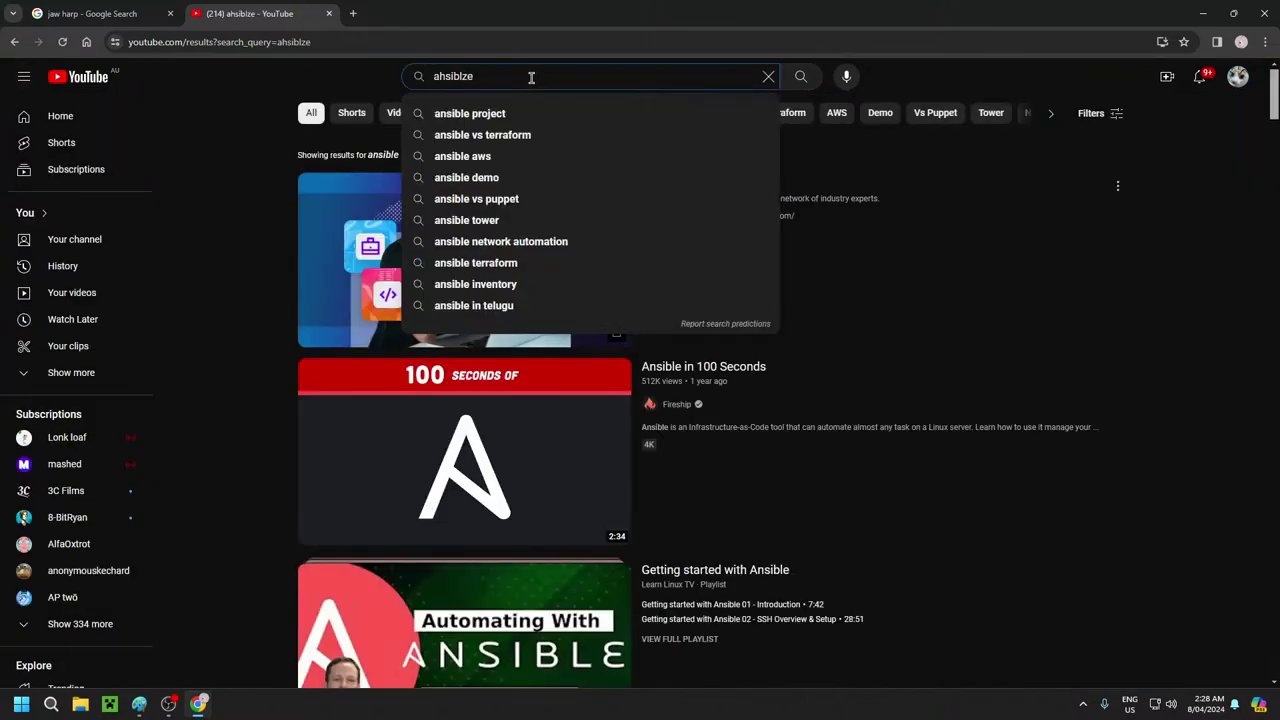
key("Left")
key("Left")
type("a")
key("Return")
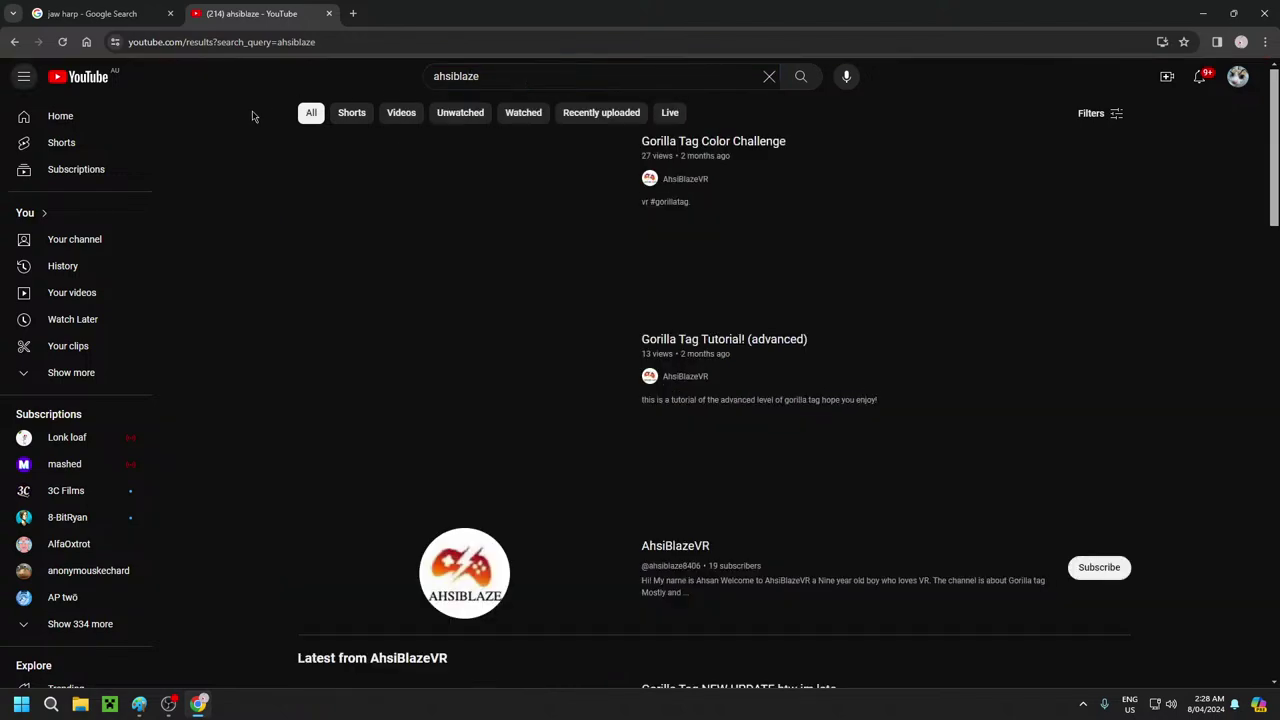
scroll(208, 130, "down", 3)
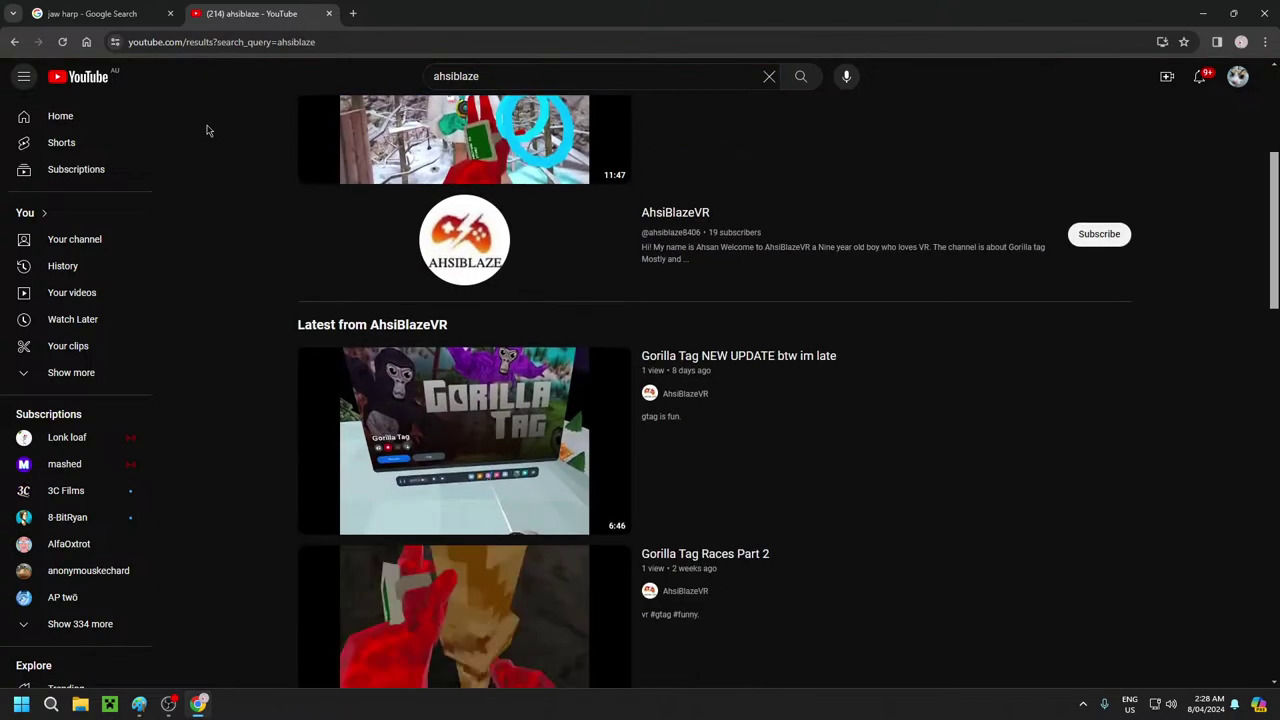
left_click(497, 256)
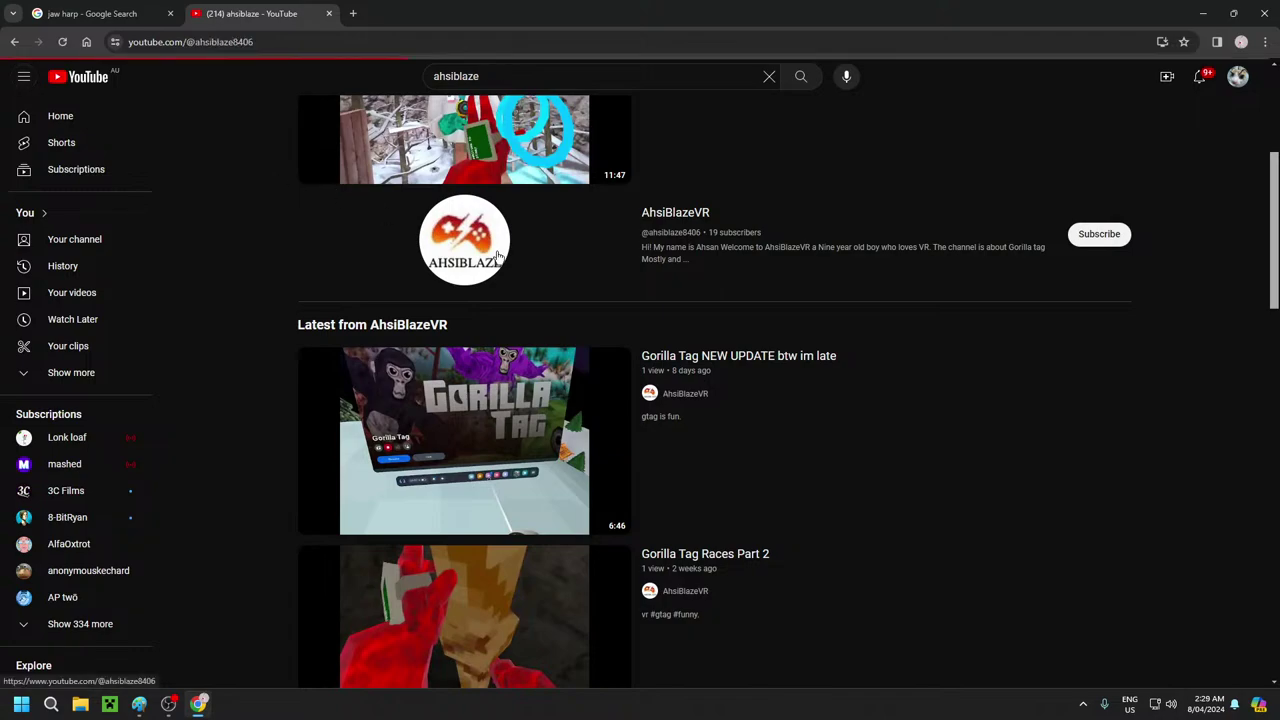
Open the video list of the AhsiBlazeVR channel and browse through its uploads
left_click(352, 245)
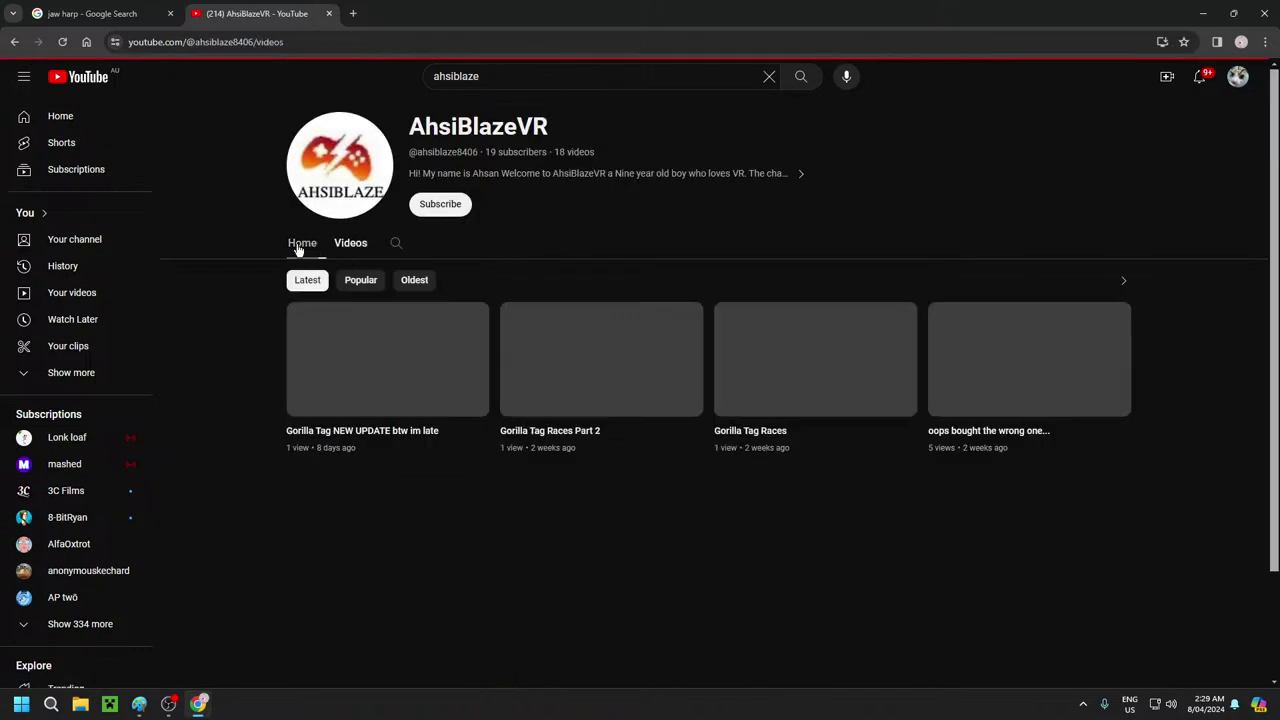
scroll(248, 237, "down", 2)
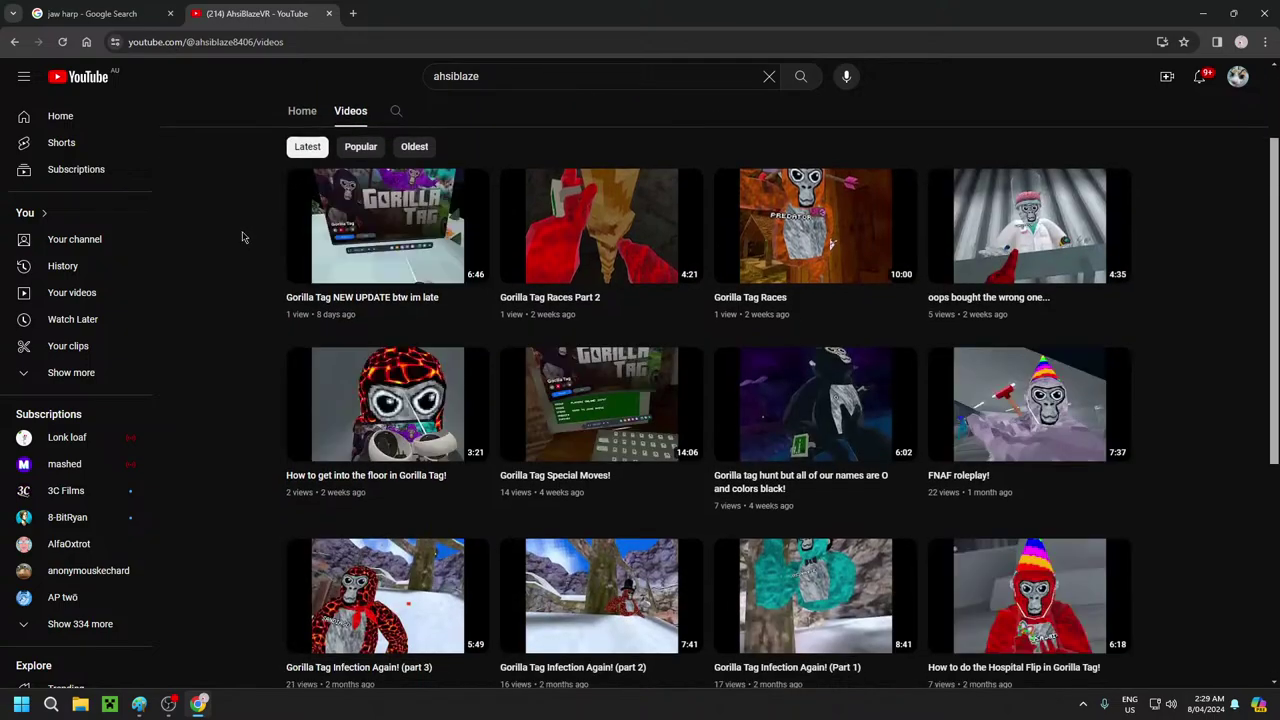
scroll(246, 232, "down", 4)
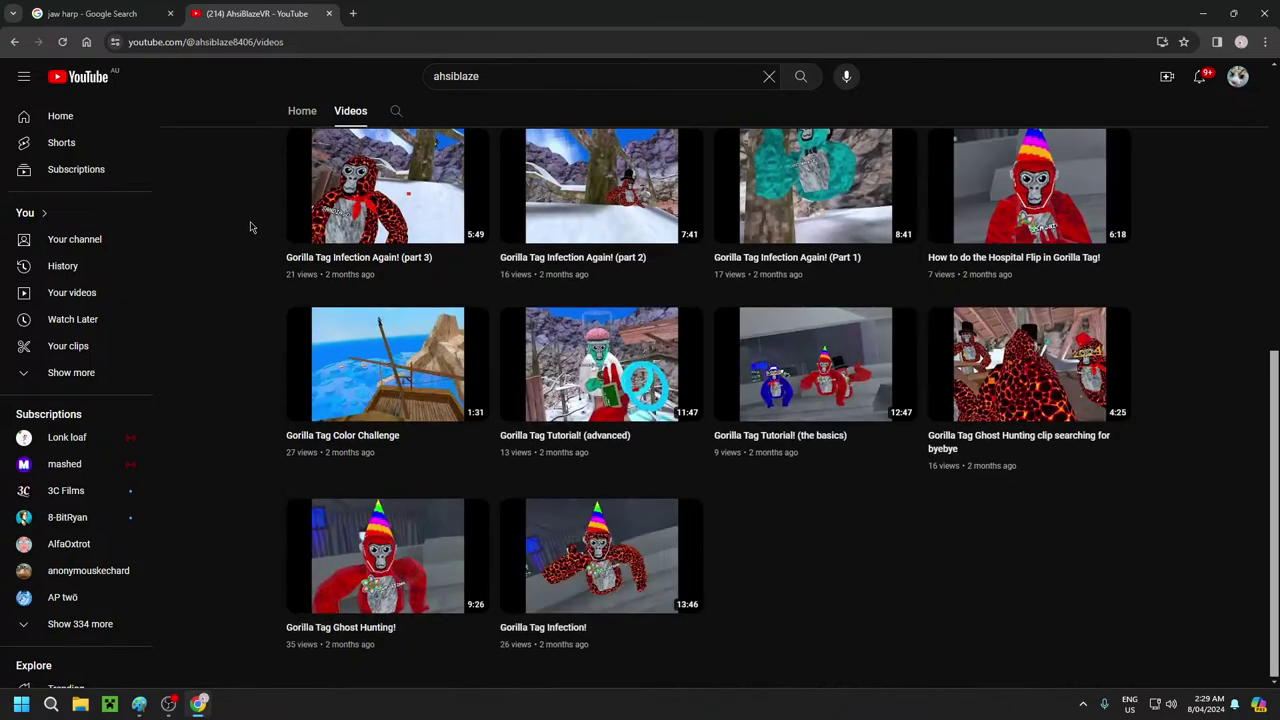
scroll(250, 228, "up", 3)
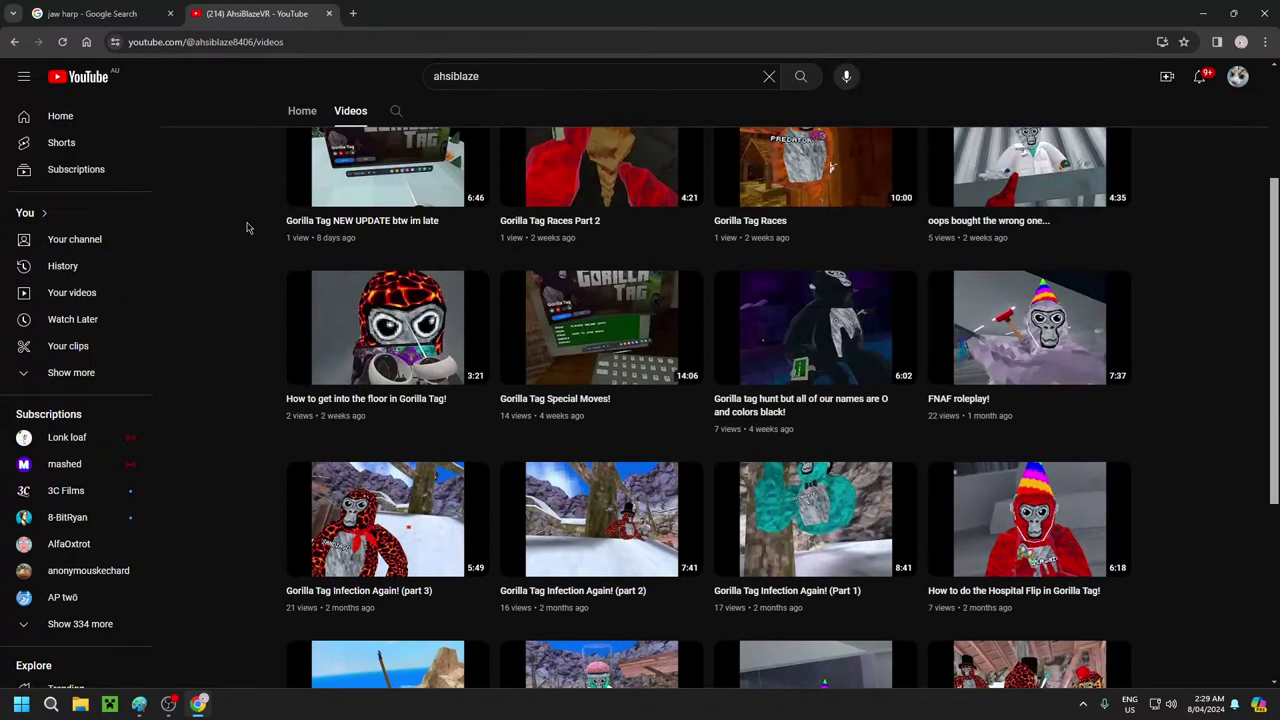
Return to the "ahsiblaze" search results and look through the videos listed there
left_click(11, 48)
left_click(11, 50)
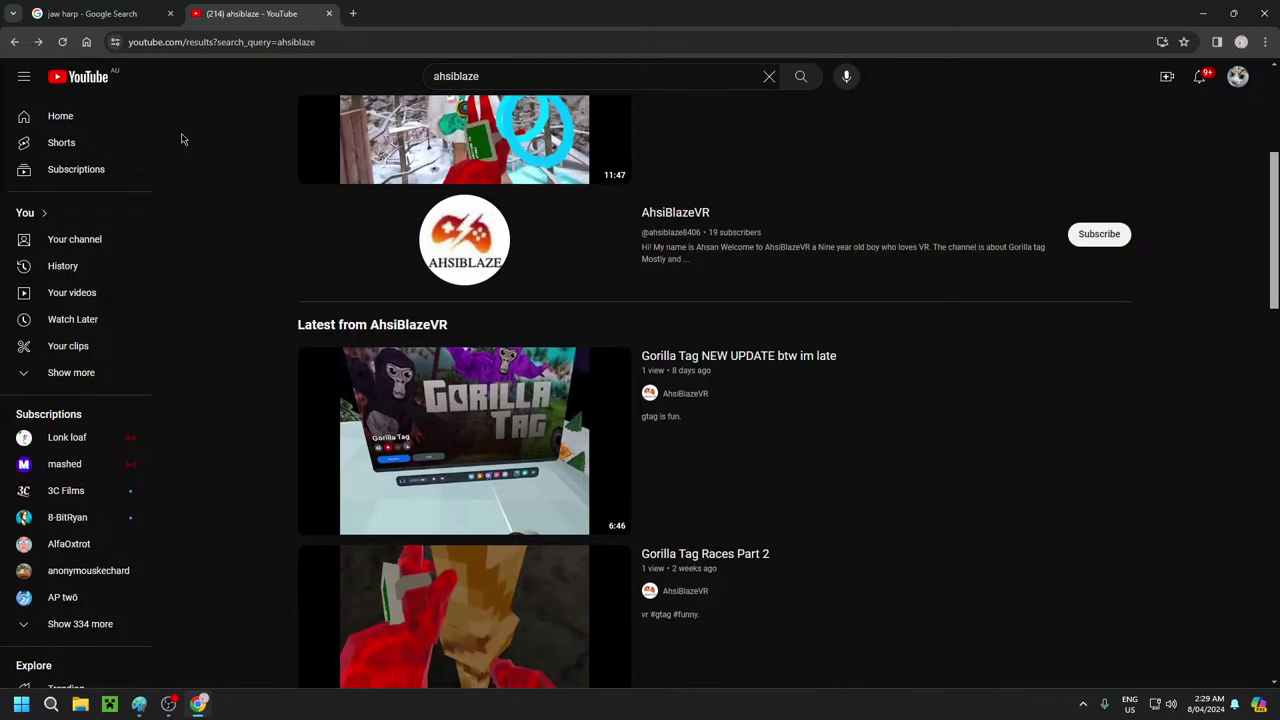
scroll(180, 214, "down", 6)
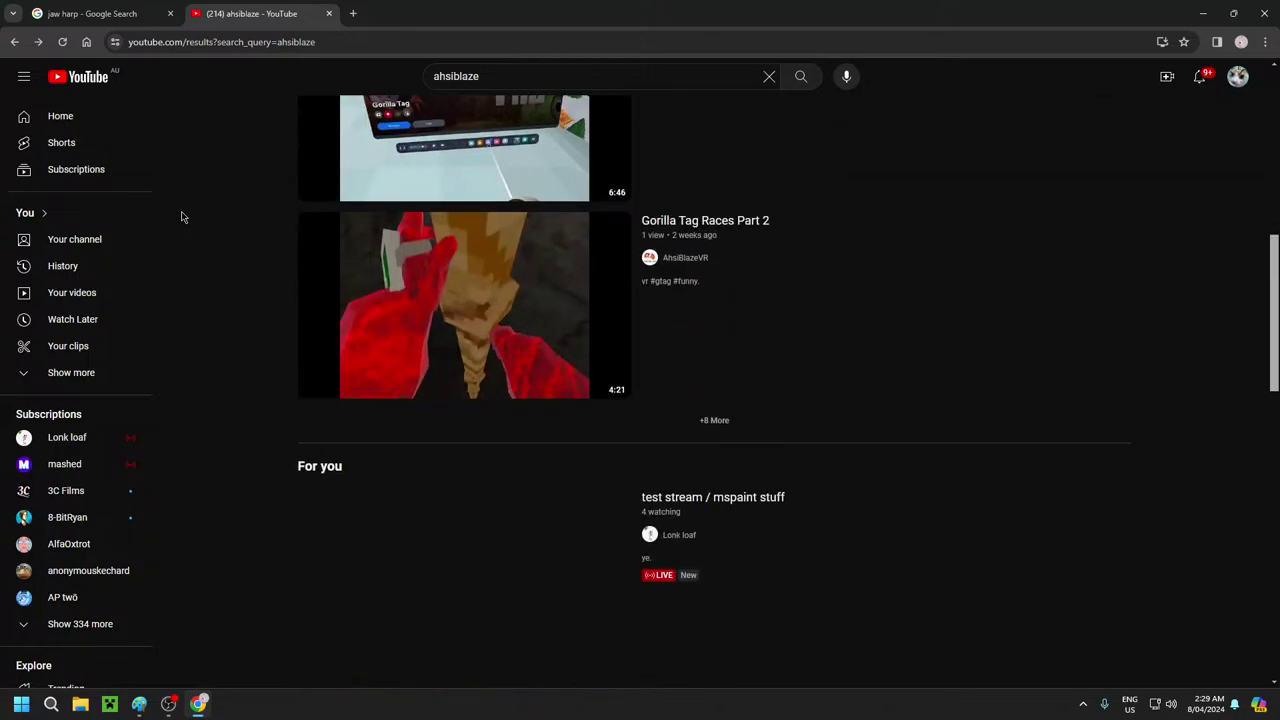
scroll(180, 214, "up", 1)
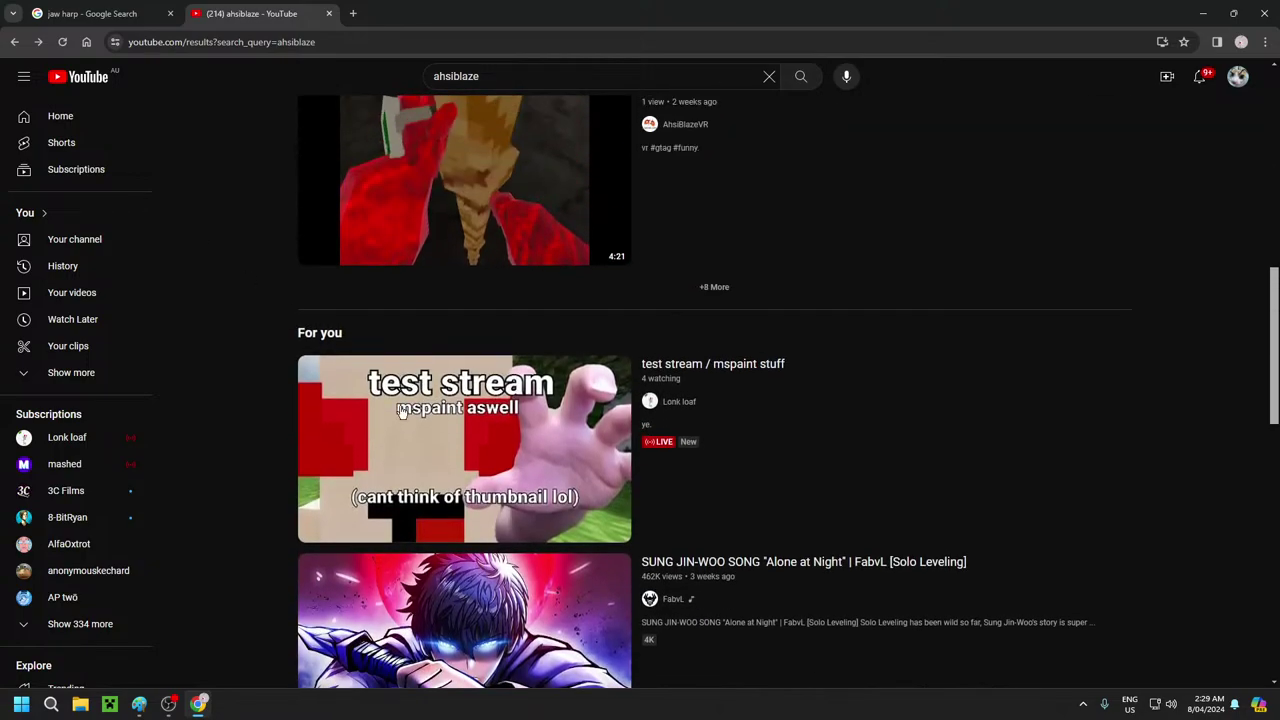
scroll(206, 367, "up", 1)
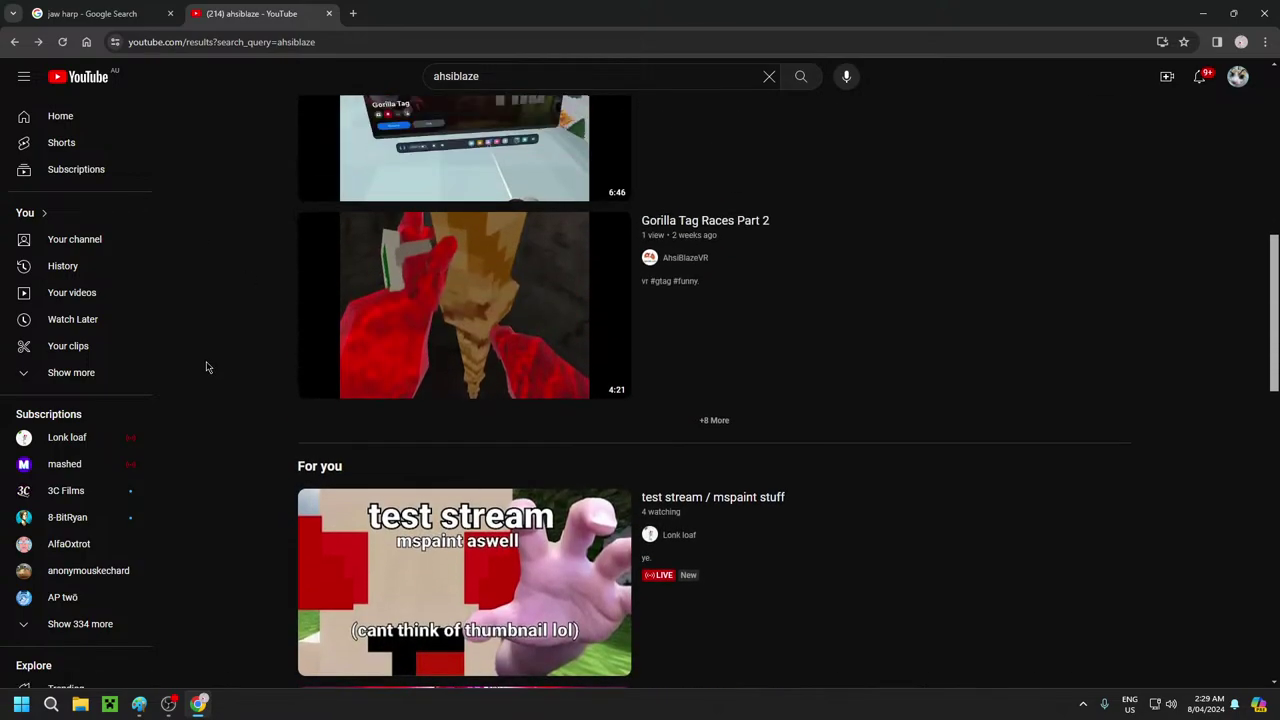
scroll(206, 367, "up", 3)
scroll(206, 367, "up", 2)
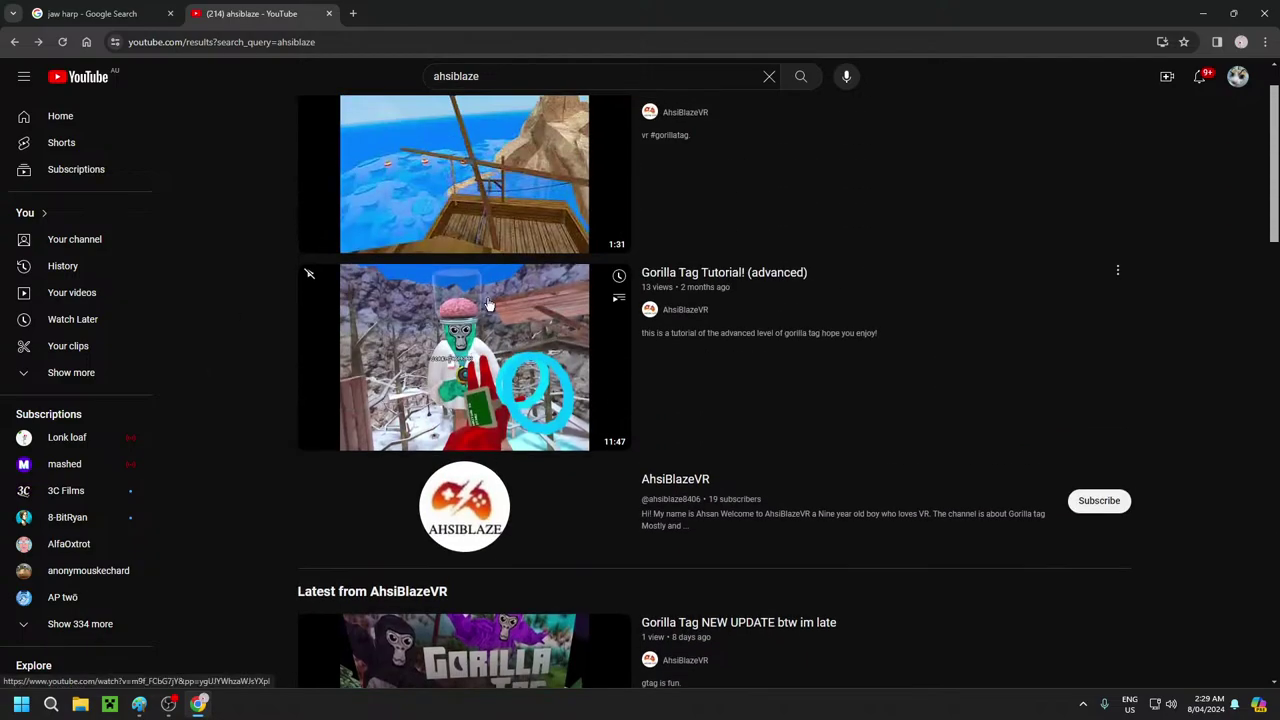
Leave YouTube and switch back to Paint to look over the collage
left_click(118, 18)
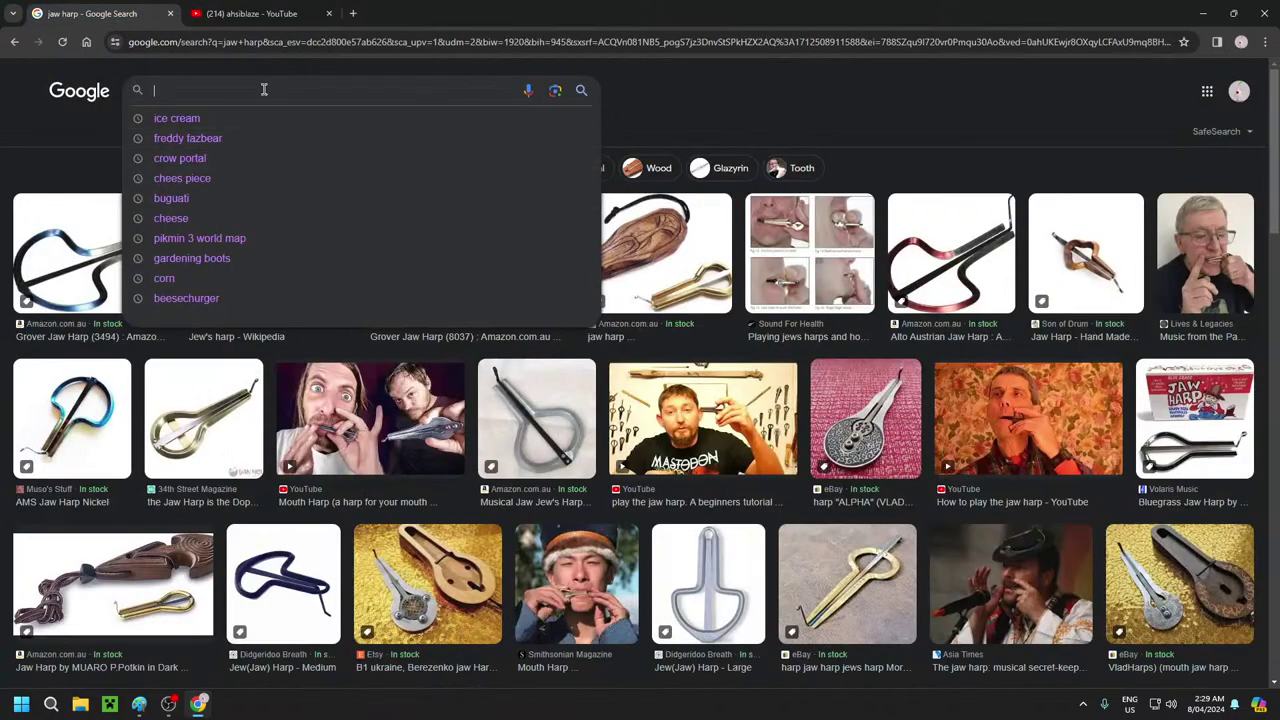
left_click(140, 704)
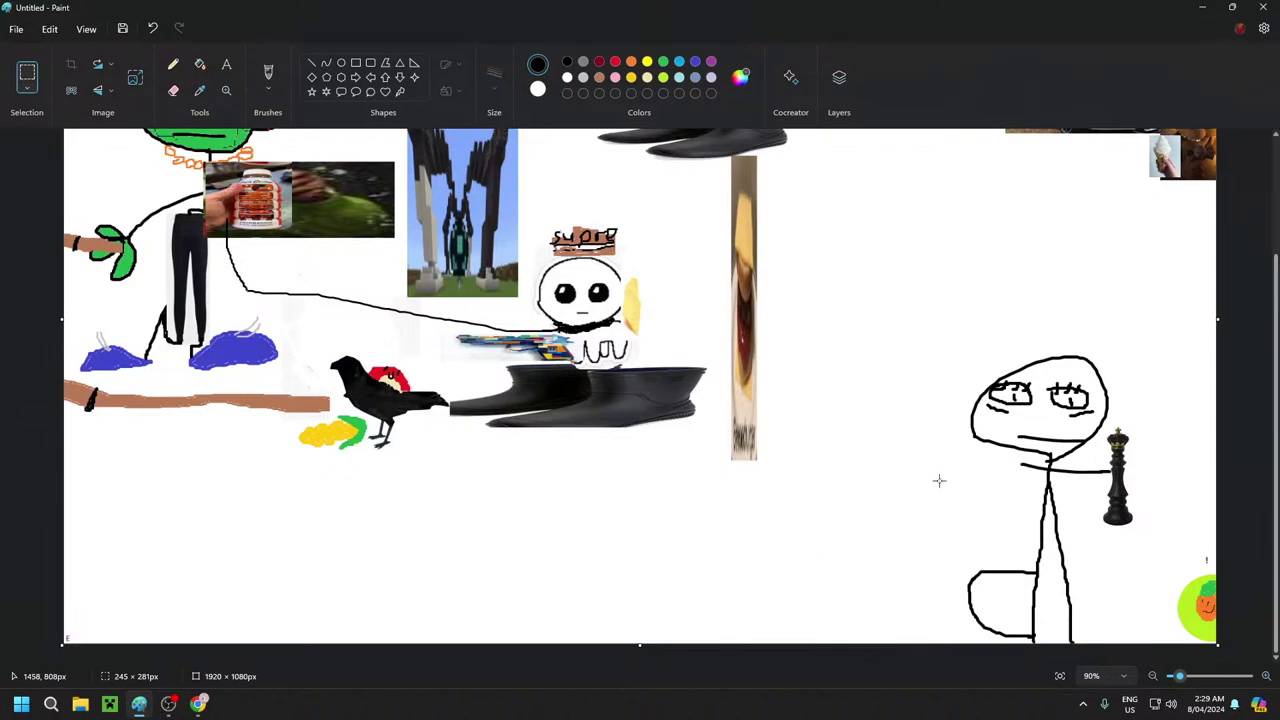
scroll(937, 480, "up", 3)
scroll(941, 479, "down", 1)
scroll(941, 479, "down", 1)
Check the stream in OBS, and return to Paint to review the collage from the globe down to the stick figure
left_click(168, 704)
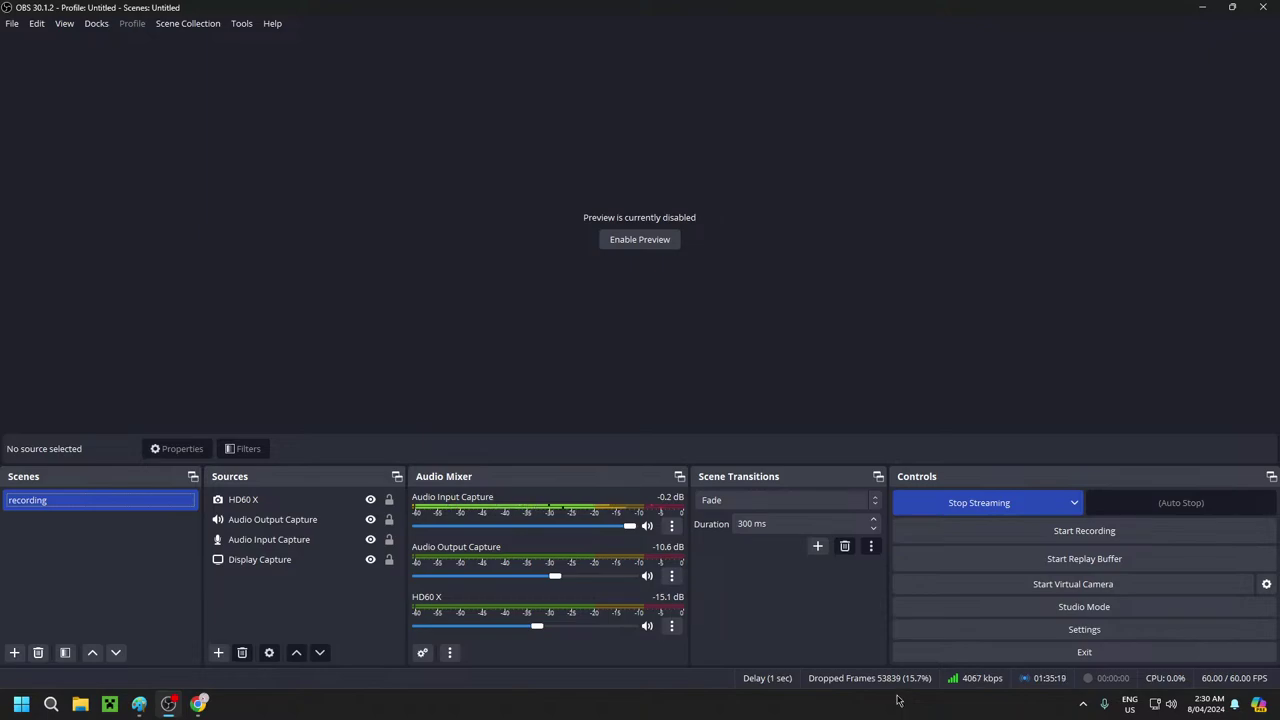
left_click(1202, 7)
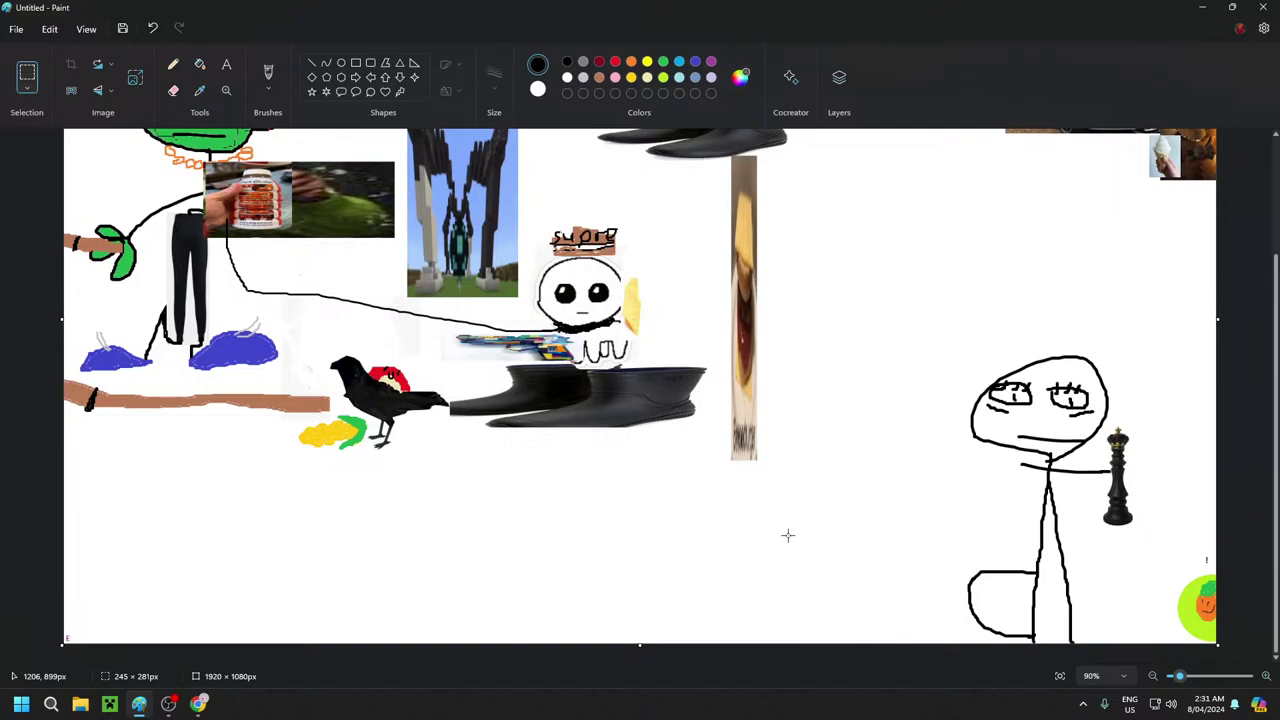
scroll(840, 469, "up", 1)
scroll(794, 487, "down", 1)
scroll(890, 577, "up", 3)
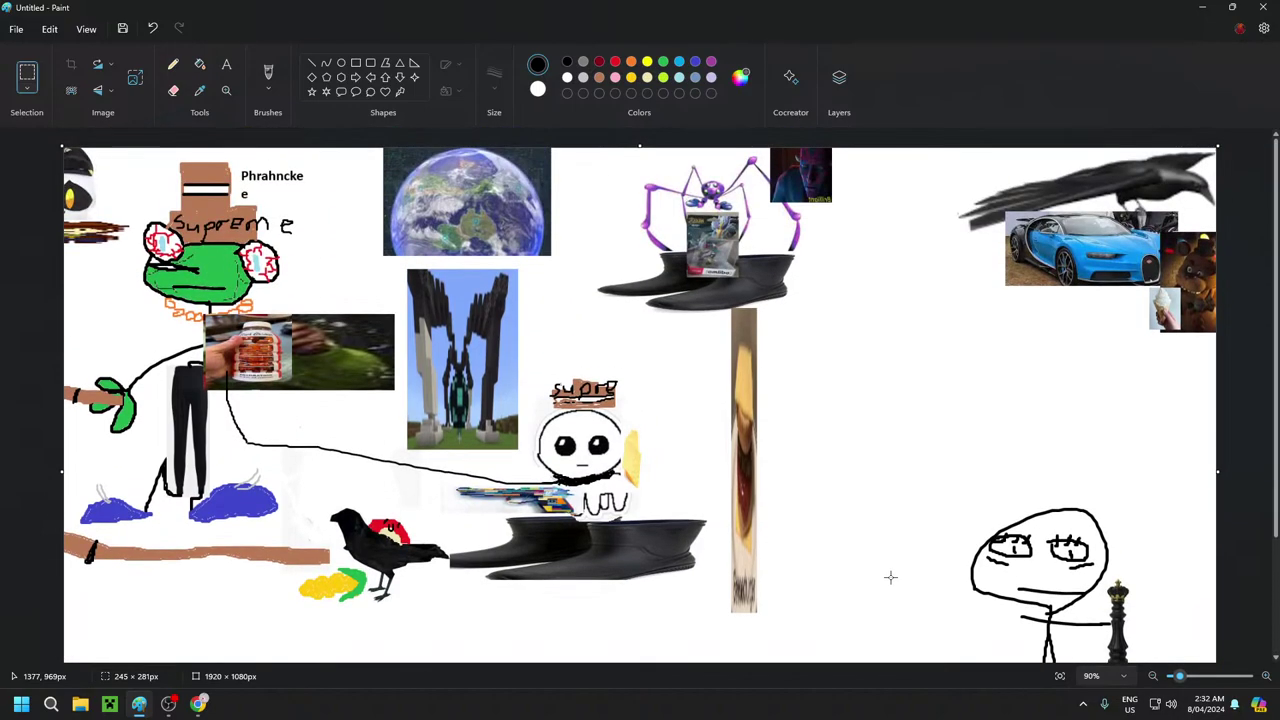
scroll(888, 577, "down", 3)
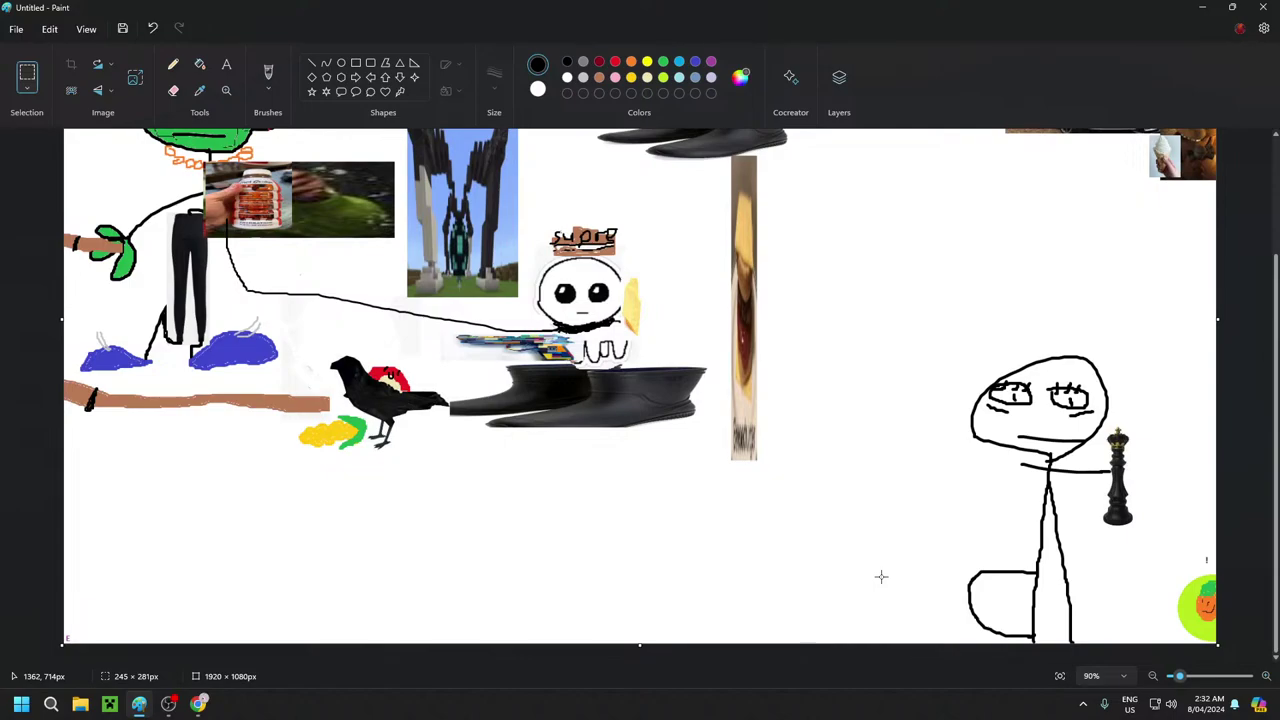
scroll(978, 418, "up", 1)
scroll(977, 420, "down", 1)
Brush two black floppy ears, a nose and a slanted line beside the body onto the stick figure holding the chess piece
left_click(268, 75)
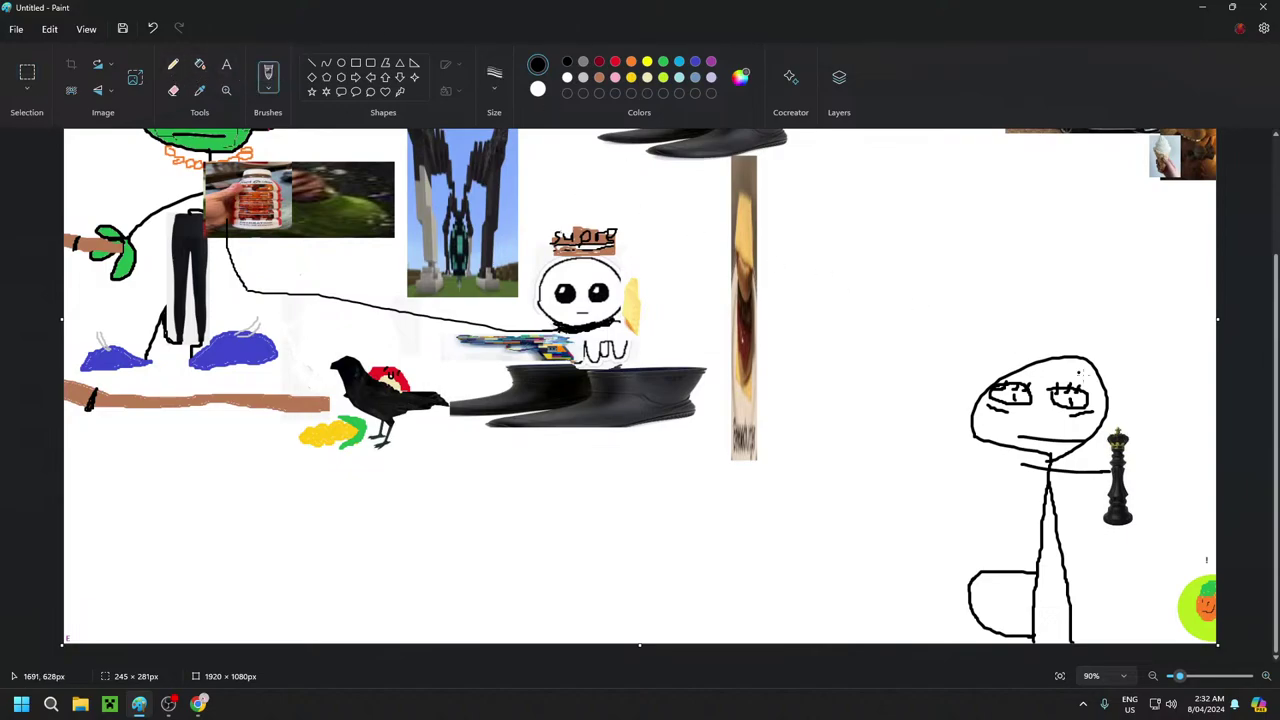
mouse_move(996, 382)
left_mouse_down()
mouse_move(950, 362)
mouse_move(954, 351)
mouse_move(1013, 369)
left_mouse_up()
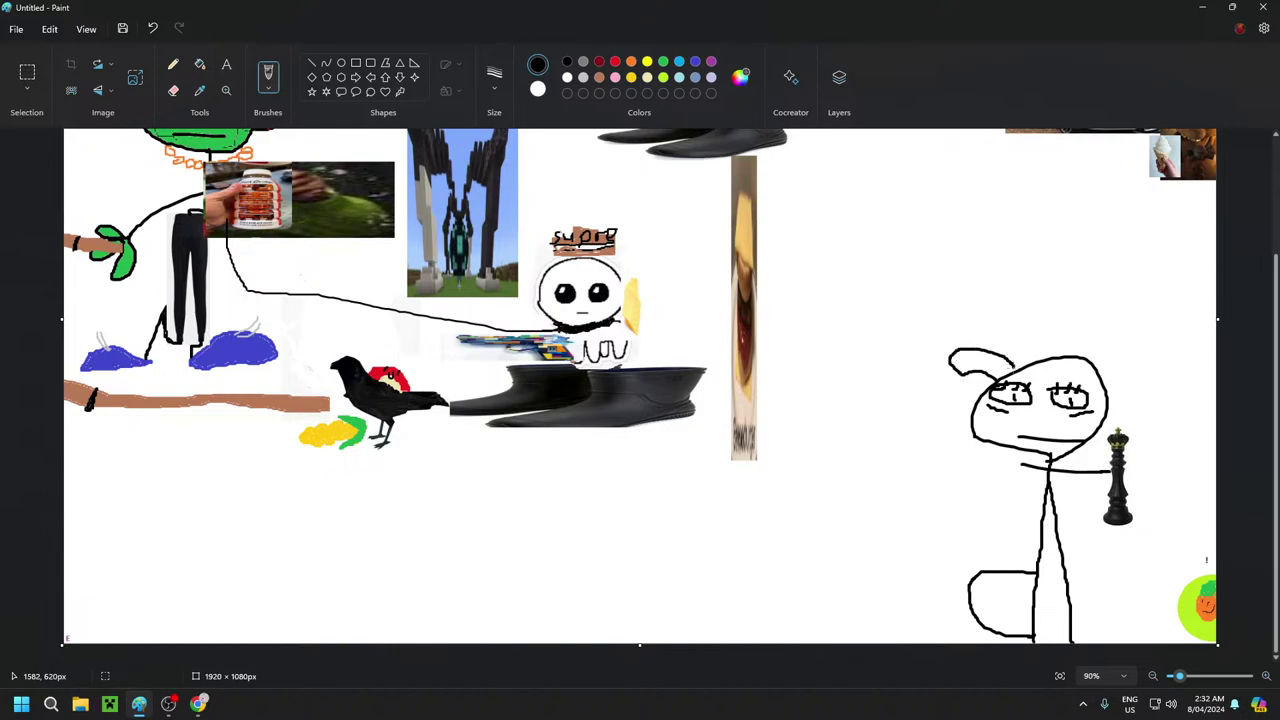
mouse_move(1092, 364)
left_mouse_down()
mouse_move(1122, 374)
mouse_move(1108, 385)
mouse_move(1098, 373)
left_mouse_up()
left_click_drag(1040, 566, 955, 543)
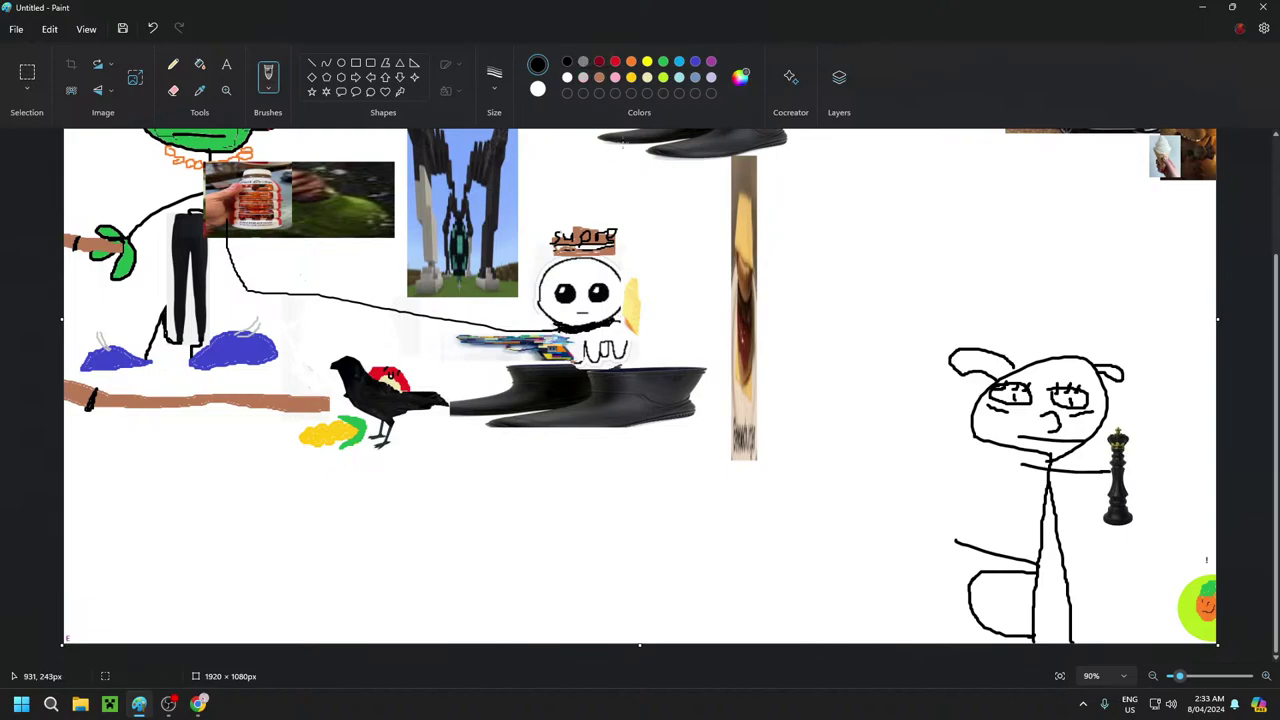
Fill the stick figure's head with grey, and undo the grey fill attempted on its left ear
scroll(583, 74, "up", 3)
left_click(583, 74)
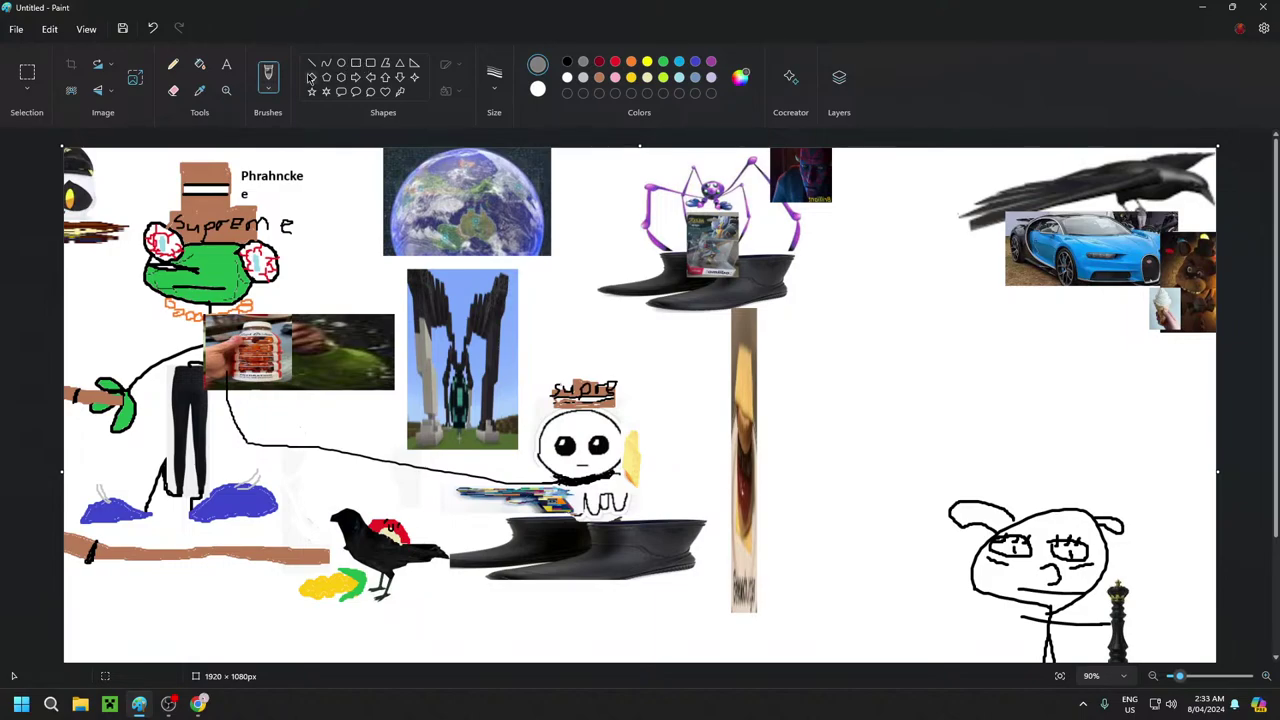
left_click(200, 66)
scroll(1034, 457, "down", 3)
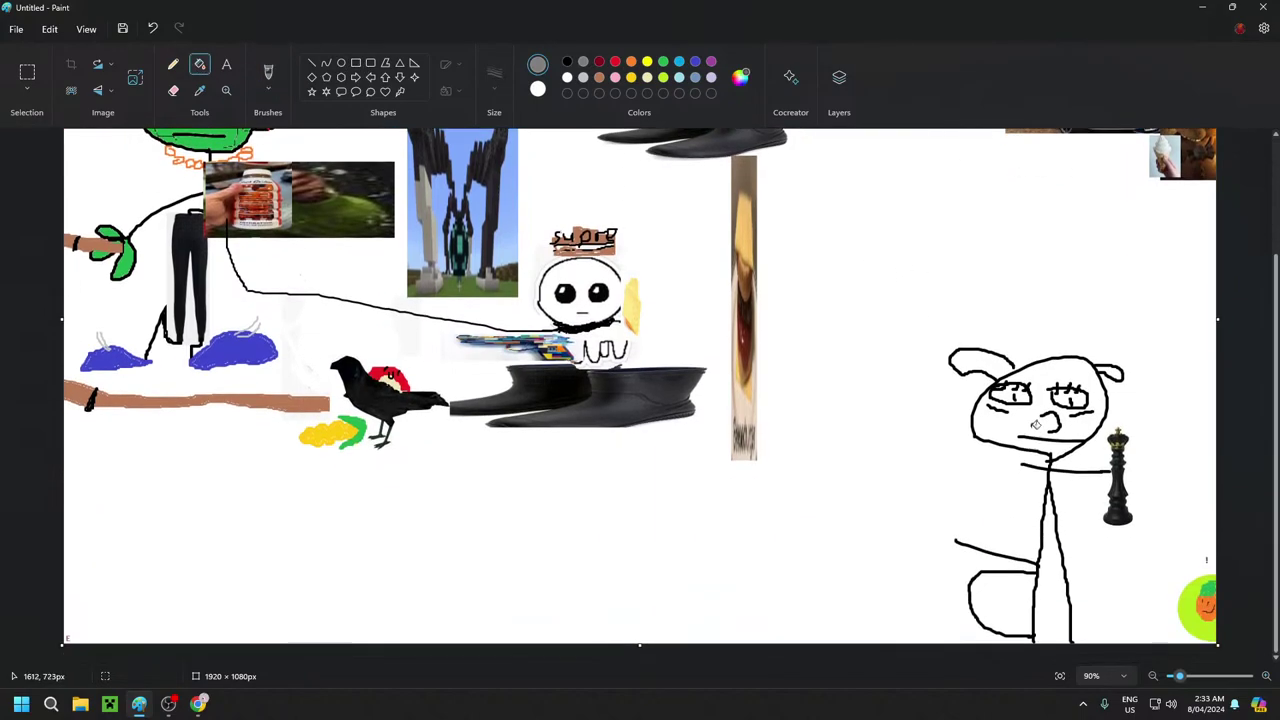
left_click(1030, 376)
left_click(1002, 362)
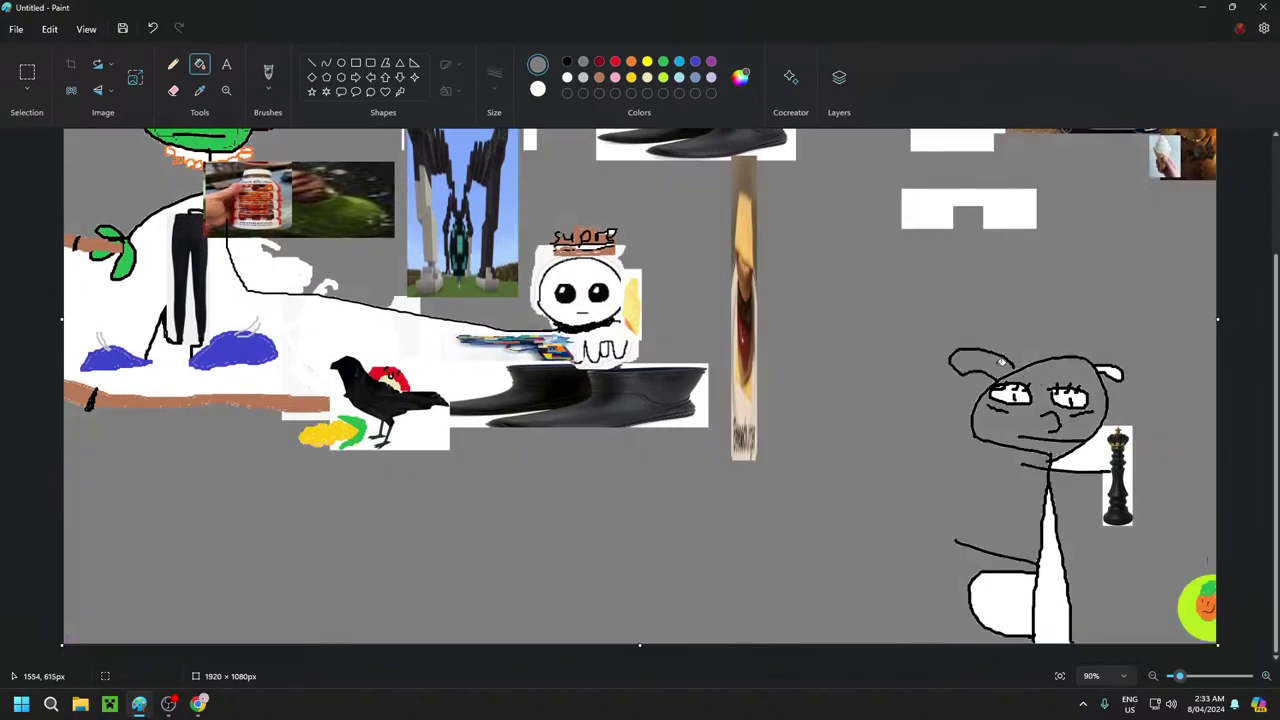
left_click(153, 28)
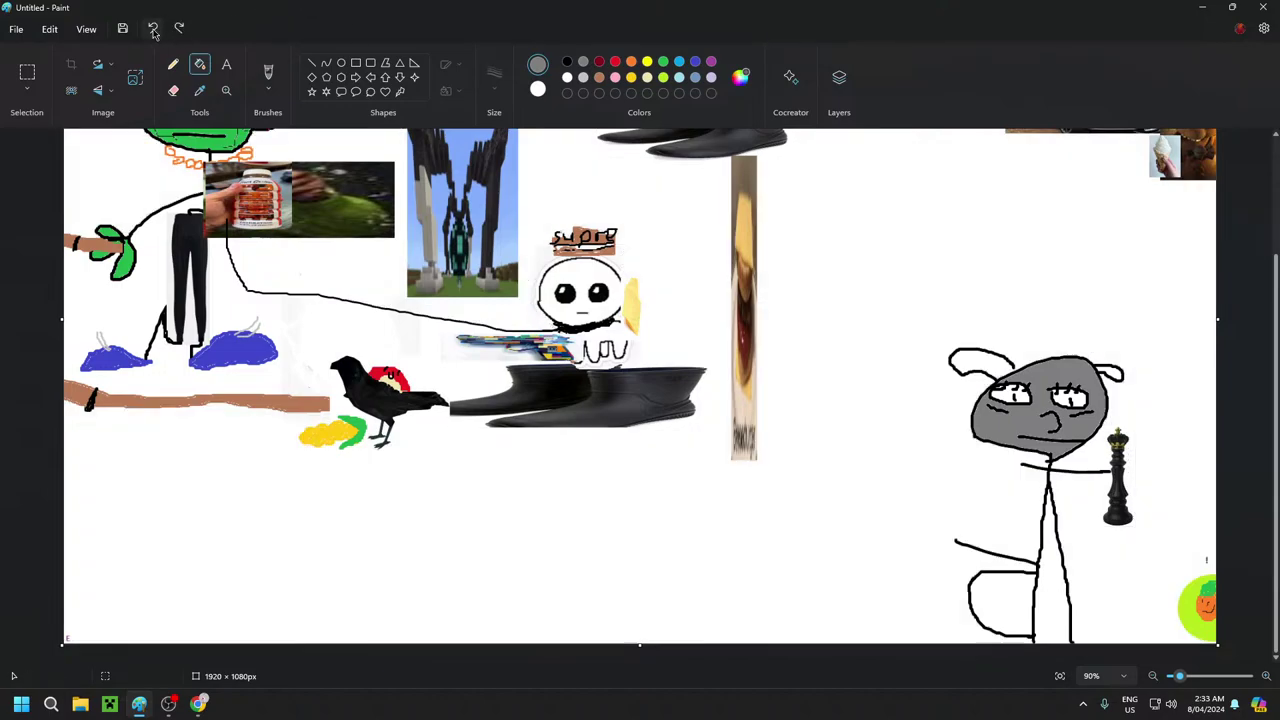
Close the gap between the stick figure's left ear and head with a black brush mark
left_click(567, 62)
left_click(268, 72)
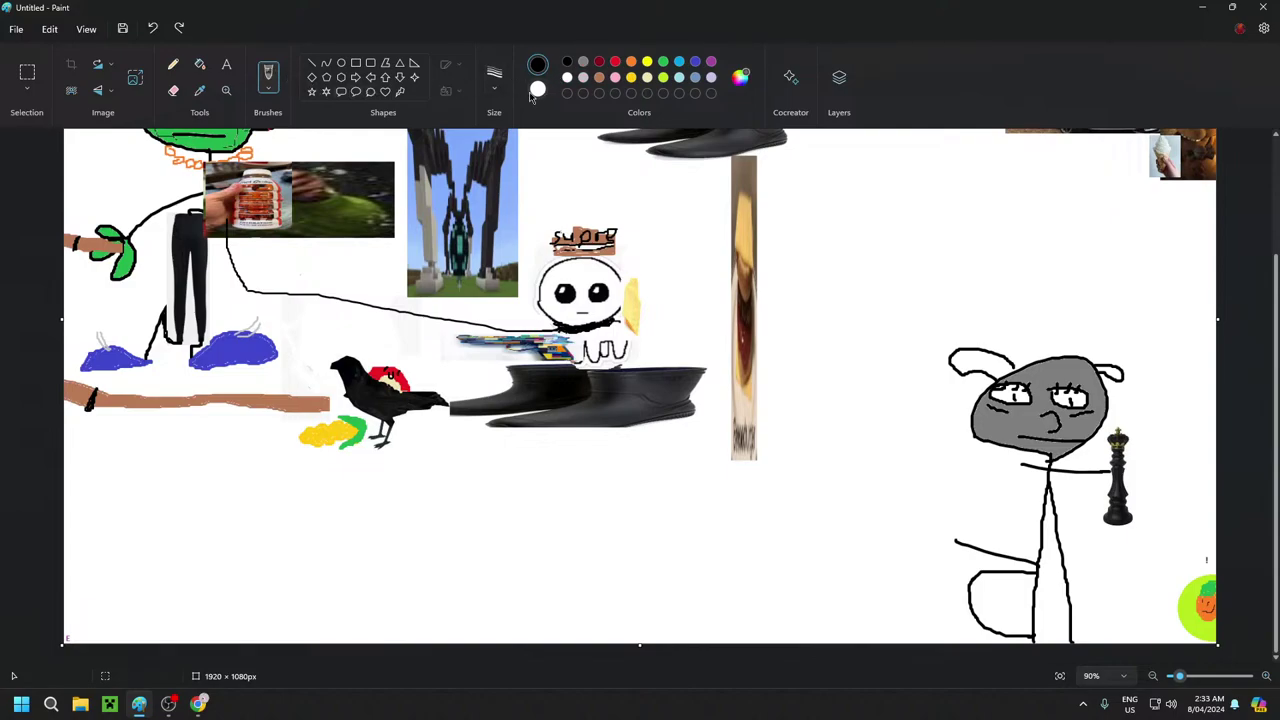
left_click(268, 72)
left_click(1013, 365)
Try a black fill on the stick figure's left ear, undo it, and fill both ears with grey
left_click(200, 65)
left_click(974, 366)
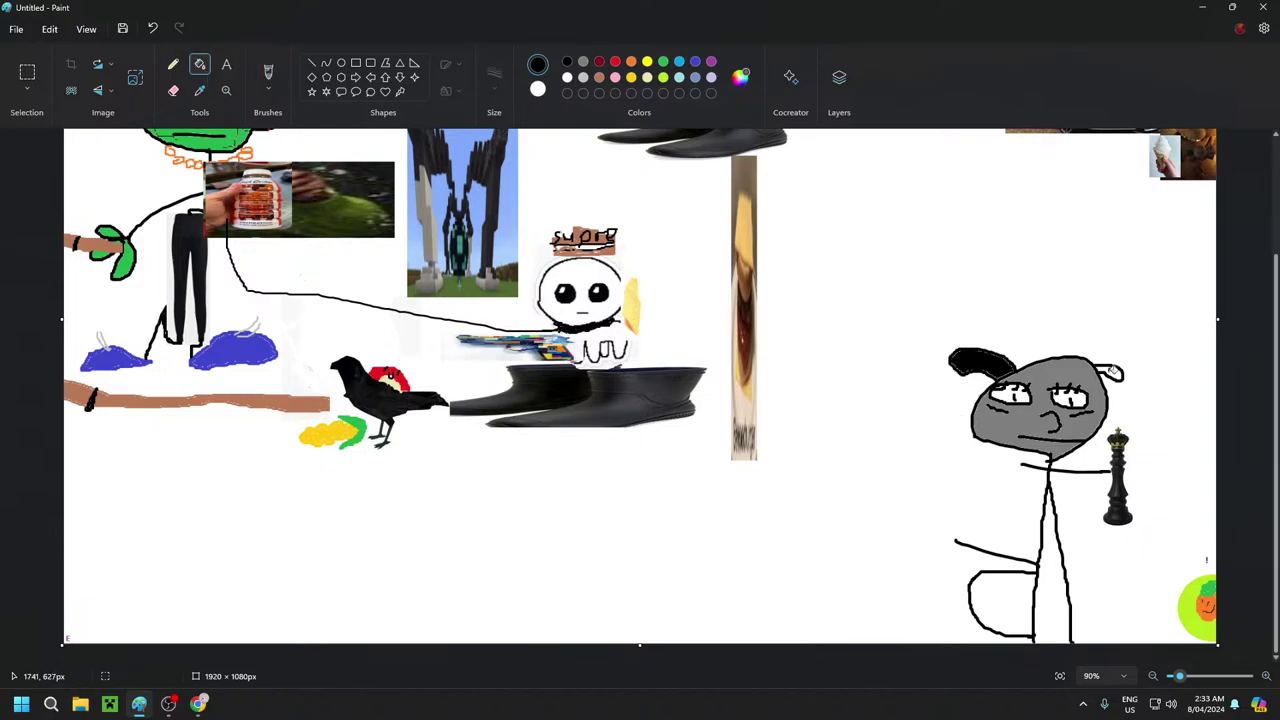
left_click(155, 30)
left_click(583, 62)
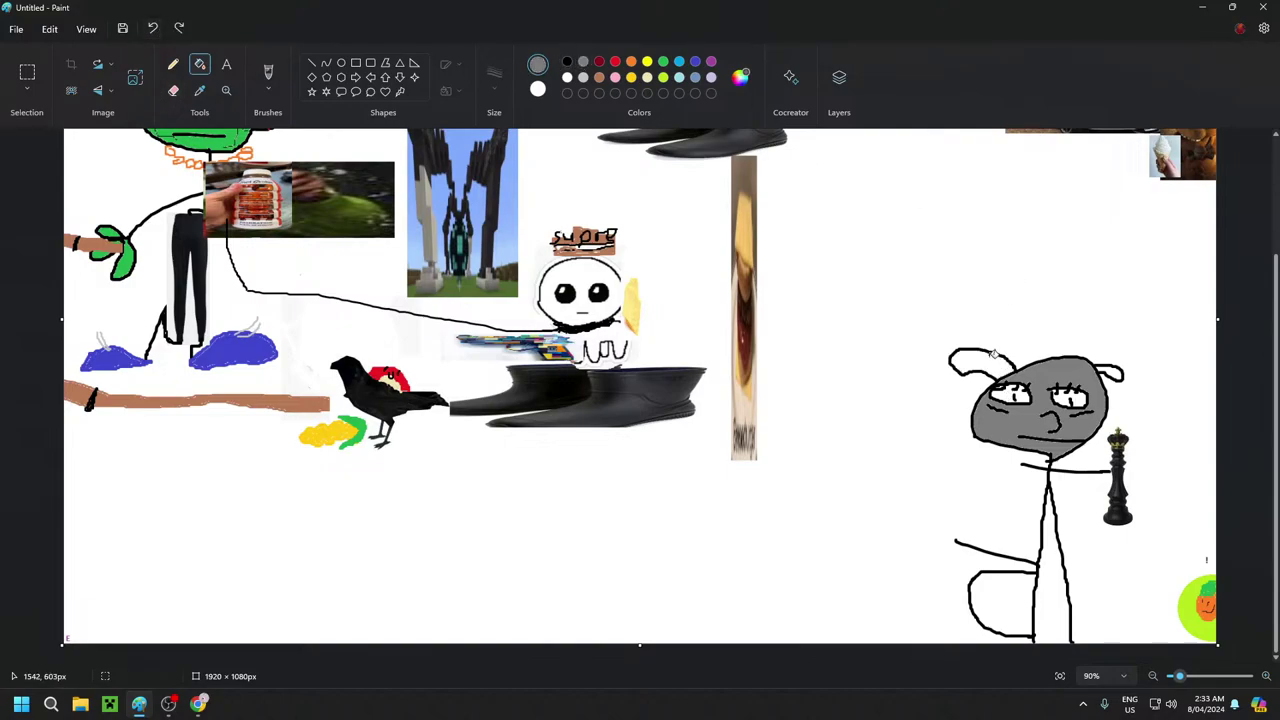
left_click(994, 354)
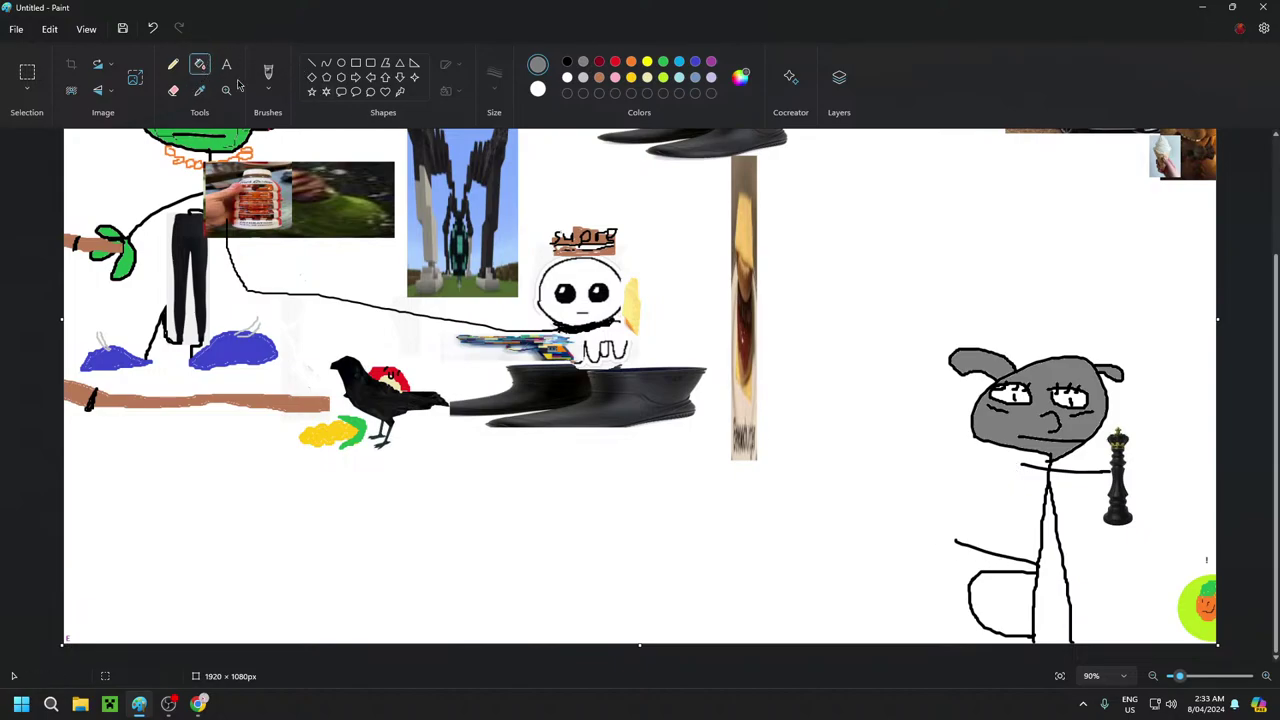
Fill the stick figure's triangular body and the rounded shape attached to it with pink
left_click(615, 77)
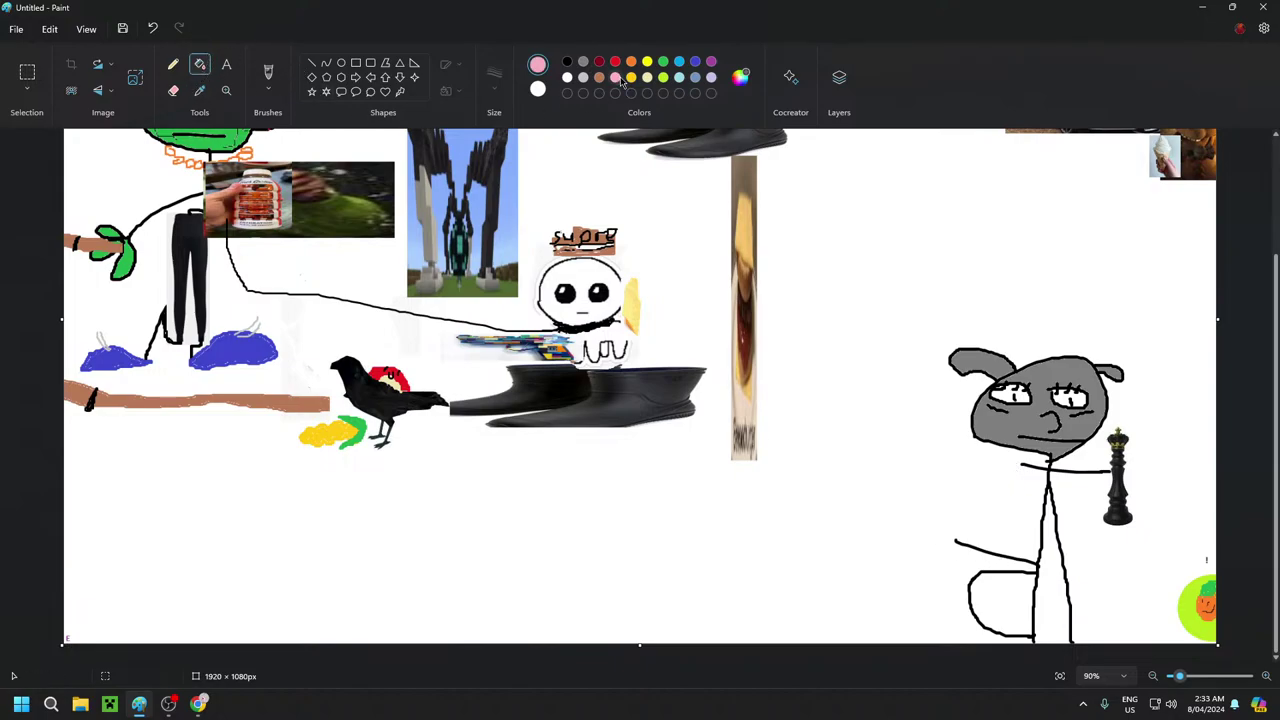
left_click(1047, 587)
left_click(1000, 604)
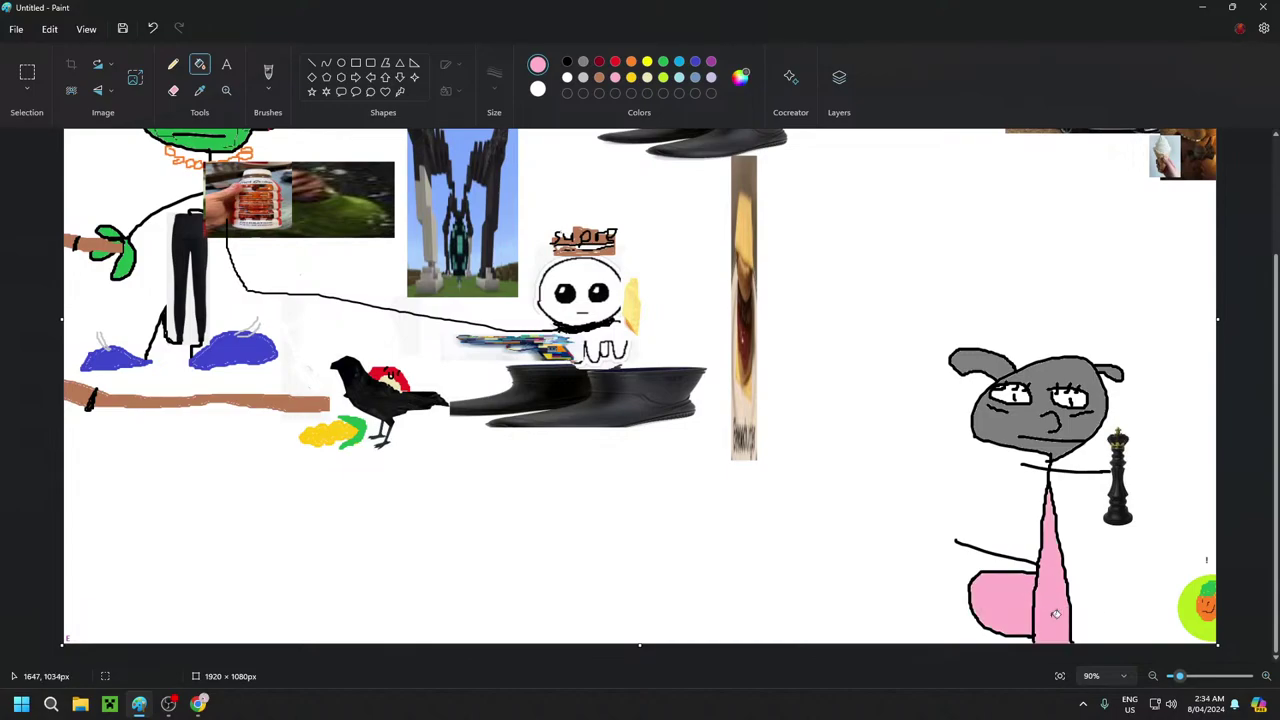
Switch to Chrome and search Google Images for "wobble dog"
left_click(198, 704)
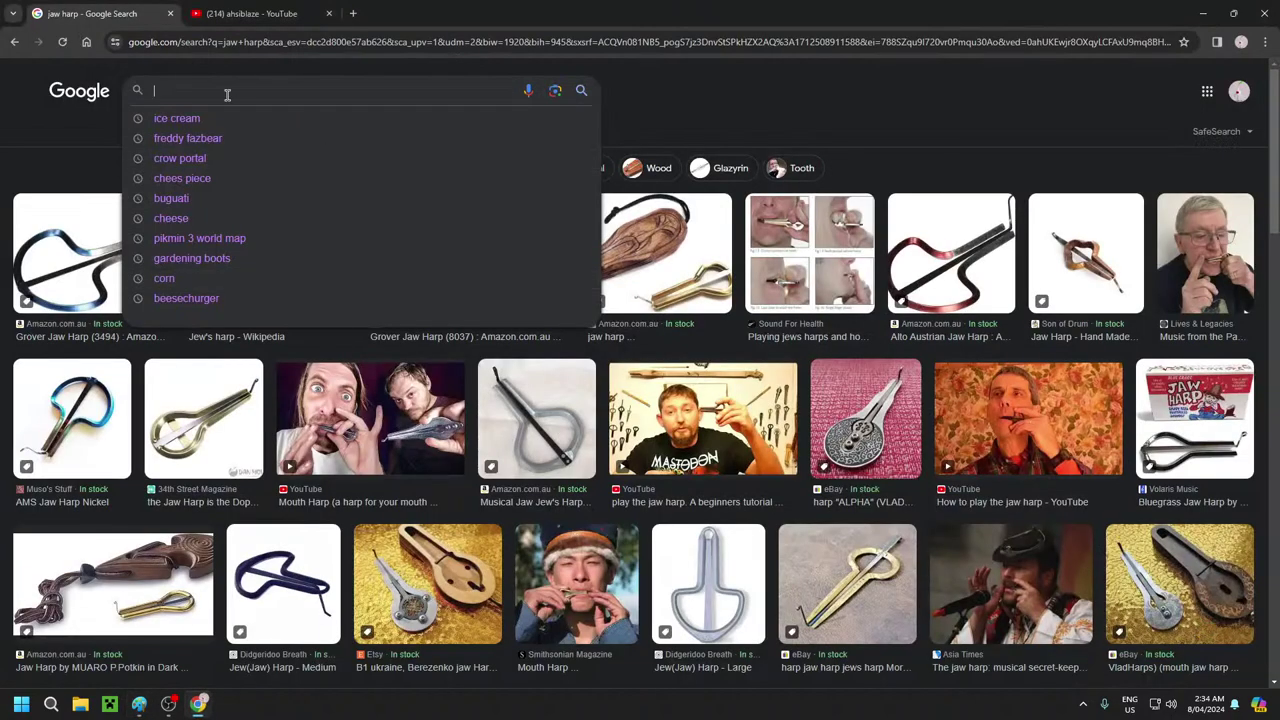
type("wobb")
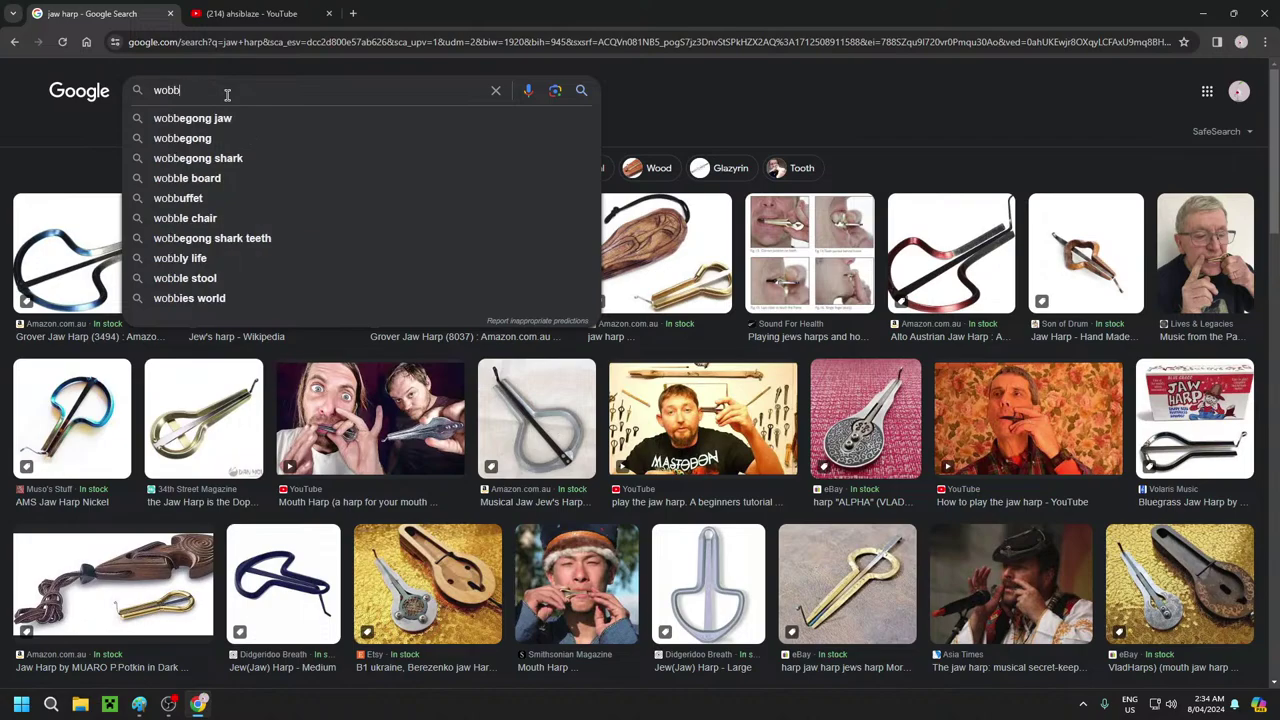
type("le dog")
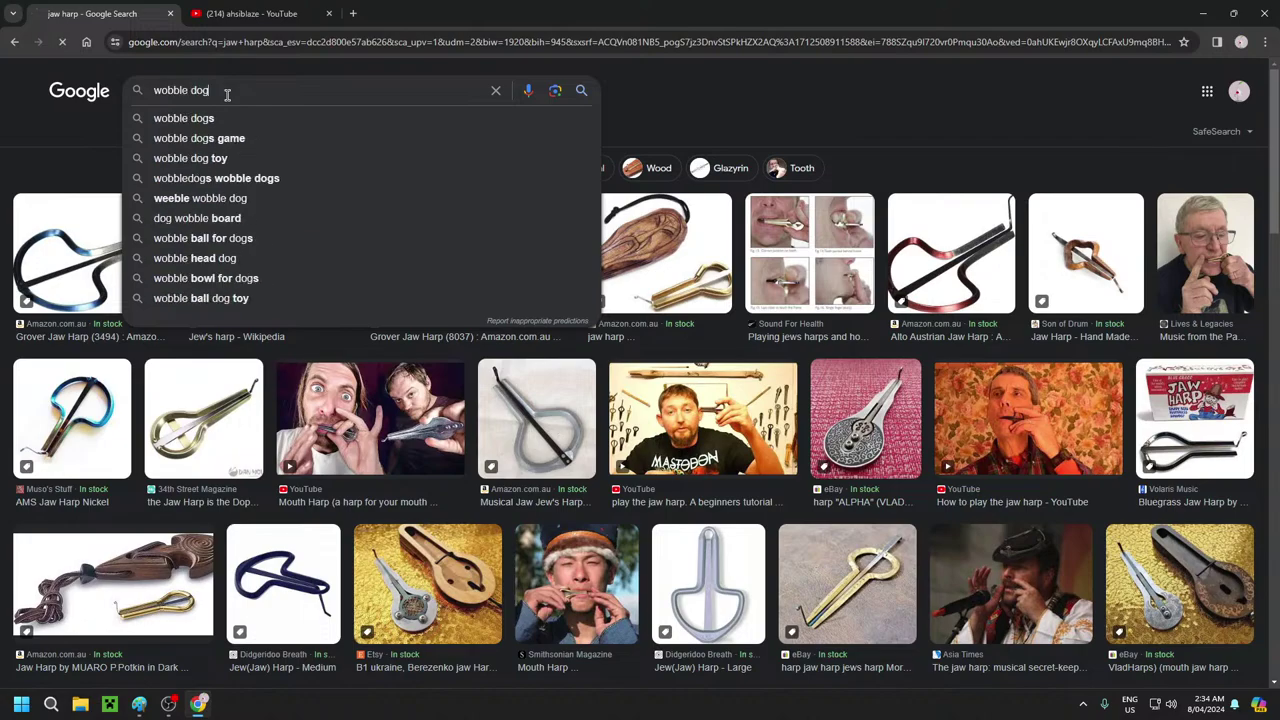
key("Return")
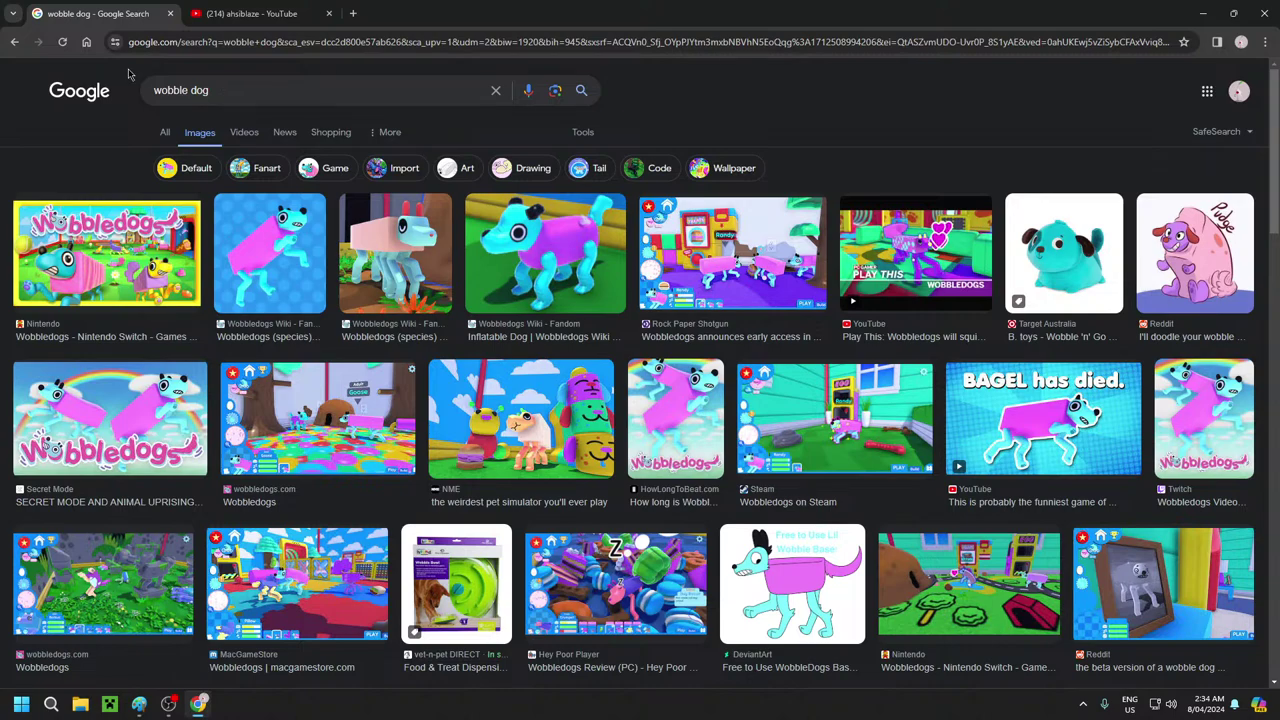
Go back to the "jaw harp" image results and clear the search query
left_click(13, 46)
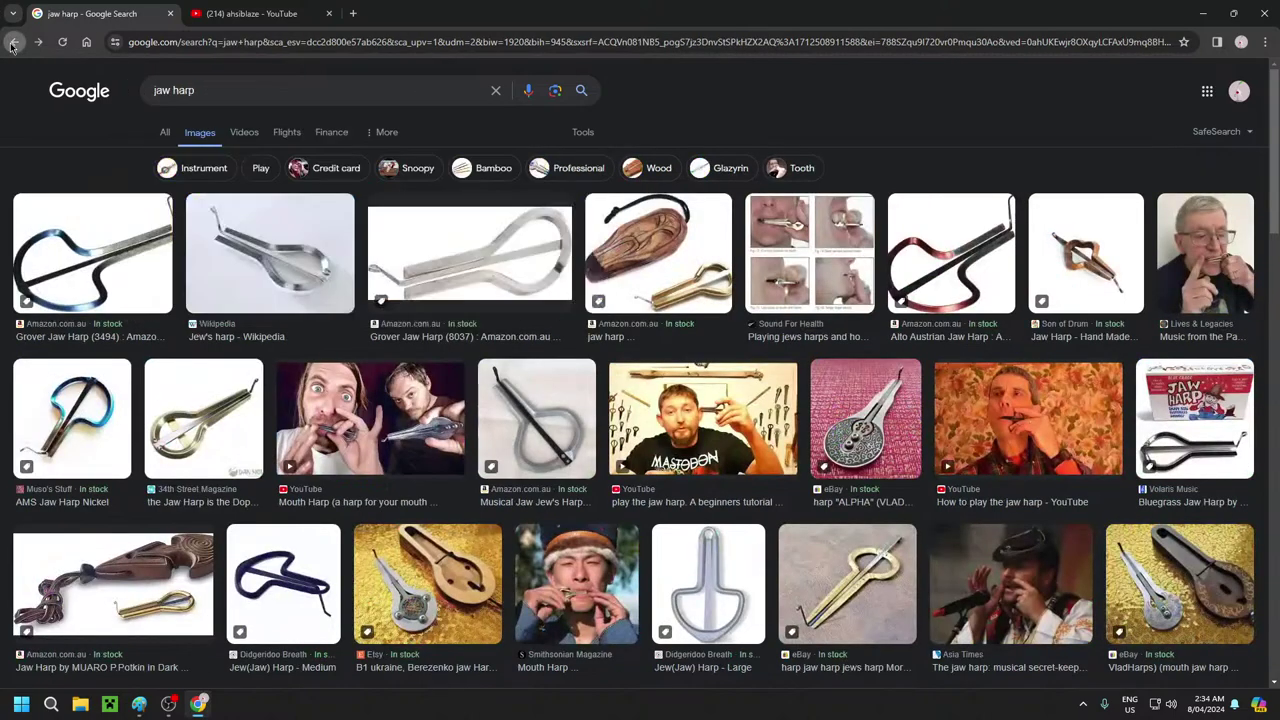
left_click(320, 86)
left_click(495, 90)
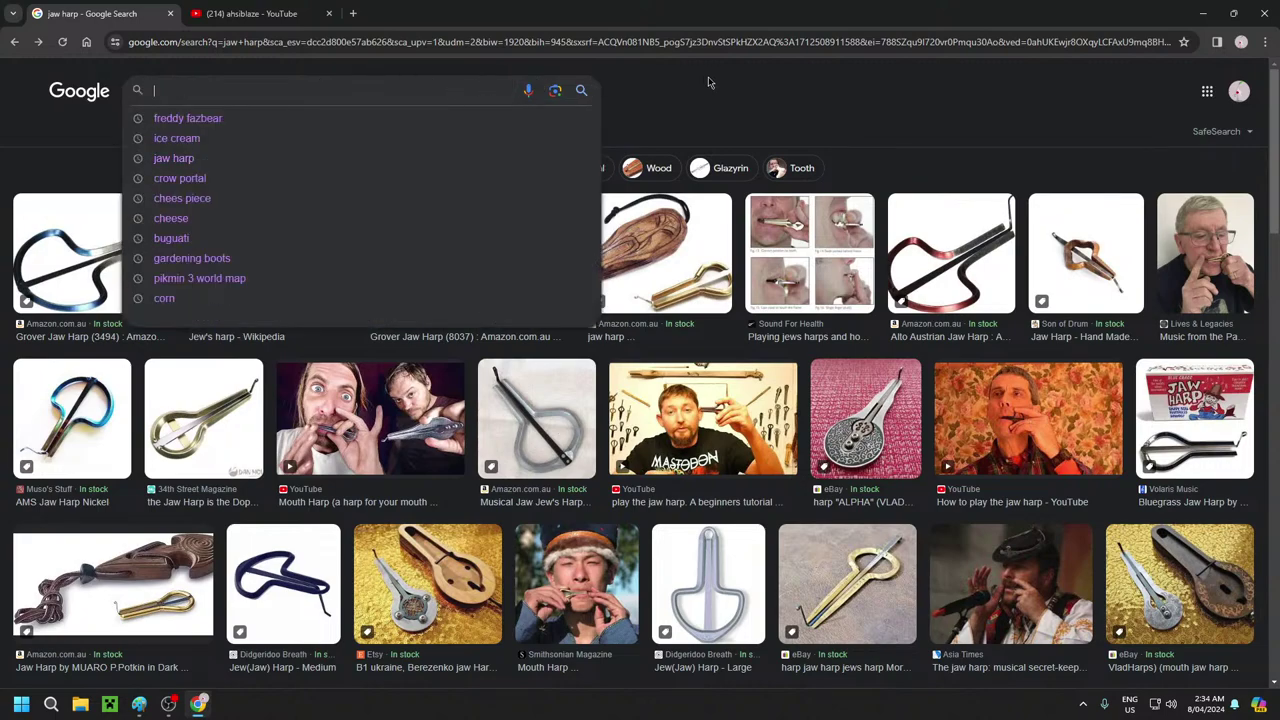
left_click(750, 107)
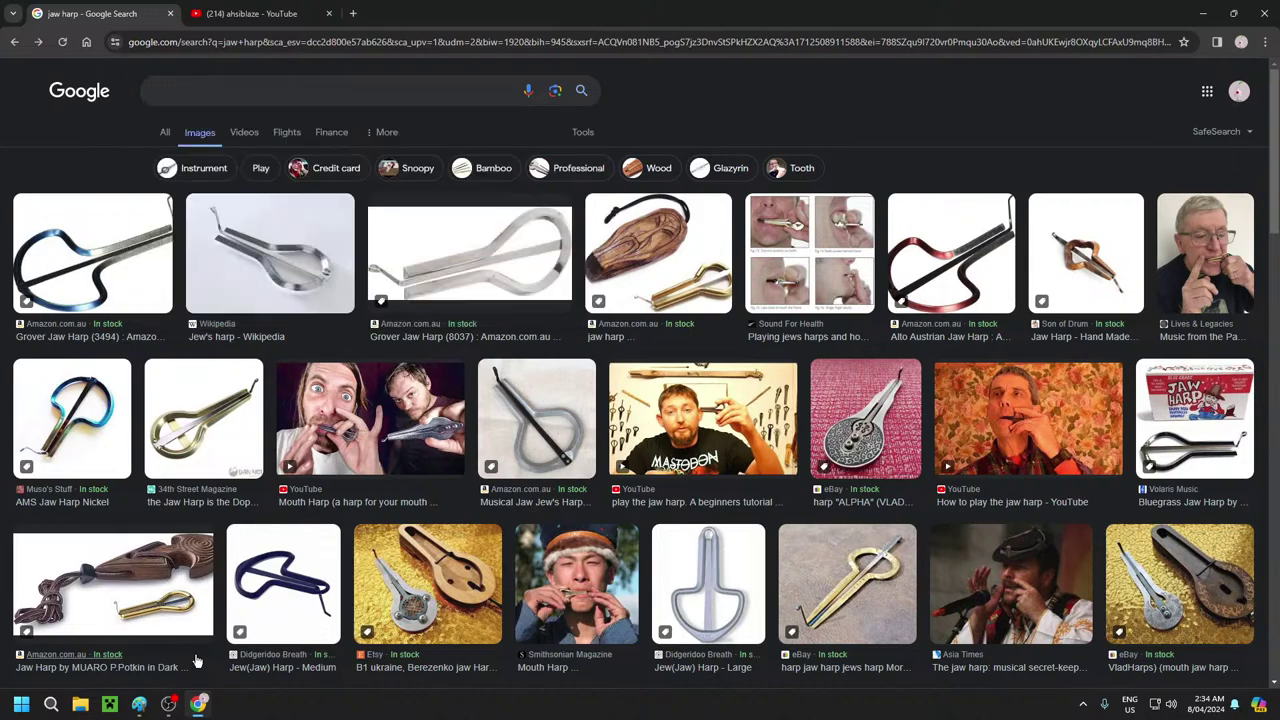
Switch to Paint and add the black text "egg man" just above the grey-headed figure
left_click(145, 704)
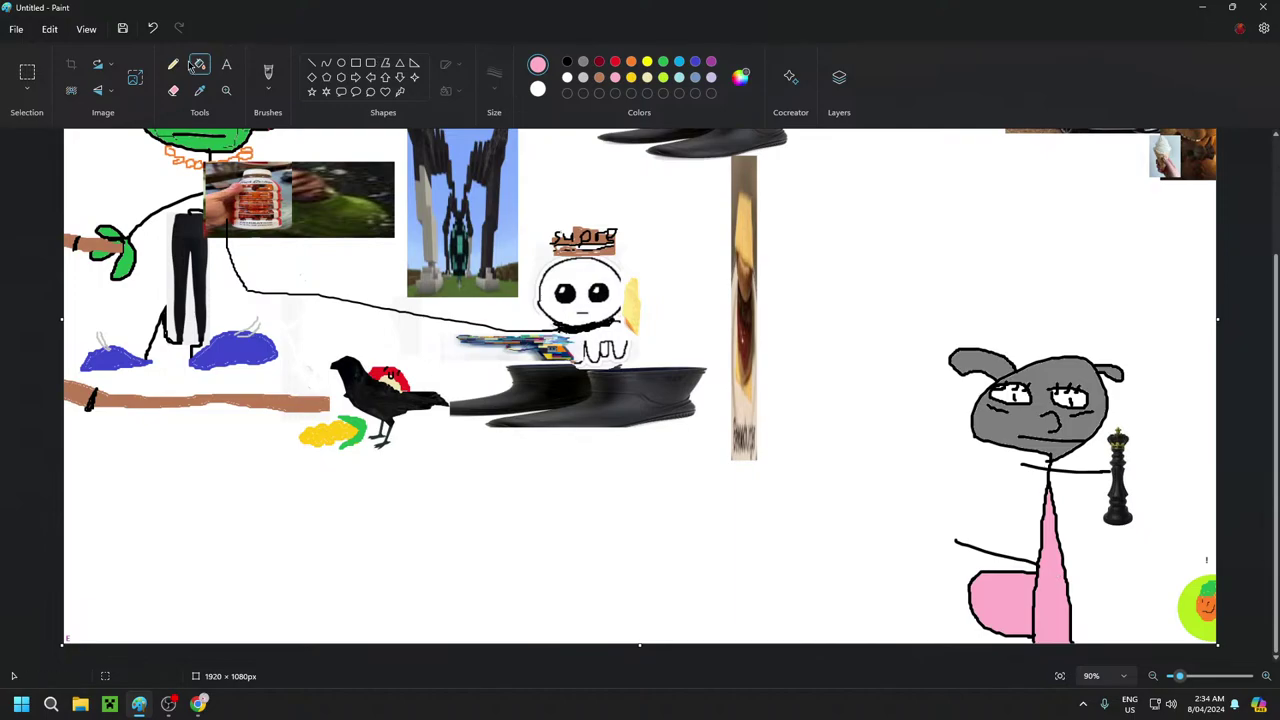
left_click(266, 74)
scroll(332, 157, "up", 5)
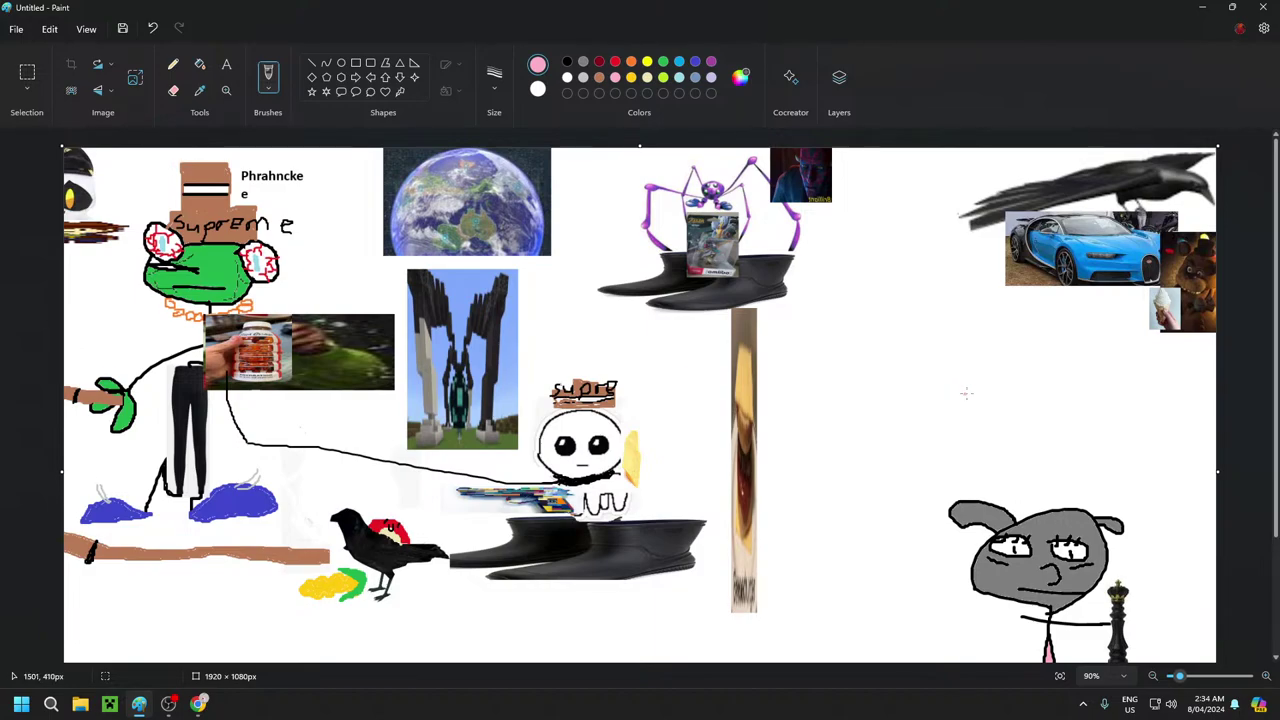
scroll(1000, 400, "down", 5)
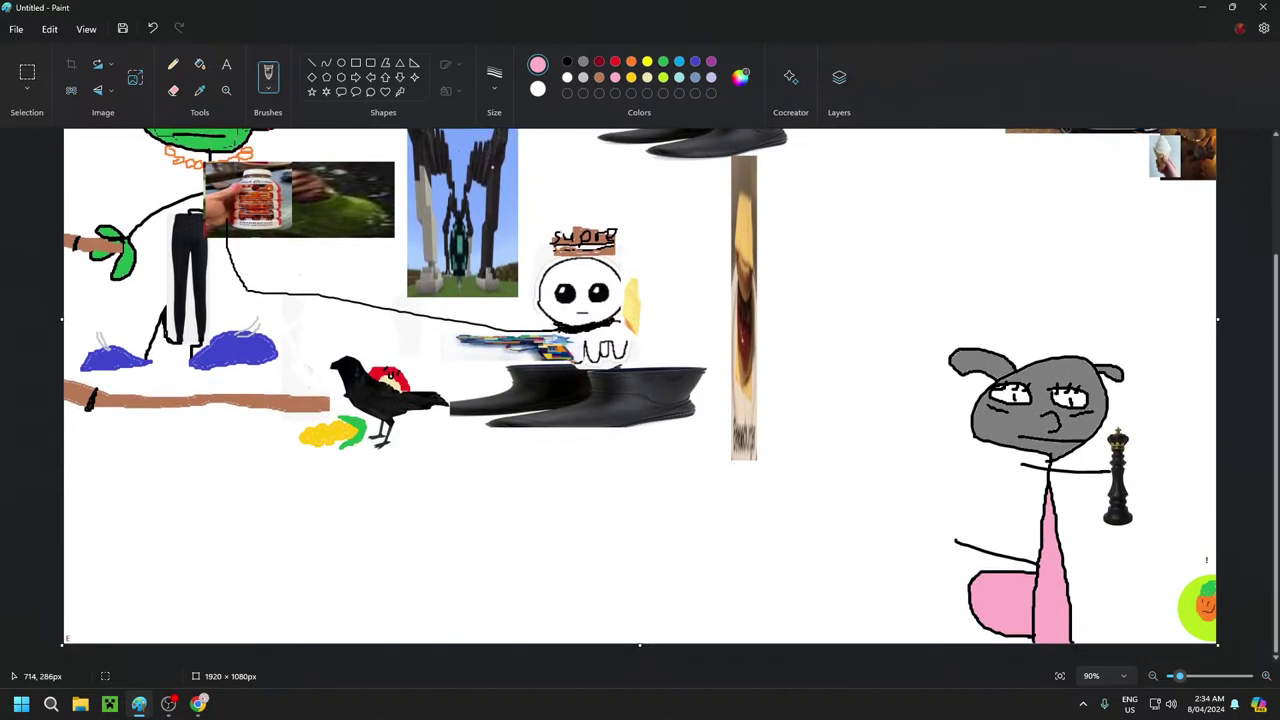
left_click(226, 64)
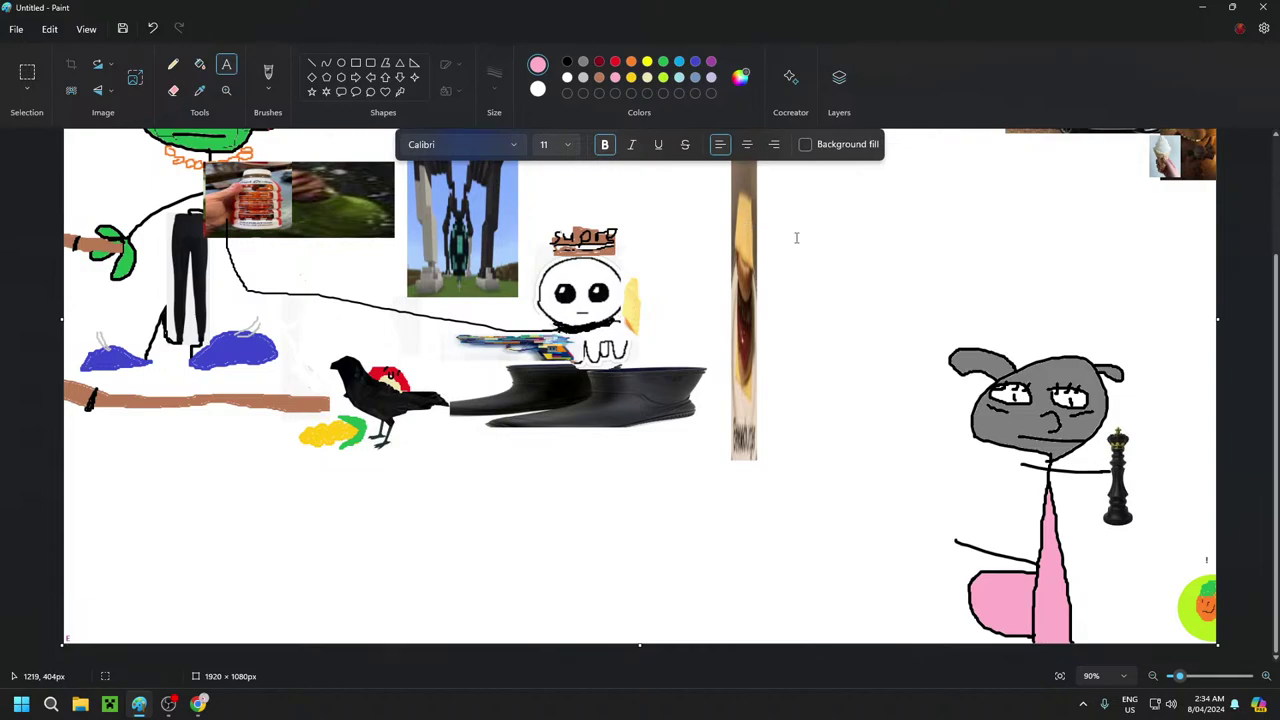
scroll(885, 297, "up", 1)
scroll(885, 297, "up", 3)
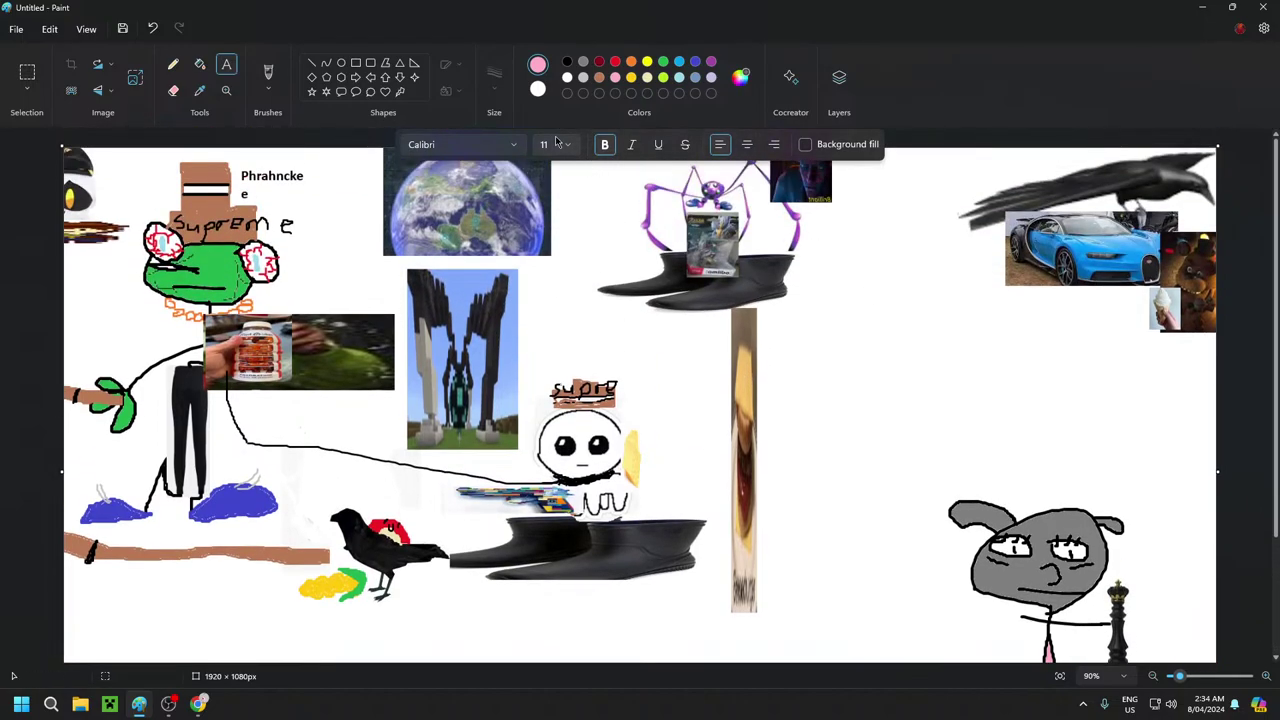
left_click(567, 61)
scroll(996, 411, "down", 1)
scroll(996, 411, "down", 4)
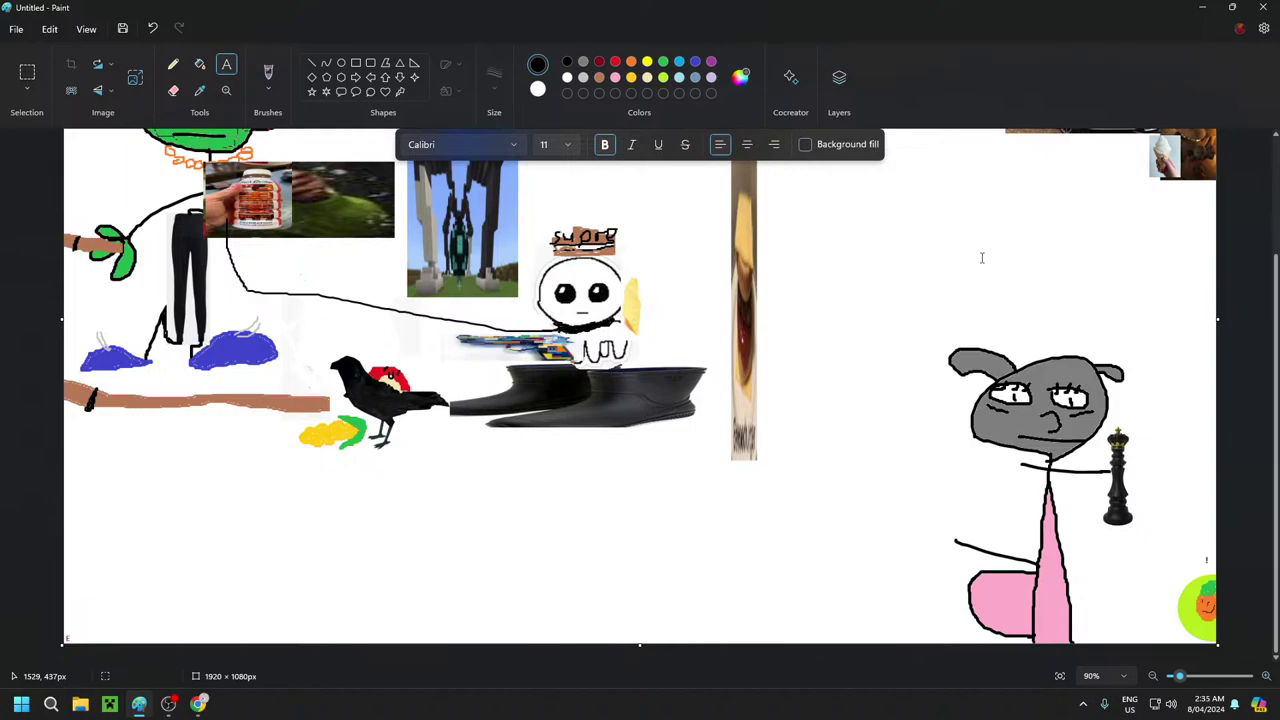
left_click(977, 320)
type("egg")
type("man")
Set the "egg man" text to size 18, enlarge its text box and place it centred just above the figure's head
key("ctrl+a")
left_click(563, 144)
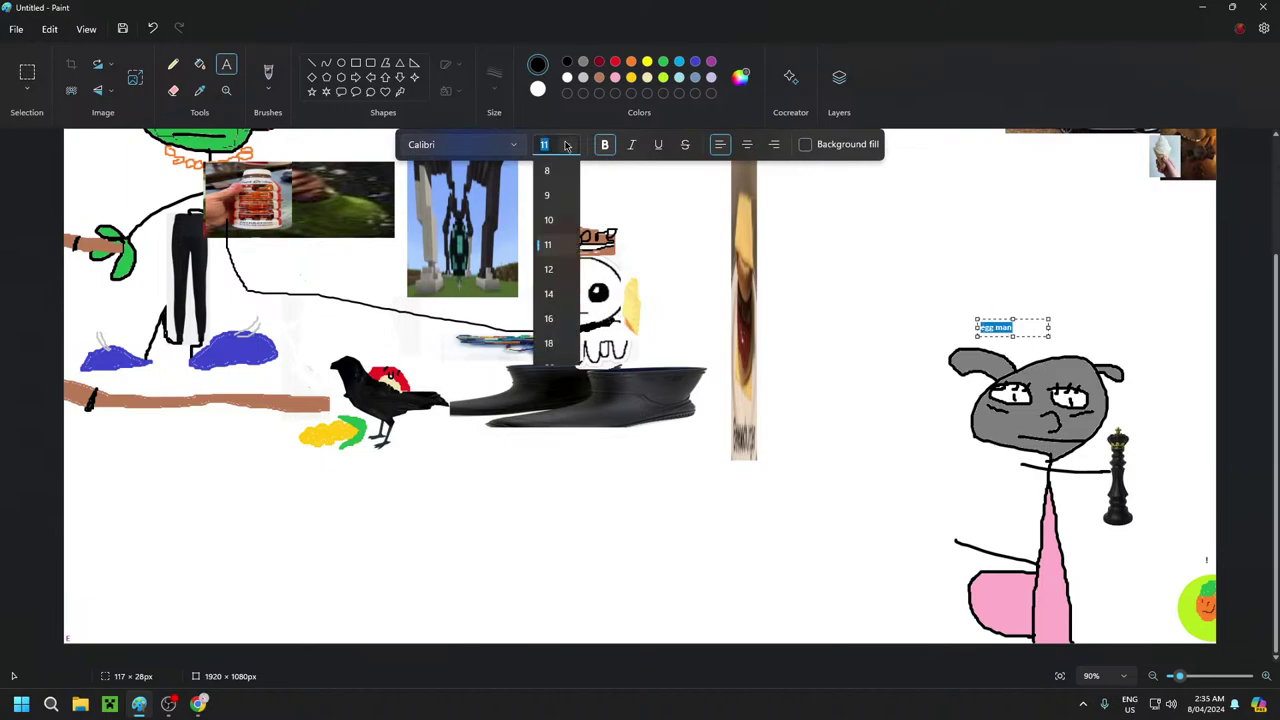
left_click(560, 349)
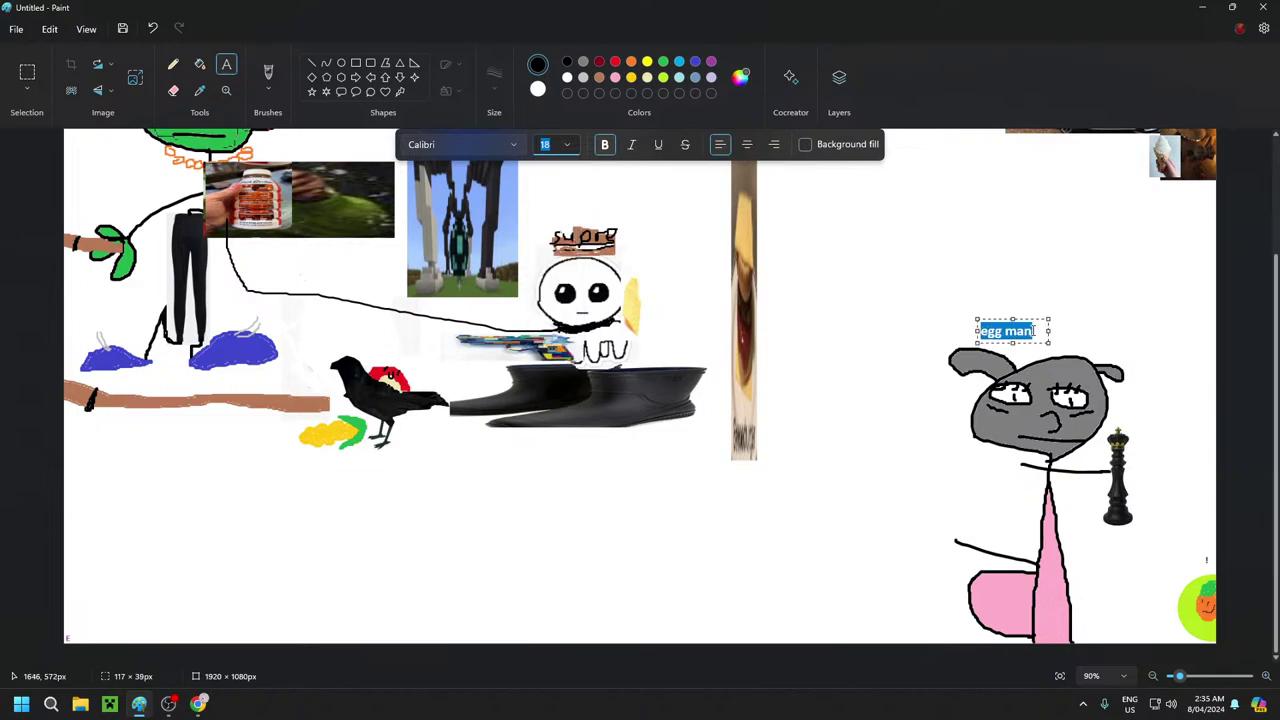
left_click_drag(1049, 320, 1072, 333)
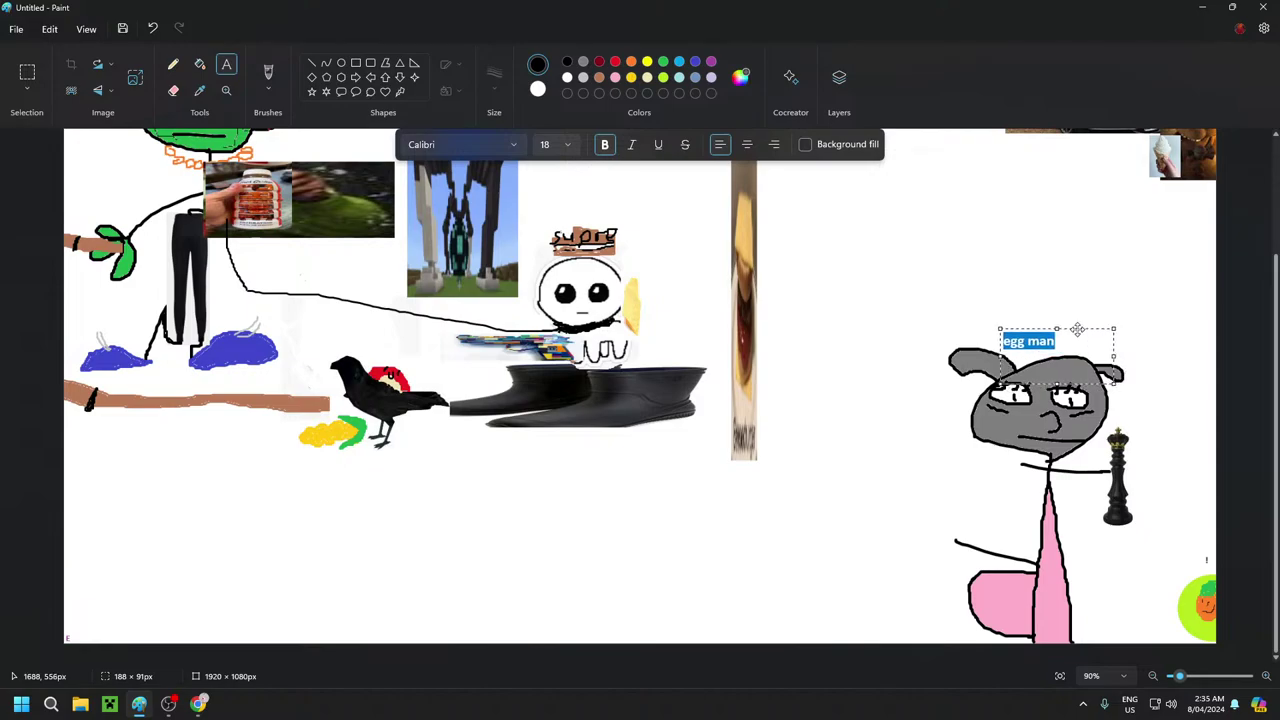
left_click(1051, 289)
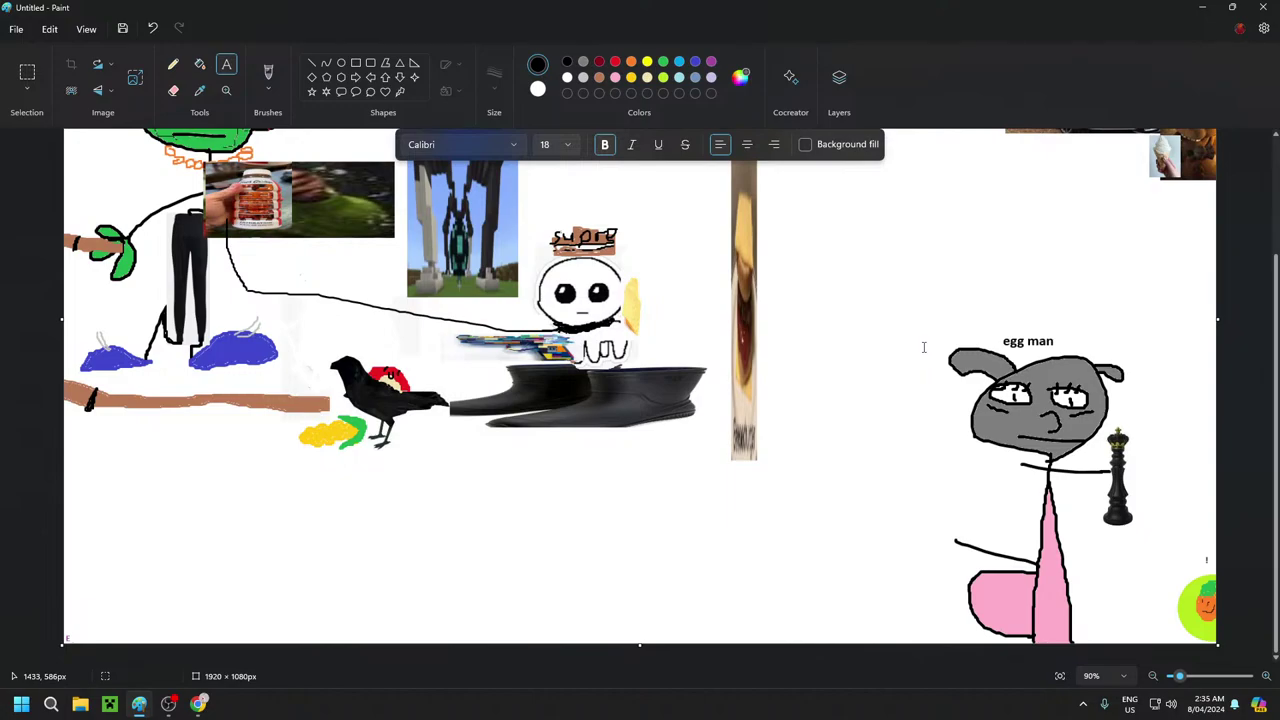
scroll(924, 347, "up", 3)
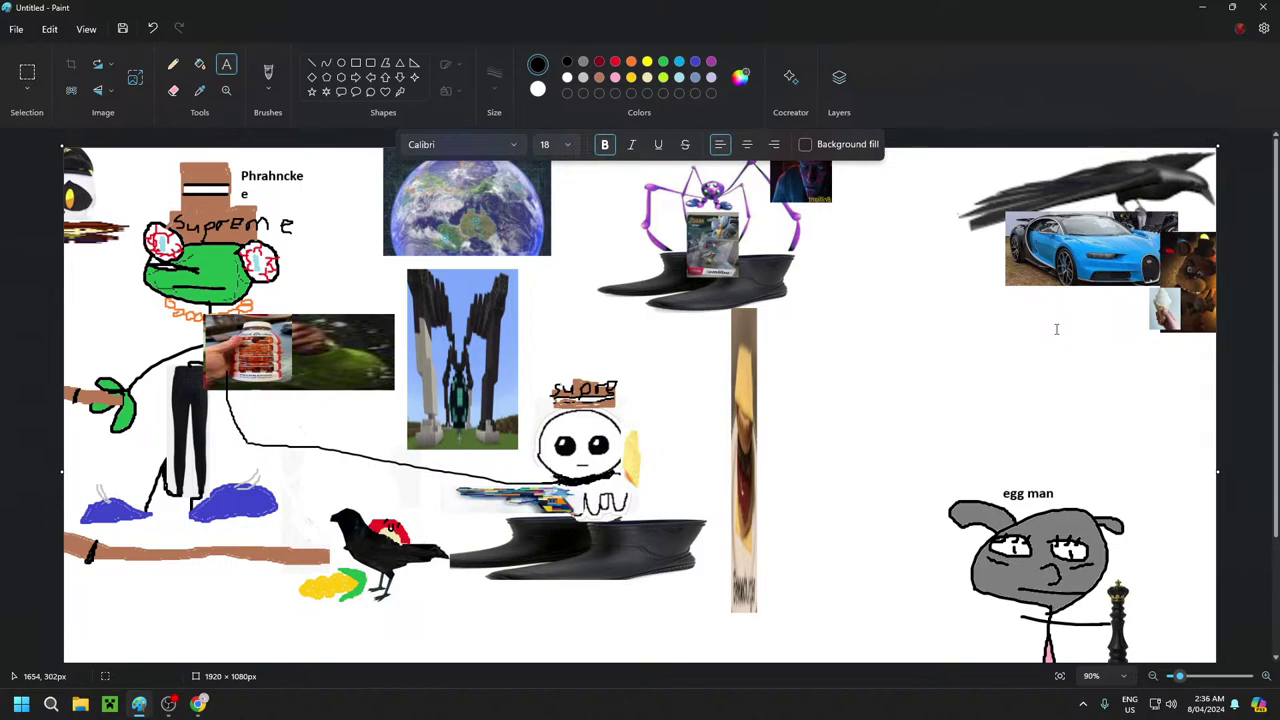
scroll(1056, 329, "down", 3)
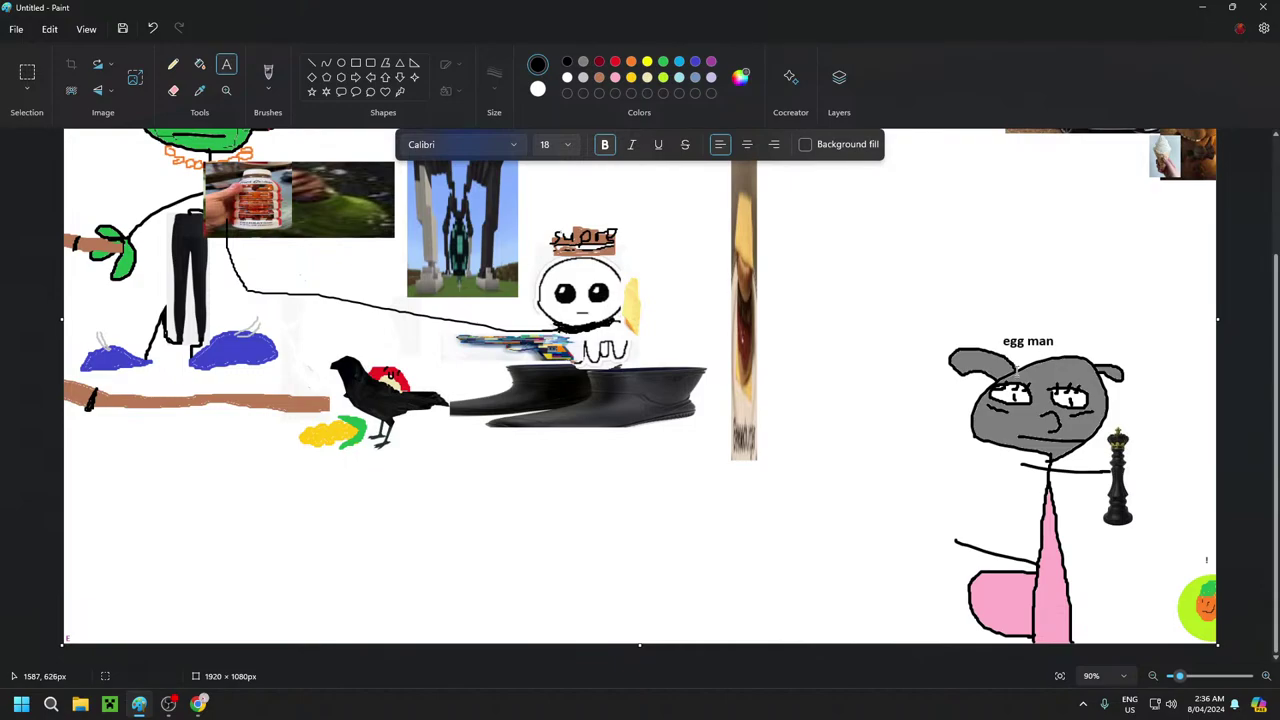
scroll(947, 375, "up", 3)
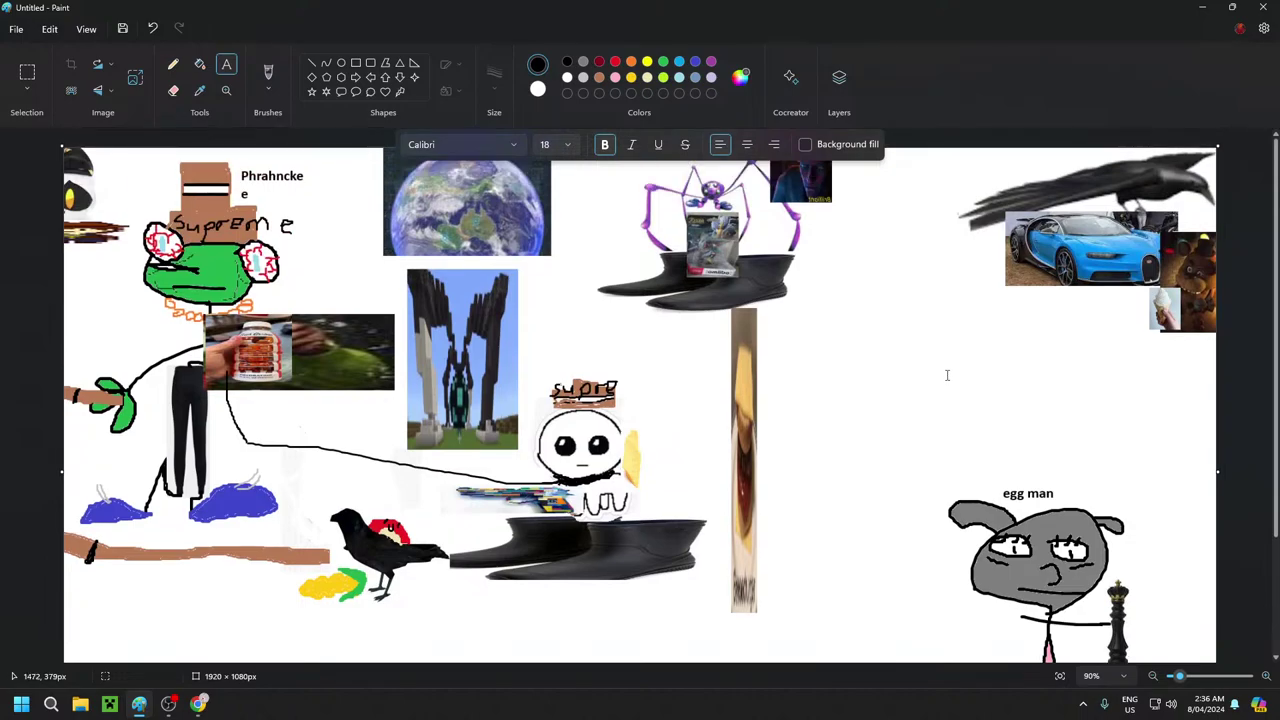
scroll(903, 446, "down", 1)
scroll(895, 454, "up", 1)
scroll(895, 454, "down", 3)
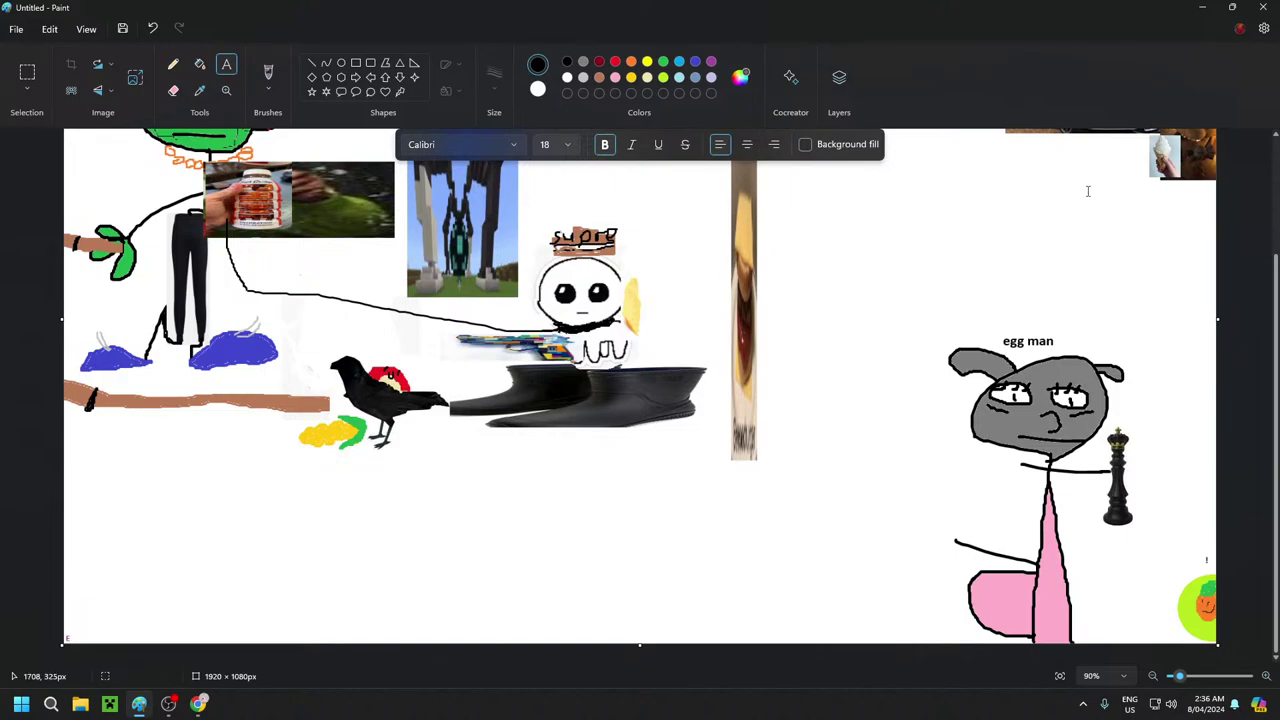
Move the "egg man" label from above the head to the blank area beside the figure's pink body
left_click(26, 72)
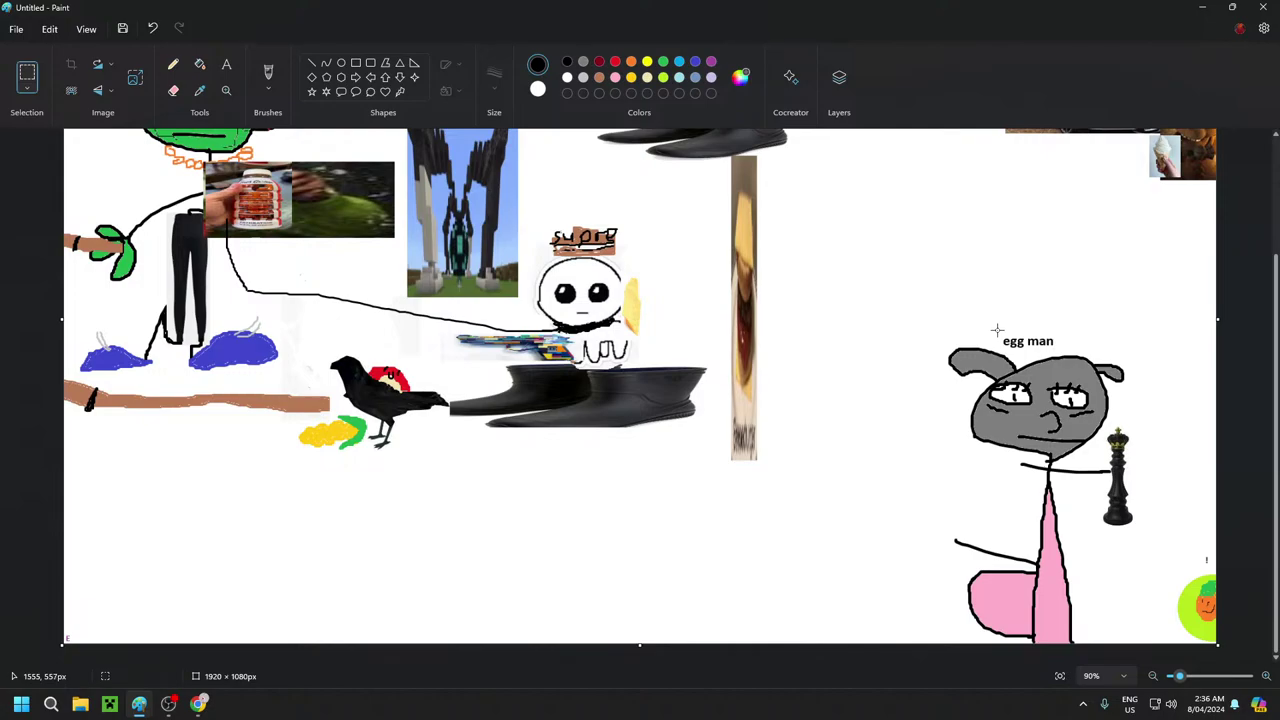
left_click_drag(996, 330, 1009, 504)
left_click(806, 543)
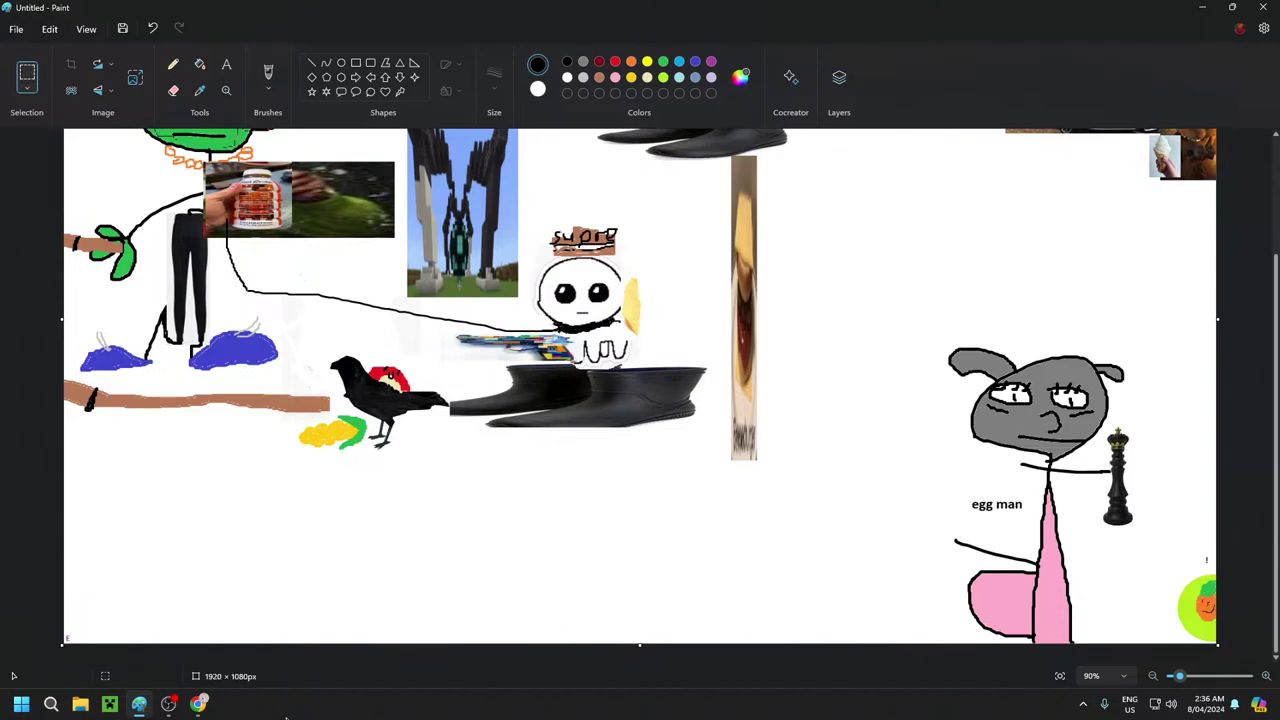
Switch to YouTube in Chrome, open the Lonk loaf channel's videos and look through the list
left_click(198, 704)
key("ctrl+Tab")
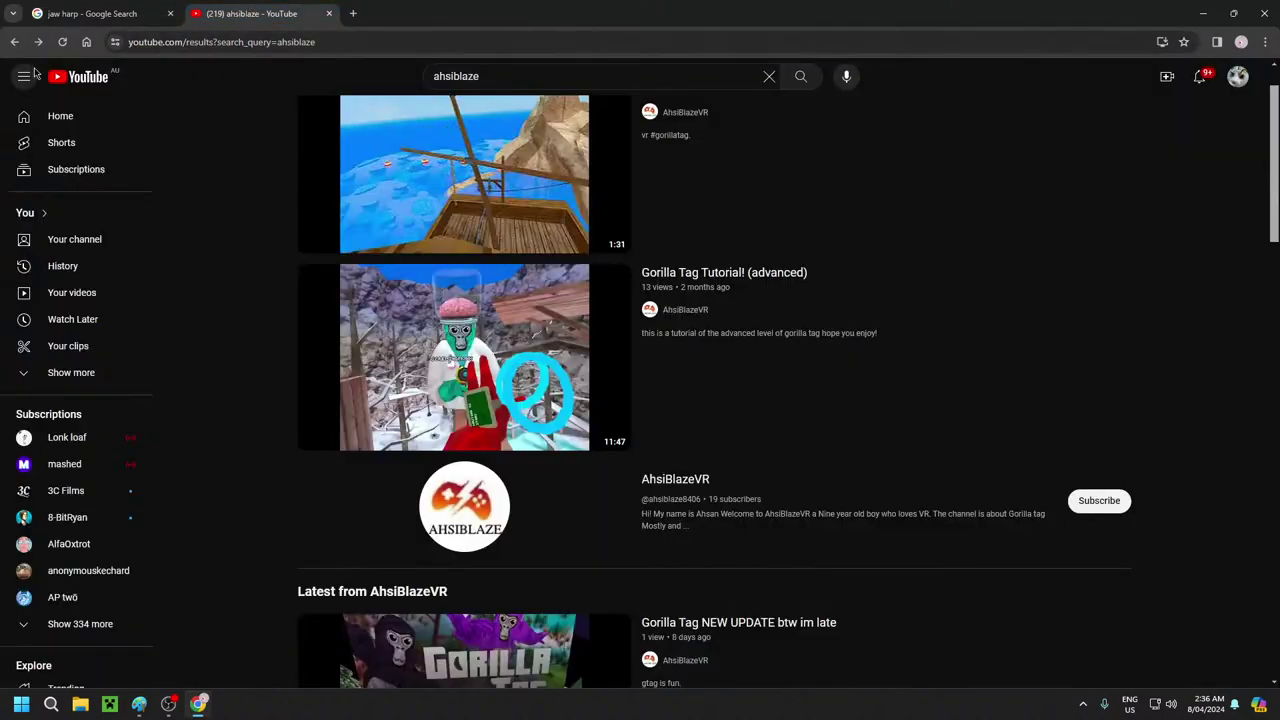
left_click(60, 86)
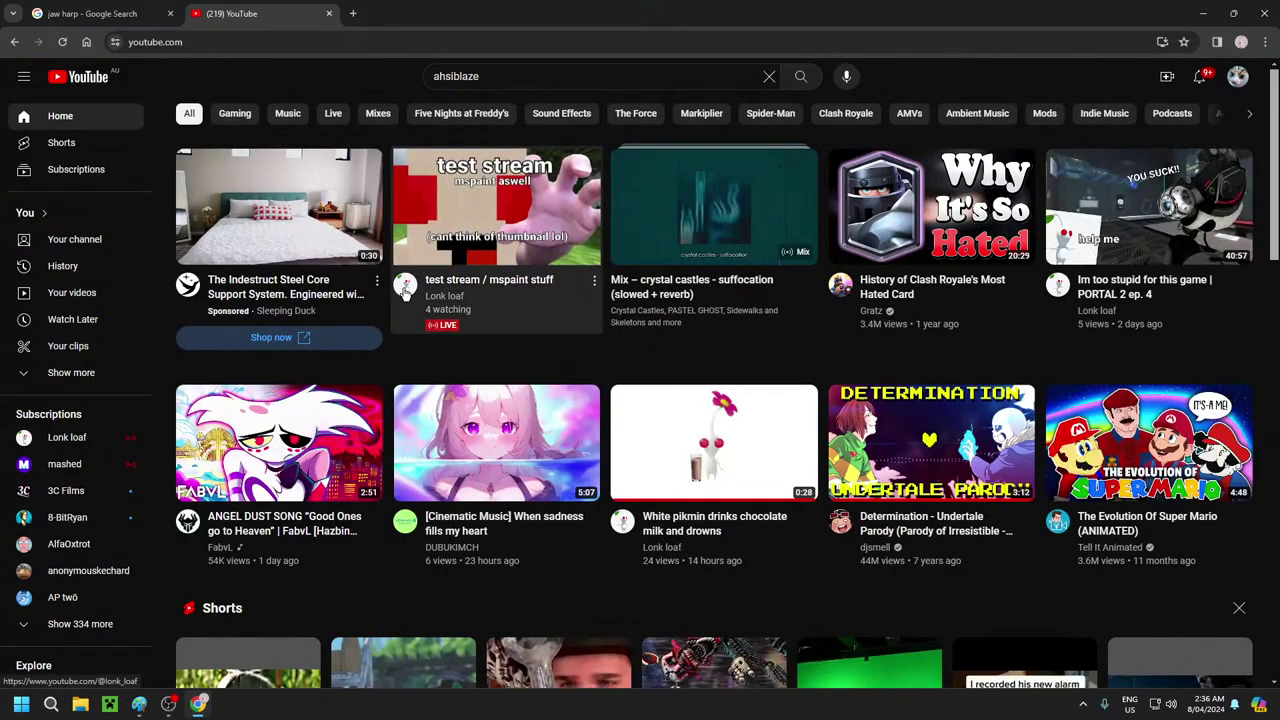
left_click(405, 290)
left_click(352, 381)
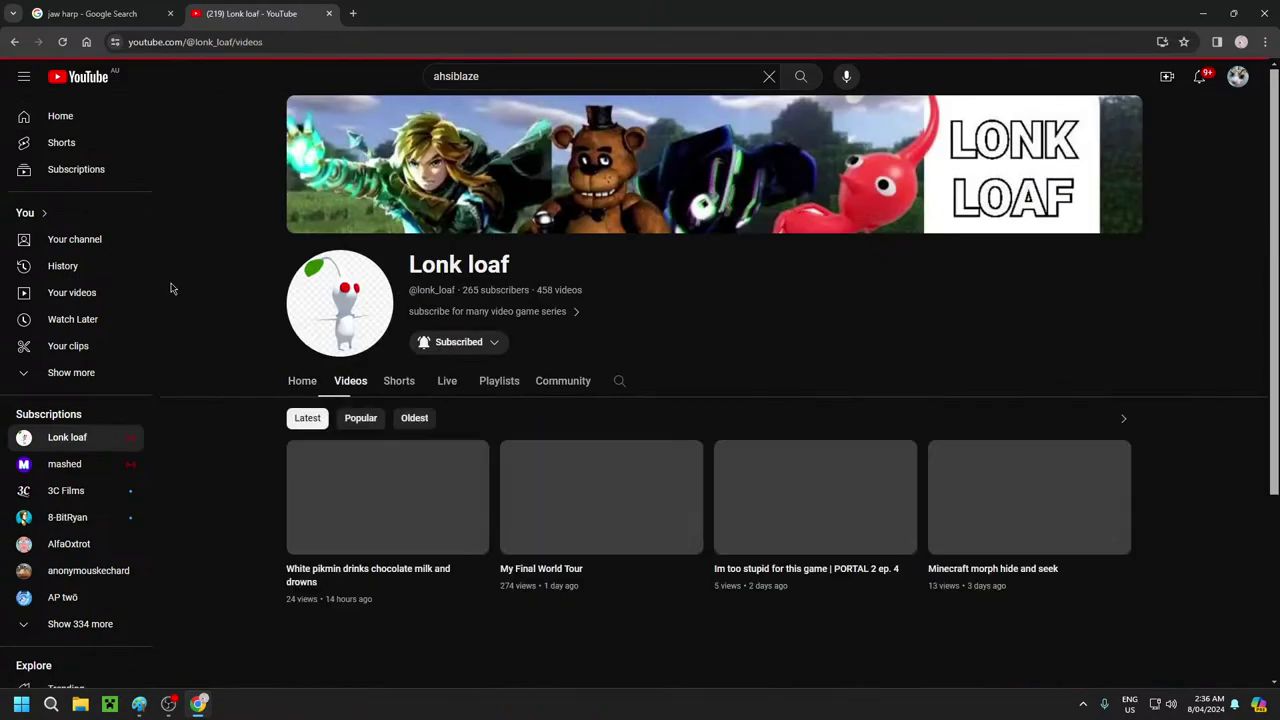
scroll(179, 271, "down", 10)
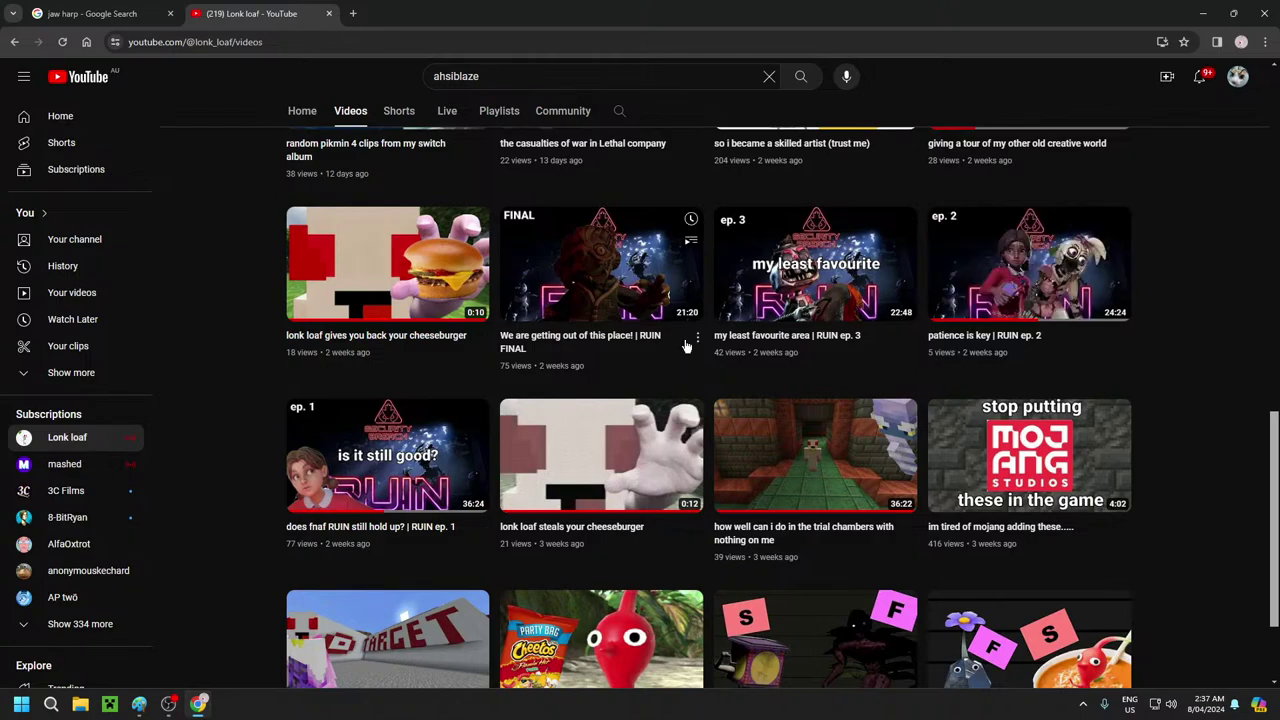
scroll(1150, 360, "down", 2)
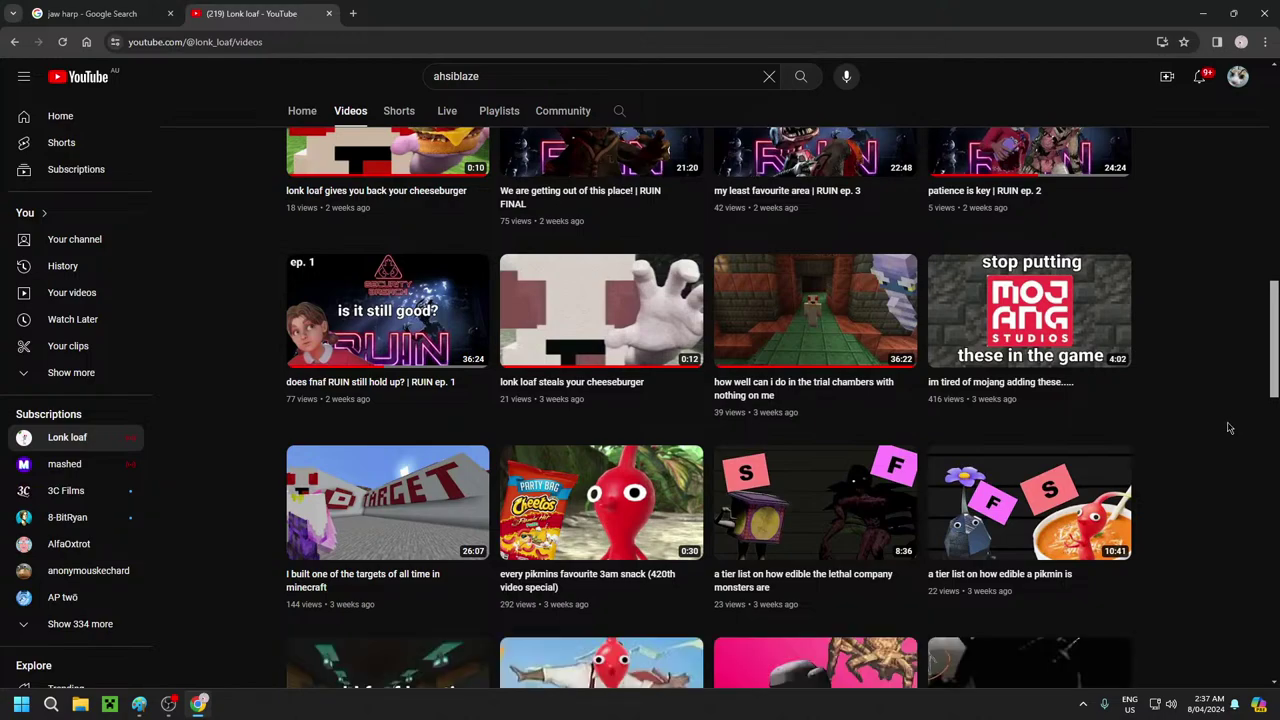
scroll(1229, 420, "down", 2)
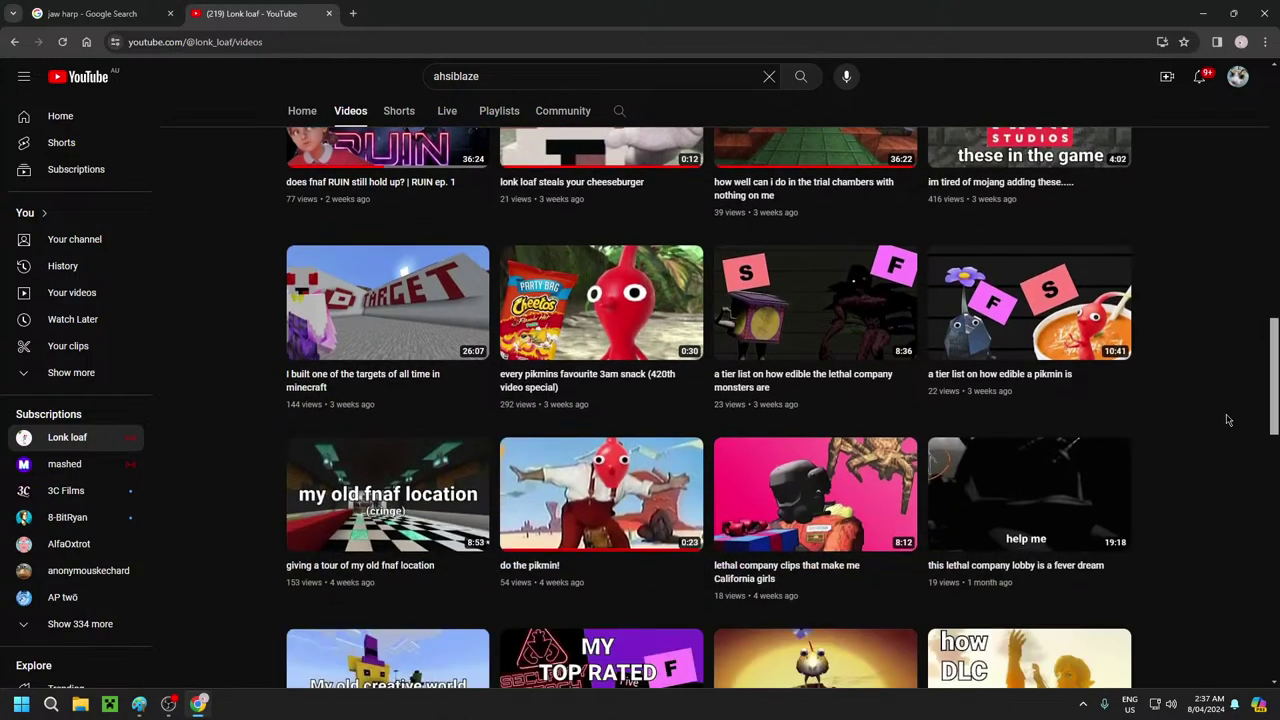
scroll(1229, 420, "up", 4)
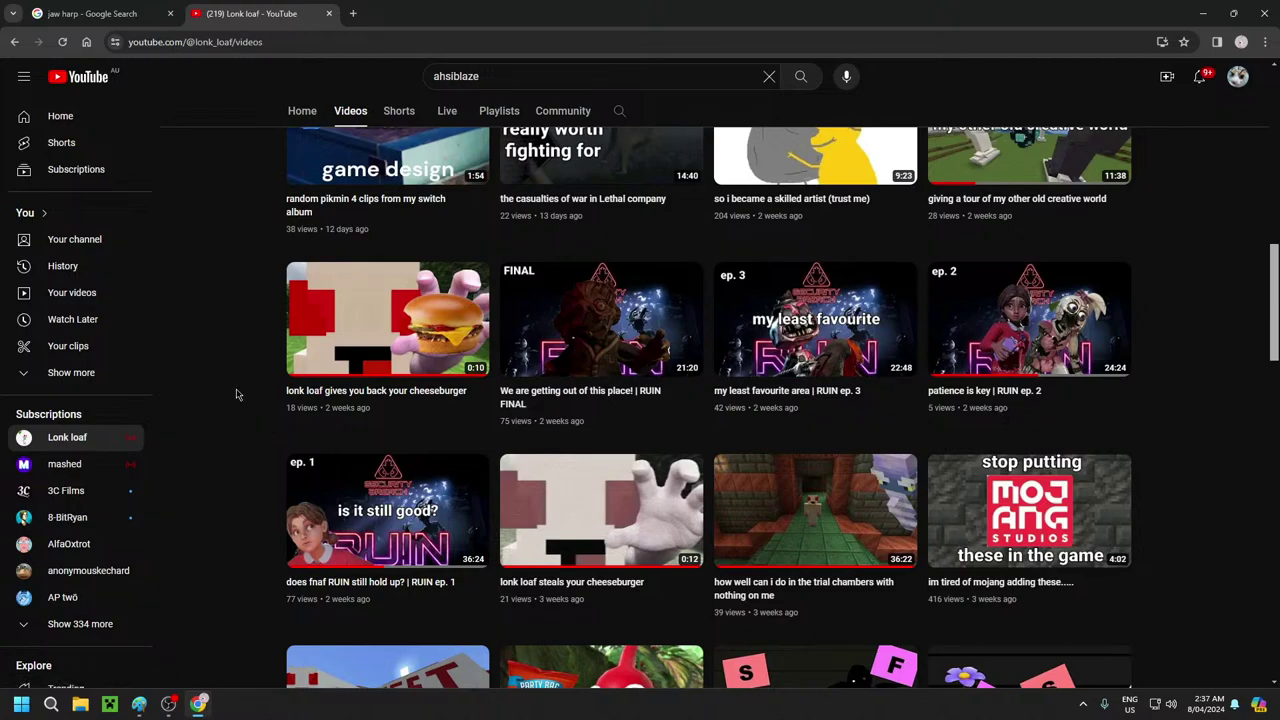
left_click(90, 13)
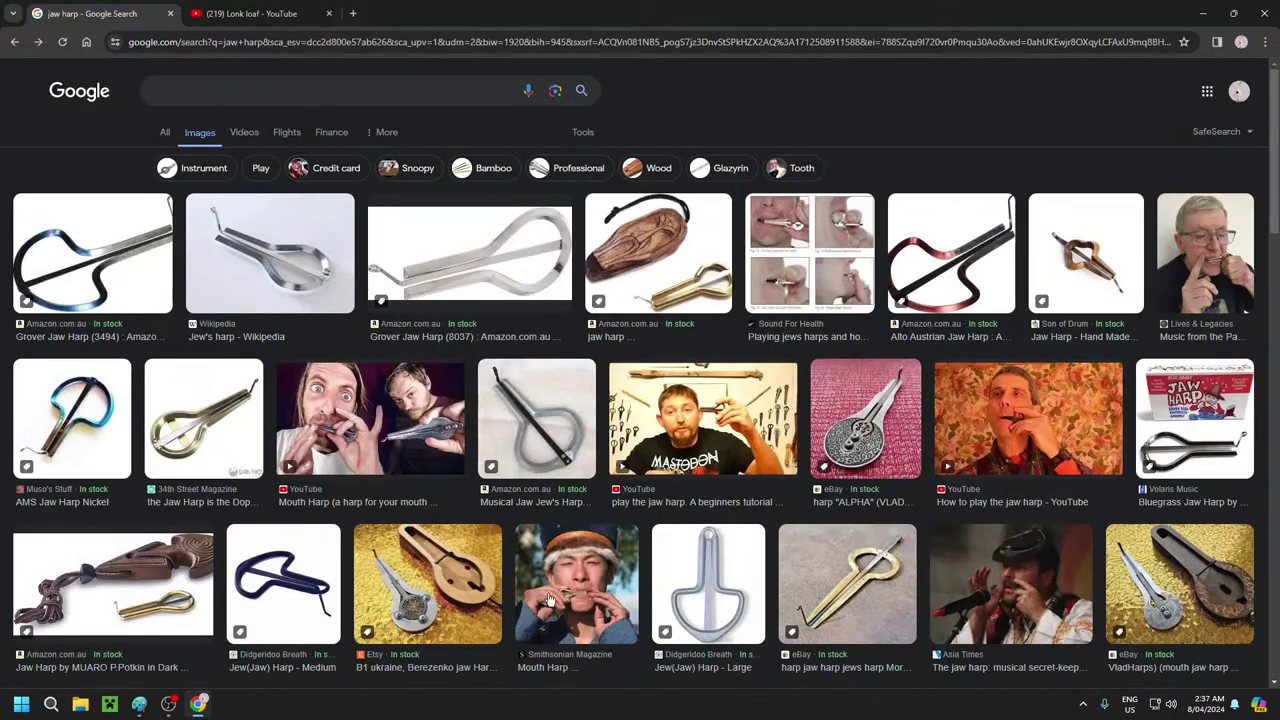
left_click(141, 704)
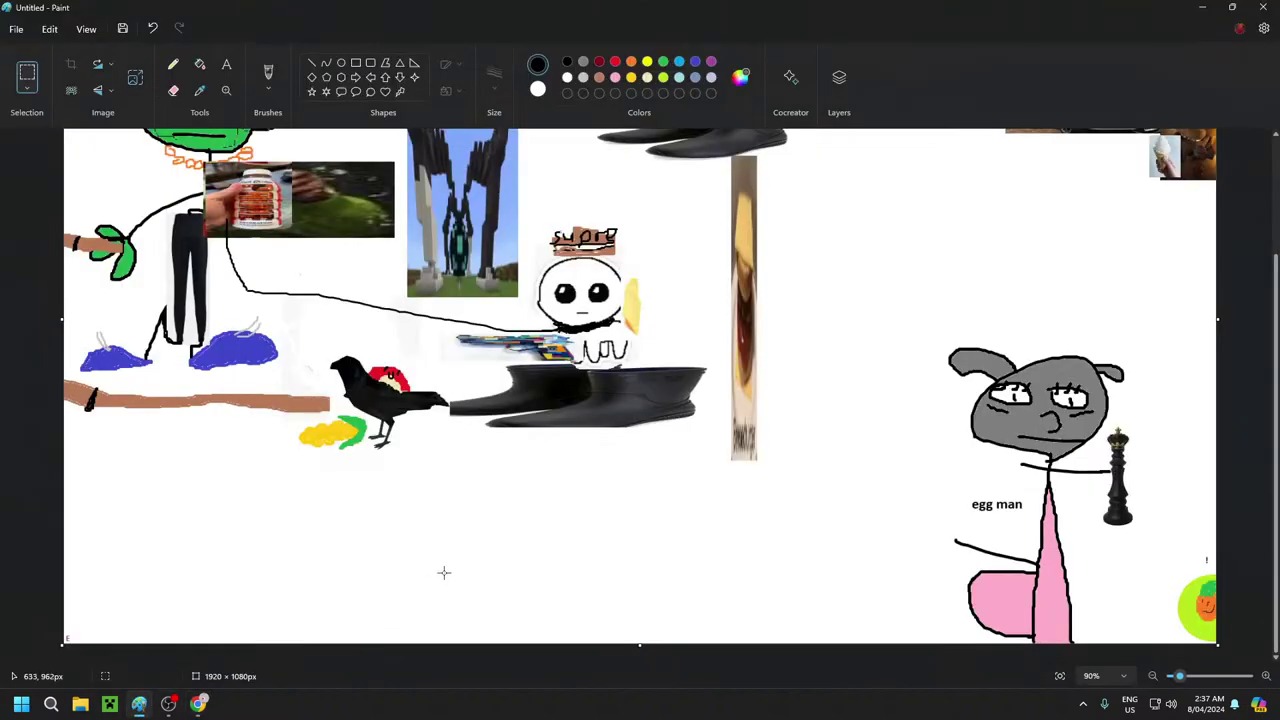
scroll(643, 531, "up", 1)
scroll(737, 551, "down", 1)
left_click(199, 704)
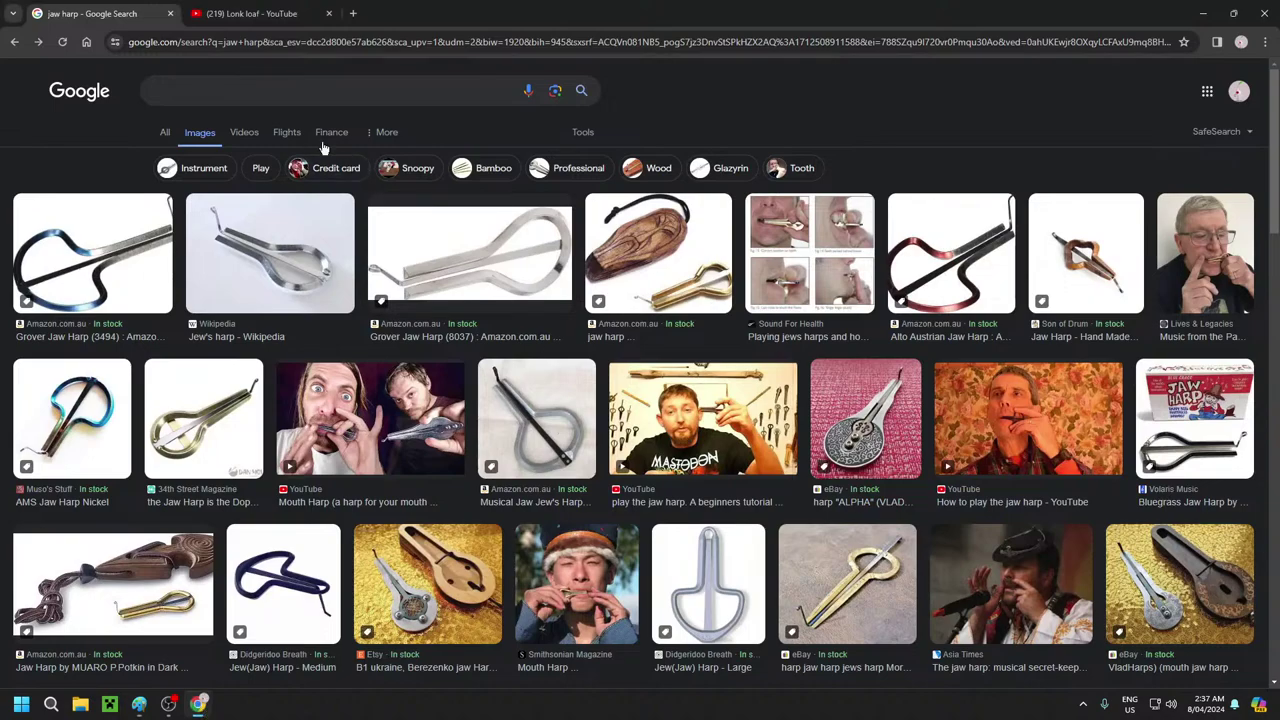
left_click(231, 88)
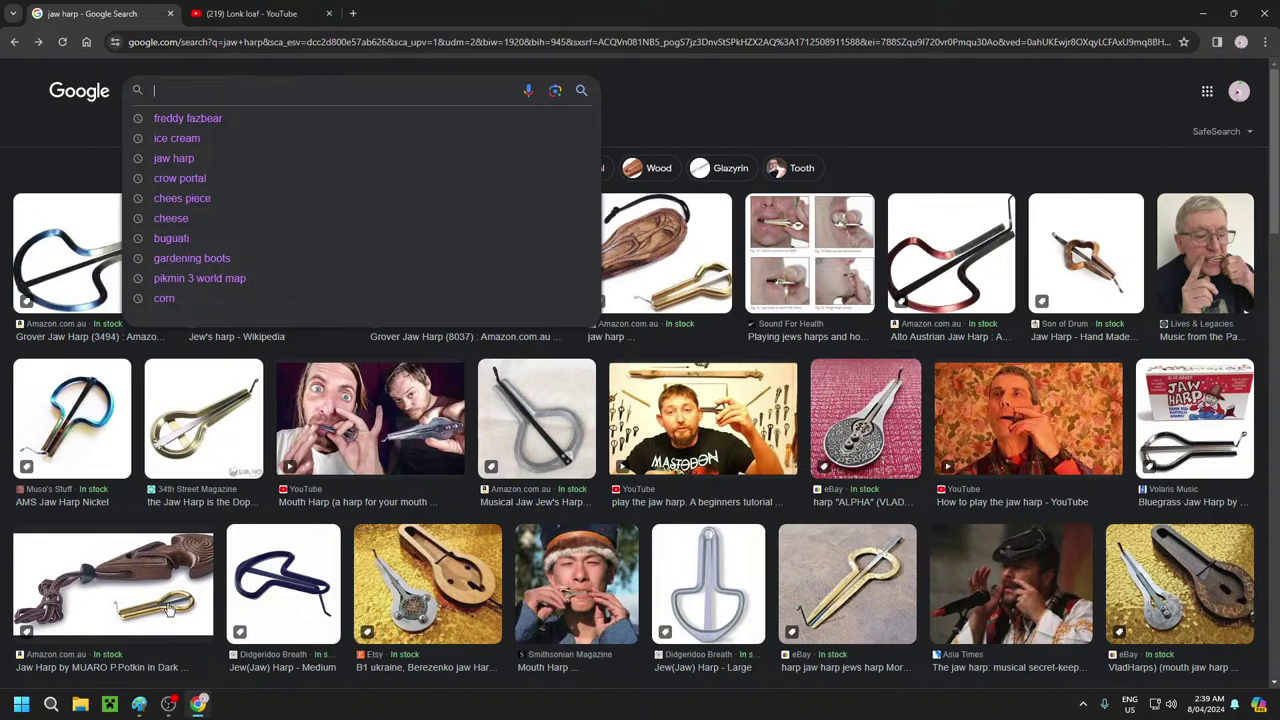
left_click(139, 704)
scroll(898, 531, "up", 3)
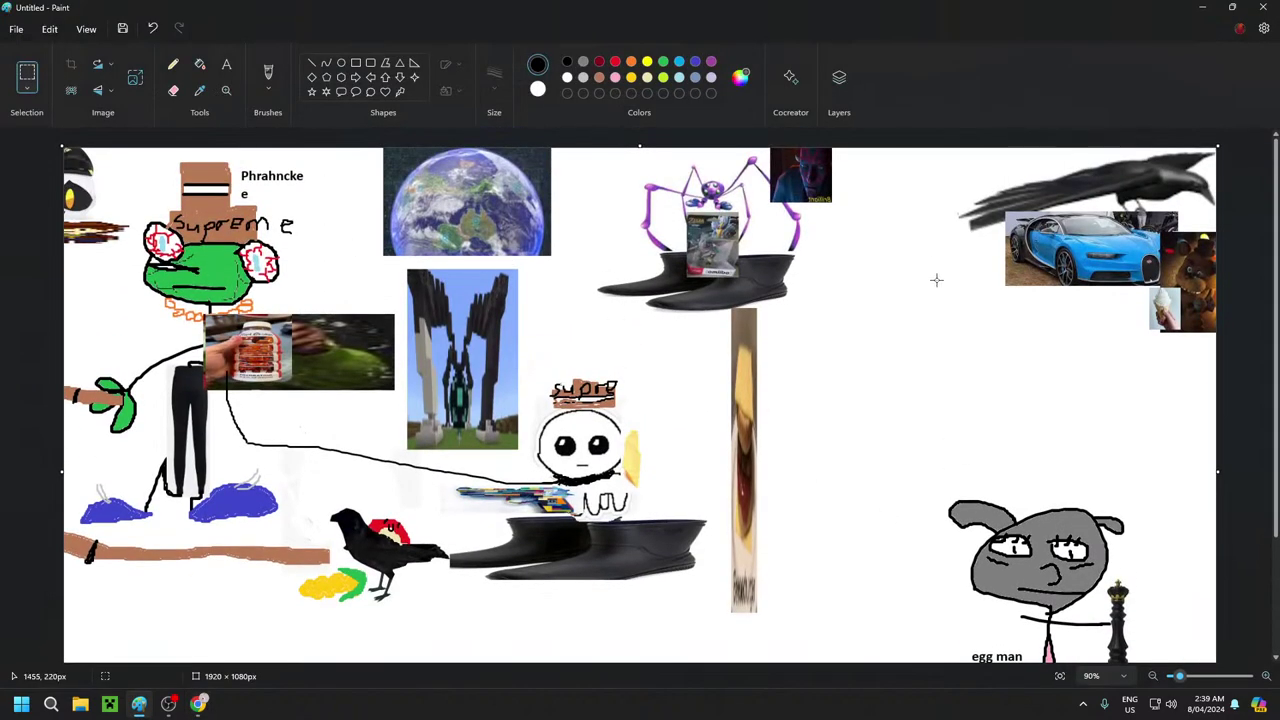
scroll(851, 329, "down", 3)
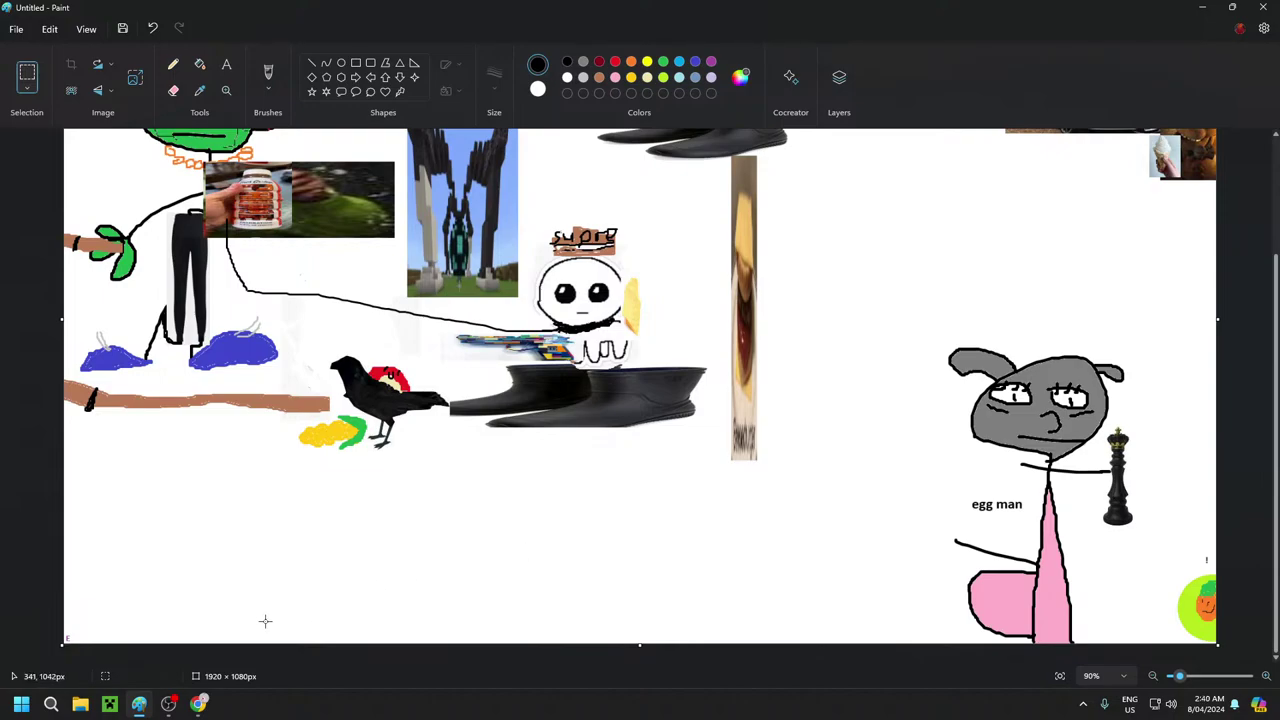
Switch to Chrome and search Google Images for "wheatley crab"
left_click(198, 704)
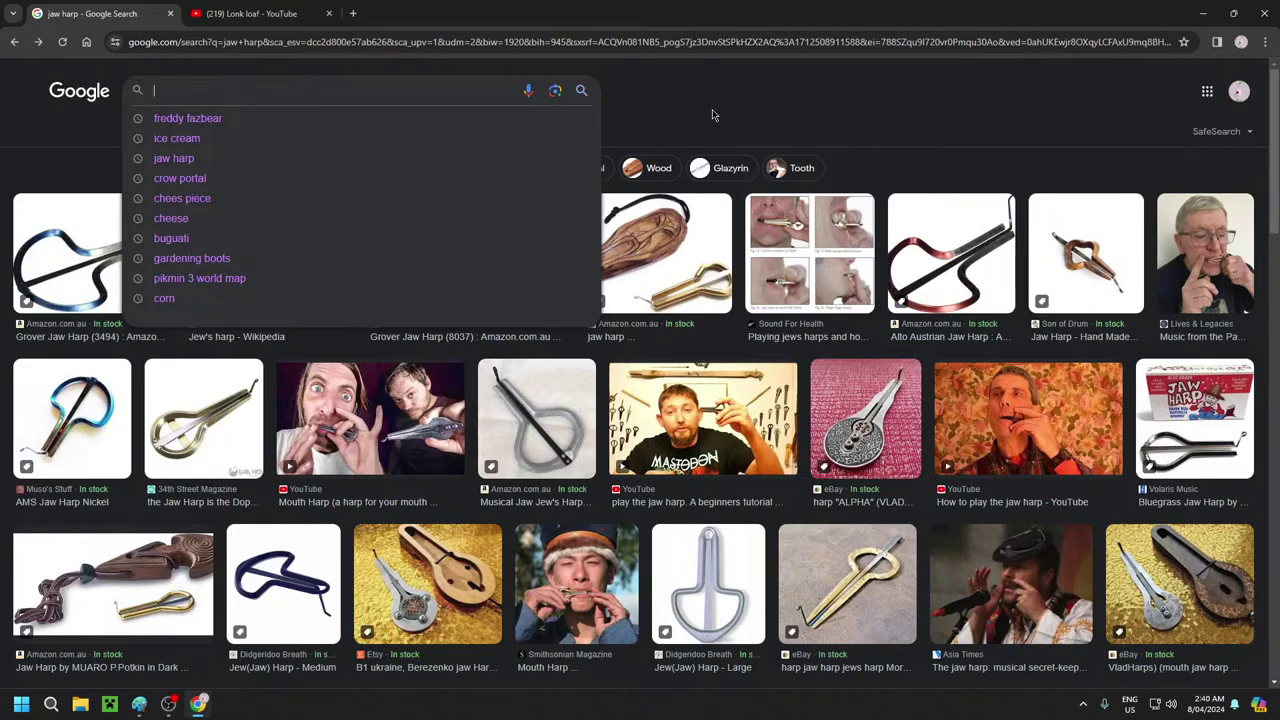
type("wha")
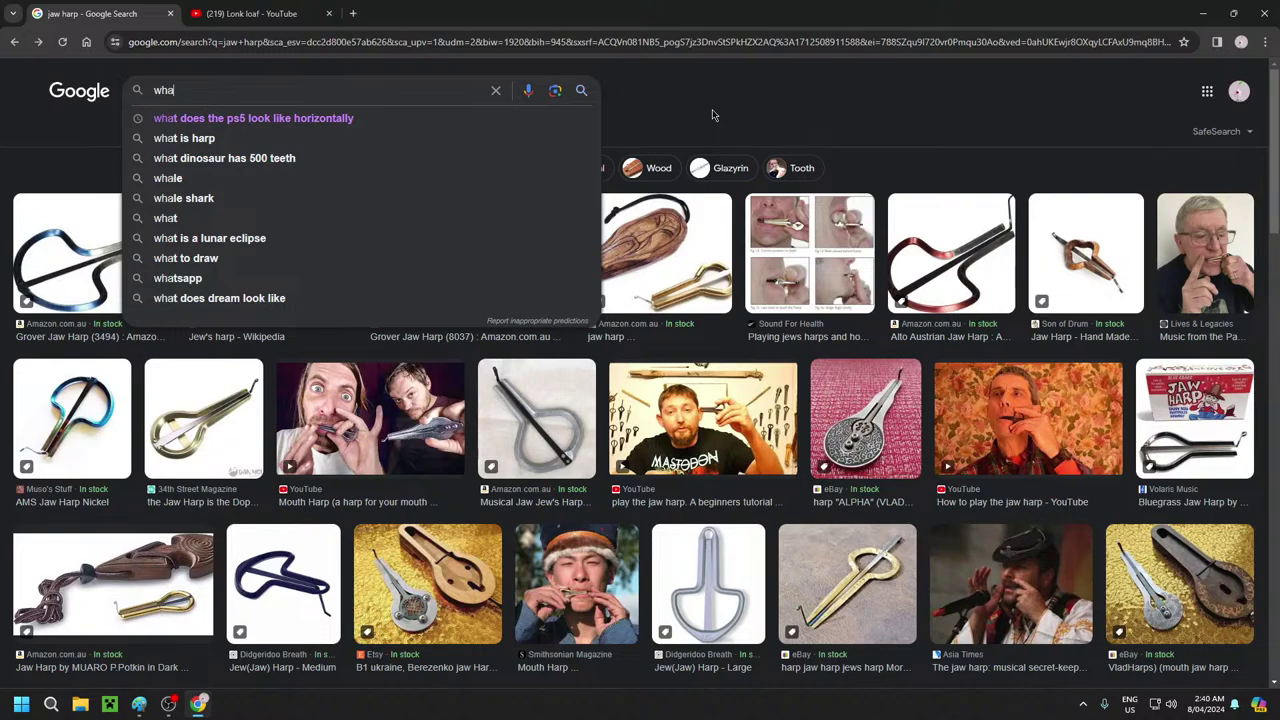
key("BackSpace")
type("eat")
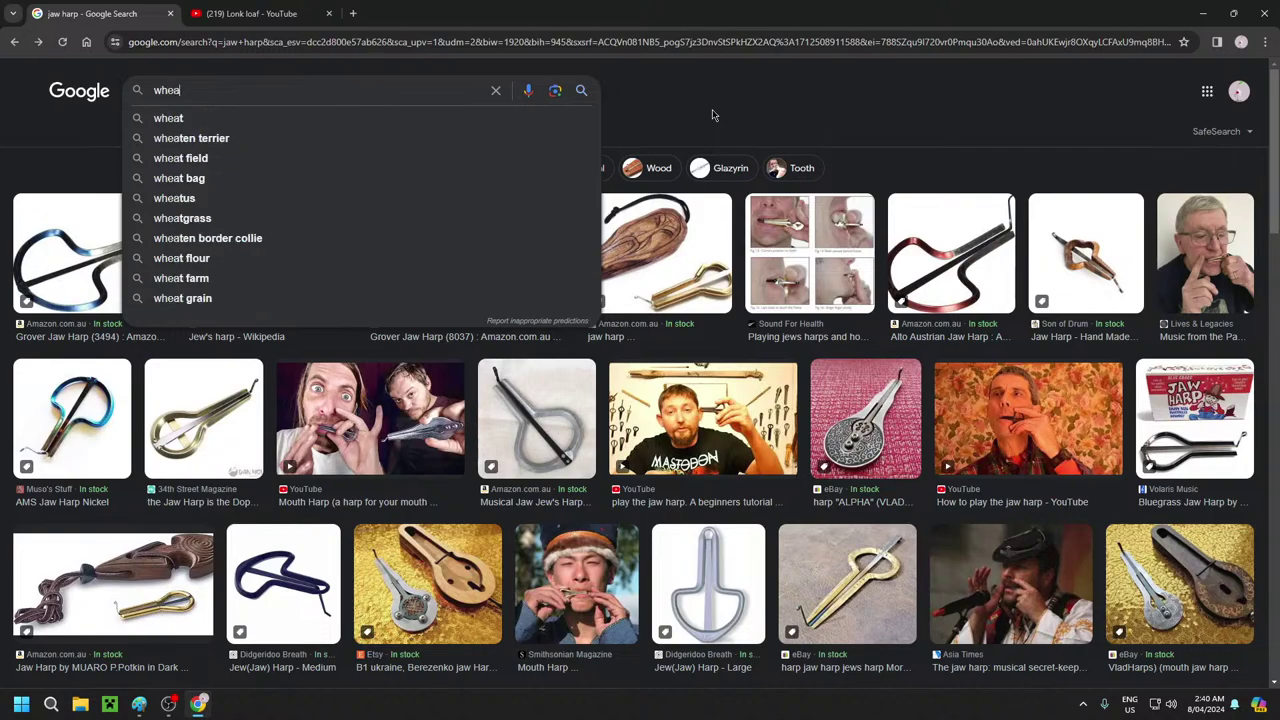
type("ly")
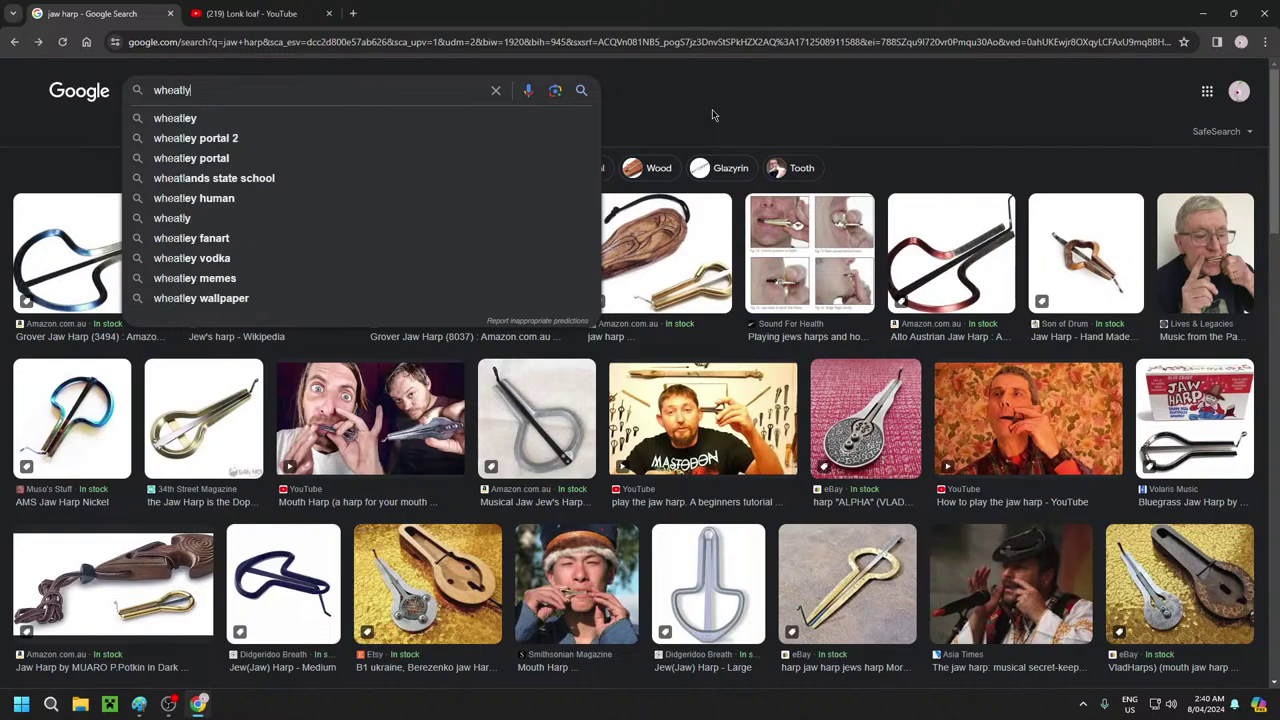
type(" crab")
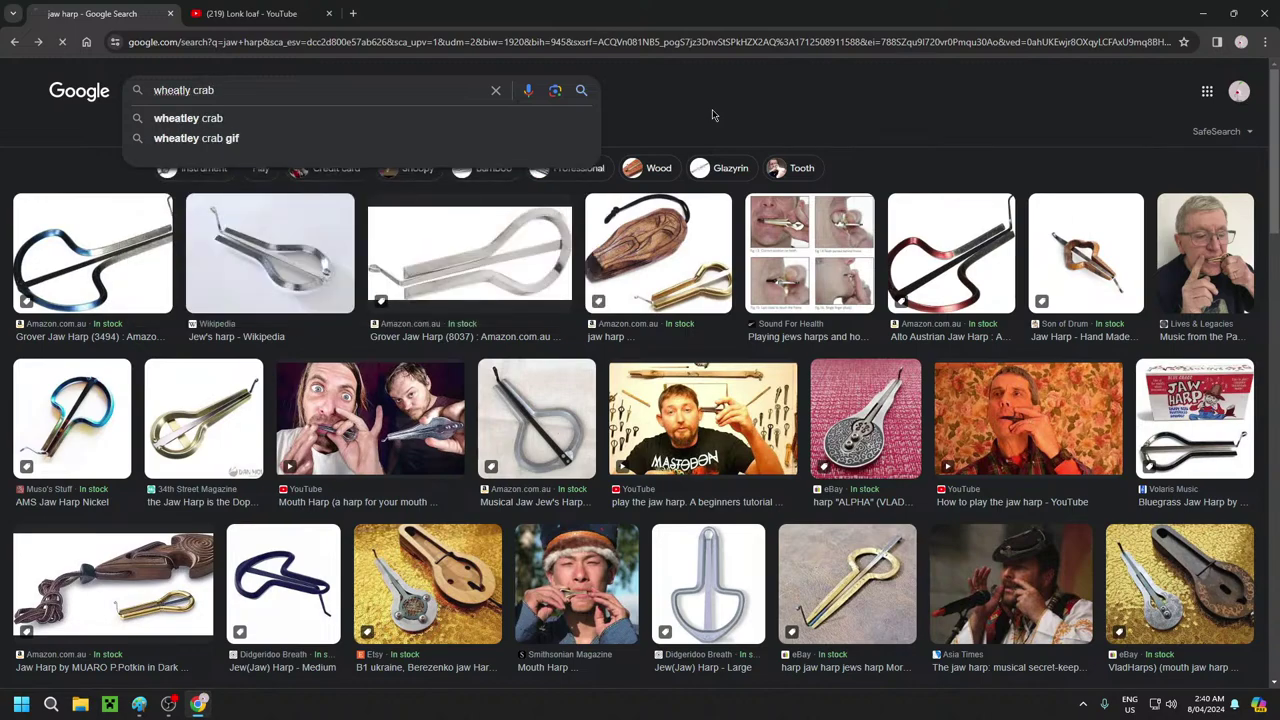
key("Return")
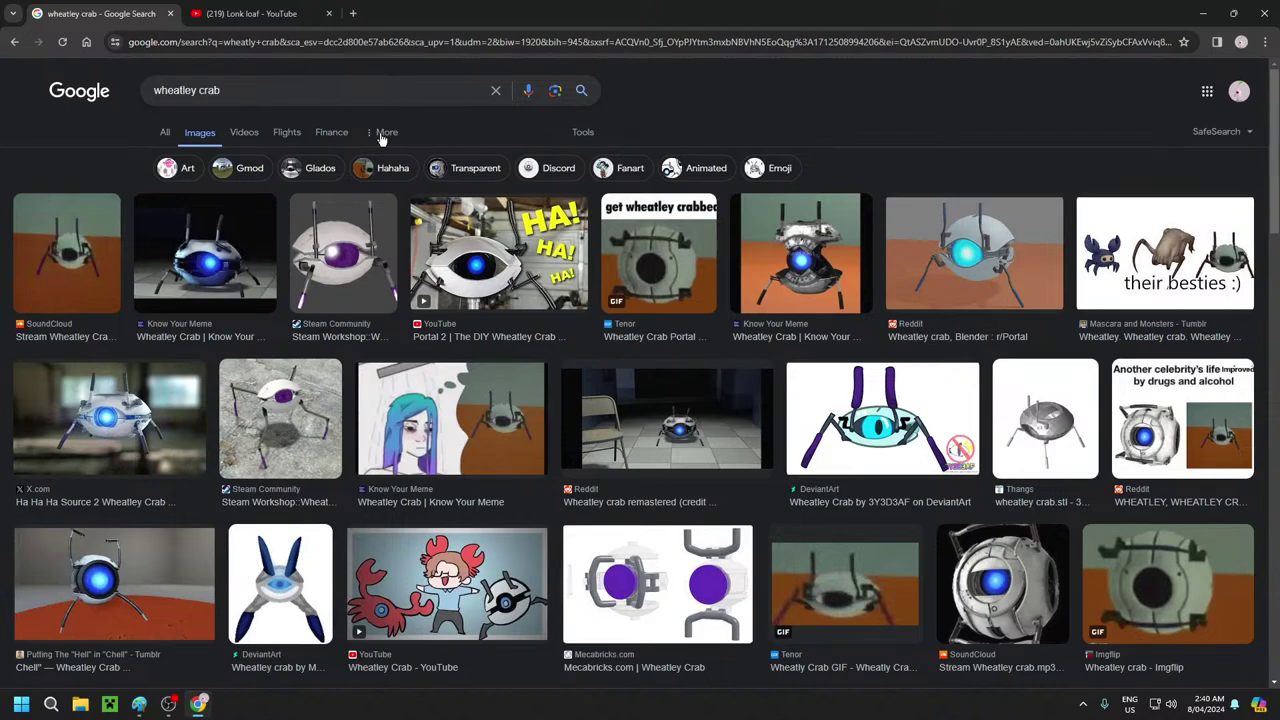
Search Google Images in Chrome for "medieval helmet" and copy the picture of the steel knight helmet on a dark blue background
left_click(140, 703)
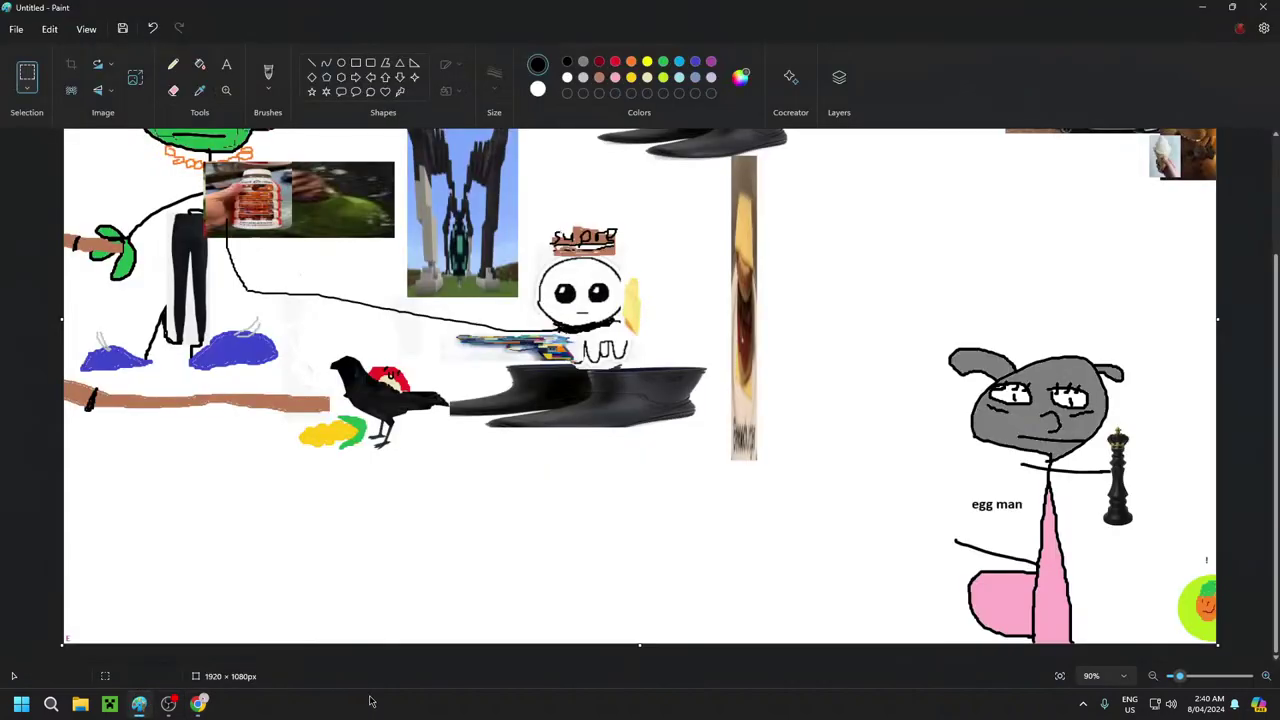
scroll(963, 515, "up", 3)
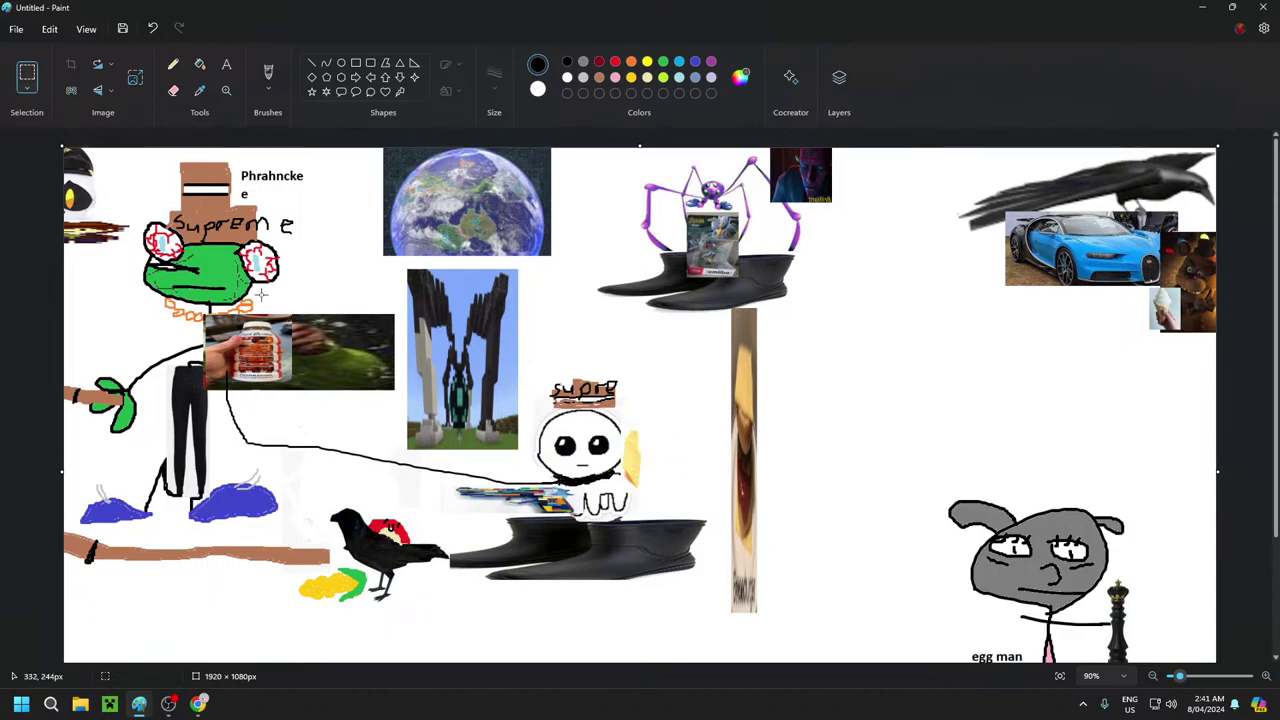
left_click(199, 703)
triple_click(230, 89)
key("BackSpace")
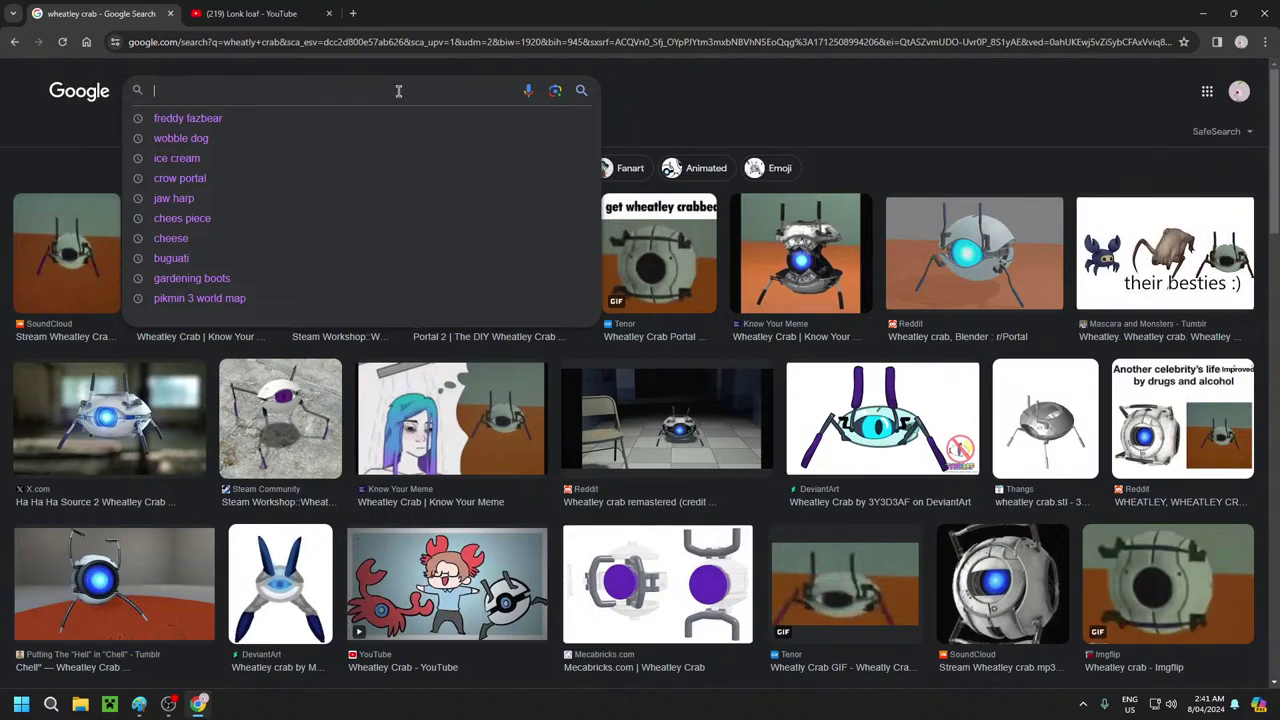
type("med")
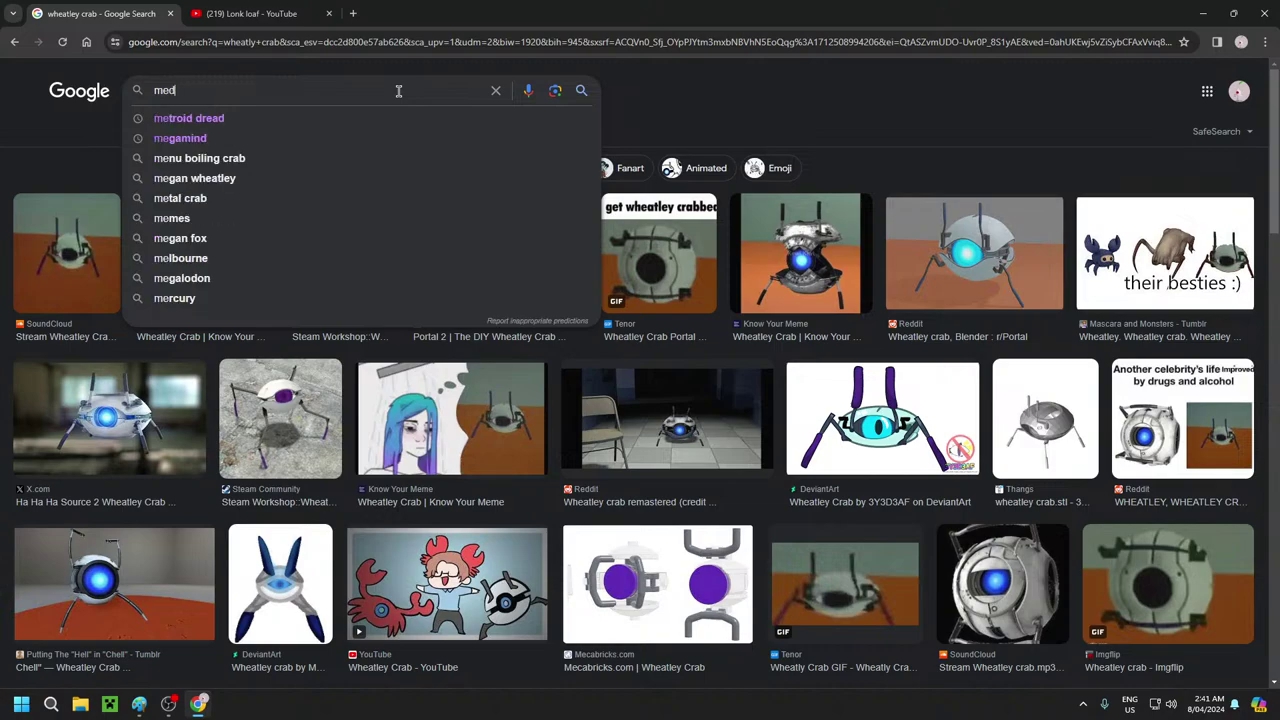
type("ievlail")
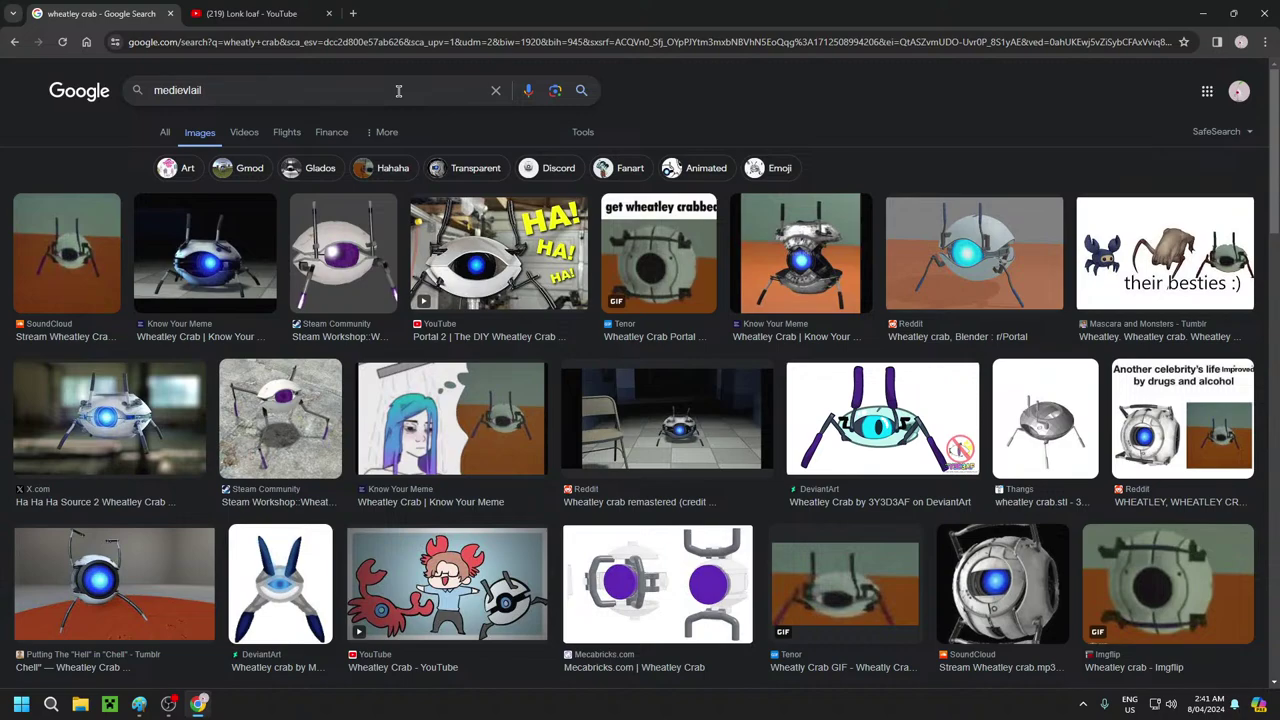
type("helment")
key("Return")
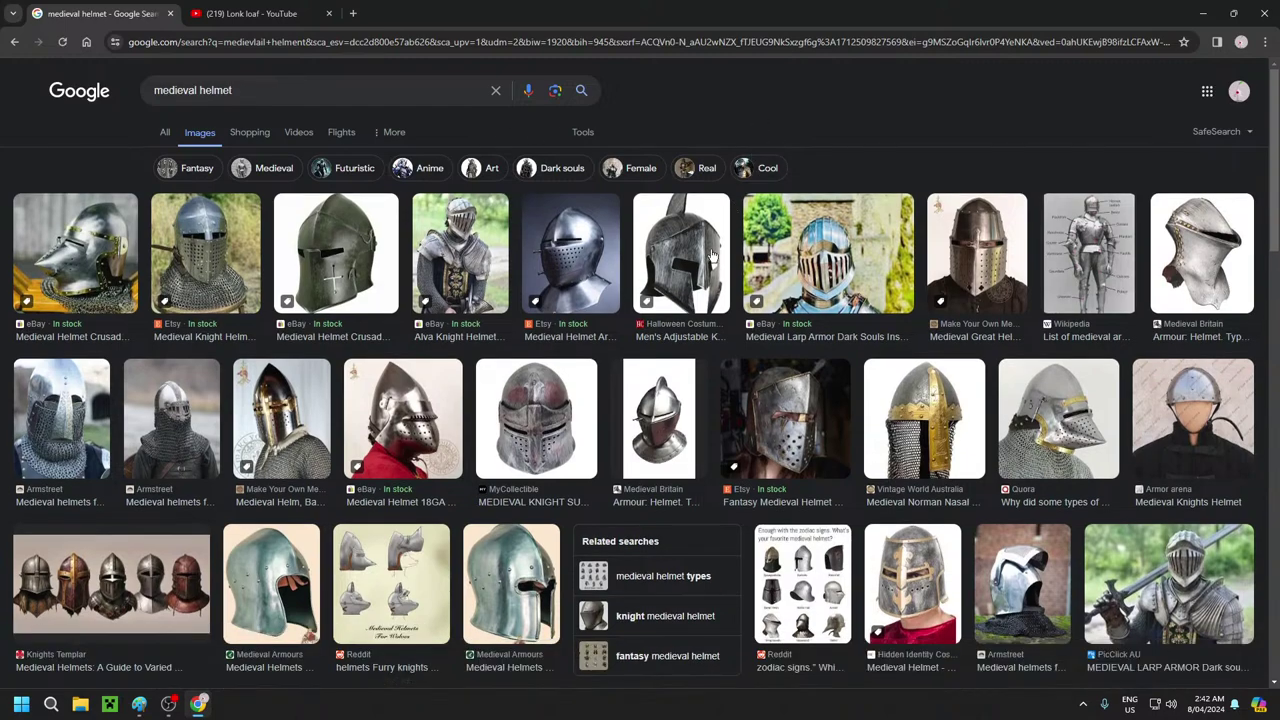
right_click(570, 275)
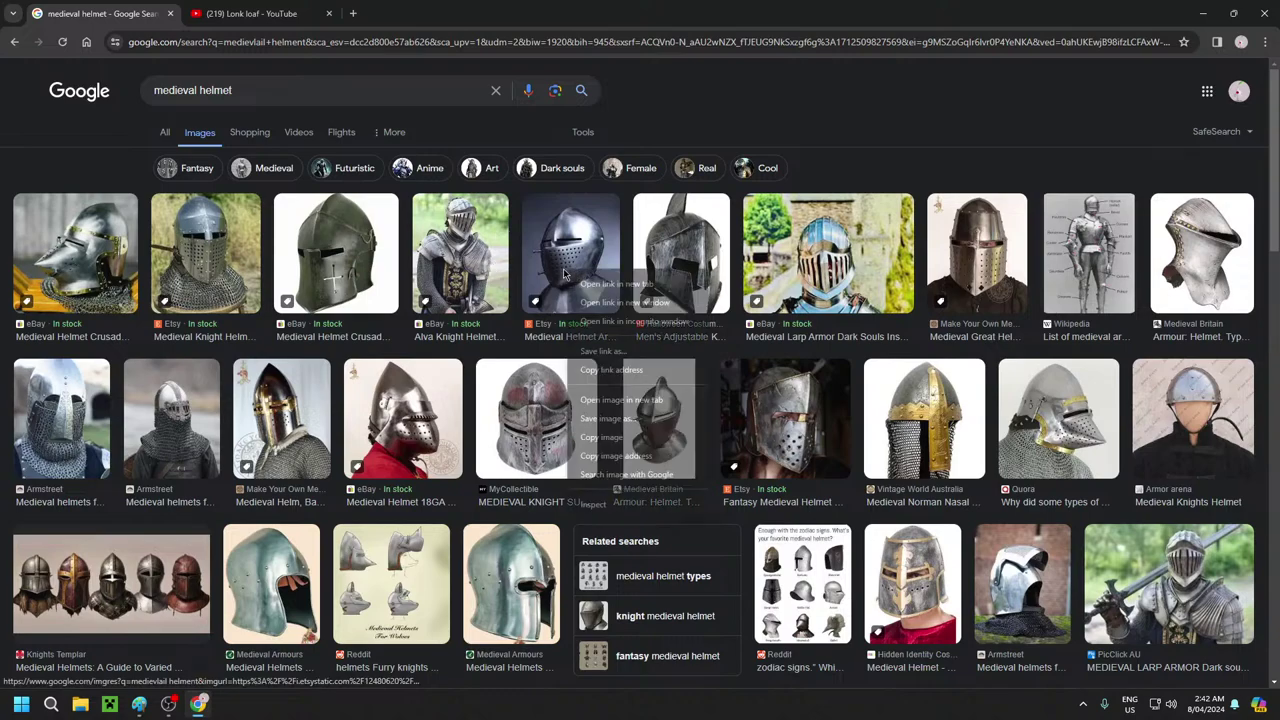
left_click(641, 437)
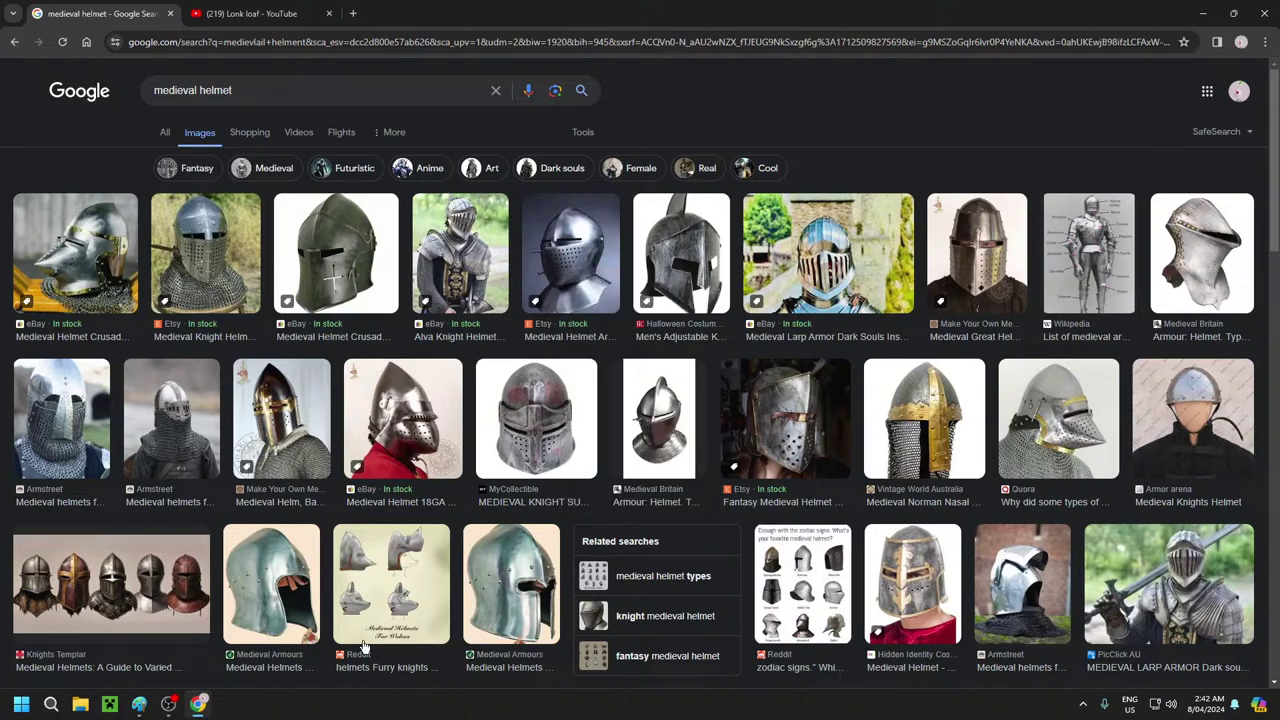
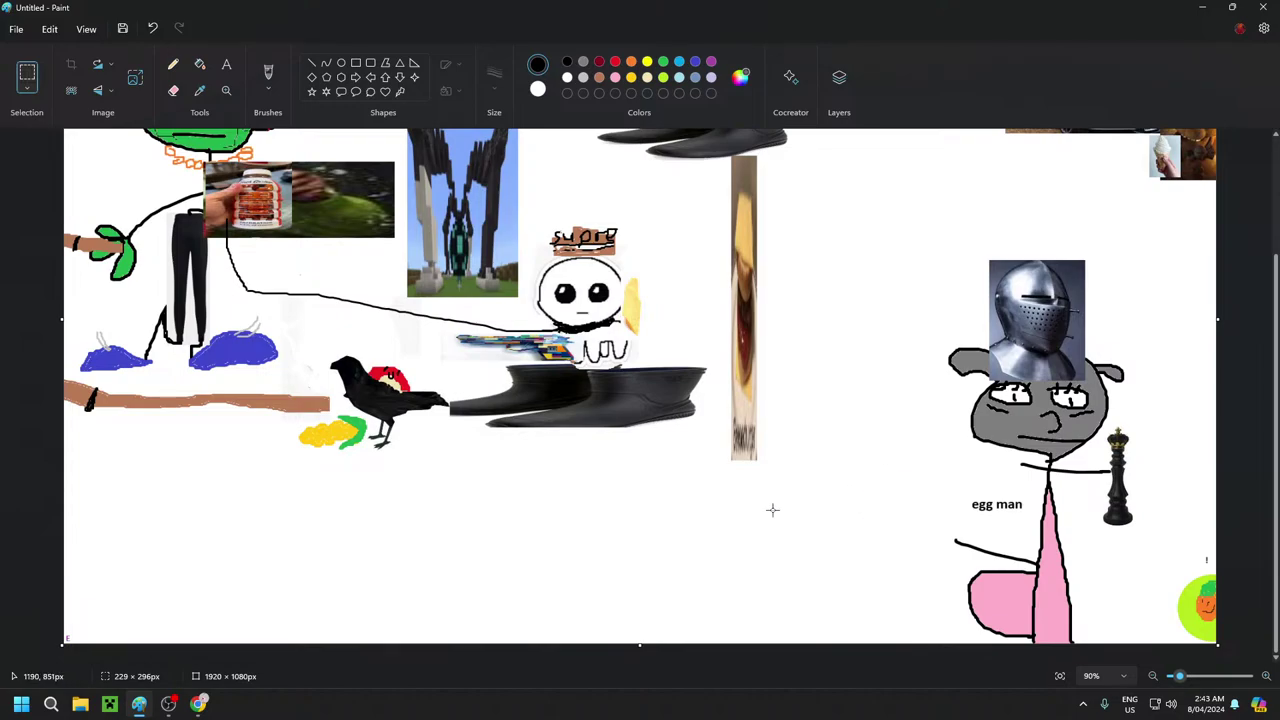
Search Google Images in Chrome for "target building" and copy the first picture, the red Target storefront under a blue sky
left_click(198, 704)
triple_click(271, 94)
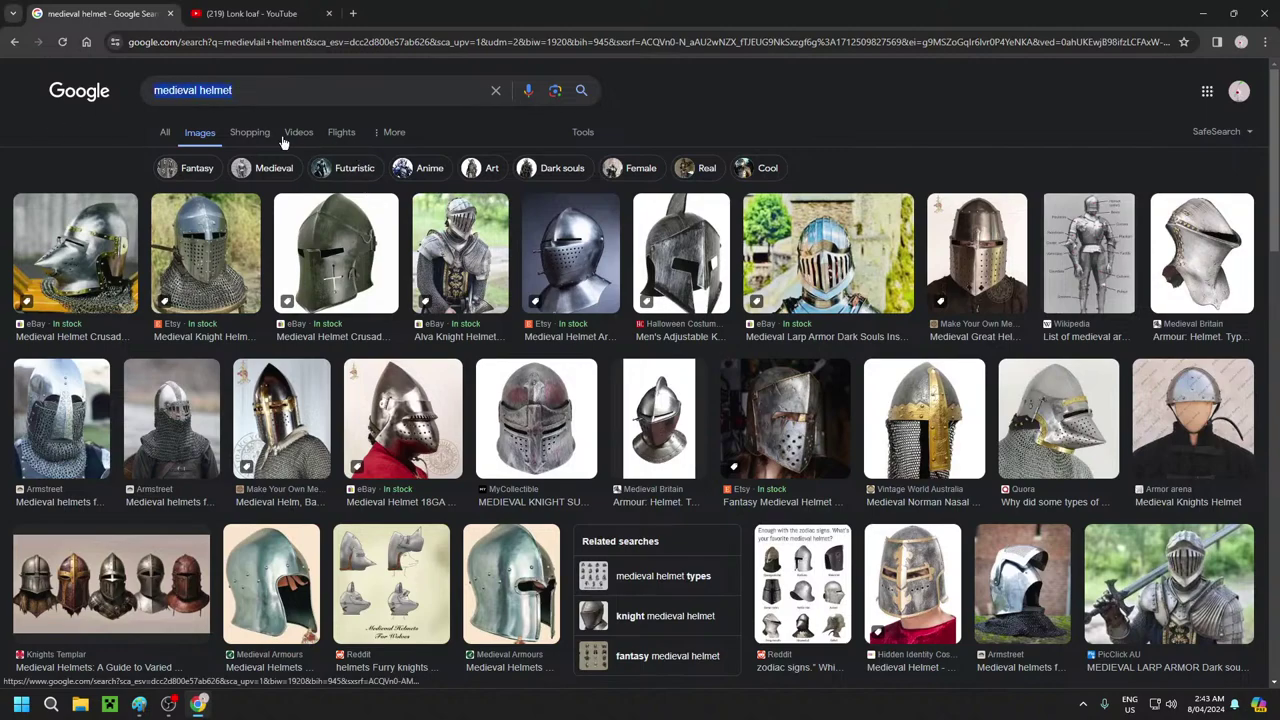
key("BackSpace")
type("ta")
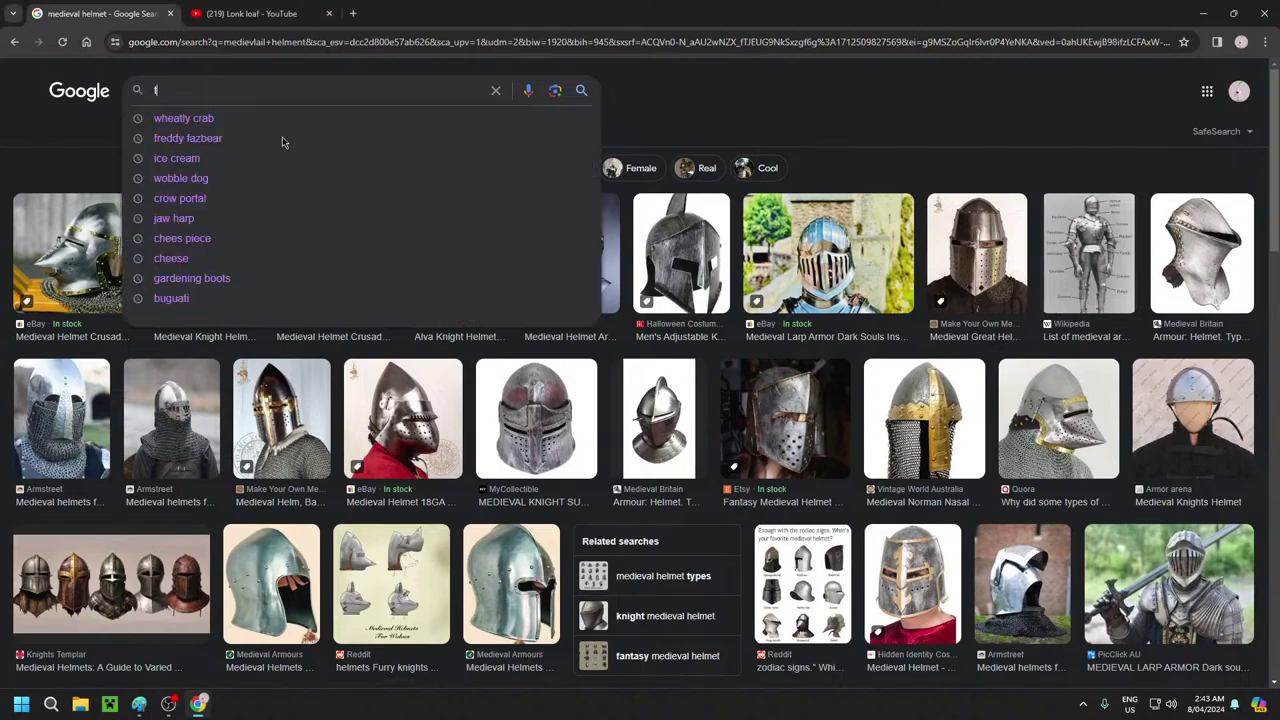
left_click(282, 138)
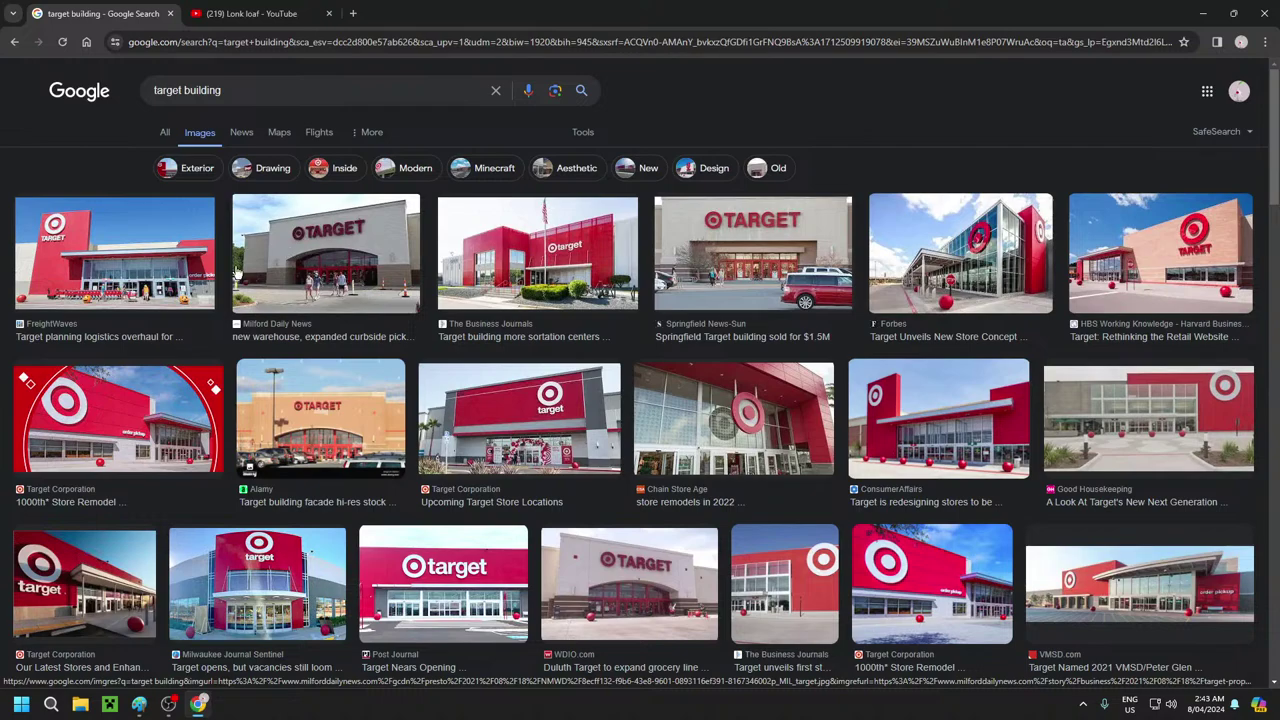
right_click(144, 284)
left_click(229, 445)
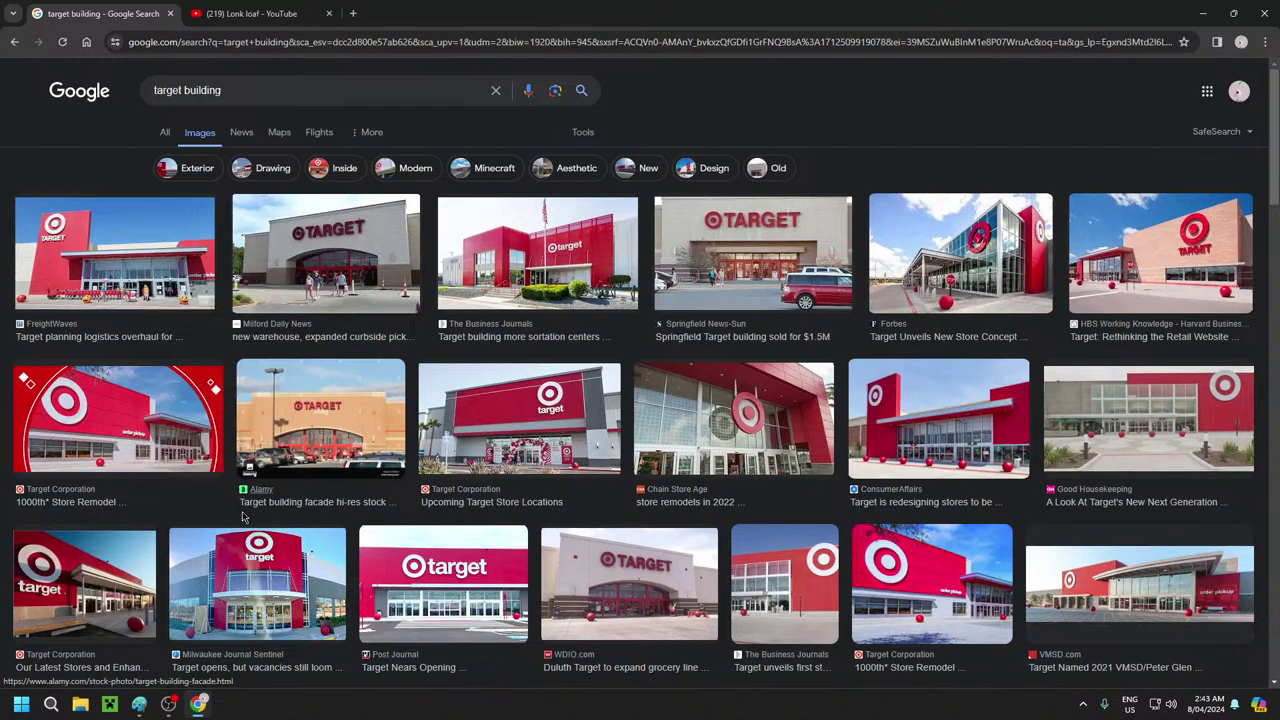
Paste the Target store picture into the Paint collage and enlarge it in the blank area below the crow and black boots
left_click(142, 705)
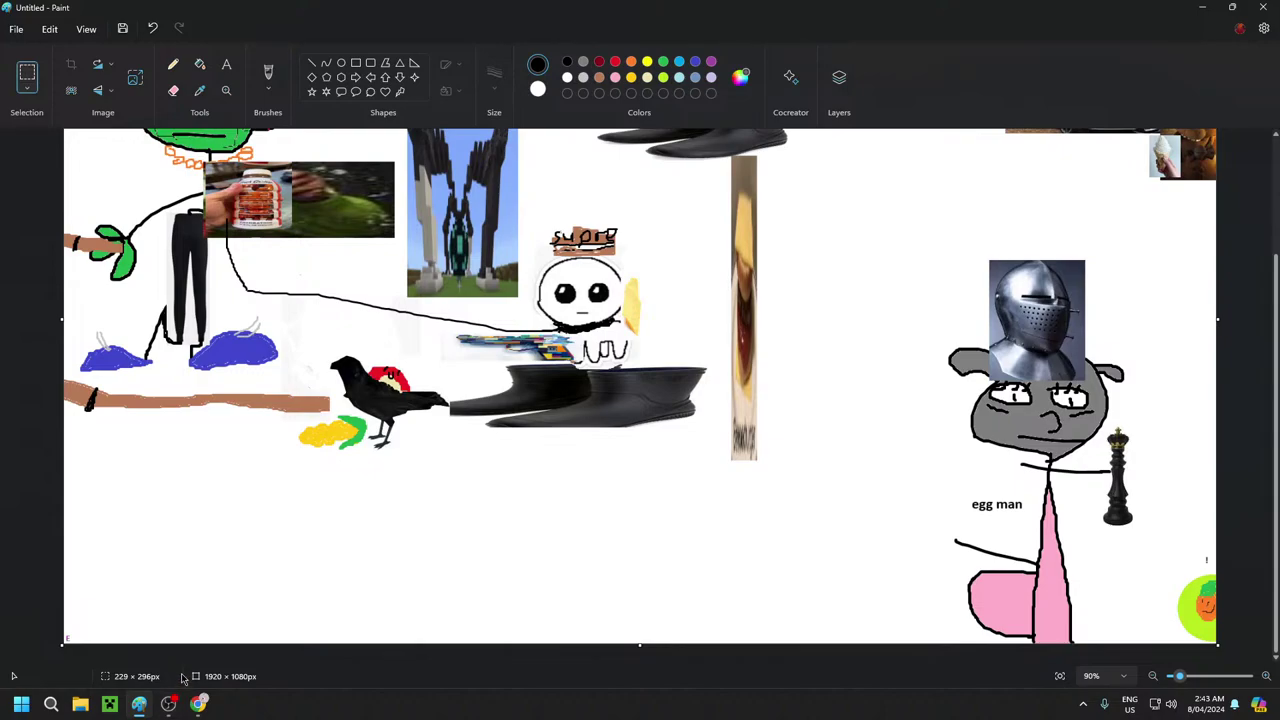
key("ctrl+v")
left_click_drag(191, 200, 500, 613)
left_click_drag(561, 541, 726, 452)
left_click(787, 540)
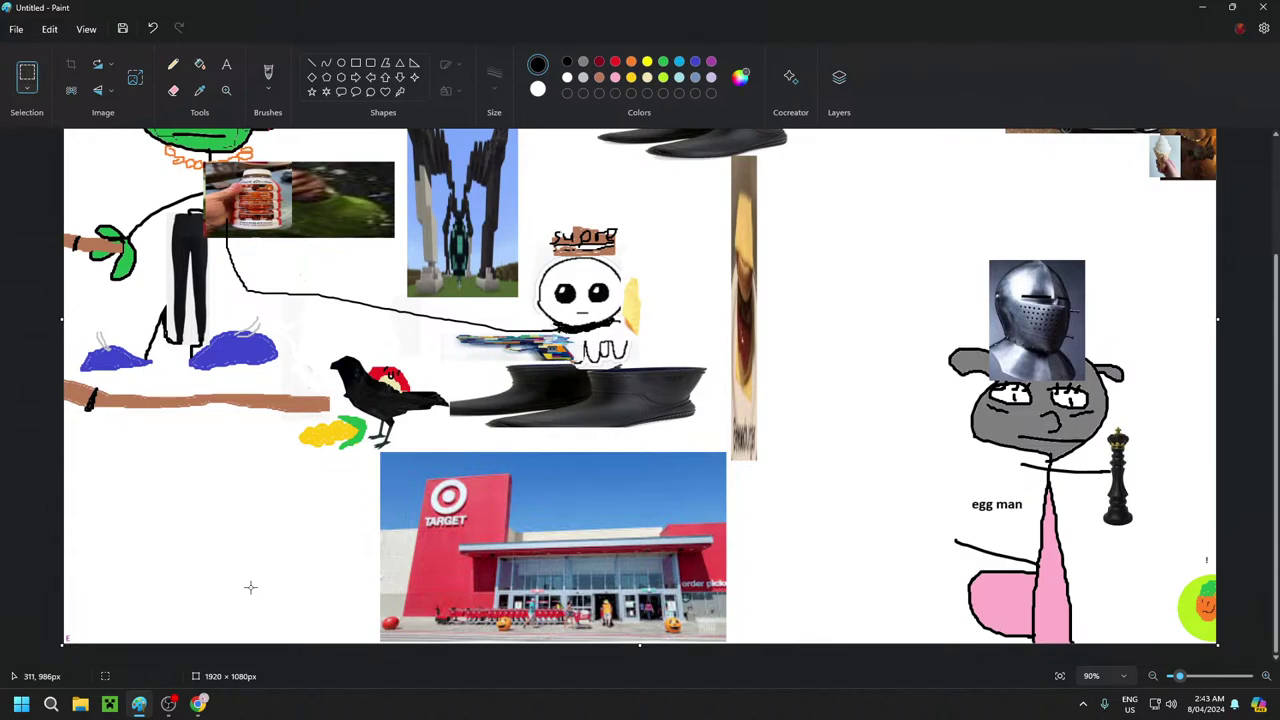
Look over the upper and lower parts of the collage around the newly added Target store and helmet pictures
scroll(225, 610, "up", 3)
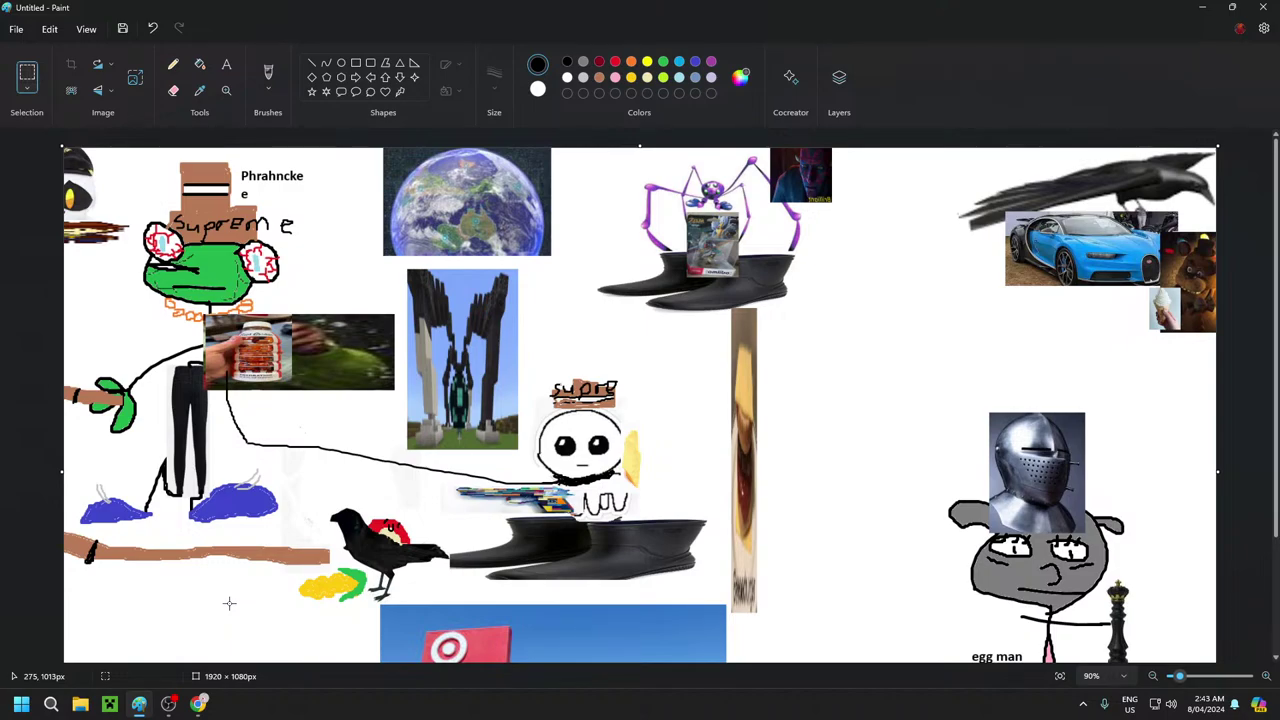
scroll(229, 603, "down", 3)
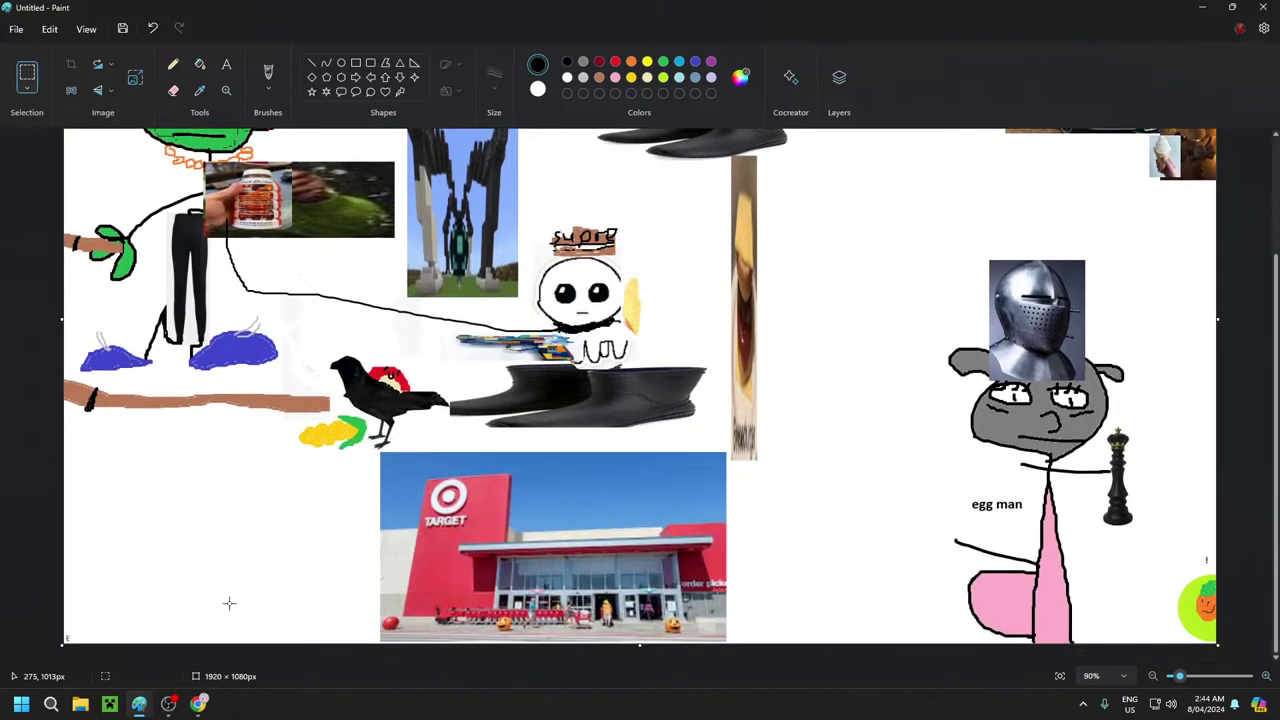
scroll(227, 595, "up", 2)
scroll(227, 595, "down", 2)
scroll(417, 632, "up", 3)
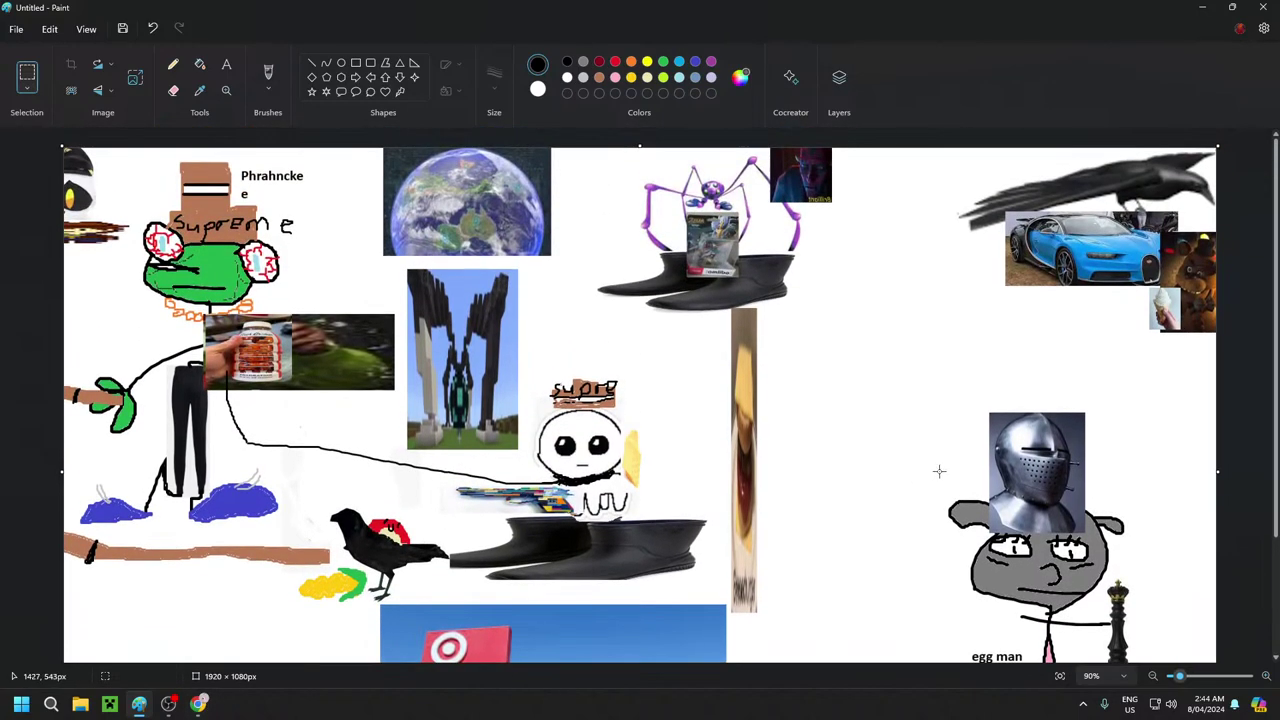
scroll(194, 504, "down", 3)
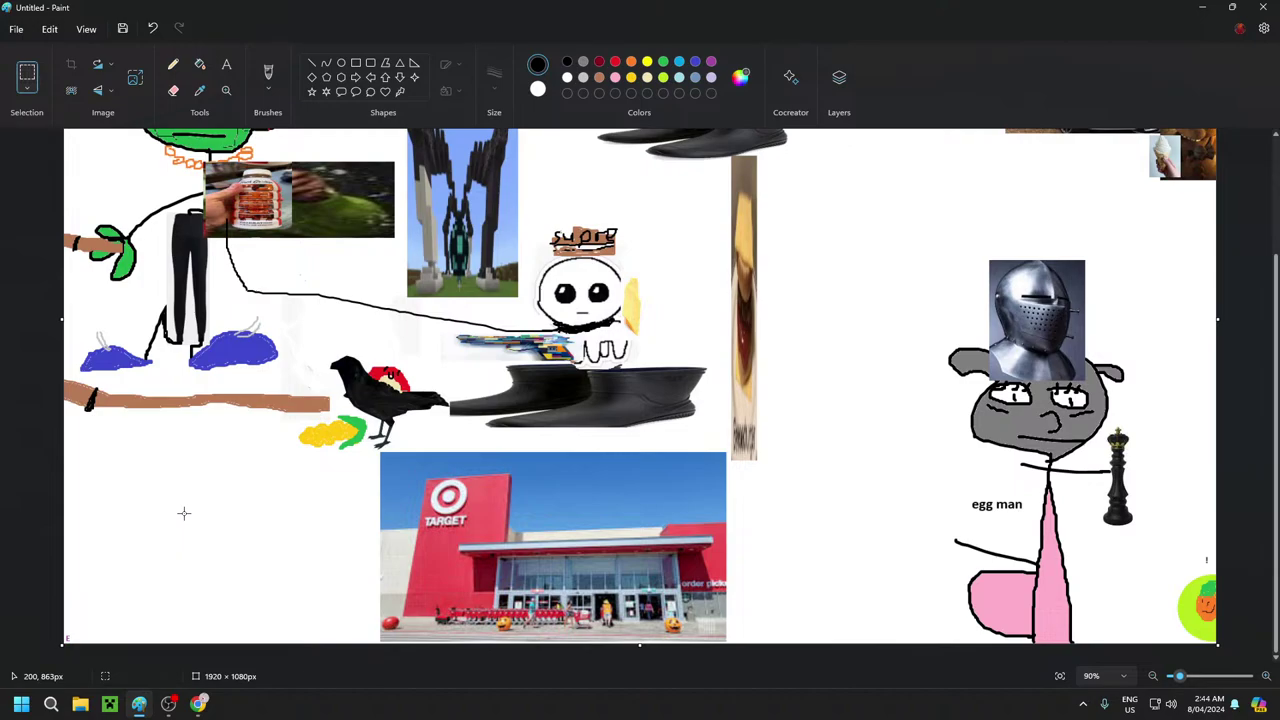
scroll(1190, 274, "up", 3)
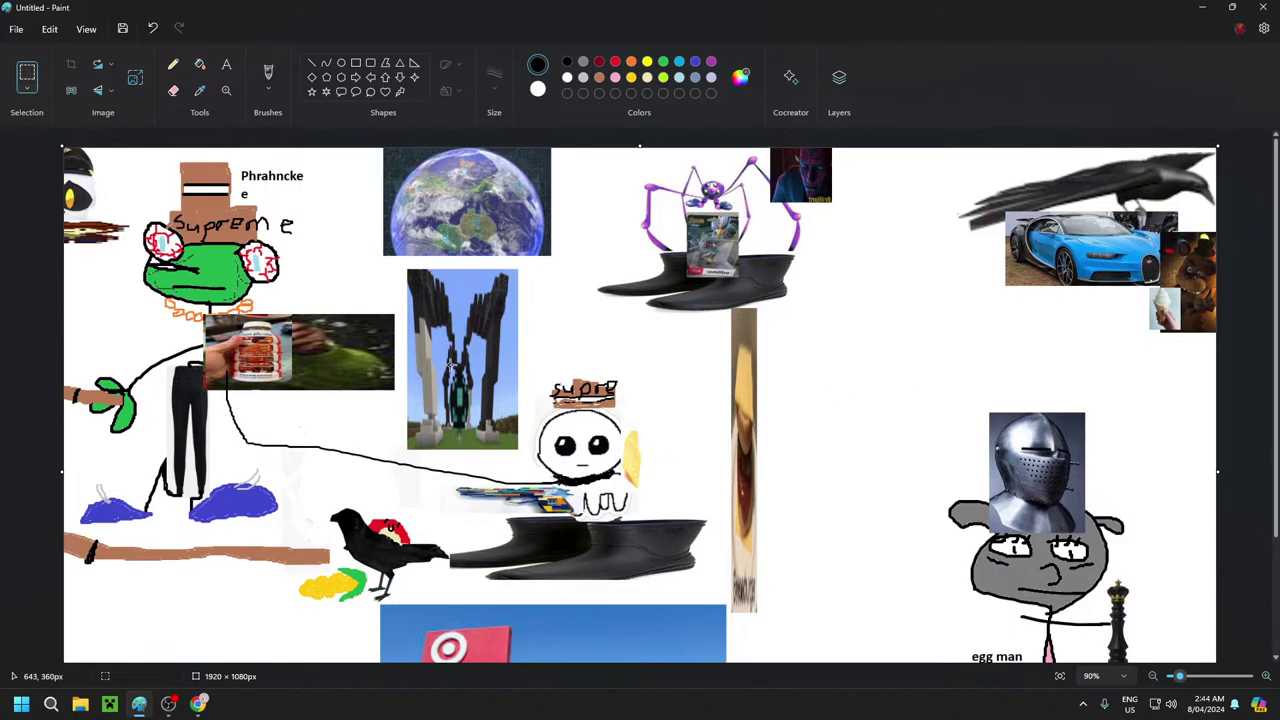
scroll(380, 450, "down", 3)
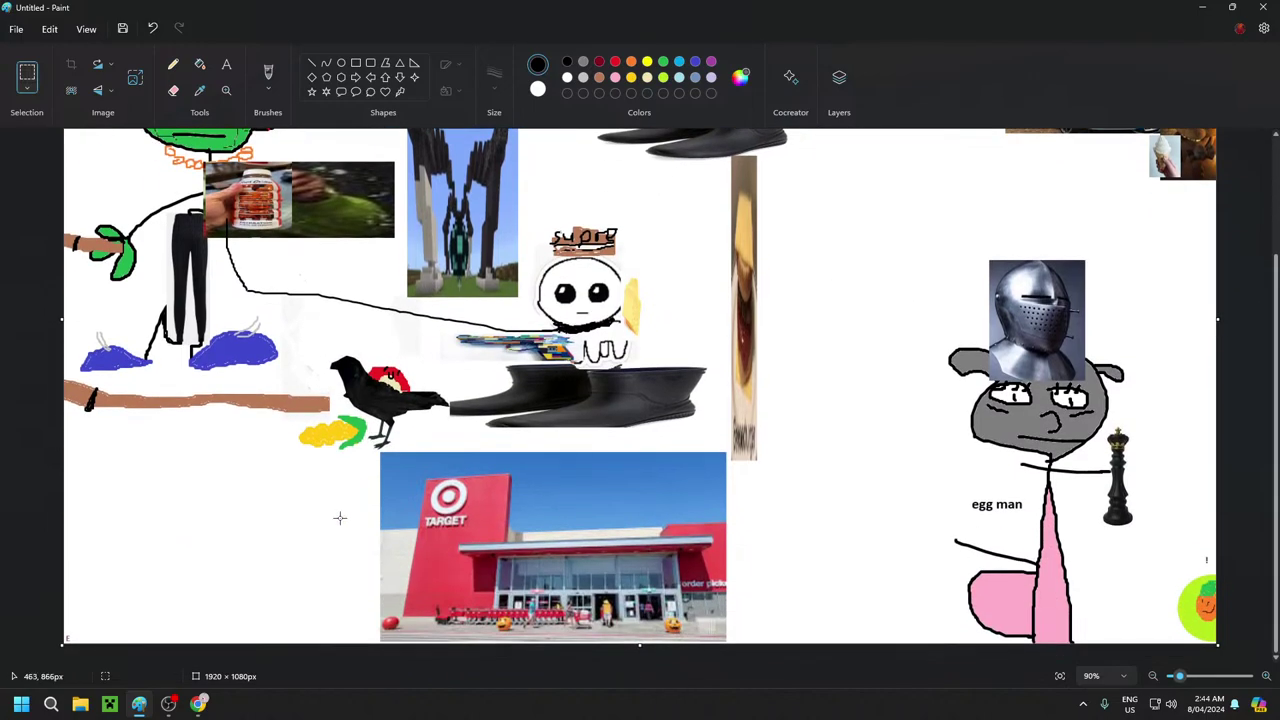
left_click(198, 704)
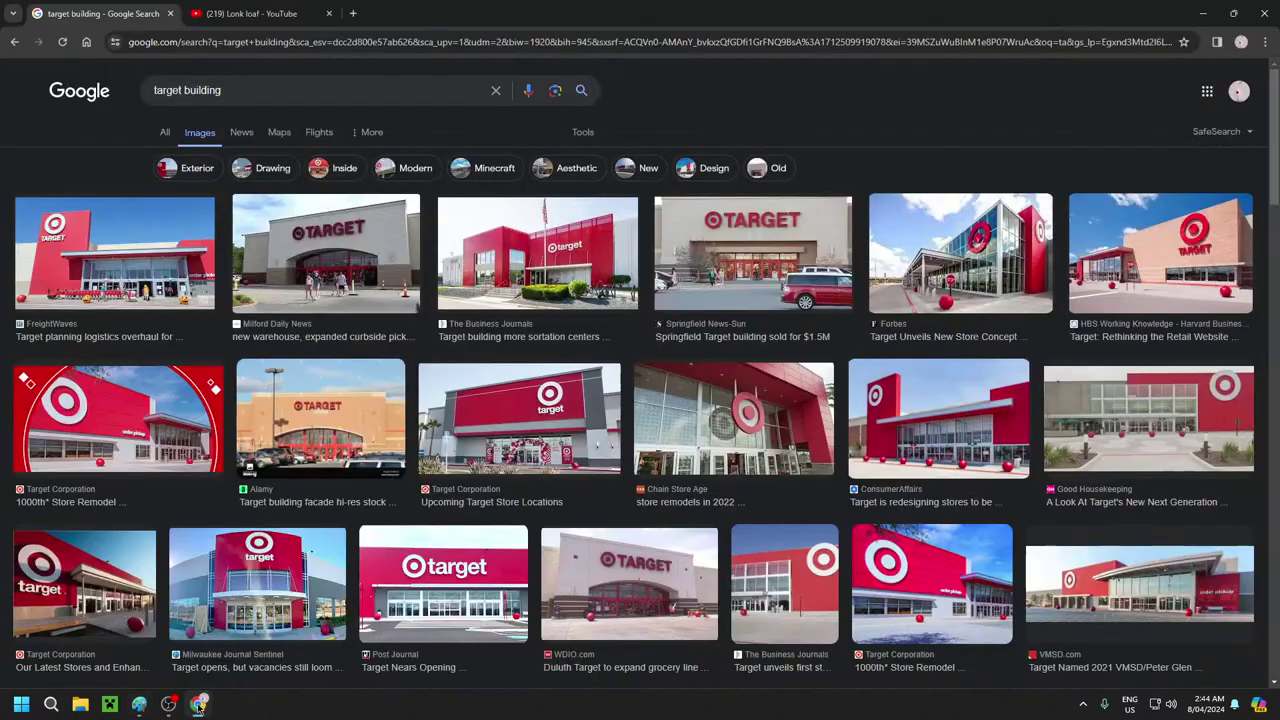
left_click_drag(264, 88, 13, 100)
key("BackSpace")
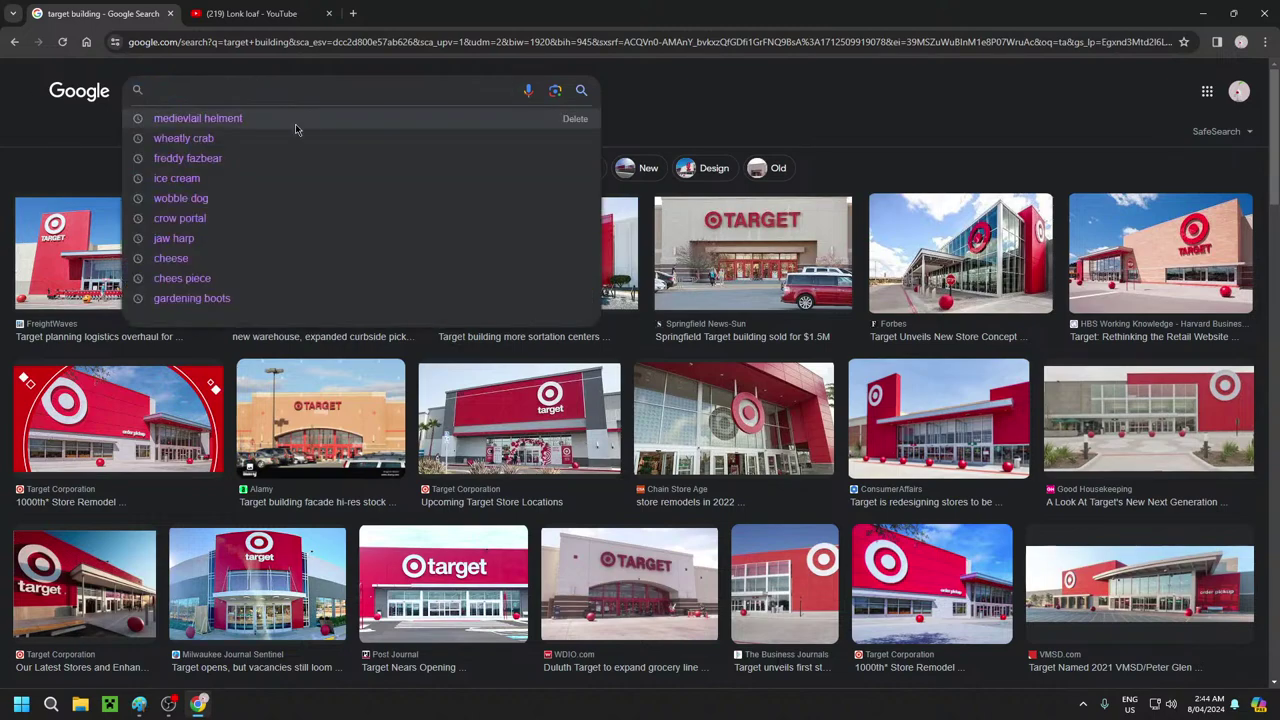
left_click(139, 704)
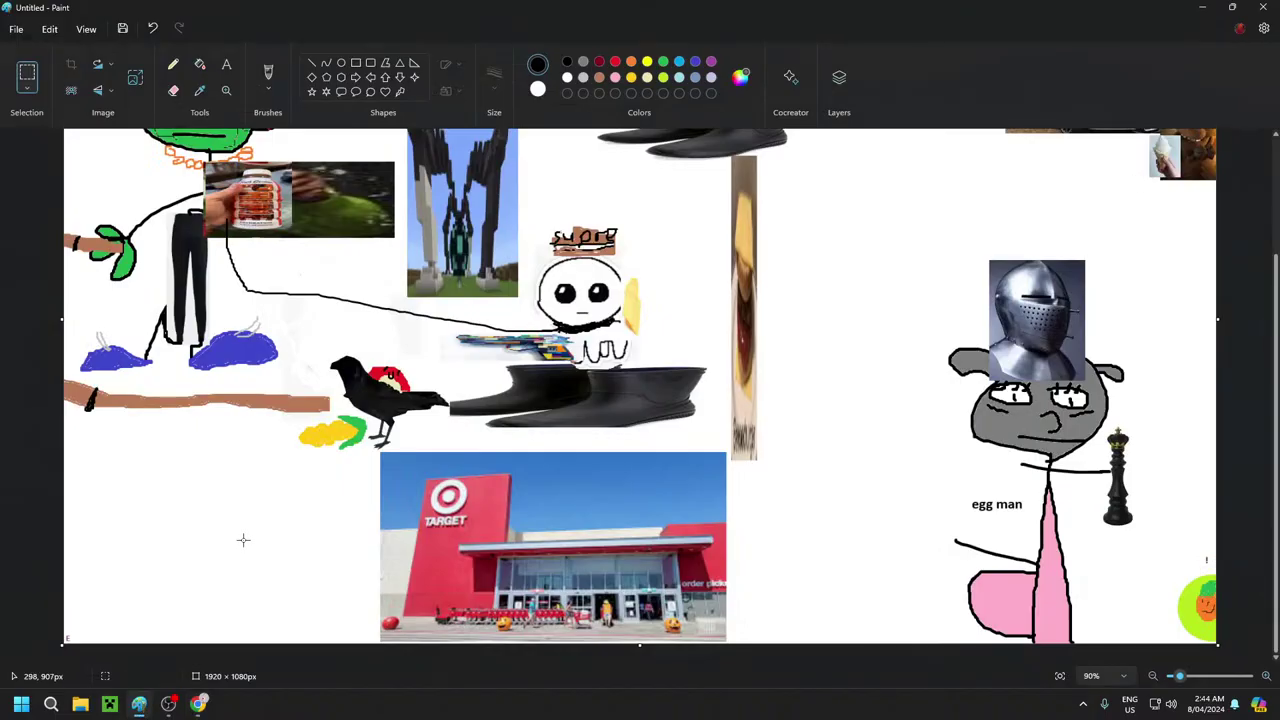
Select the brush in Paint with a 5px stroke size
scroll(335, 262, "up", 1)
scroll(338, 257, "down", 1)
left_click(268, 70)
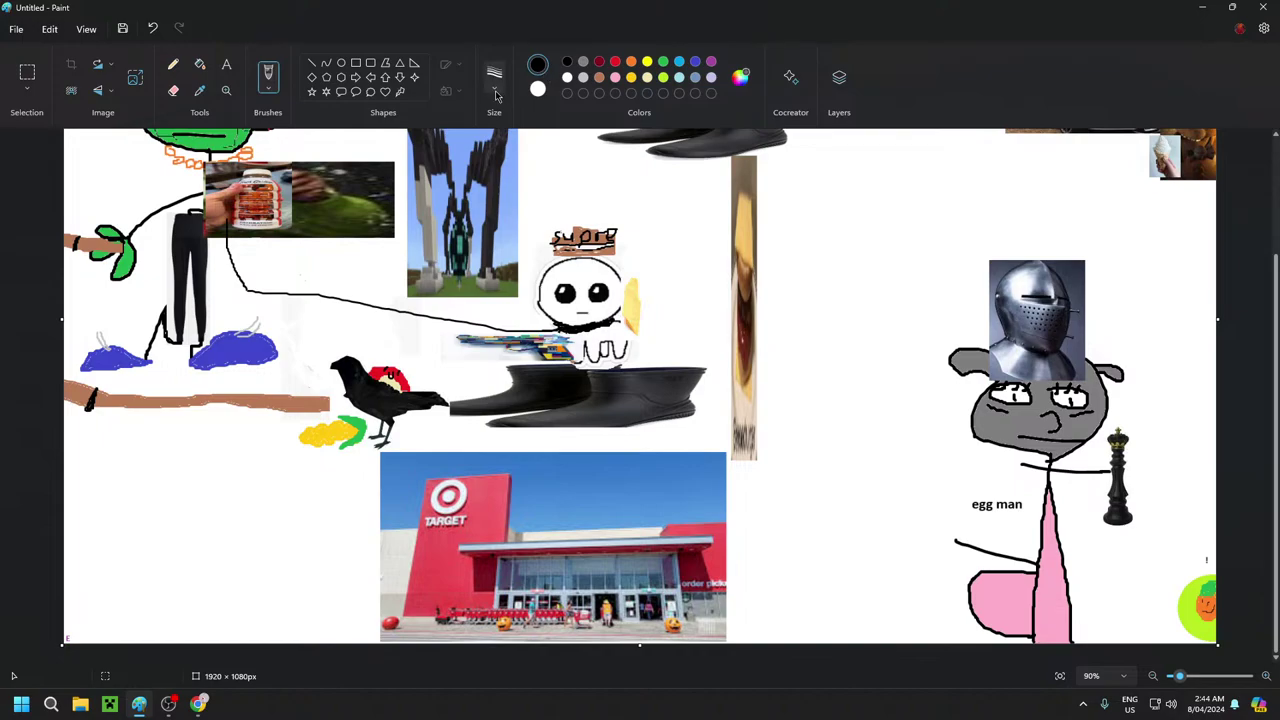
left_click(494, 78)
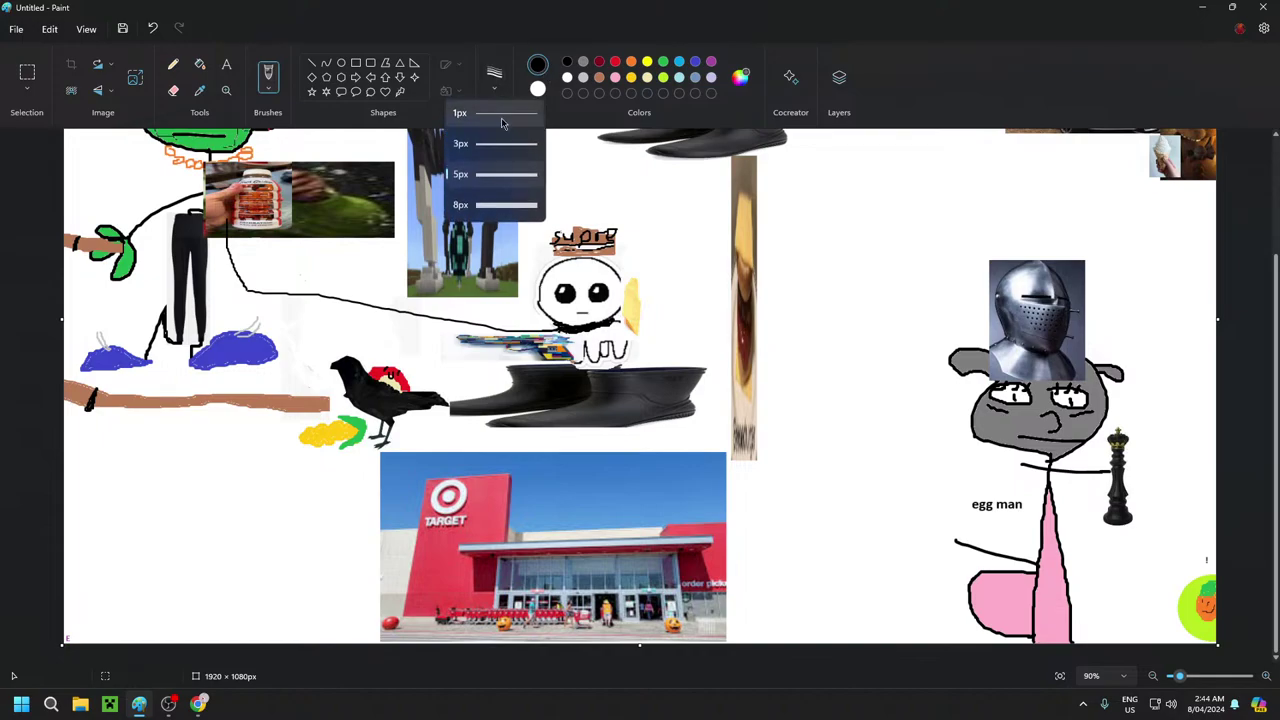
left_click(524, 186)
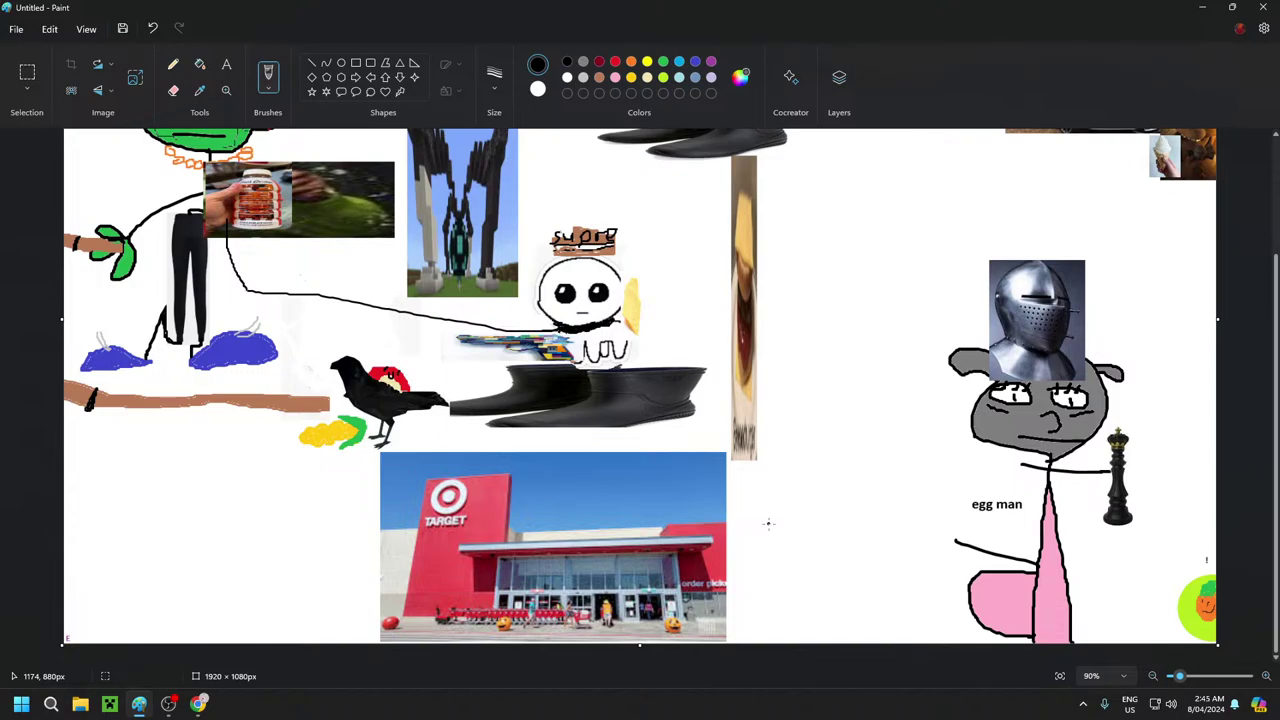
Review the whole collage from the top row of figures and pictures down to the bottom edge
scroll(794, 516, "up", 3)
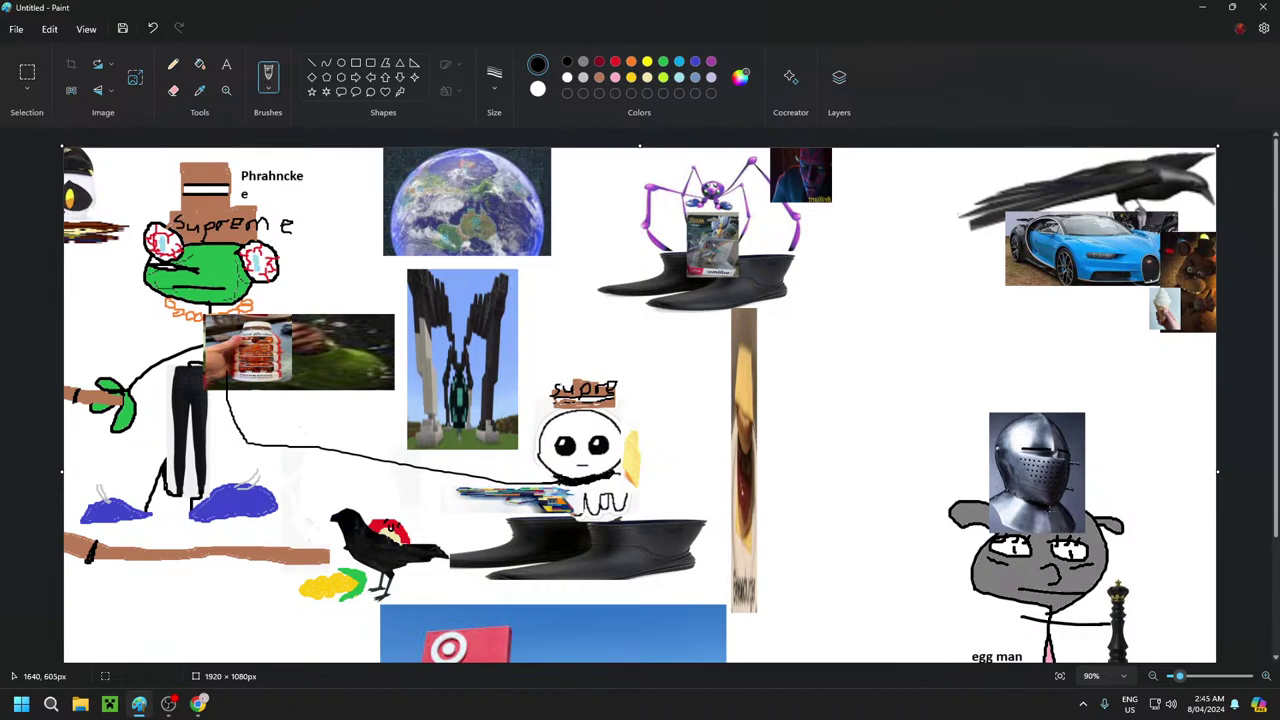
scroll(926, 460, "down", 3)
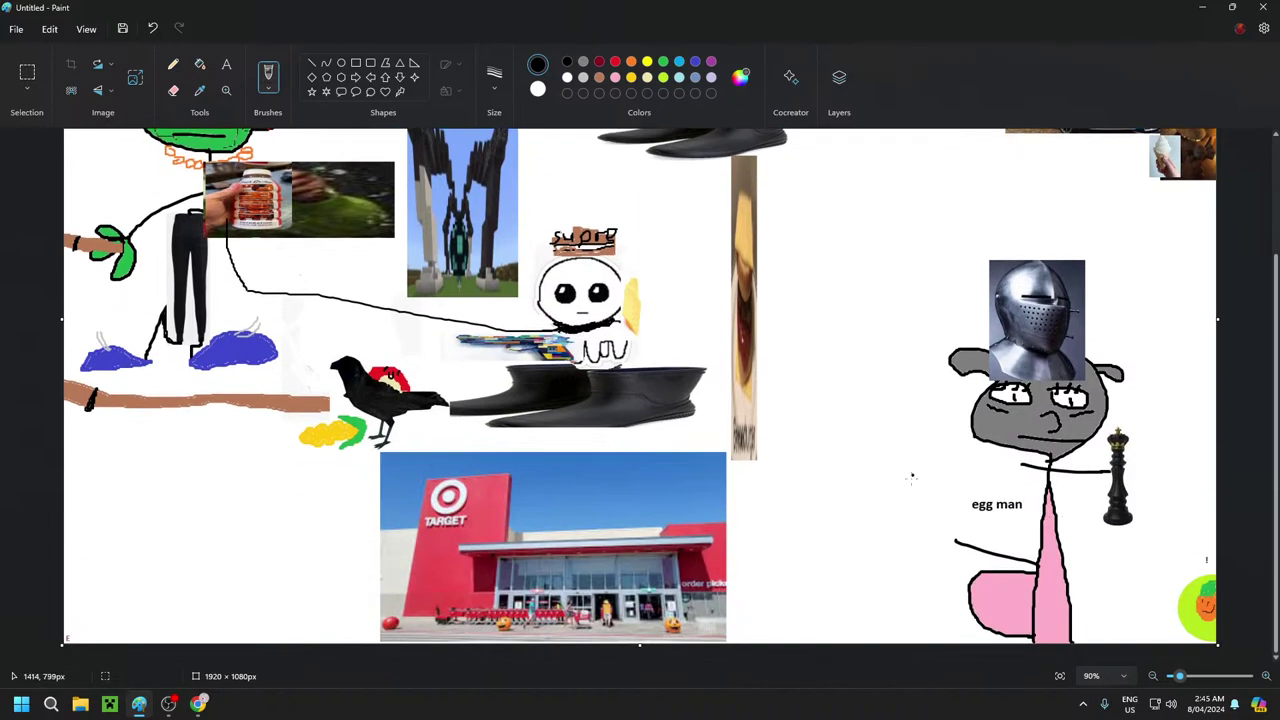
scroll(1056, 520, "up", 3)
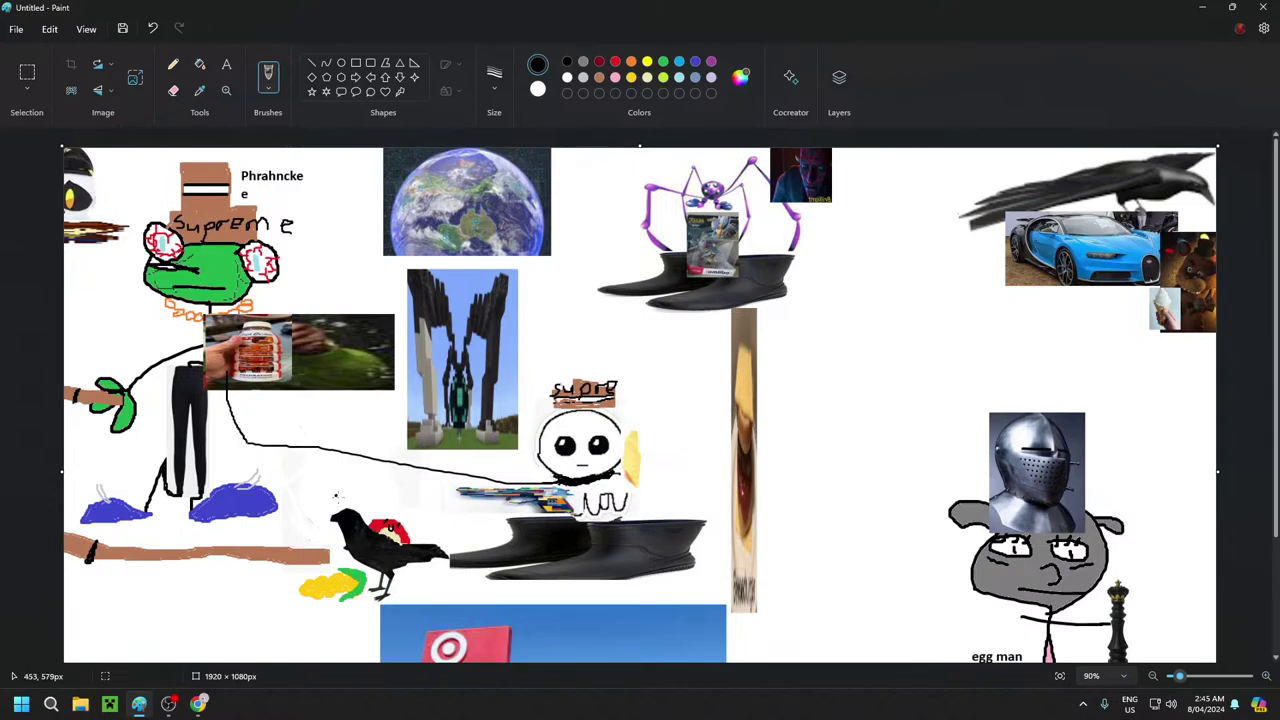
scroll(365, 408, "down", 3)
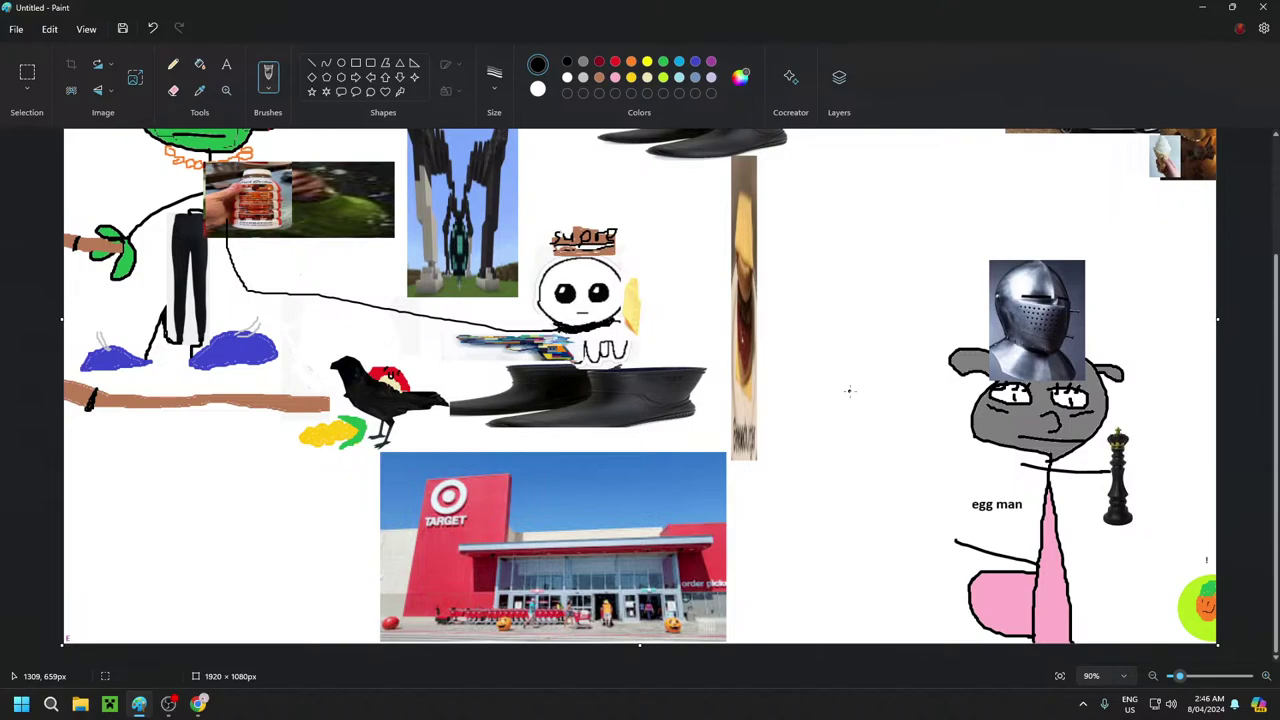
scroll(849, 391, "up", 3)
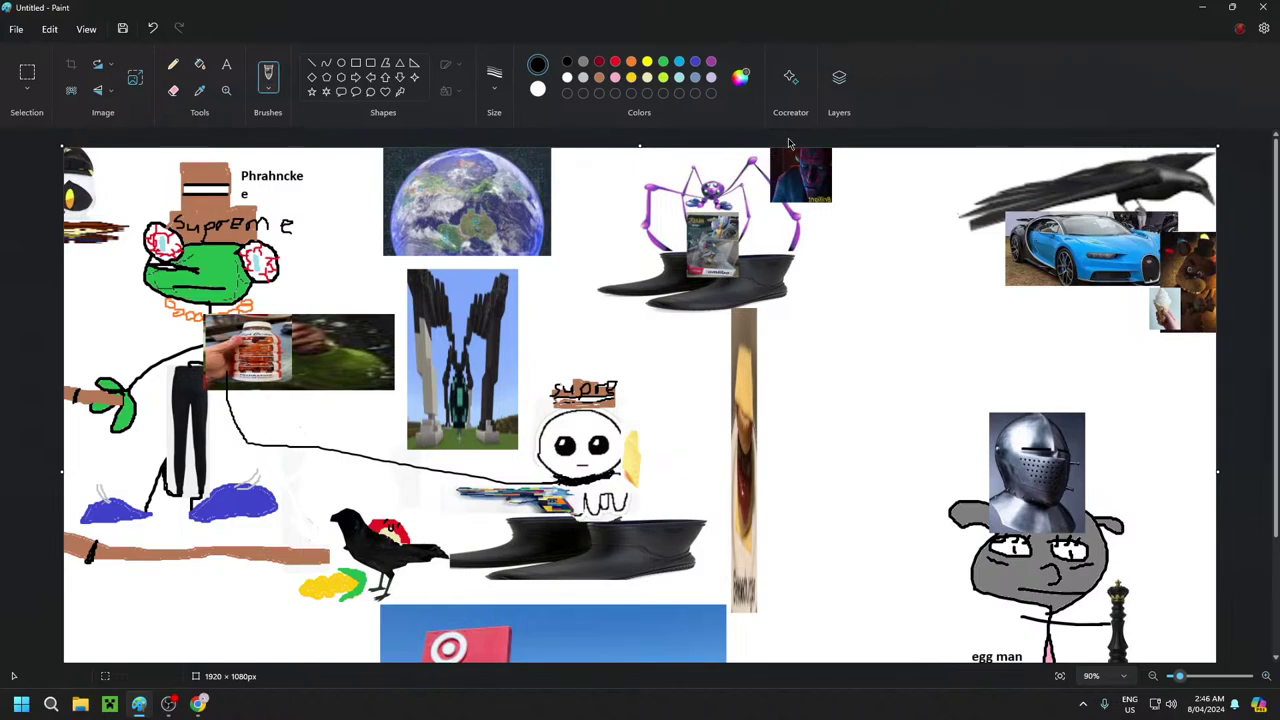
scroll(912, 314, "down", 1)
scroll(912, 314, "up", 1)
scroll(872, 403, "down", 5)
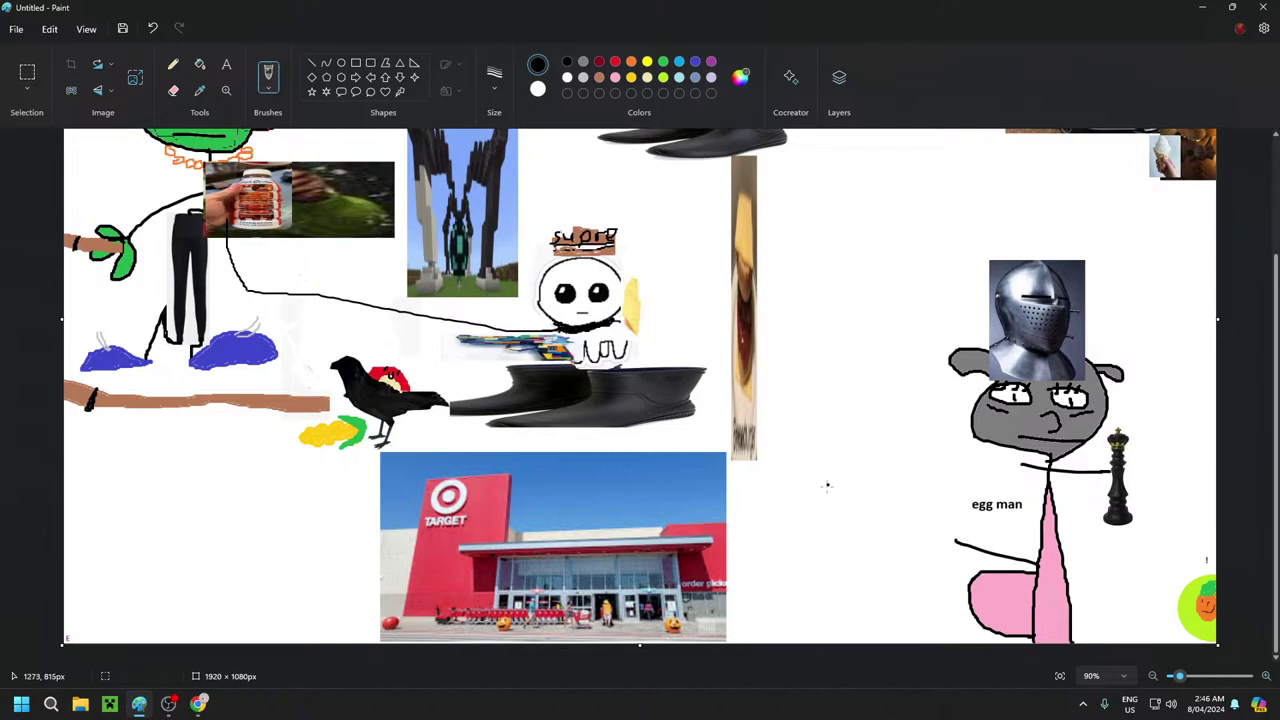
scroll(822, 496, "up", 3)
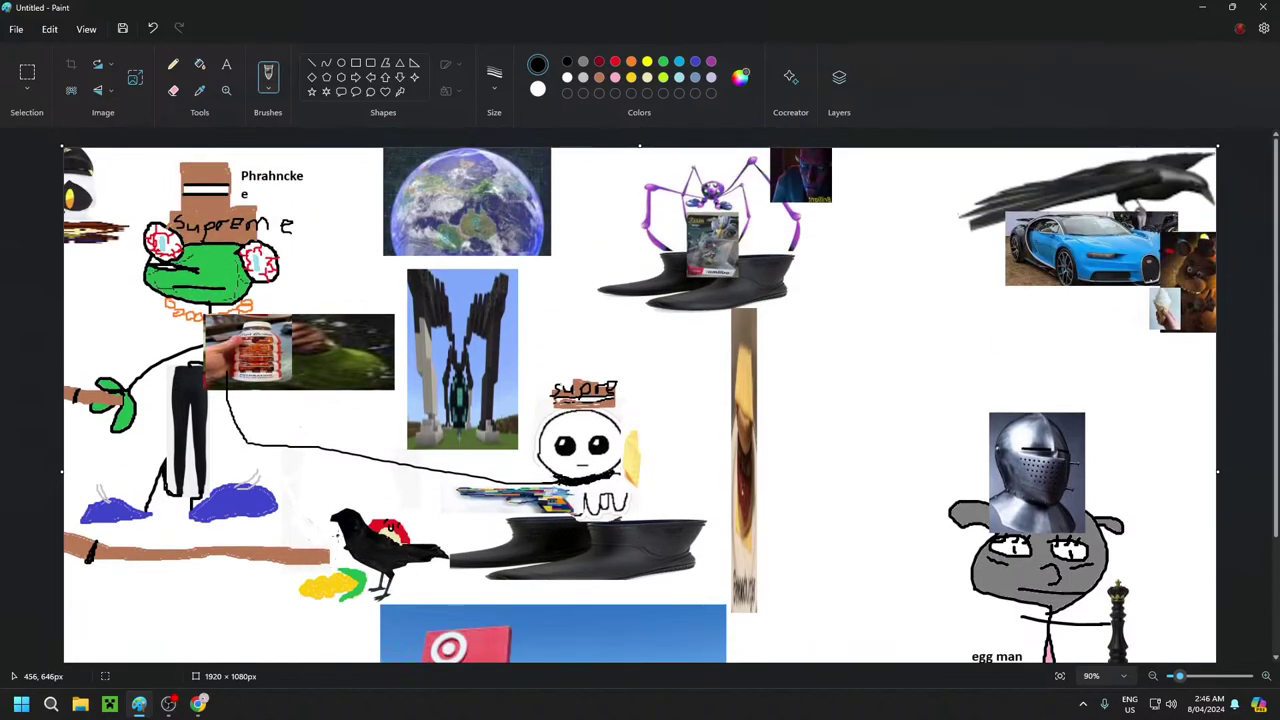
scroll(785, 553, "down", 3)
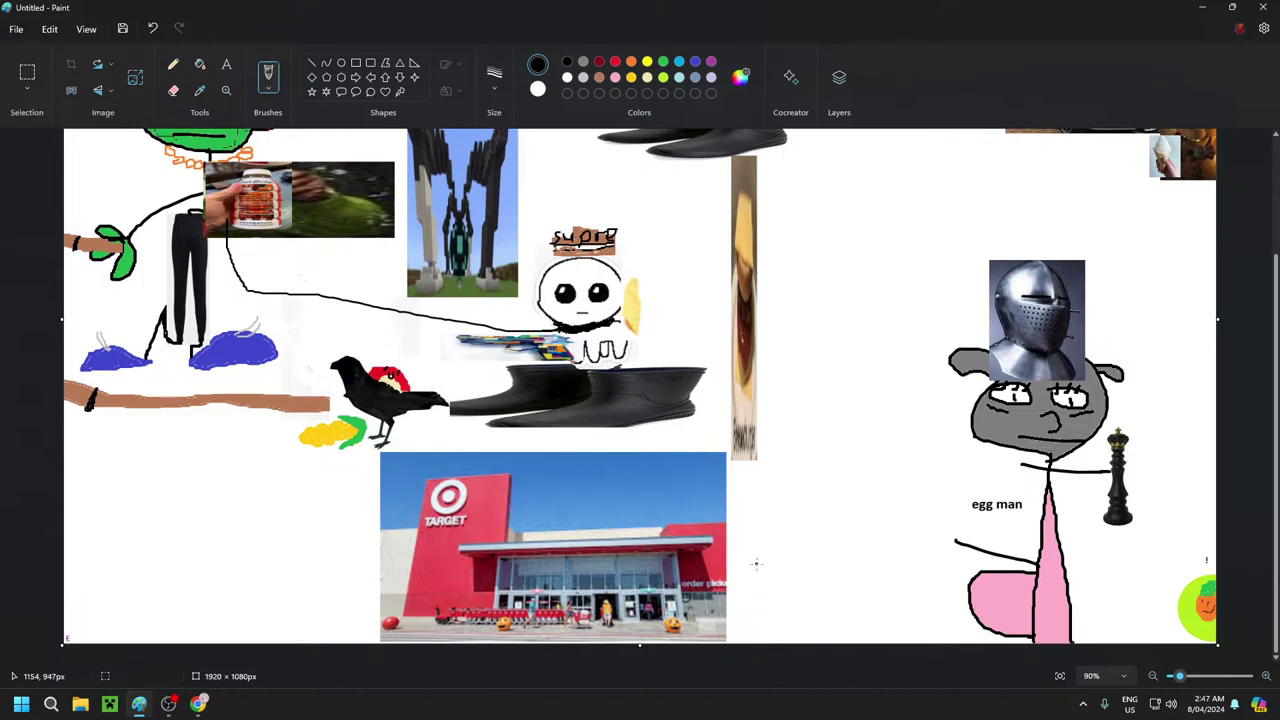
Draw a black box-shaped body with two arms and two legs in the blank area beside the Target store picture
mouse_move(745, 546)
left_mouse_down()
mouse_move(774, 582)
mouse_move(816, 551)
left_mouse_up()
mouse_move(746, 549)
left_mouse_down()
mouse_move(743, 595)
mouse_move(771, 616)
mouse_move(821, 582)
mouse_move(821, 555)
mouse_move(777, 616)
left_mouse_up()
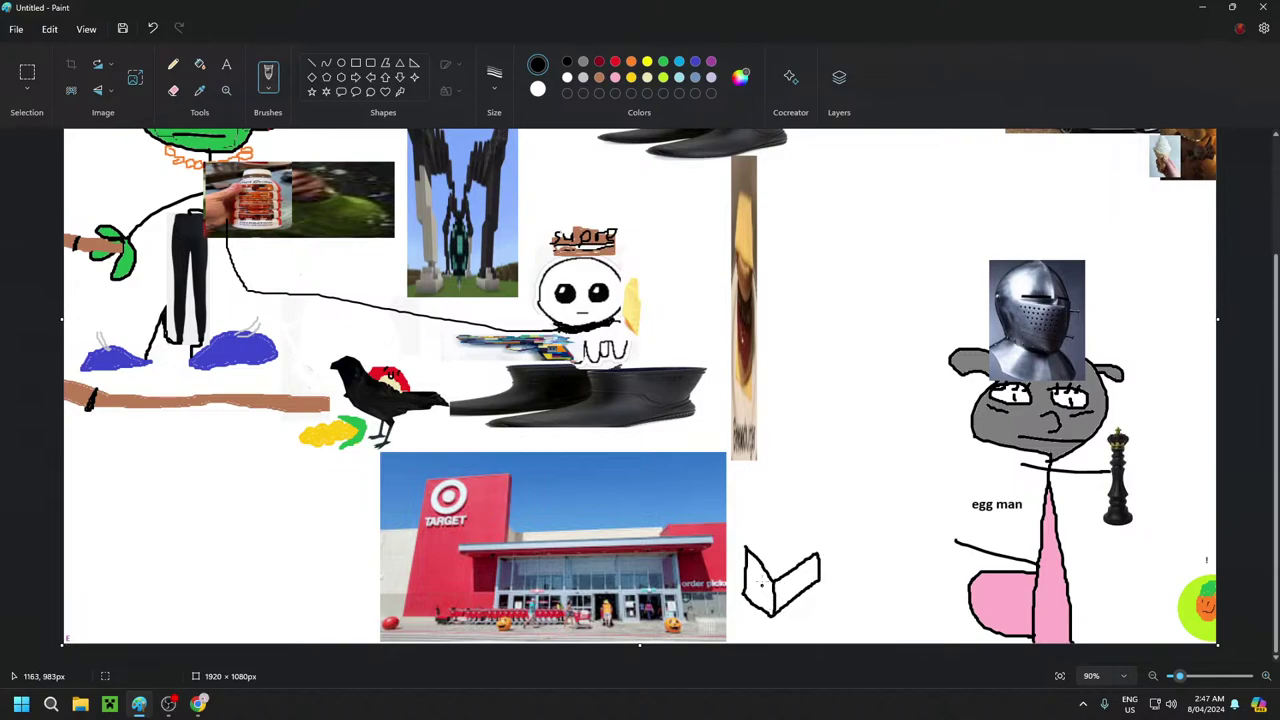
mouse_move(746, 548)
left_mouse_down()
mouse_move(788, 528)
mouse_move(814, 552)
left_mouse_up()
mouse_move(753, 605)
left_mouse_down()
mouse_move(746, 640)
mouse_move(784, 637)
mouse_move(760, 584)
mouse_move(749, 598)
mouse_move(800, 588)
mouse_move(806, 600)
left_mouse_up()
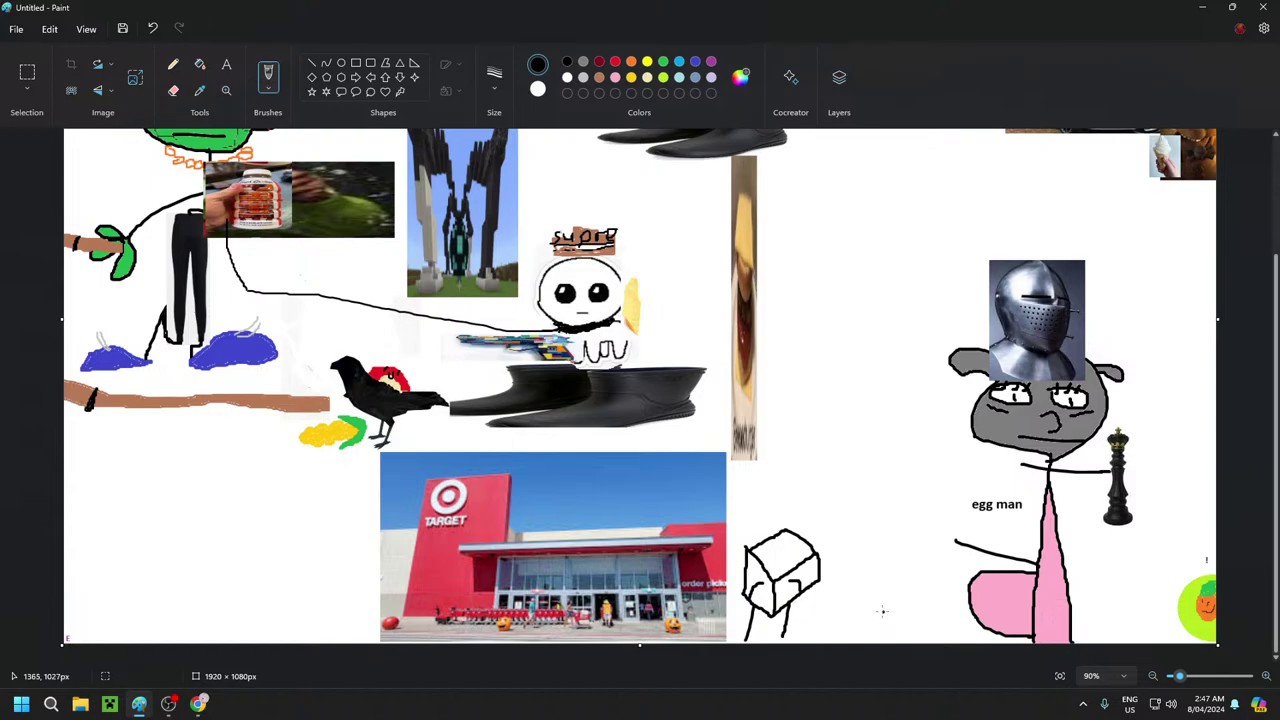
Draw a bent neck rising from the box body, ending in a round head with an angry, frowning face
mouse_move(782, 562)
left_mouse_down()
mouse_move(781, 492)
mouse_move(804, 482)
mouse_move(799, 509)
mouse_move(829, 517)
mouse_move(812, 484)
left_mouse_up()
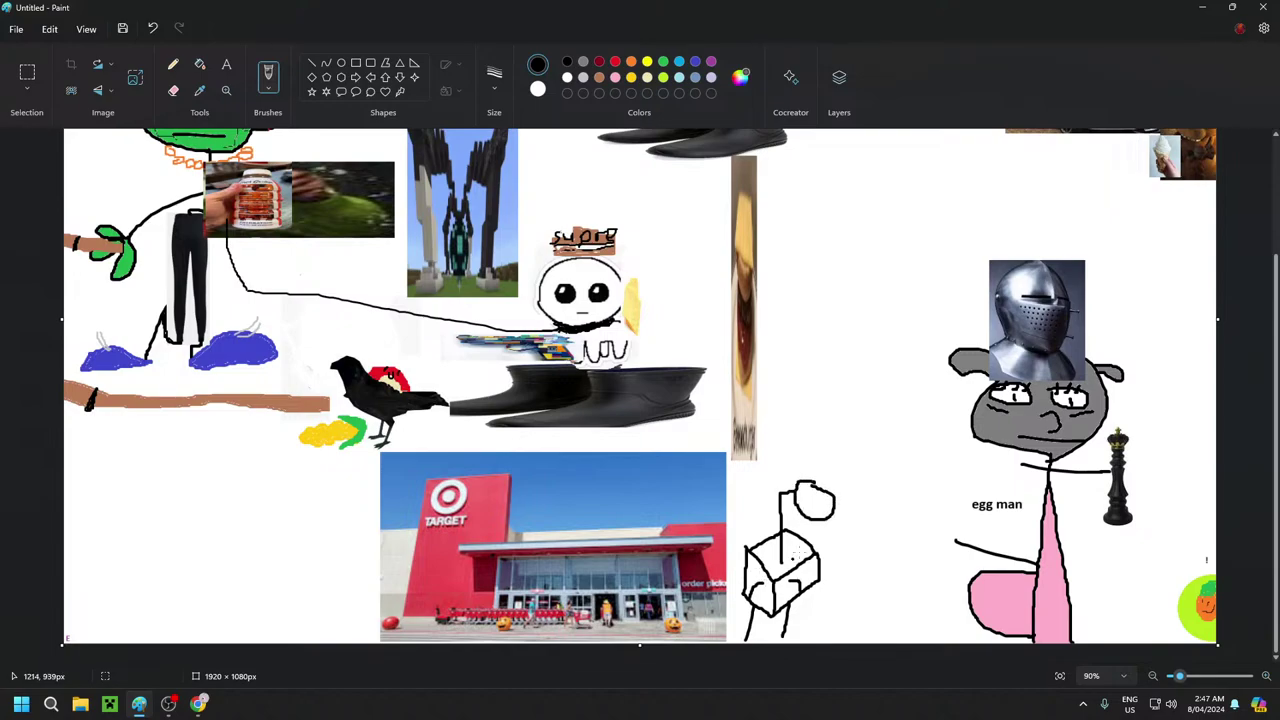
left_click_drag(802, 508, 828, 510)
left_click_drag(804, 490, 813, 493)
Look over the upper and lower parts of the collage around the new box figure
scroll(844, 518, "up", 3)
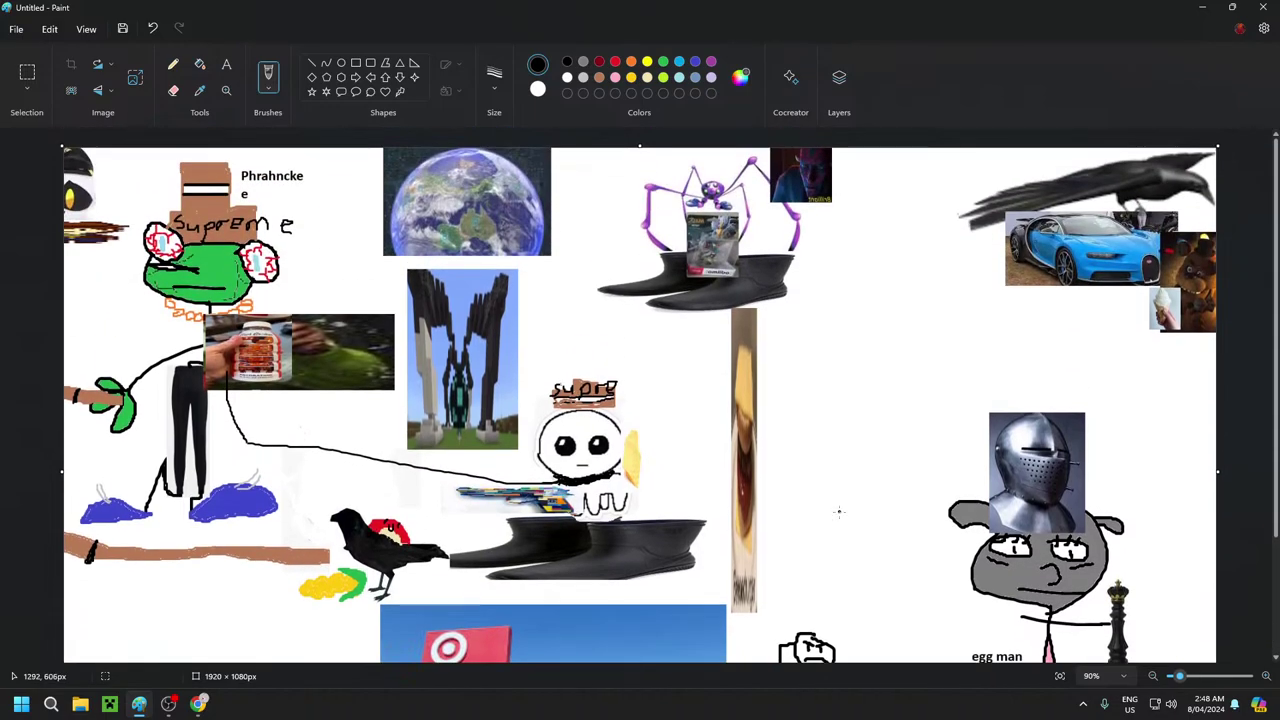
scroll(839, 358, "down", 3)
scroll(839, 358, "up", 3)
scroll(839, 511, "down", 3)
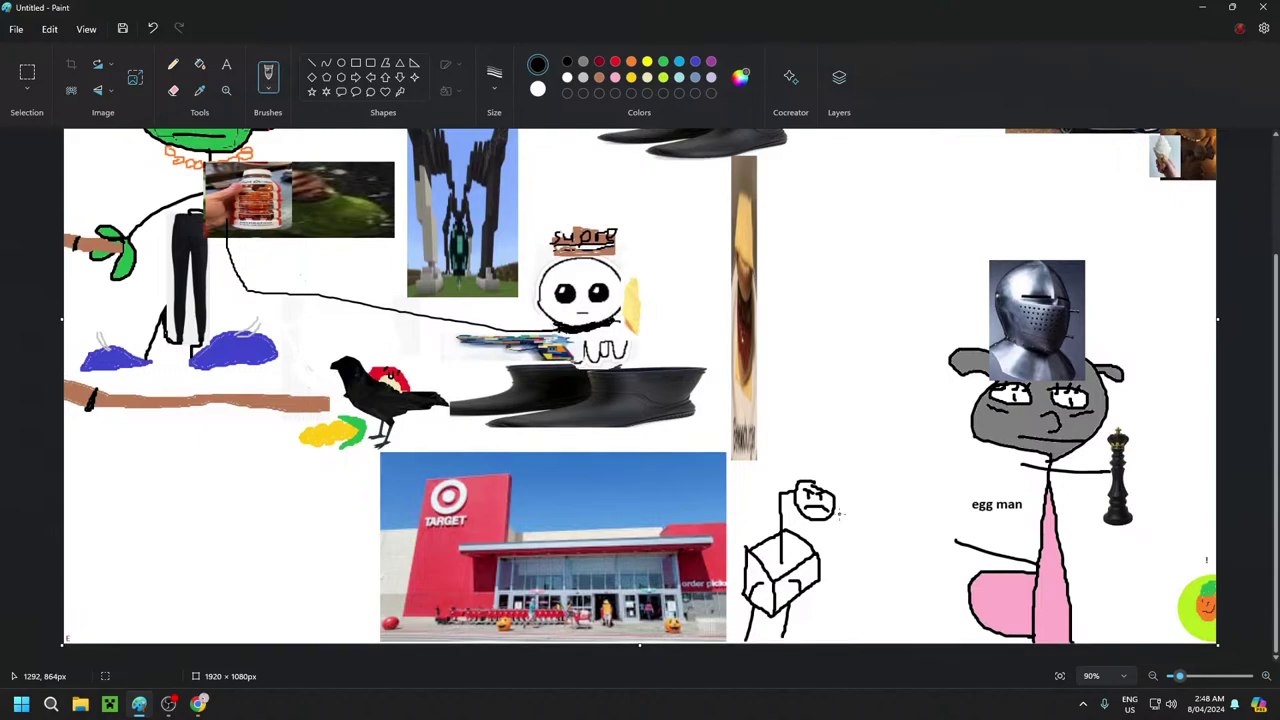
scroll(839, 513, "up", 3)
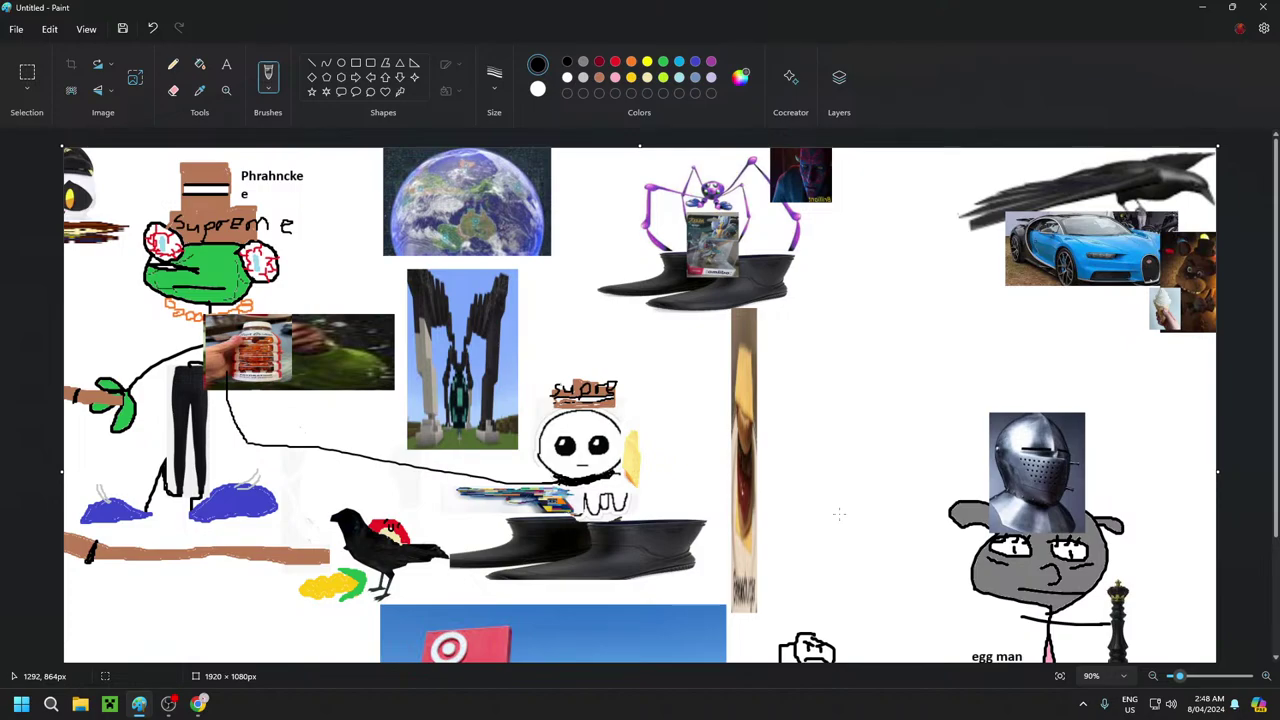
scroll(839, 513, "down", 3)
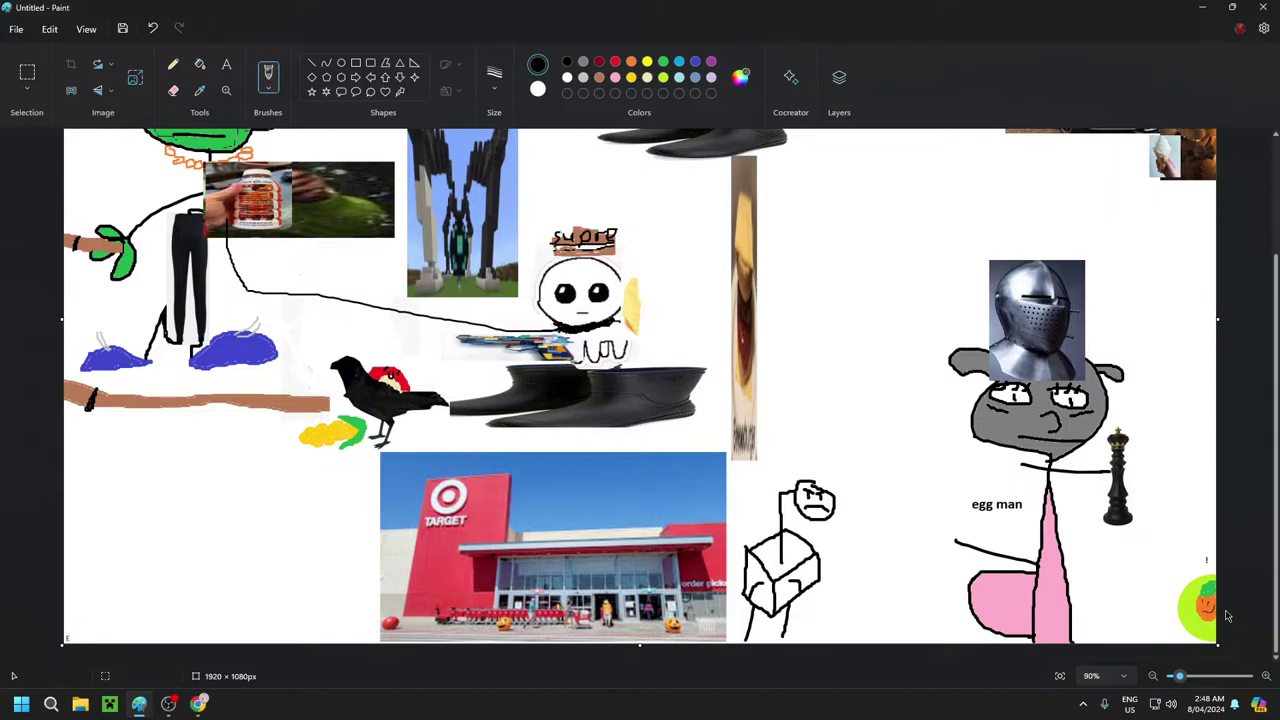
scroll(967, 582, "up", 1)
scroll(967, 577, "up", 3)
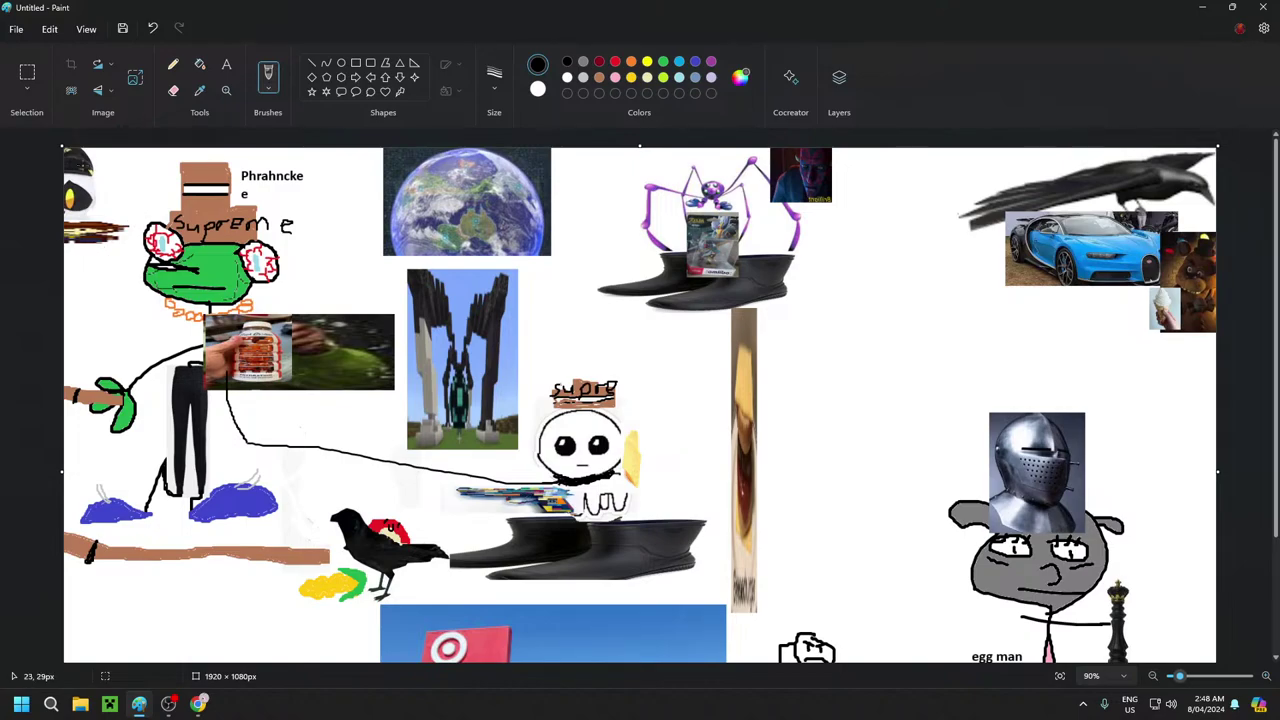
scroll(799, 333, "down", 3)
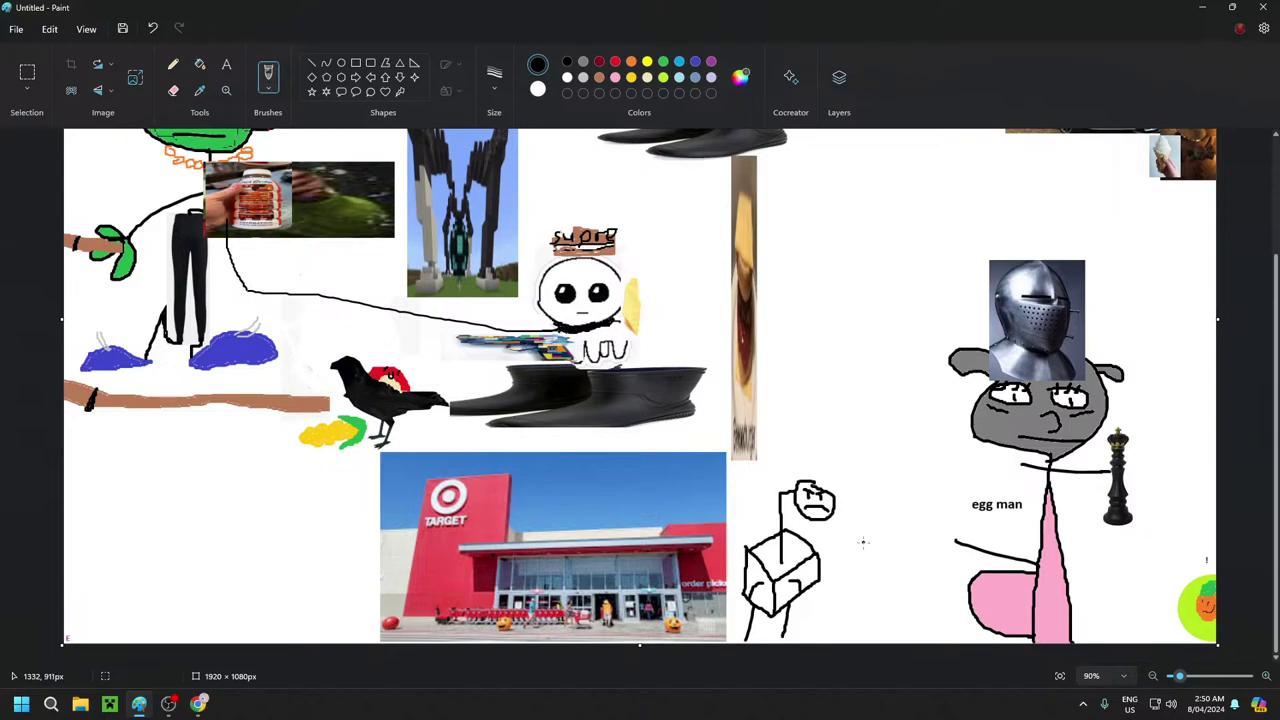
Fill the box figure's top, both front faces and round head with gold
scroll(865, 545, "up", 2)
scroll(867, 548, "down", 2)
left_click(631, 77)
left_click(199, 64)
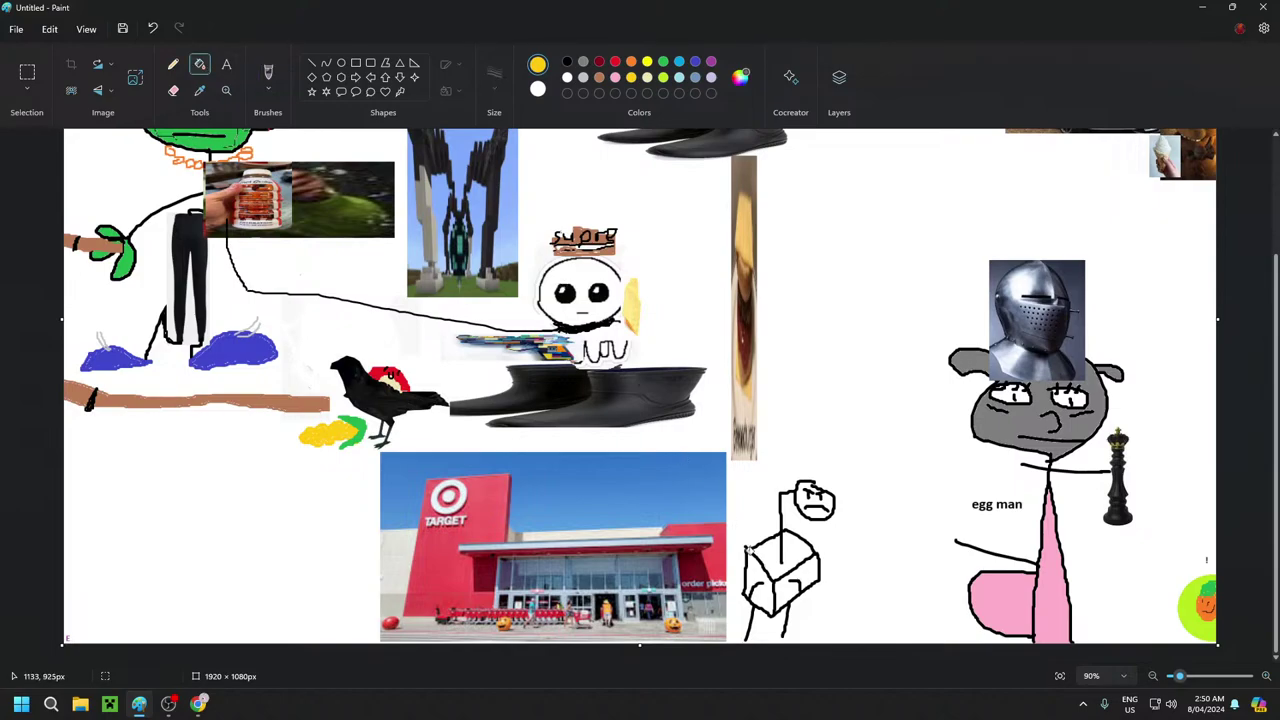
left_click(772, 555)
left_click(810, 569)
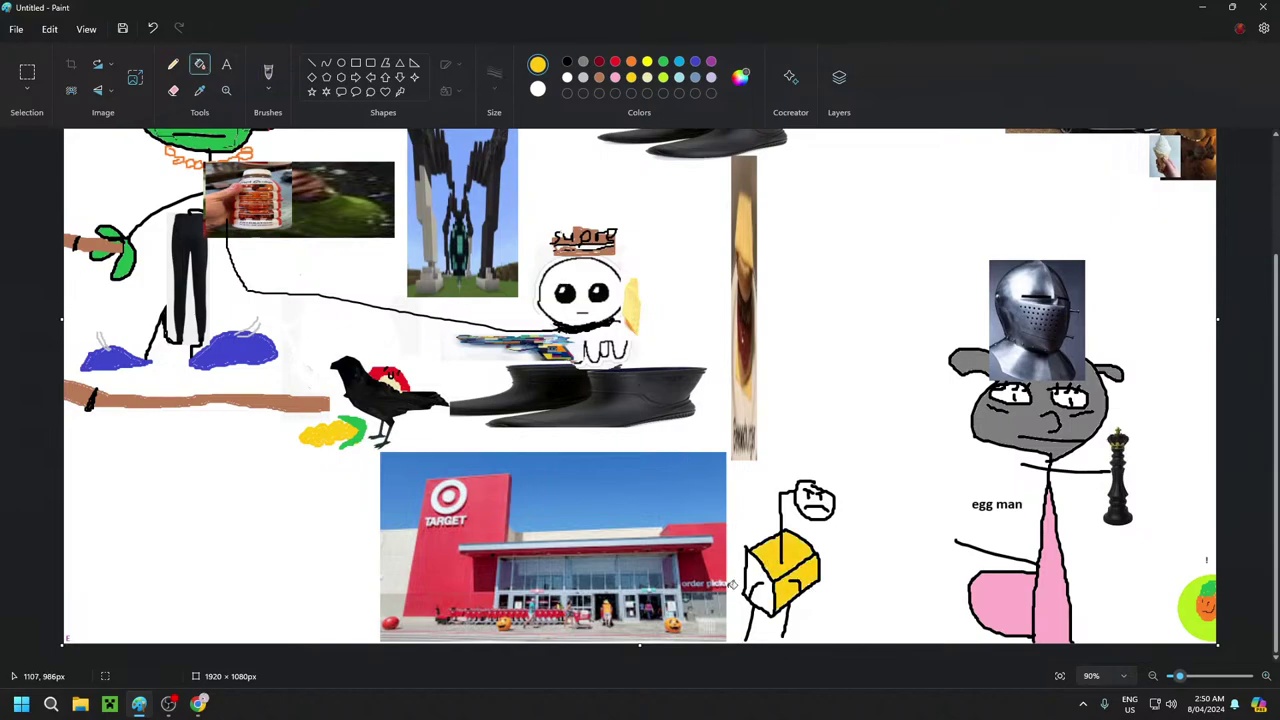
left_click(757, 572)
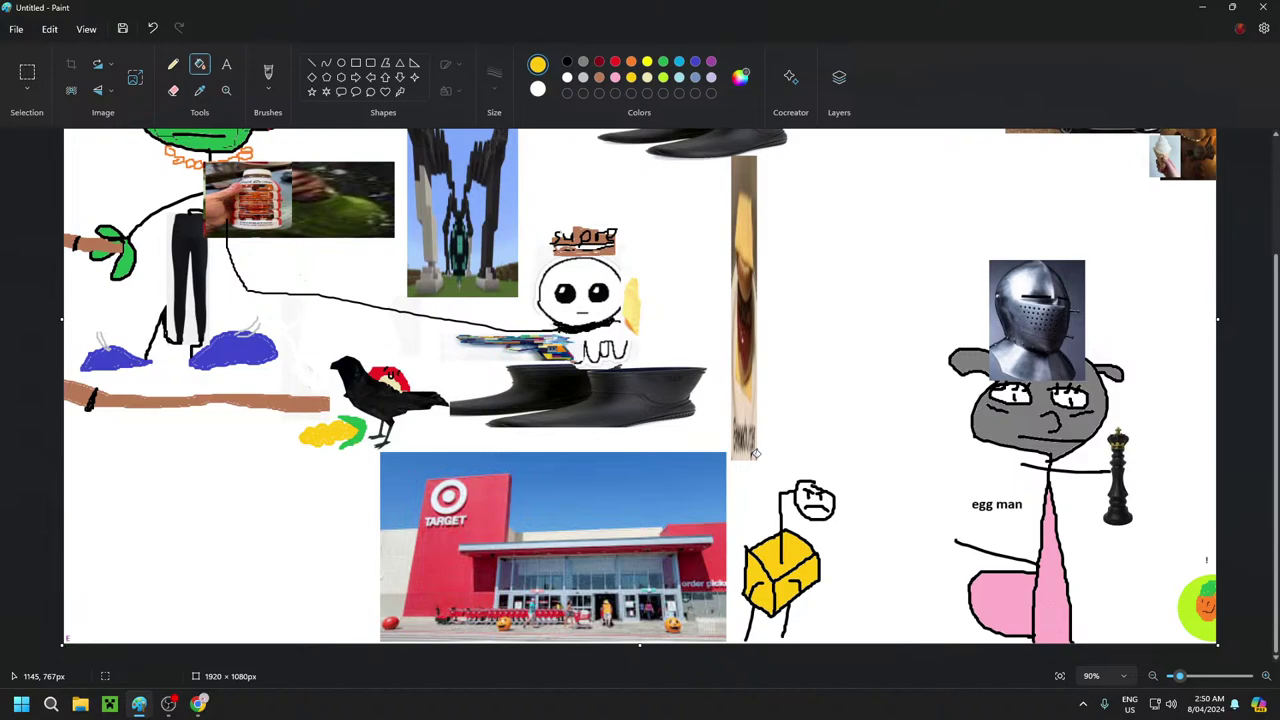
left_click(802, 496)
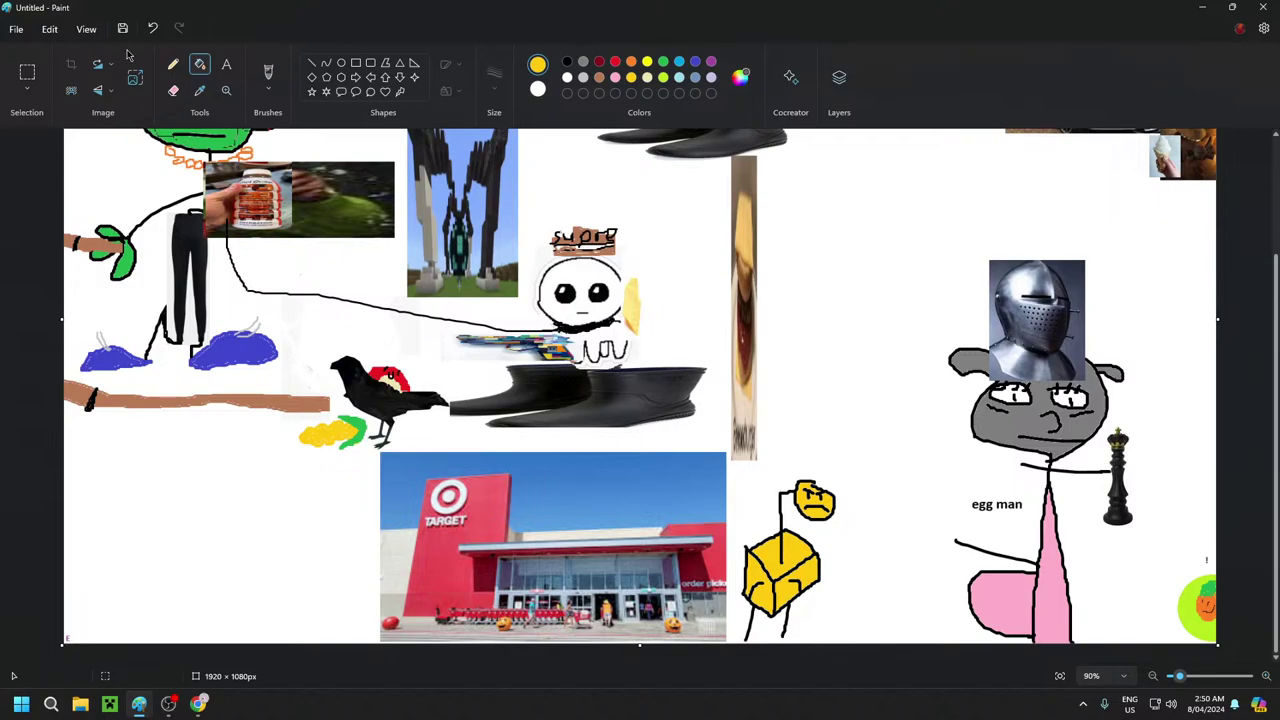
left_click(267, 72)
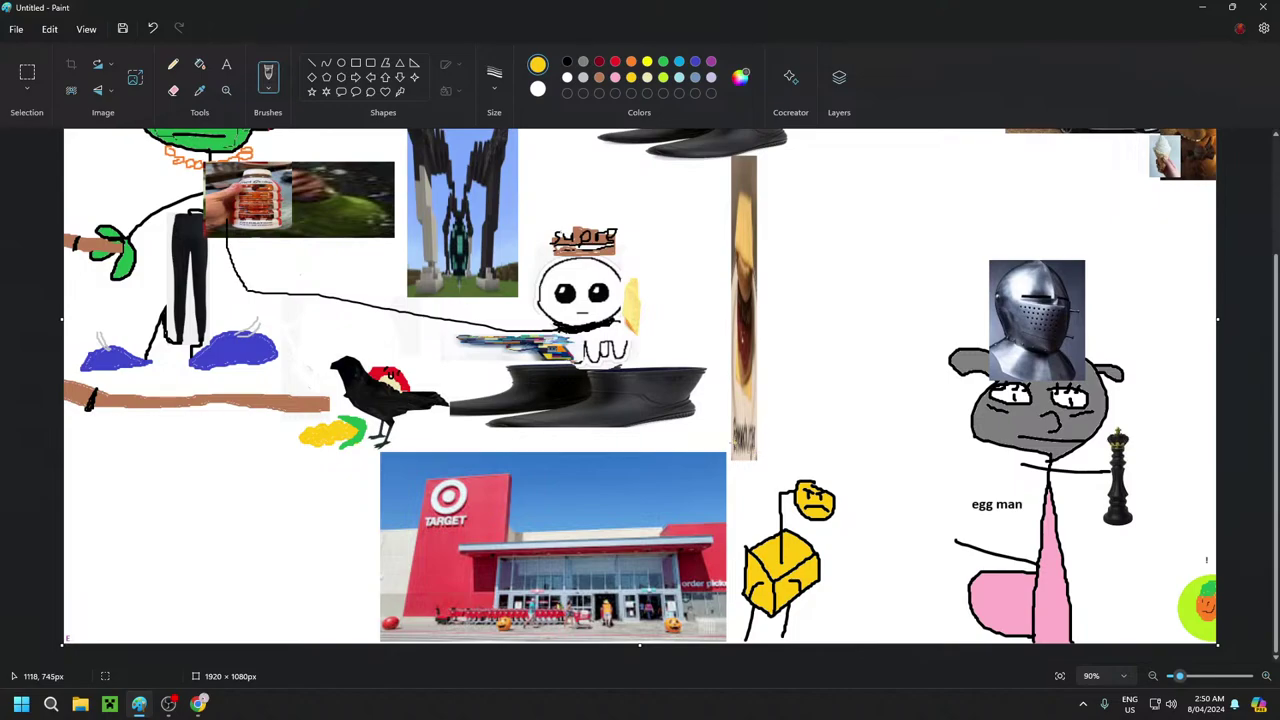
scroll(640, 390, "up", 3)
scroll(640, 390, "down", 3)
scroll(735, 443, "up", 3)
scroll(735, 443, "down", 3)
Add the black 18 pt text label "joe juice box" beside the gold box figure, just below its head
left_click(225, 64)
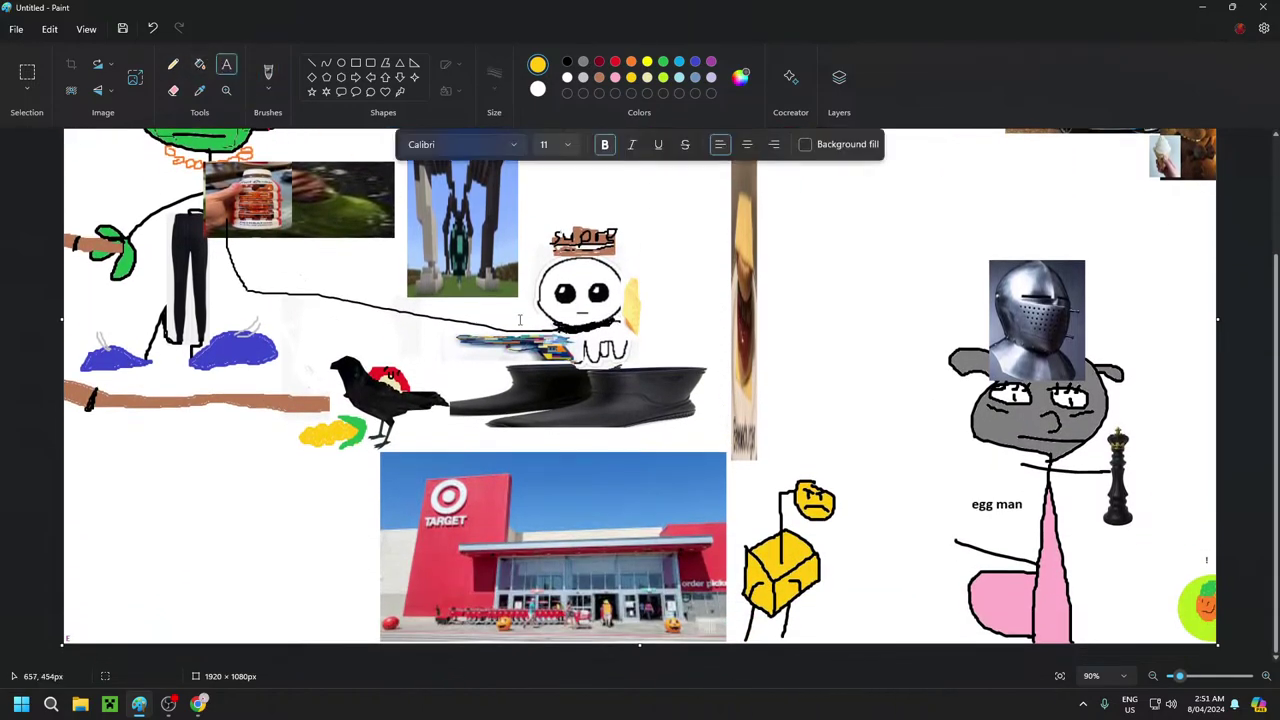
left_click(566, 144)
left_click(567, 61)
left_click(567, 144)
left_click(548, 343)
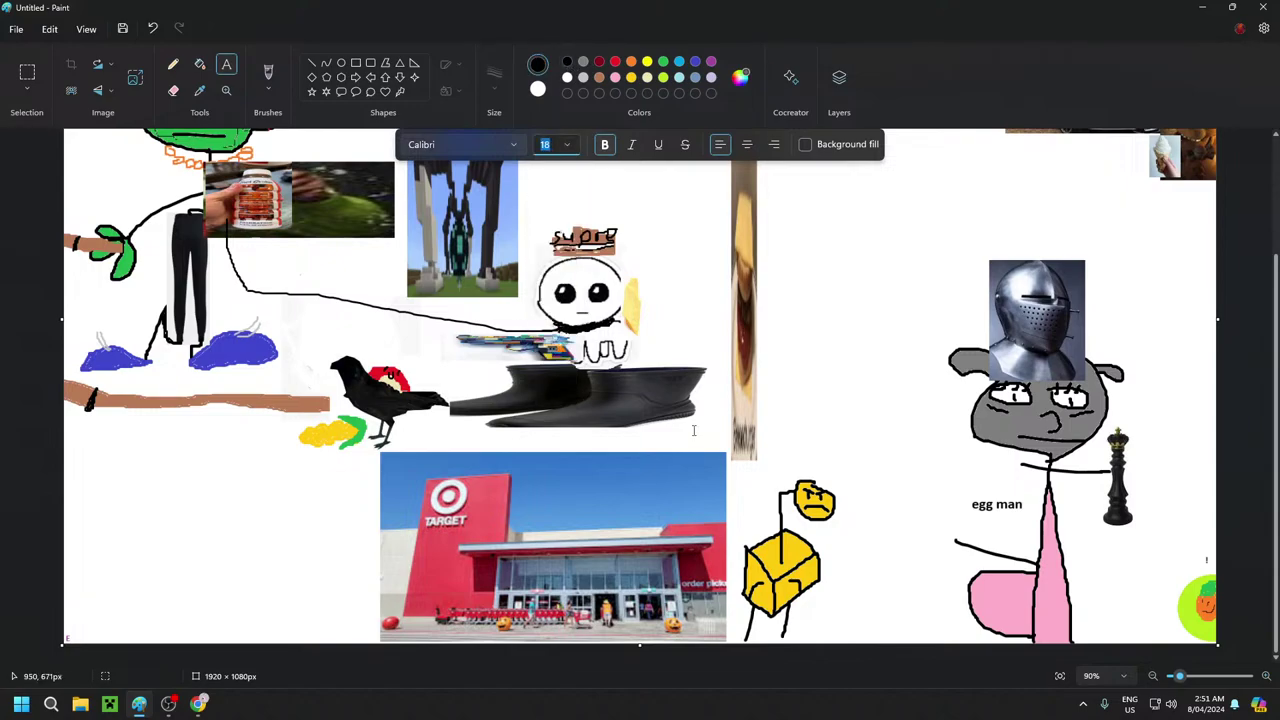
left_click(792, 456)
type("joe juice box")
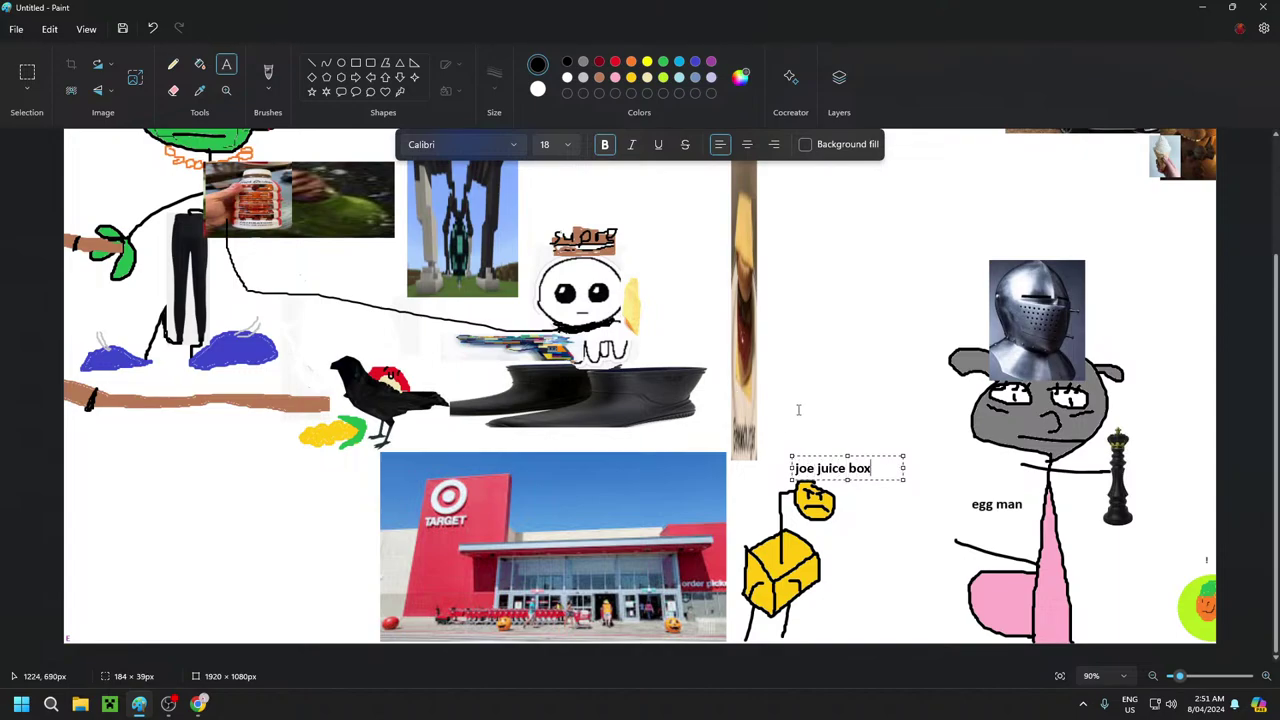
left_click_drag(871, 457, 887, 523)
left_click(859, 418)
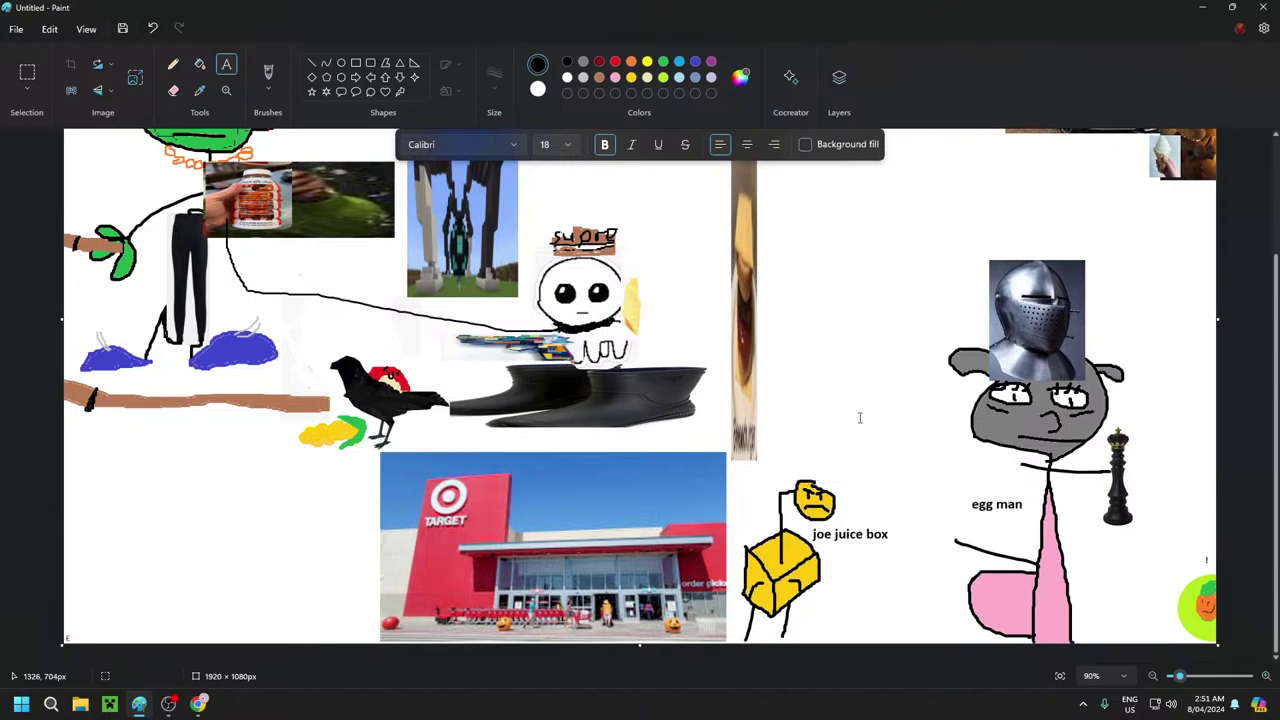
Return to the brush and review the collage from the top pictures down to the labelled gold box figure
left_click(268, 82)
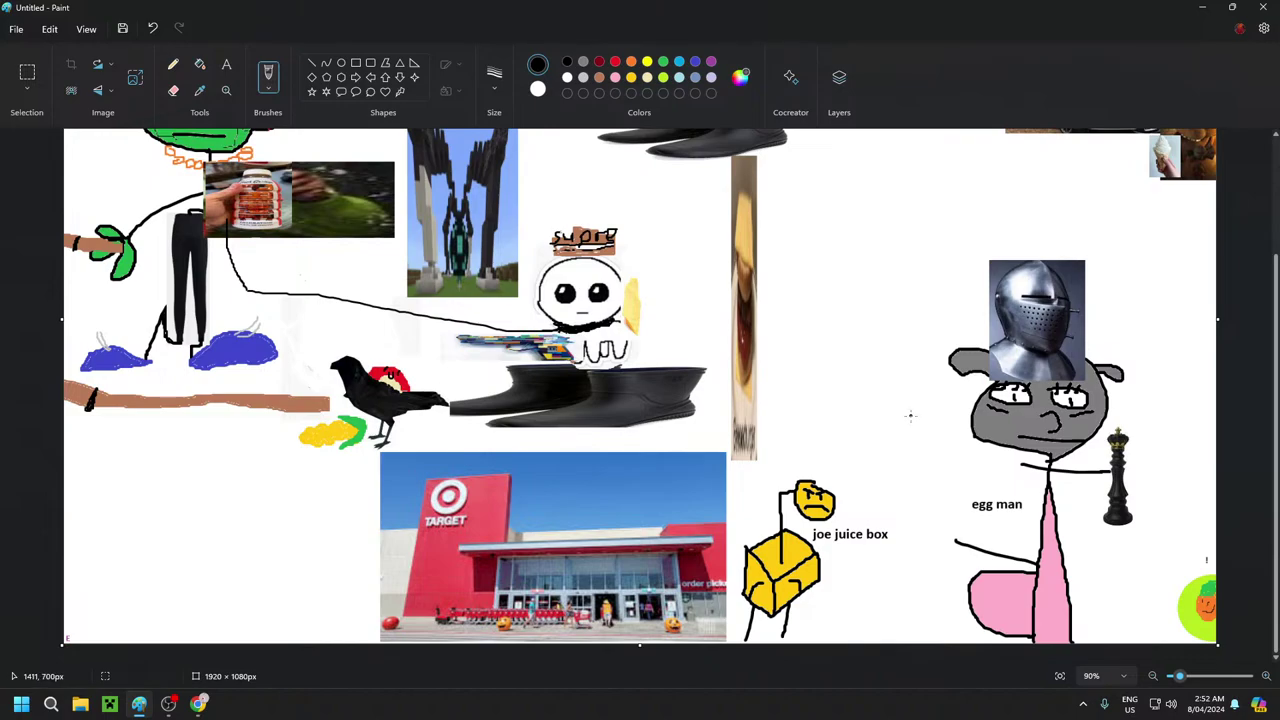
scroll(910, 415, "up", 3)
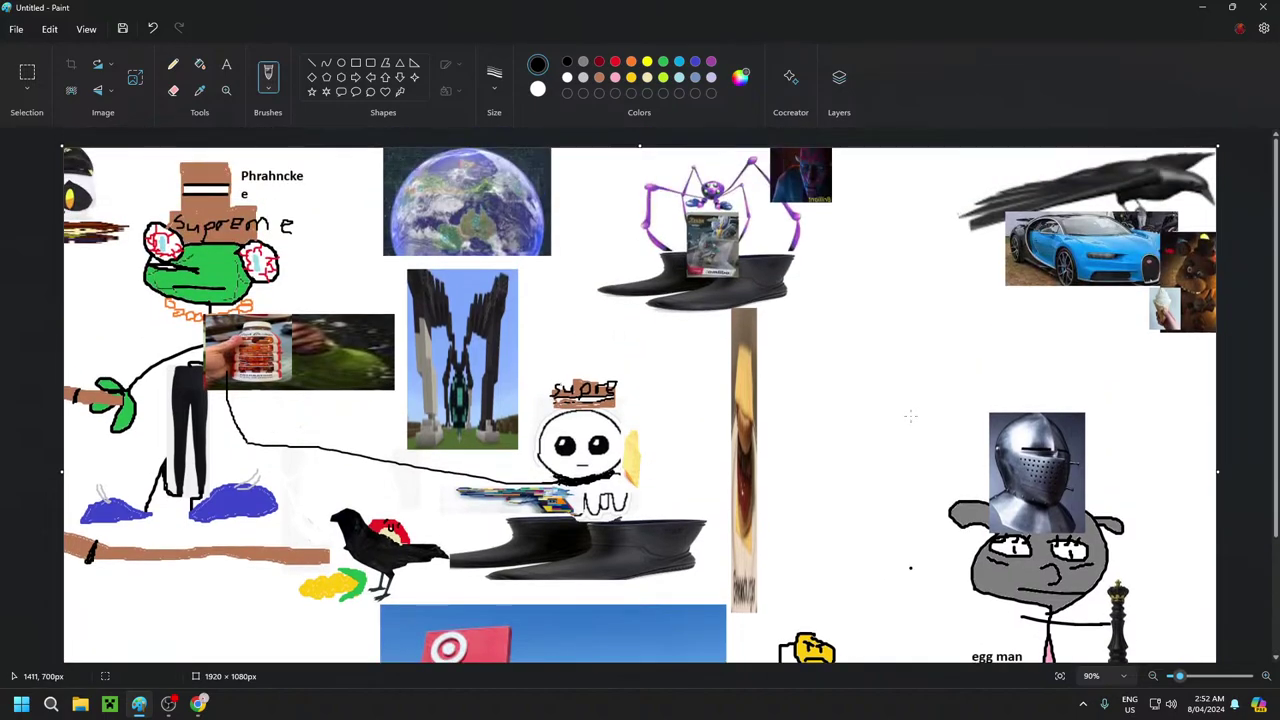
scroll(910, 415, "down", 3)
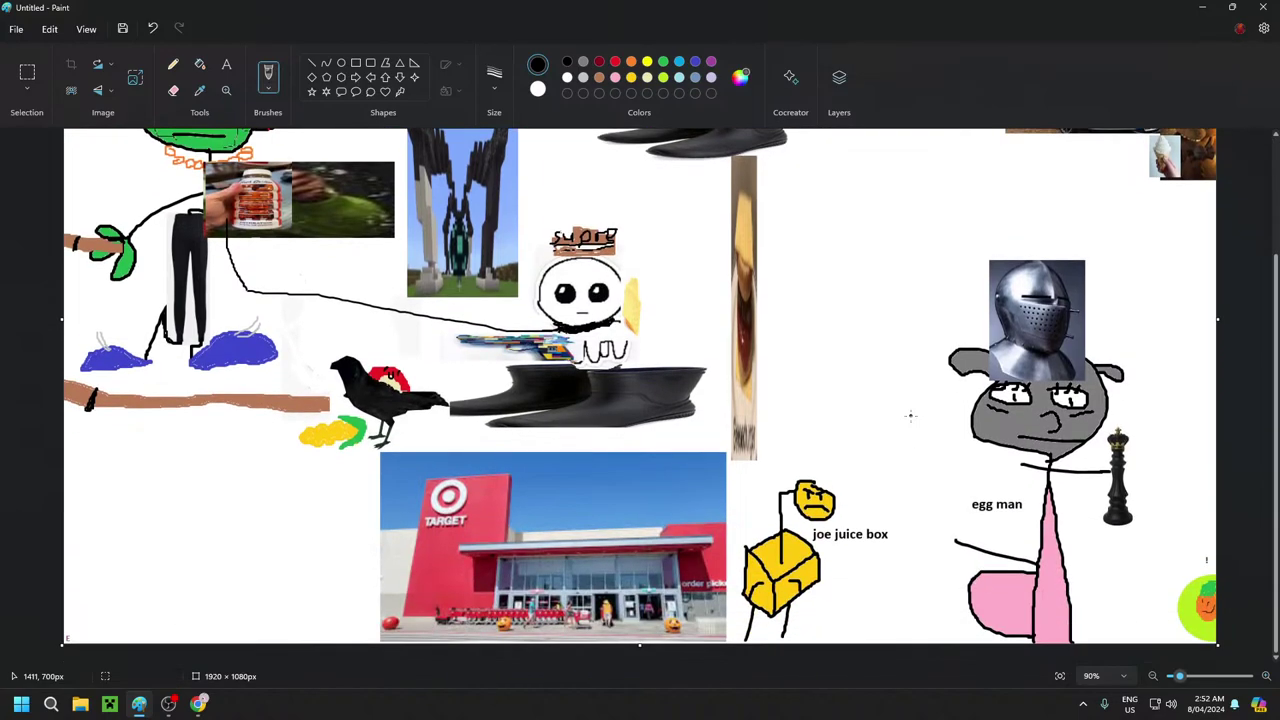
scroll(910, 415, "up", 3)
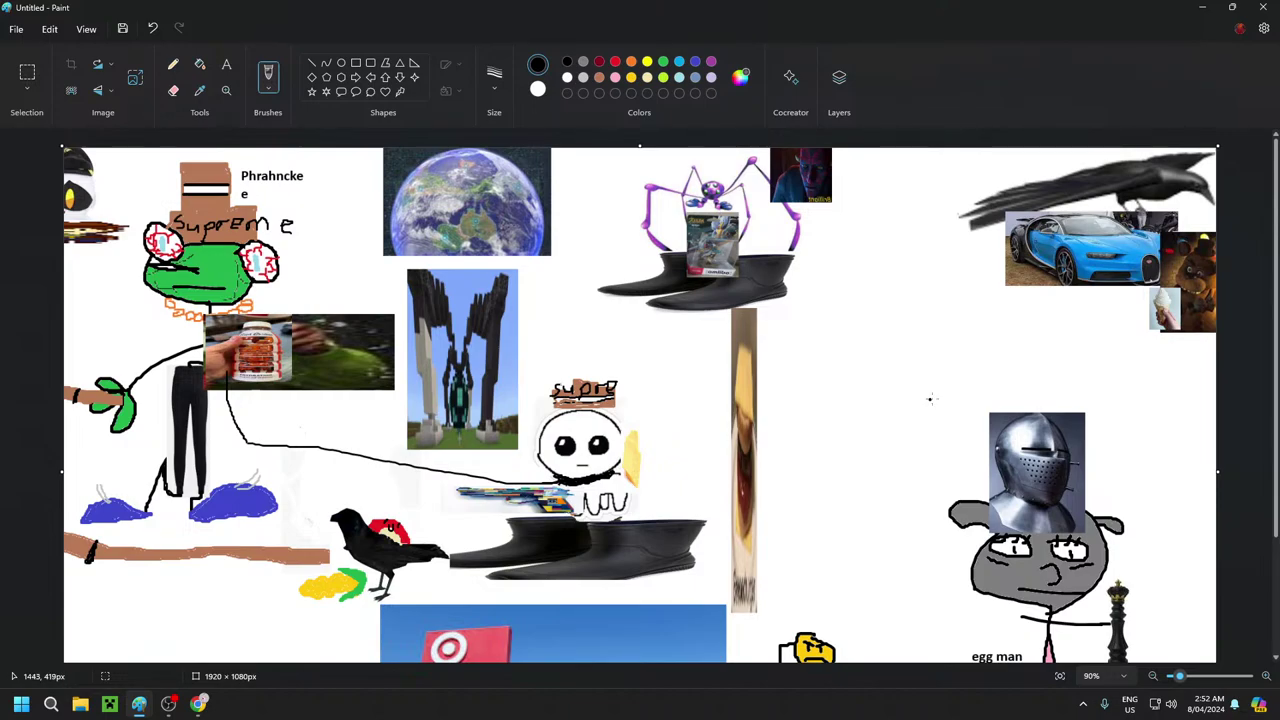
scroll(930, 382, "down", 3)
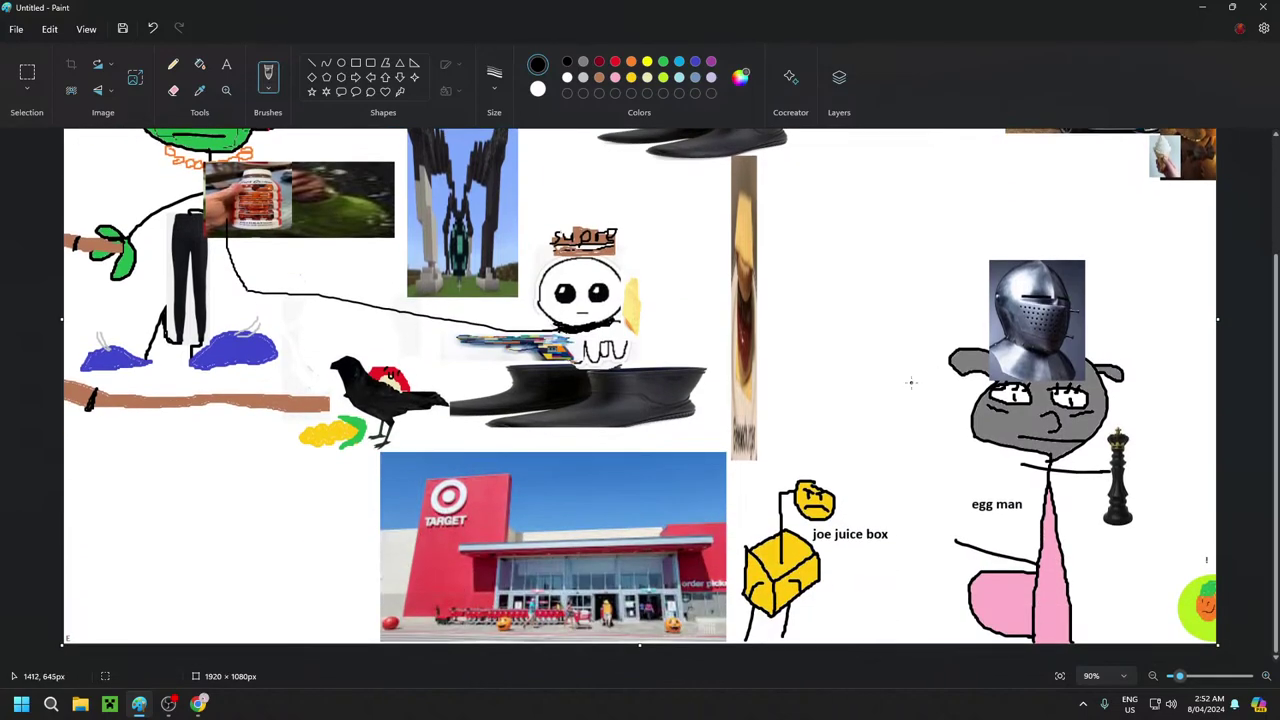
scroll(907, 391, "up", 3)
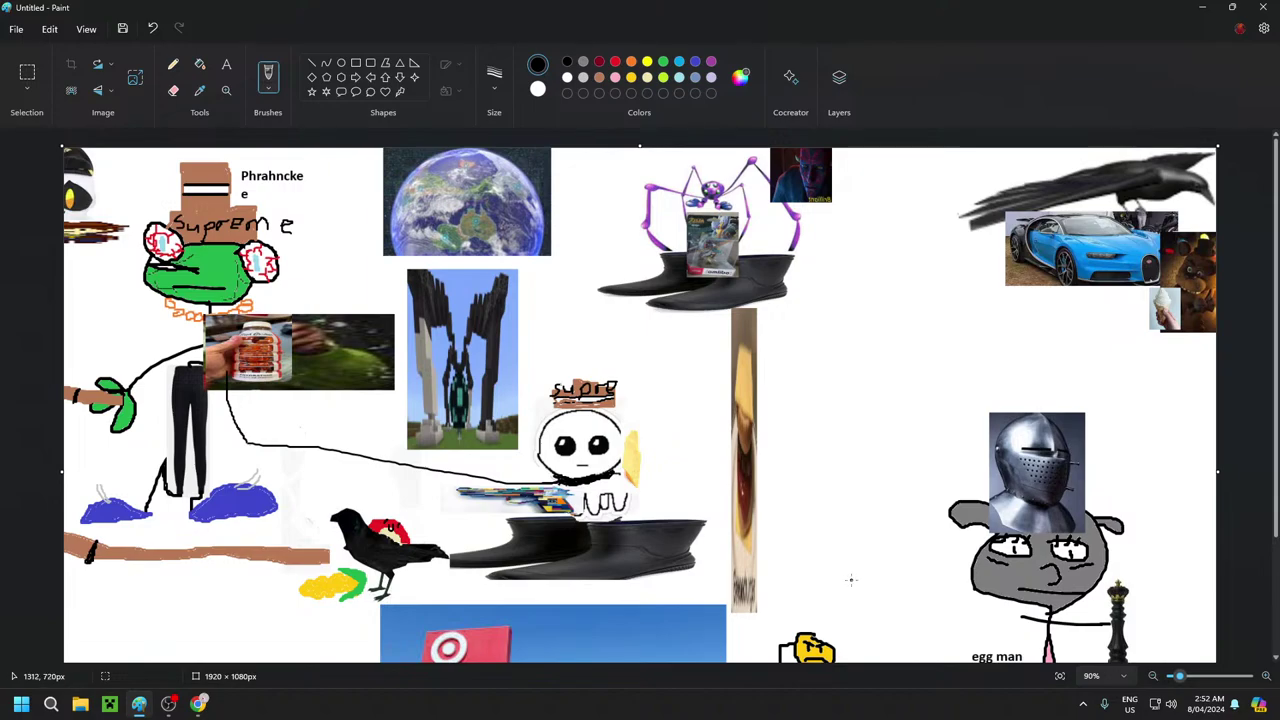
scroll(850, 574, "down", 3)
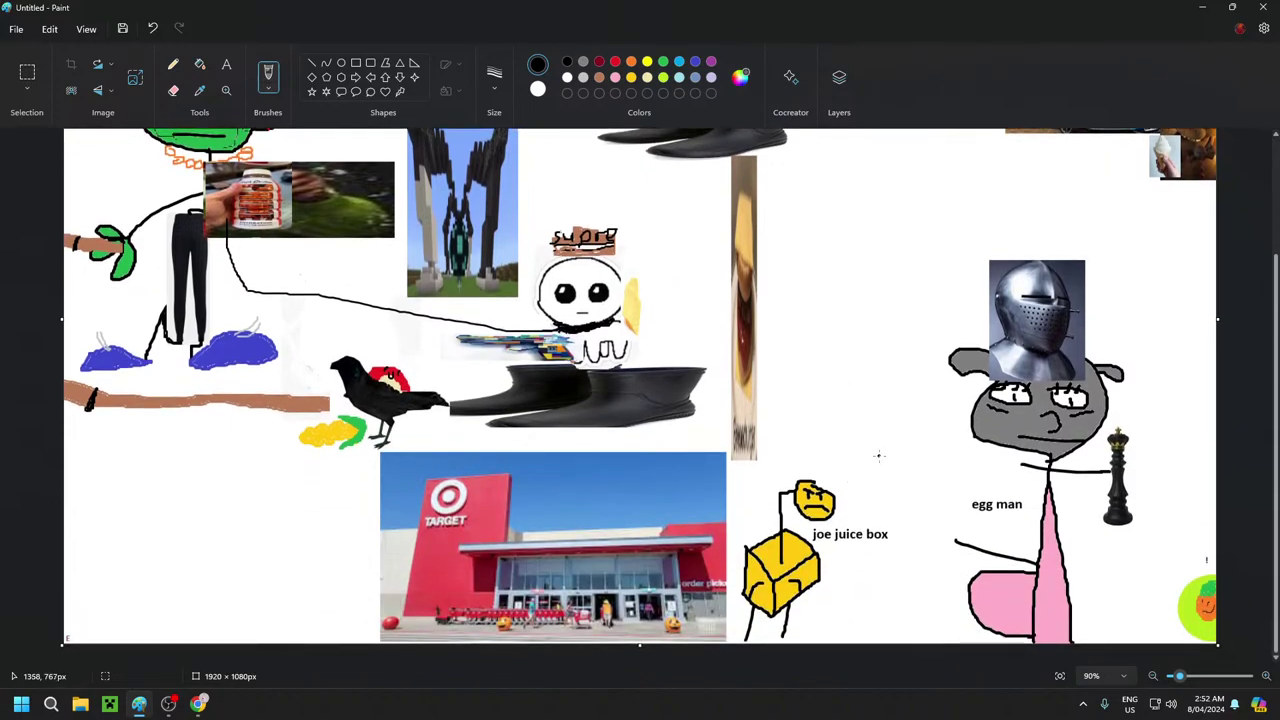
scroll(879, 456, "up", 3)
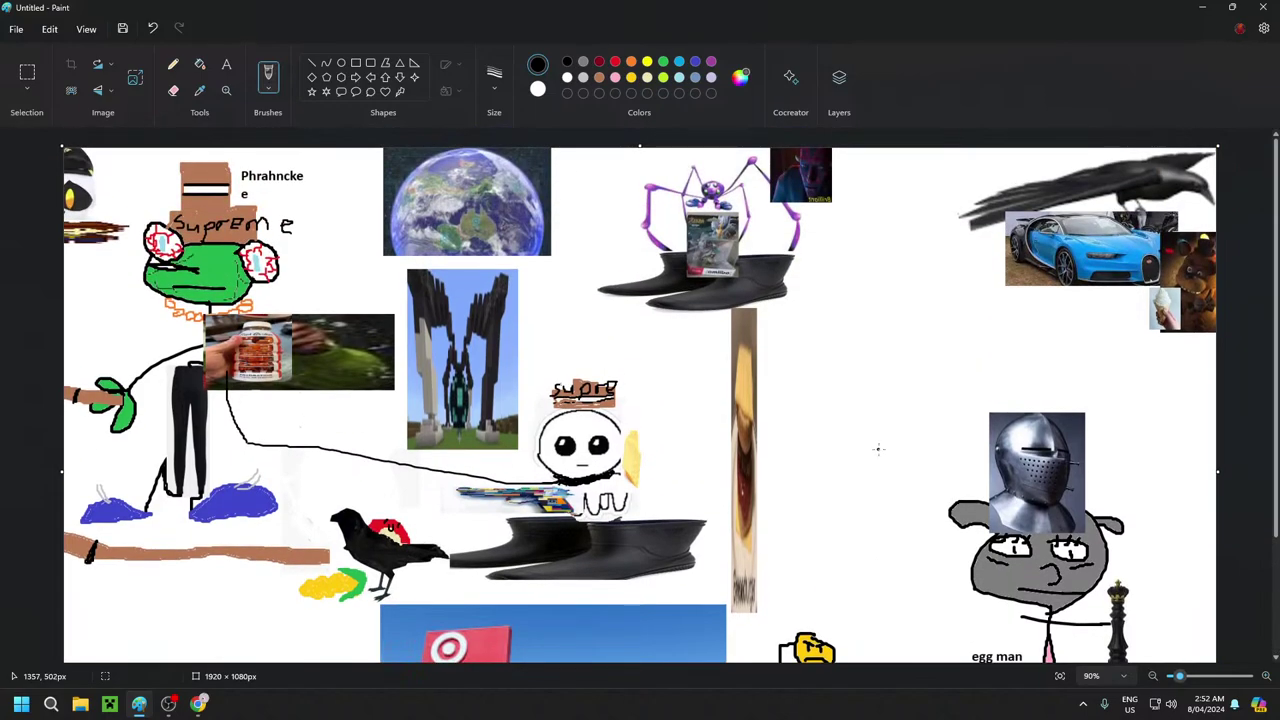
scroll(870, 435, "down", 3)
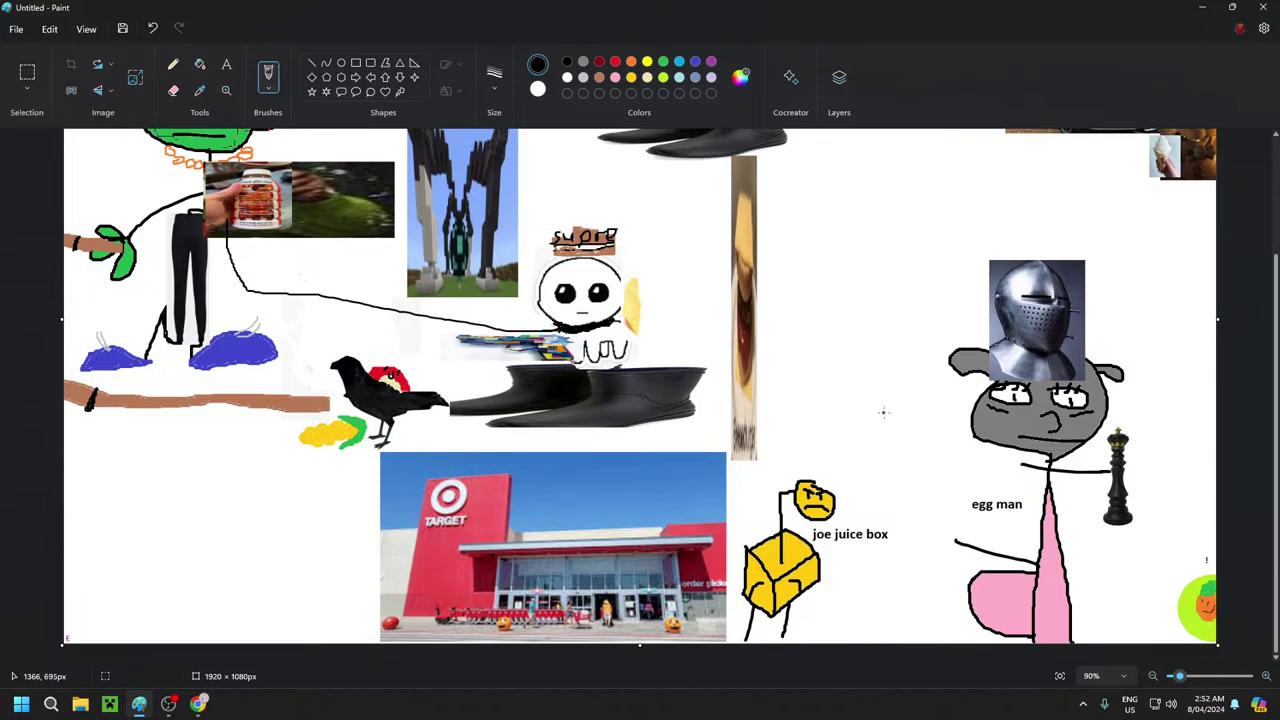
Check the stream status in OBS, return to Paint and look through the upper and lower halves of the collage
left_click(169, 704)
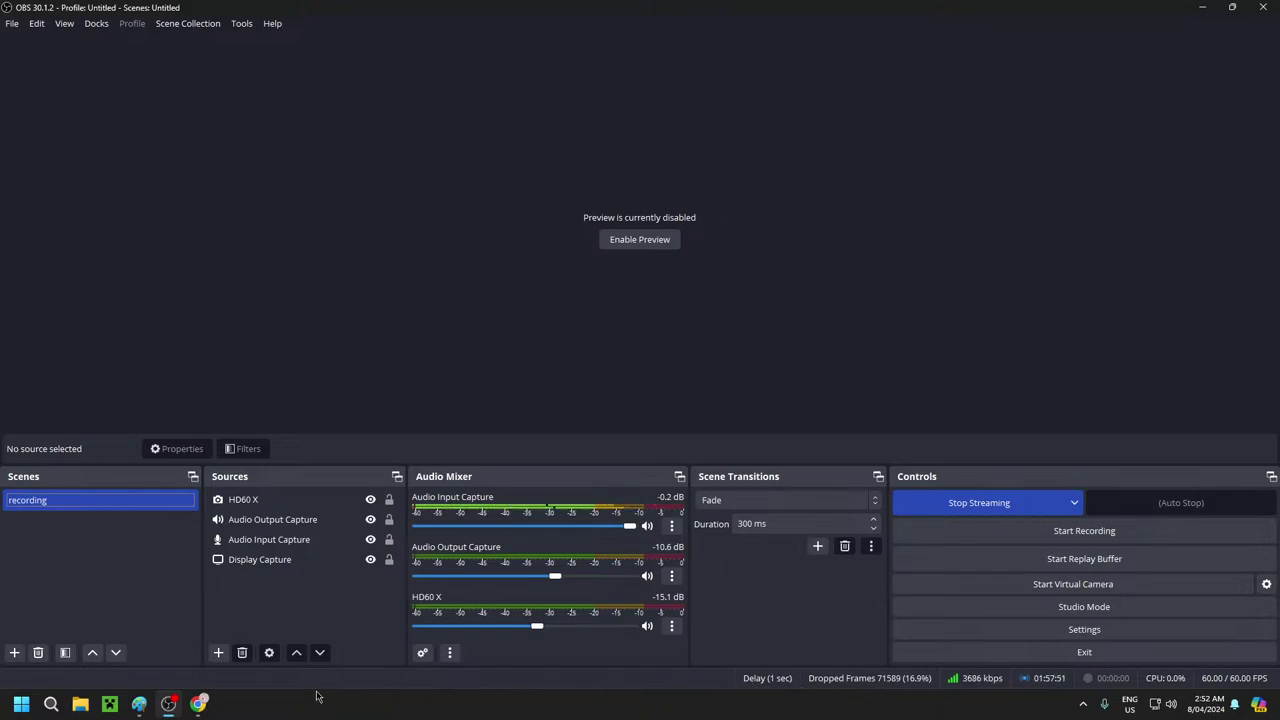
left_click(139, 704)
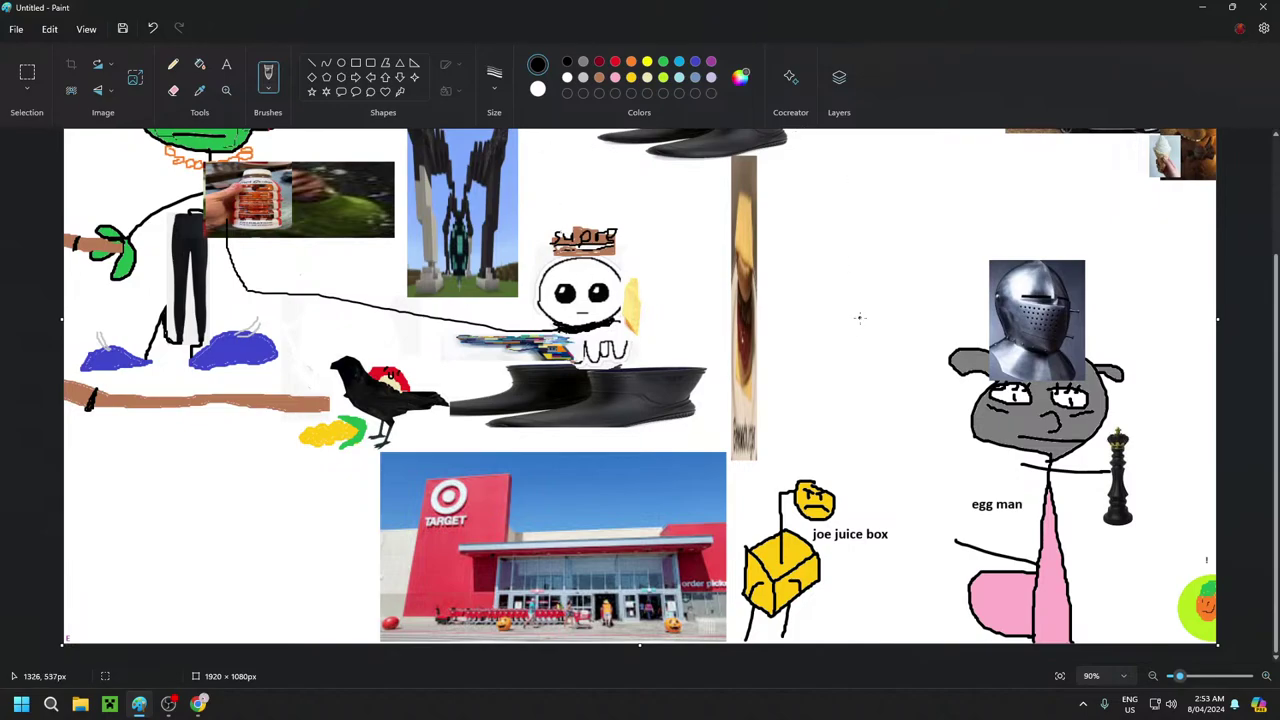
scroll(859, 318, "up", 3)
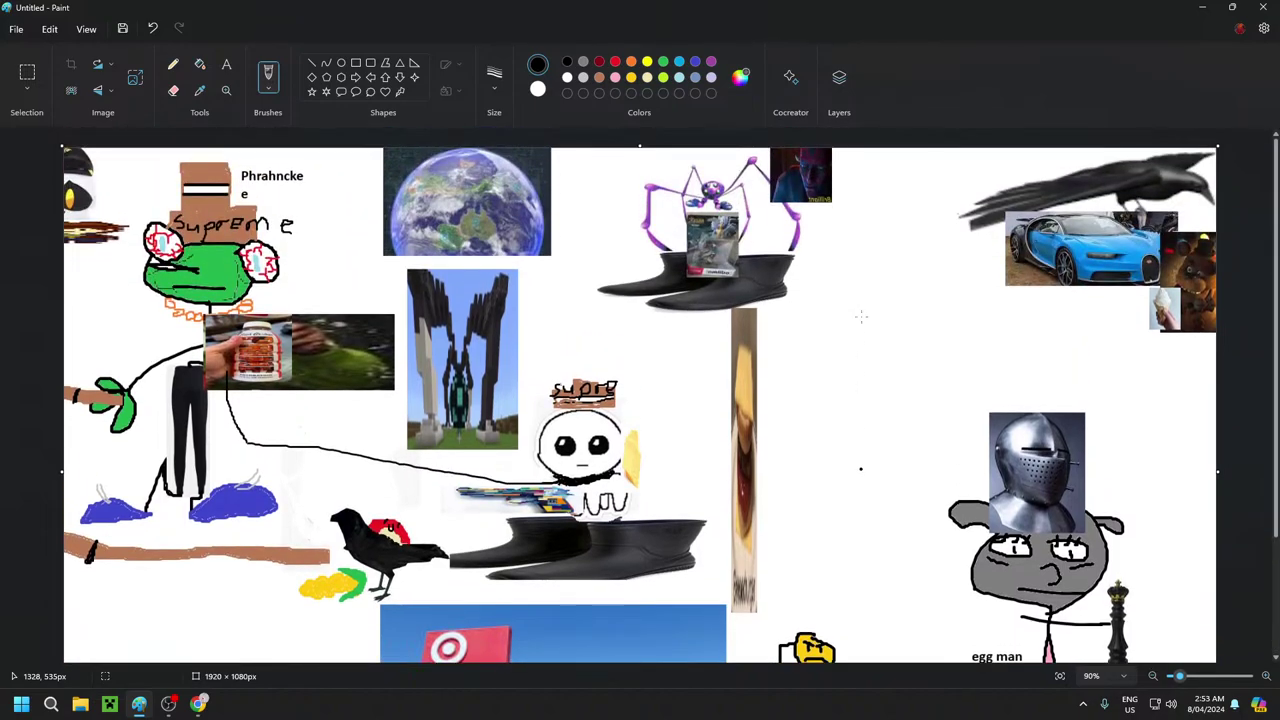
scroll(860, 316, "down", 3)
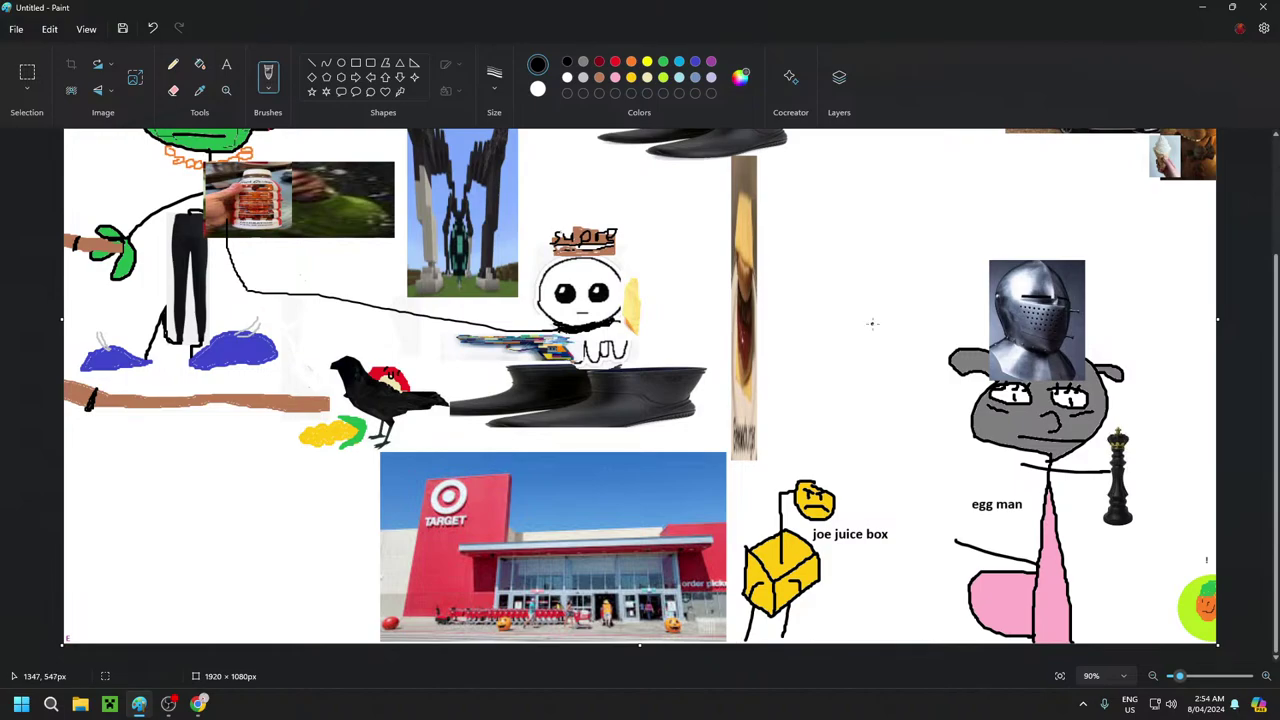
scroll(872, 323, "up", 3)
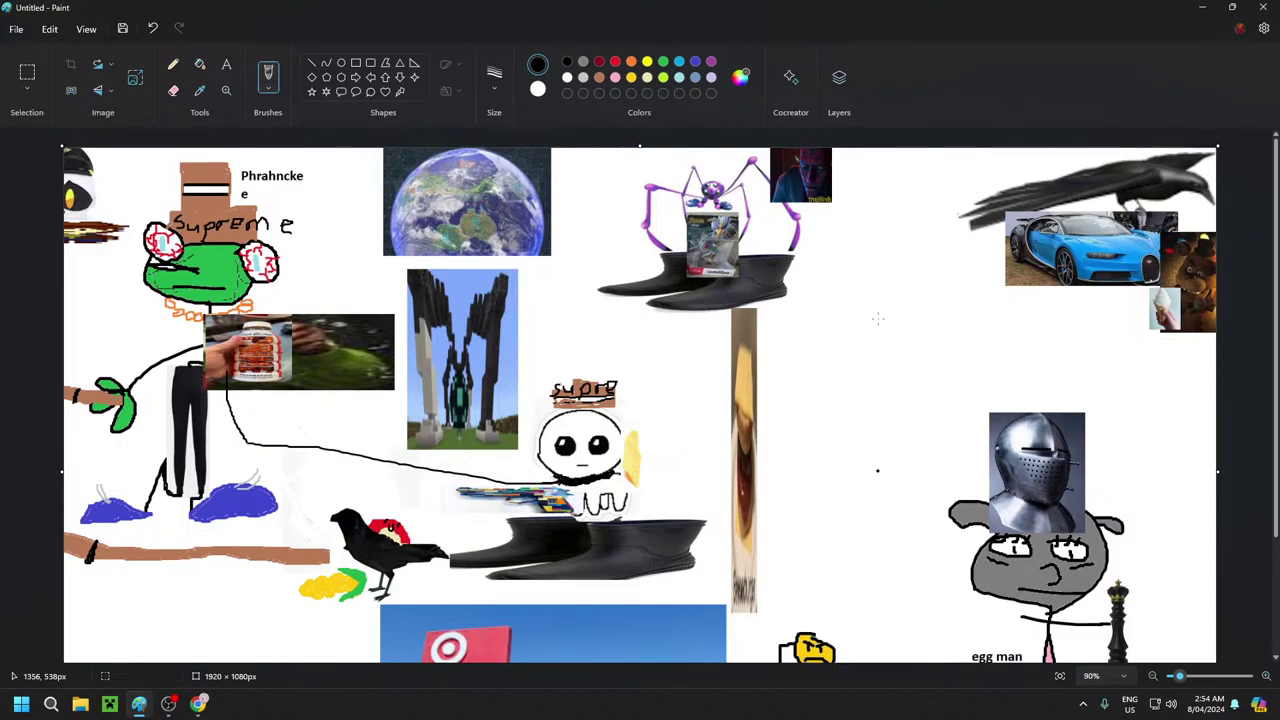
scroll(878, 318, "down", 3)
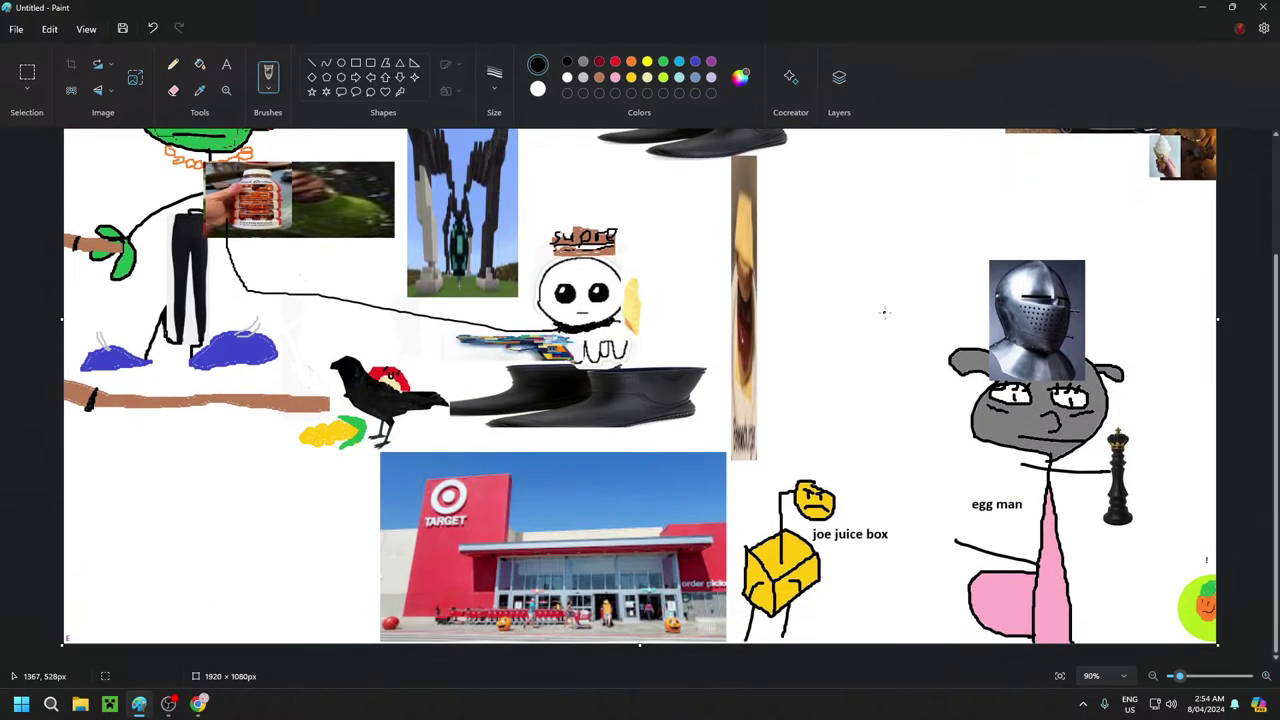
scroll(895, 303, "up", 3)
scroll(898, 302, "down", 3)
Check the dropped frames in OBS, return to Paint and zoom out to 70% to view the whole collage
left_click(170, 707)
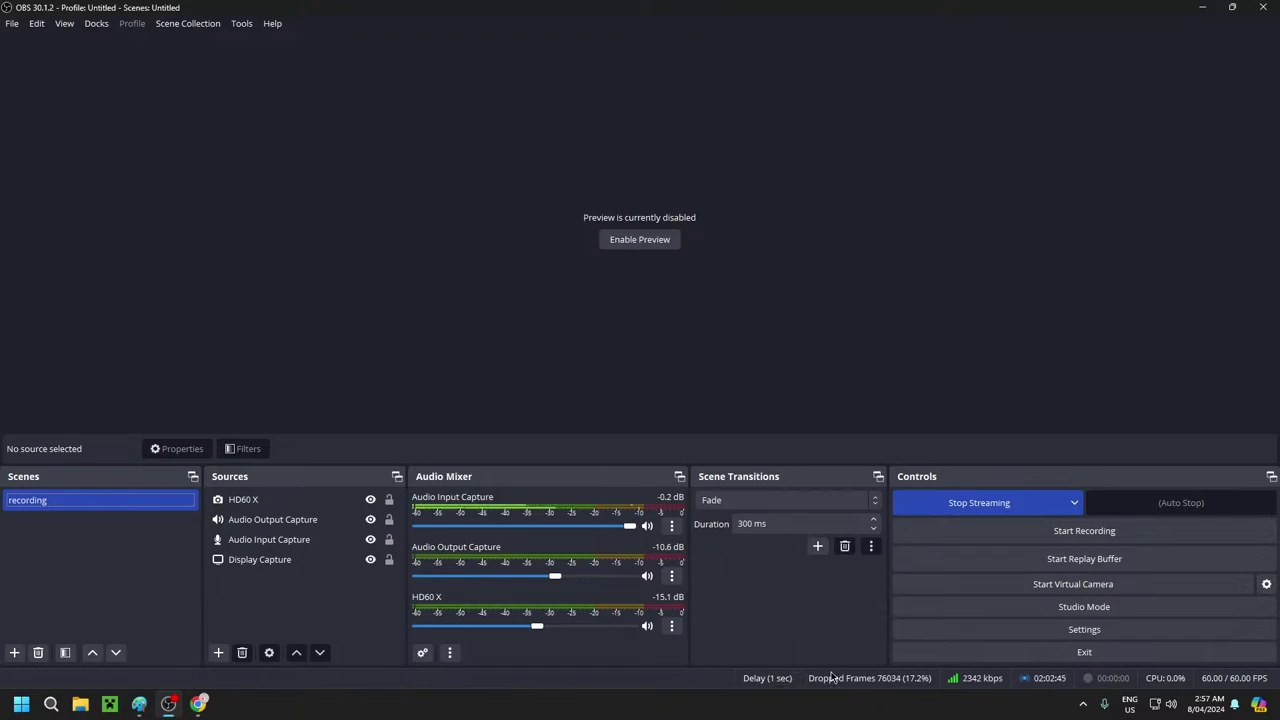
left_click(139, 700)
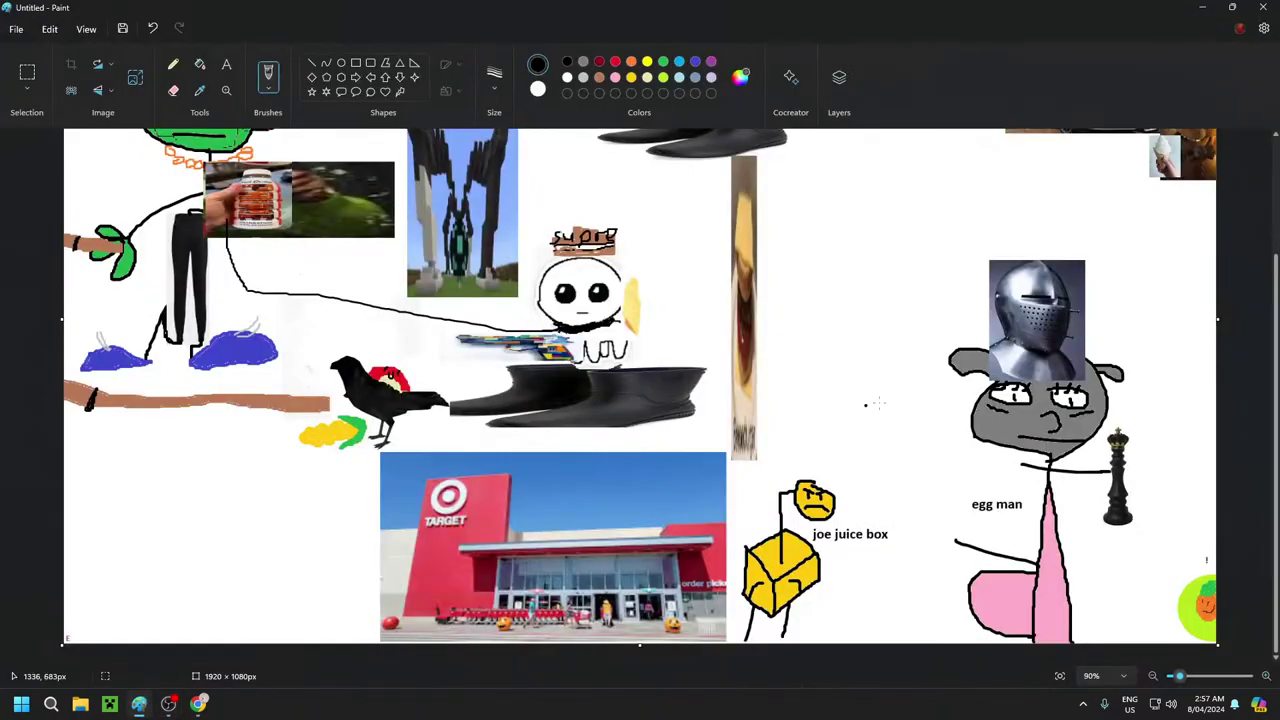
scroll(920, 383, "up", 3)
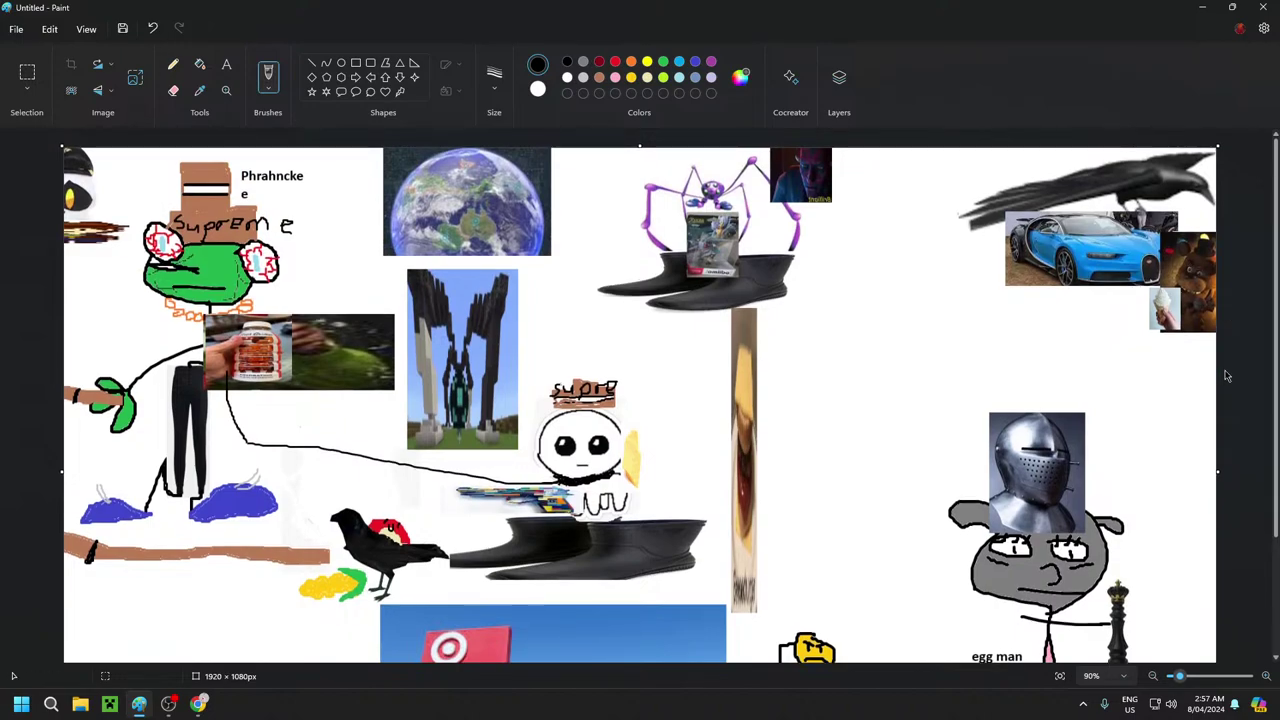
left_click(1152, 677)
left_click(1152, 677)
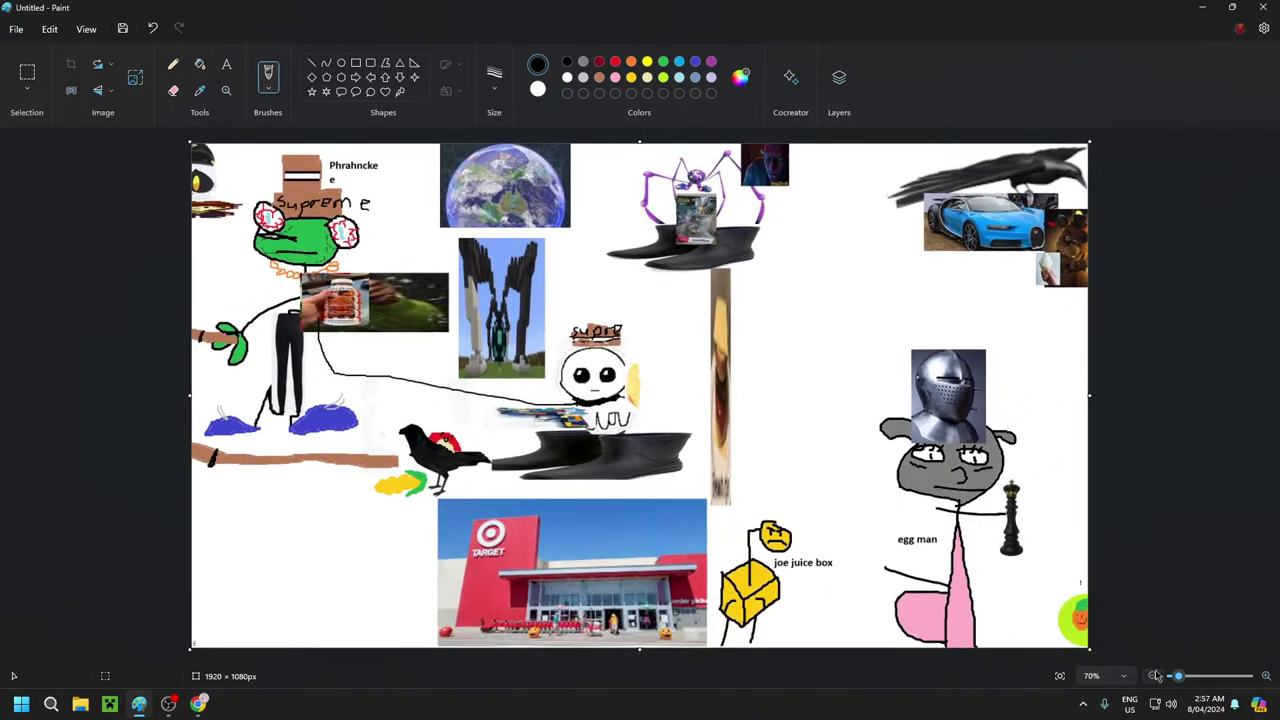